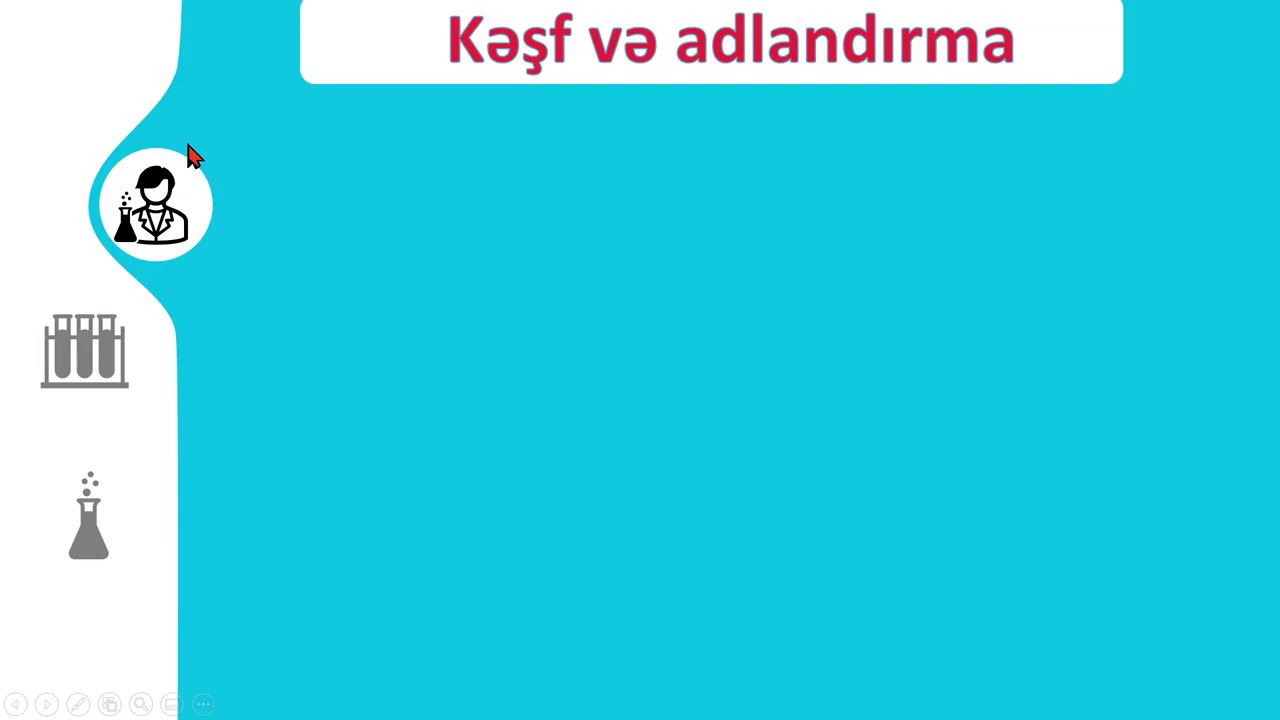
During the slideshow, jump between the Fiziki, Kimyəvi and Kəşf və adlandırma slides via icon links, then end the show.
click(94, 356)
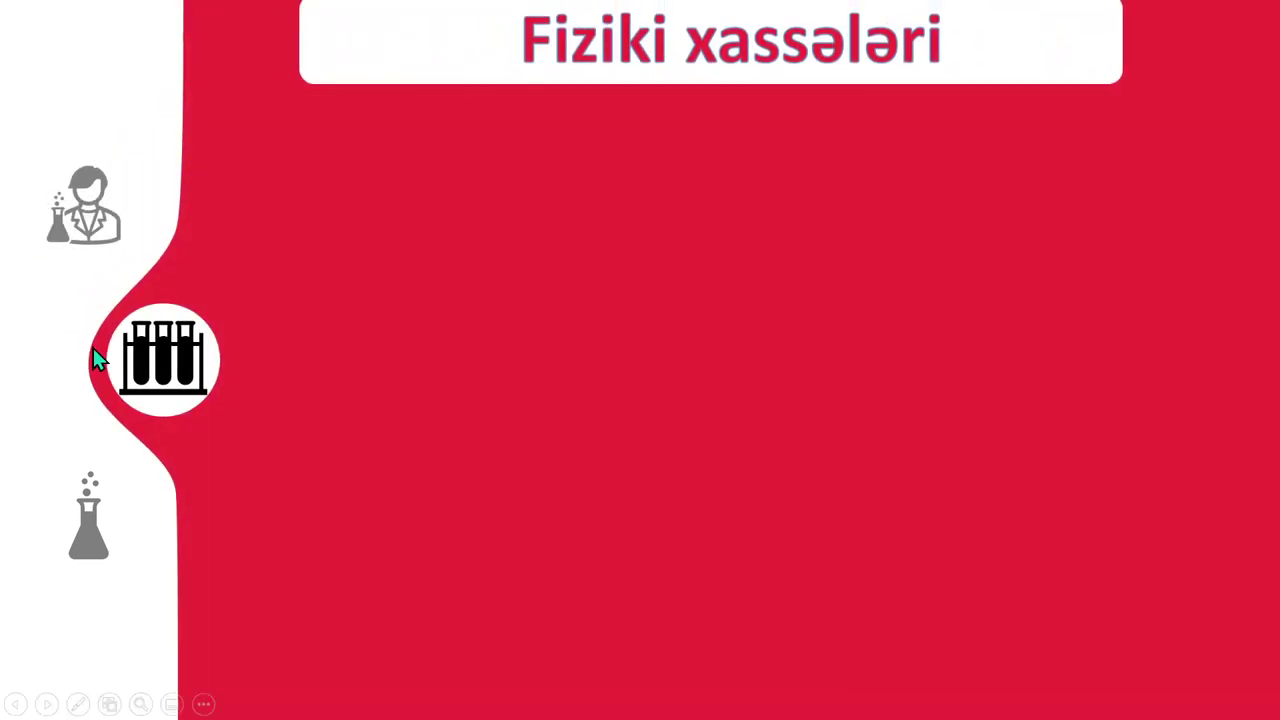
click(86, 522)
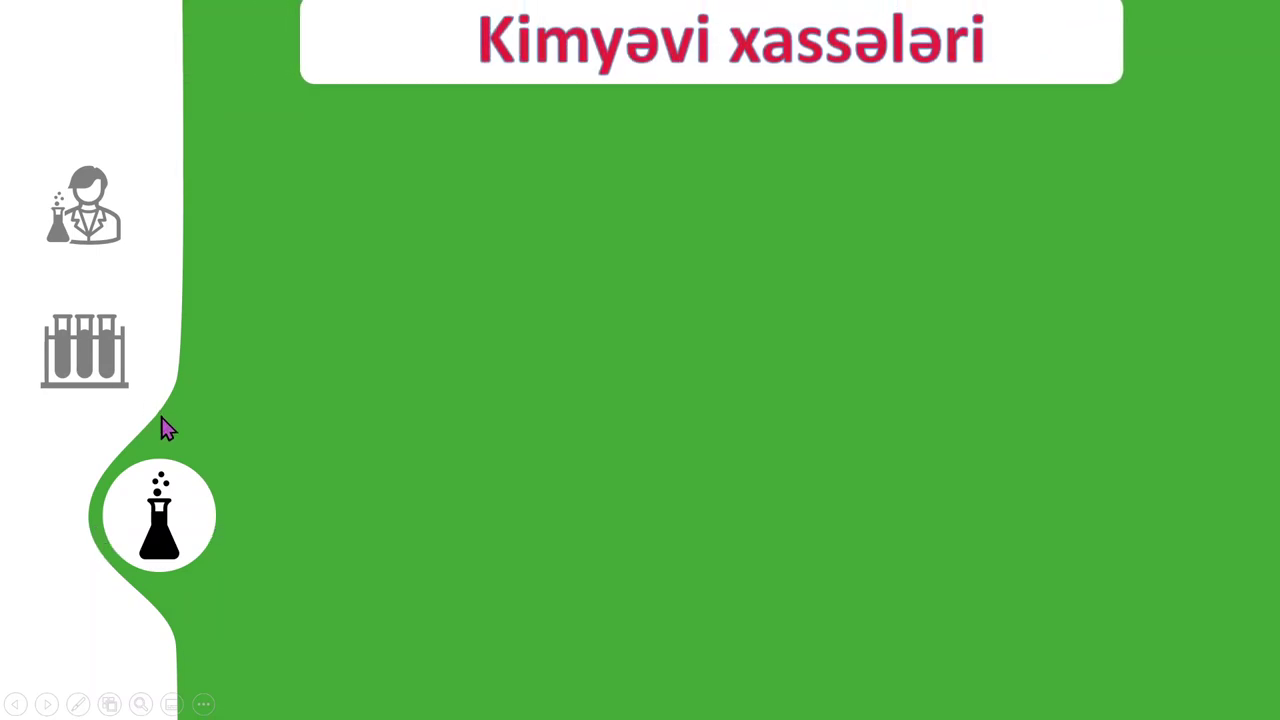
click(85, 198)
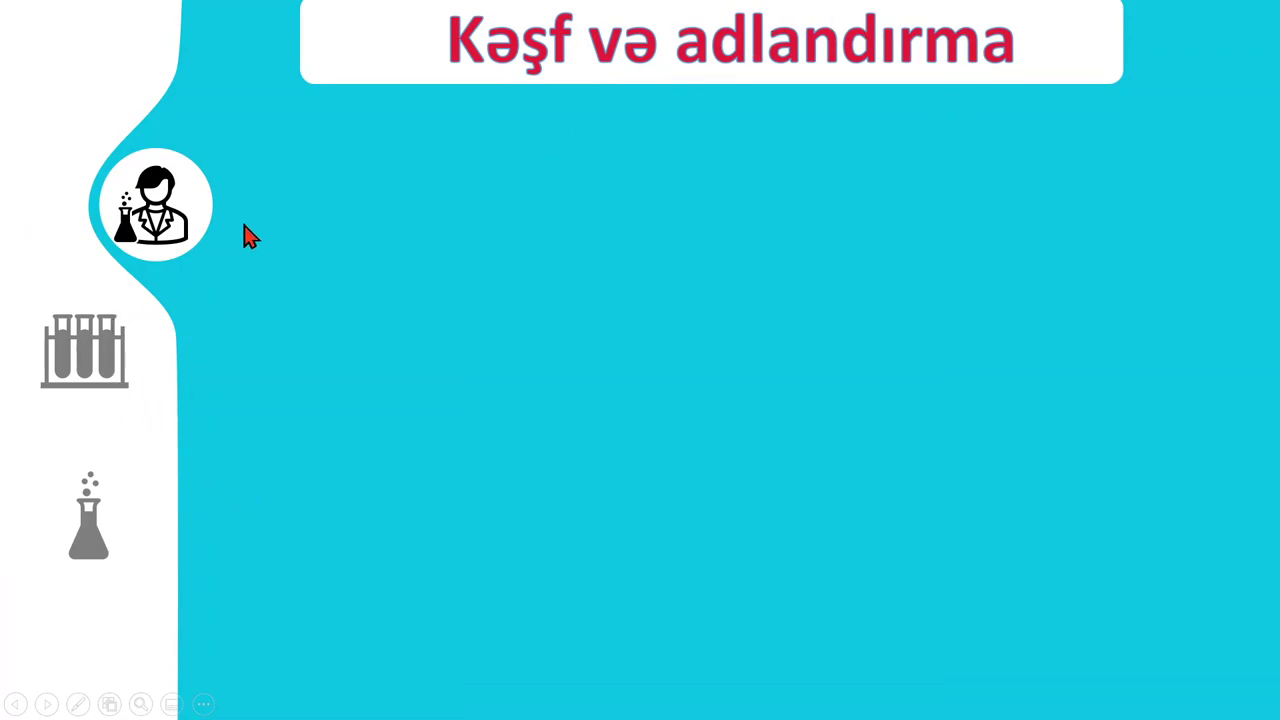
click(63, 372)
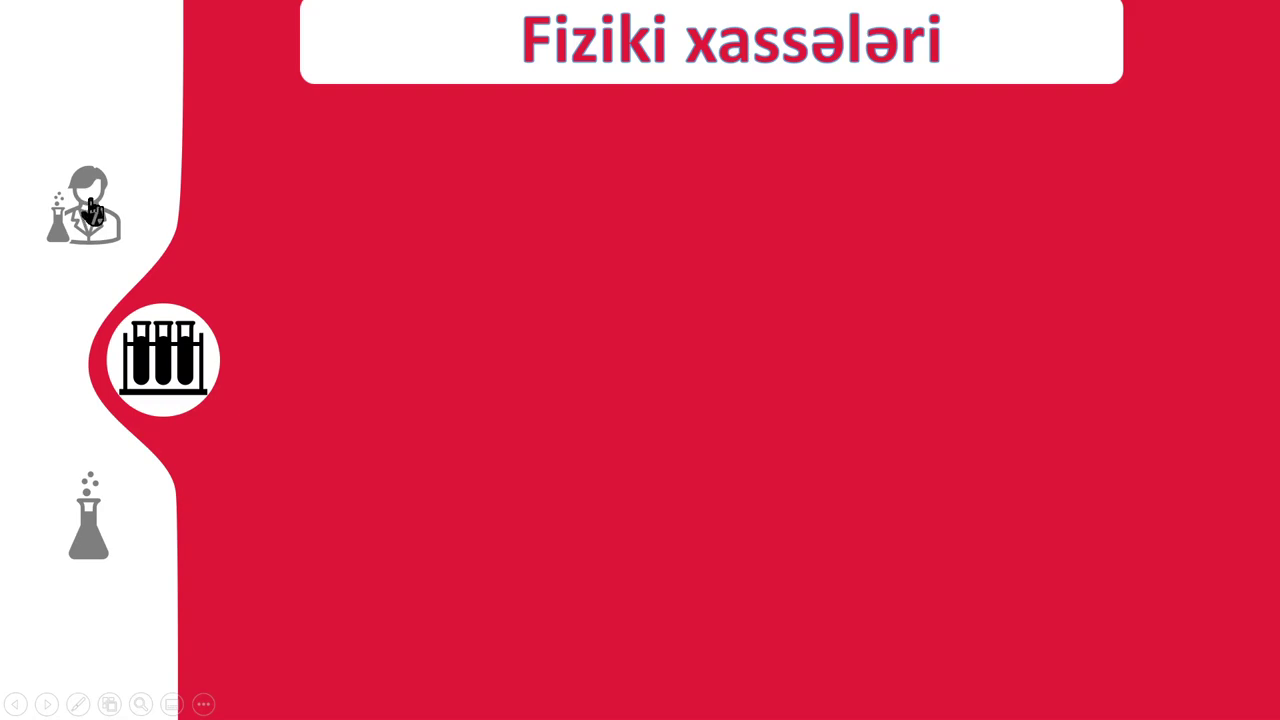
key(Escape)
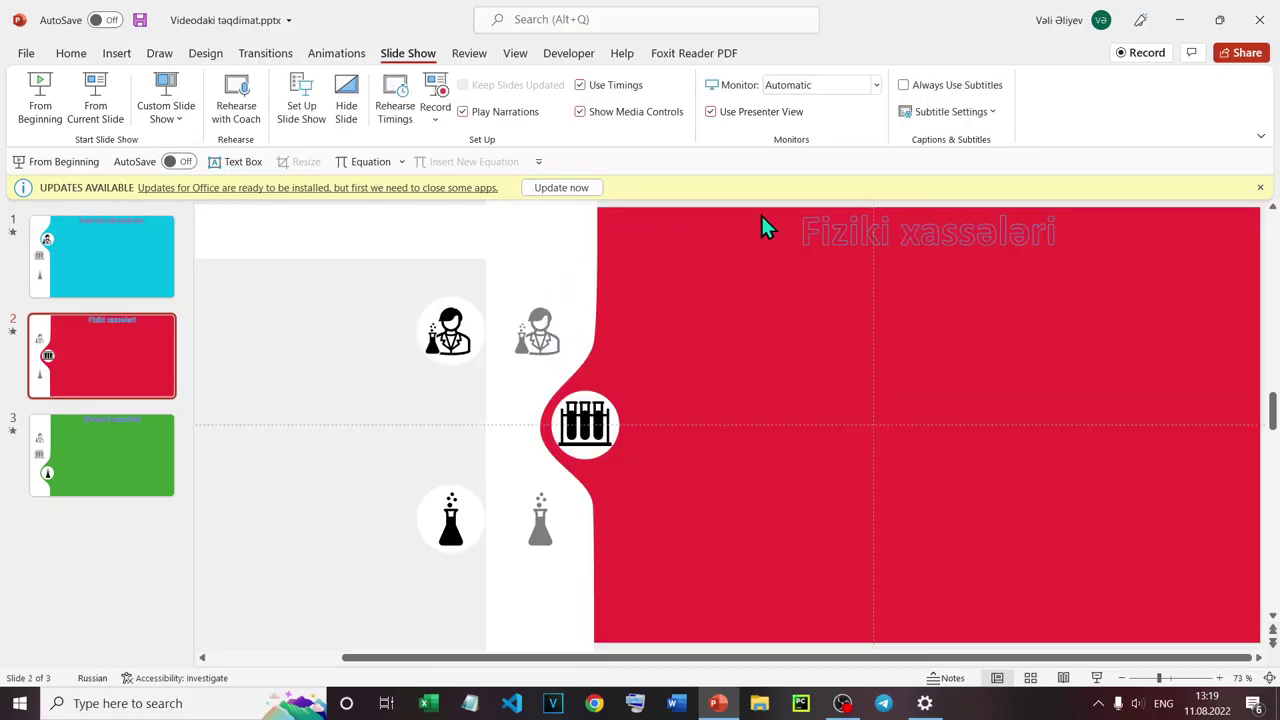
Dismiss the Office updates notice and zoom out on slide 2.
click(1260, 187)
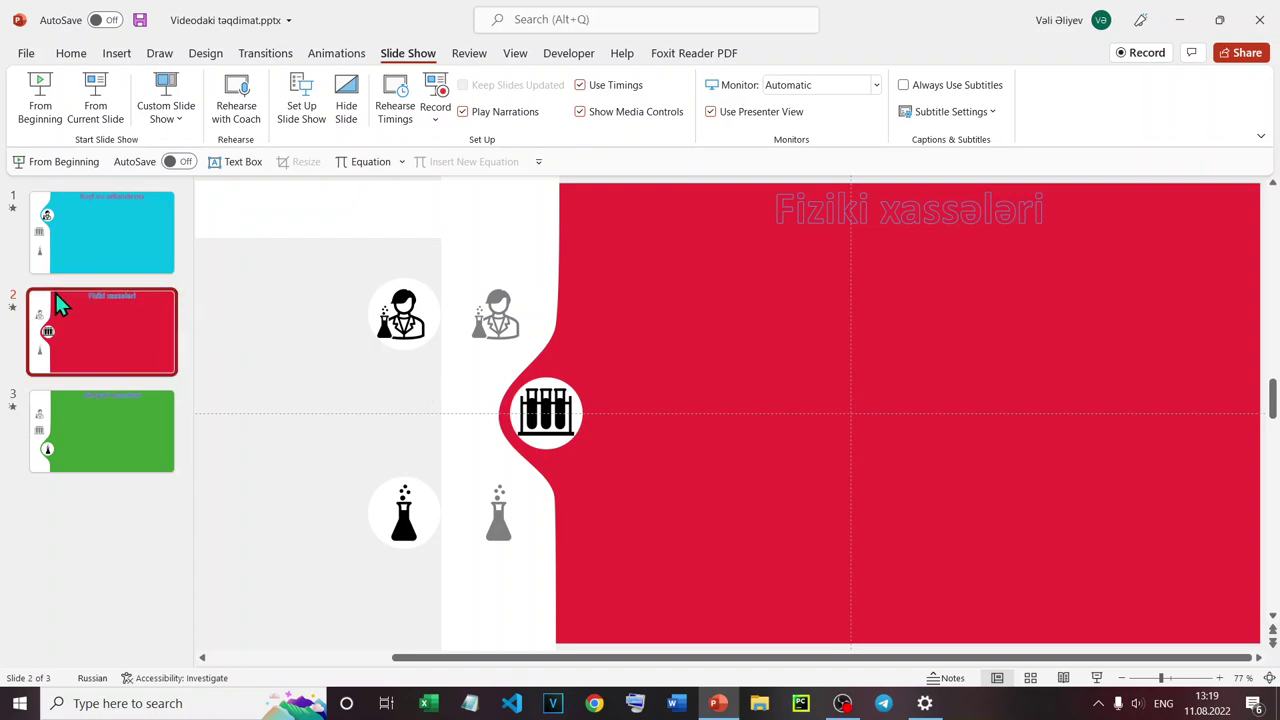
ctrl+scroll(579, 381, down, 1)
ctrl+scroll(579, 381, down, 2)
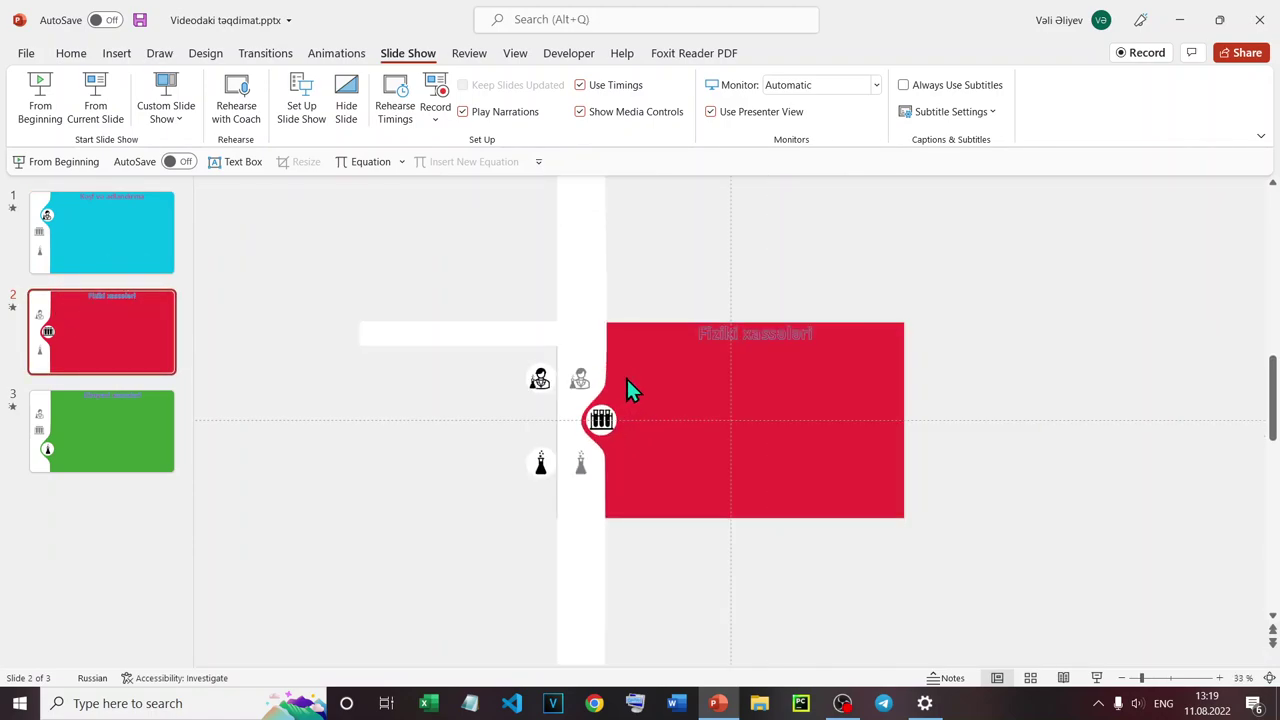
Inspect slide 2's white horizontal bar and Fiziki xassələri title, adjusting the zoom.
click(445, 339)
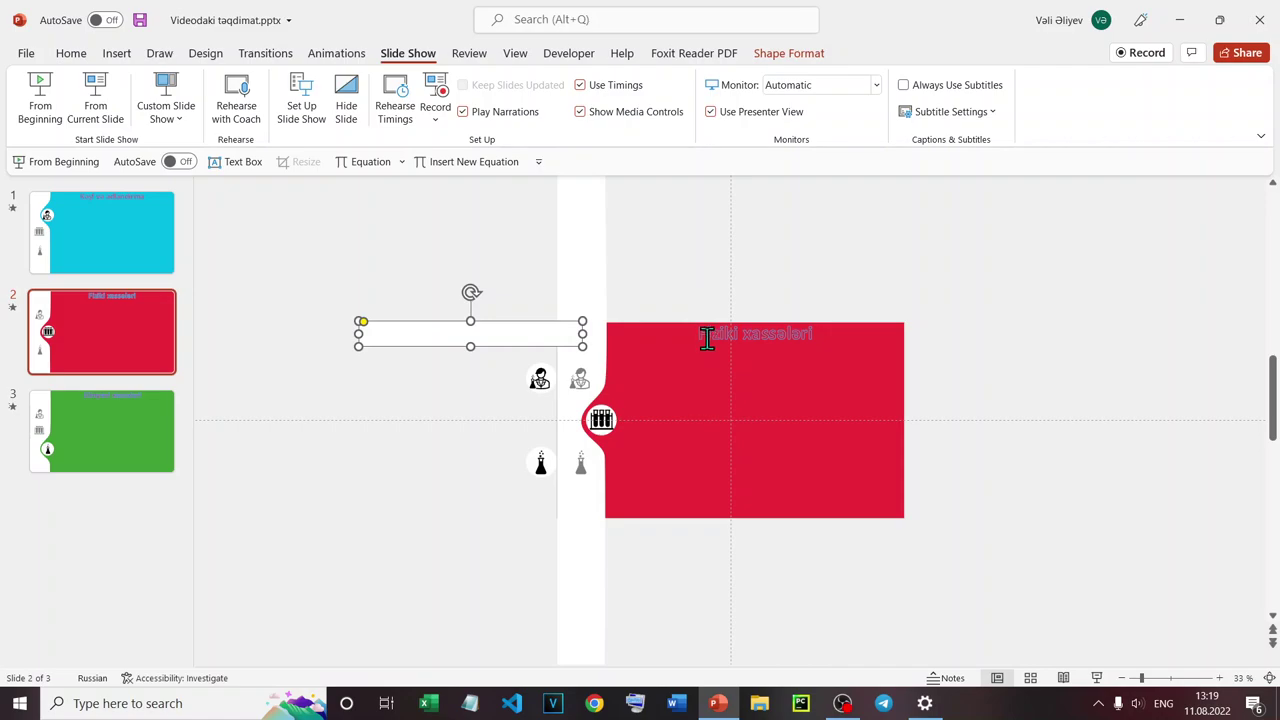
click(785, 311)
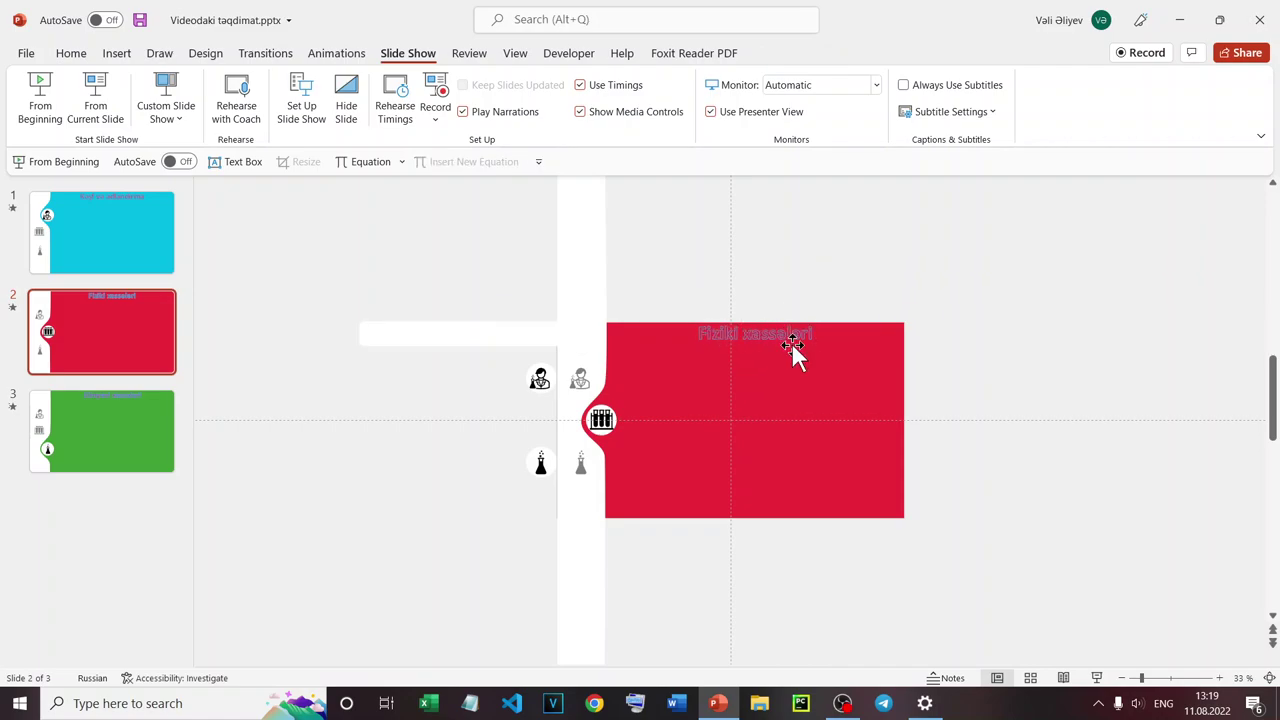
click(794, 337)
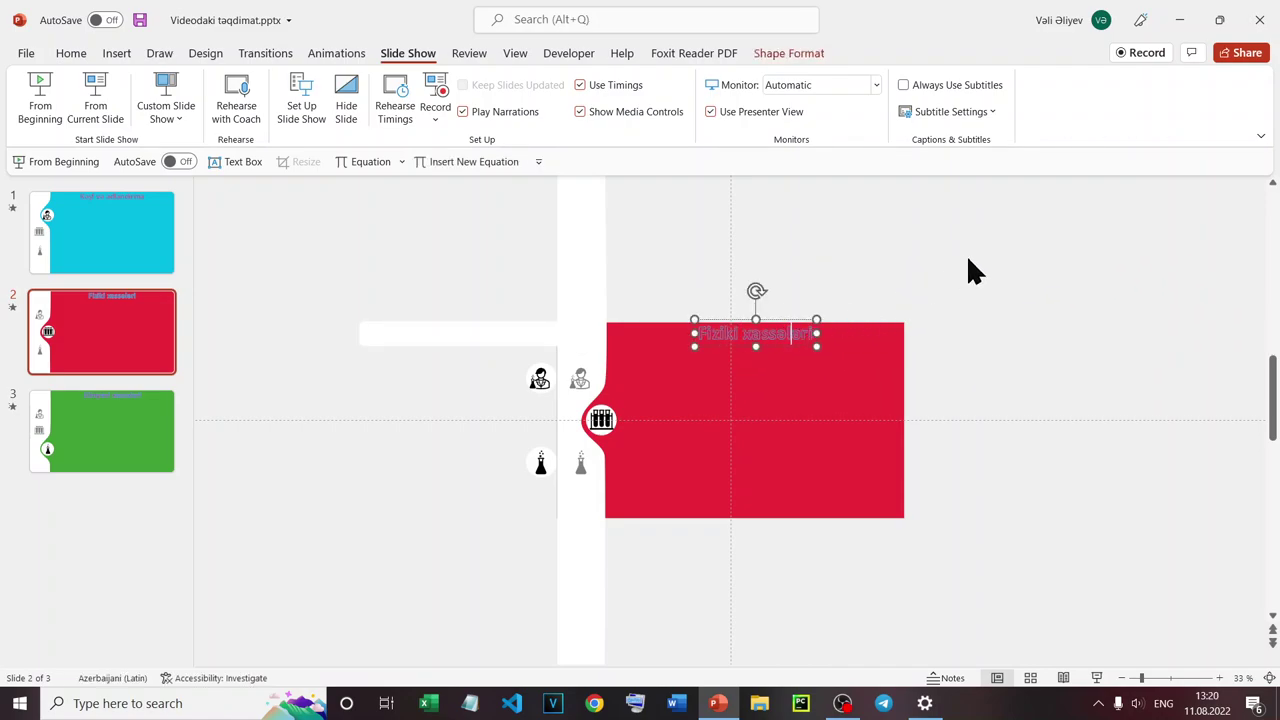
click(818, 255)
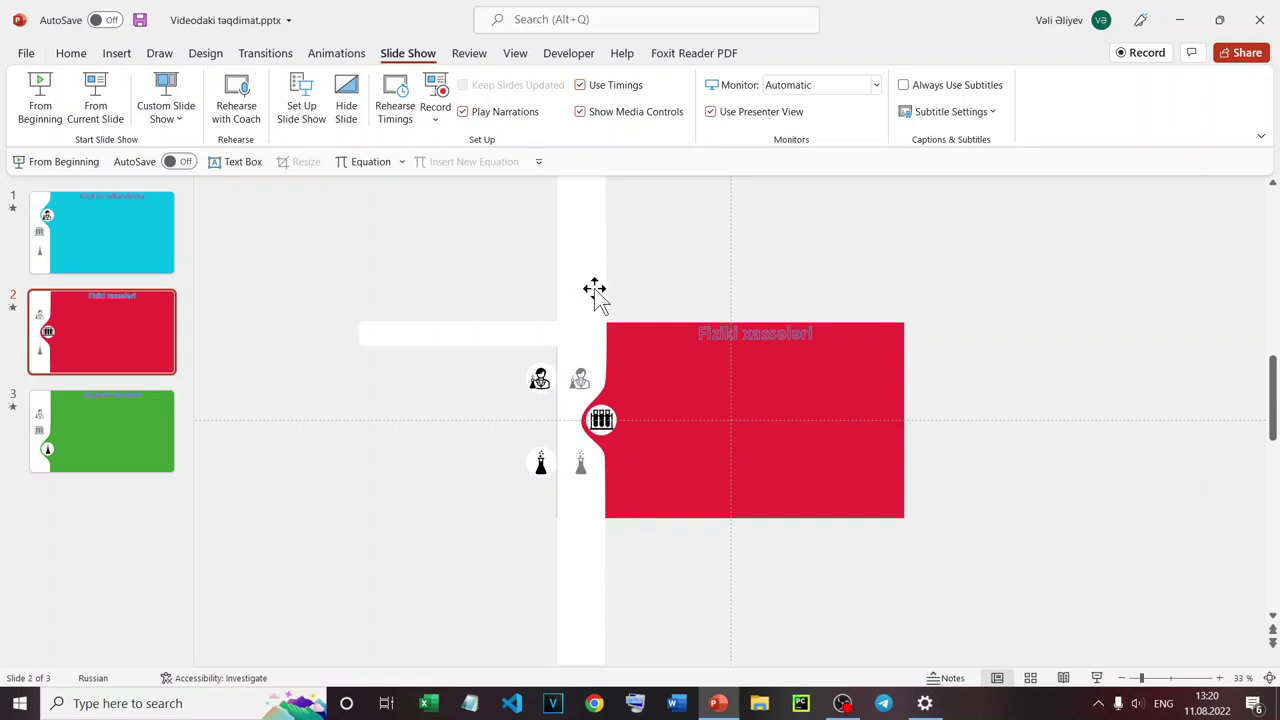
scroll(610, 300, down, 2)
scroll(640, 370, down, 1)
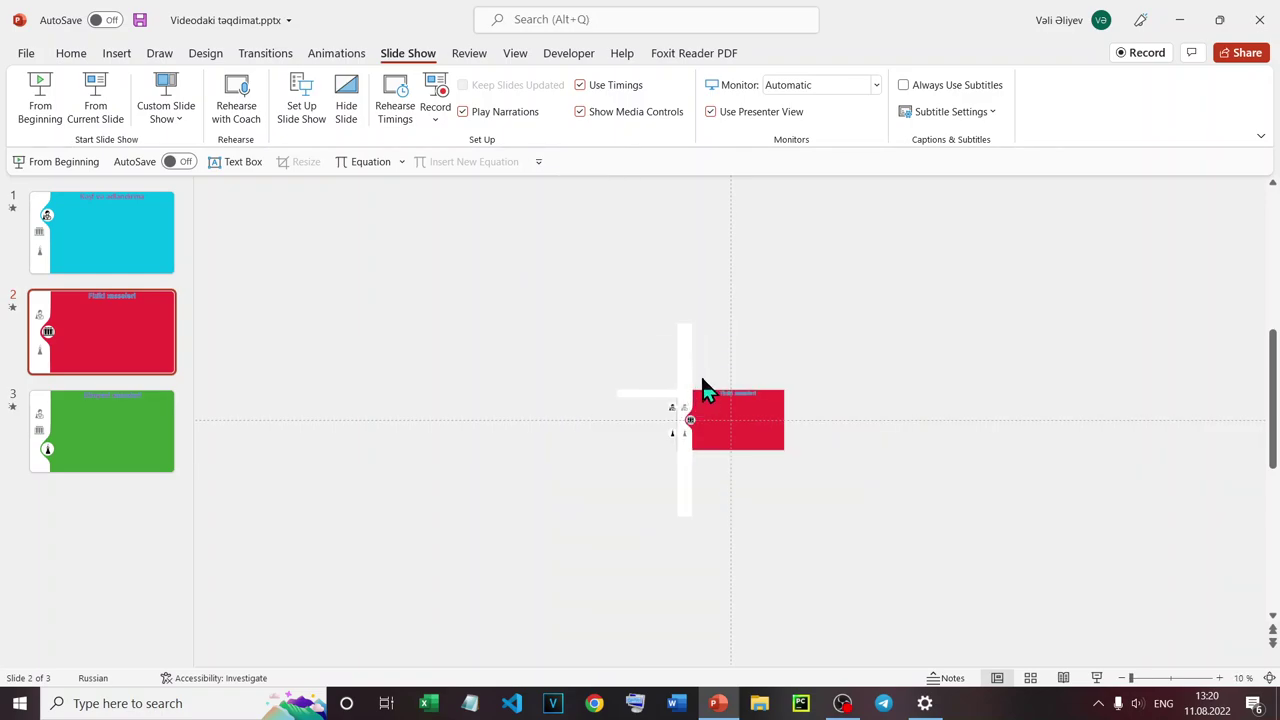
scroll(708, 384, up, 2)
scroll(690, 375, up, 1)
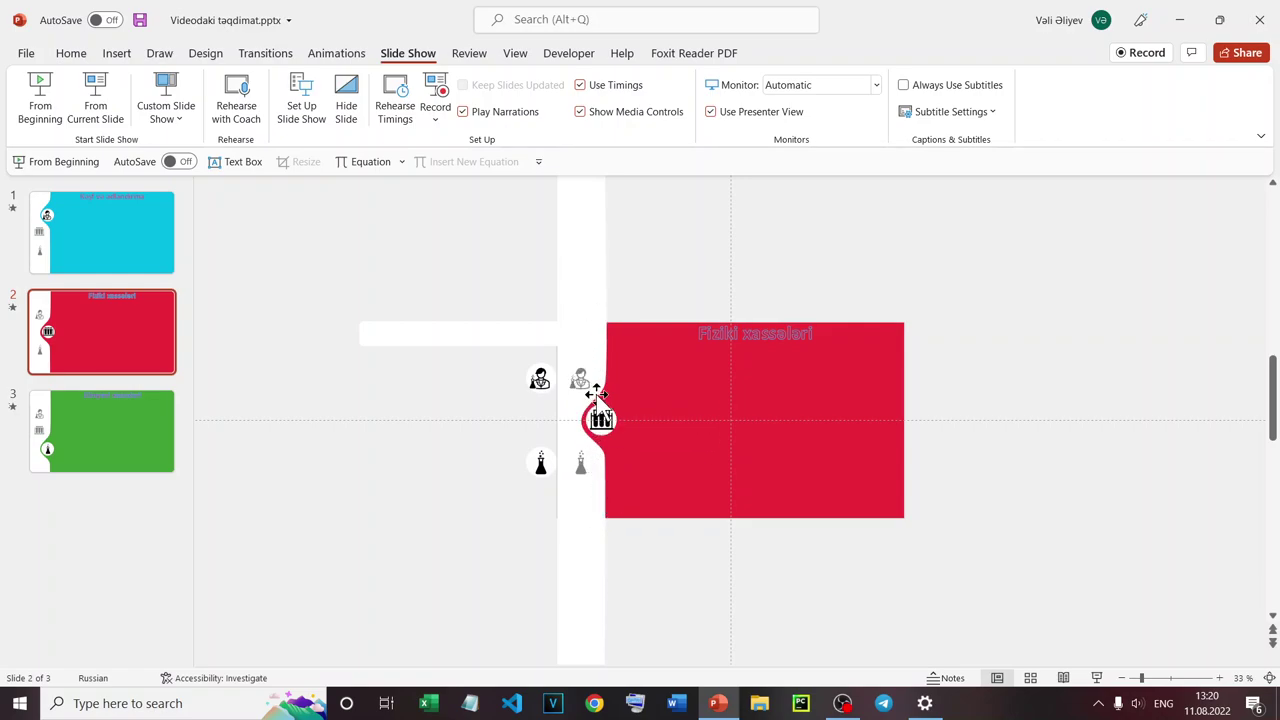
scroll(603, 425, up, 2)
scroll(631, 414, down, 1)
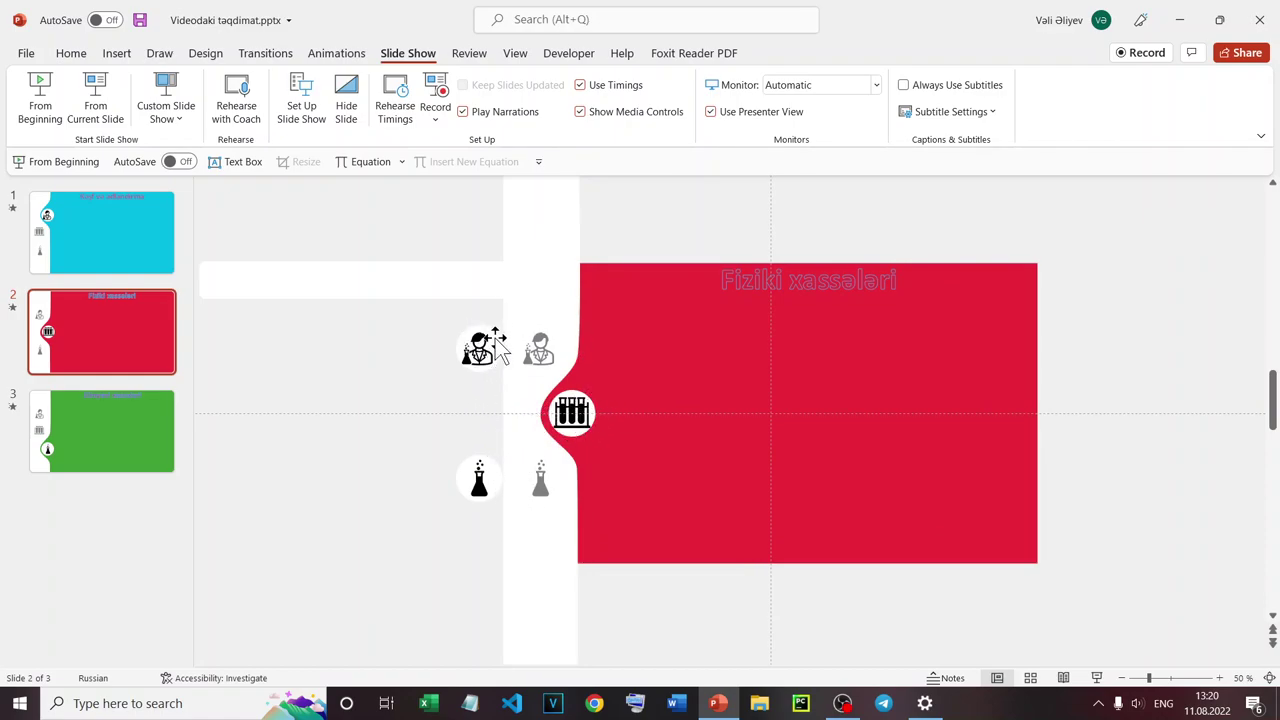
mouse_move(571, 412)
mouse_down()
mouse_move(465, 420)
mouse_move(574, 414)
mouse_up()
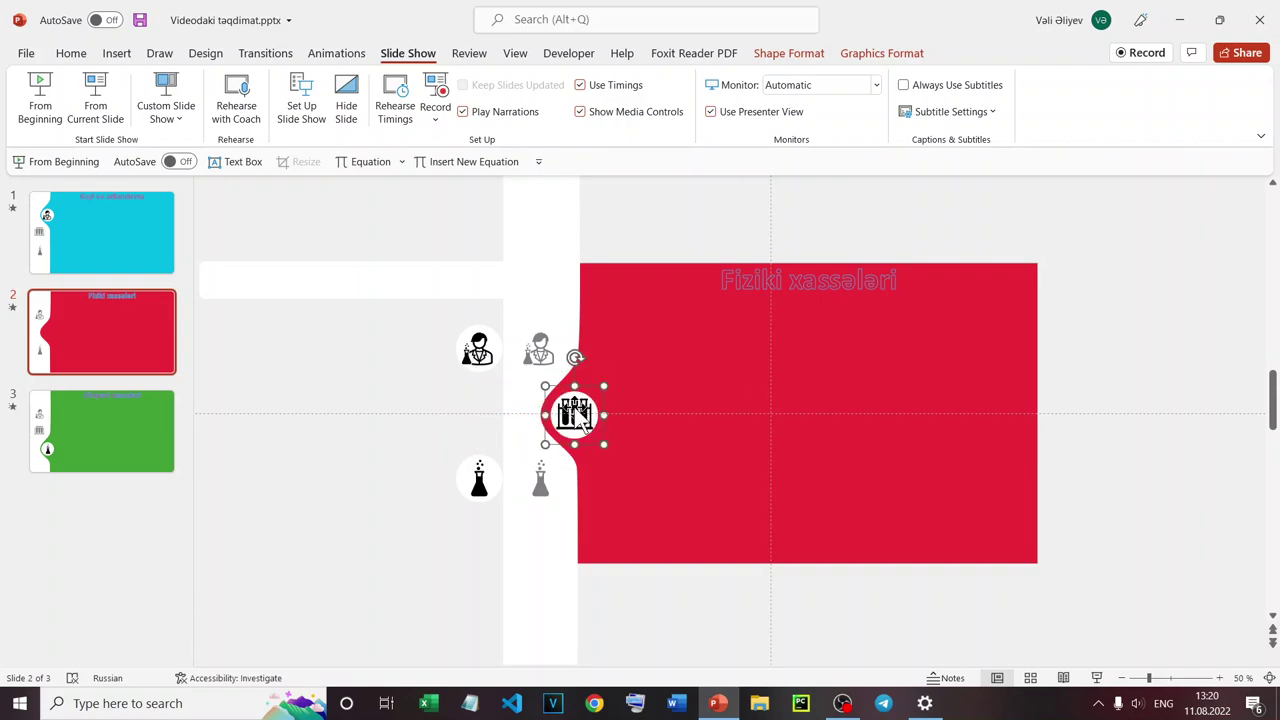
click(541, 482)
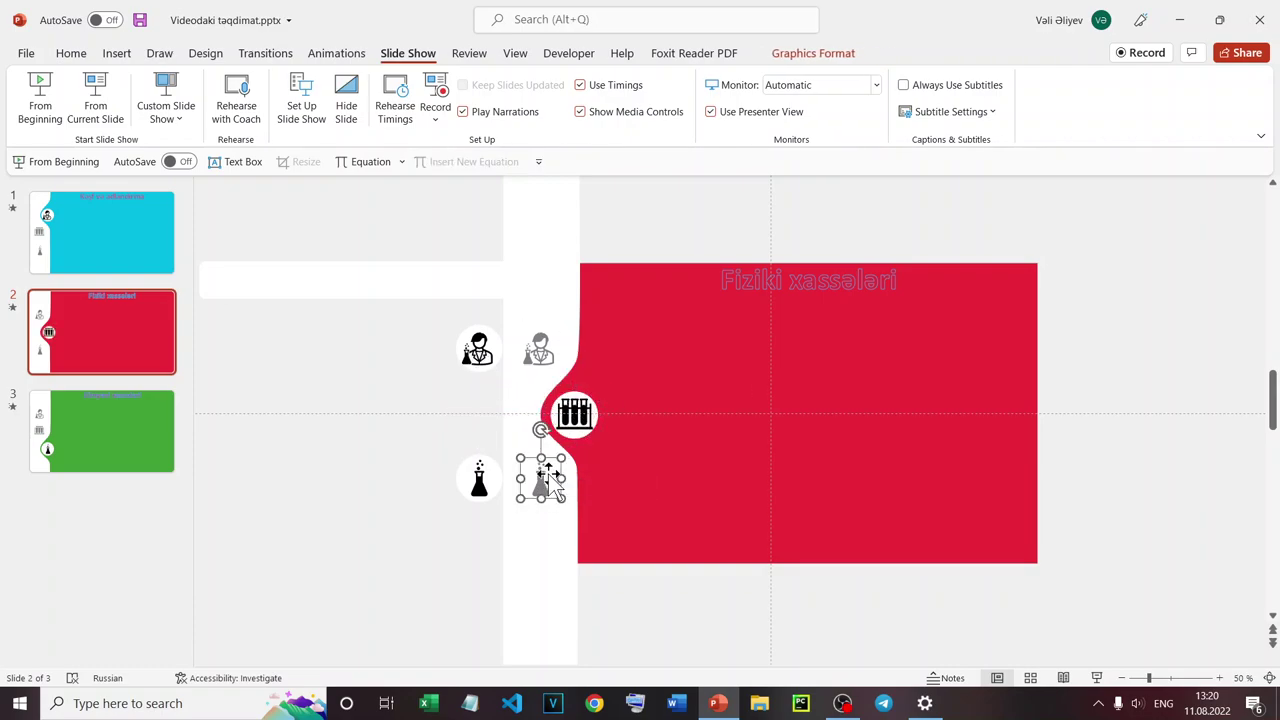
click(451, 428)
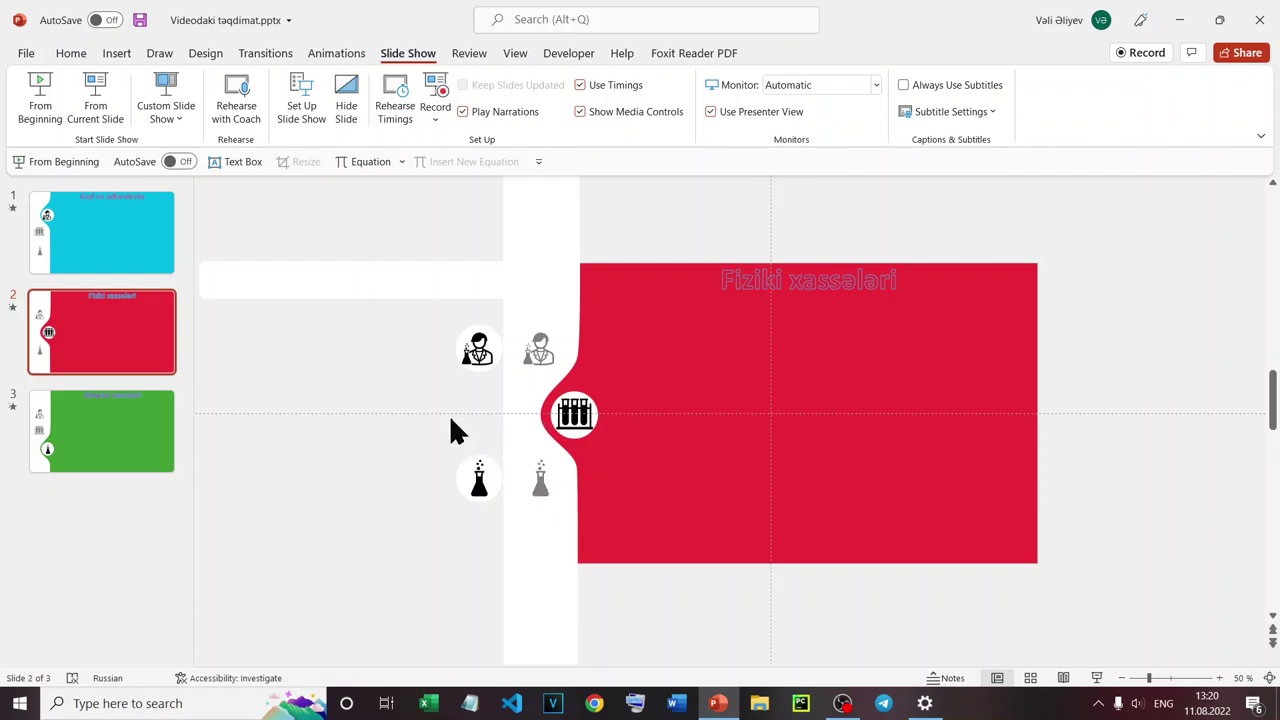
click(543, 345)
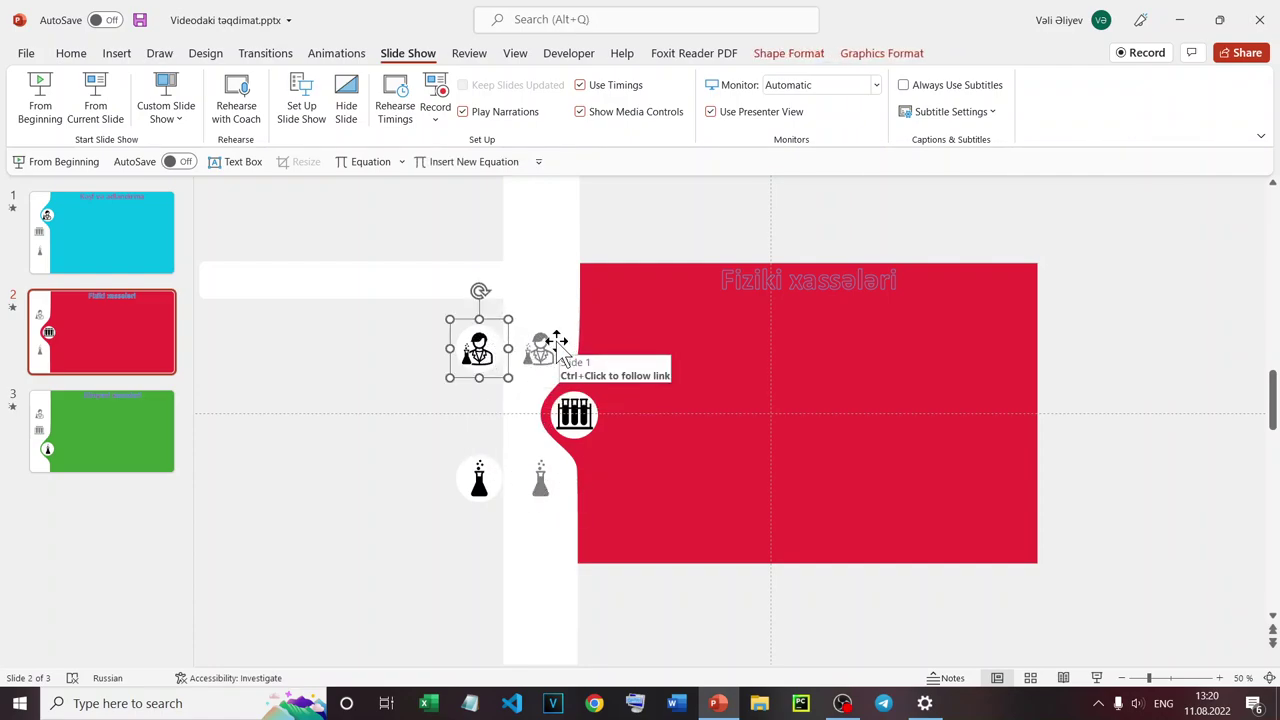
click(484, 358)
click(404, 362)
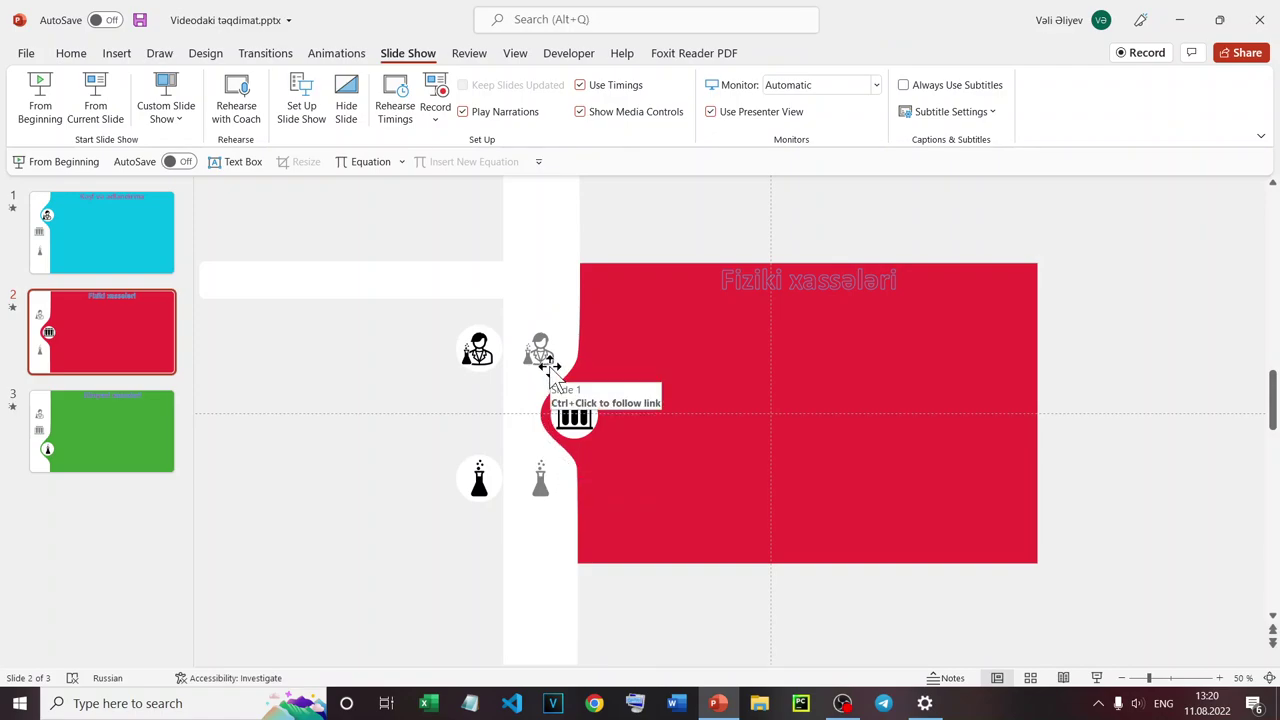
click(560, 593)
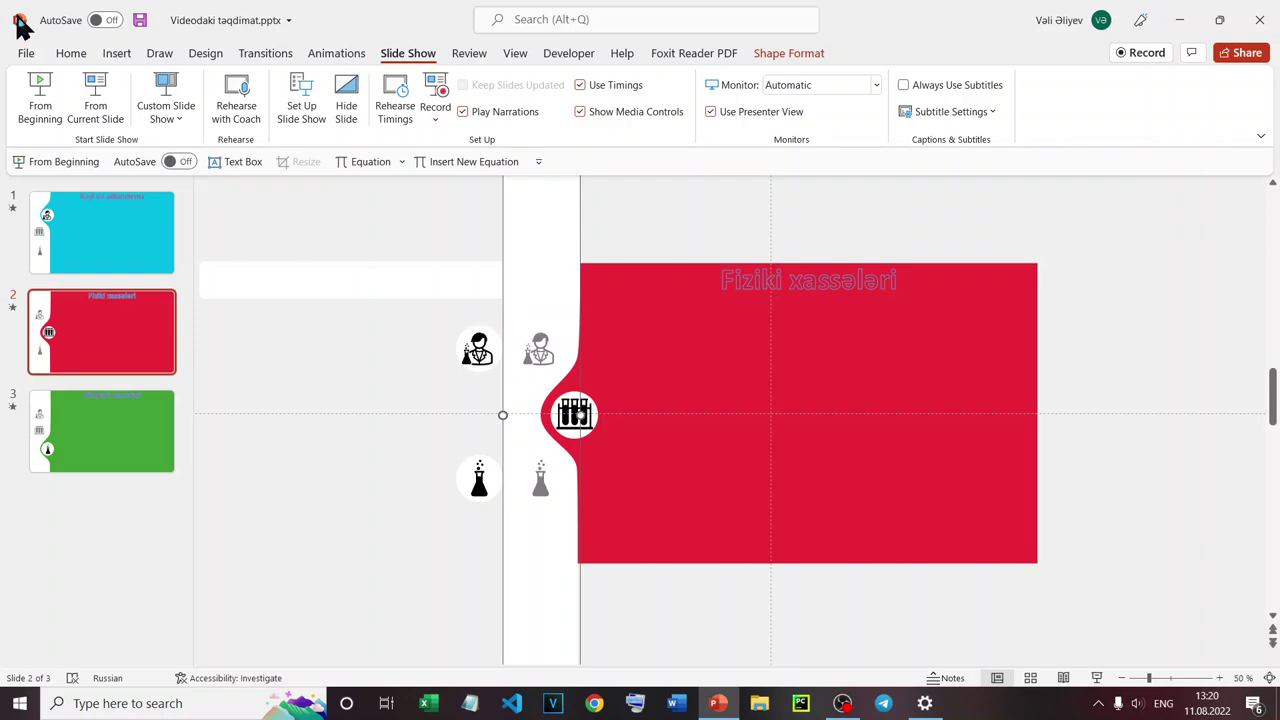
click(122, 54)
click(318, 110)
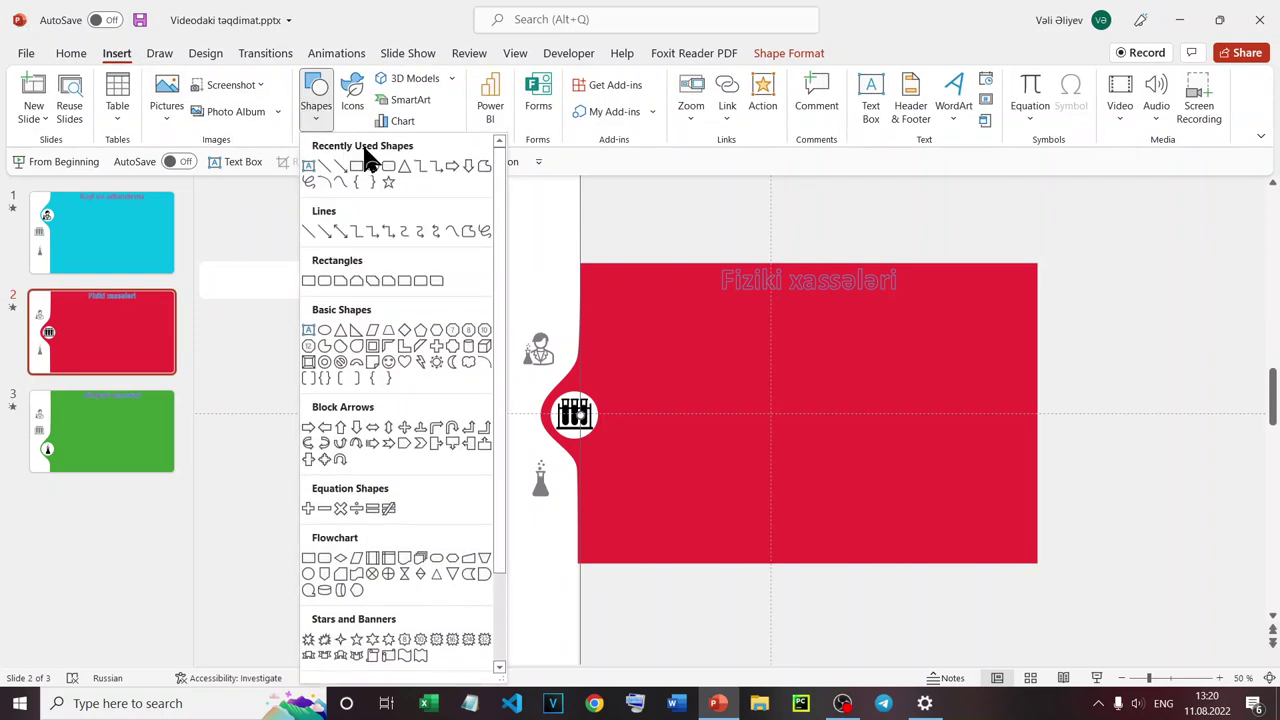
click(278, 208)
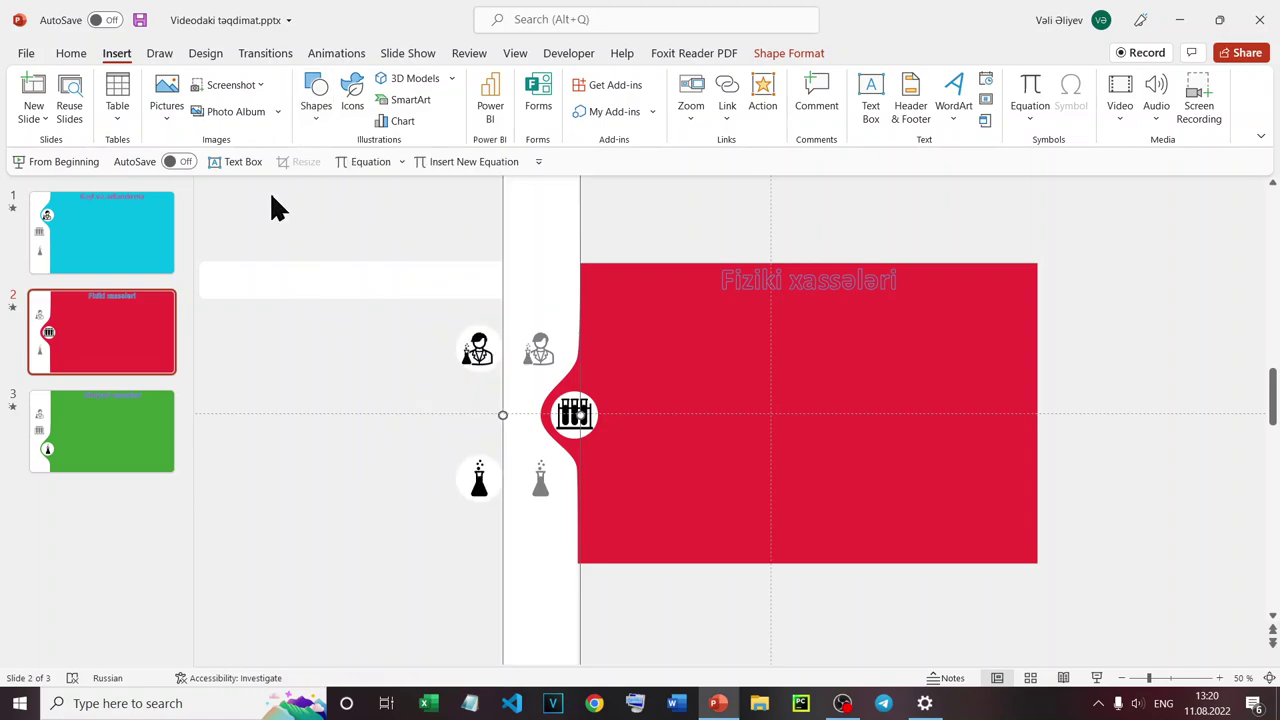
click(354, 110)
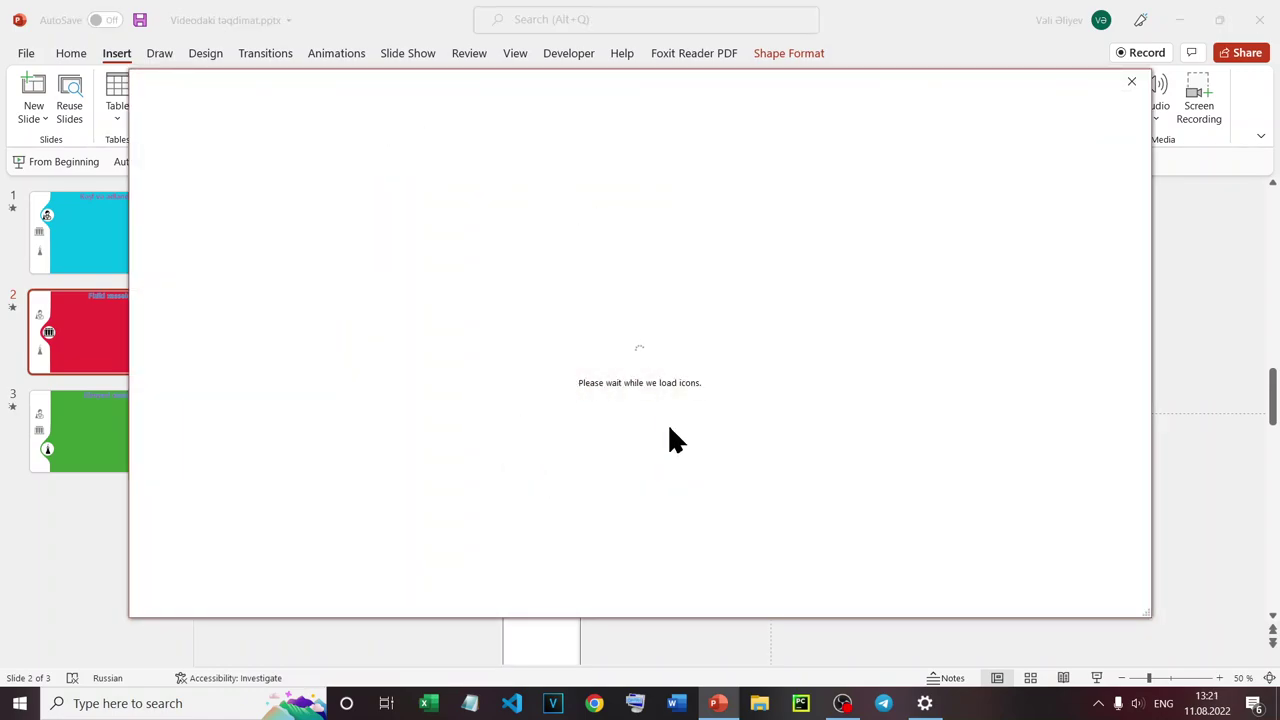
click(1132, 82)
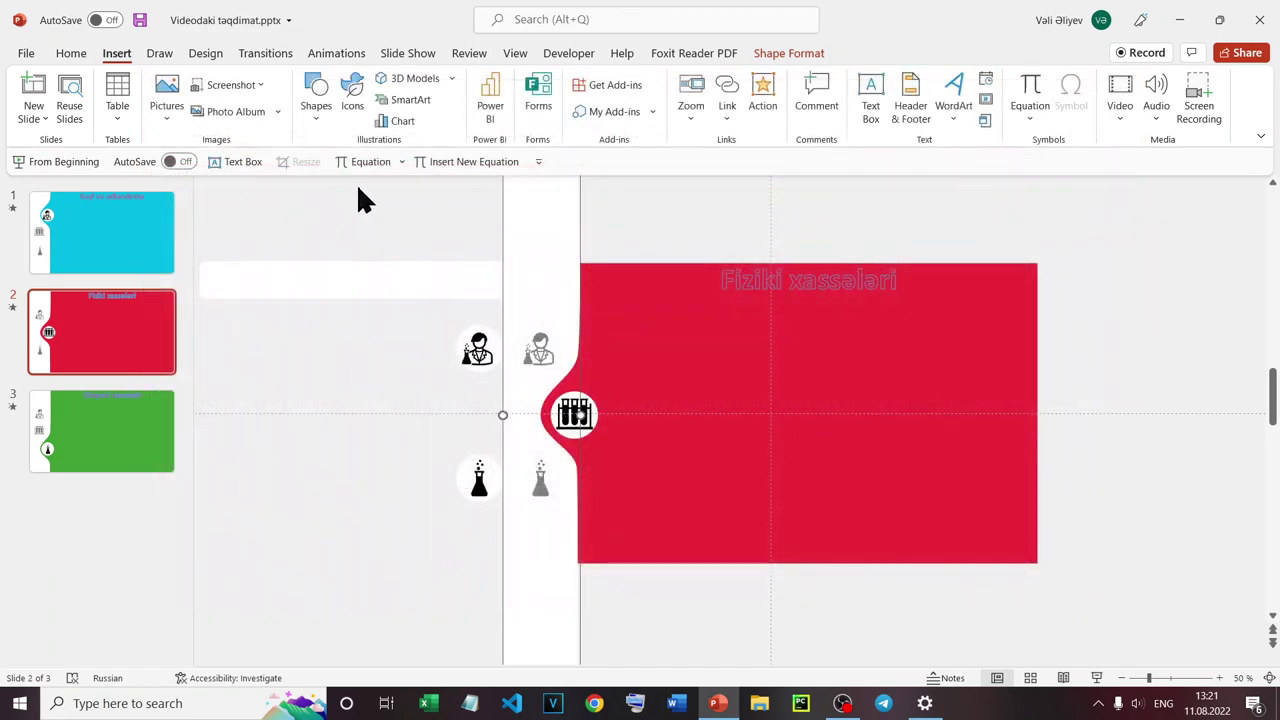
click(789, 55)
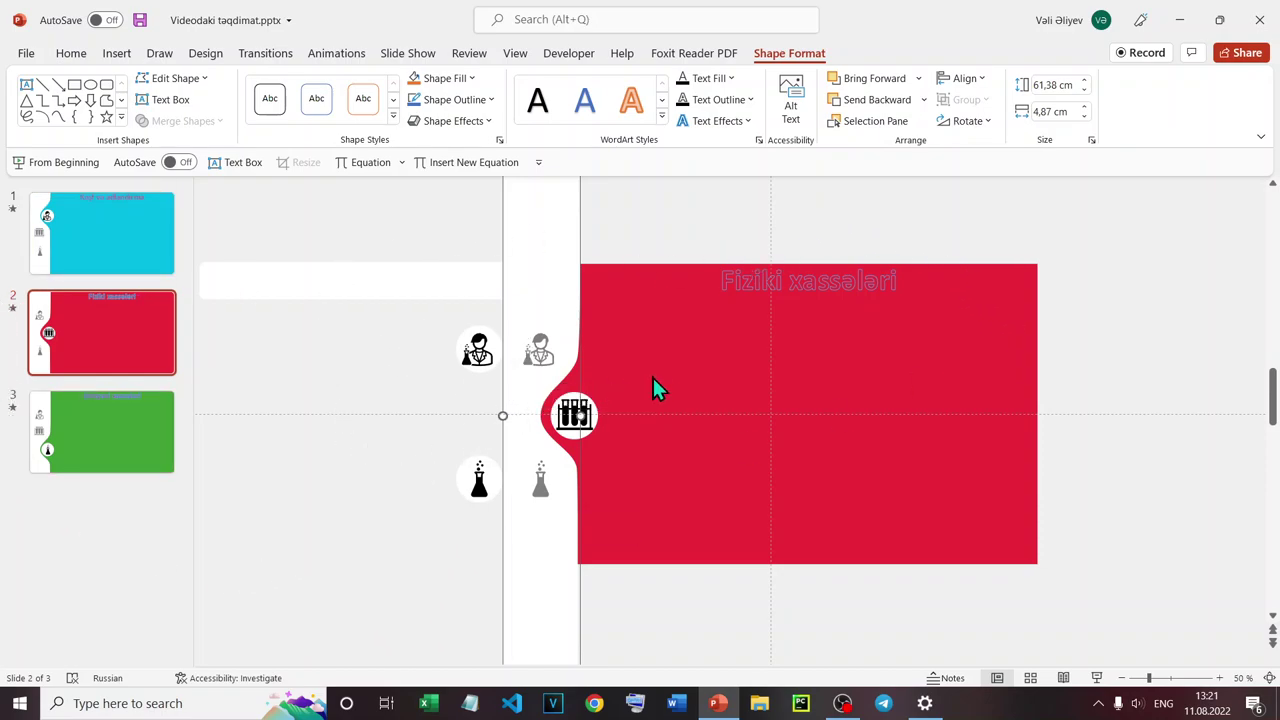
click(360, 430)
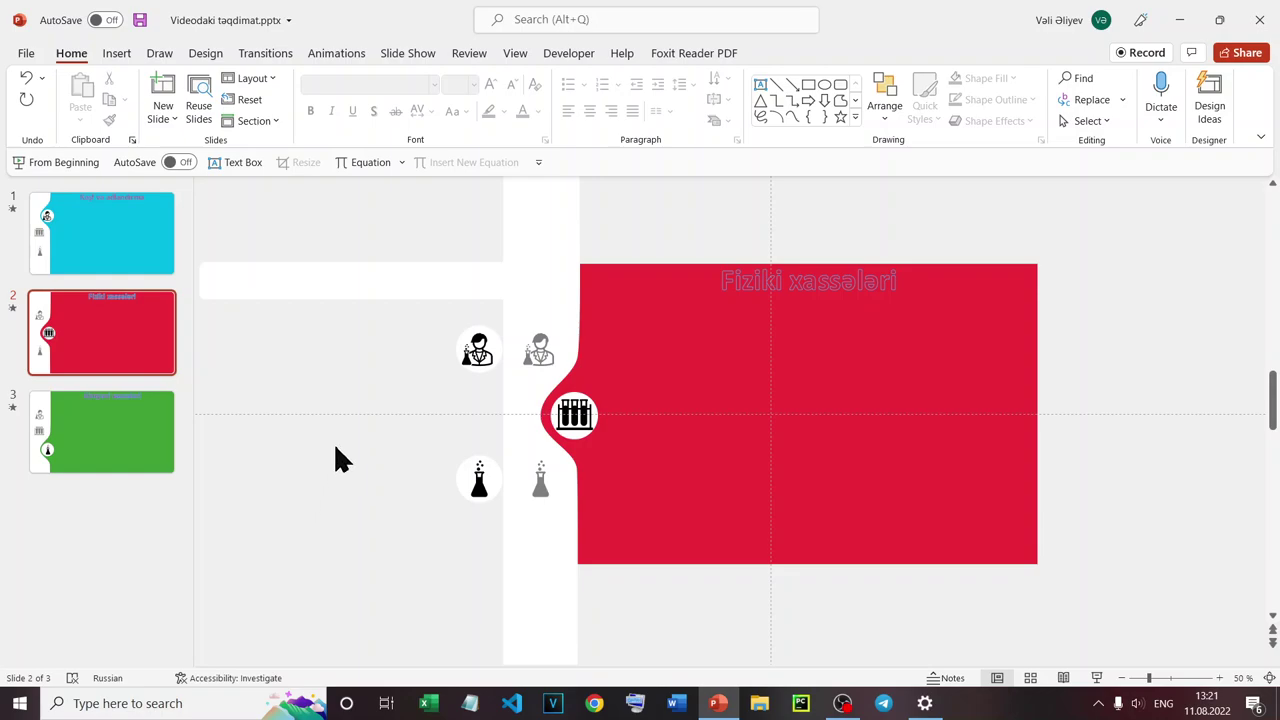
Show the Kimyəvi xassələri slide's transition settings, paste and undo a slide copy, then right-click below the thumbnails.
click(276, 54)
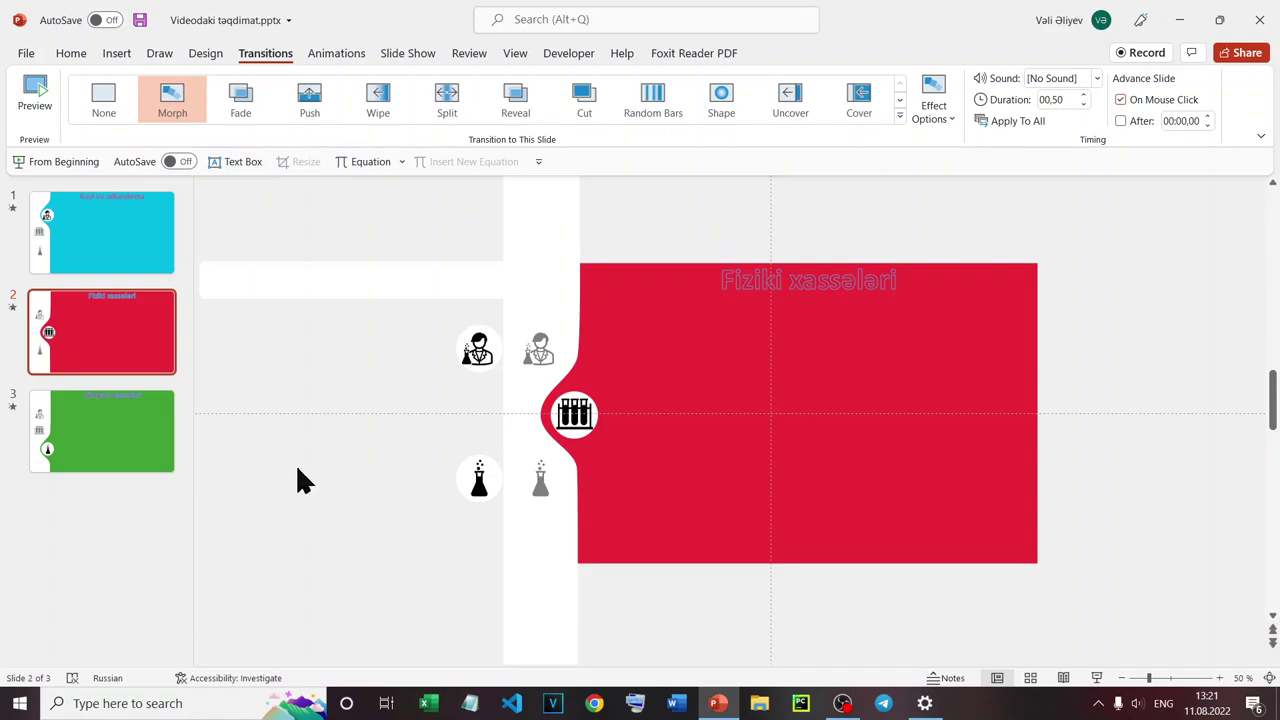
click(122, 430)
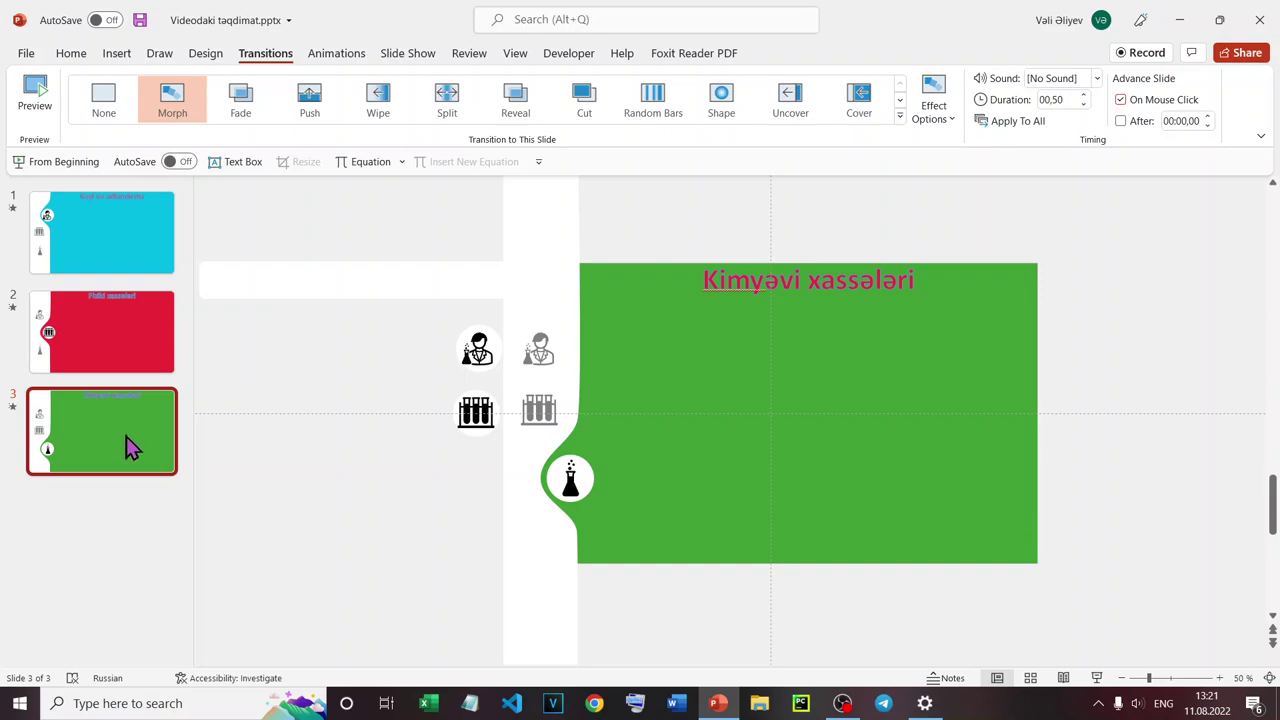
key(ctrl+v)
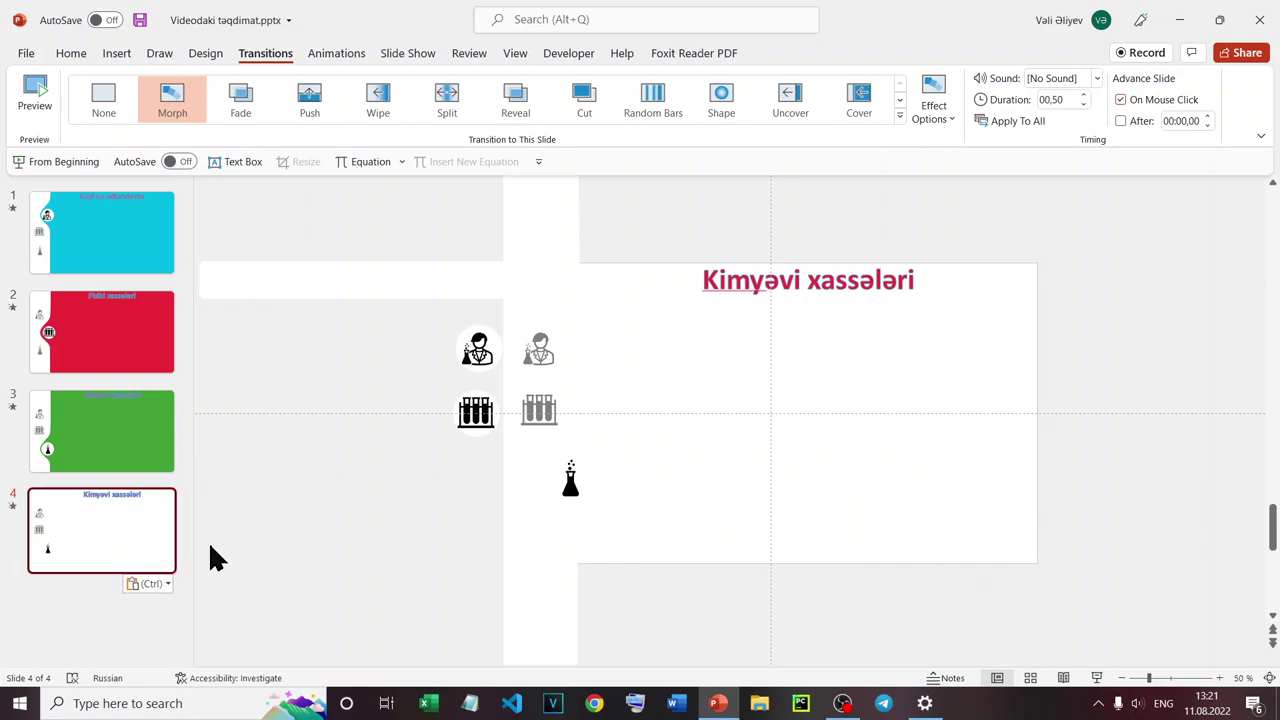
key(ctrl+z)
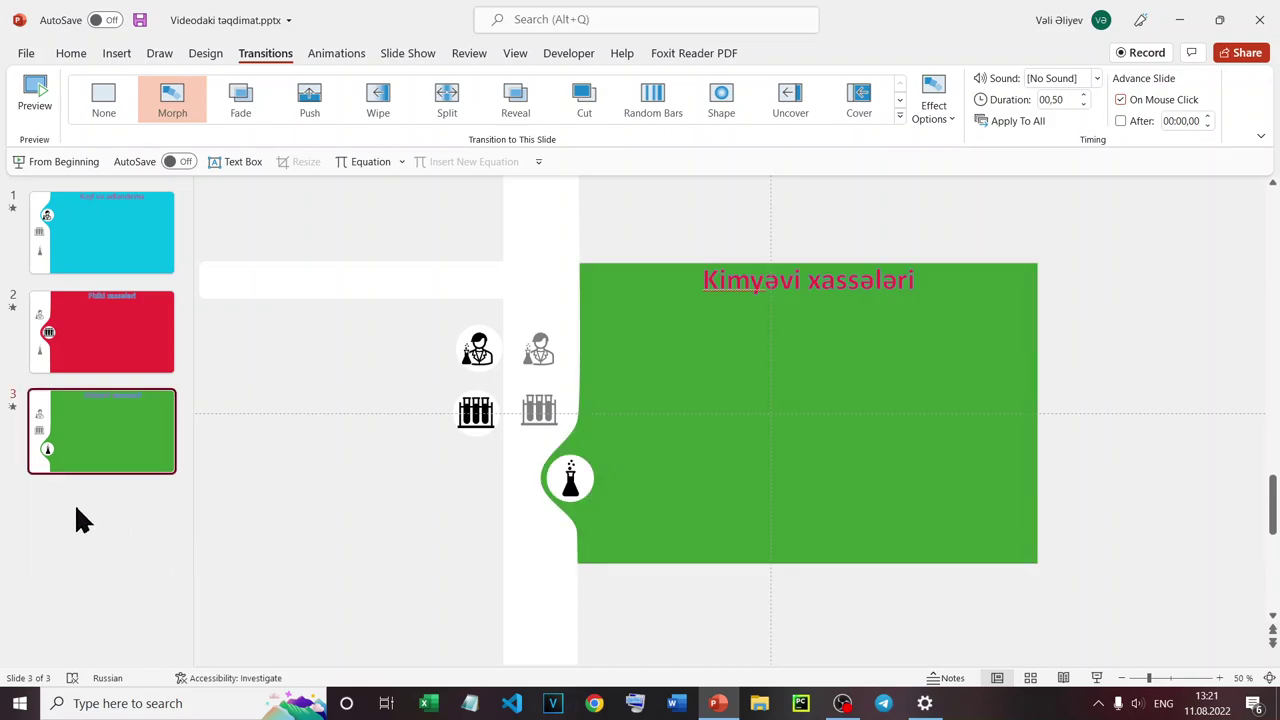
right_click(76, 503)
Insert a blank slide 4 after the green Kimyəvi xassələri slide.
click(145, 575)
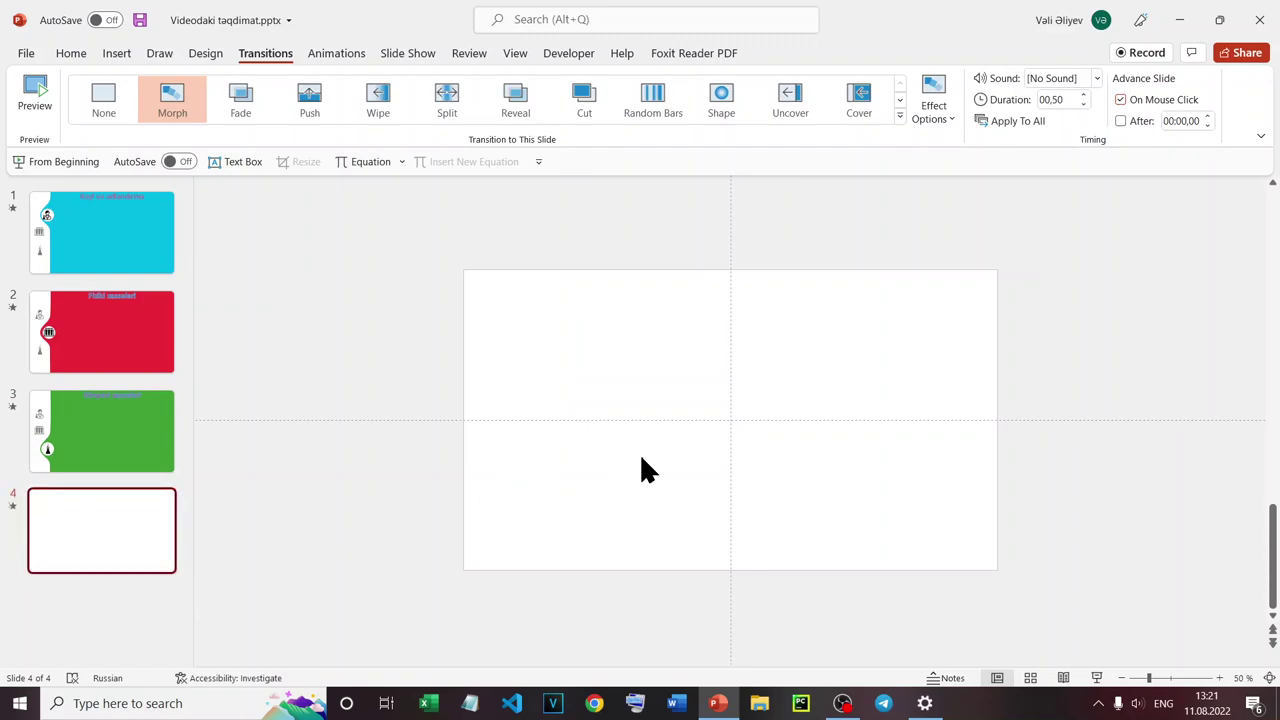
scroll(716, 385, up, 2)
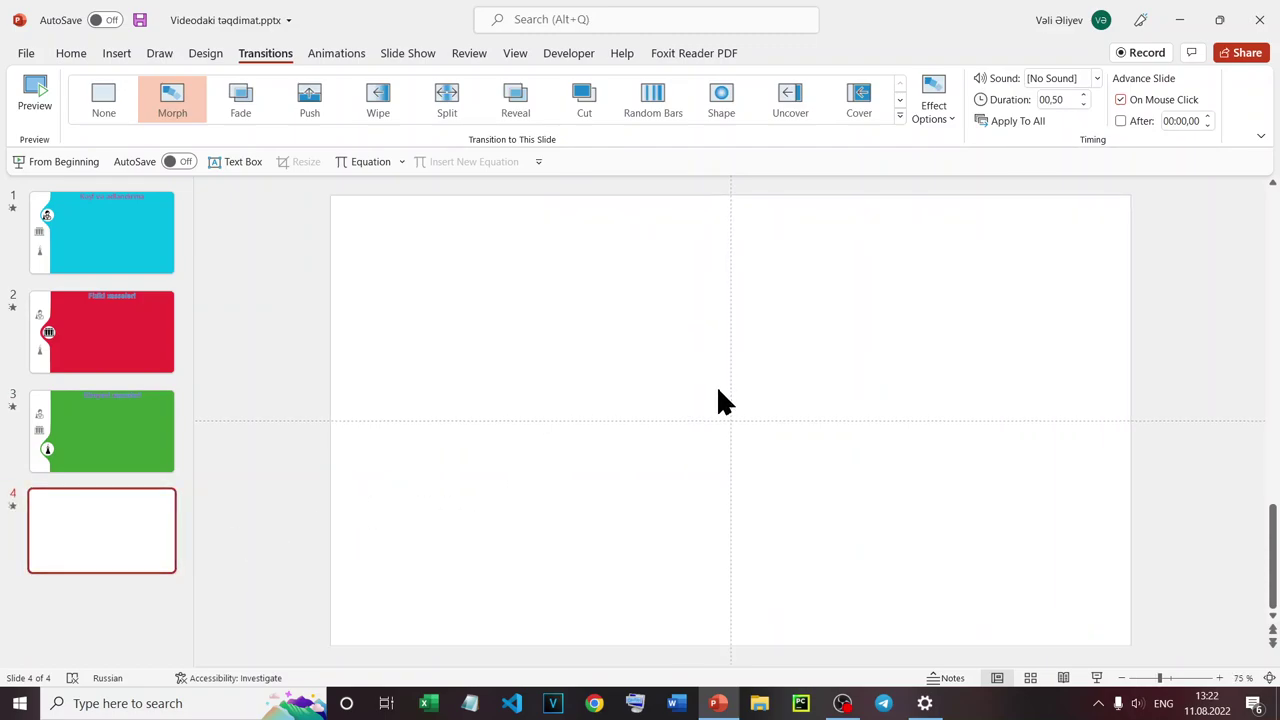
scroll(716, 386, down, 1)
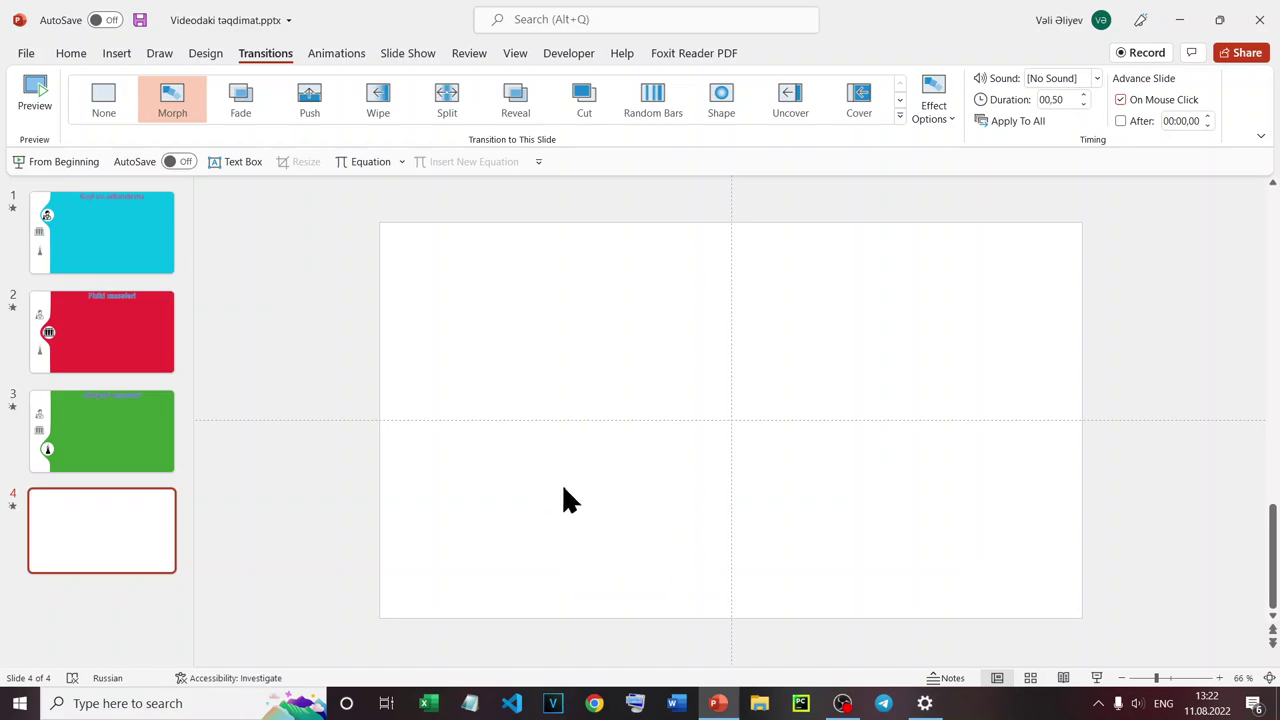
In Chrome, search Google Images for 'colour palette' in a new tab.
click(594, 703)
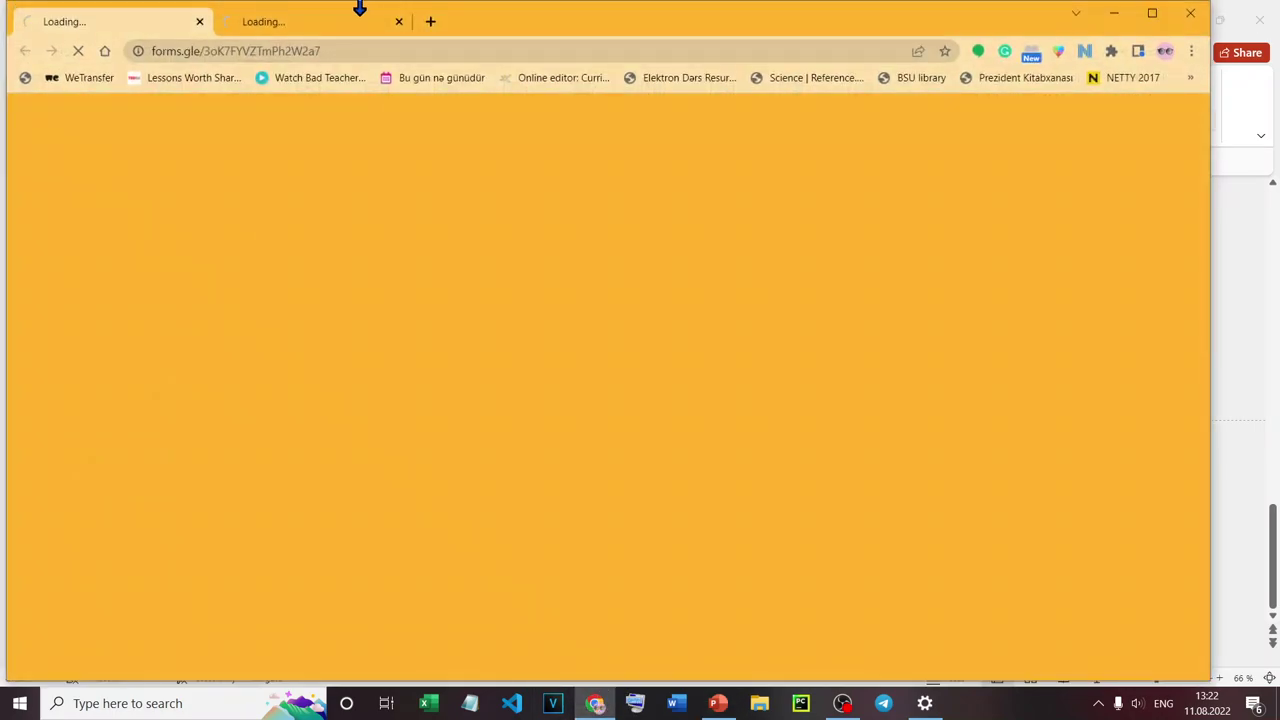
click(430, 23)
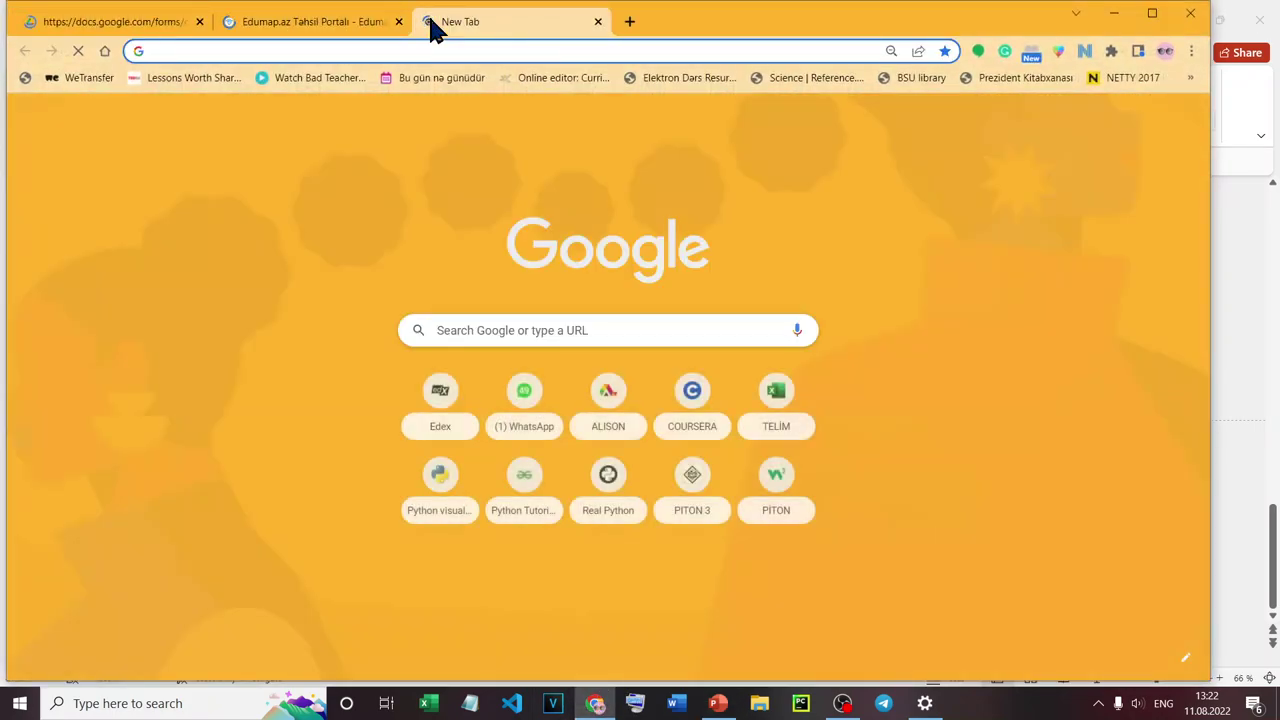
text(c)
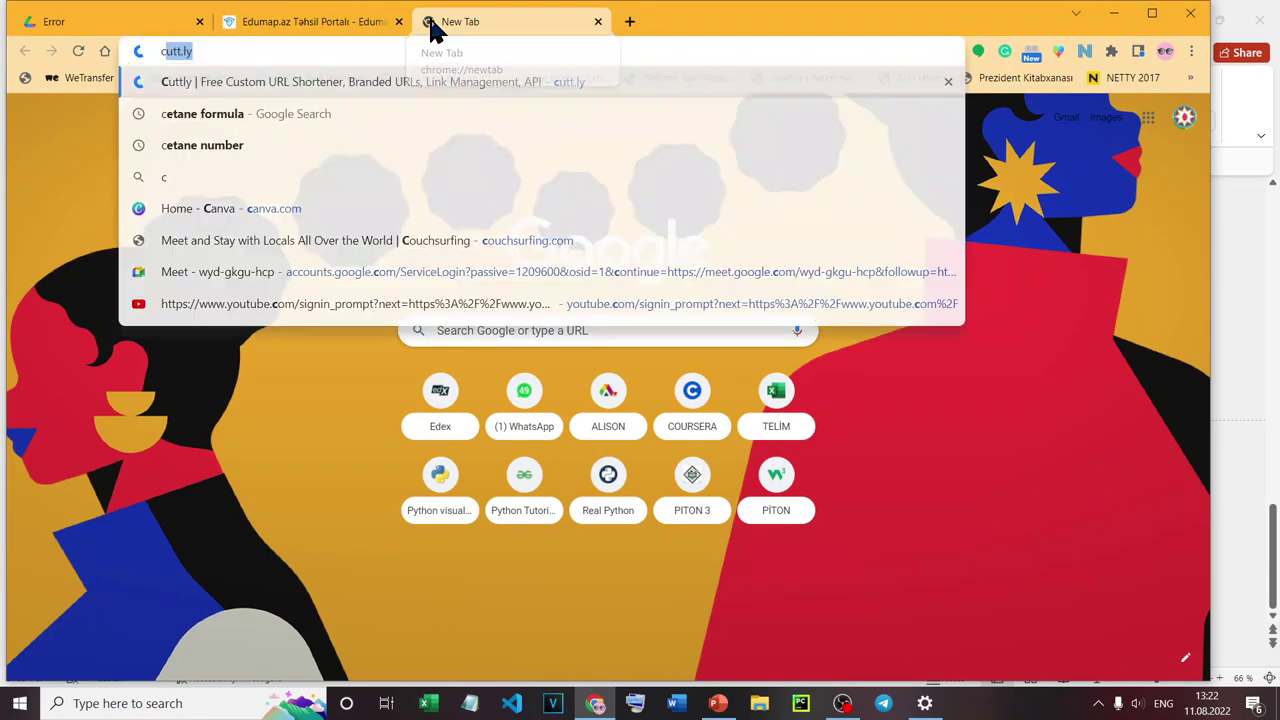
text(olour pa)
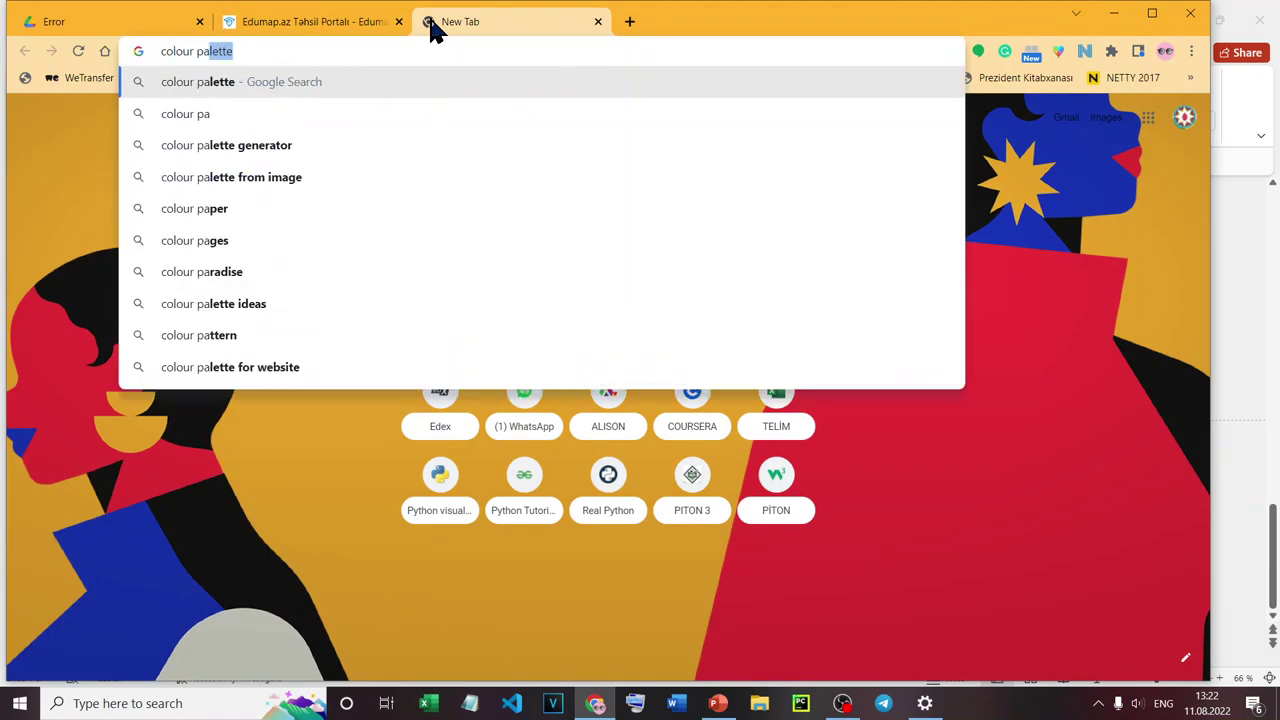
key(Return)
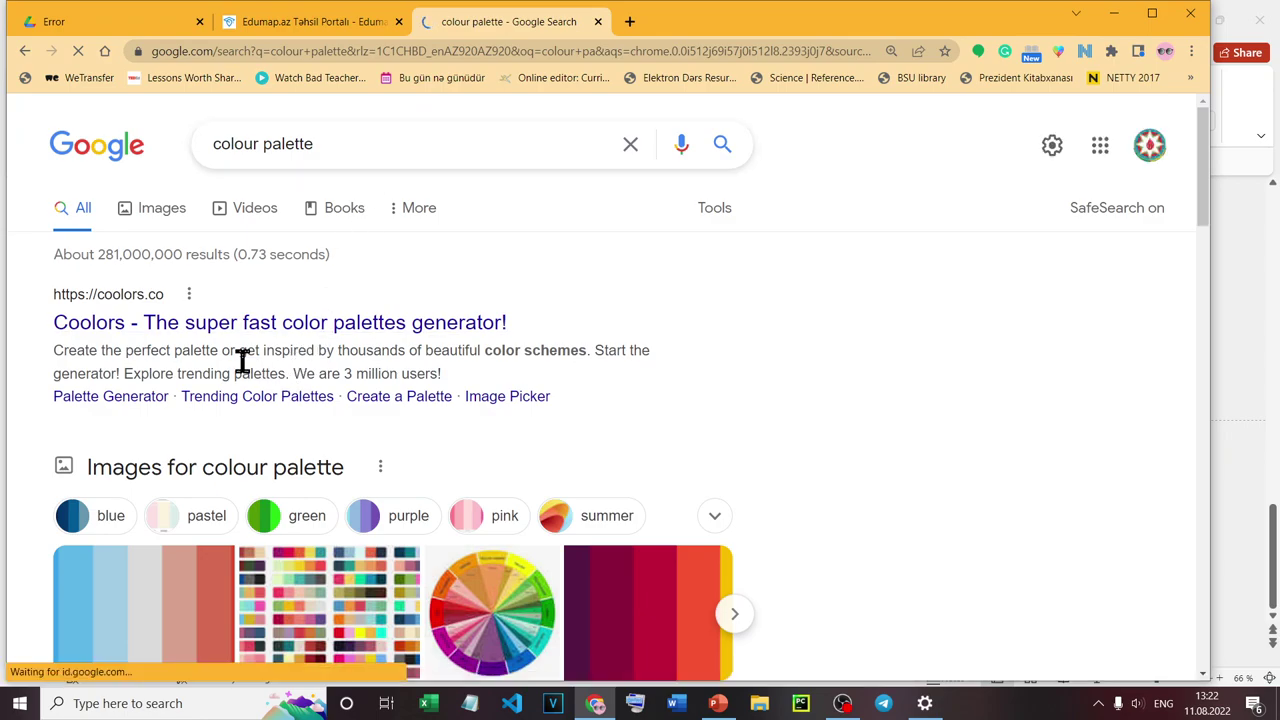
click(175, 209)
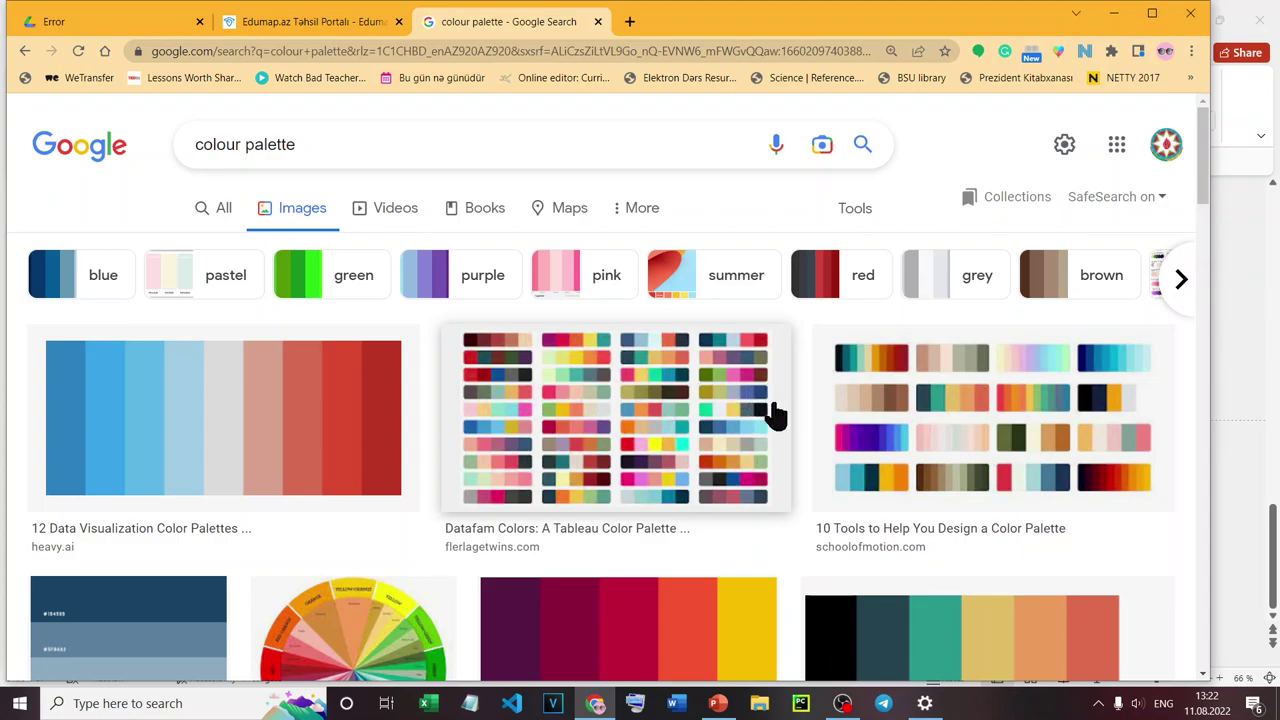
Browse the palette results and preview the teal-to-black Pin page palette.
scroll(760, 425, down, 2)
scroll(751, 423, down, 3)
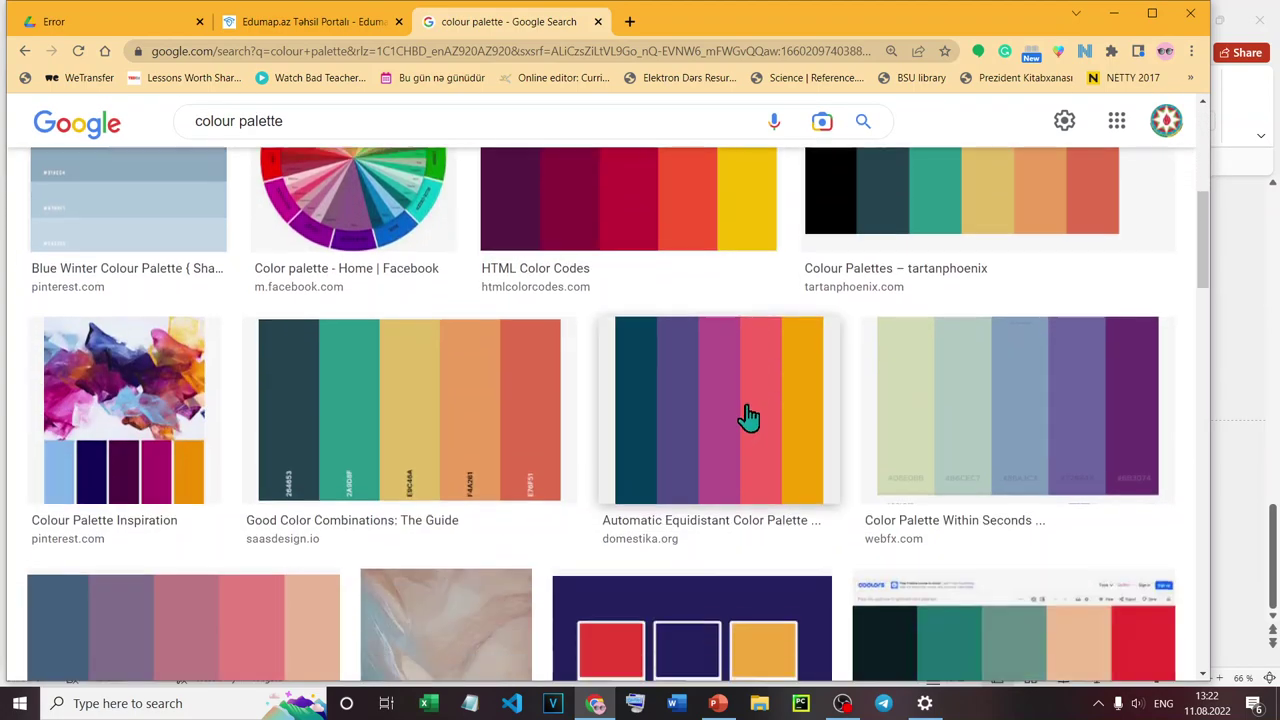
scroll(749, 417, down, 3)
scroll(745, 418, down, 1)
scroll(746, 417, up, 1)
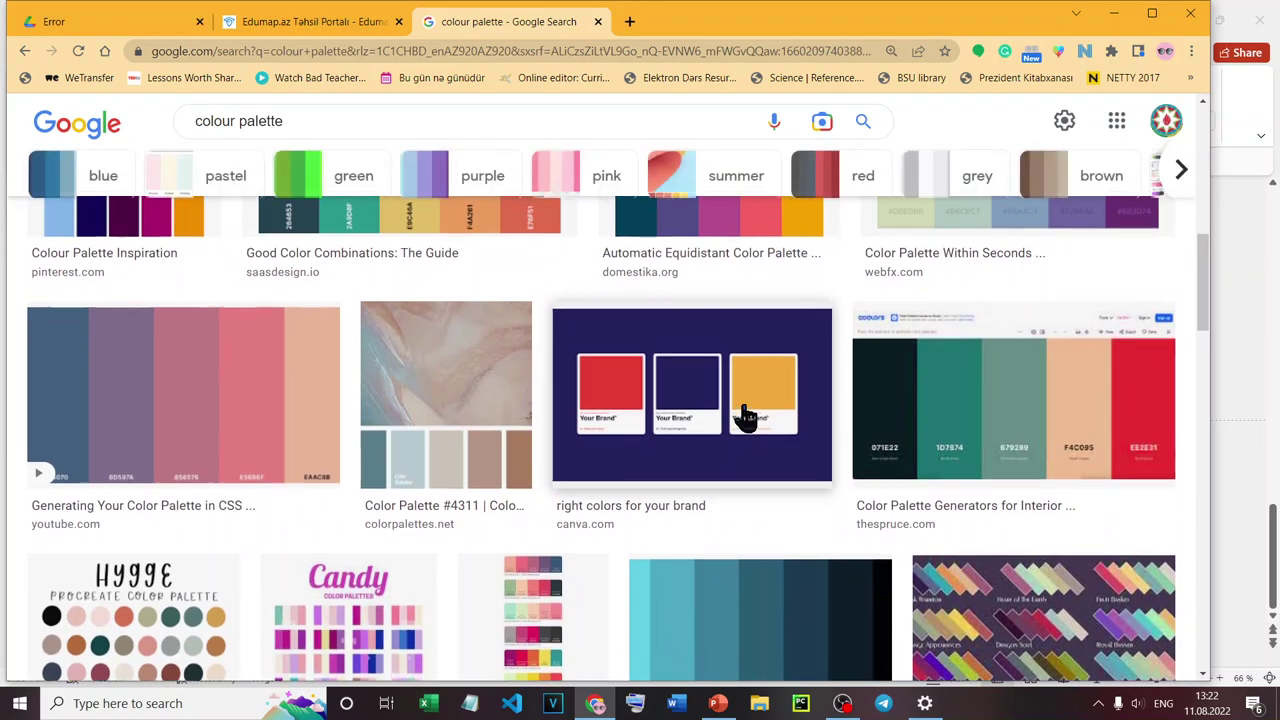
scroll(745, 412, down, 1)
scroll(741, 409, down, 1)
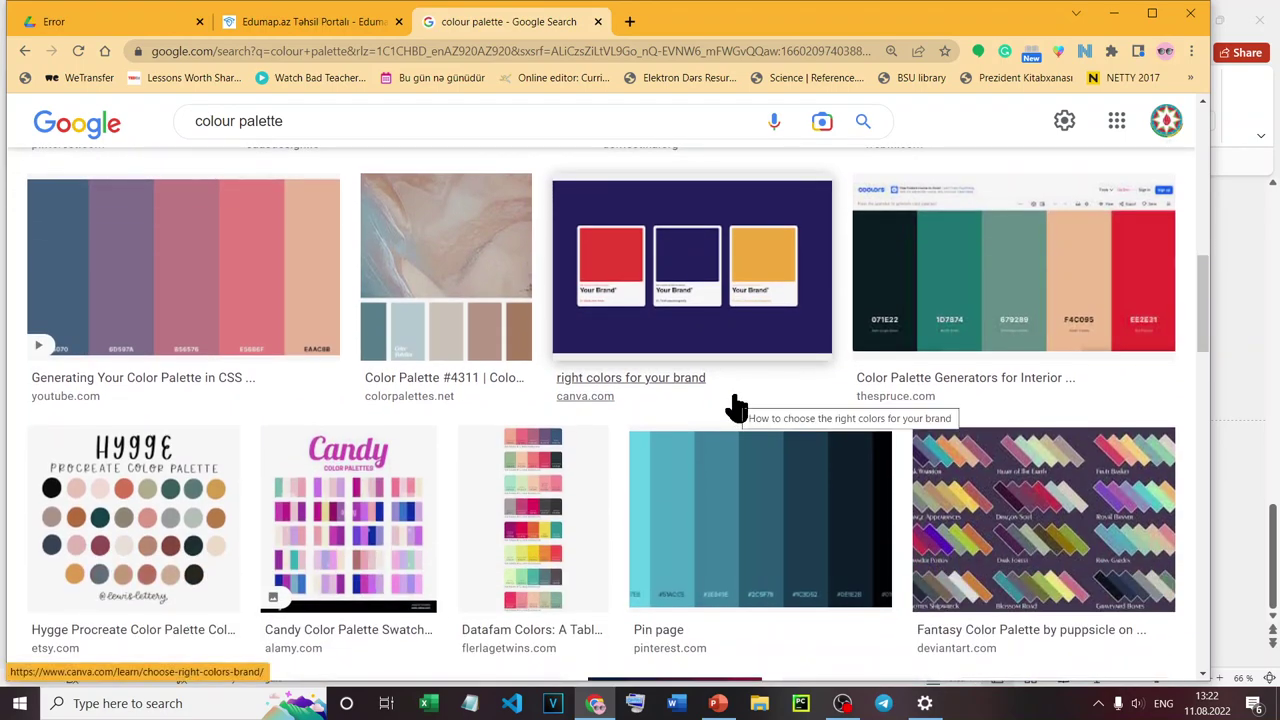
scroll(737, 408, down, 1)
scroll(737, 408, down, 1)
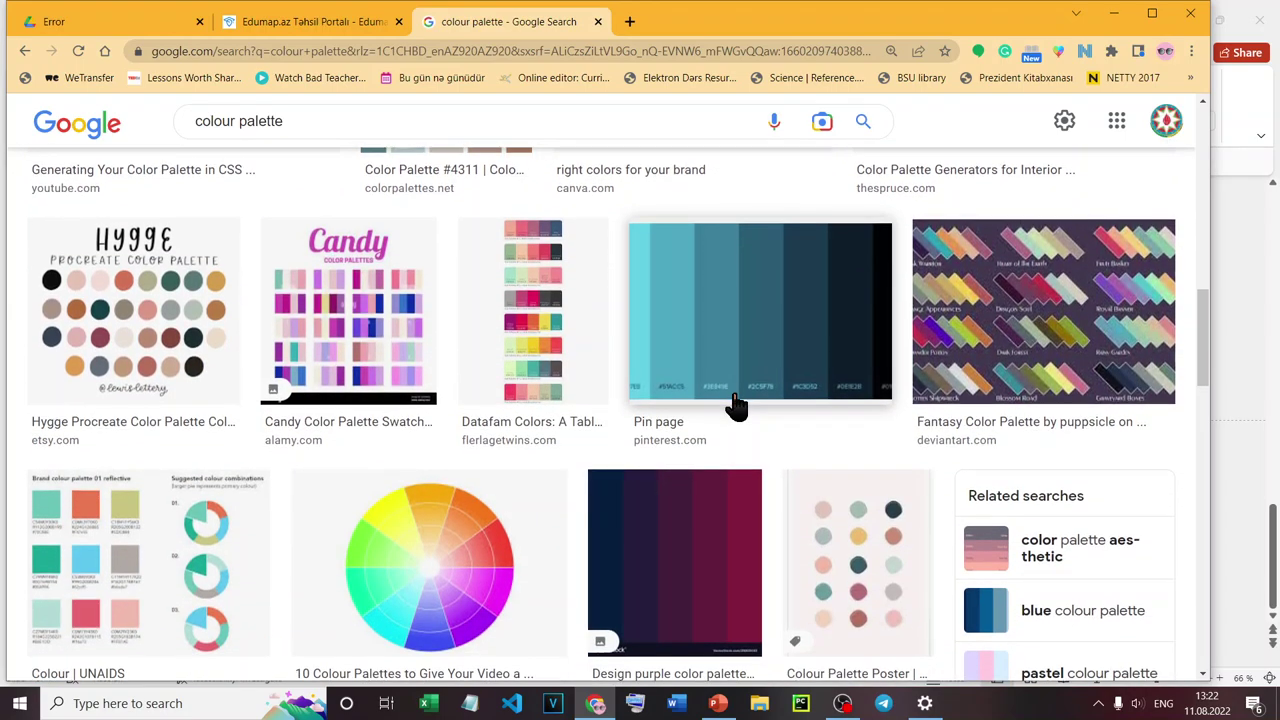
click(735, 405)
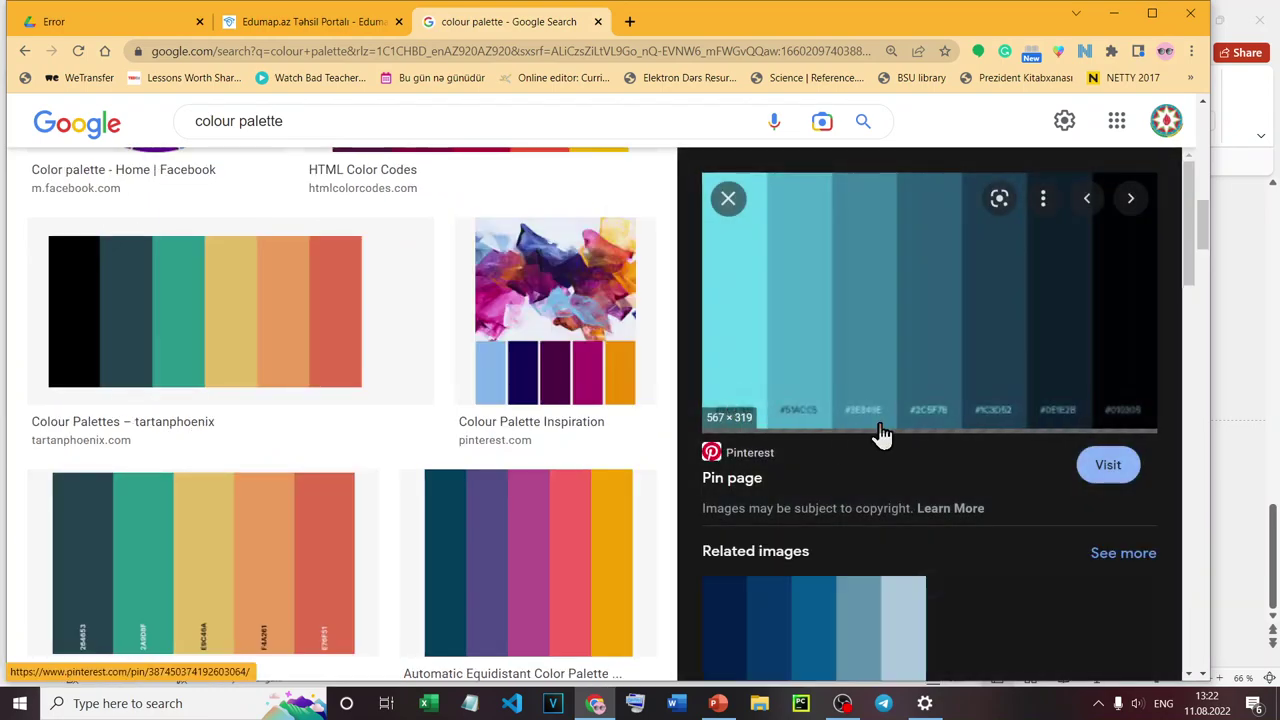
scroll(766, 403, up, 3)
scroll(604, 388, up, 2)
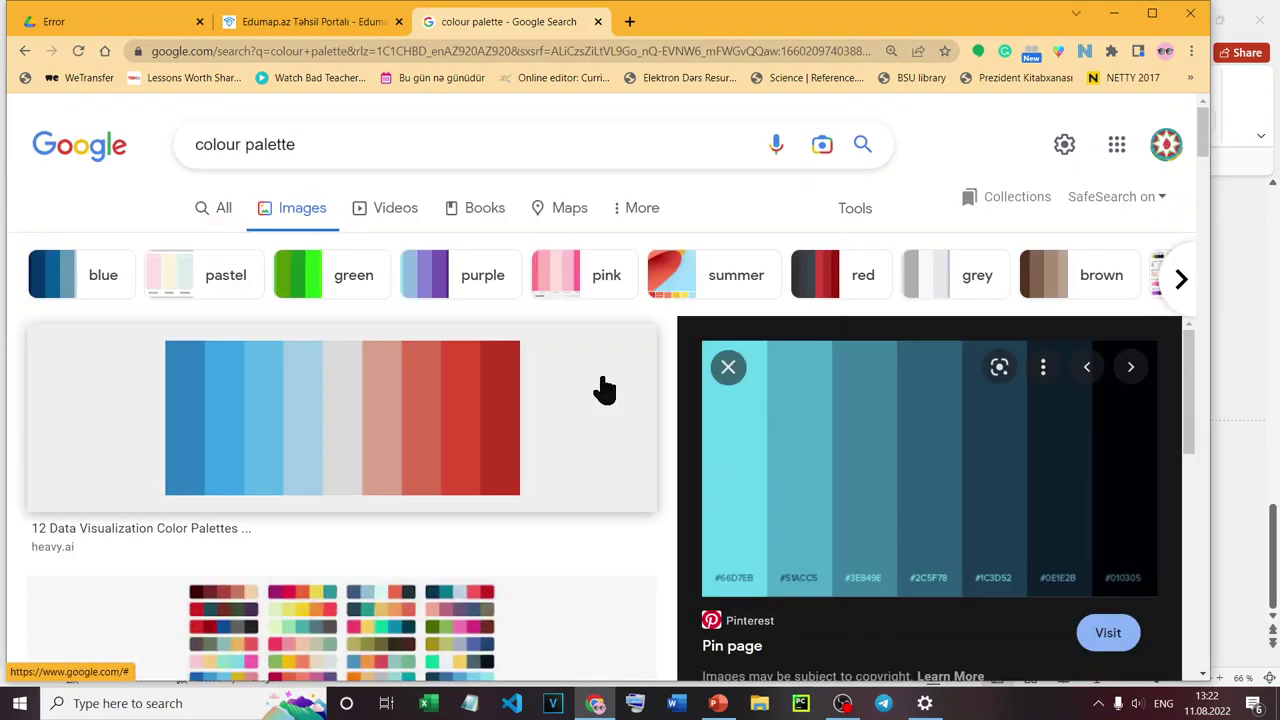
Narrow the image results to pink colour palettes and browse them.
click(578, 276)
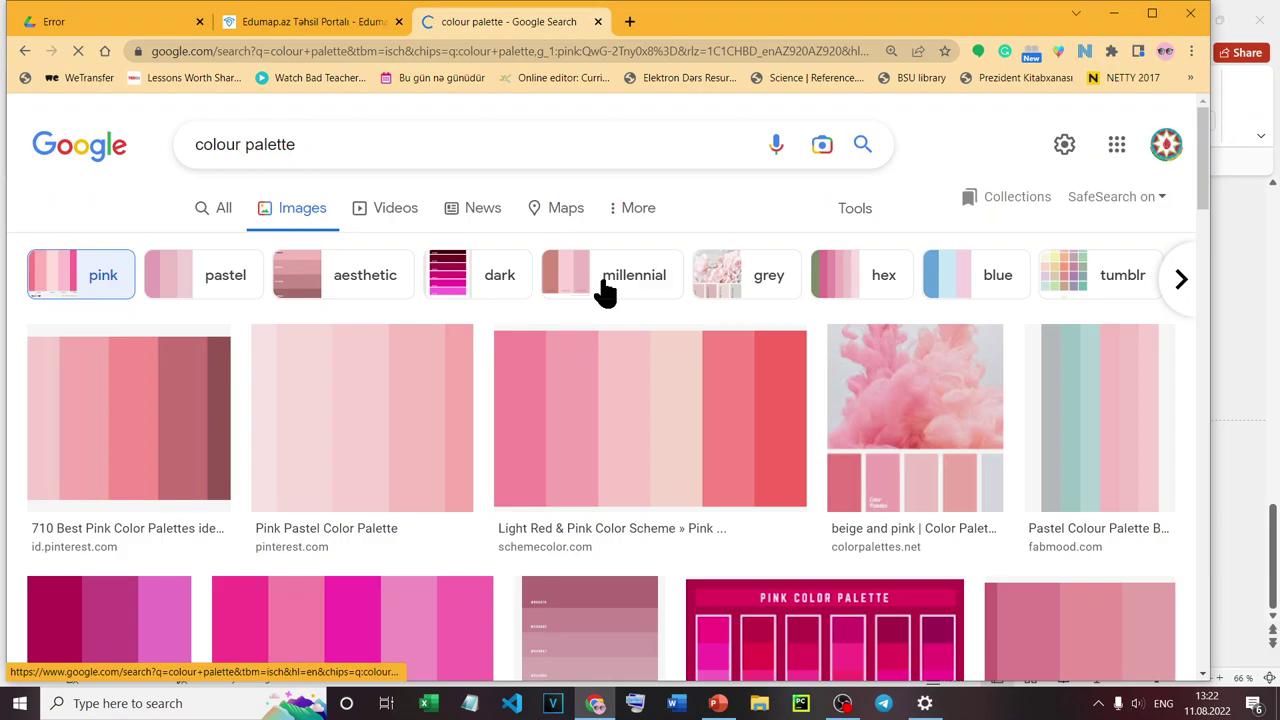
scroll(612, 320, down, 1)
scroll(609, 323, down, 1)
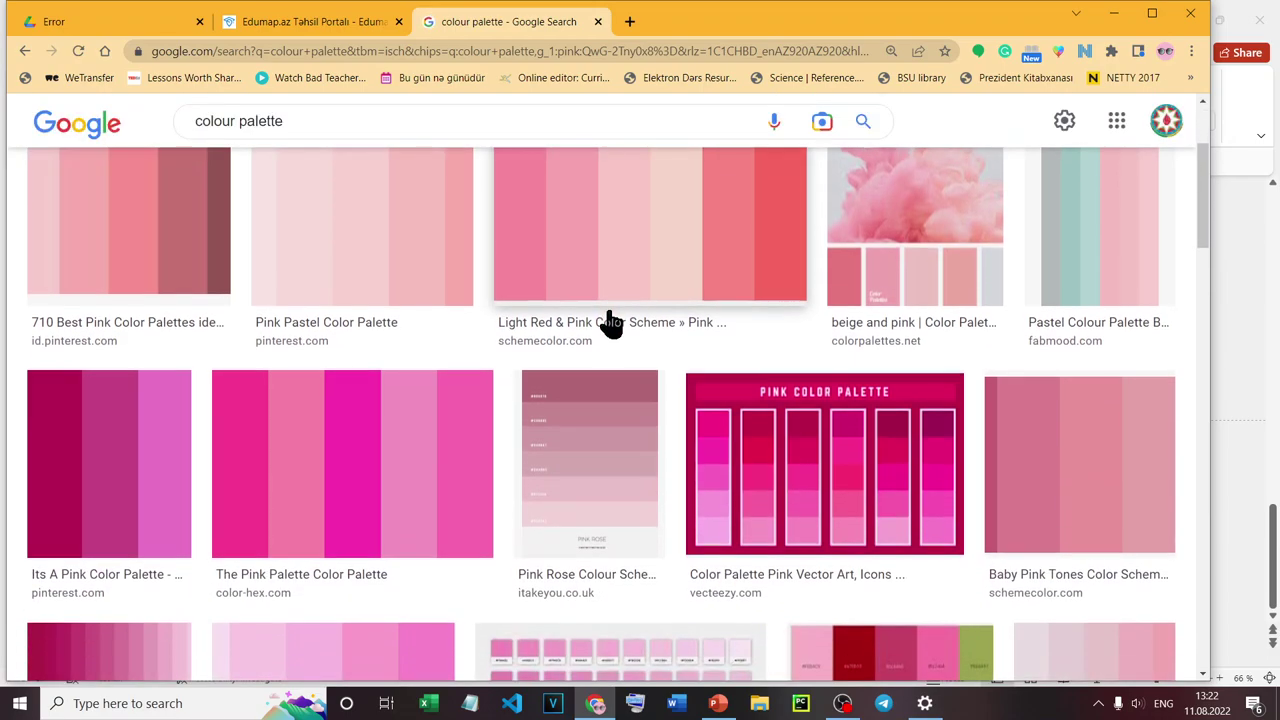
scroll(609, 323, down, 1)
scroll(609, 324, down, 4)
scroll(609, 323, down, 2)
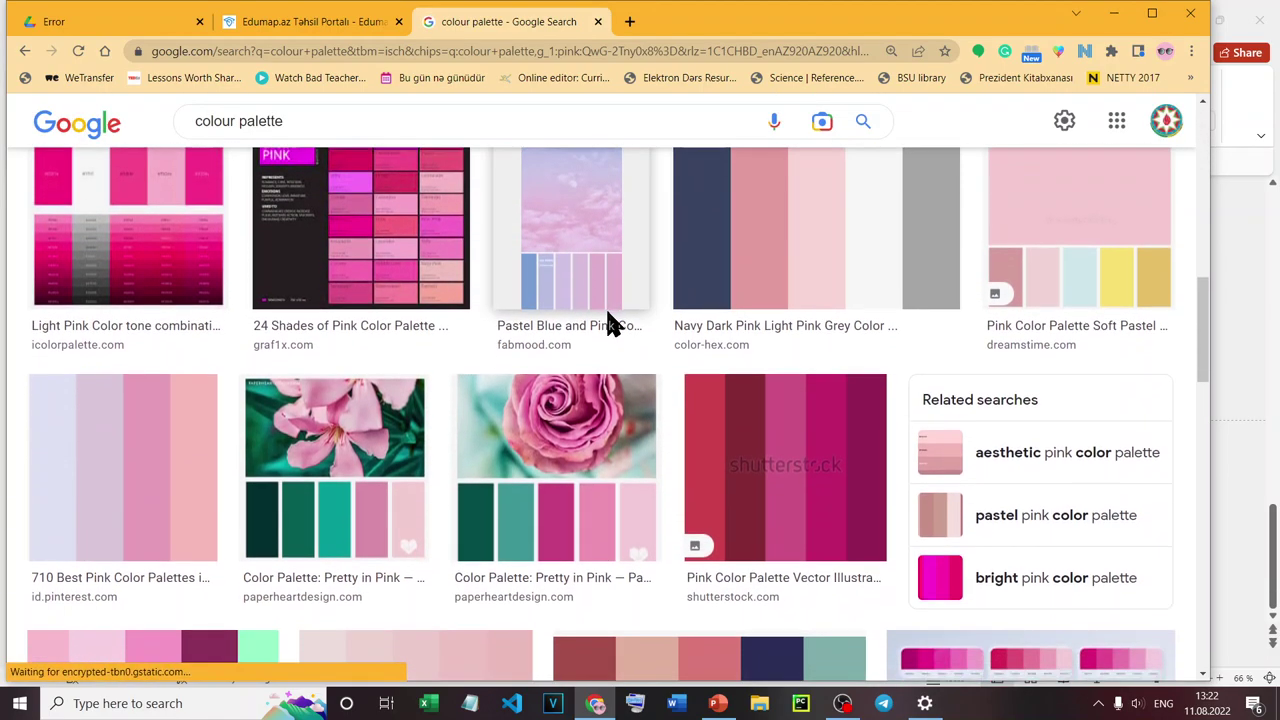
scroll(604, 320, up, 10)
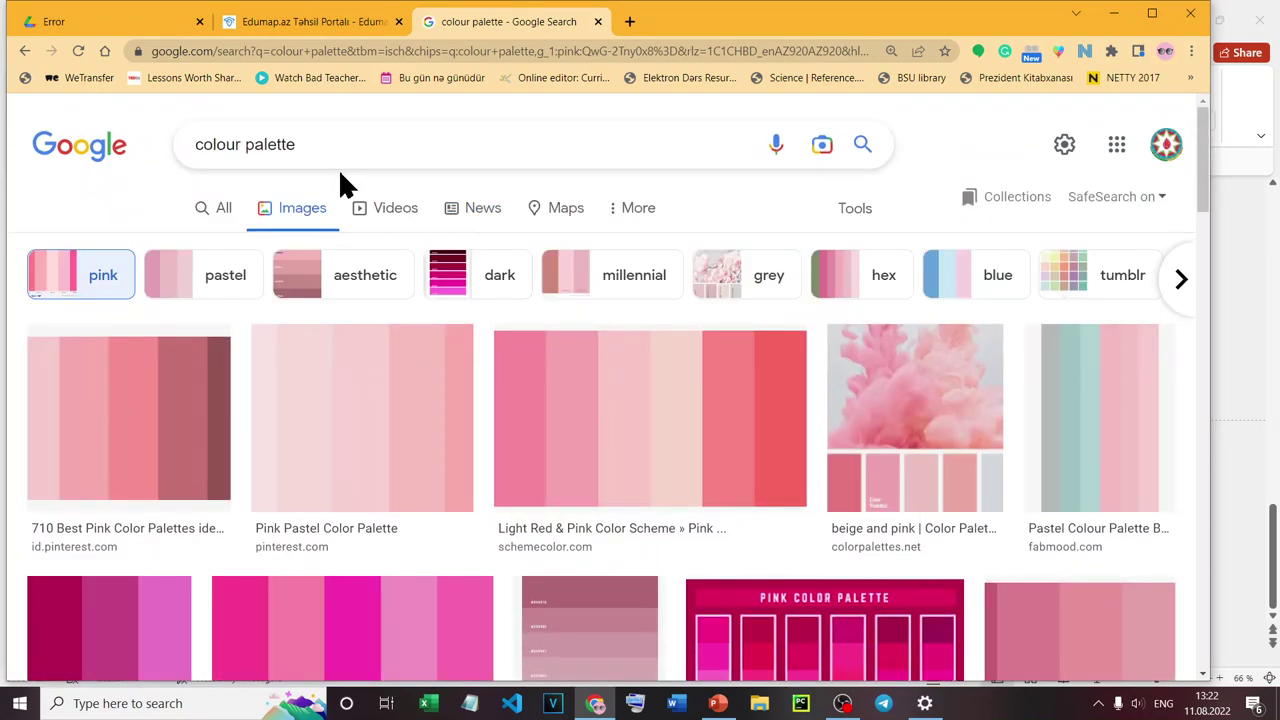
Search images for 'colour palette ideas' and scroll through the results.
click(358, 146)
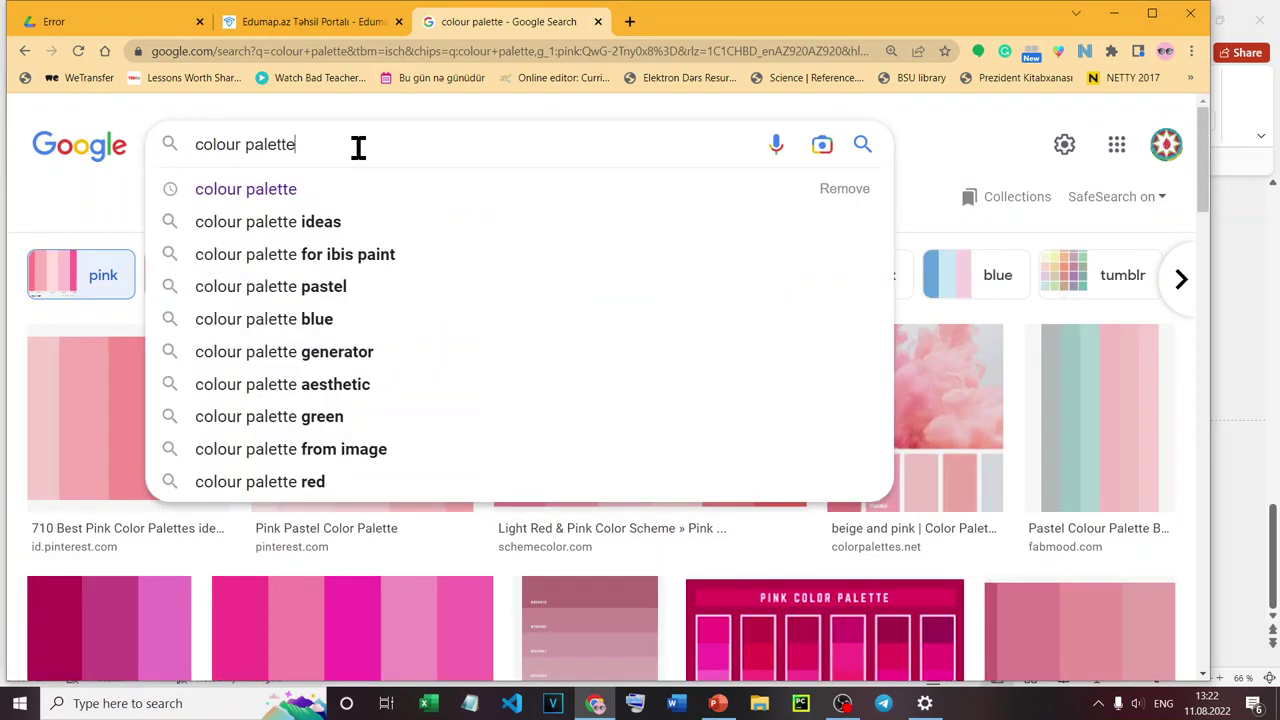
key(Down)
key(Down)
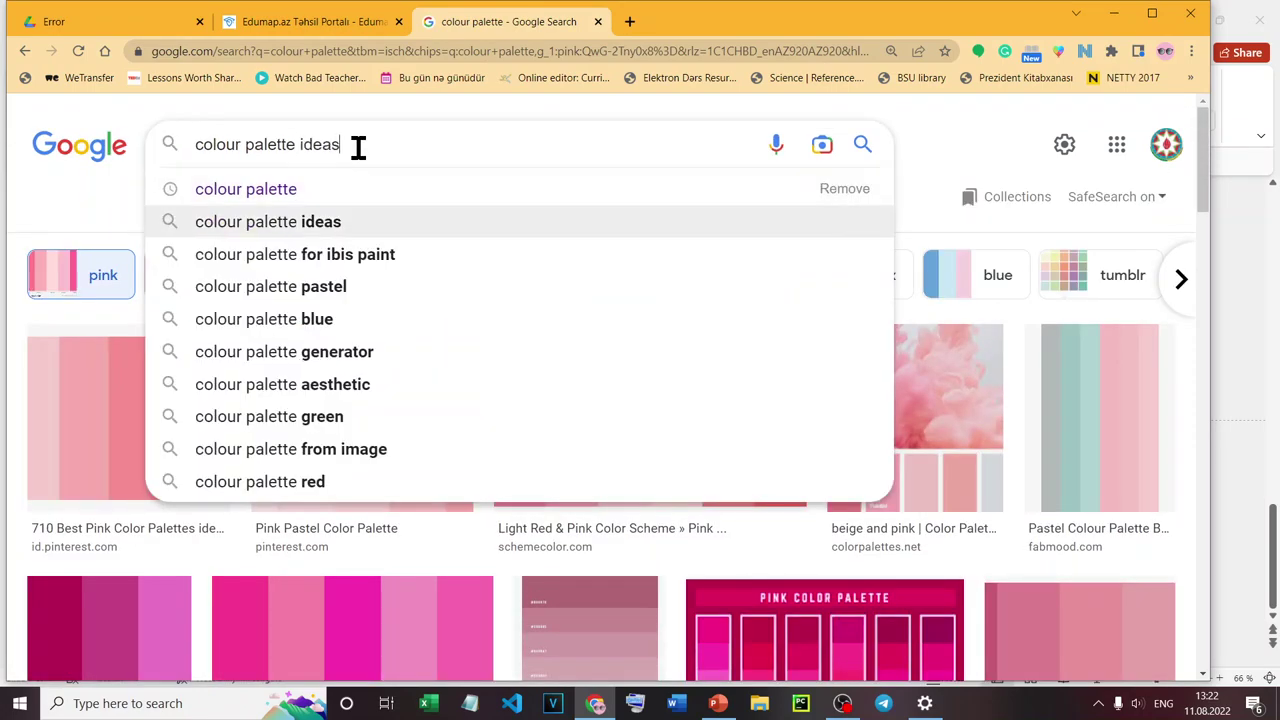
key(Return)
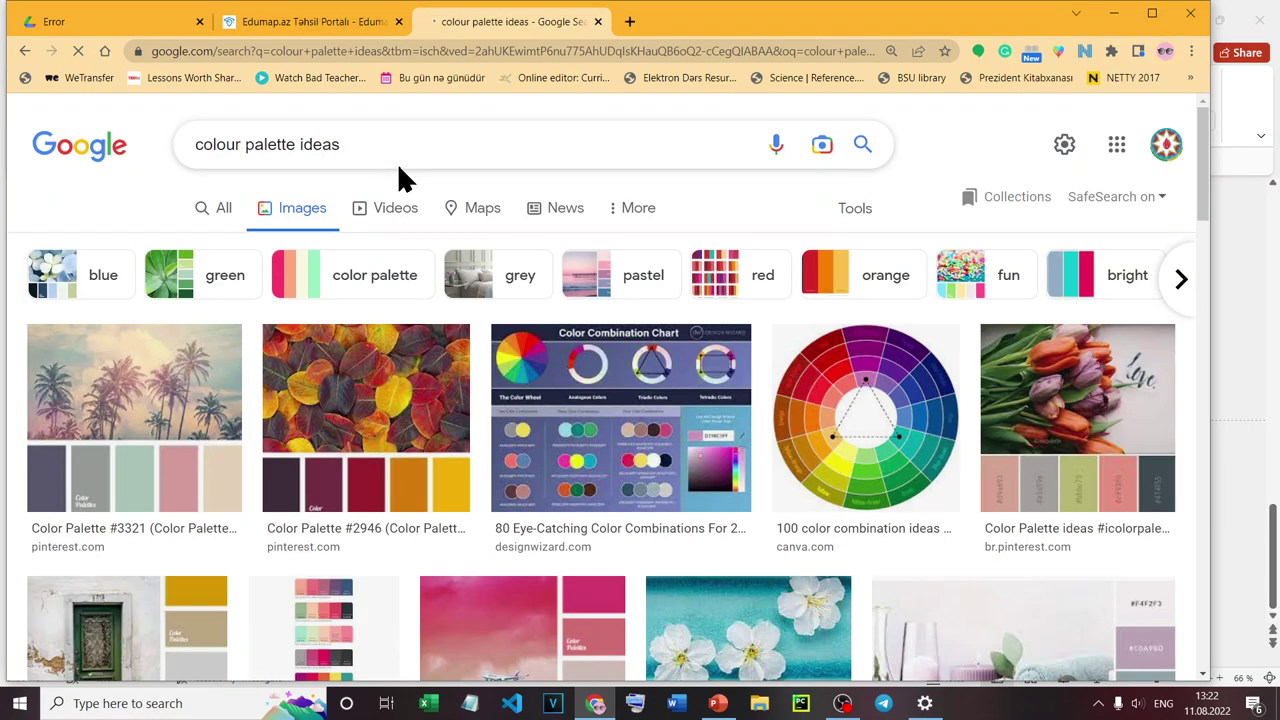
scroll(560, 471, down, 1)
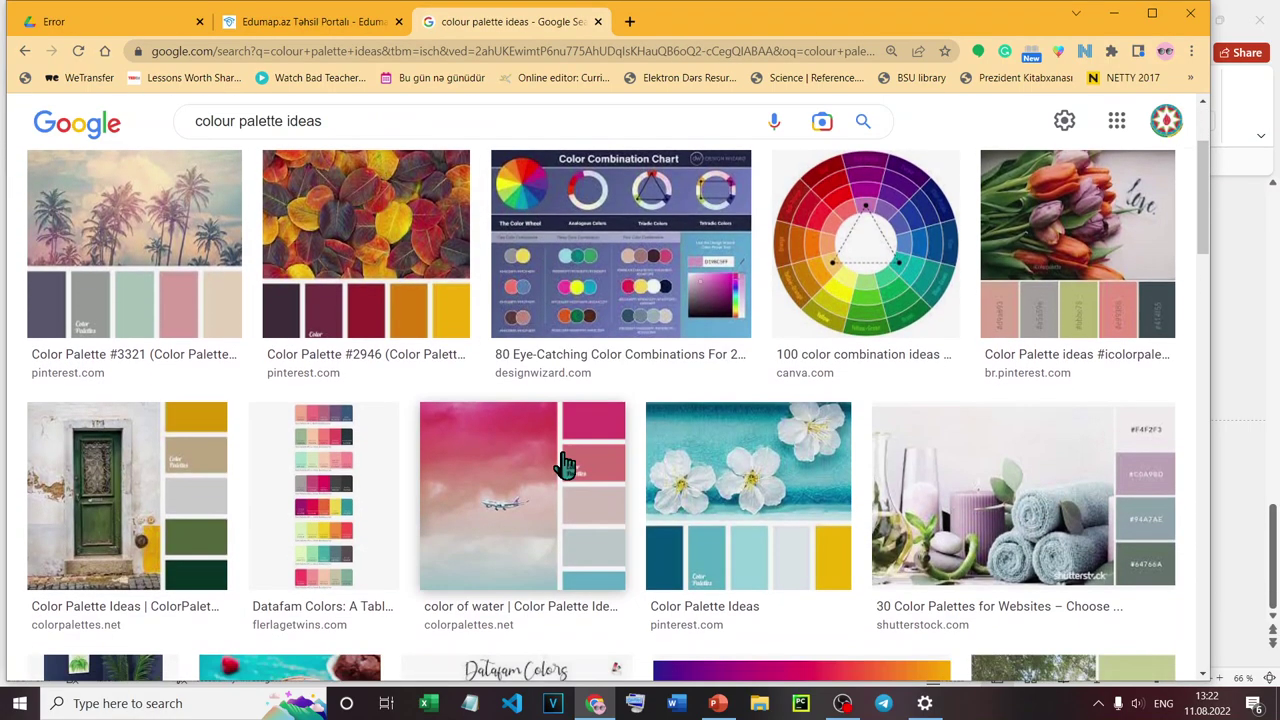
scroll(578, 522, down, 5)
scroll(582, 515, down, 2)
scroll(584, 506, down, 1)
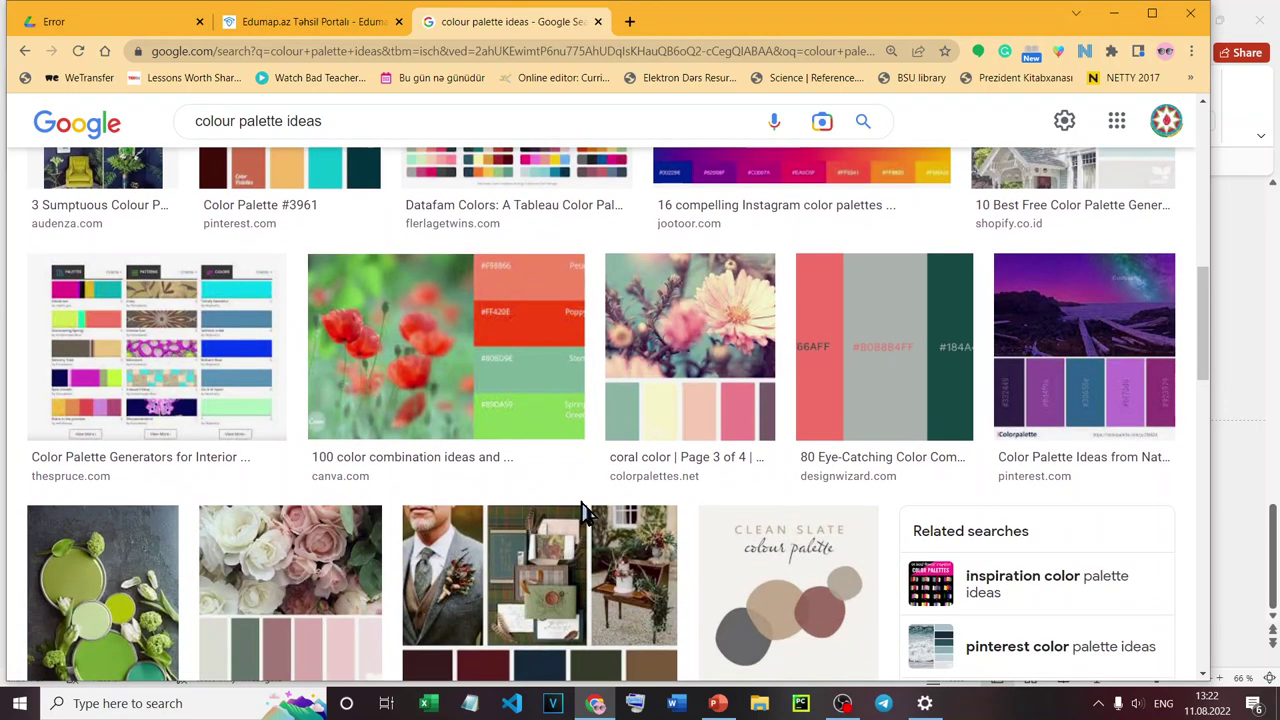
scroll(582, 506, down, 1)
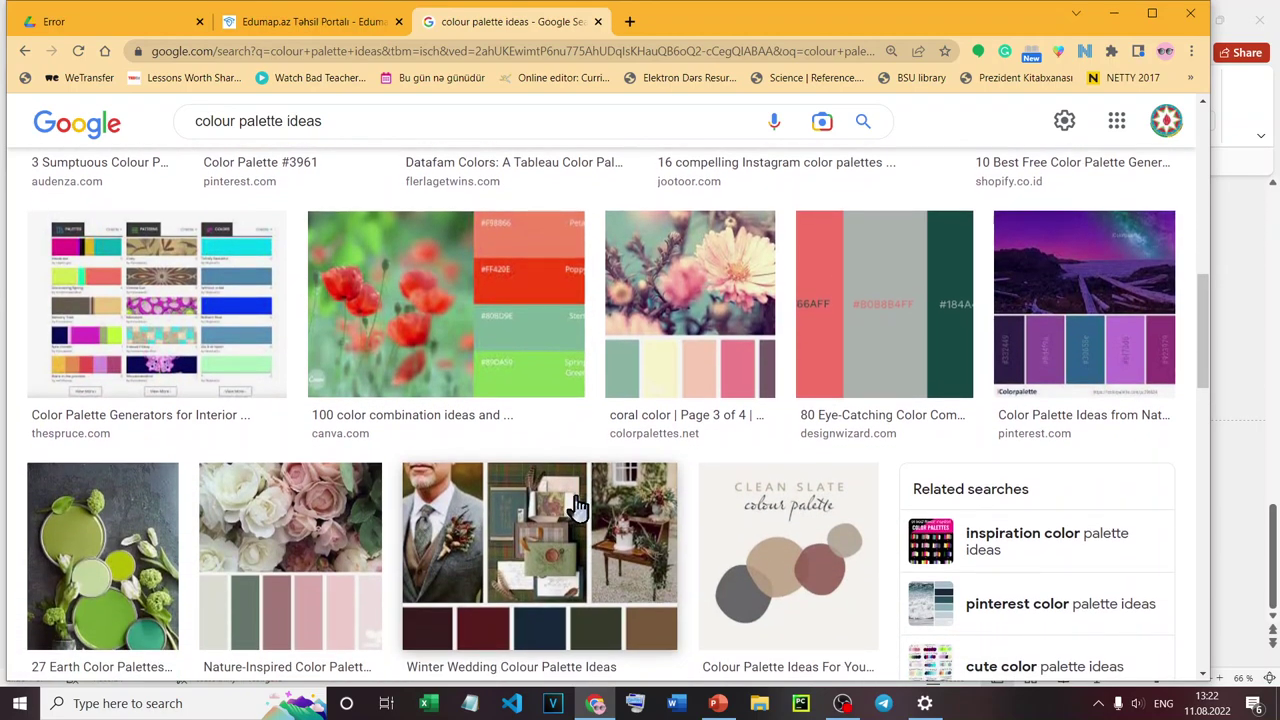
Open the Datafam Colors palette image in its own new tab.
click(137, 337)
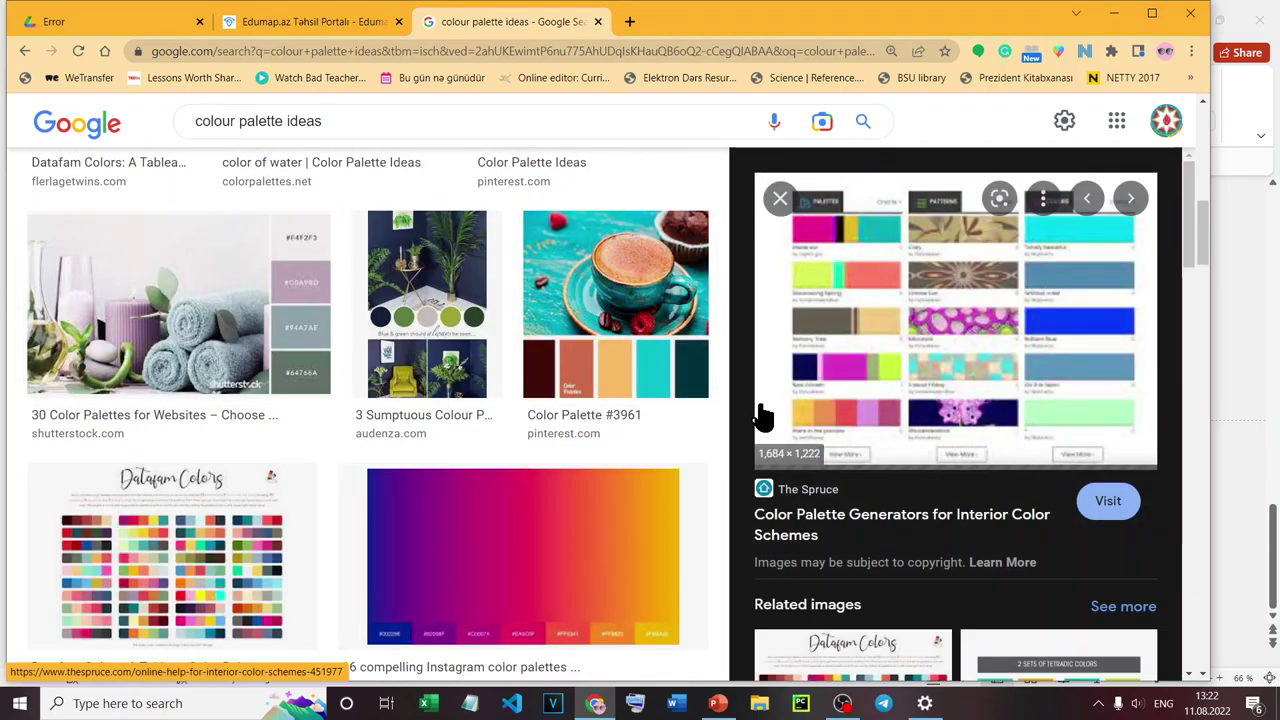
scroll(940, 372, down, 2)
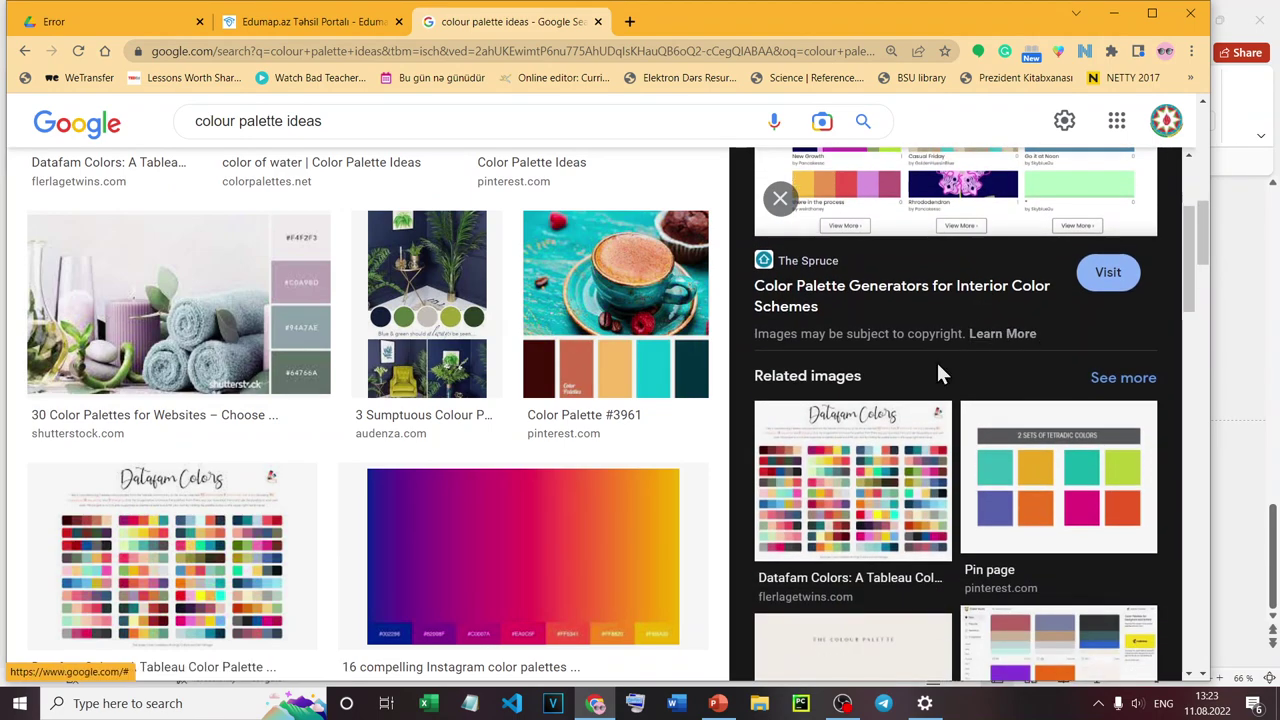
click(848, 492)
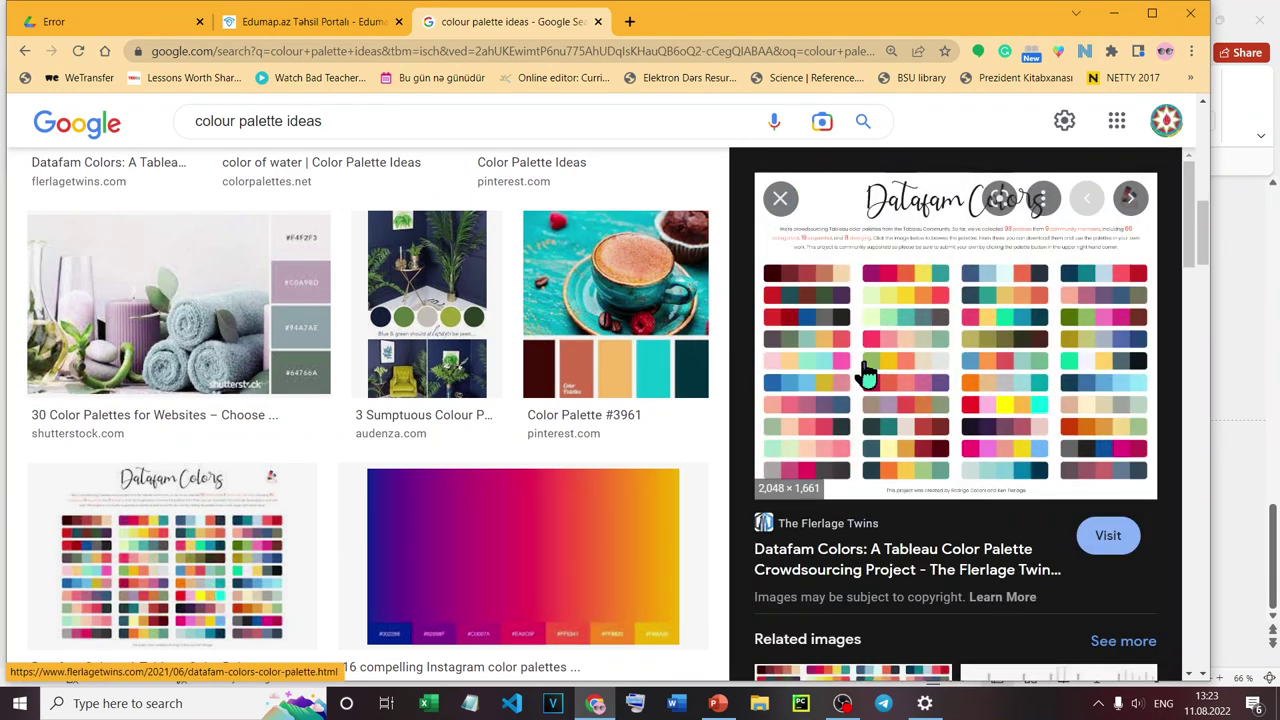
right_click(900, 372)
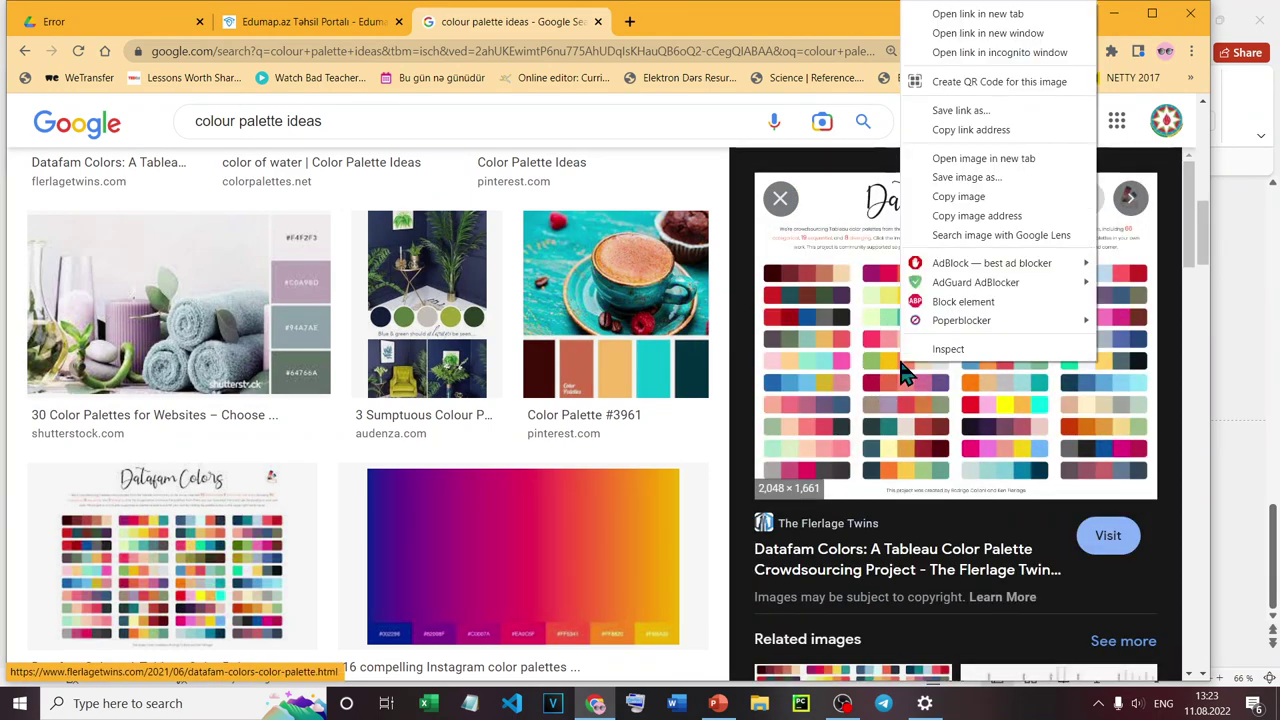
click(1008, 160)
click(690, 21)
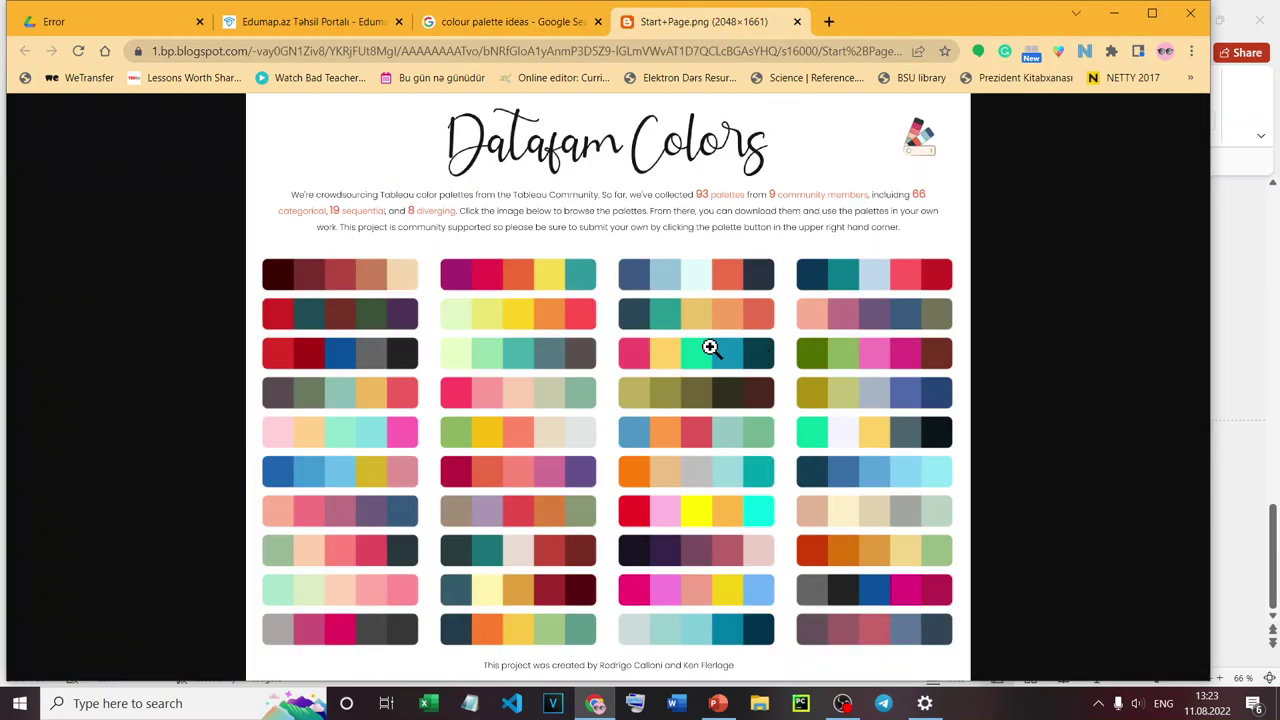
Capture the first magenta-to-teal palette as a screen snip, copy it, and return to PowerPoint.
ctrl+scroll(709, 347, up, 2)
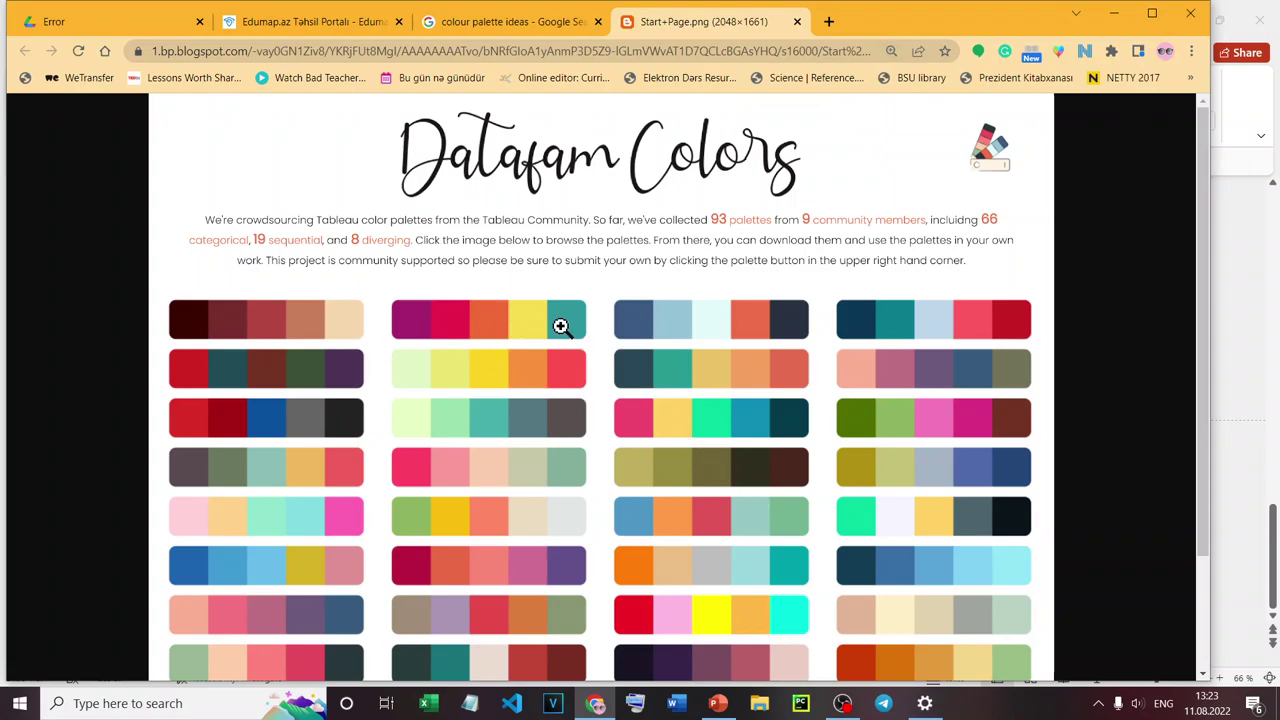
key(super+shift+s)
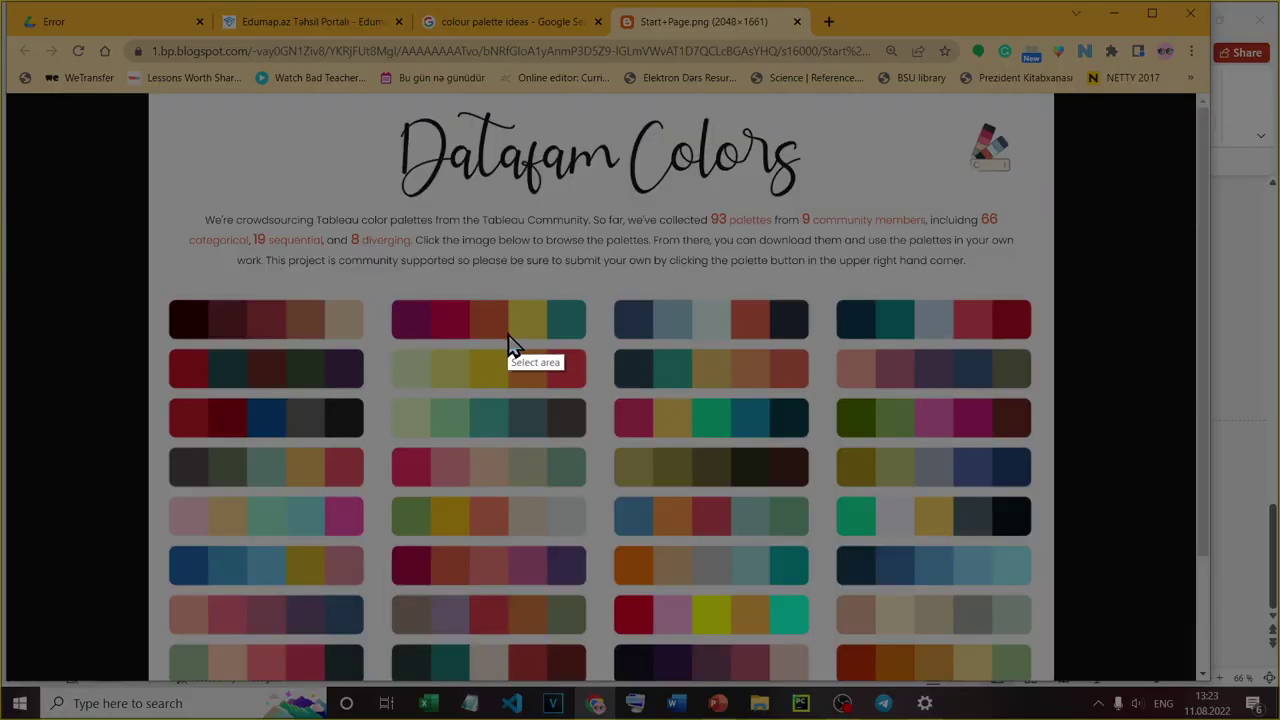
drag(378, 286, 584, 343)
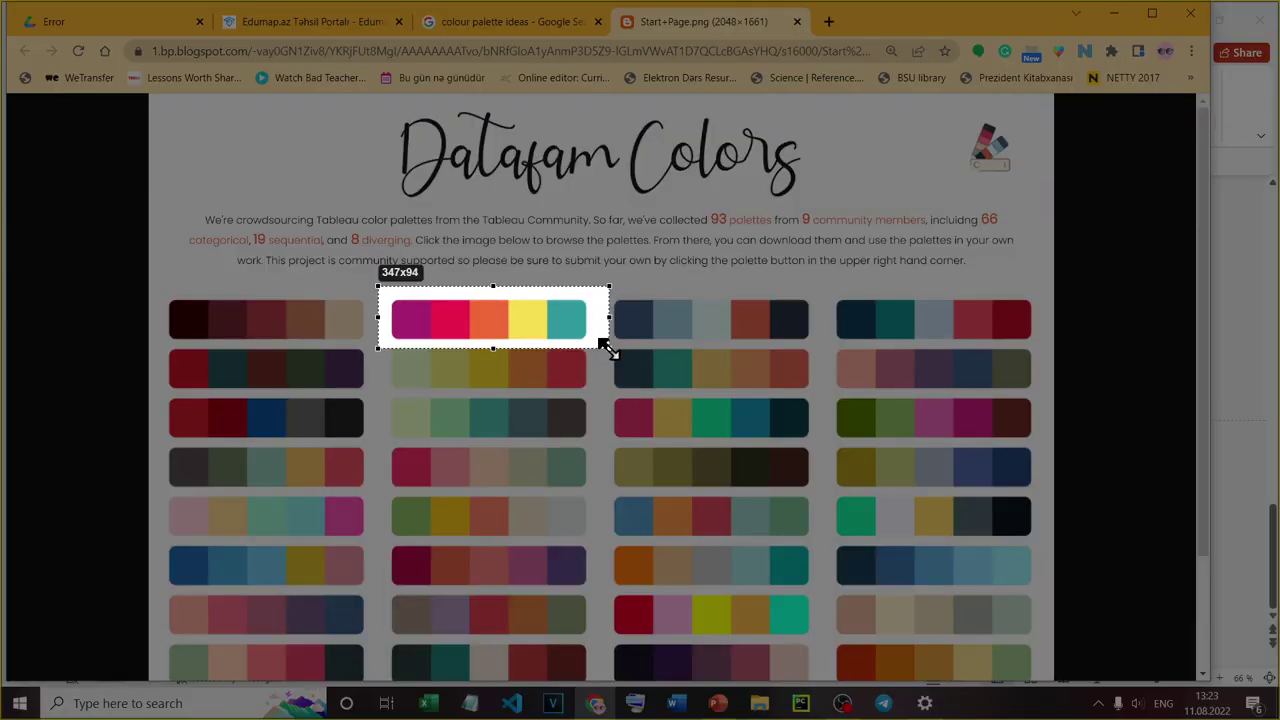
key(ctrl+c)
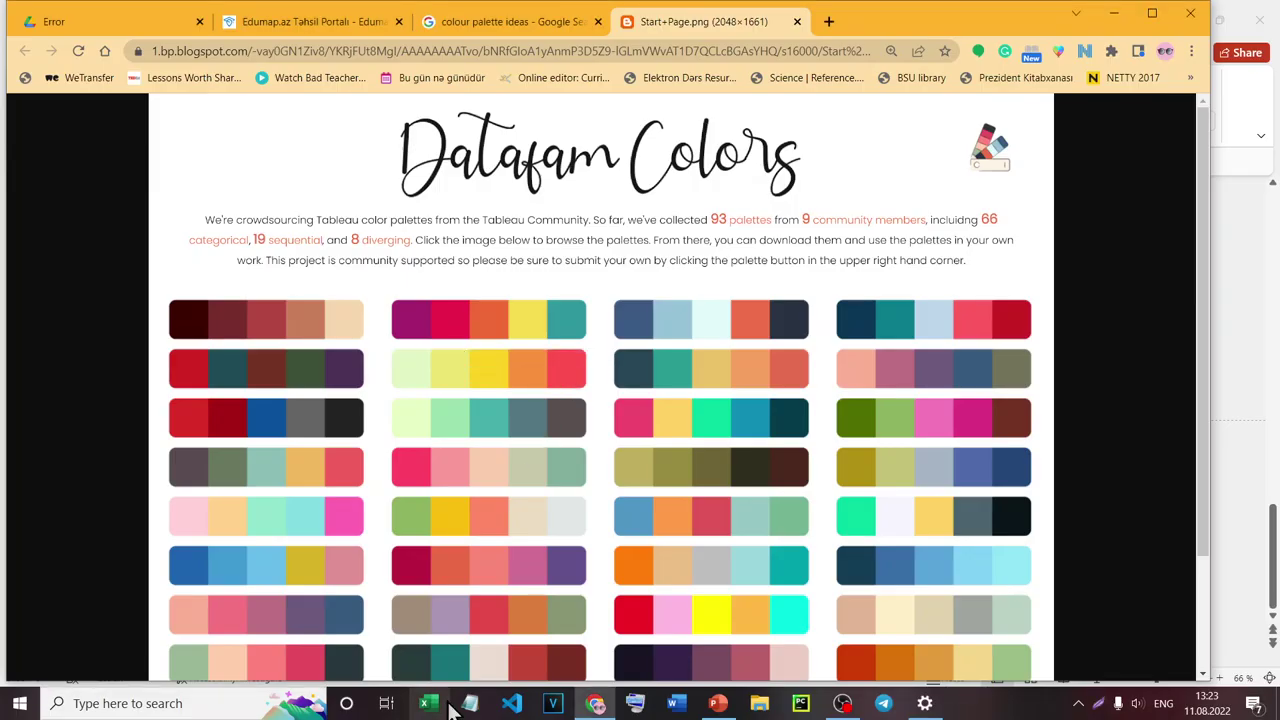
click(718, 703)
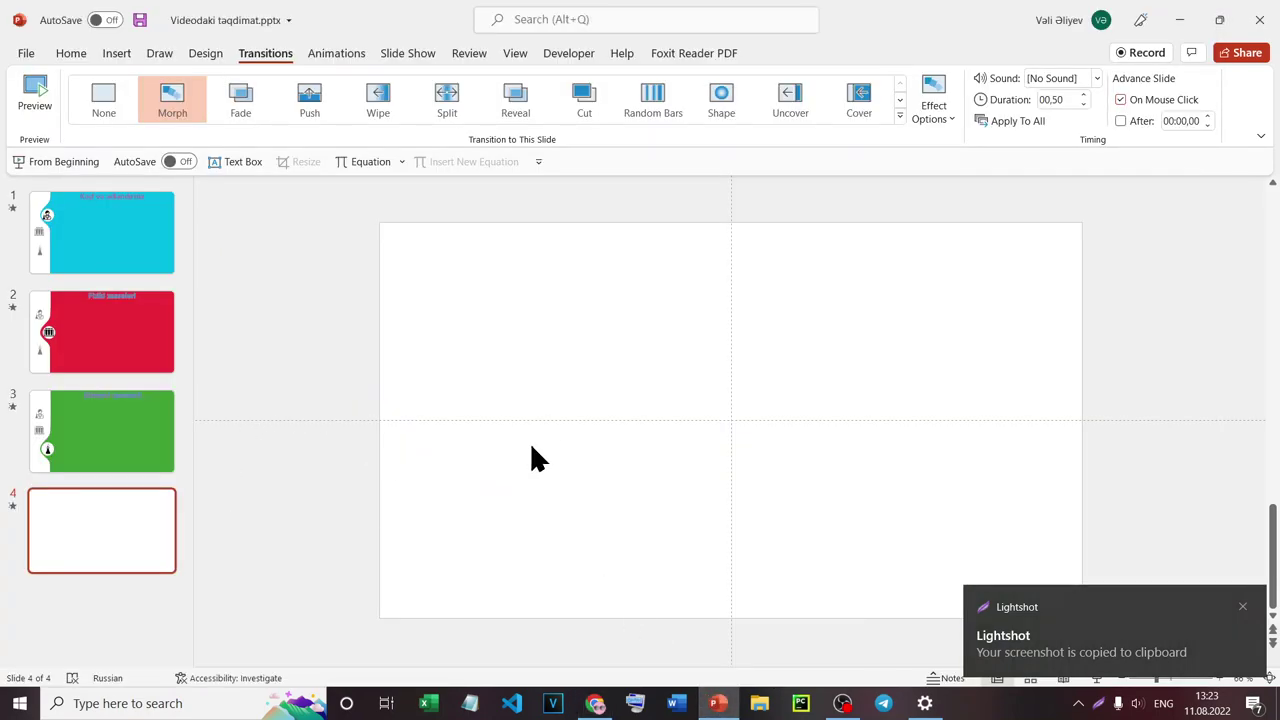
Paste the captured palette strip onto slide 4.
key(ctrl+v)
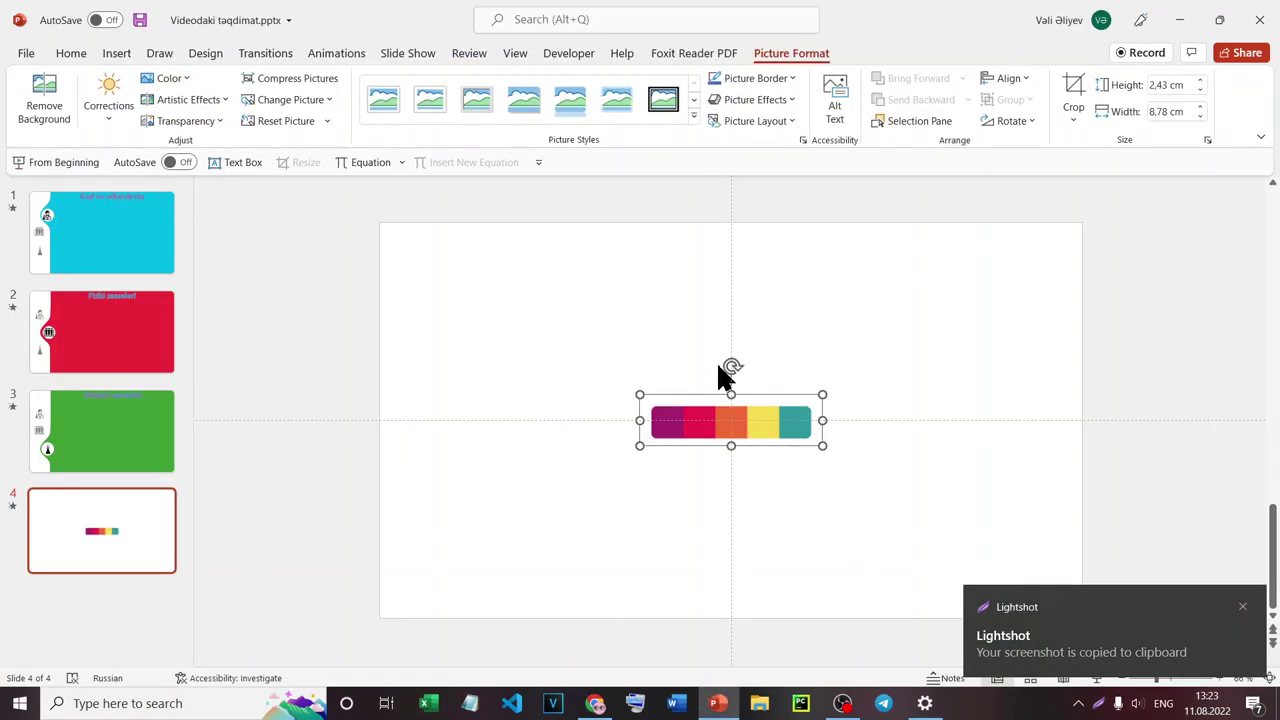
click(840, 328)
click(150, 562)
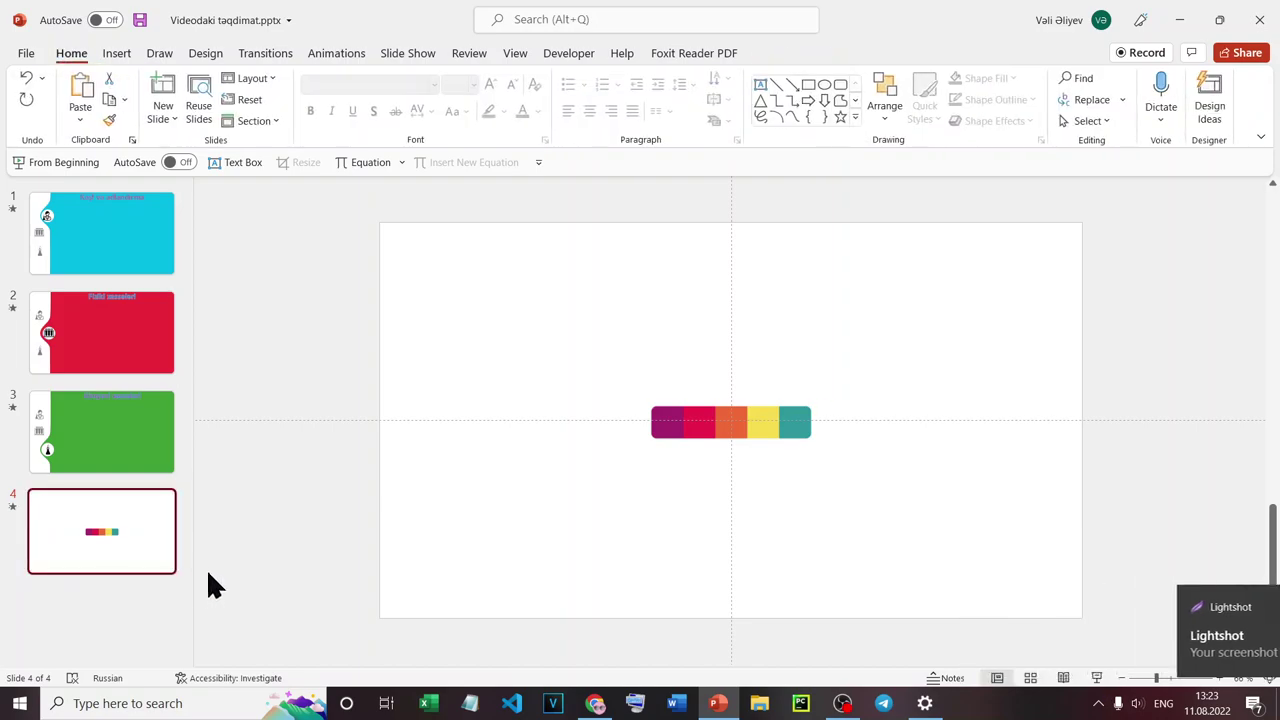
Duplicate slide 4 to create slides 5 through 8.
key(ctrl+v)
key(ctrl+v)
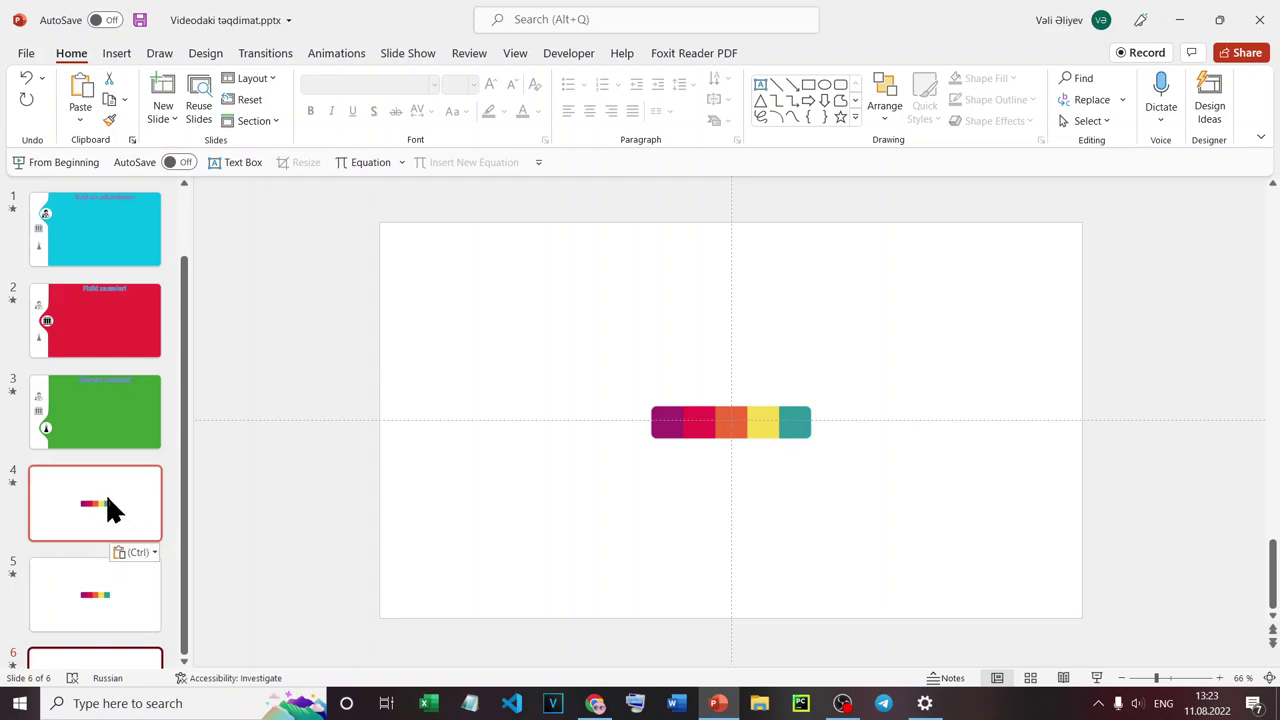
mouse_move(106, 493)
mouse_down()
mouse_move(124, 640)
mouse_move(164, 657)
mouse_up()
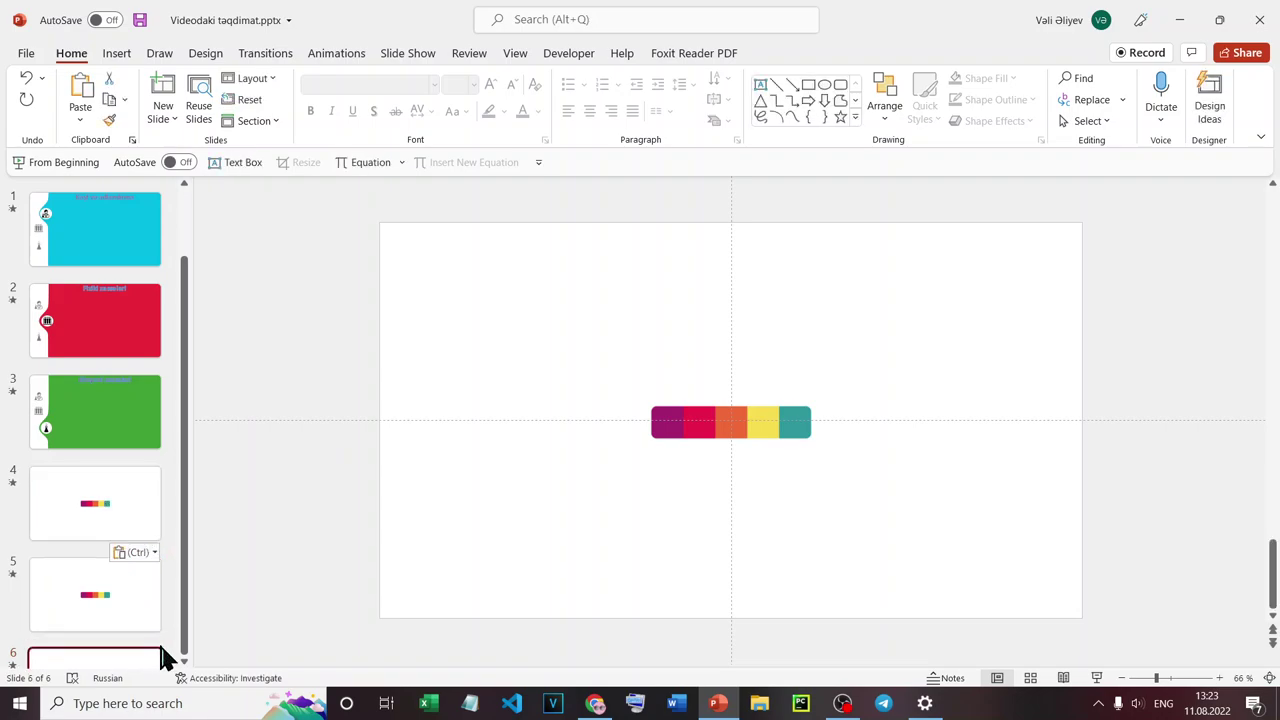
key(ctrl+v)
key(ctrl+v)
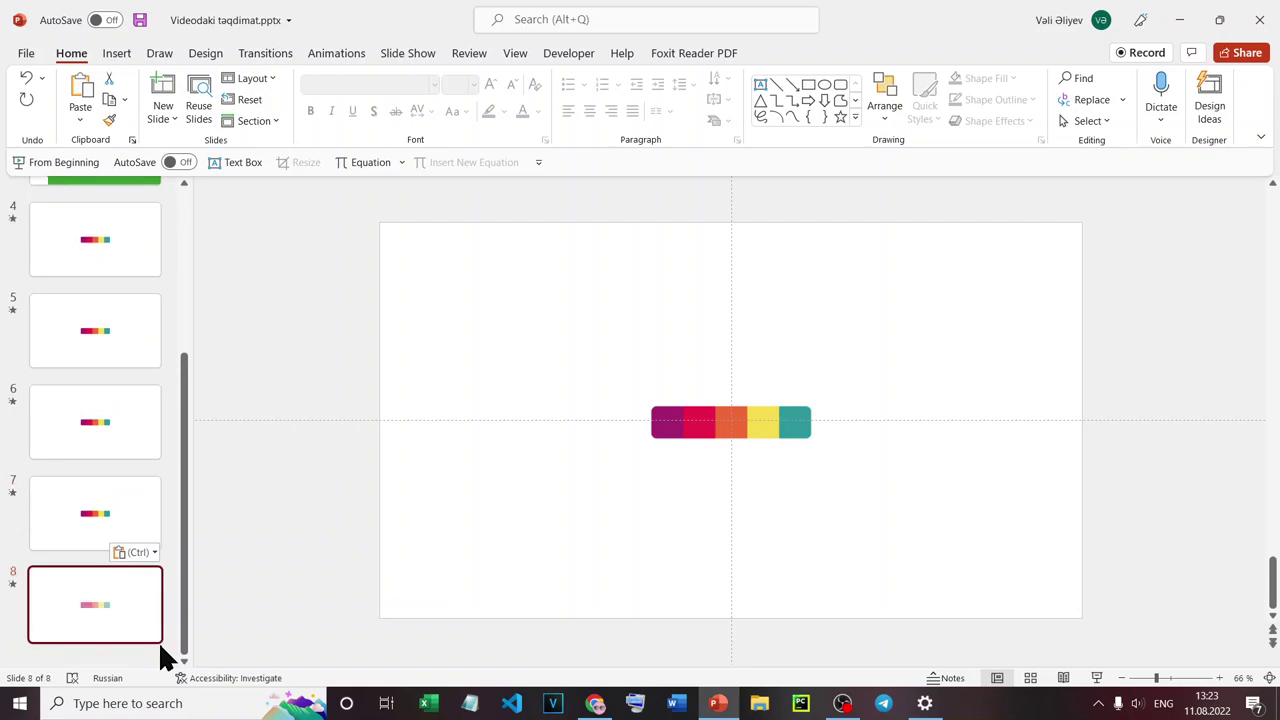
click(95, 212)
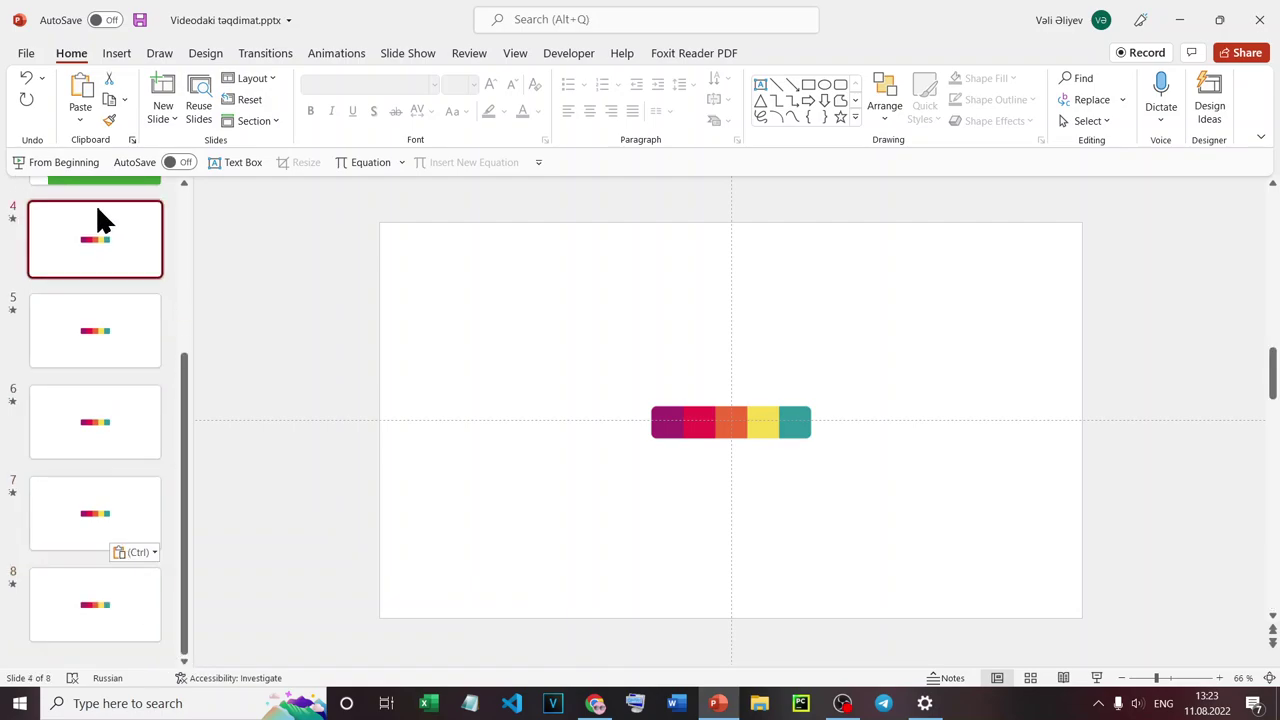
right_click(852, 298)
Give slides 4 and 5 magenta and crimson backgrounds eyedropped from the strip.
click(906, 466)
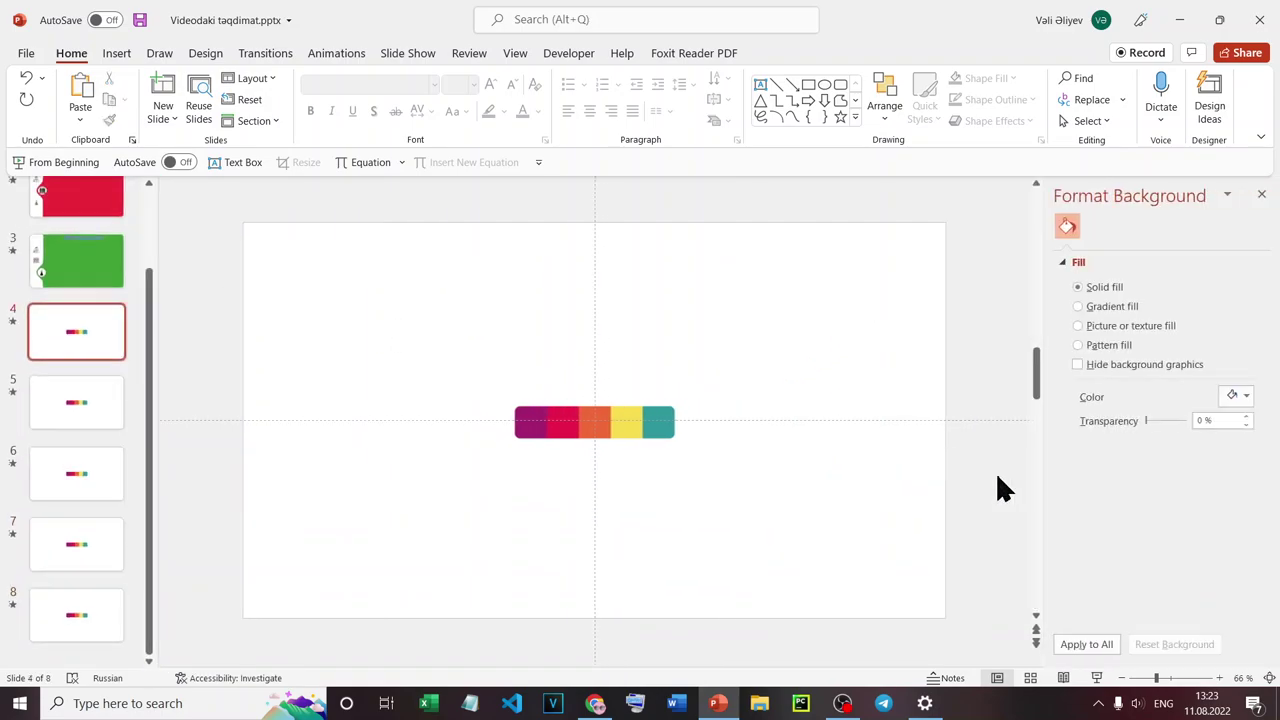
click(1244, 398)
click(1190, 658)
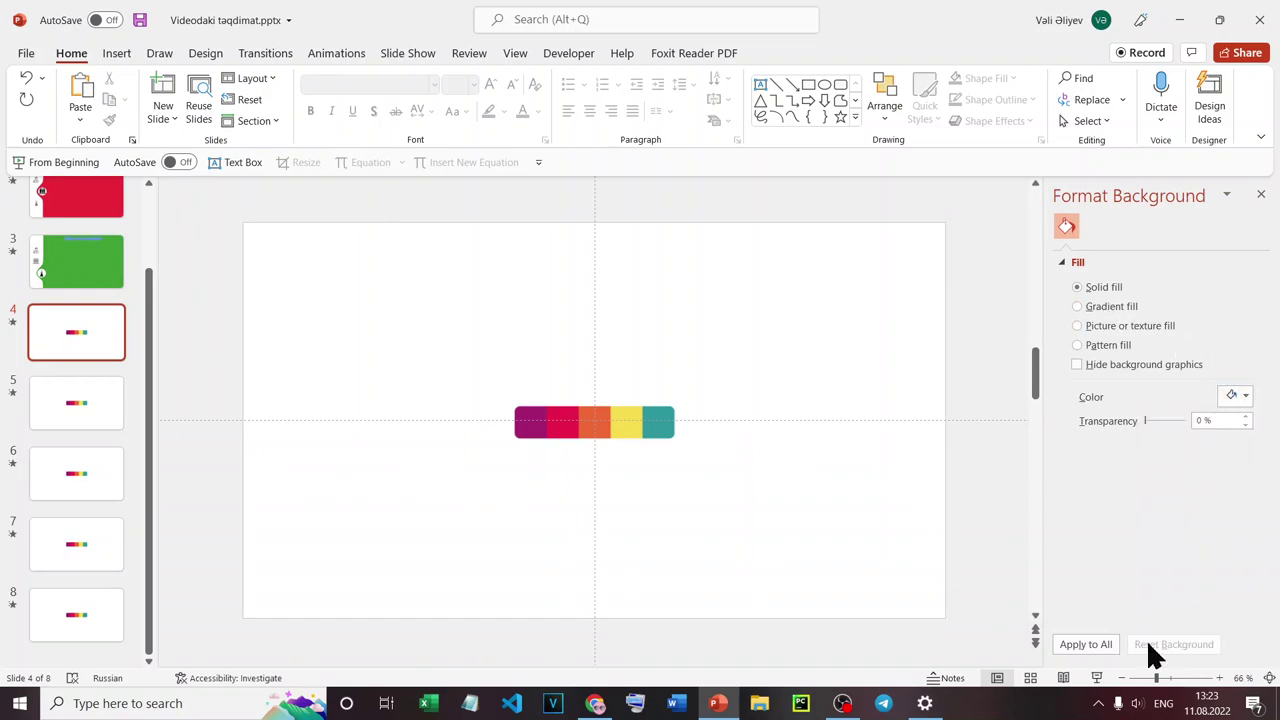
click(530, 424)
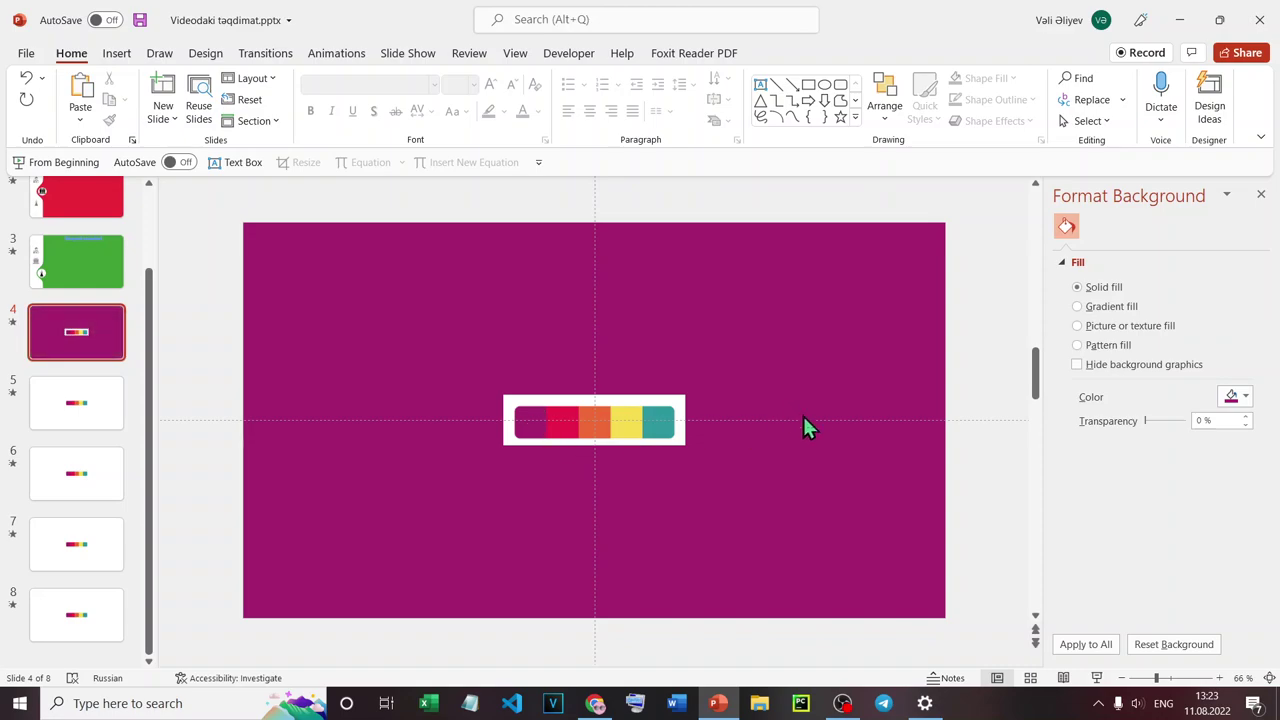
click(96, 455)
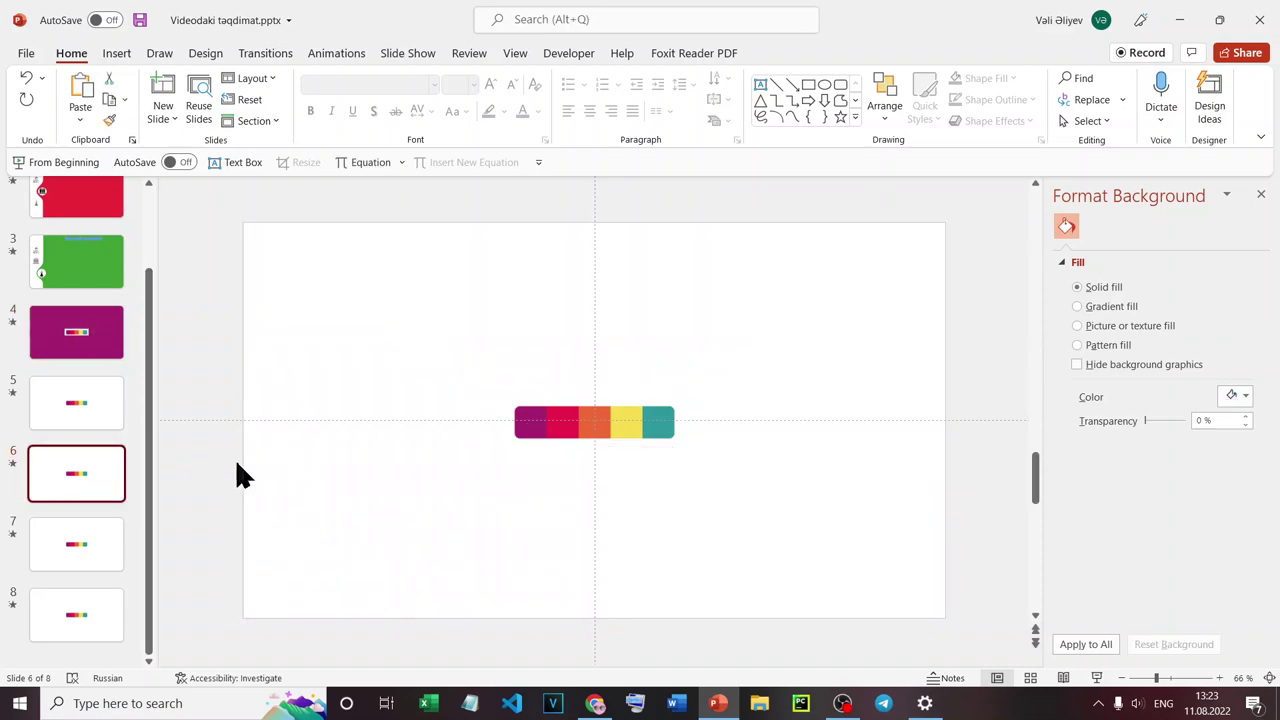
click(101, 399)
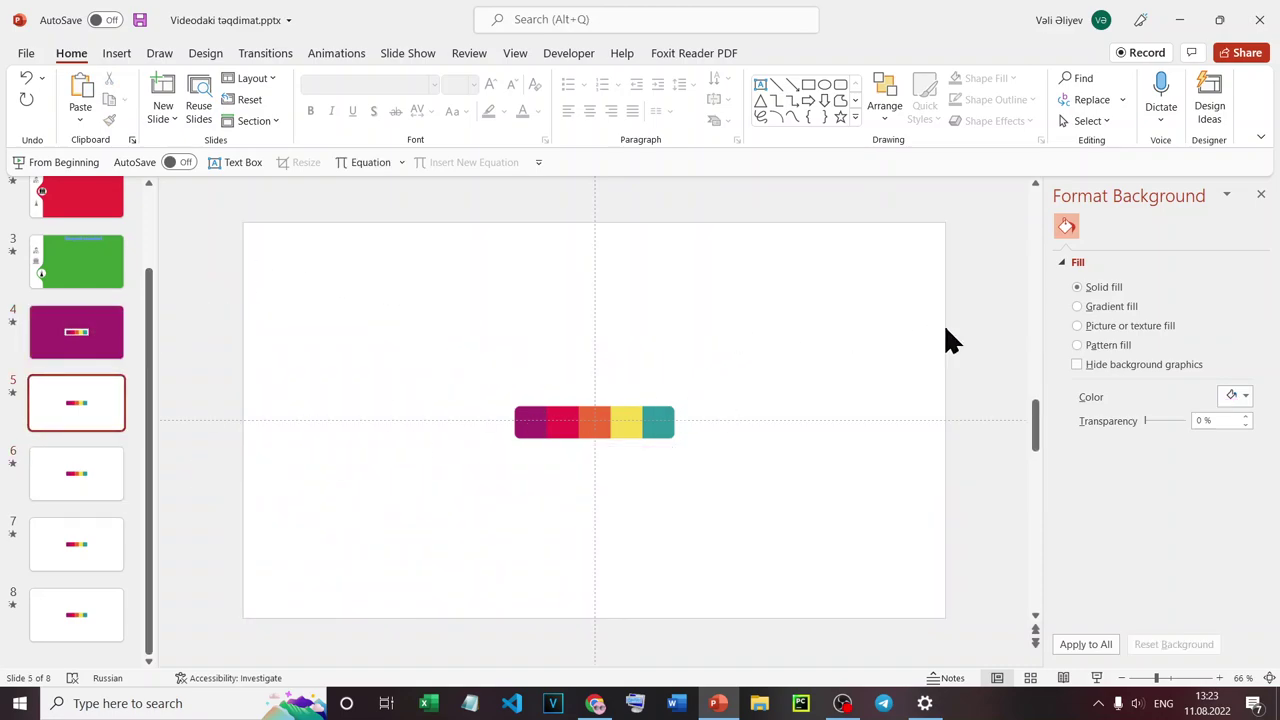
click(1237, 404)
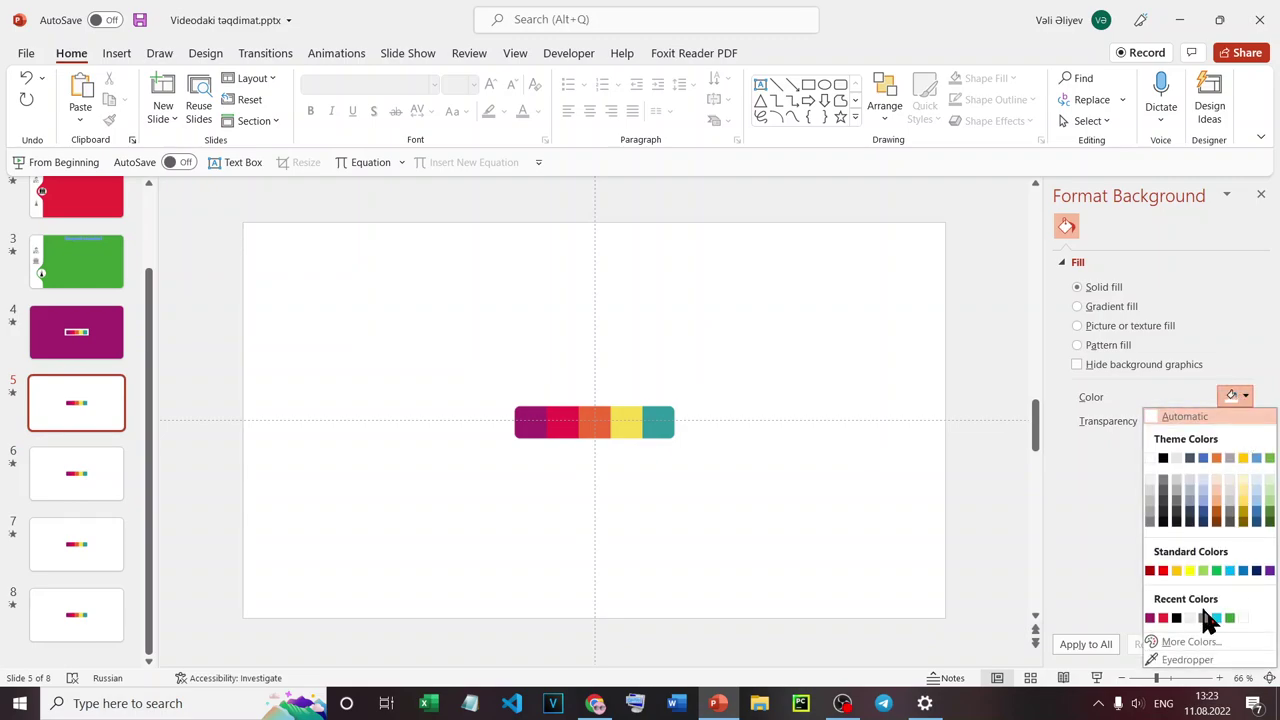
click(1205, 661)
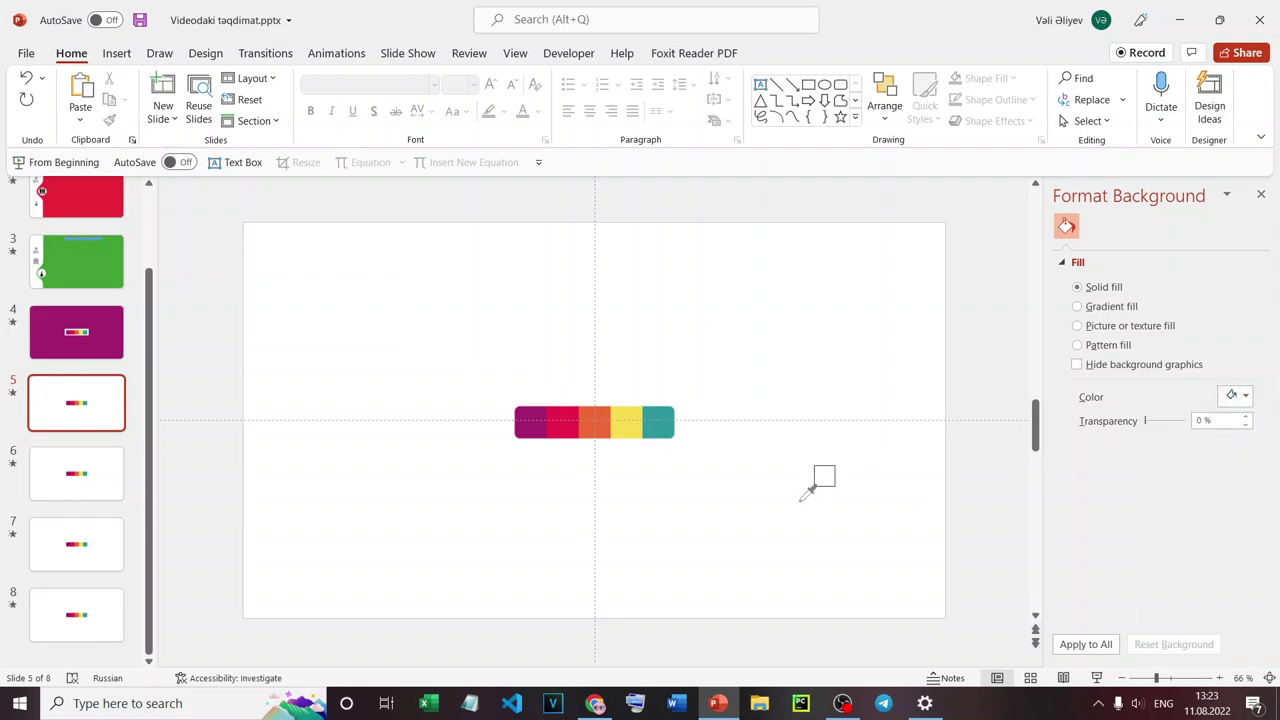
click(563, 416)
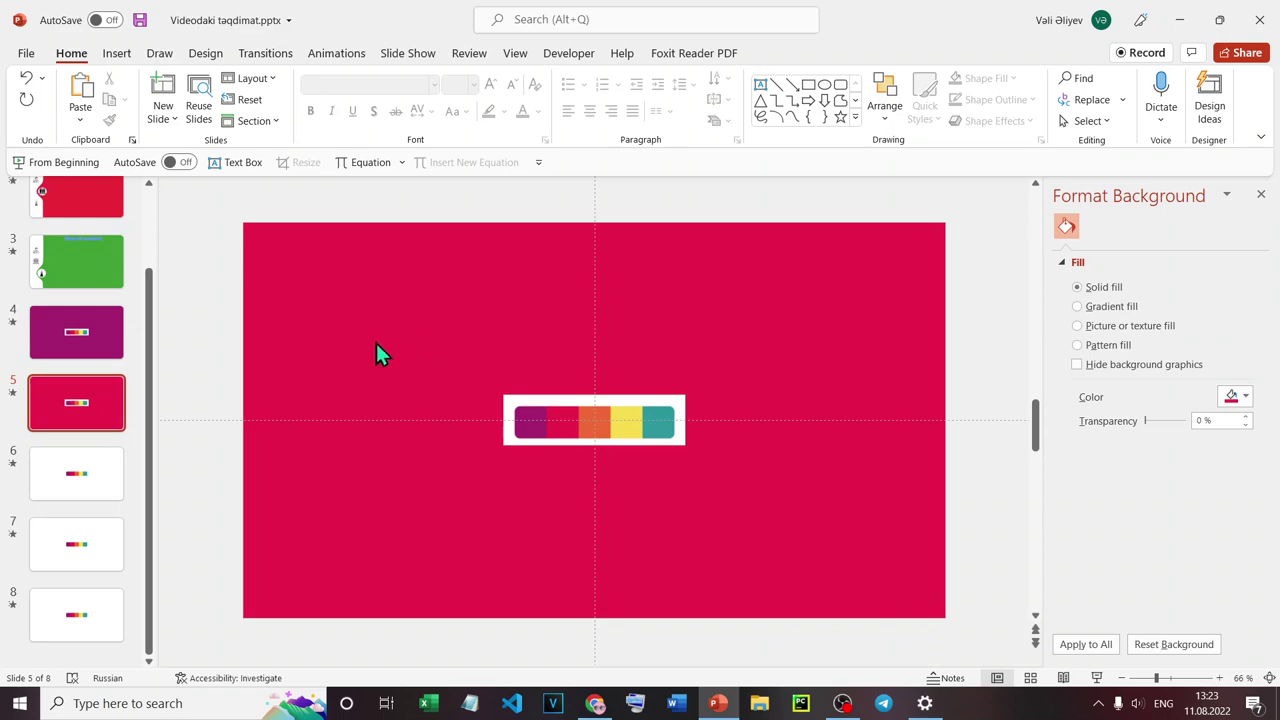
Sample orange for slide 6's background, then undo it and check the strip.
click(99, 490)
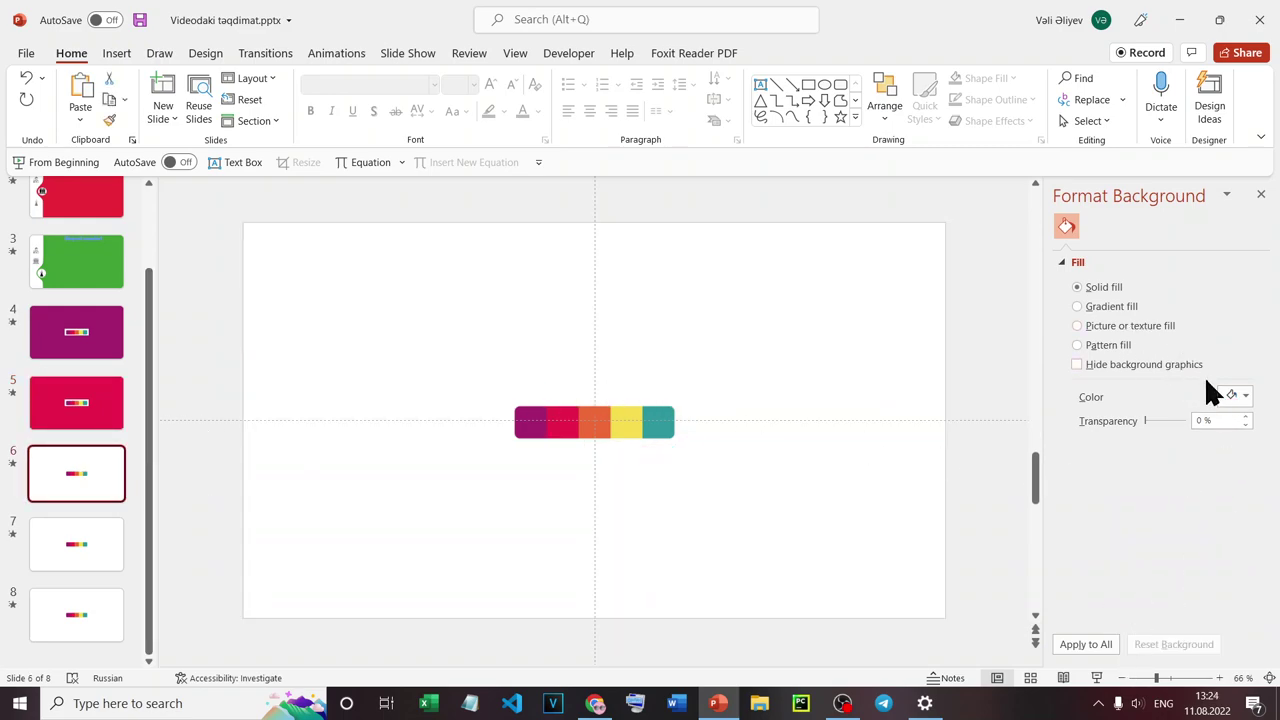
click(1240, 396)
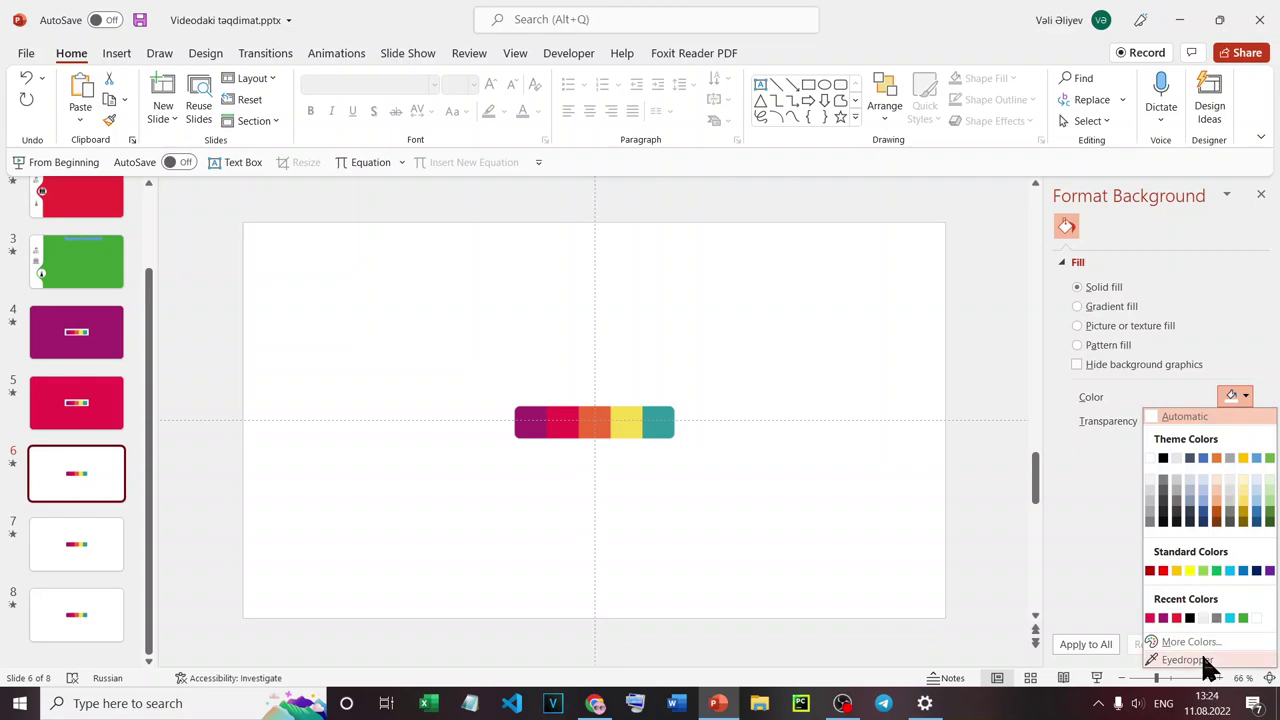
click(1065, 607)
click(592, 418)
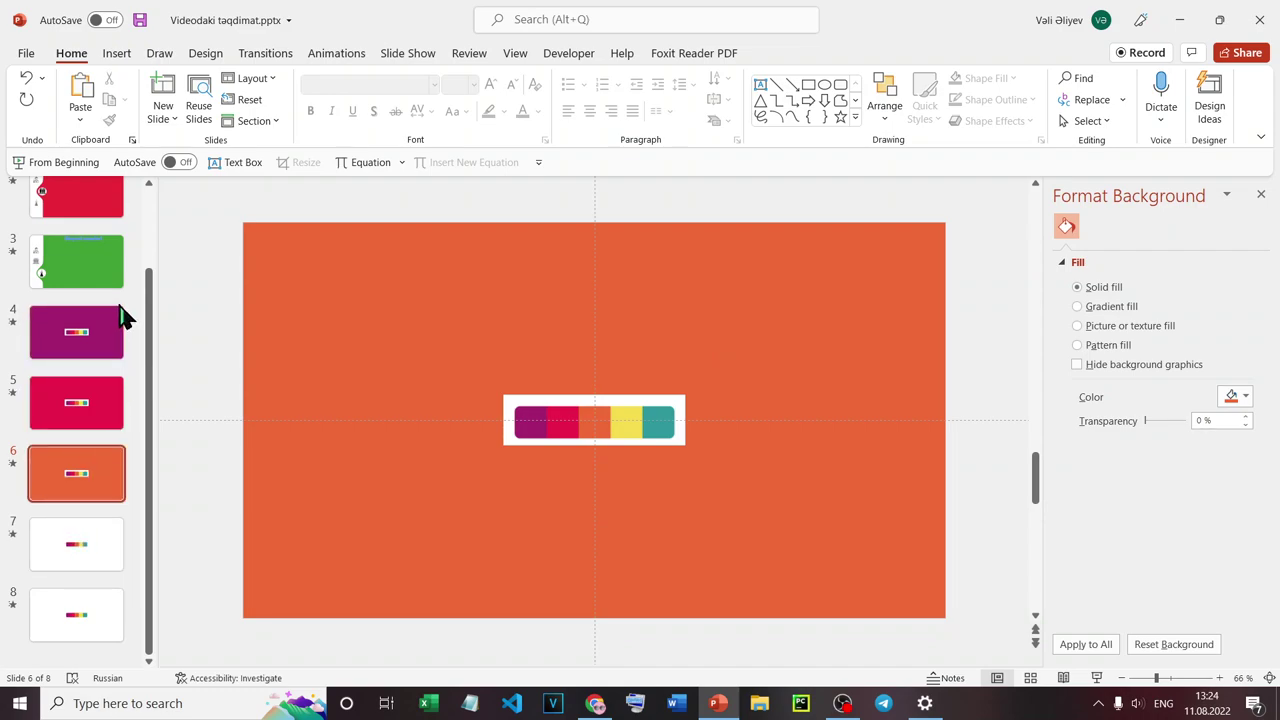
click(89, 544)
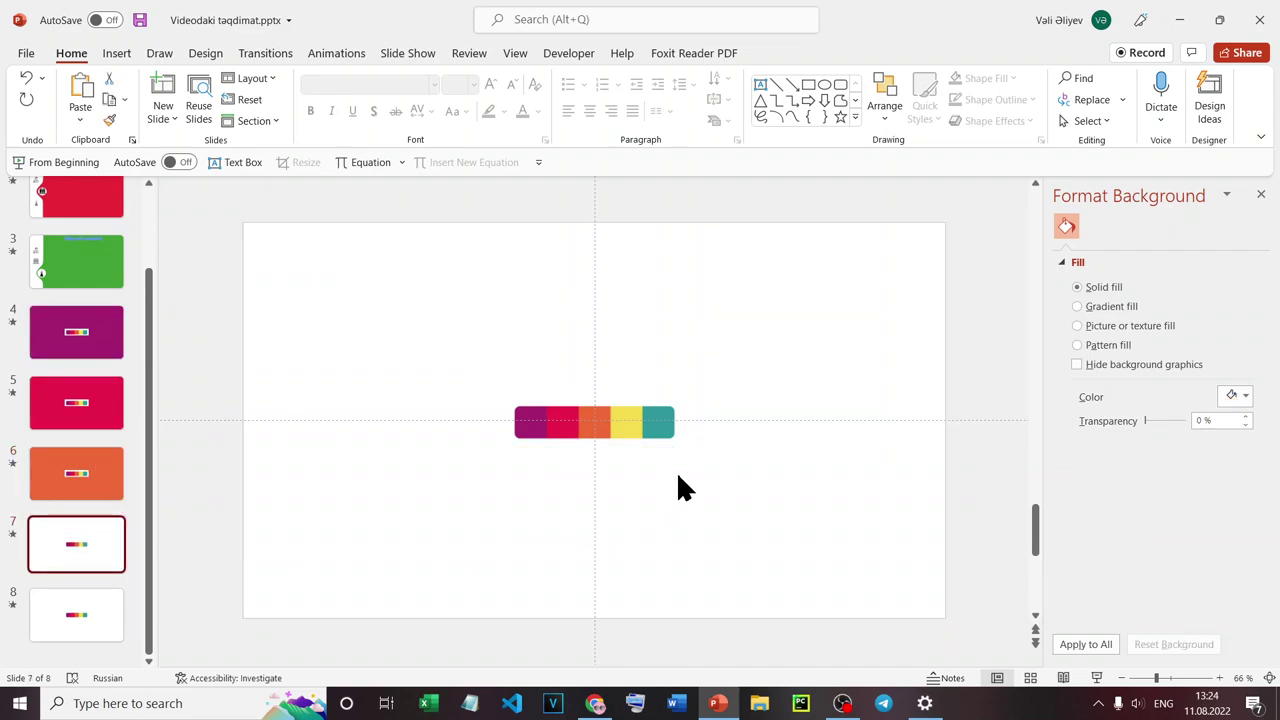
click(1245, 396)
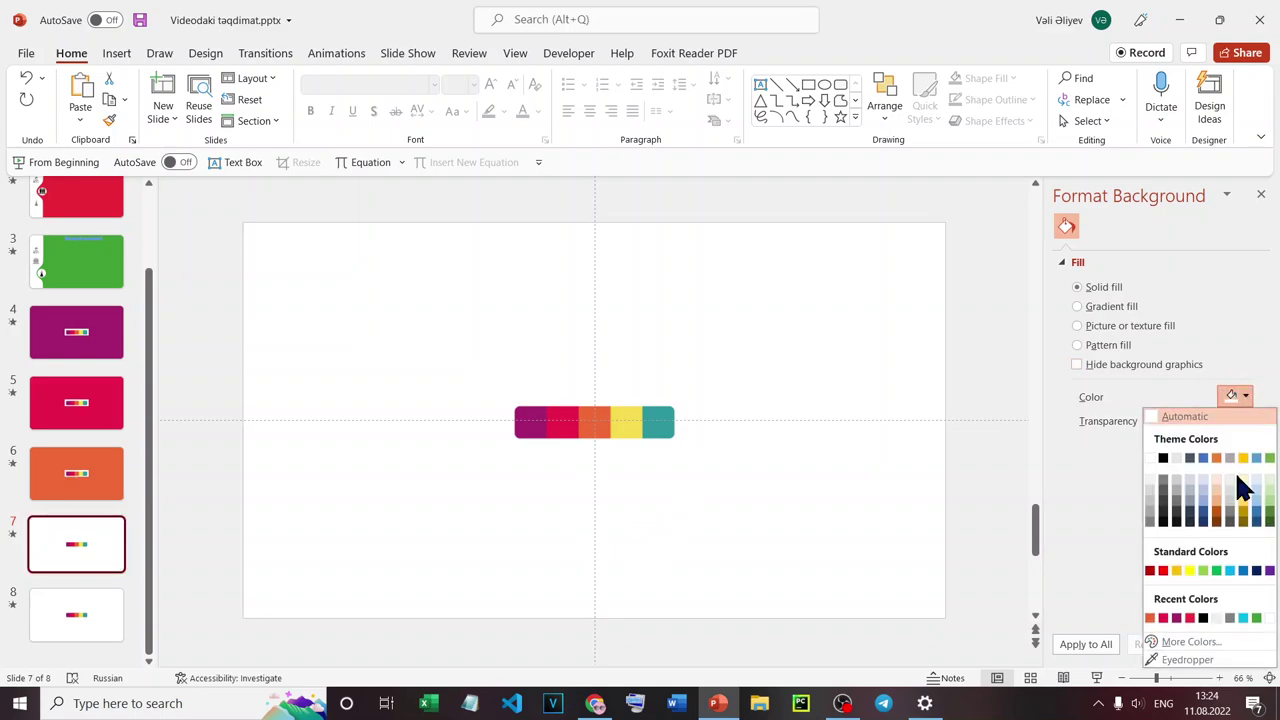
scroll(1188, 665, up, 10)
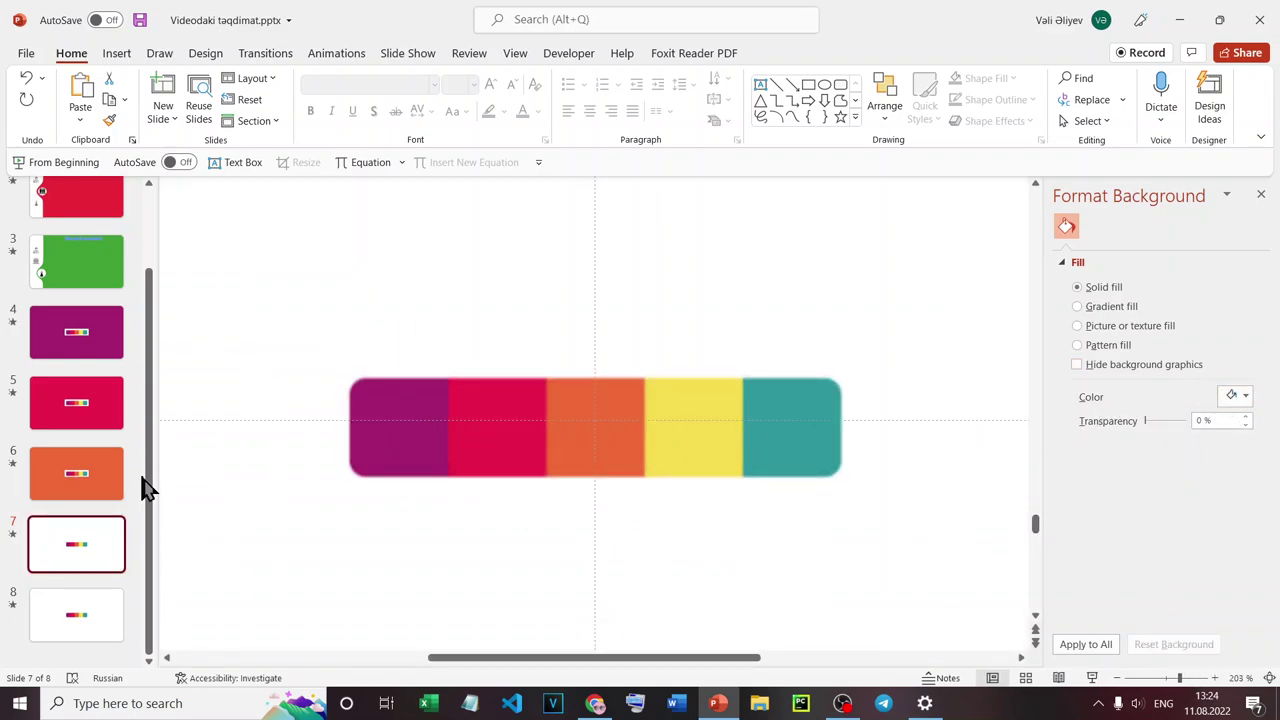
key(ctrl+z)
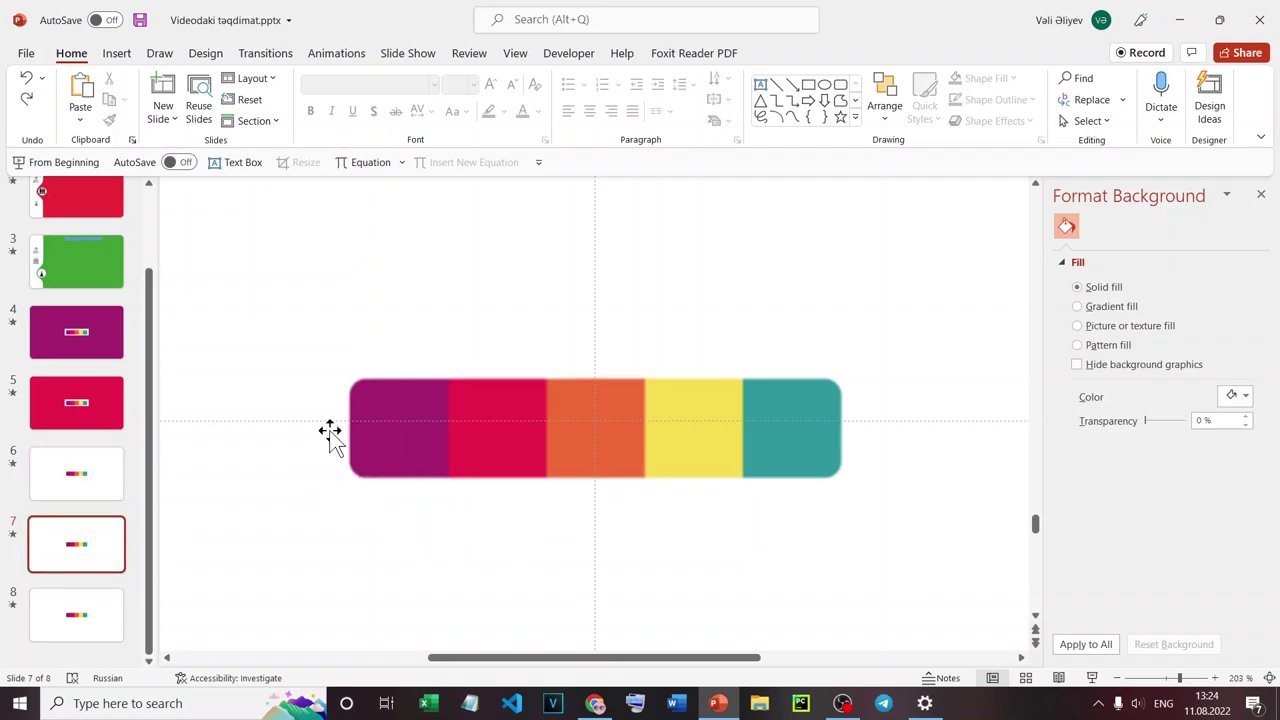
click(457, 343)
click(722, 250)
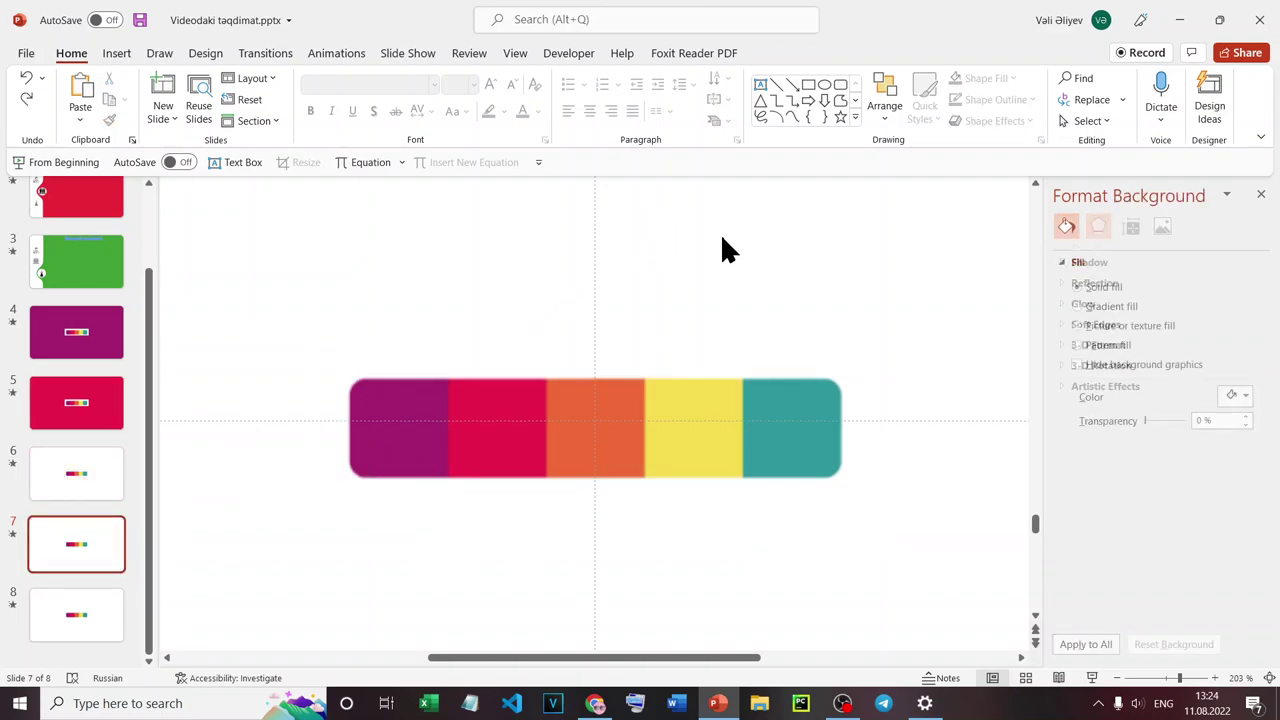
scroll(735, 278, down, 5)
scroll(740, 275, down, 8)
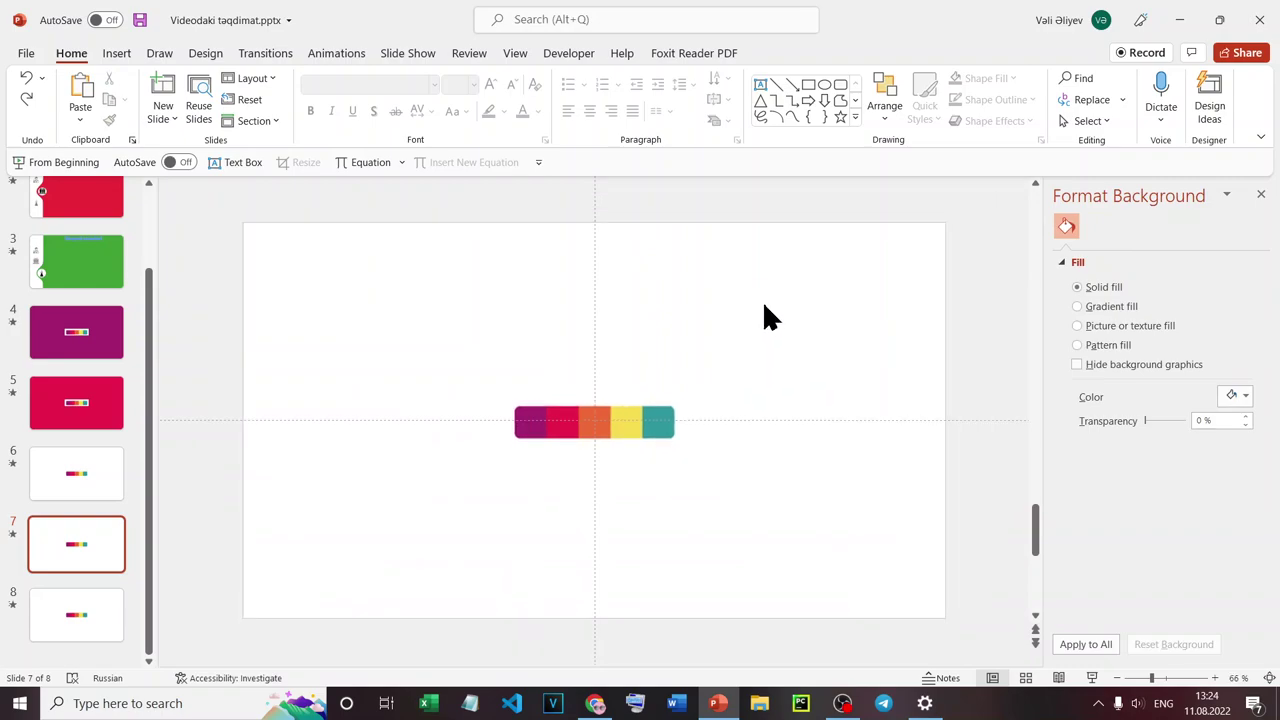
Reapply the strip's orange to slide 6 and sample yellow for slide 7.
click(122, 482)
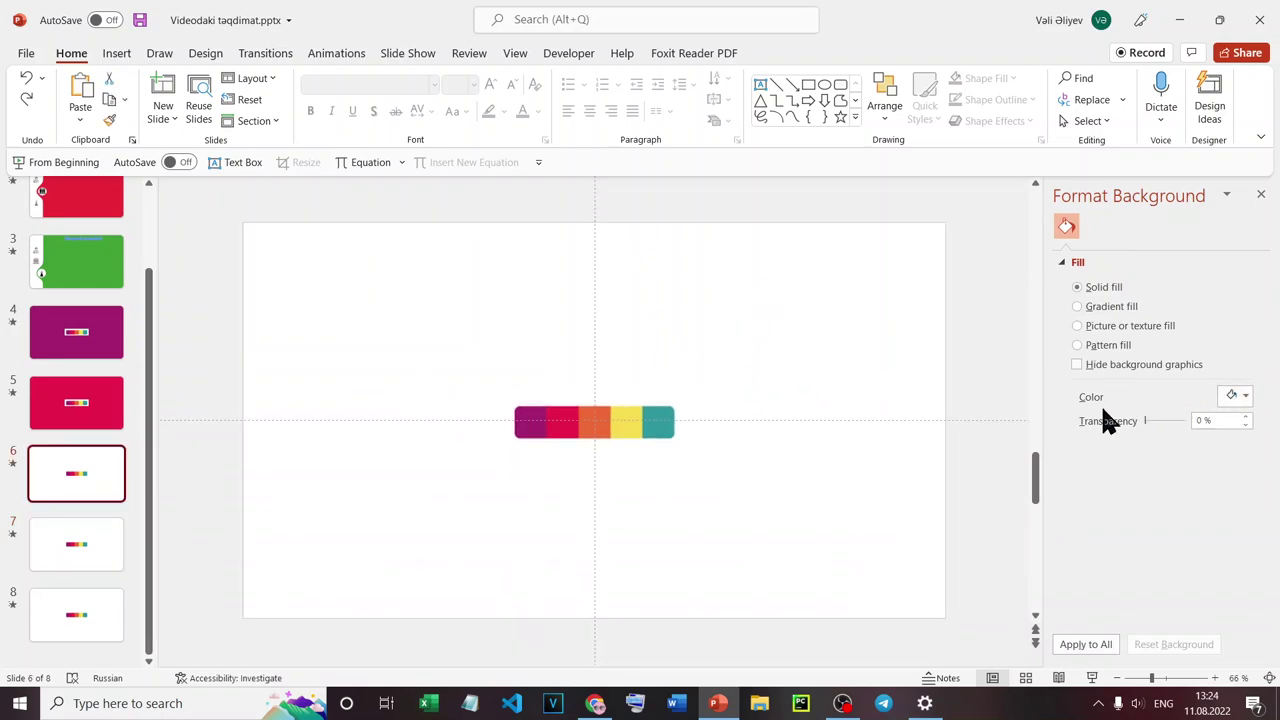
click(1246, 396)
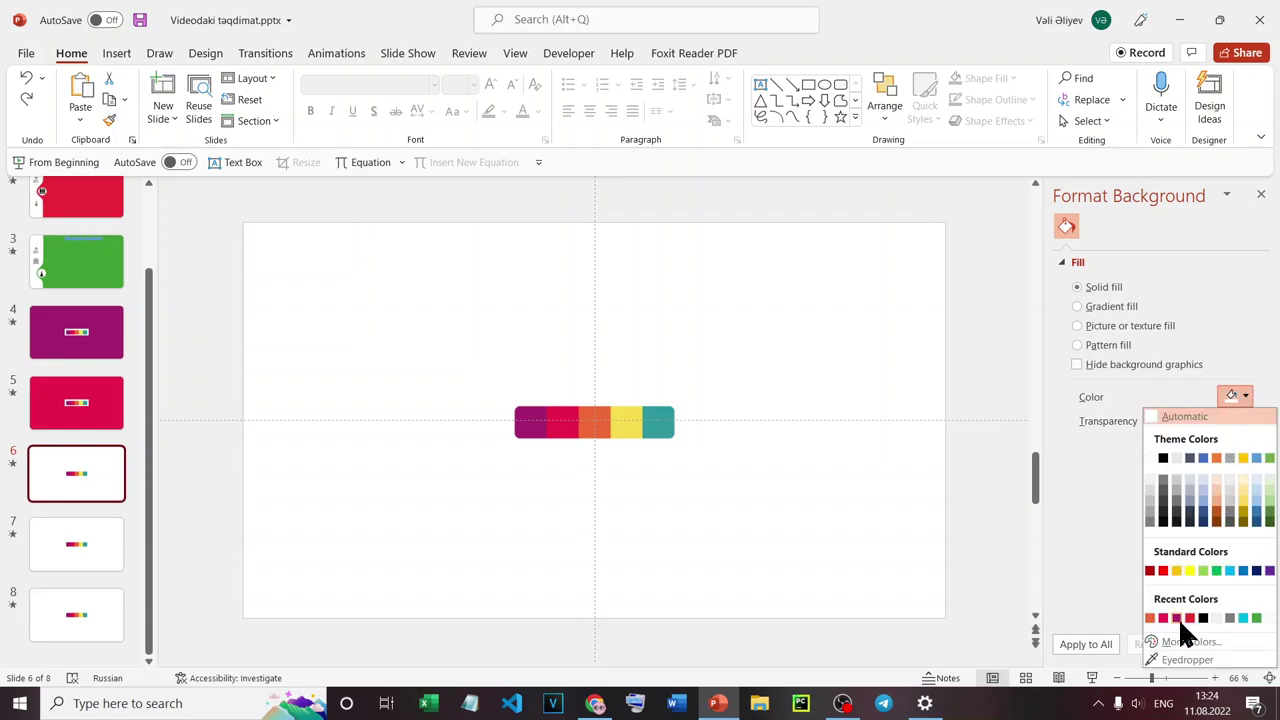
key(Escape)
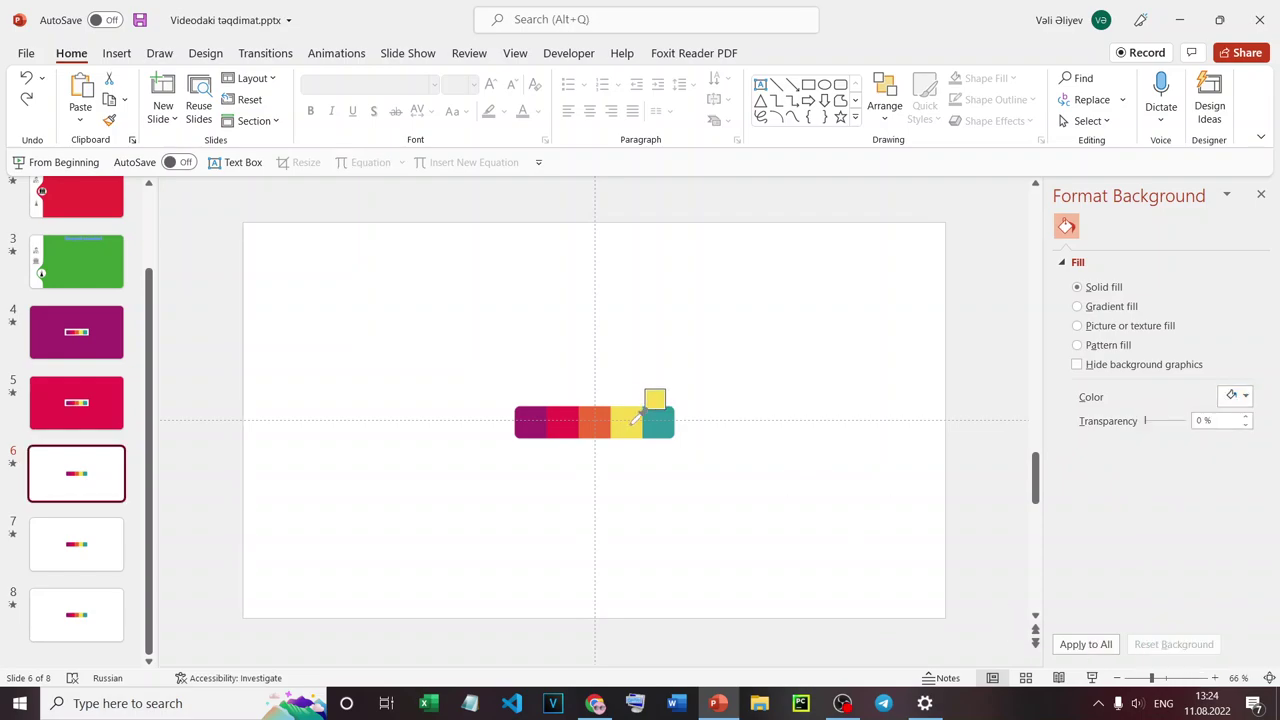
click(594, 424)
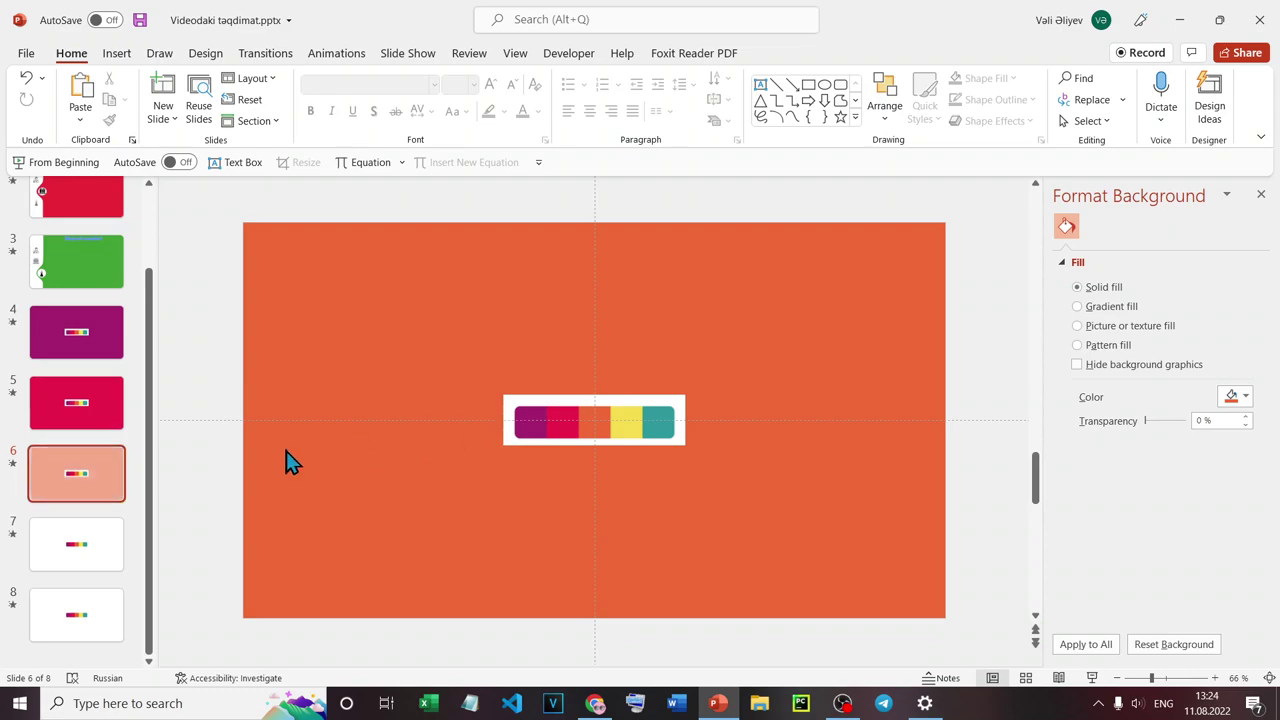
click(60, 565)
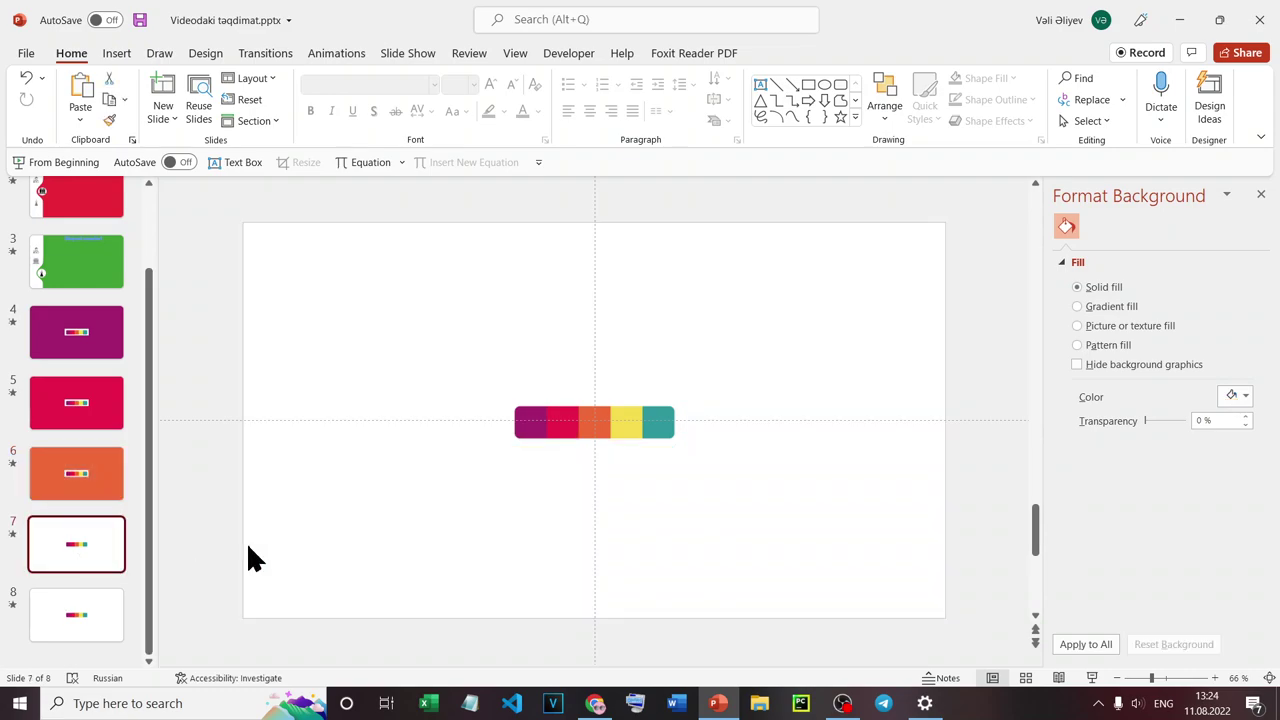
click(1245, 396)
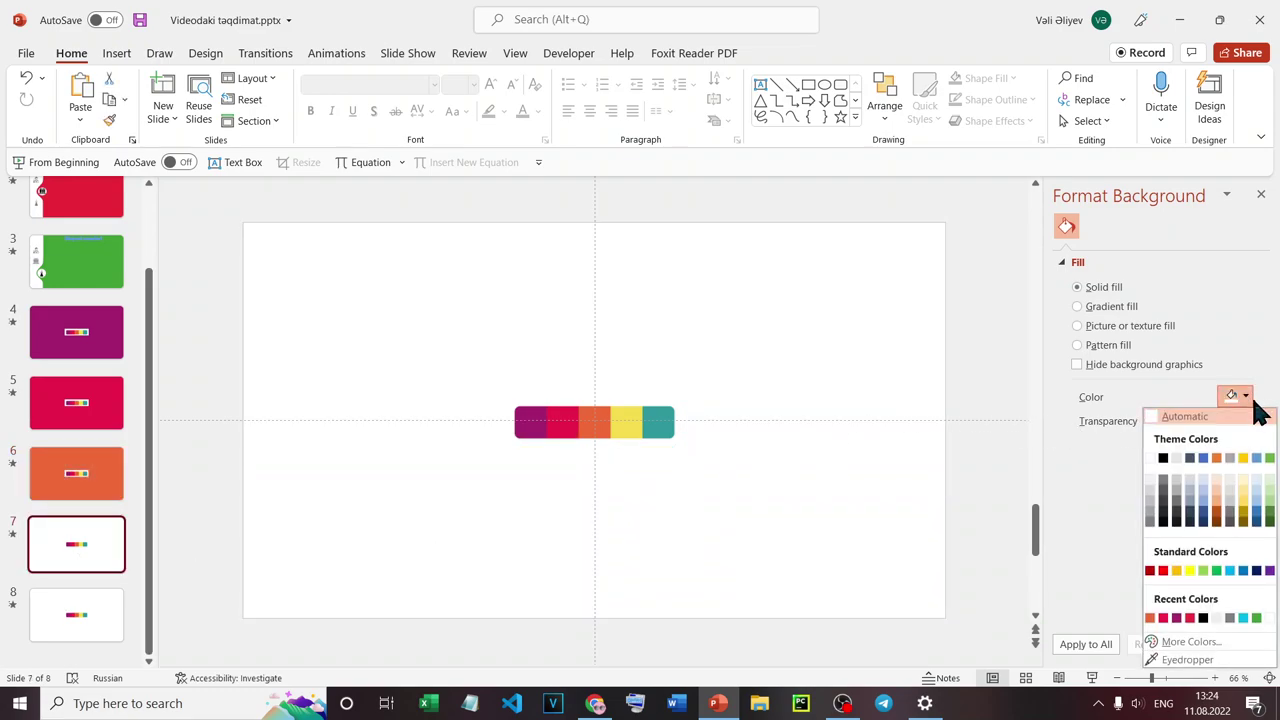
click(1187, 659)
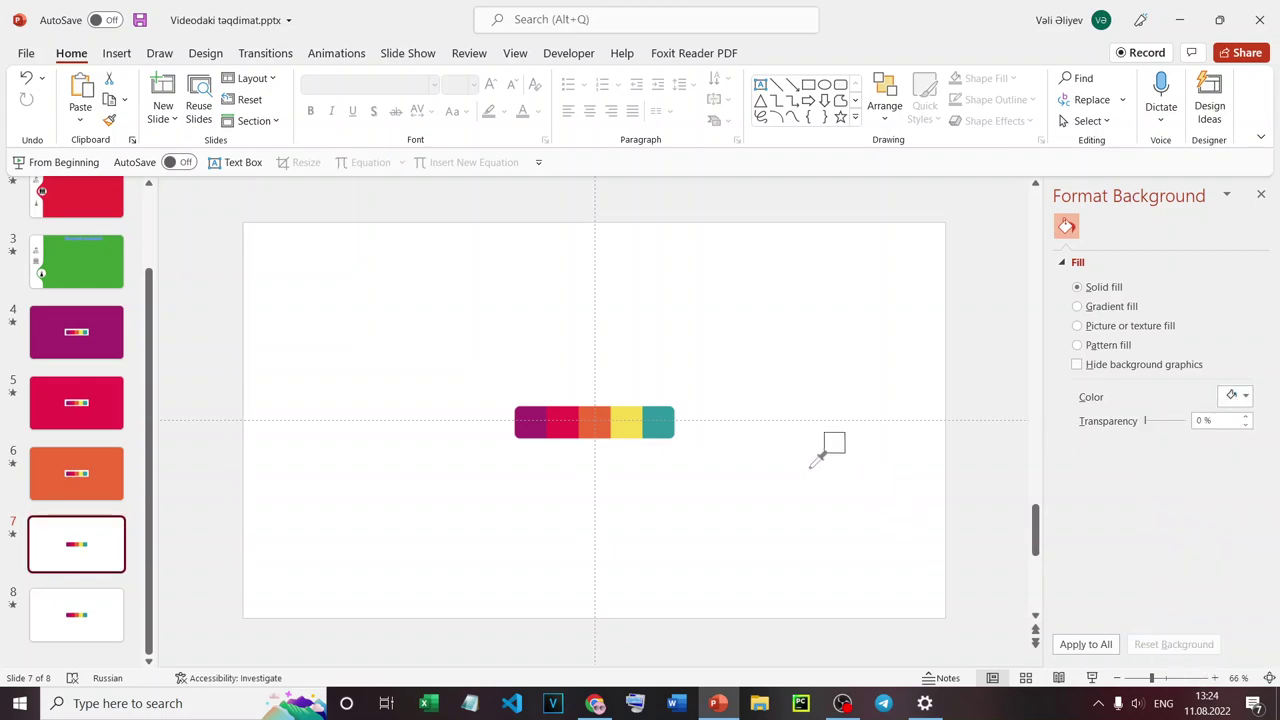
click(622, 411)
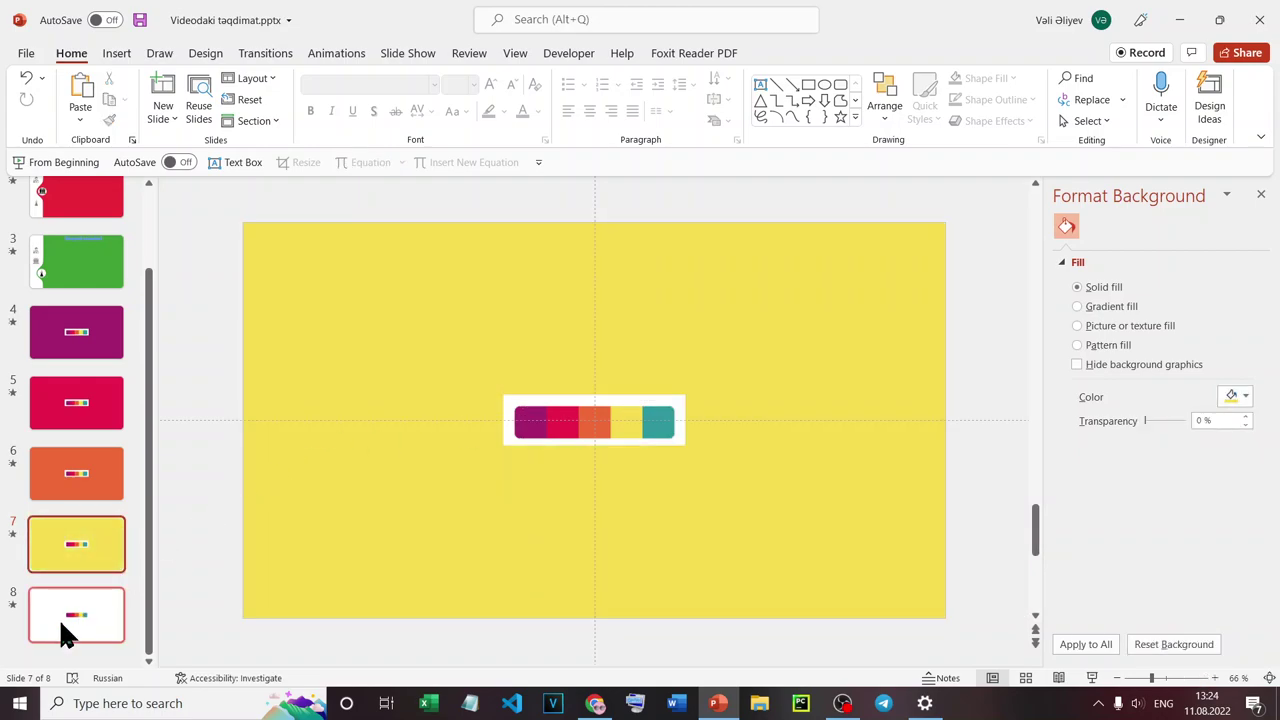
Sample teal for slide 8's background and delete its colour bar.
click(84, 627)
click(1238, 395)
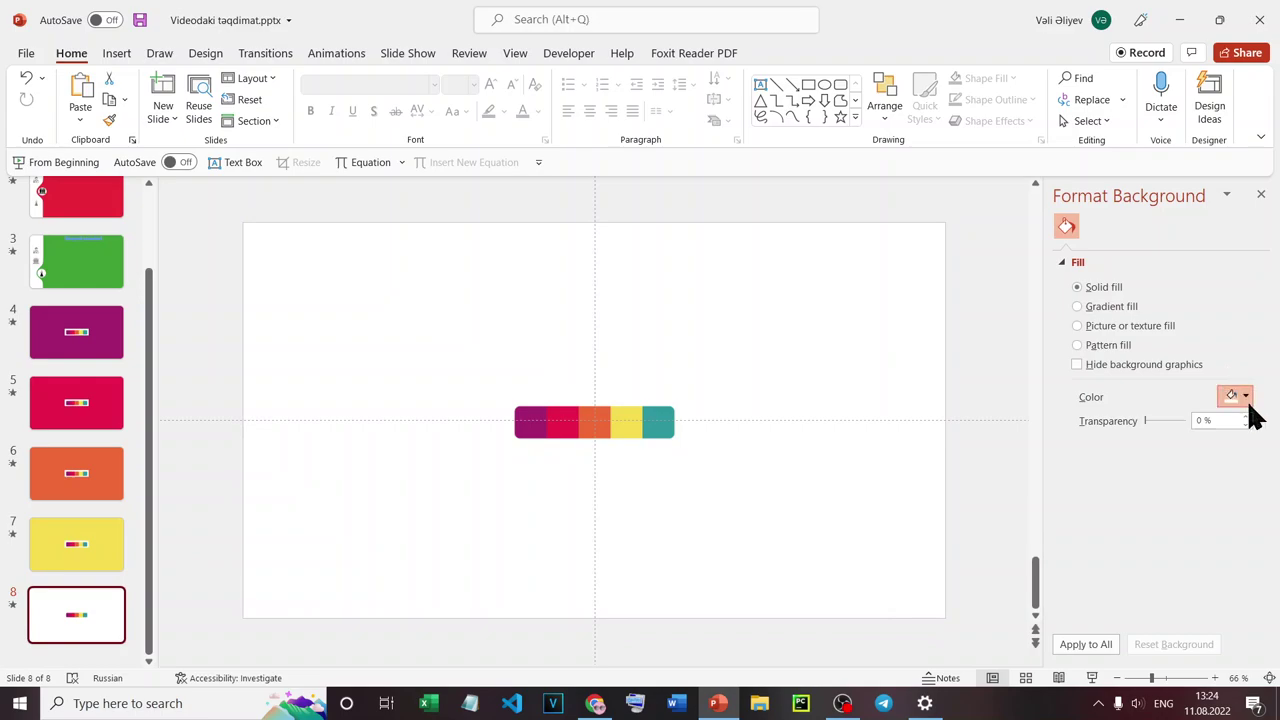
click(1207, 658)
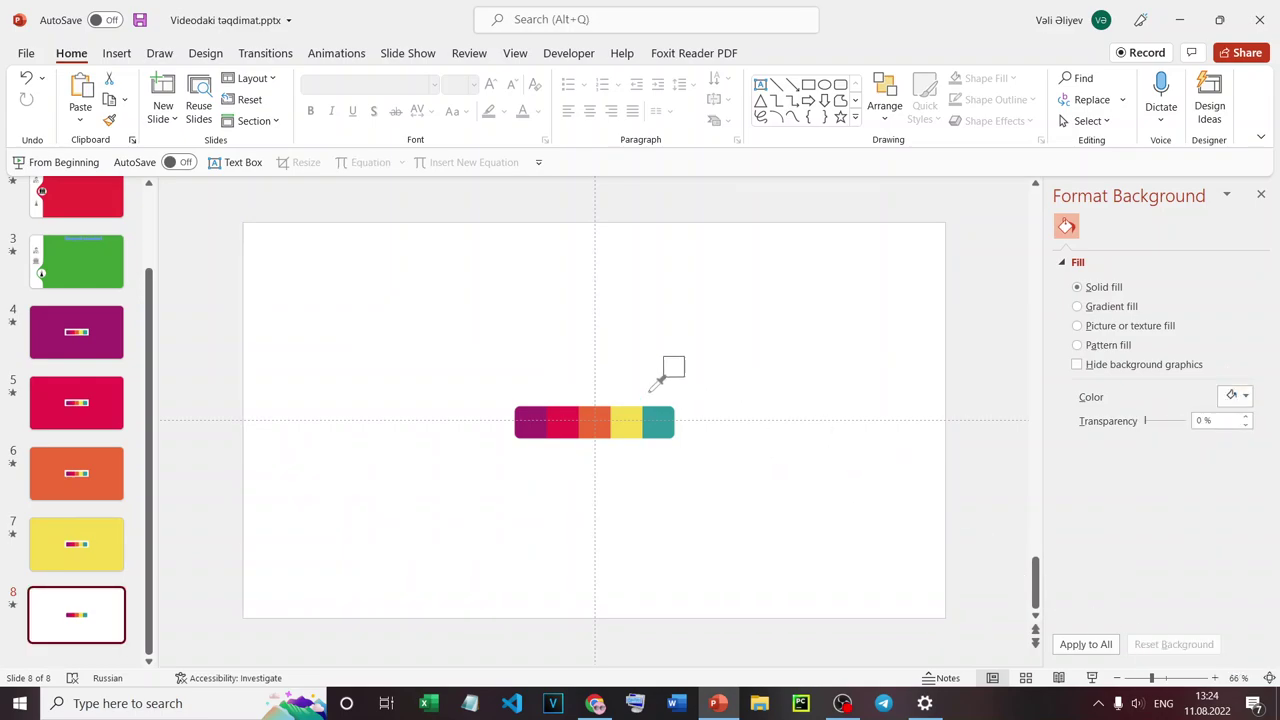
click(670, 415)
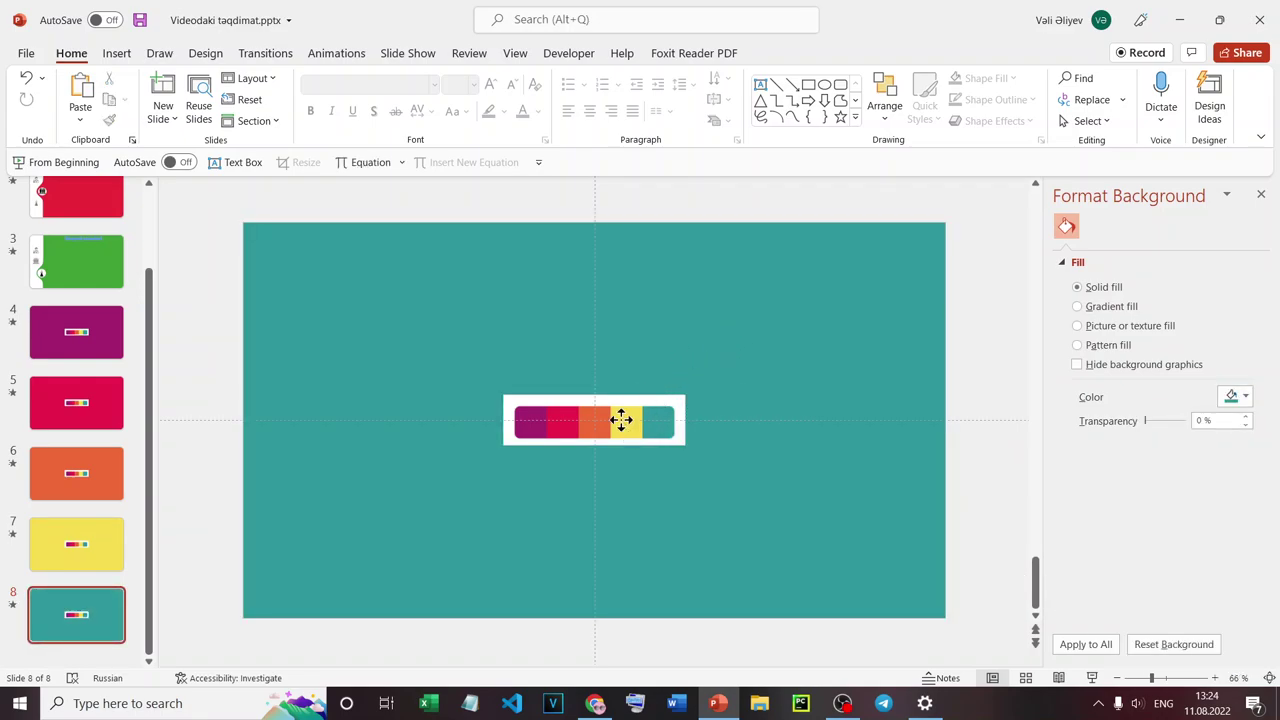
click(625, 418)
key(Delete)
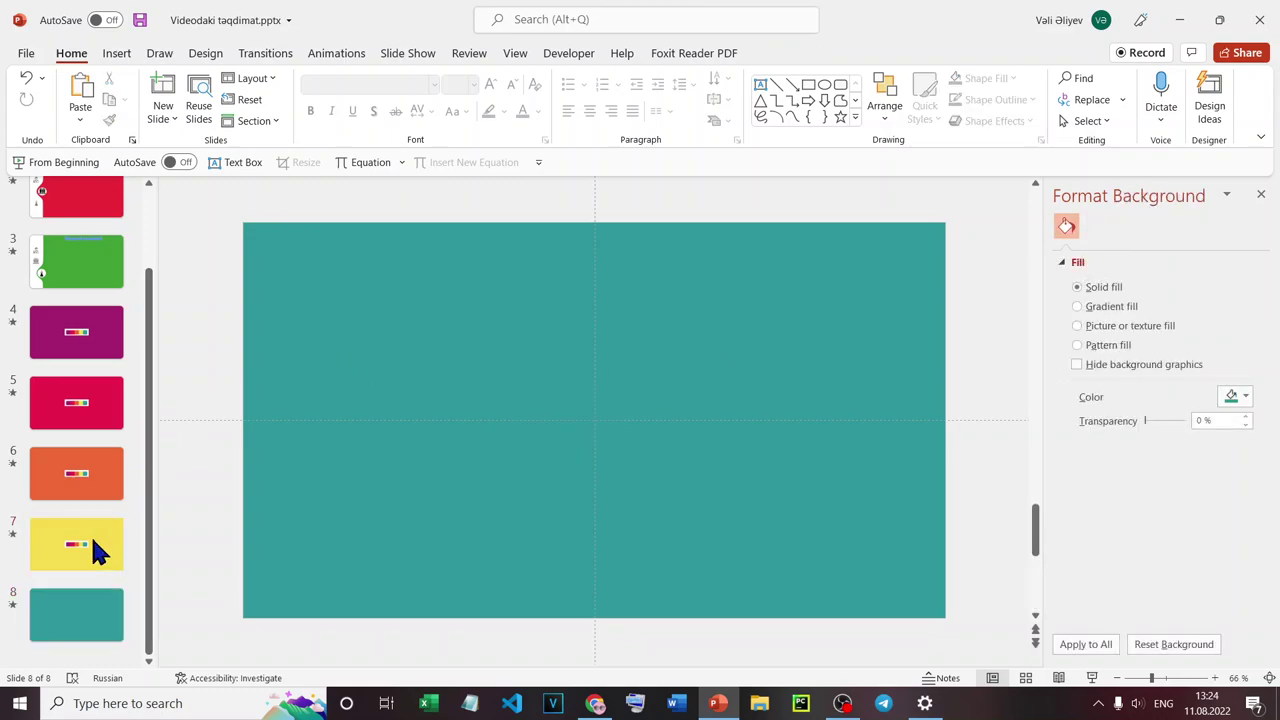
Delete the colour-bar picture from slides 7, 6, 5 and 4 in turn.
click(94, 548)
click(555, 435)
key(Delete)
click(78, 490)
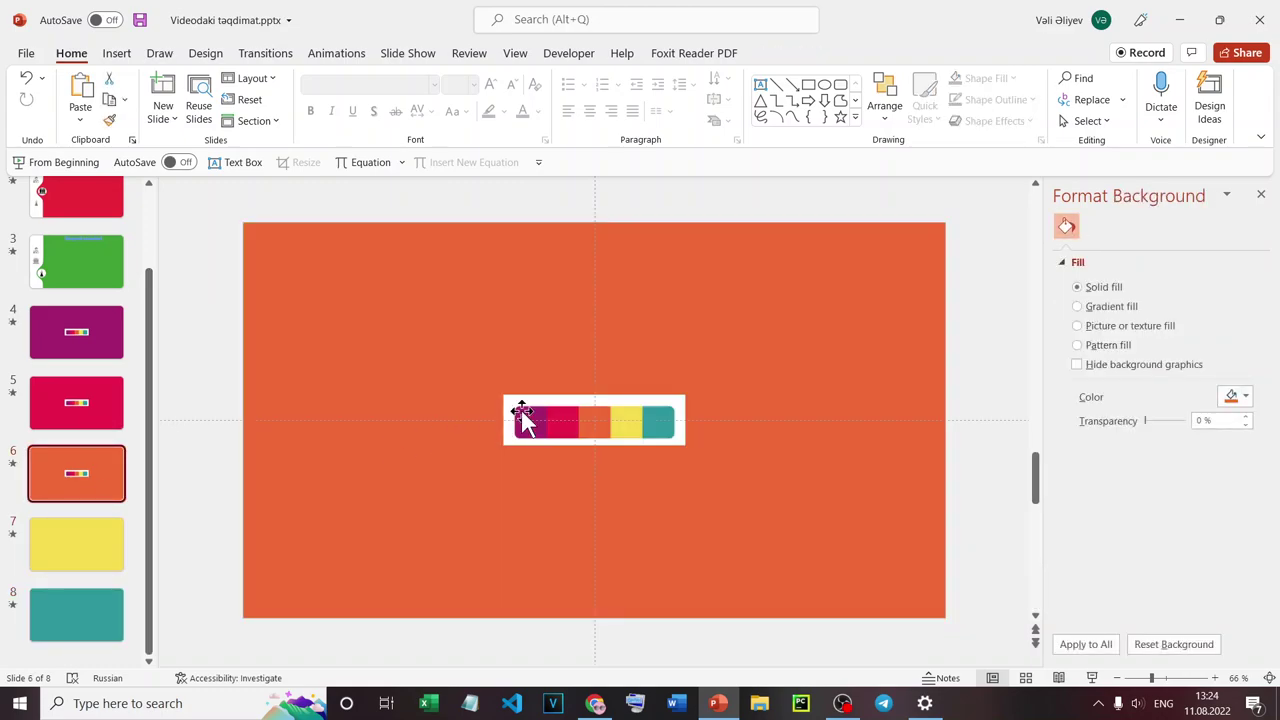
click(590, 420)
key(Delete)
click(44, 394)
click(568, 423)
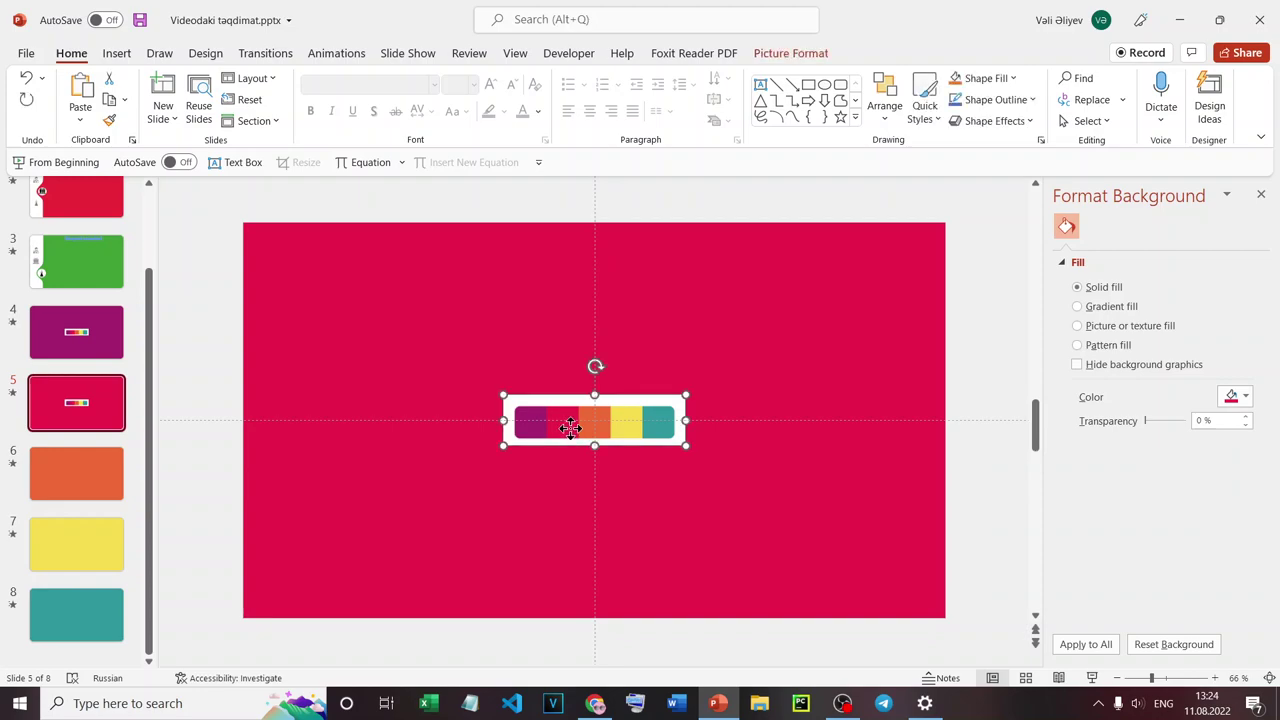
key(Delete)
click(94, 351)
click(600, 424)
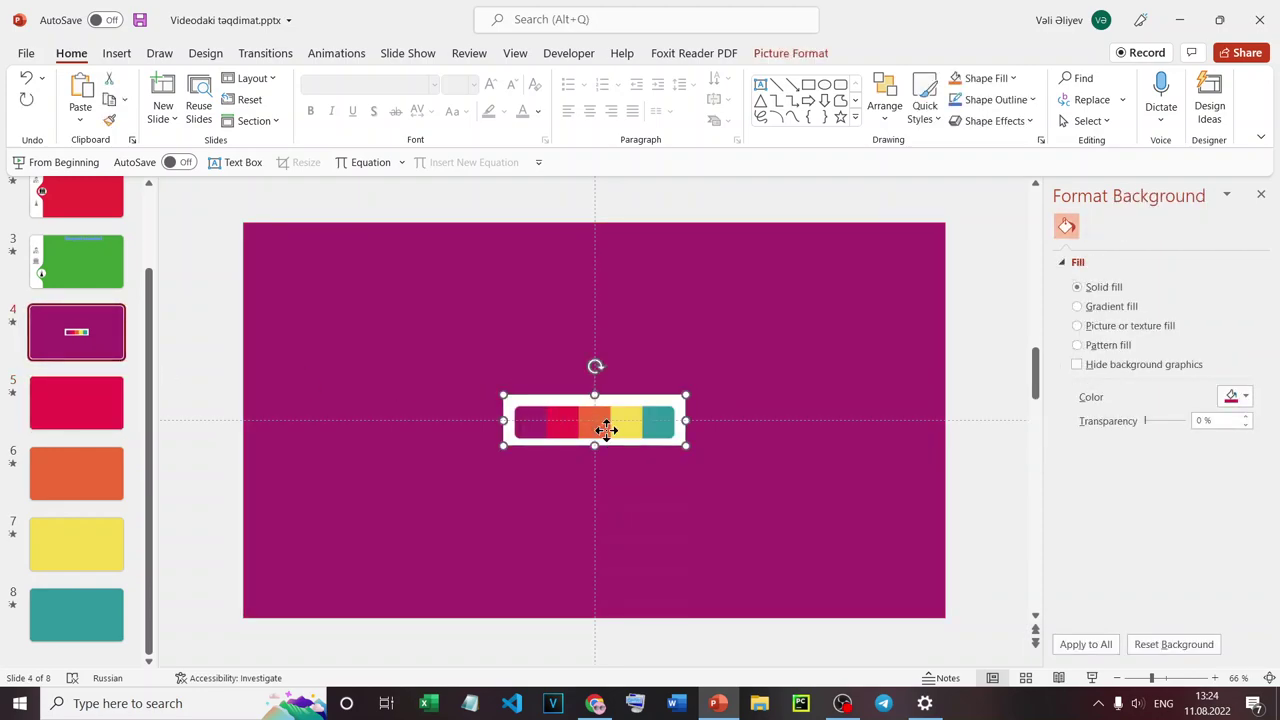
key(Delete)
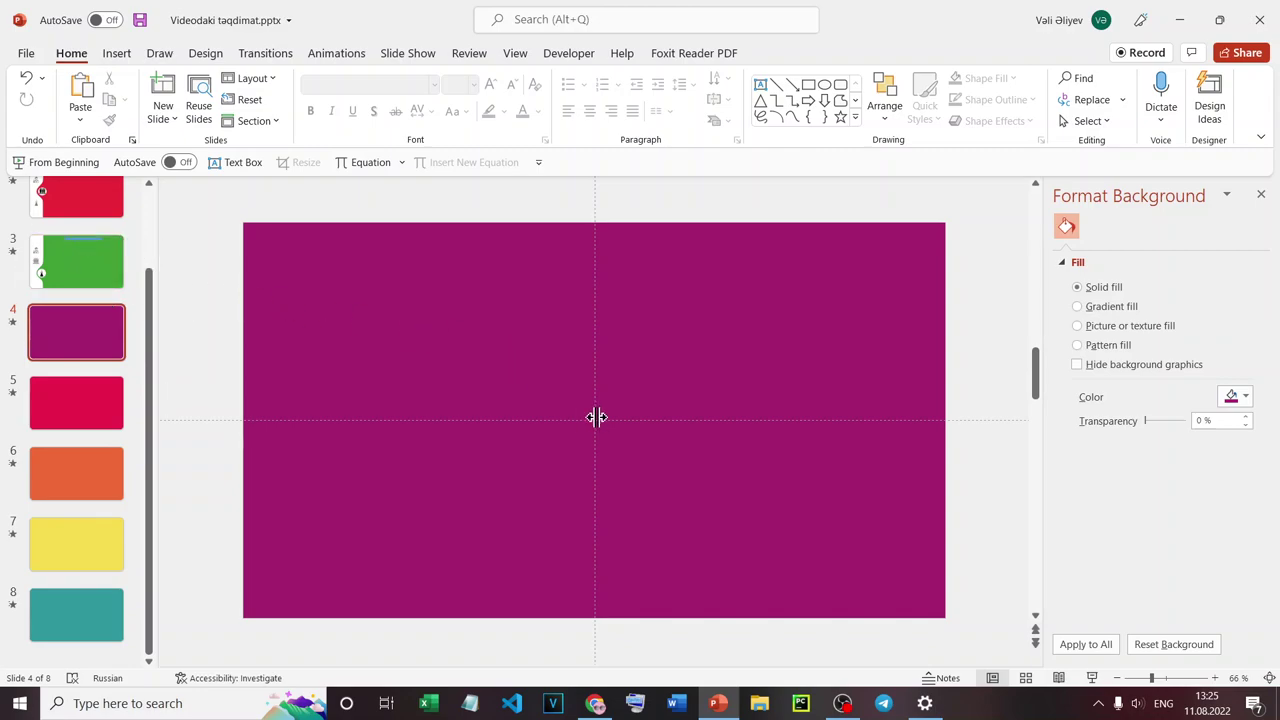
Draw an oval in slide 4's upper half with white fill and no outline.
click(826, 86)
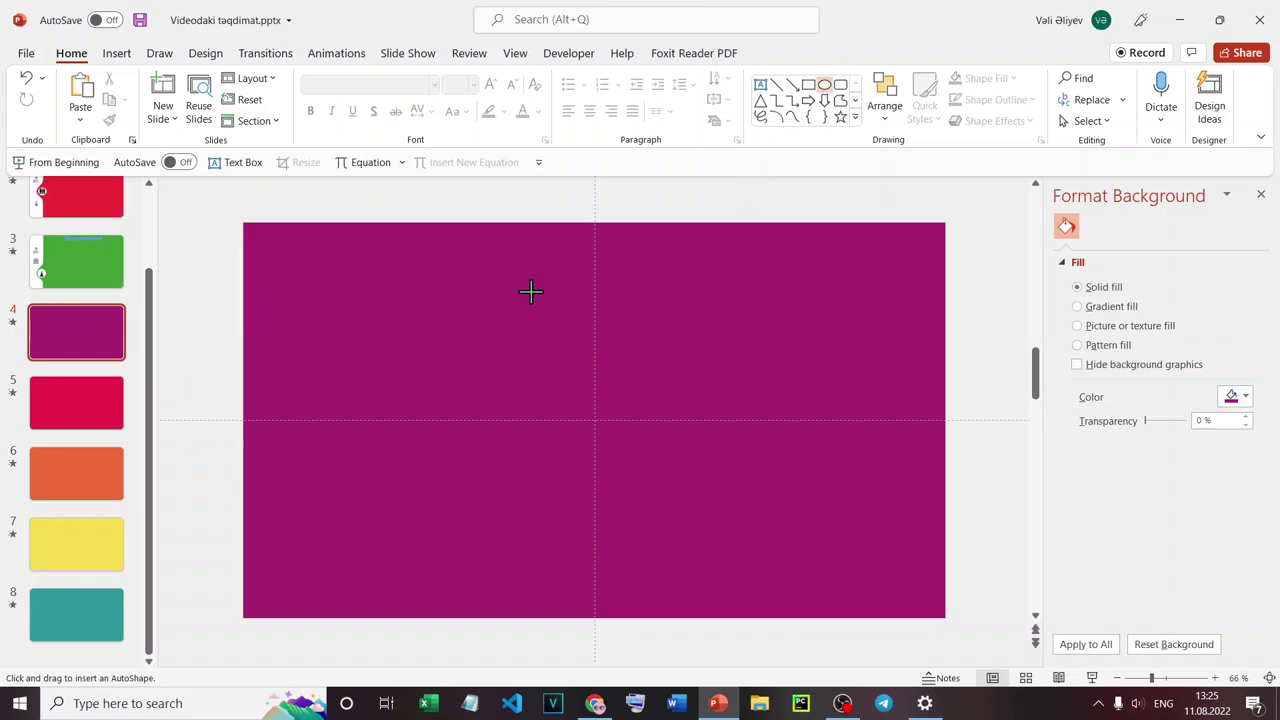
drag(530, 287, 619, 358)
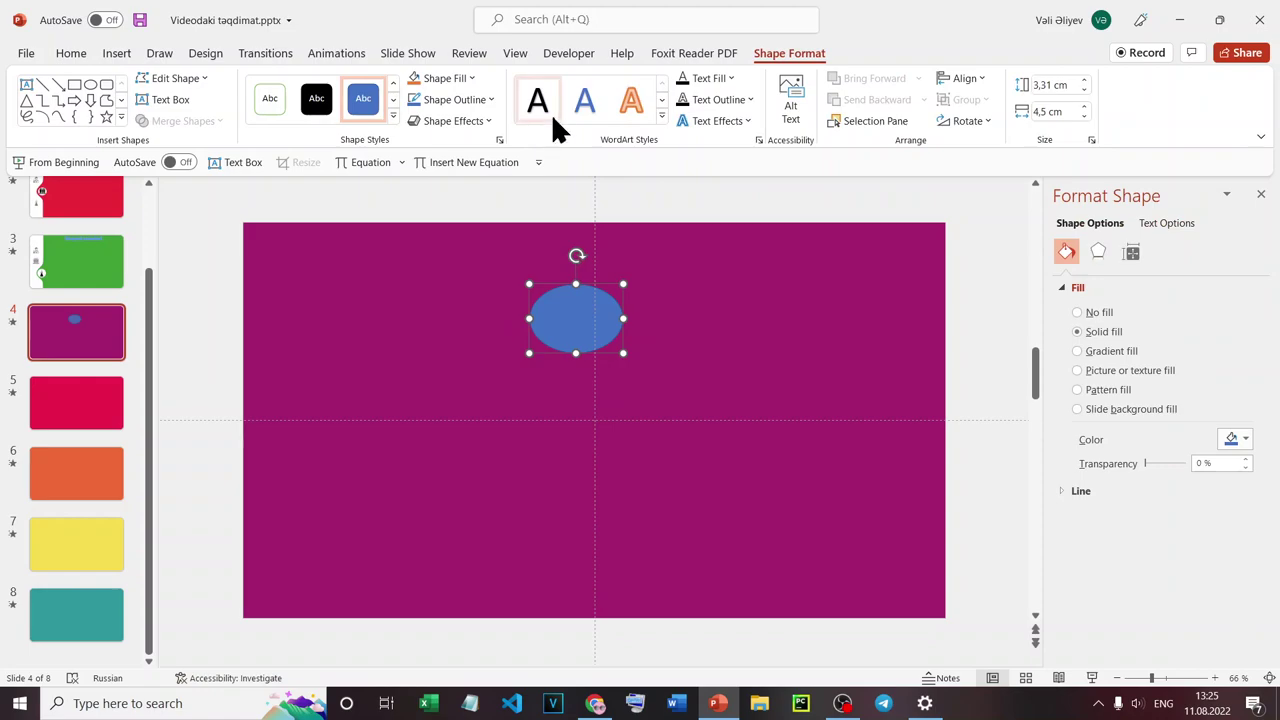
click(460, 78)
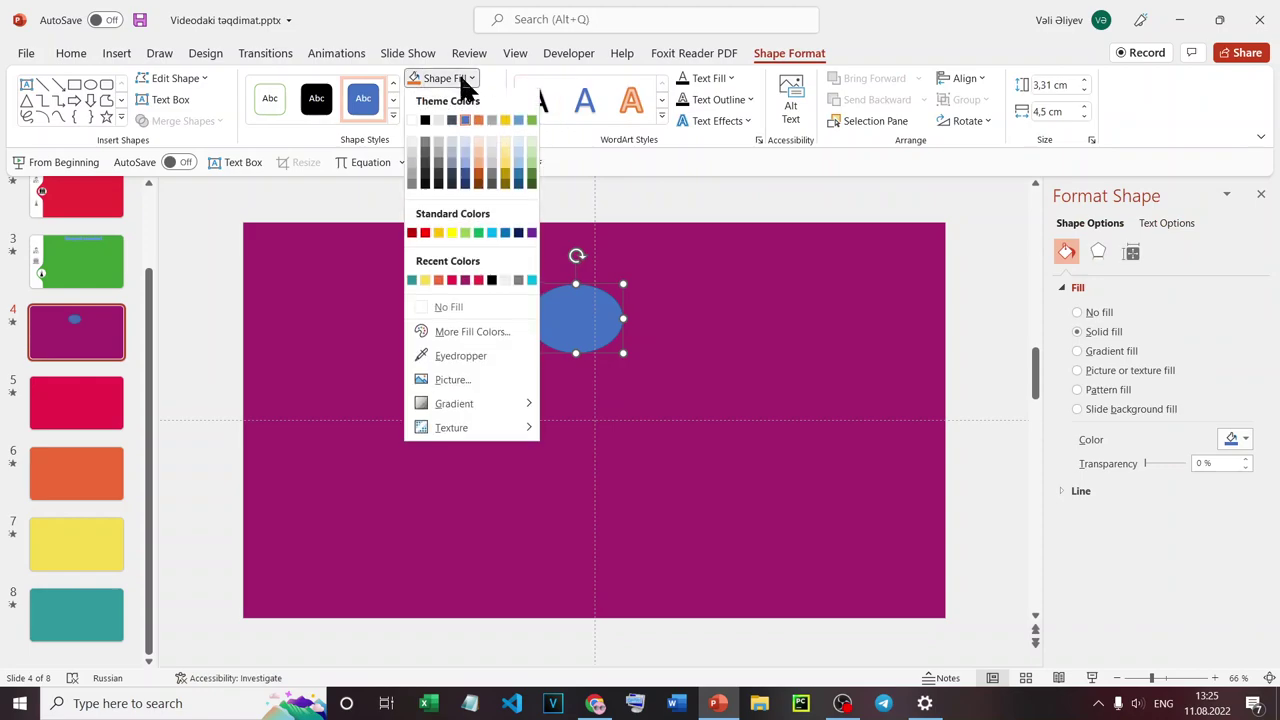
click(412, 120)
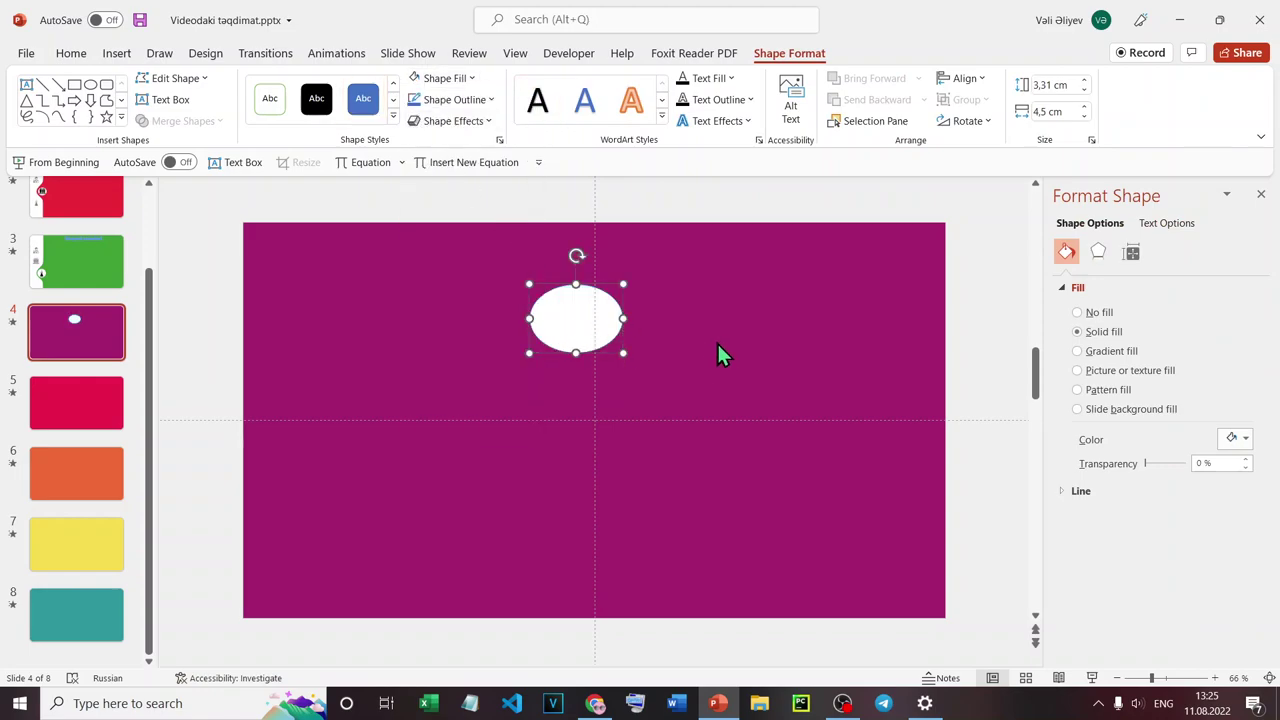
click(731, 100)
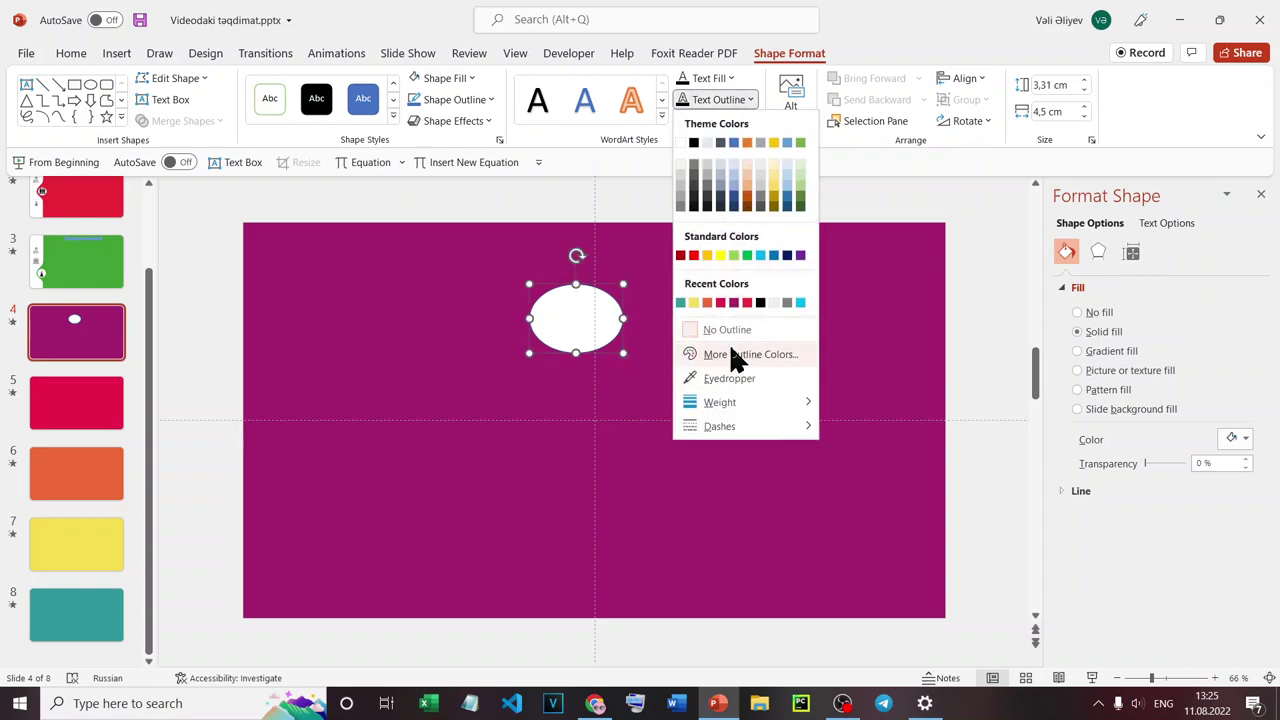
click(727, 336)
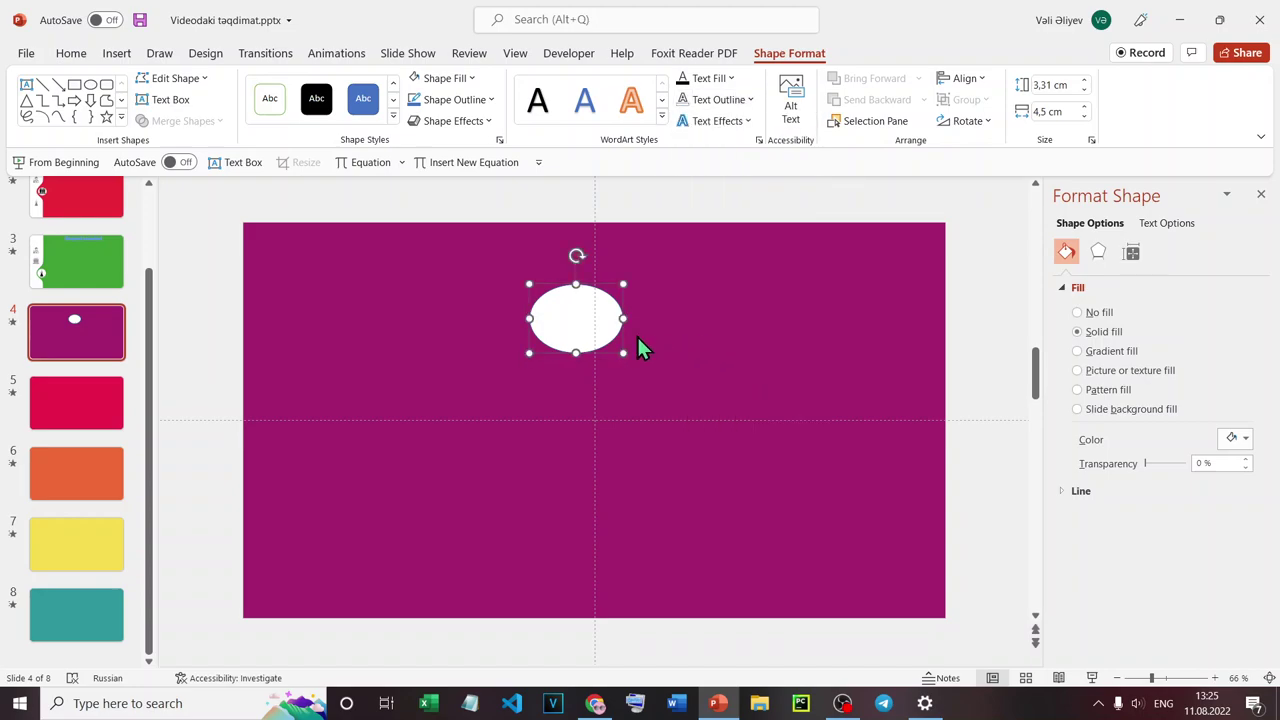
Resize the oval to 3 cm height and 3 cm width so it becomes a circle.
right_click(586, 323)
click(645, 622)
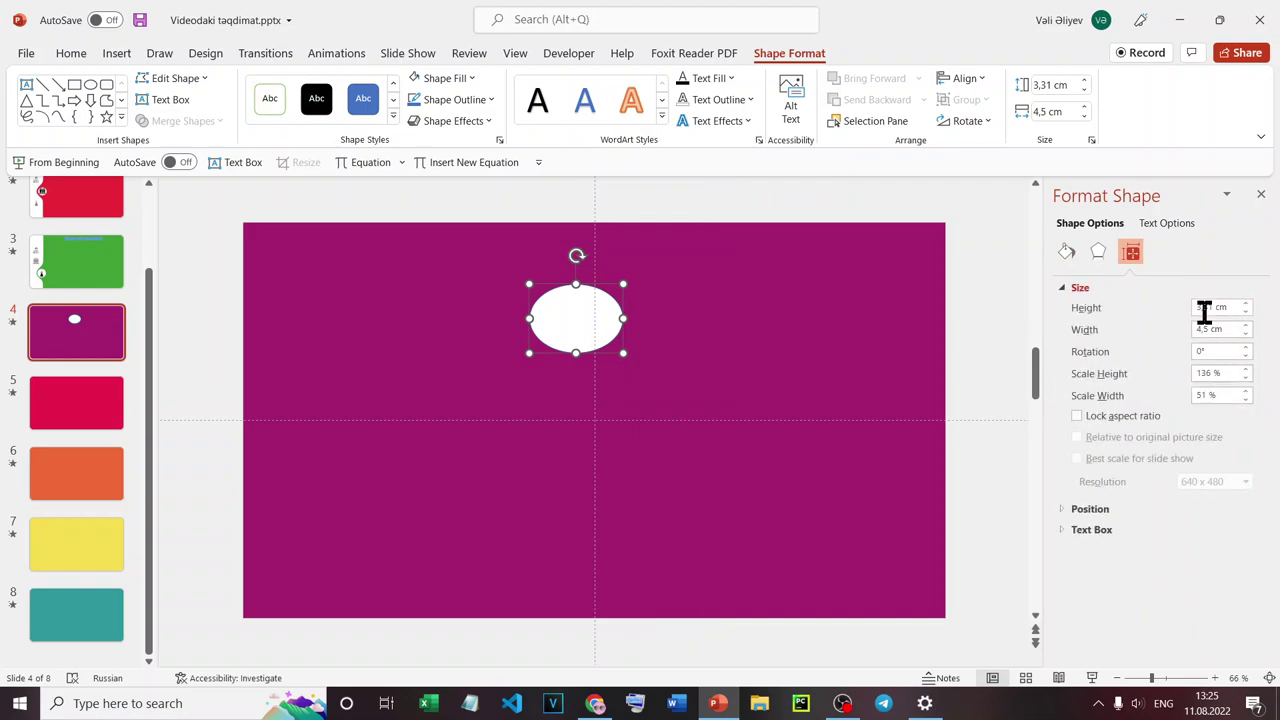
key(ctrl+a)
text(3)
click(1208, 331)
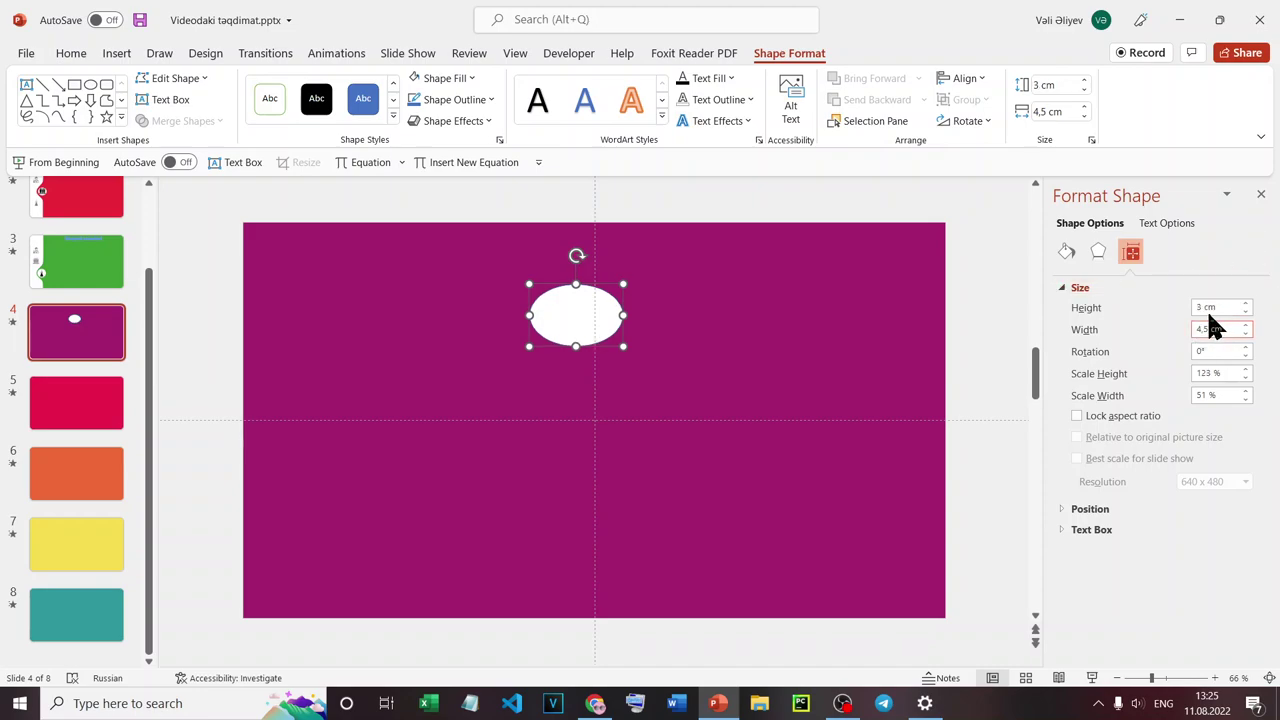
key(BackSpace)
key(BackSpace)
key(BackSpace)
key(Return)
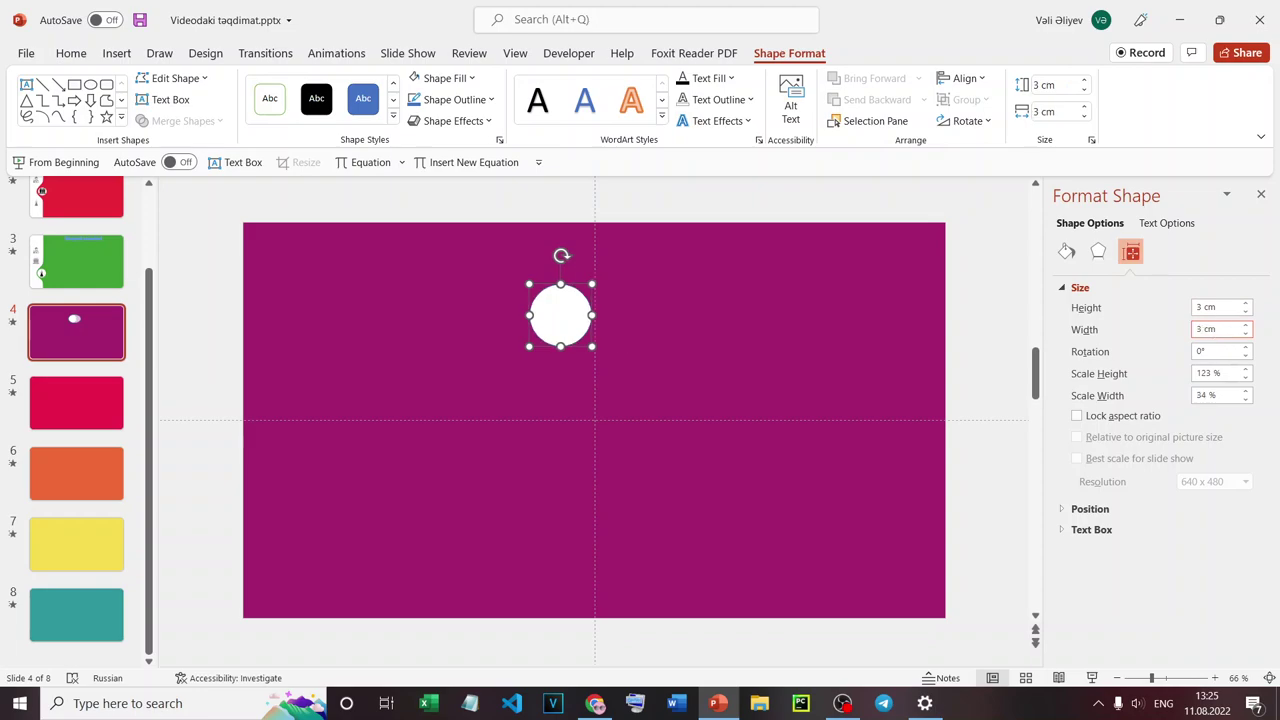
click(777, 322)
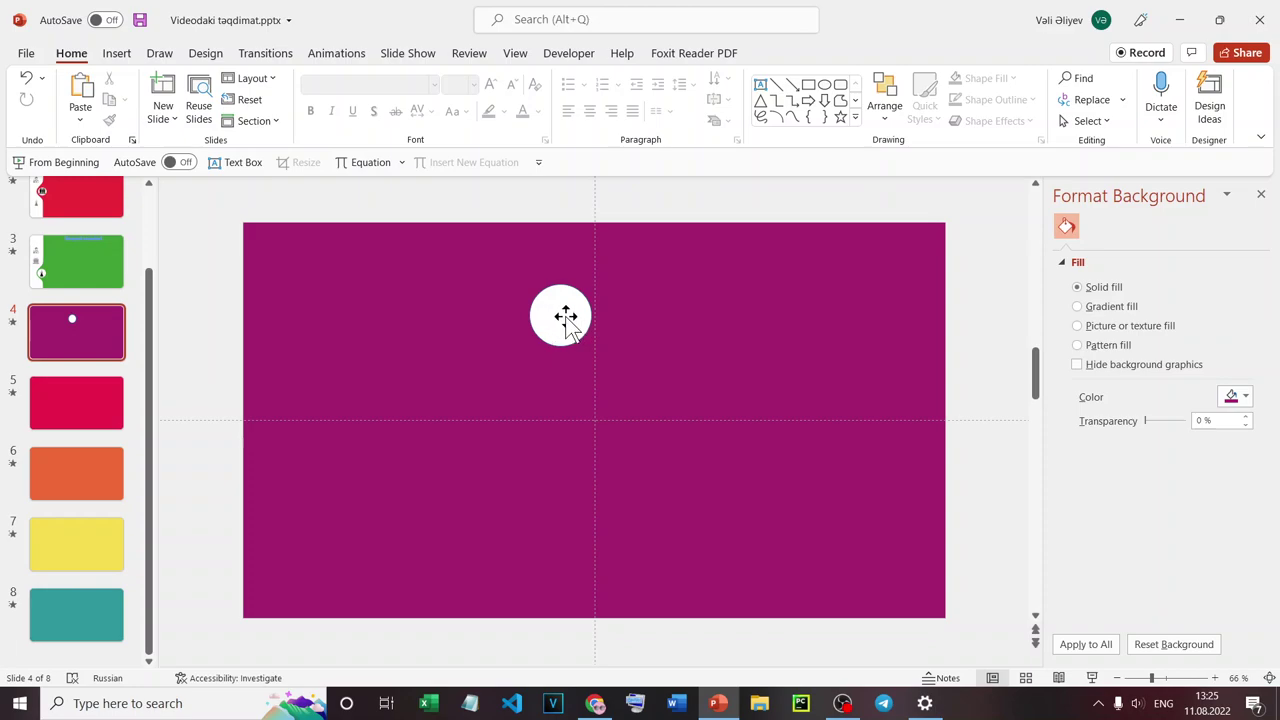
Move the circle left, duplicate it with Ctrl+D, and stack the copies down the left edge.
mouse_move(565, 318)
mouse_down()
mouse_move(284, 280)
mouse_move(296, 277)
mouse_up()
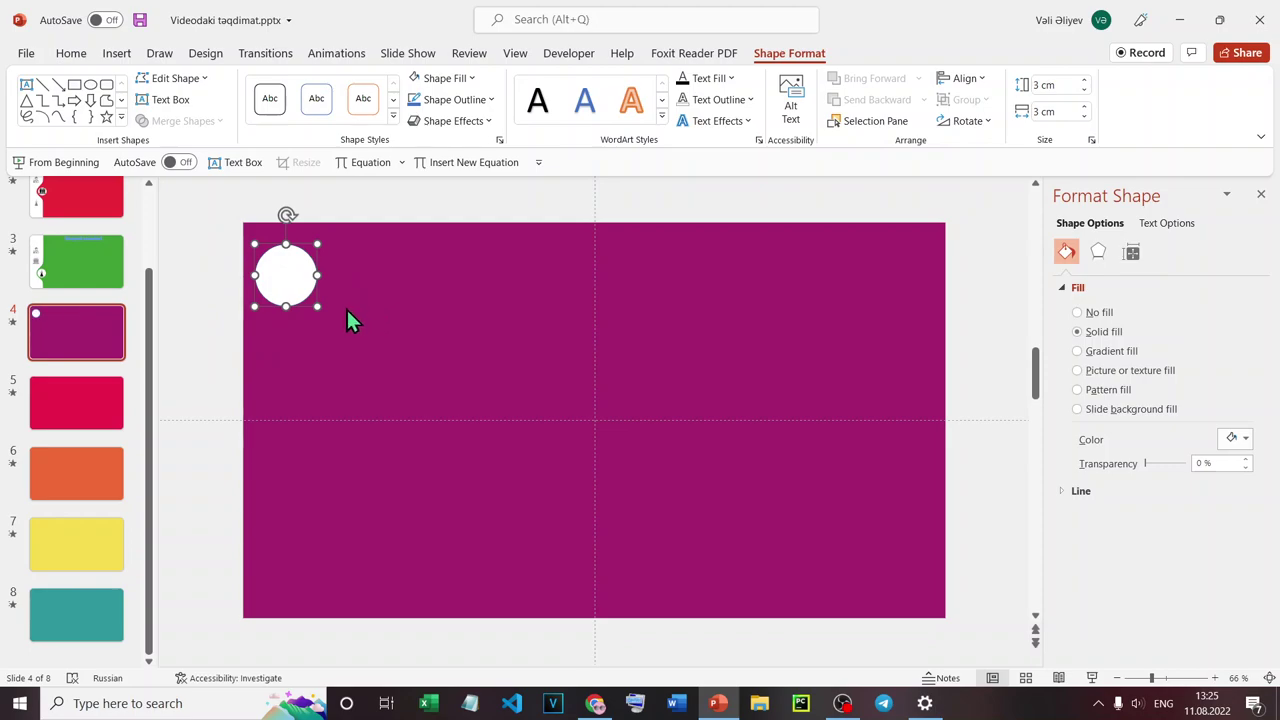
key(ctrl+d)
key(ctrl+d)
key(ctrl+d)
key(ctrl+d)
key(ctrl+d)
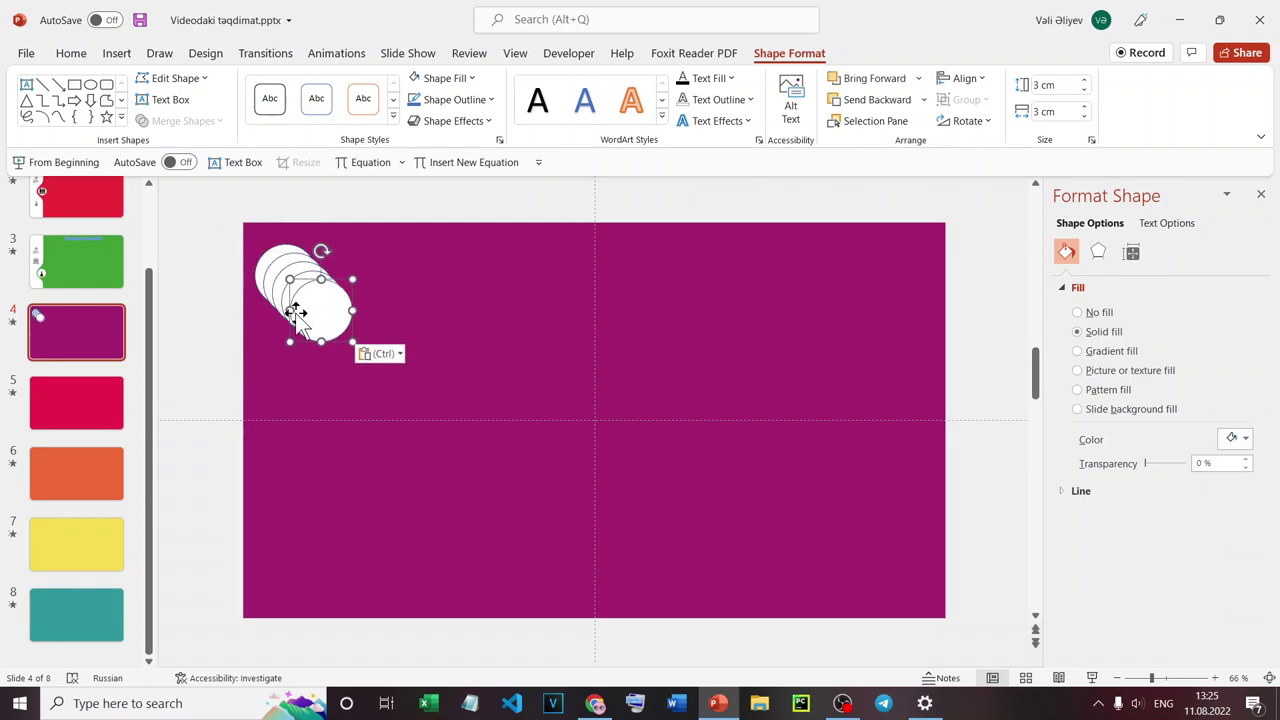
drag(297, 313, 280, 414)
drag(310, 300, 296, 363)
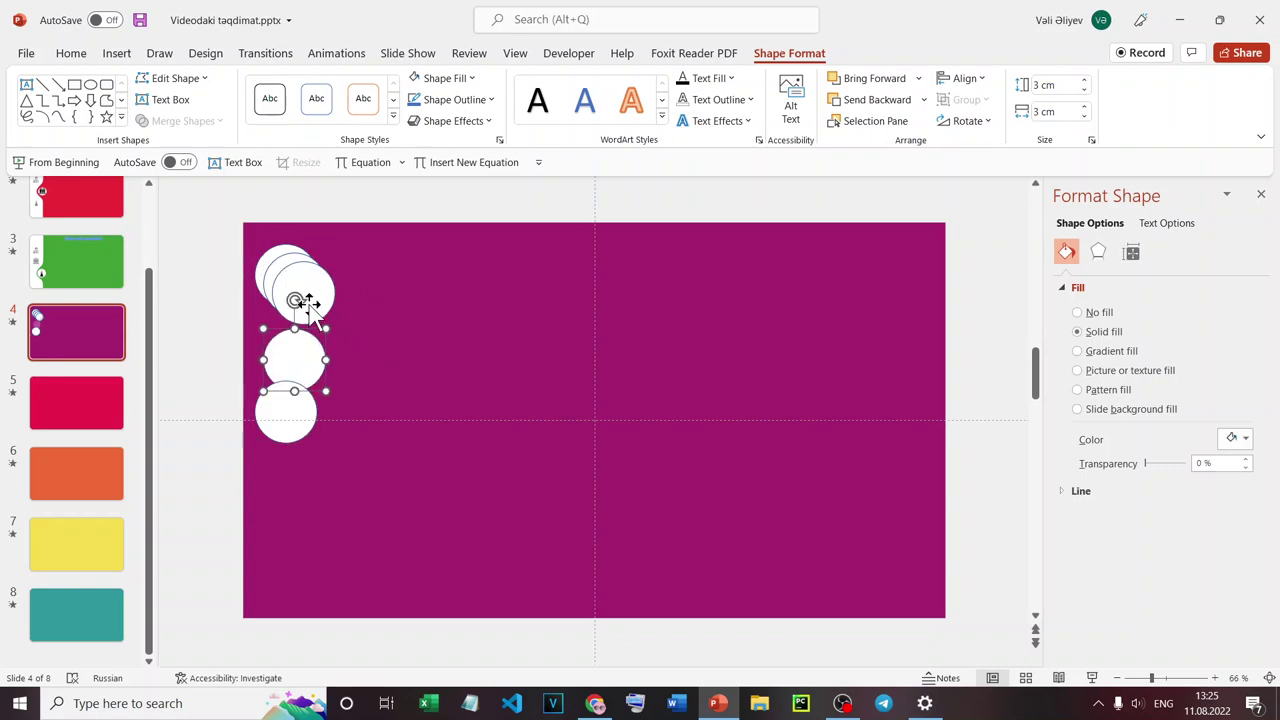
drag(308, 303, 300, 334)
drag(286, 428, 291, 478)
drag(286, 371, 279, 407)
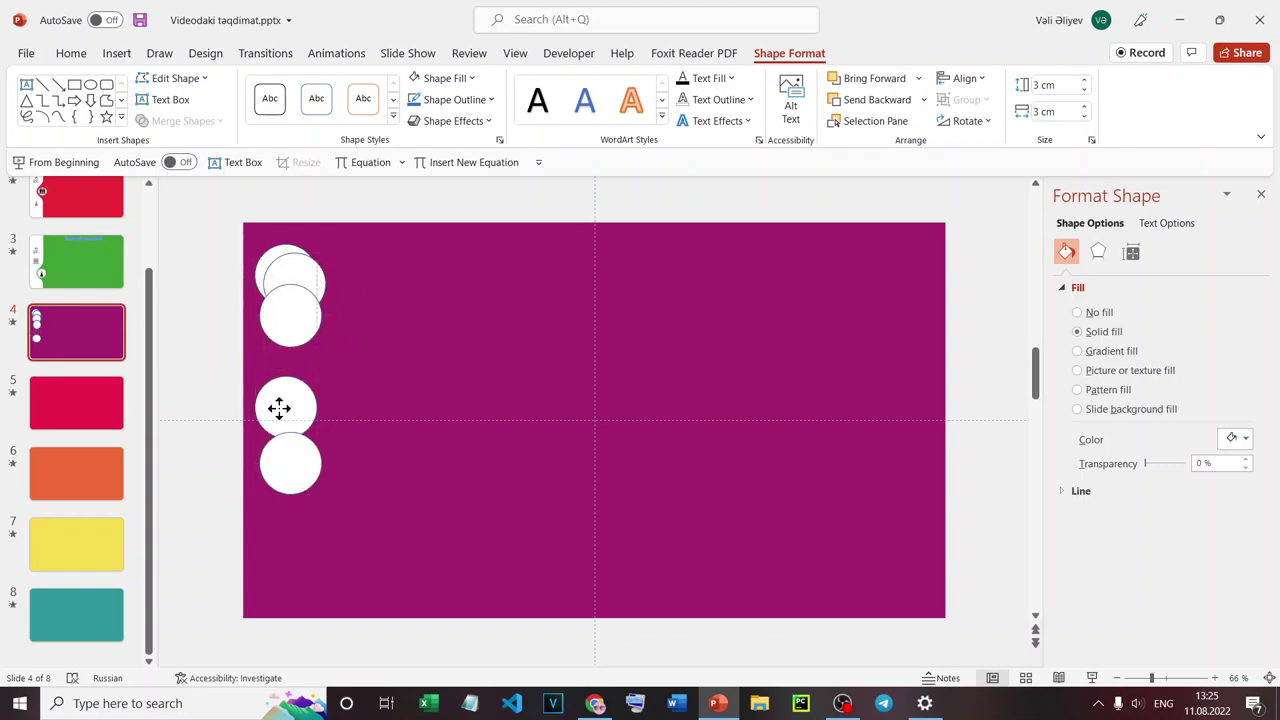
drag(292, 312, 294, 342)
drag(298, 280, 300, 286)
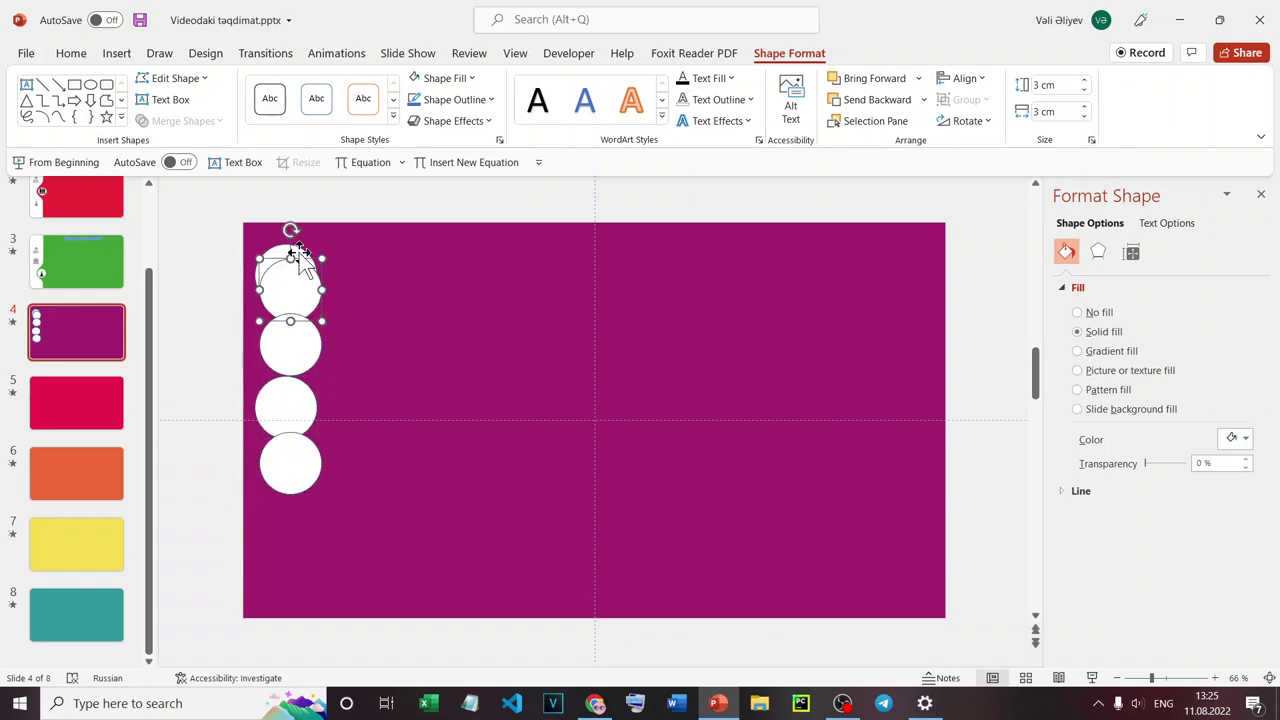
click(360, 530)
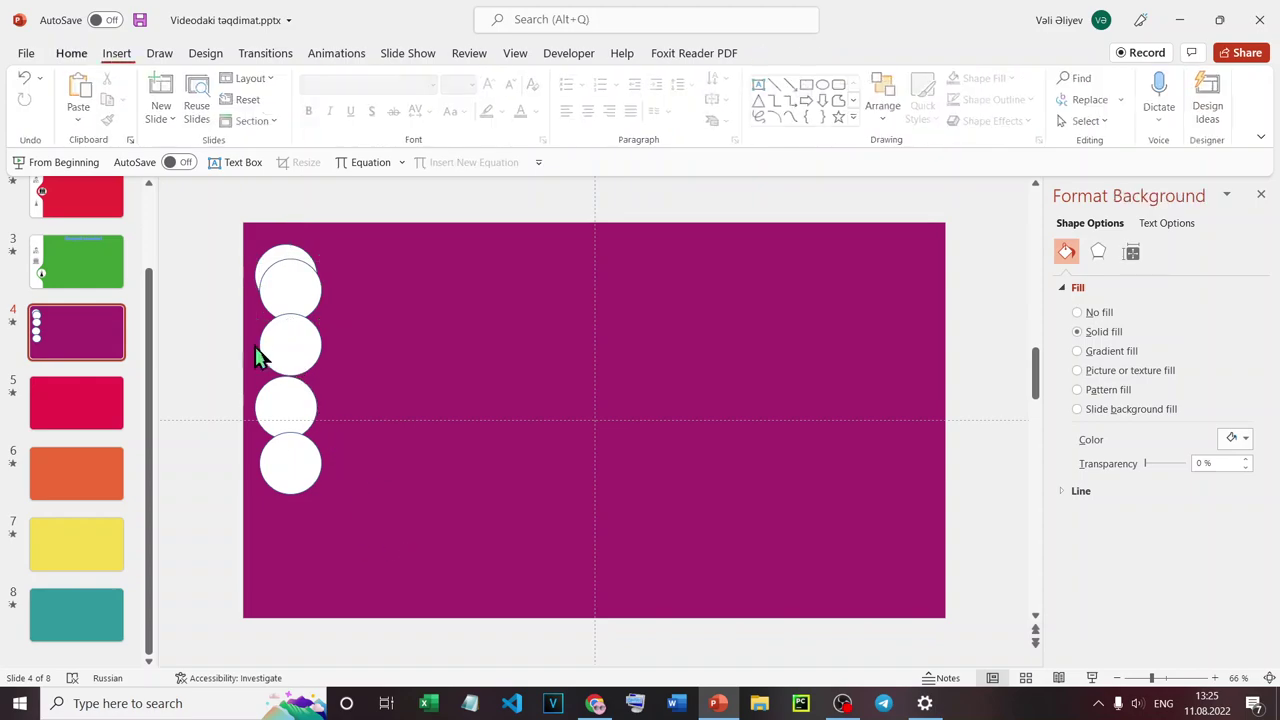
Align the circles to a common centre and middle, then distribute them vertically.
drag(403, 500, 236, 230)
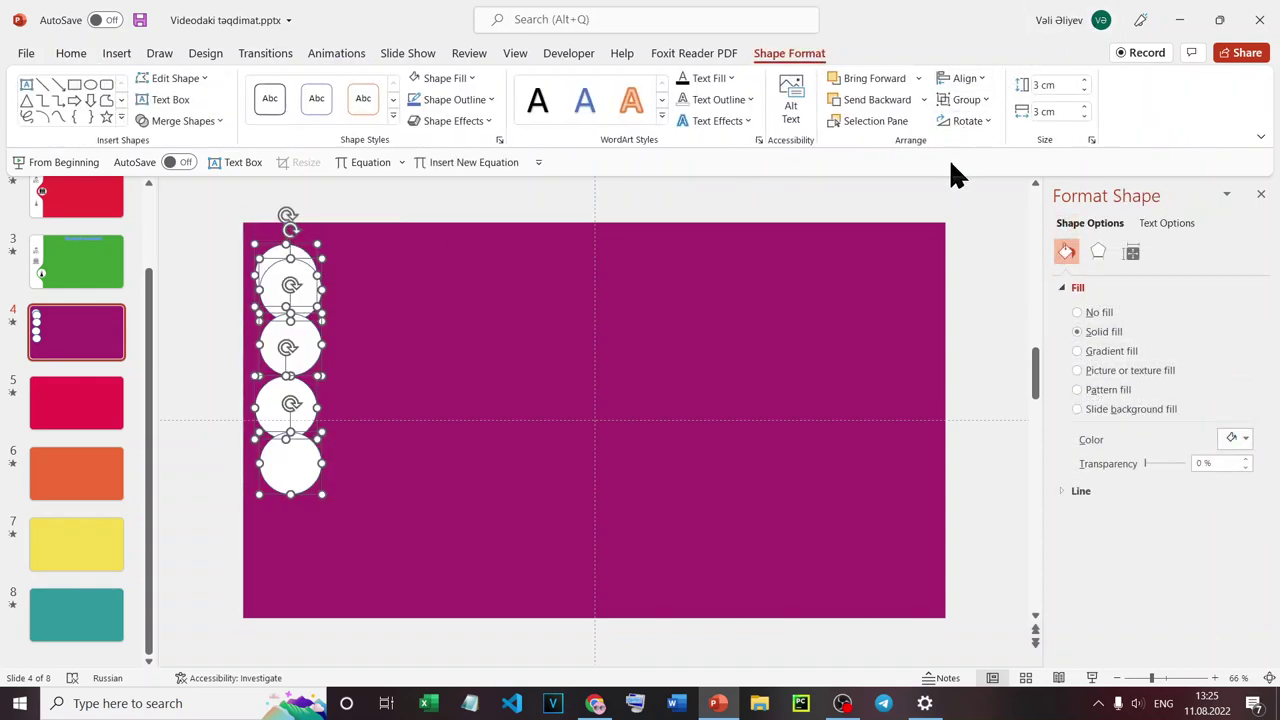
click(969, 78)
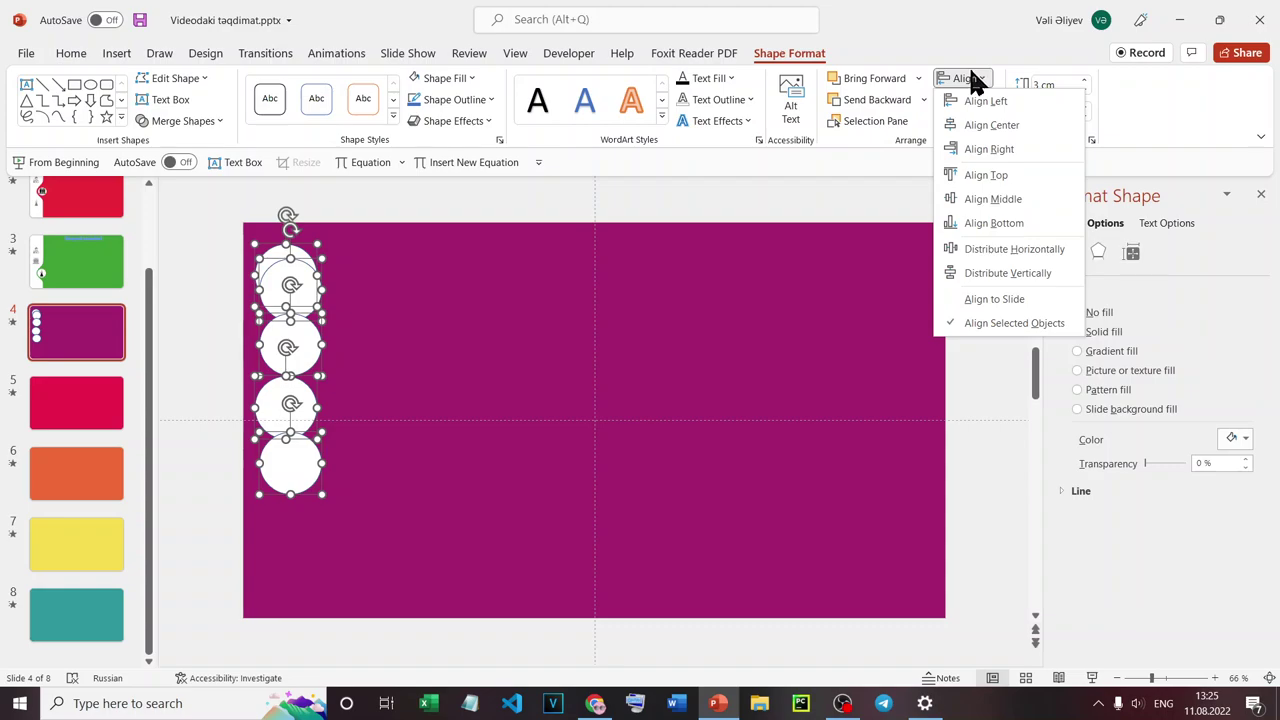
click(971, 126)
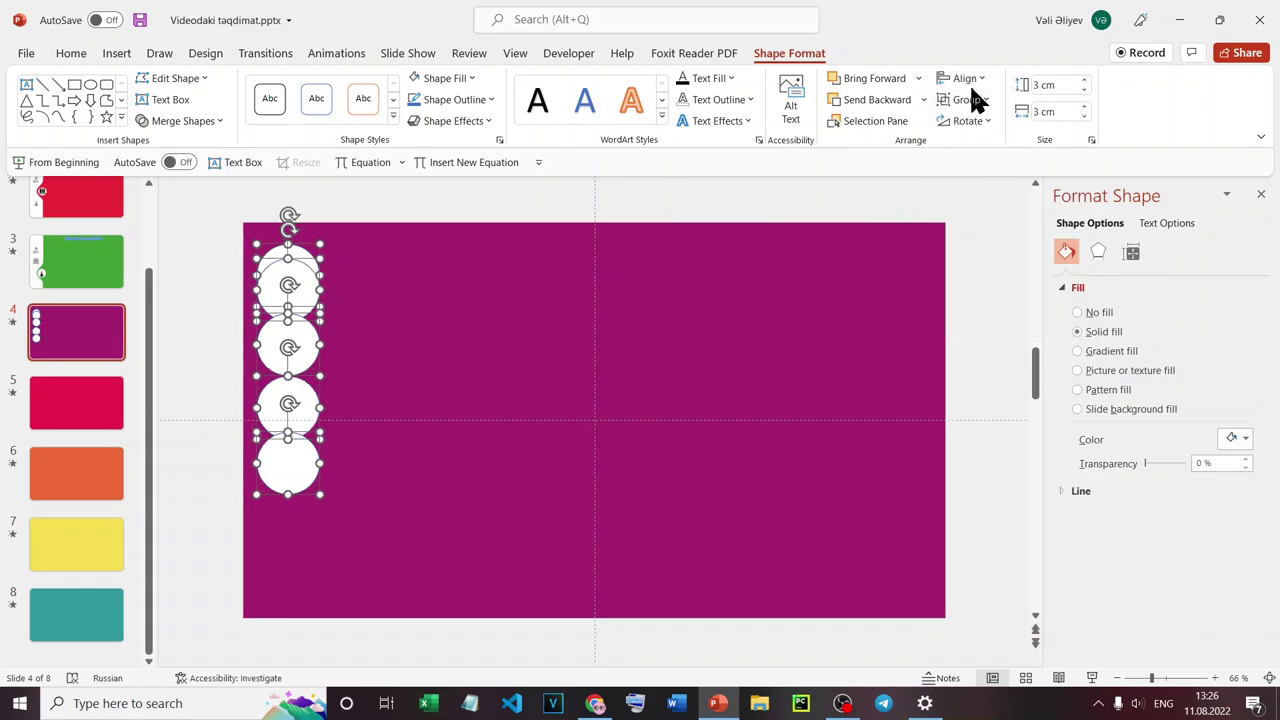
click(968, 80)
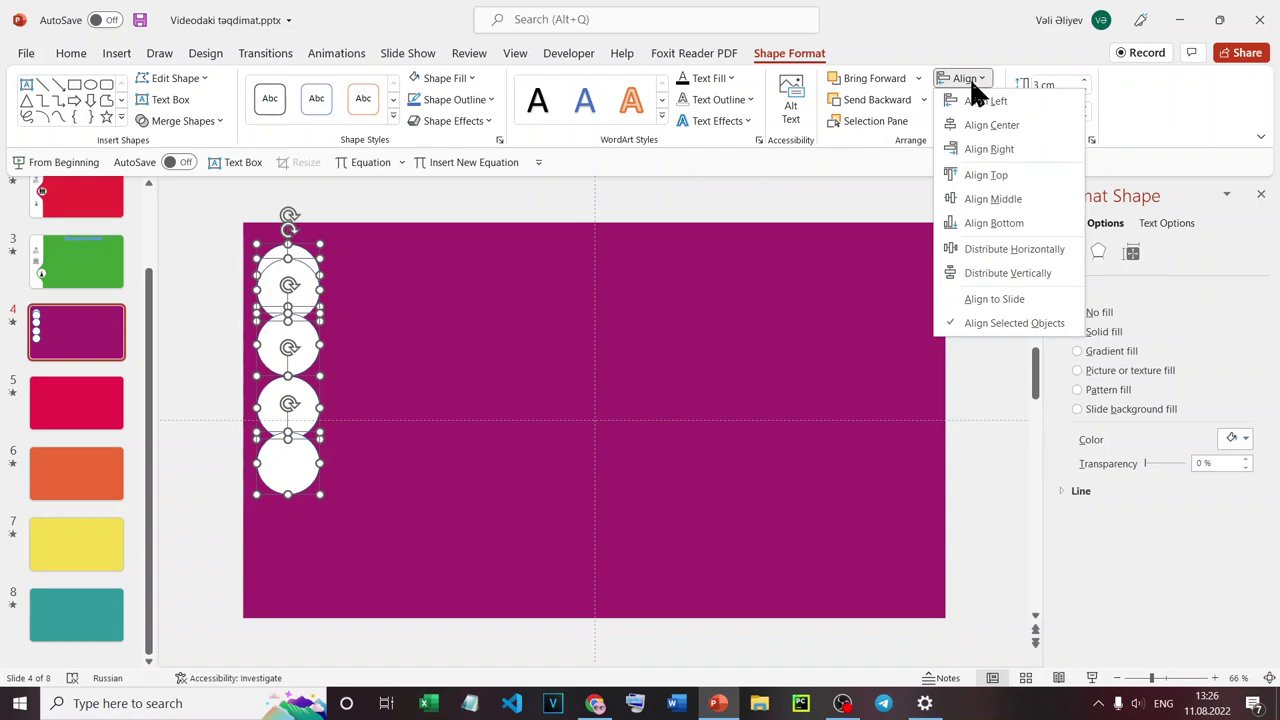
click(994, 200)
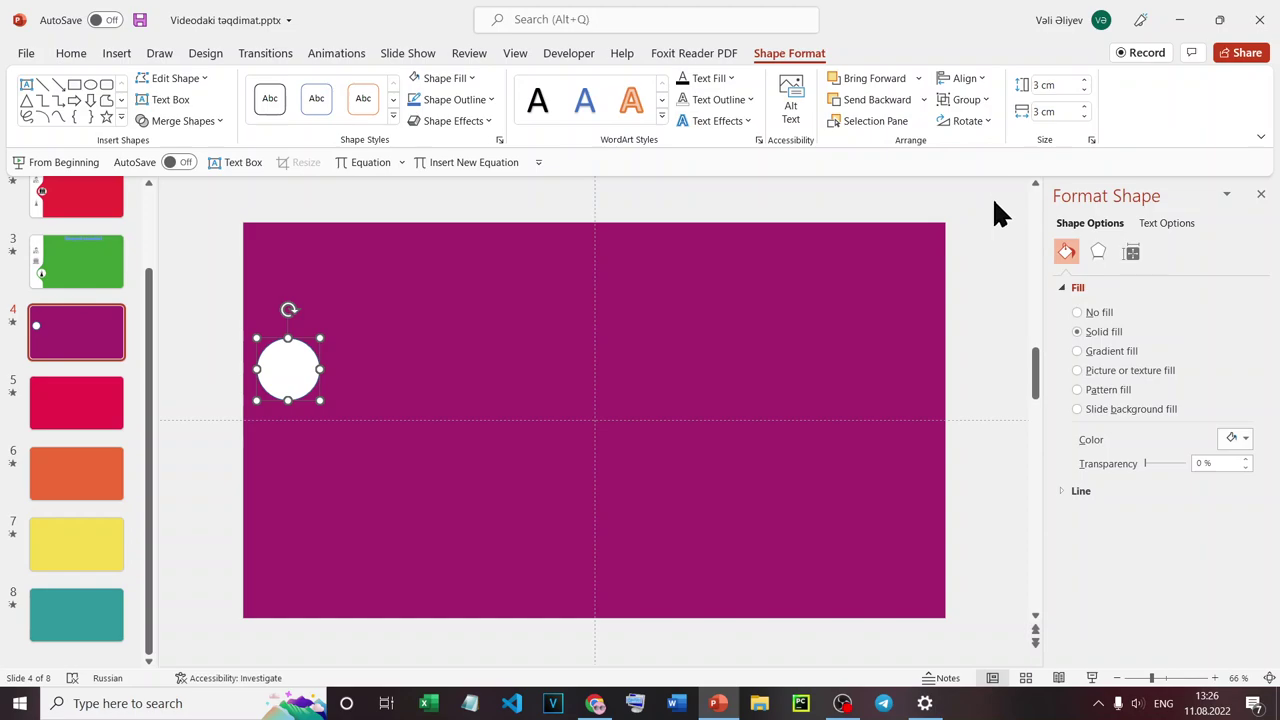
click(968, 80)
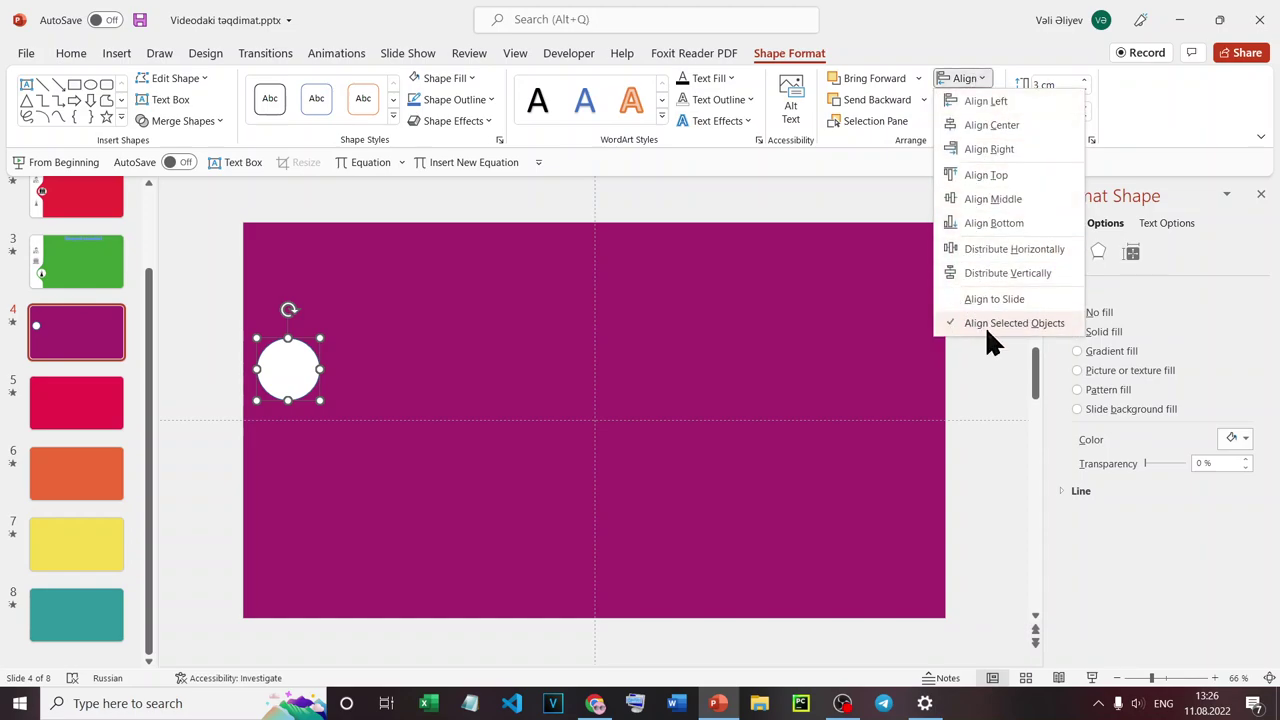
click(940, 299)
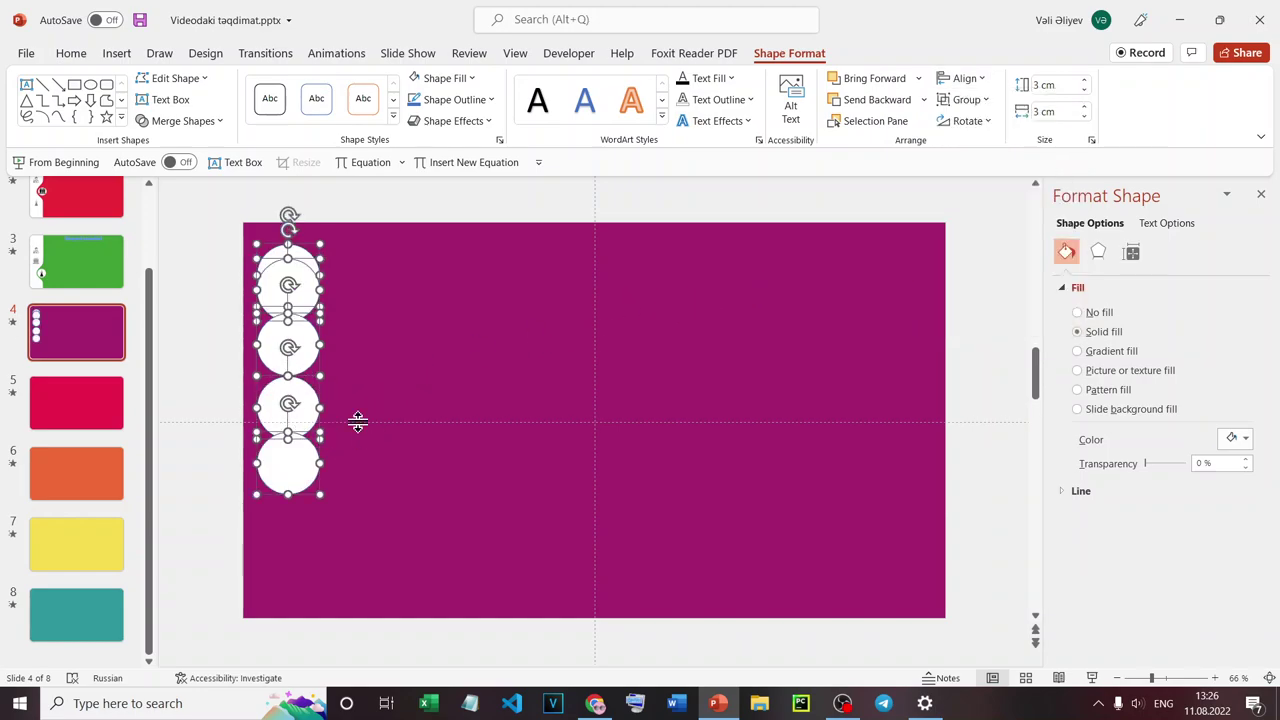
click(388, 468)
Drag the lower circles down to spread the column toward the slide's bottom edge.
click(294, 466)
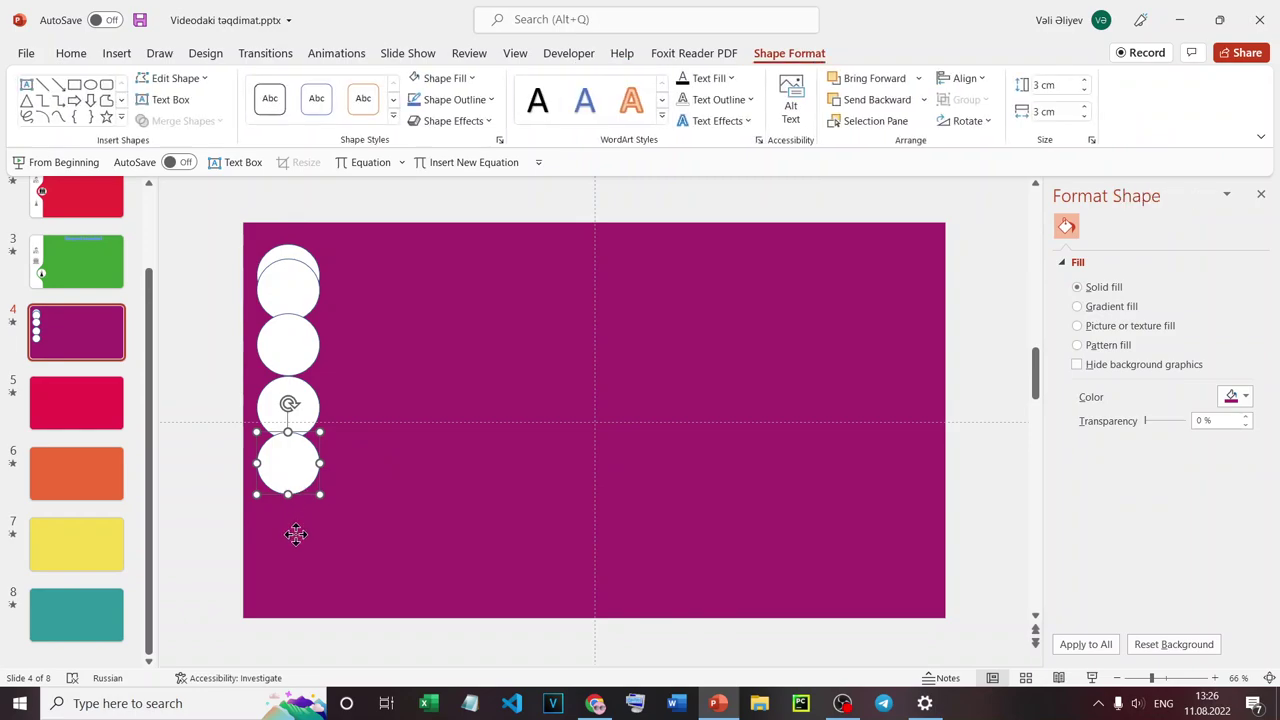
drag(295, 534, 297, 583)
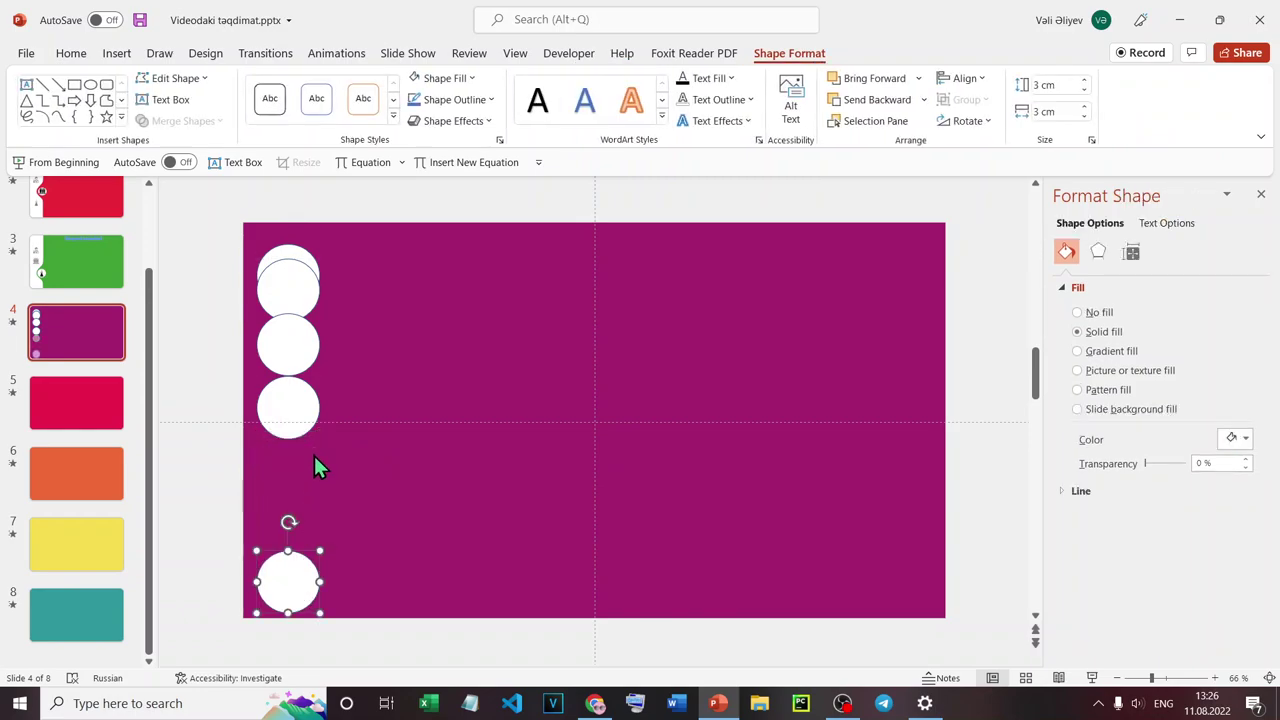
drag(294, 408, 298, 502)
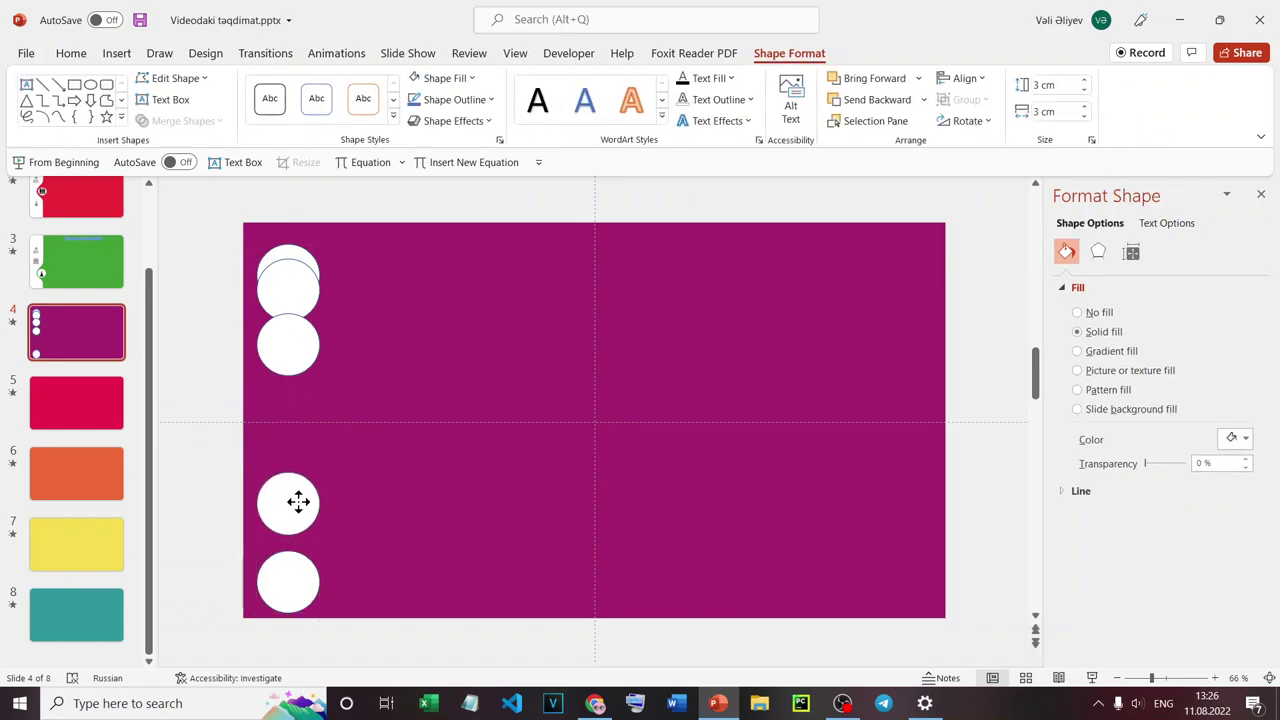
drag(292, 346, 298, 432)
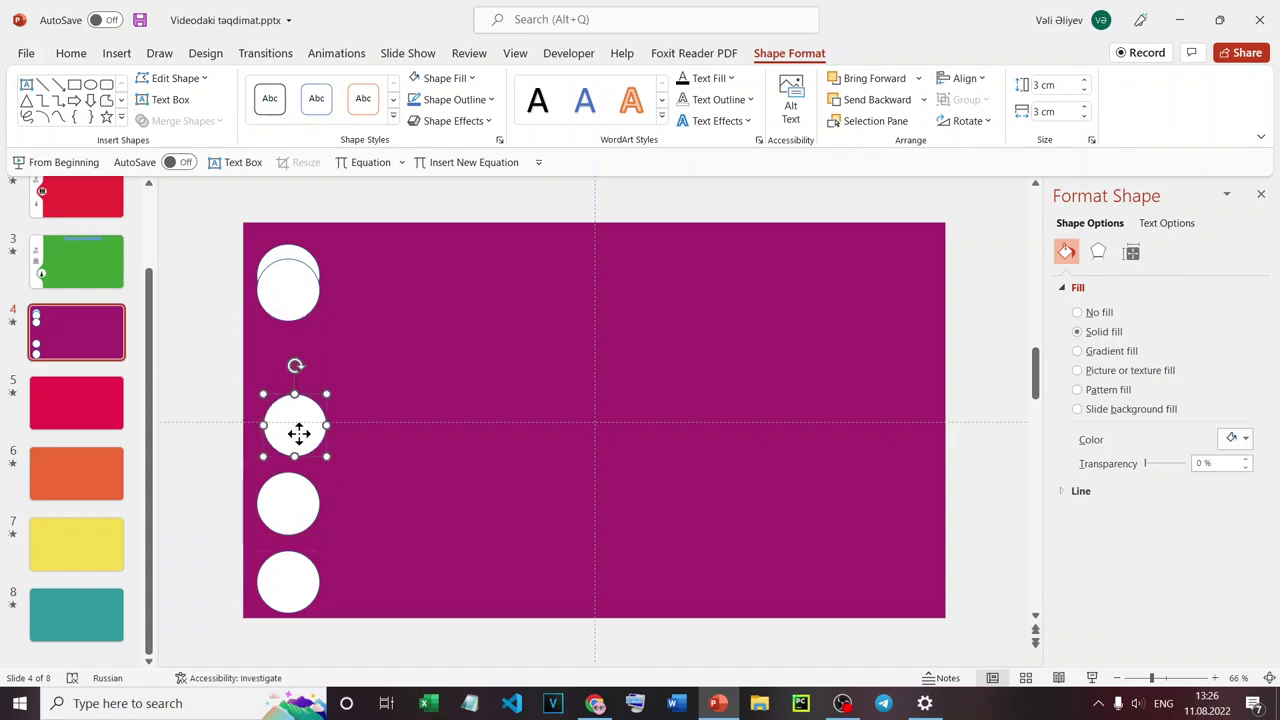
drag(306, 277, 309, 347)
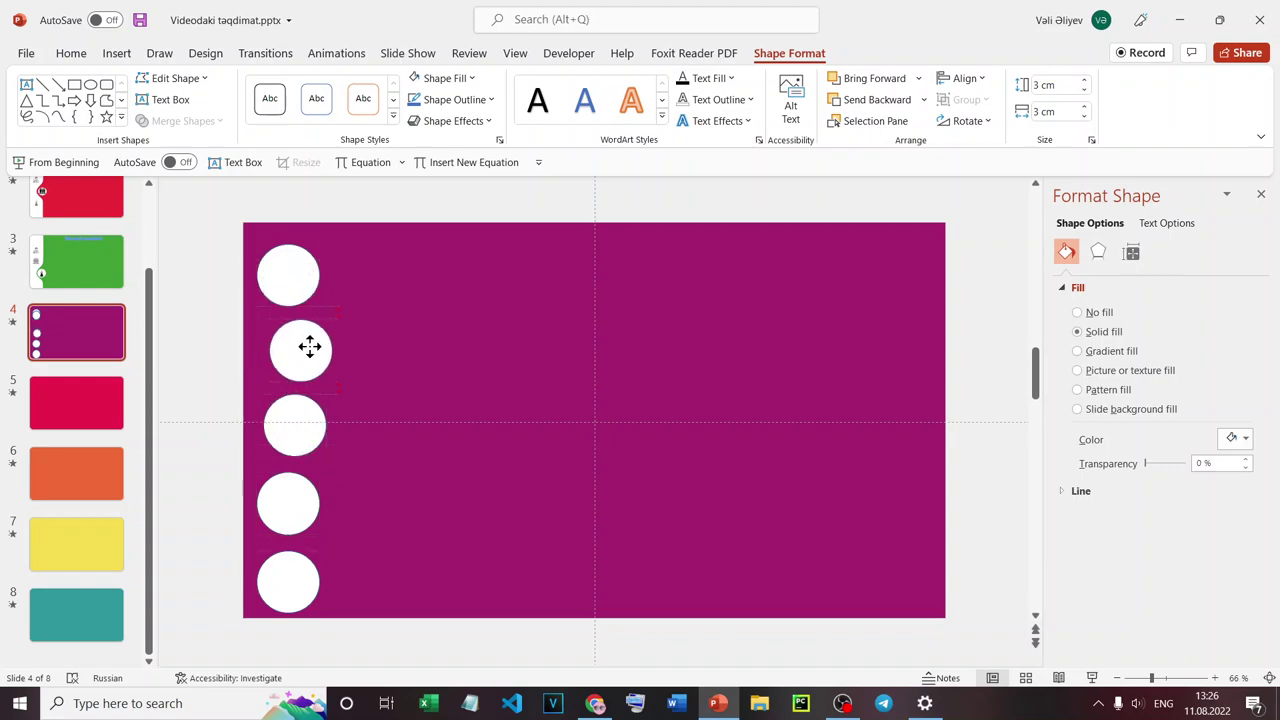
click(291, 283)
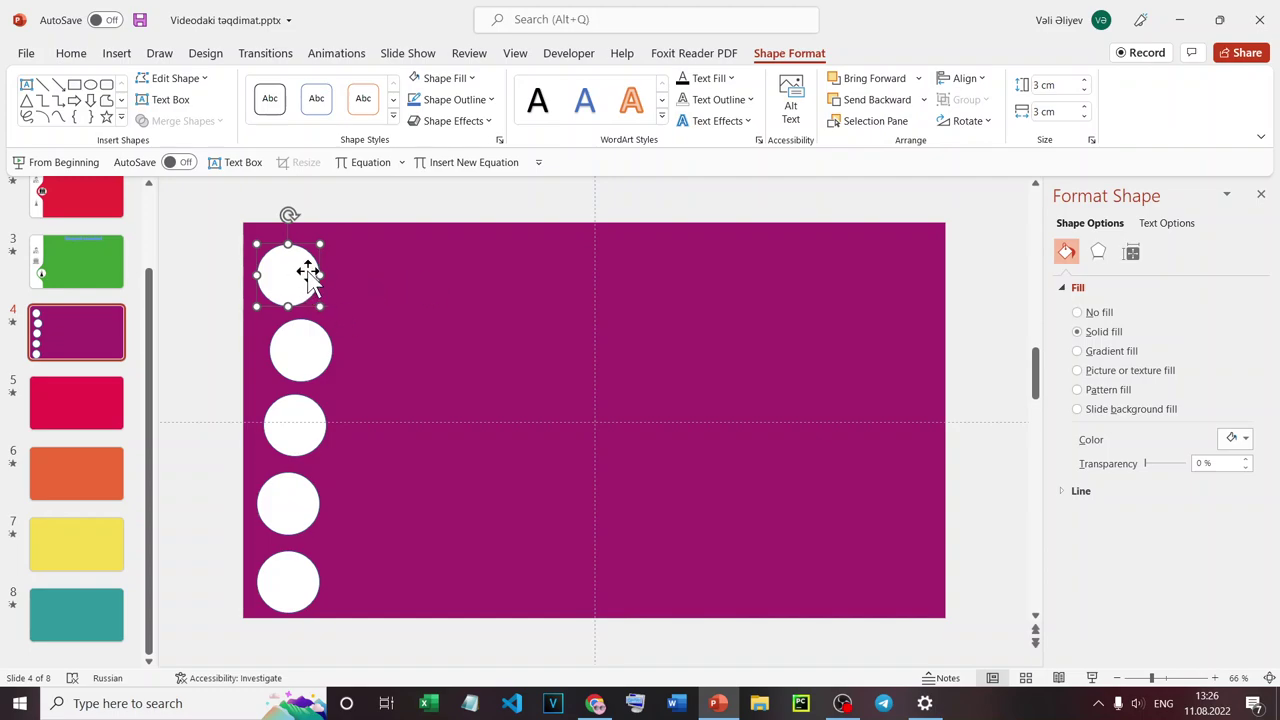
Hide the ribbon and nudge the top circle right and slightly up.
scroll(285, 296, up, 1)
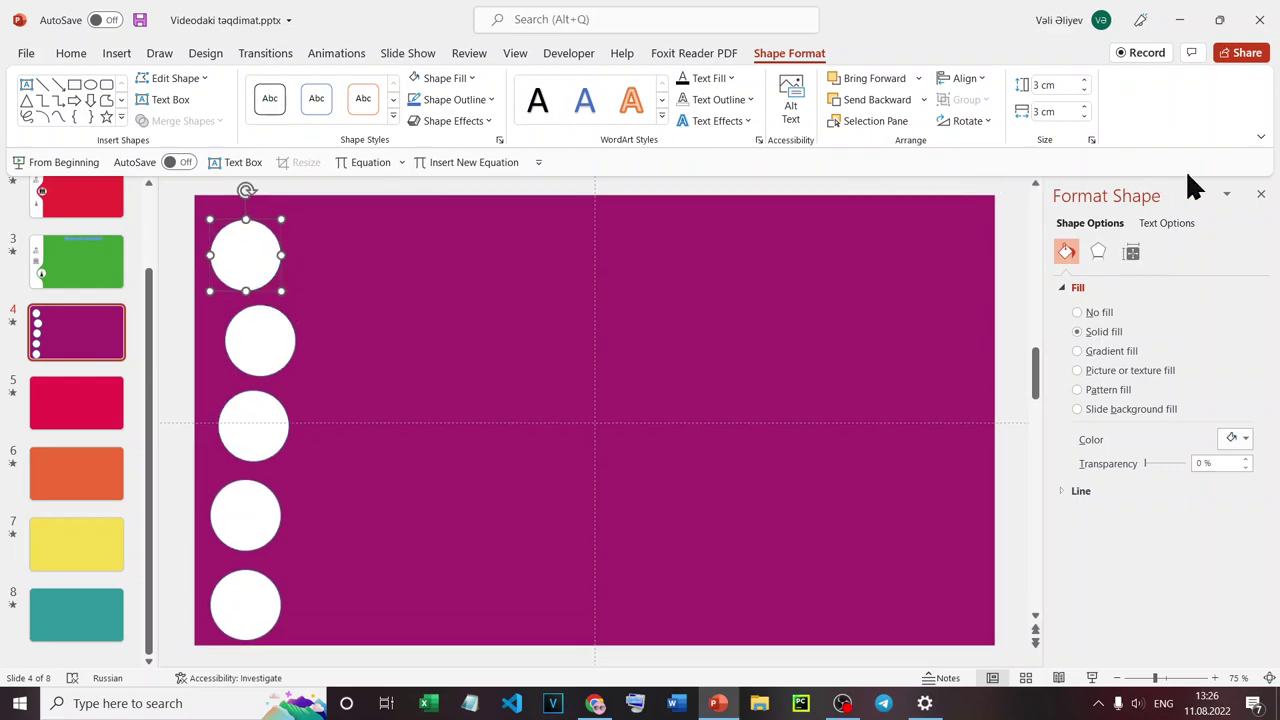
key(ctrl+shift+F1)
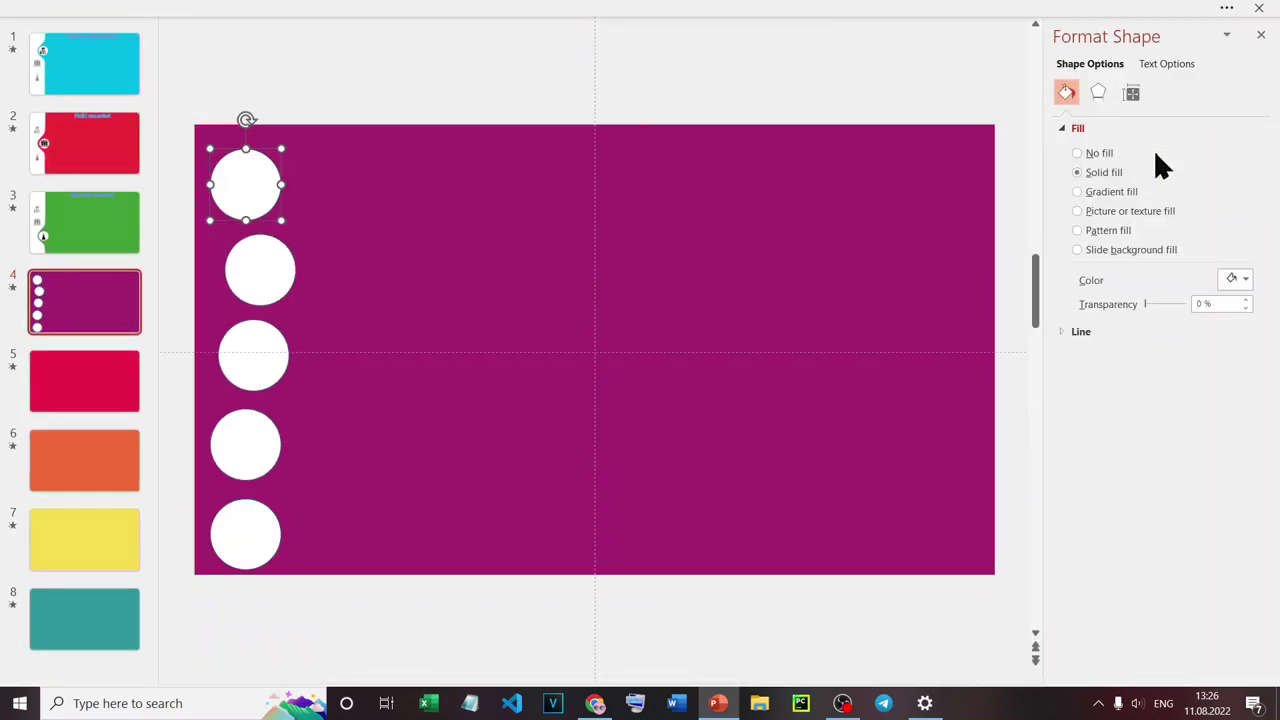
scroll(286, 214, up, 1)
scroll(294, 183, up, 1)
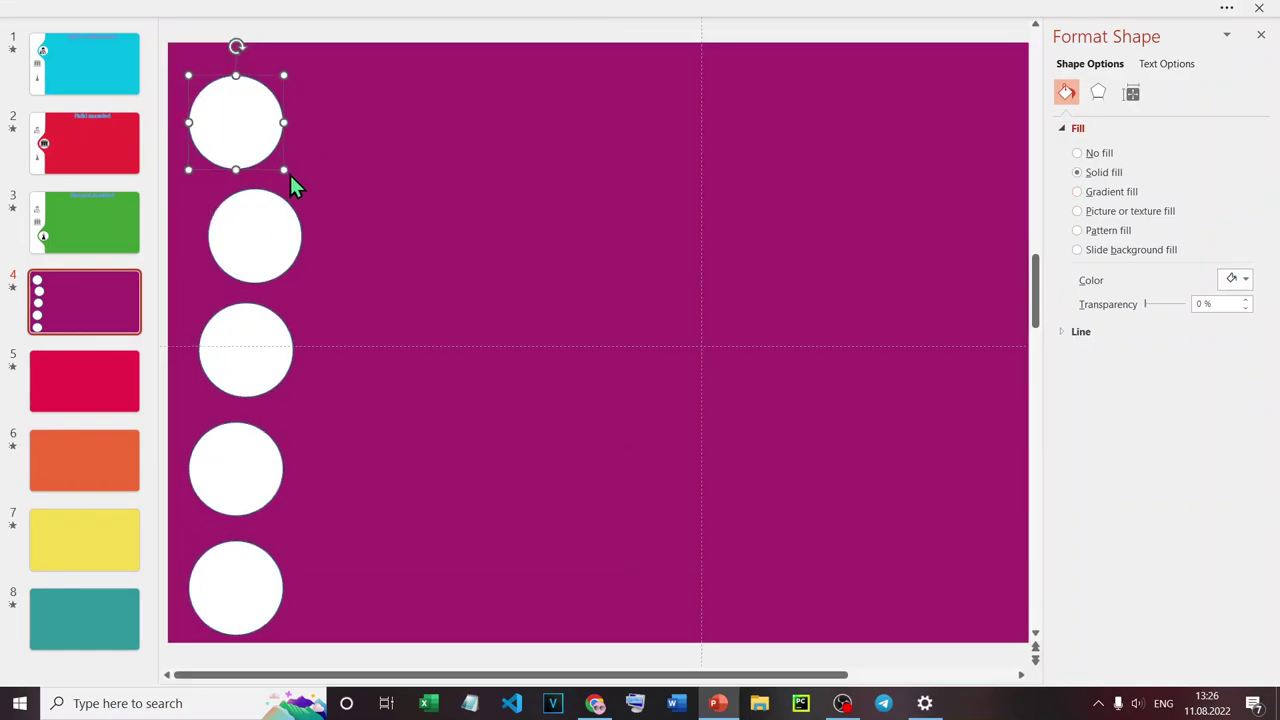
scroll(306, 177, up, 1)
drag(272, 123, 301, 116)
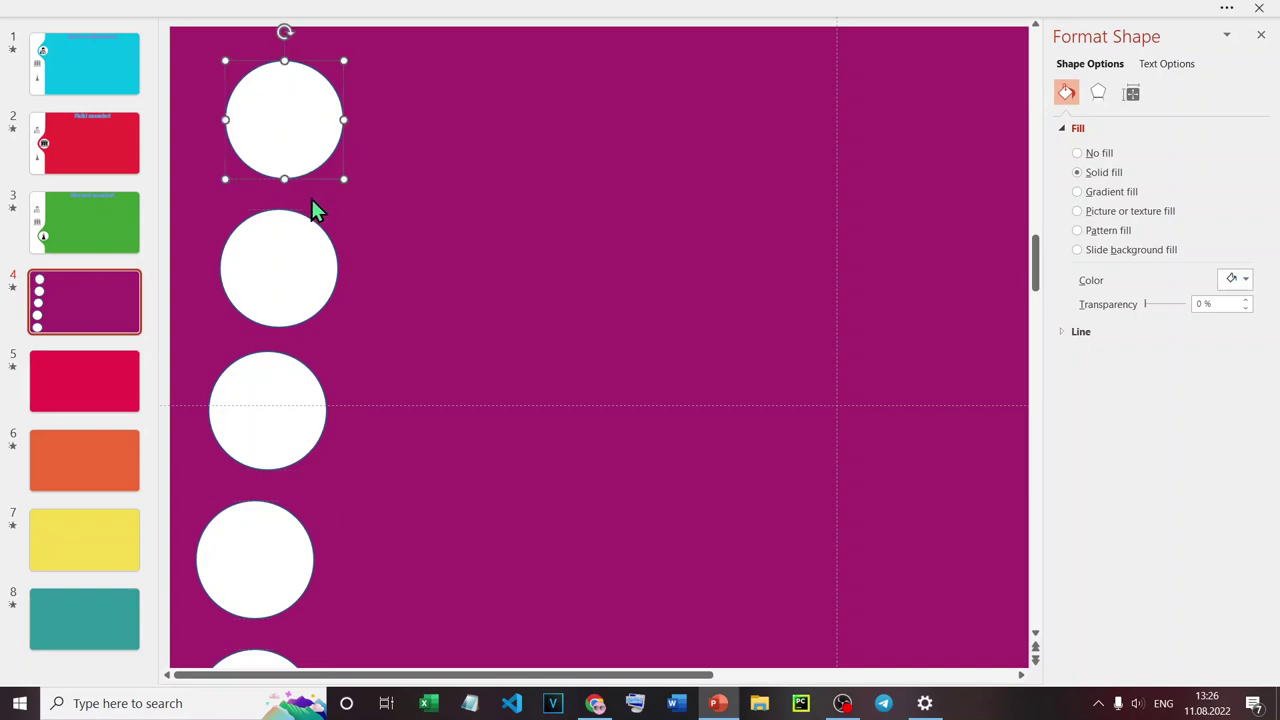
Select all five circles and remove them from slide 4.
scroll(311, 199, down, 2)
scroll(305, 202, down, 1)
click(320, 338)
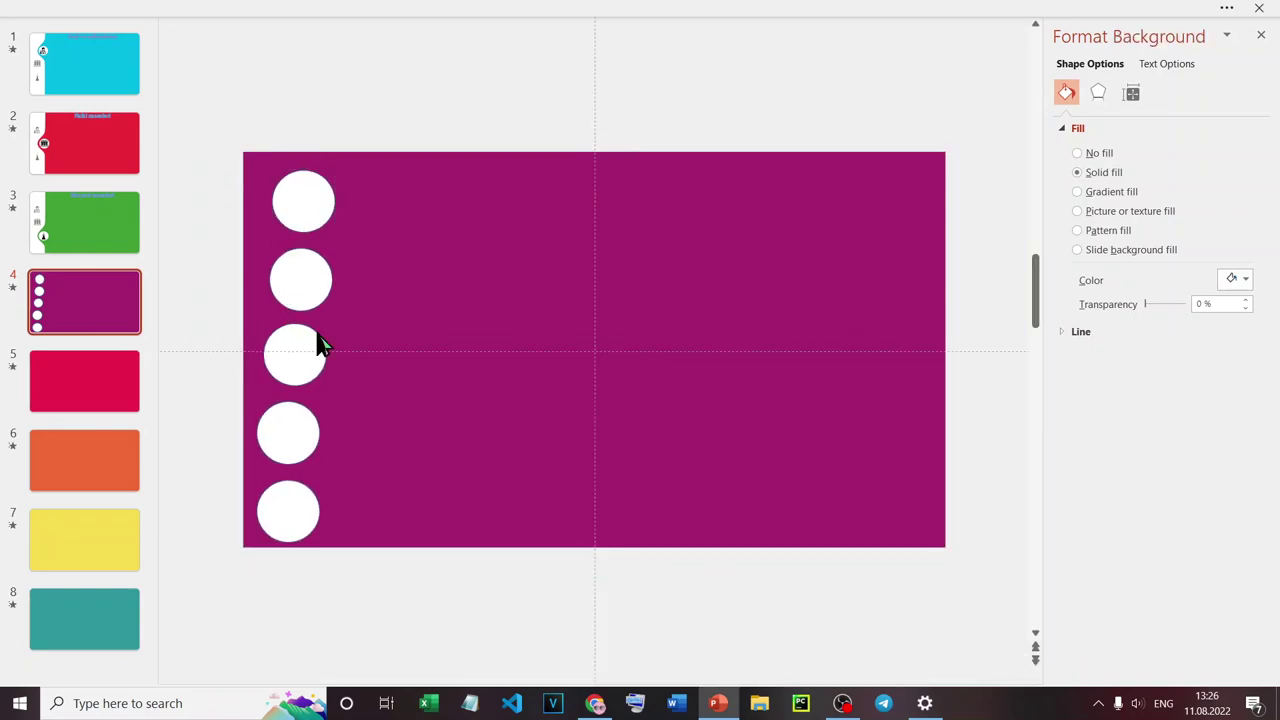
drag(194, 77, 394, 645)
key(Delete)
Paste the circle column onto slide 7 and line up the top circle.
click(88, 557)
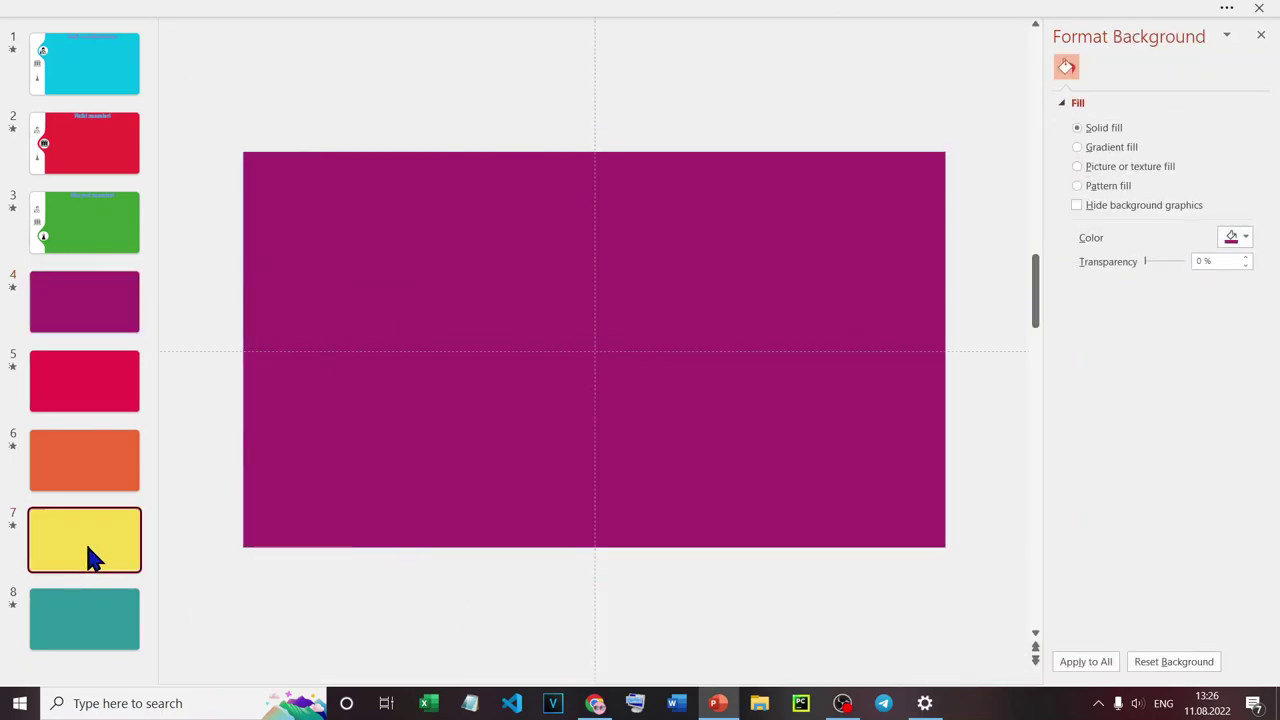
key(ctrl+v)
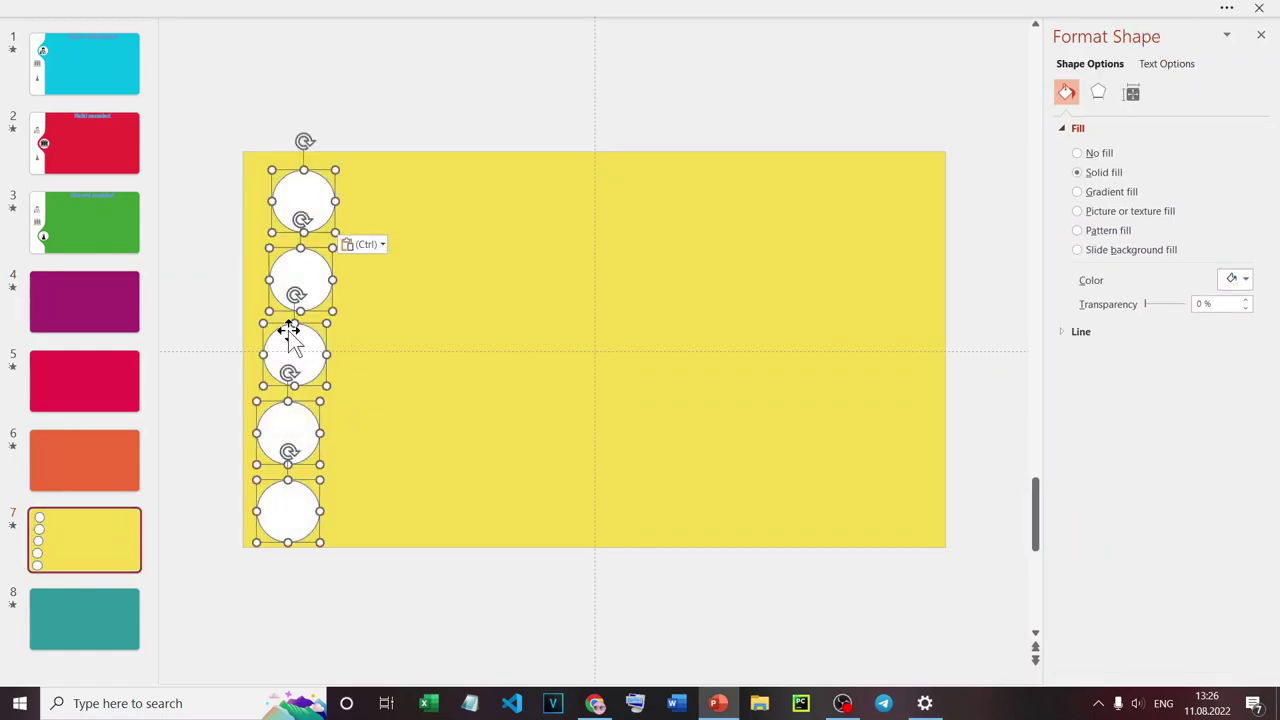
scroll(289, 338, up, 1)
scroll(306, 343, up, 2)
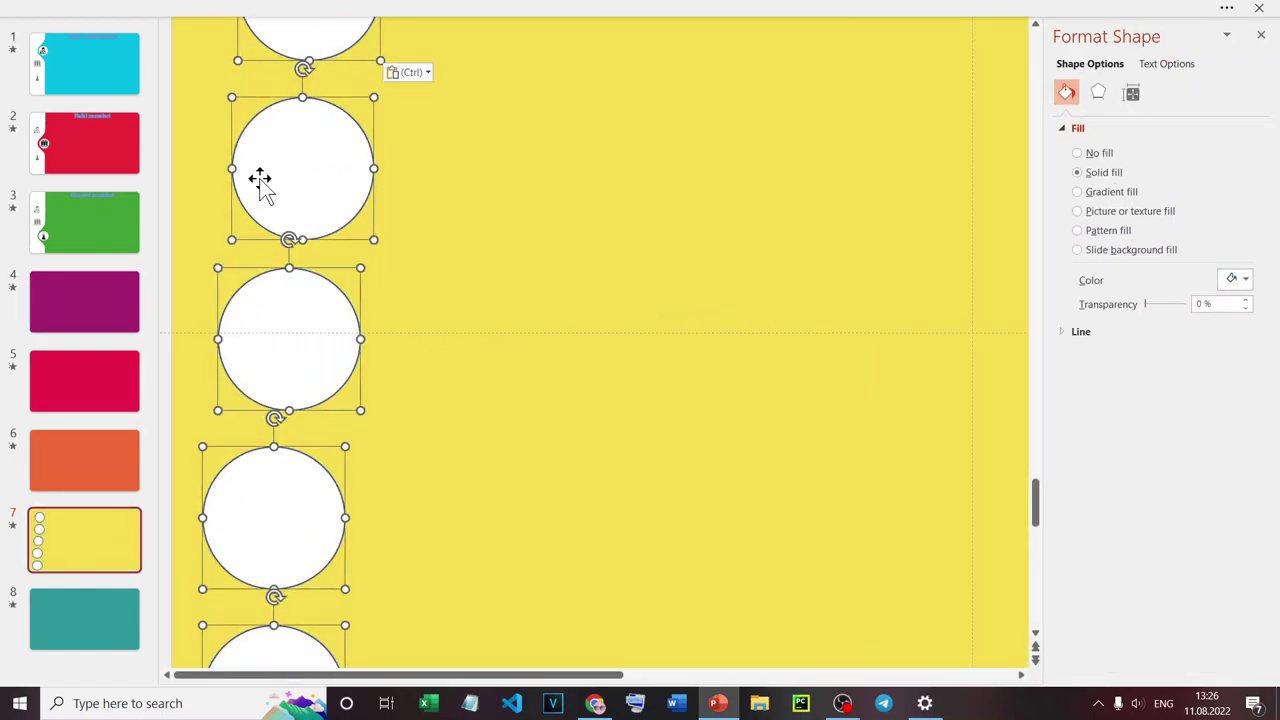
scroll(258, 185, up, 1)
scroll(251, 191, up, 1)
scroll(251, 191, up, 1)
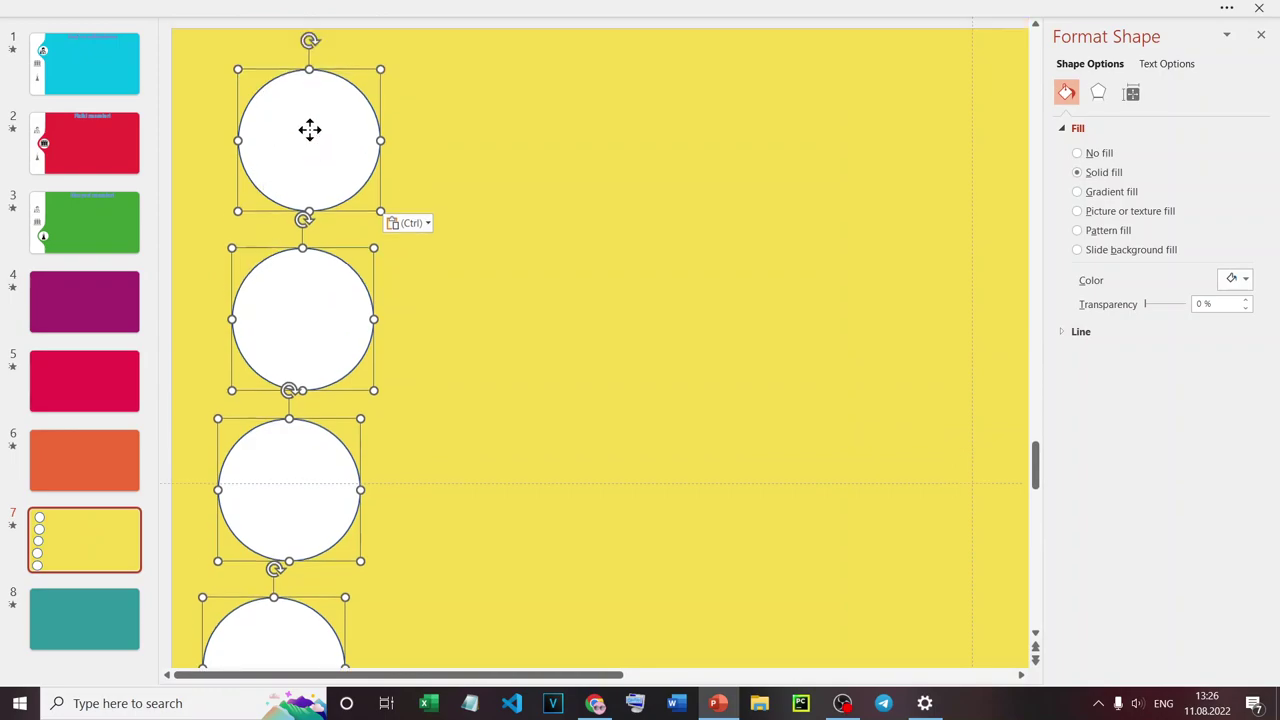
drag(310, 129, 302, 121)
key(Escape)
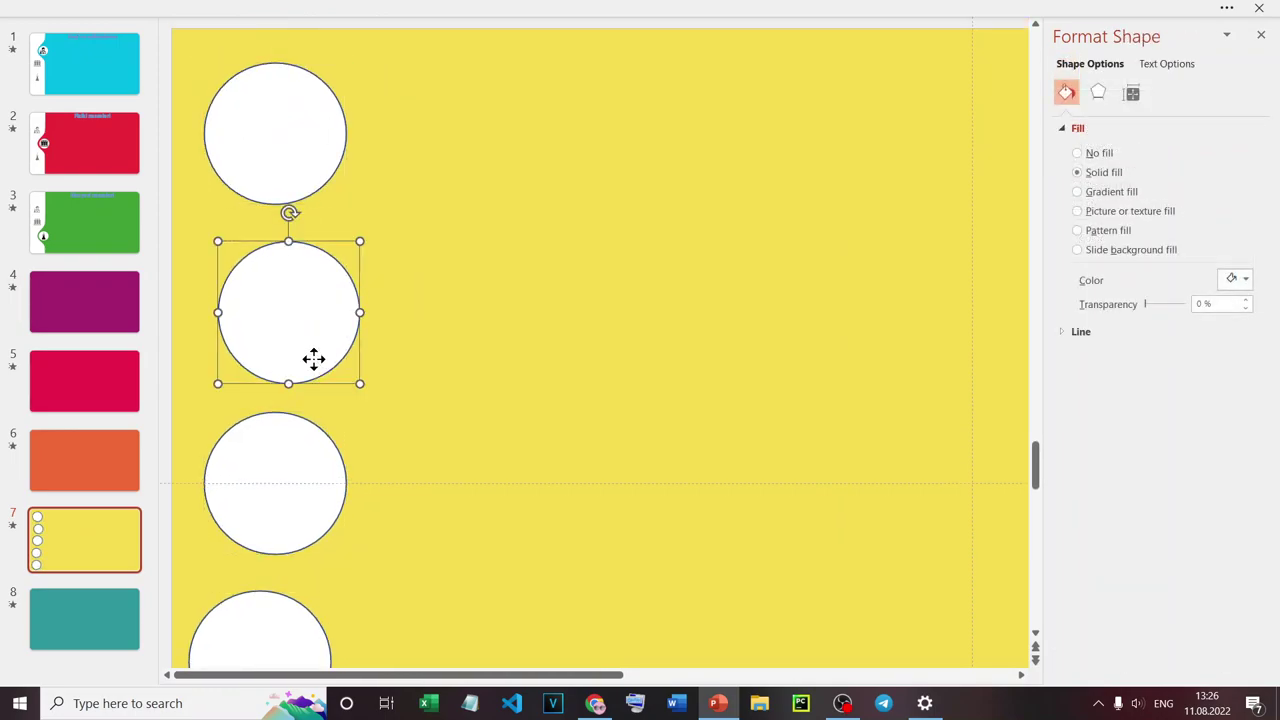
Line up the second, third and fourth circles under the top one with equal spacing.
drag(314, 357, 297, 360)
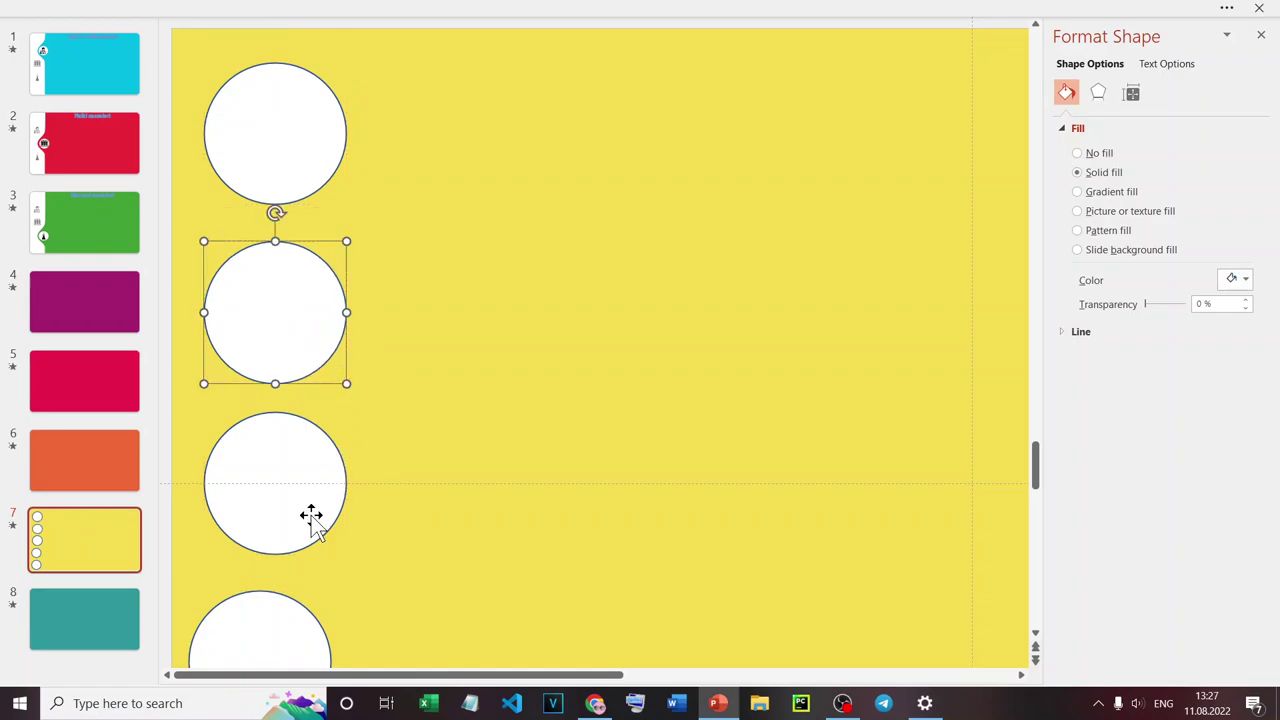
mouse_move(309, 514)
mouse_down()
mouse_move(302, 506)
mouse_move(305, 522)
mouse_up()
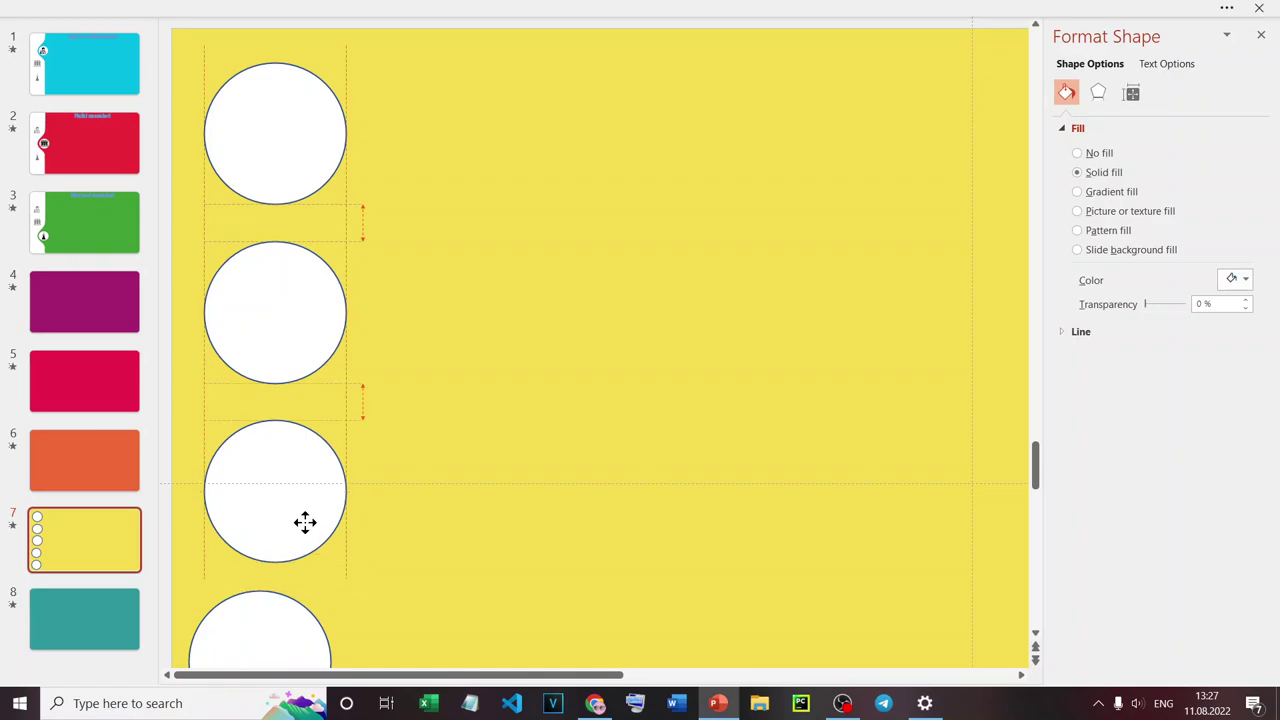
drag(305, 522, 306, 523)
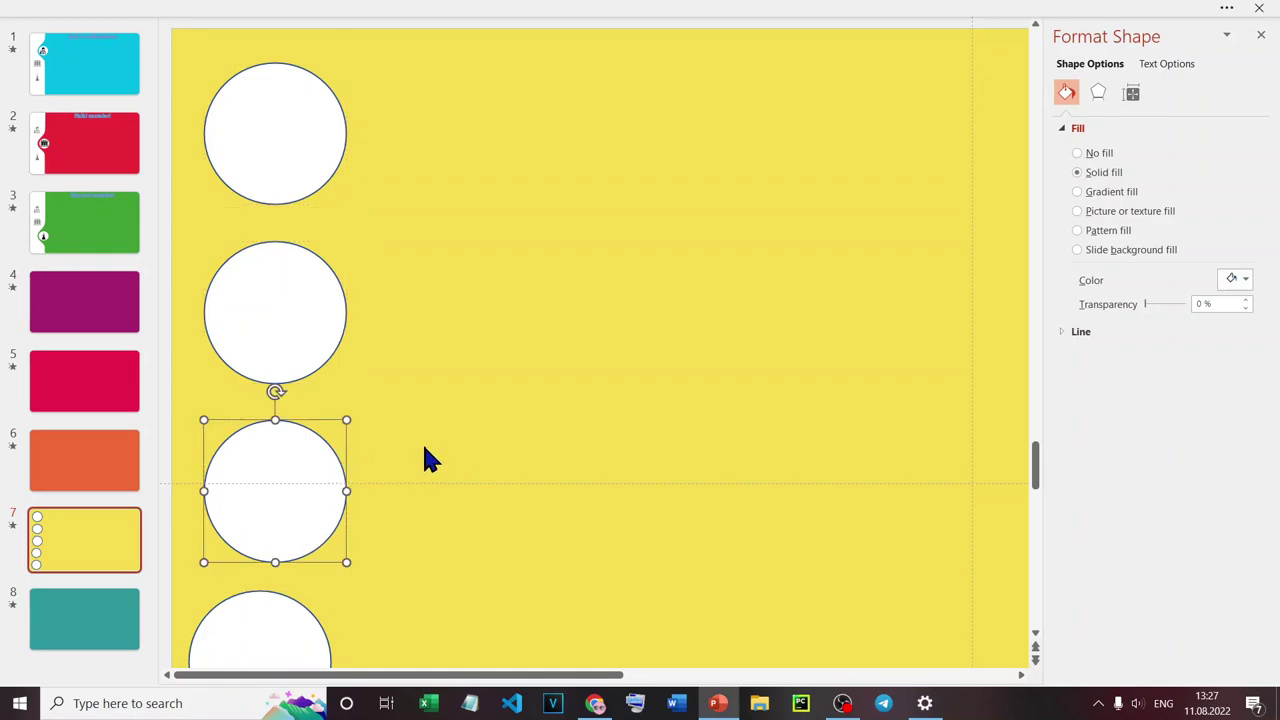
ctrl+scroll(422, 442, down, 3)
drag(240, 471, 254, 480)
scroll(357, 517, down, 1)
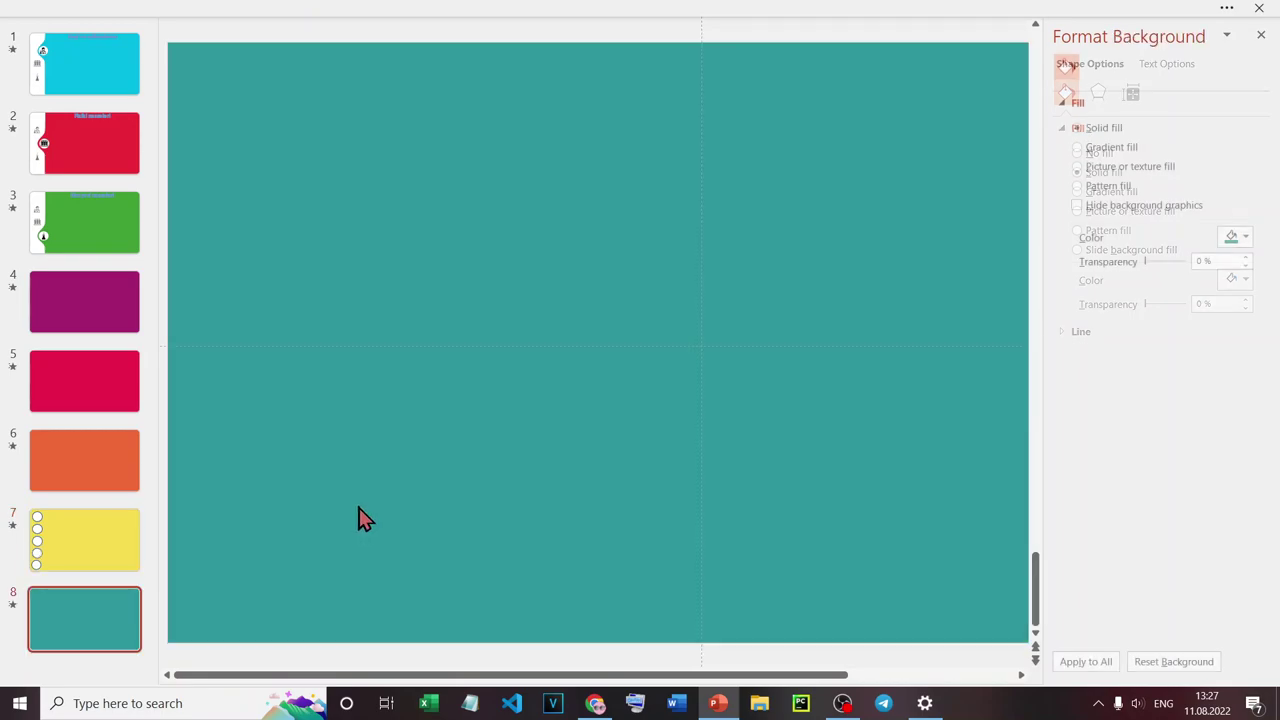
click(80, 510)
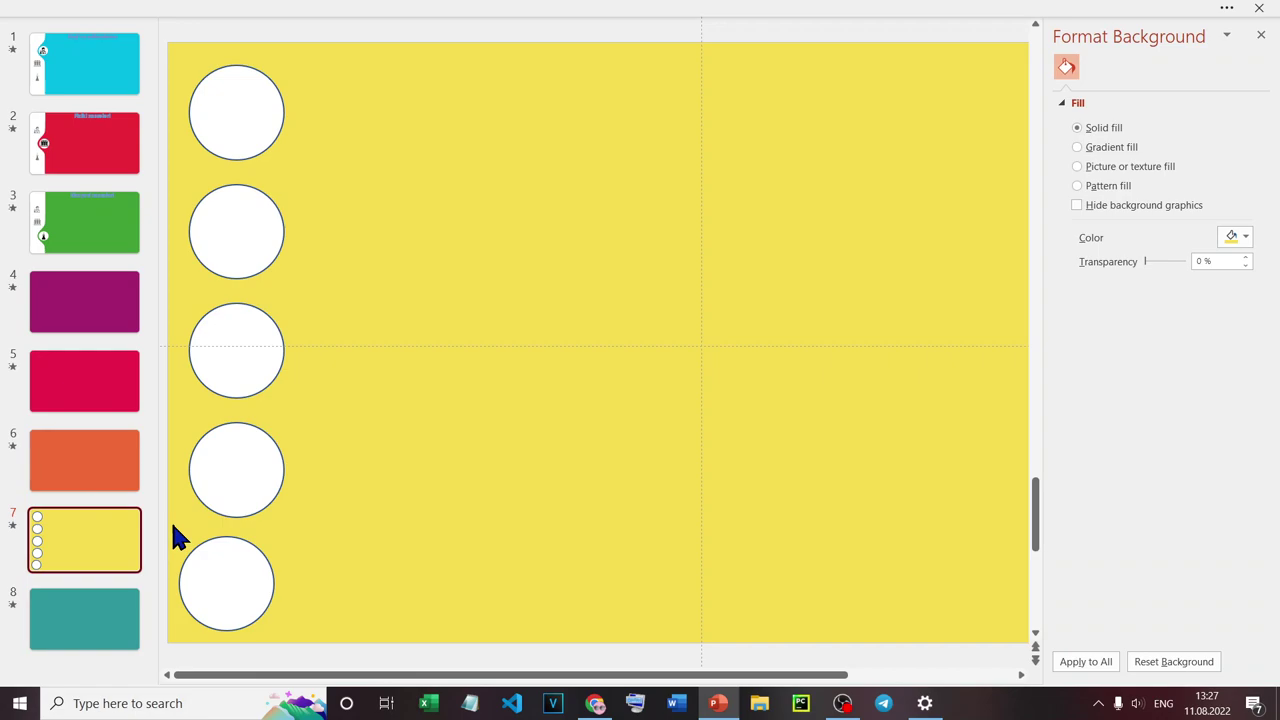
click(232, 485)
drag(231, 483, 237, 487)
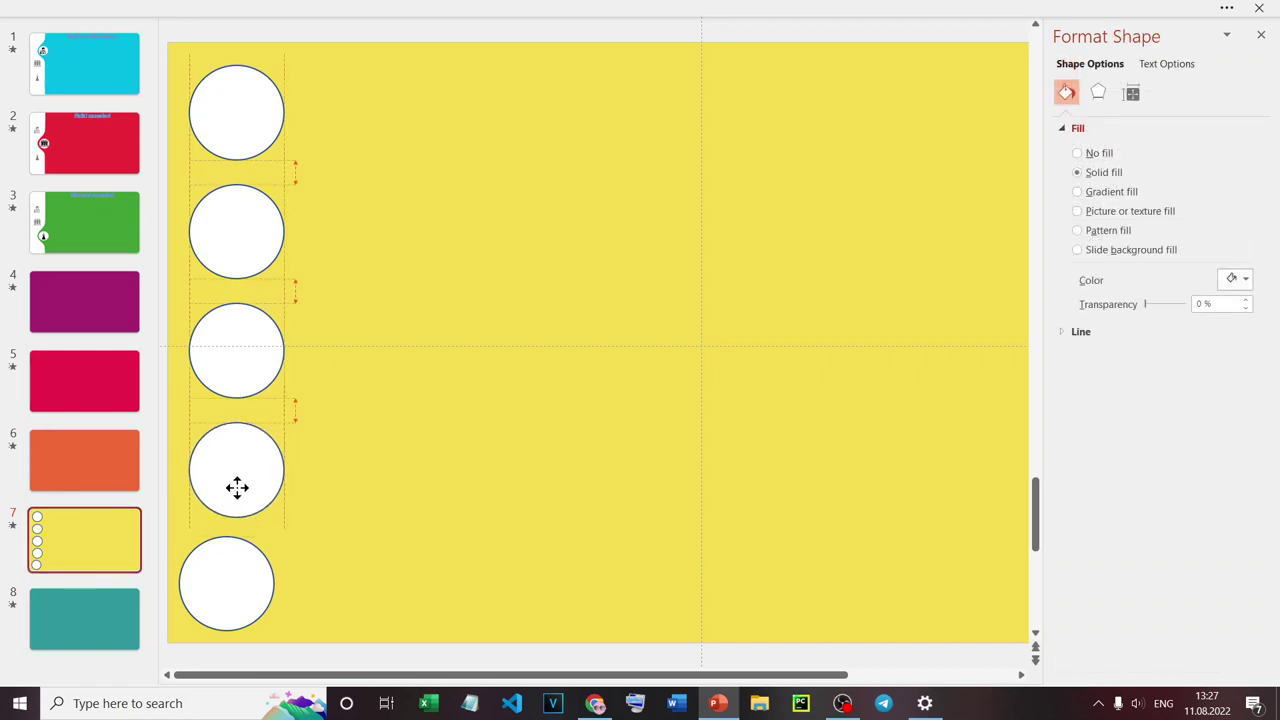
Align the fifth circle below the others, select all five, and restore the ribbon.
drag(243, 600, 251, 602)
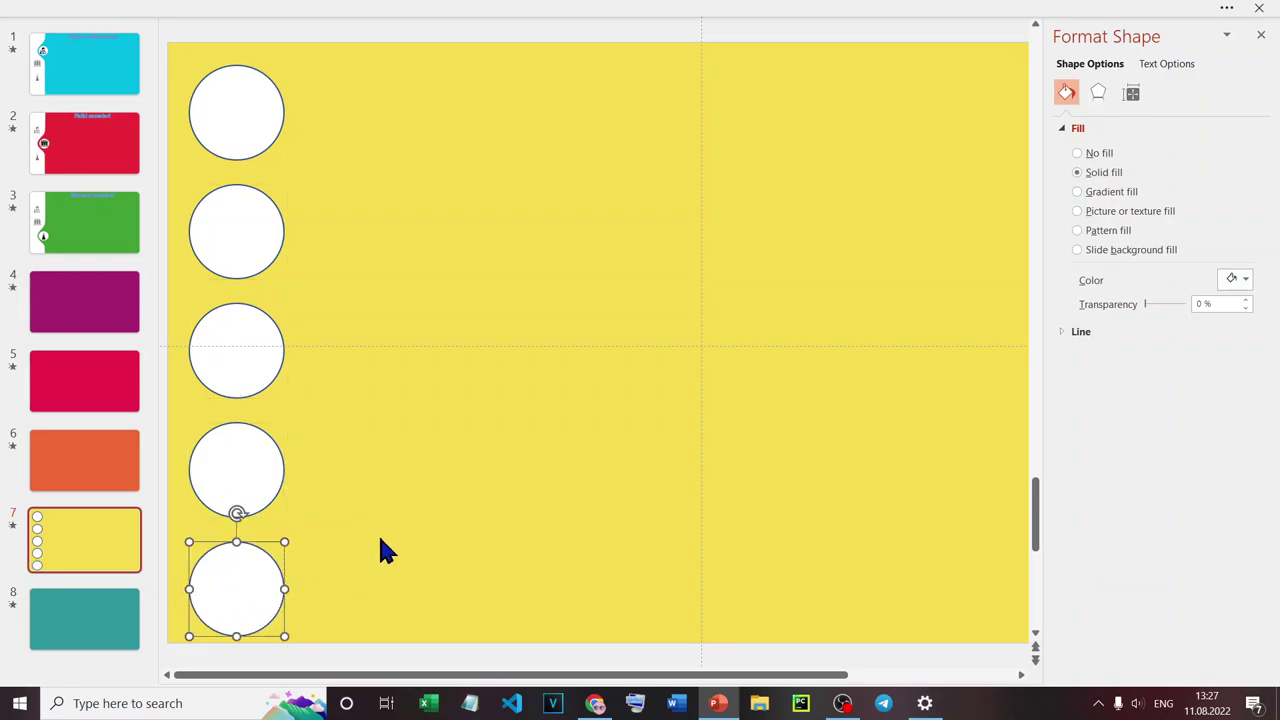
ctrl+scroll(376, 534, down, 1)
ctrl+scroll(320, 480, down, 1)
drag(190, 122, 398, 604)
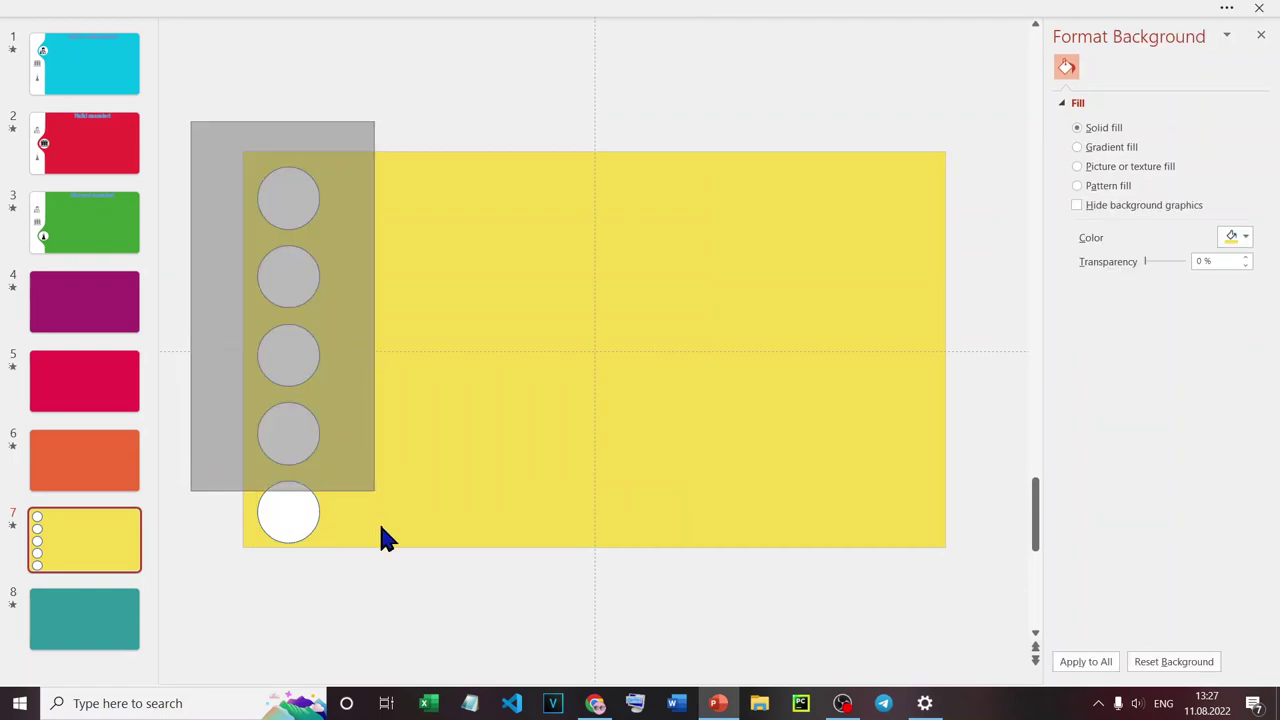
key(ctrl+F1)
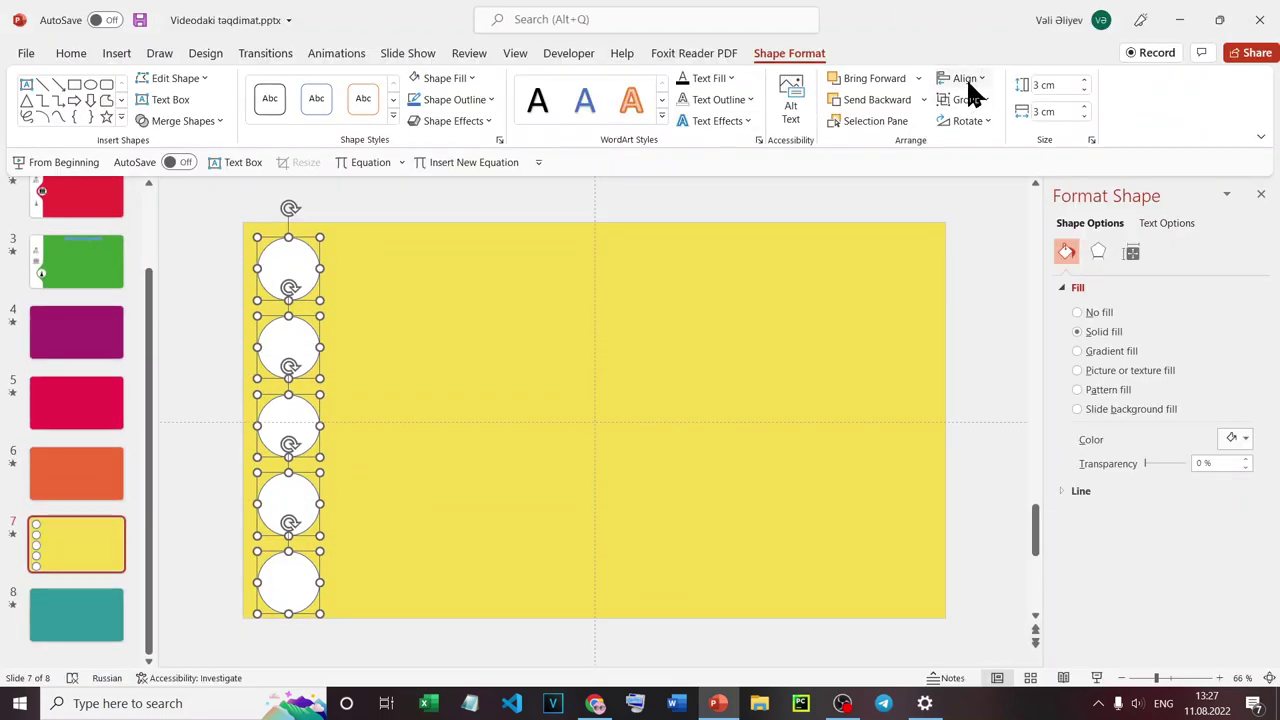
Centre-align the five circles horizontally in their column.
click(966, 78)
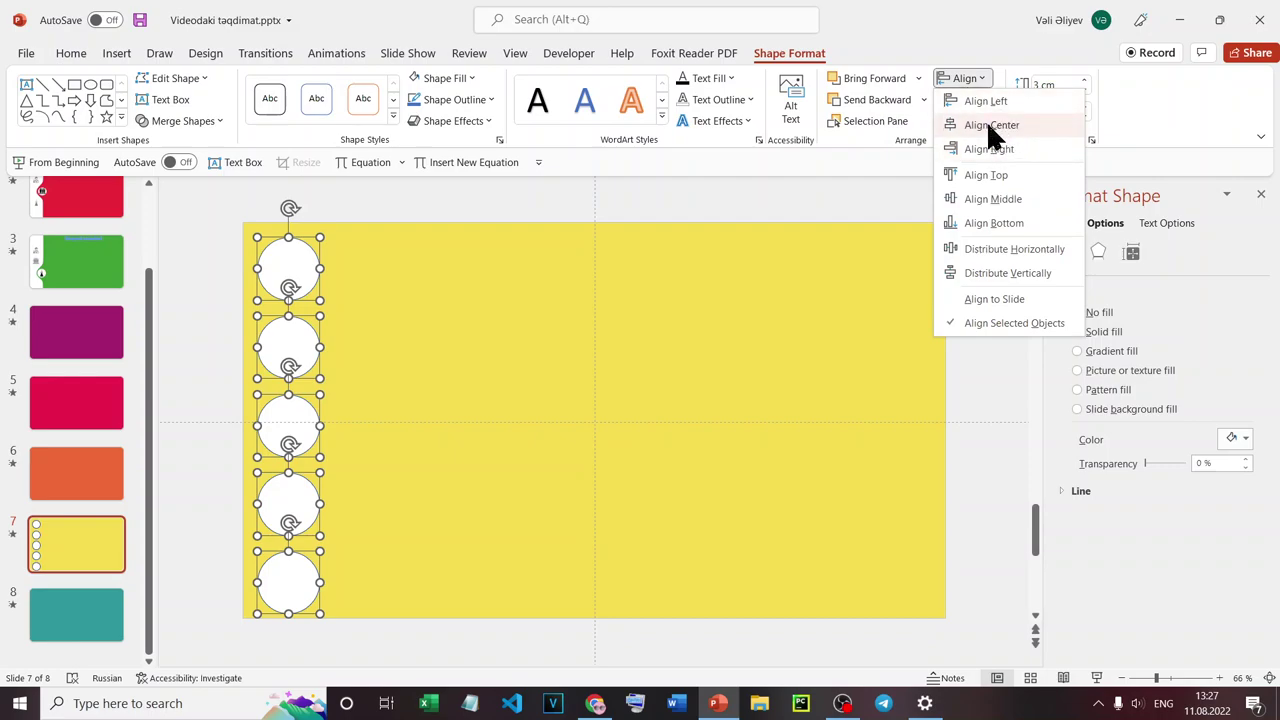
click(986, 120)
click(215, 312)
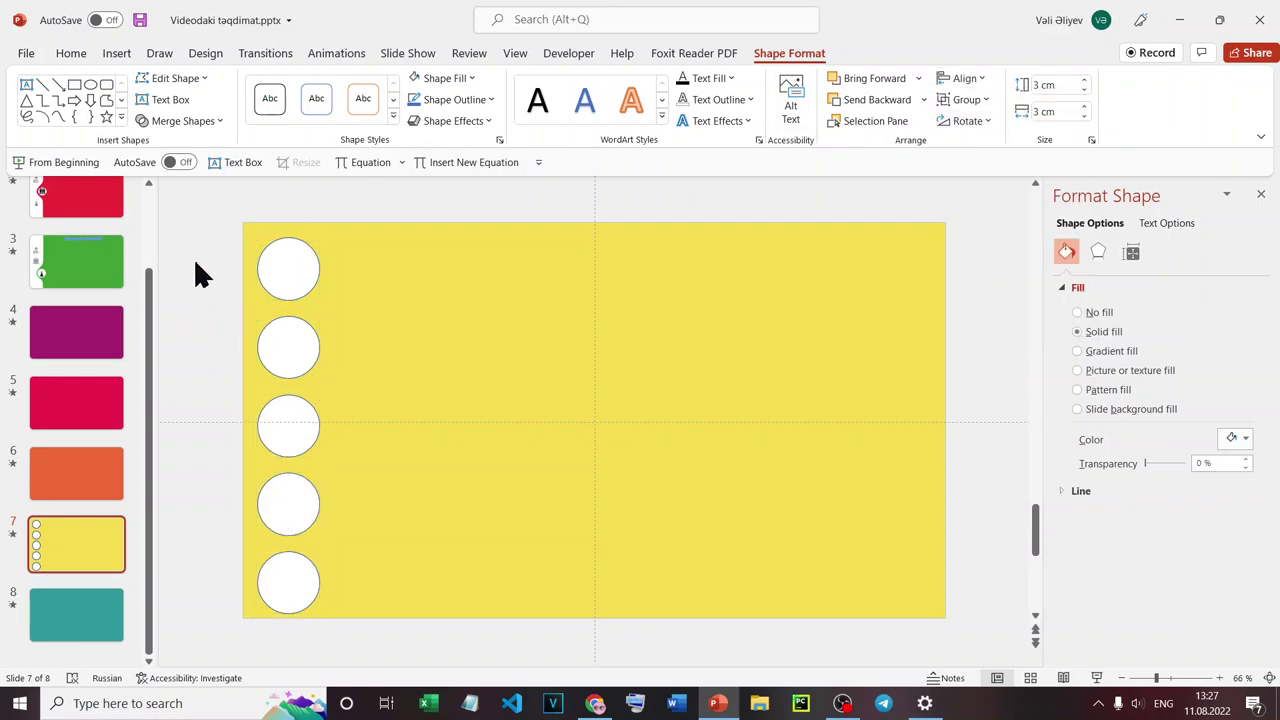
Give all five circles No Outline from Shape Format.
drag(210, 194, 388, 630)
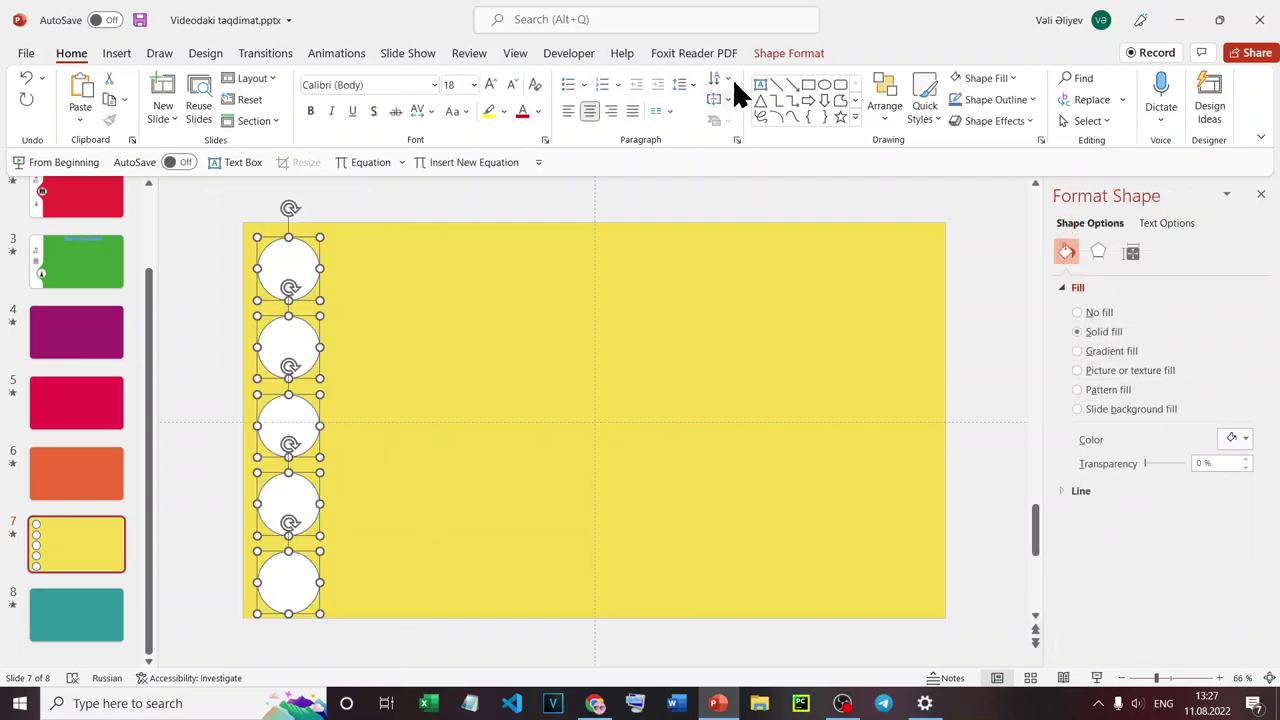
click(795, 56)
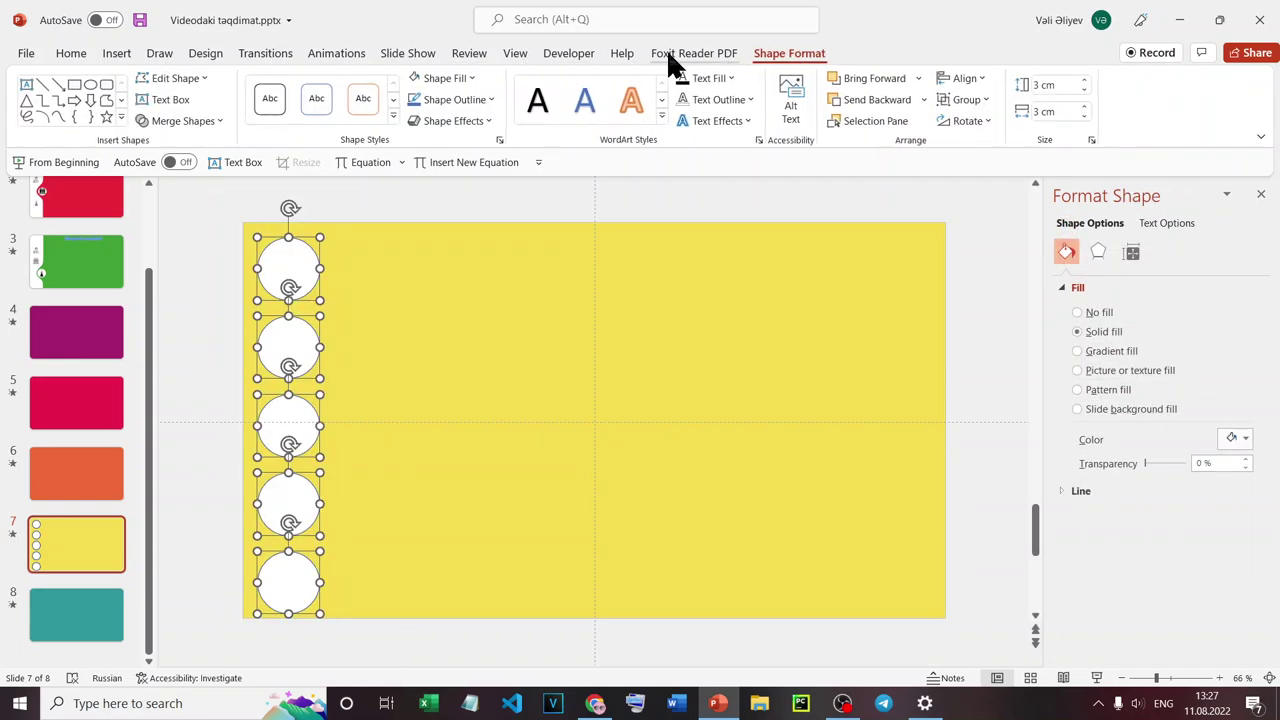
click(476, 106)
click(479, 323)
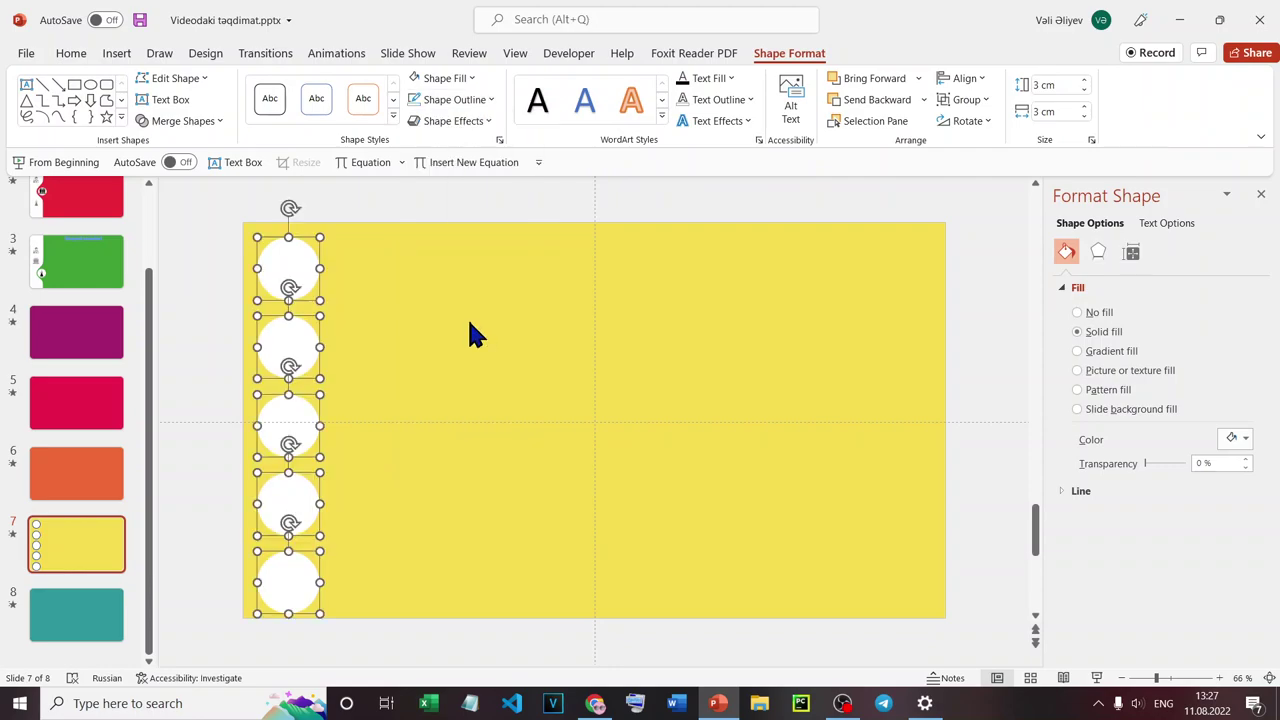
click(214, 212)
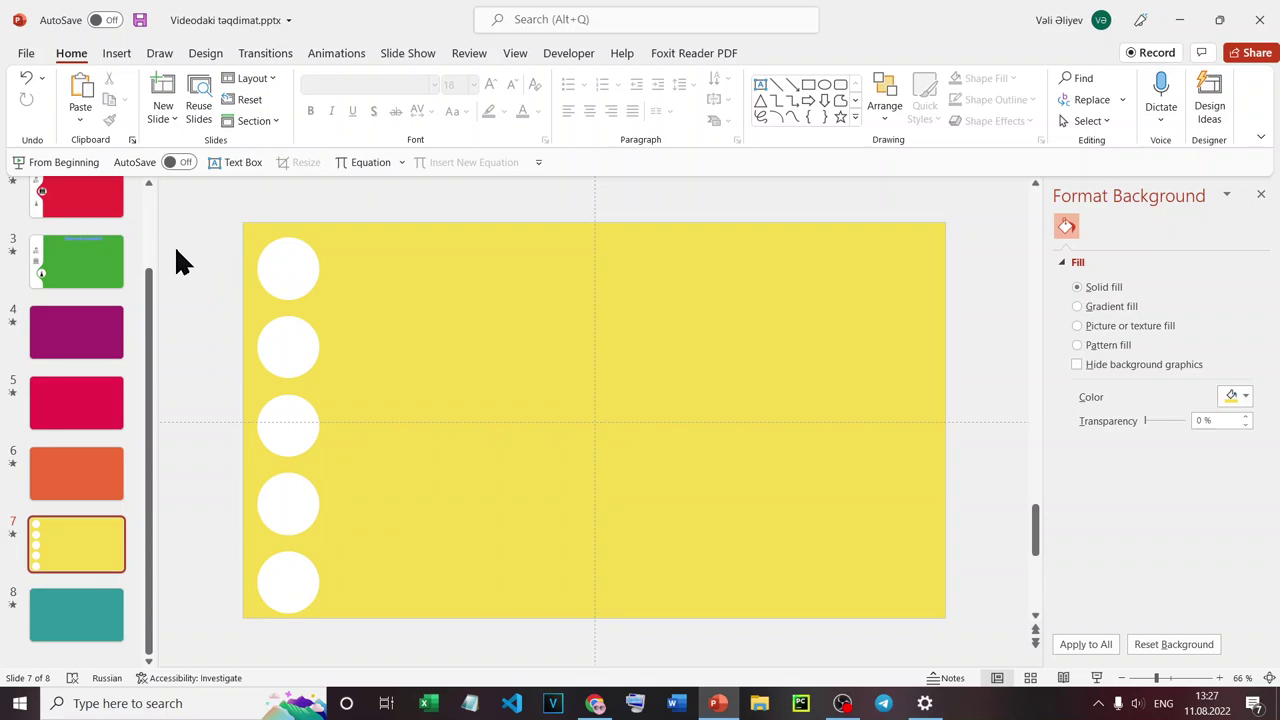
Group the five circles, shift the group slightly left, and glance at slide 2 before returning.
drag(182, 198, 431, 626)
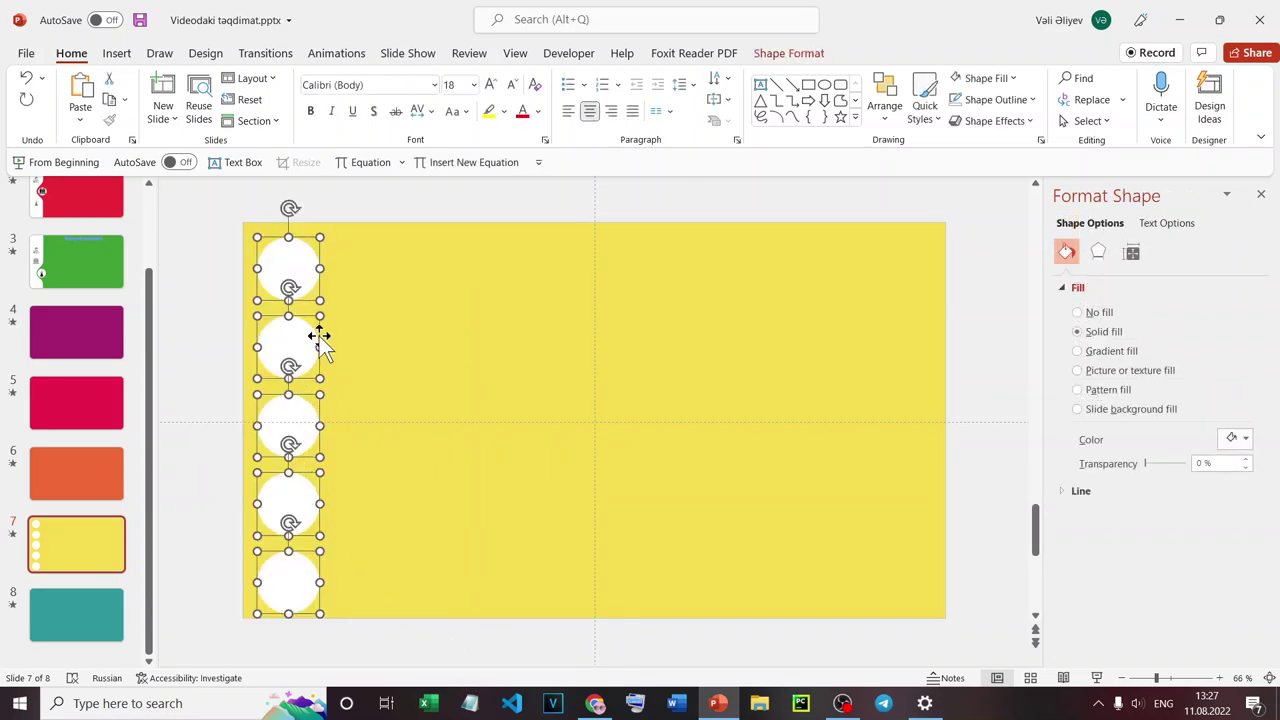
right_click(304, 331)
mouse_move(371, 446)
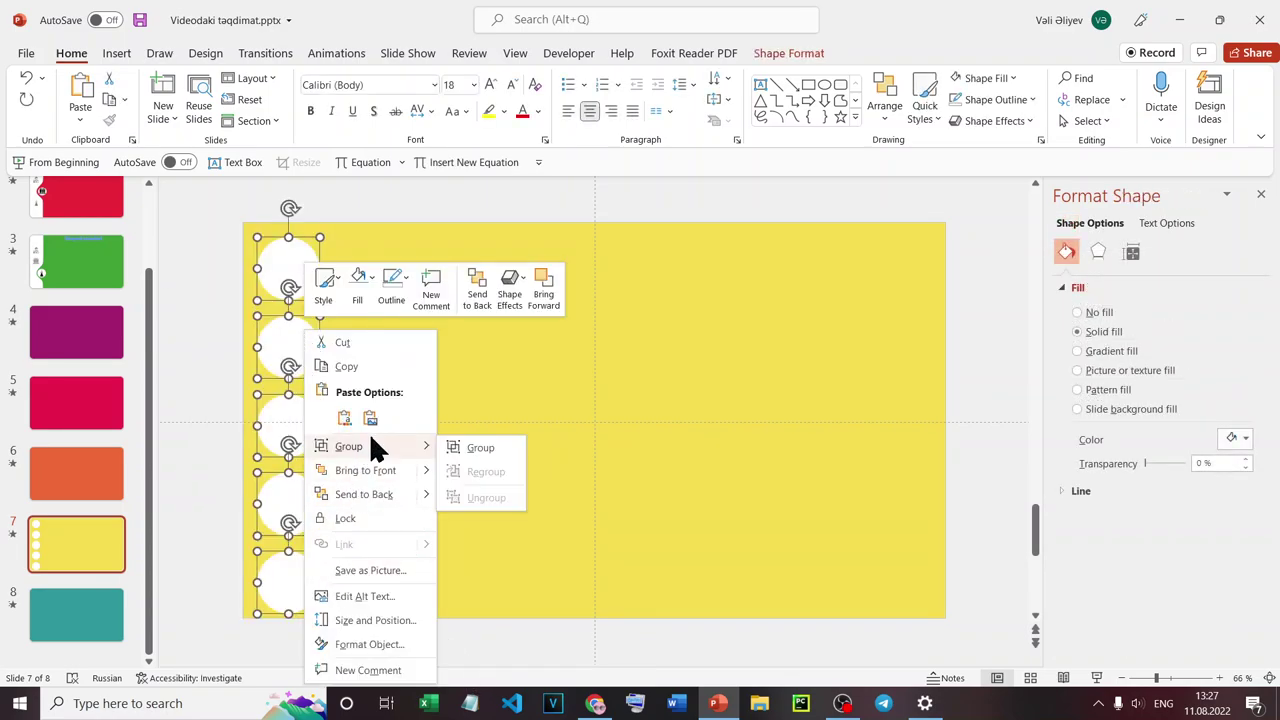
click(497, 456)
click(228, 334)
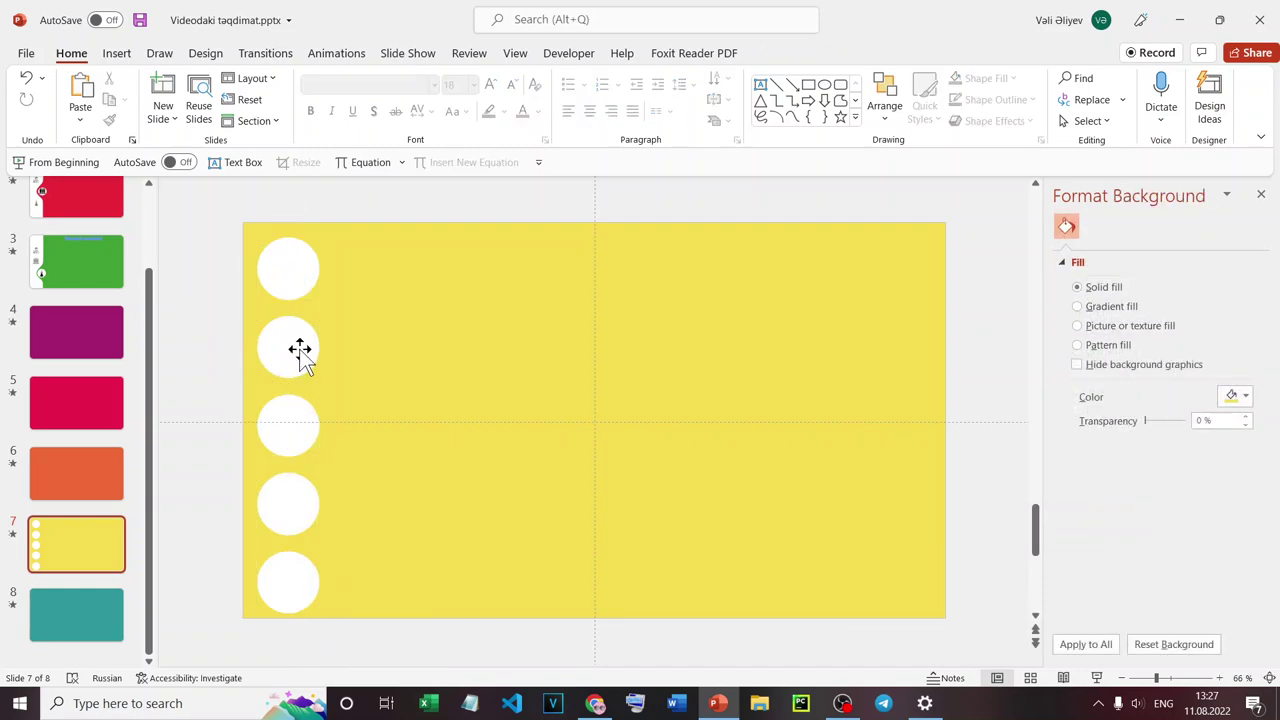
drag(298, 347, 259, 341)
click(187, 340)
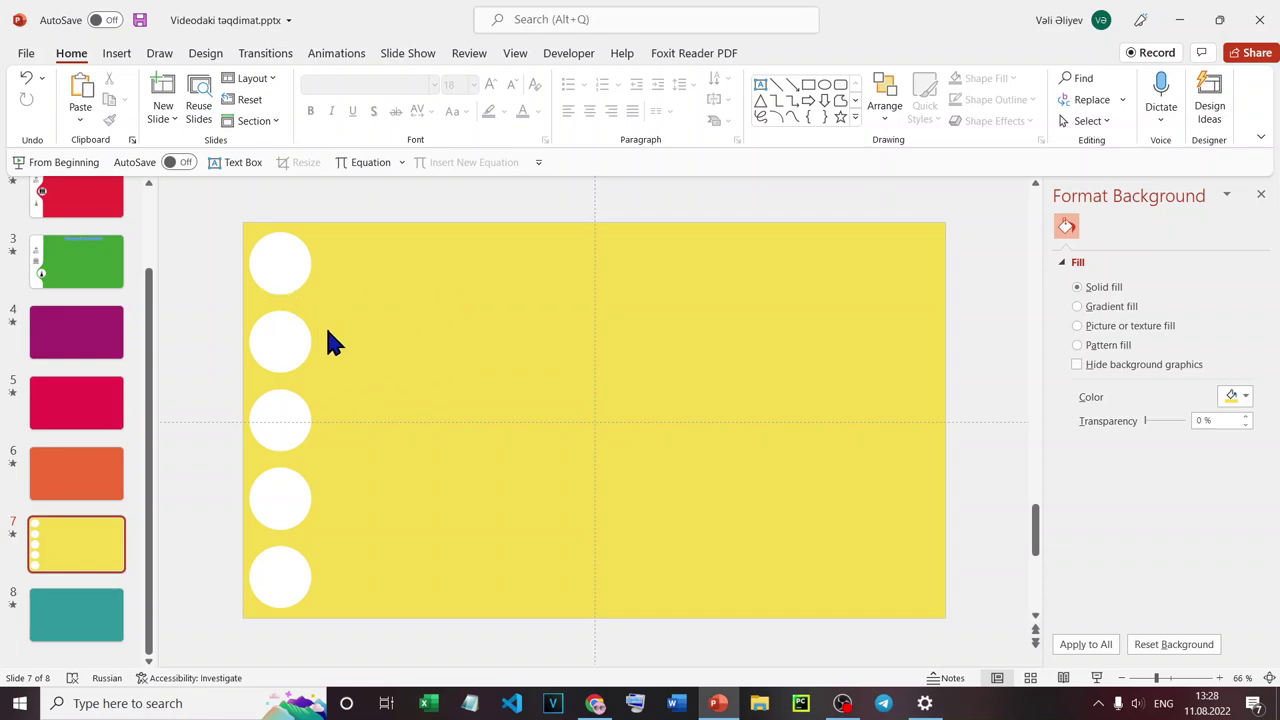
click(70, 212)
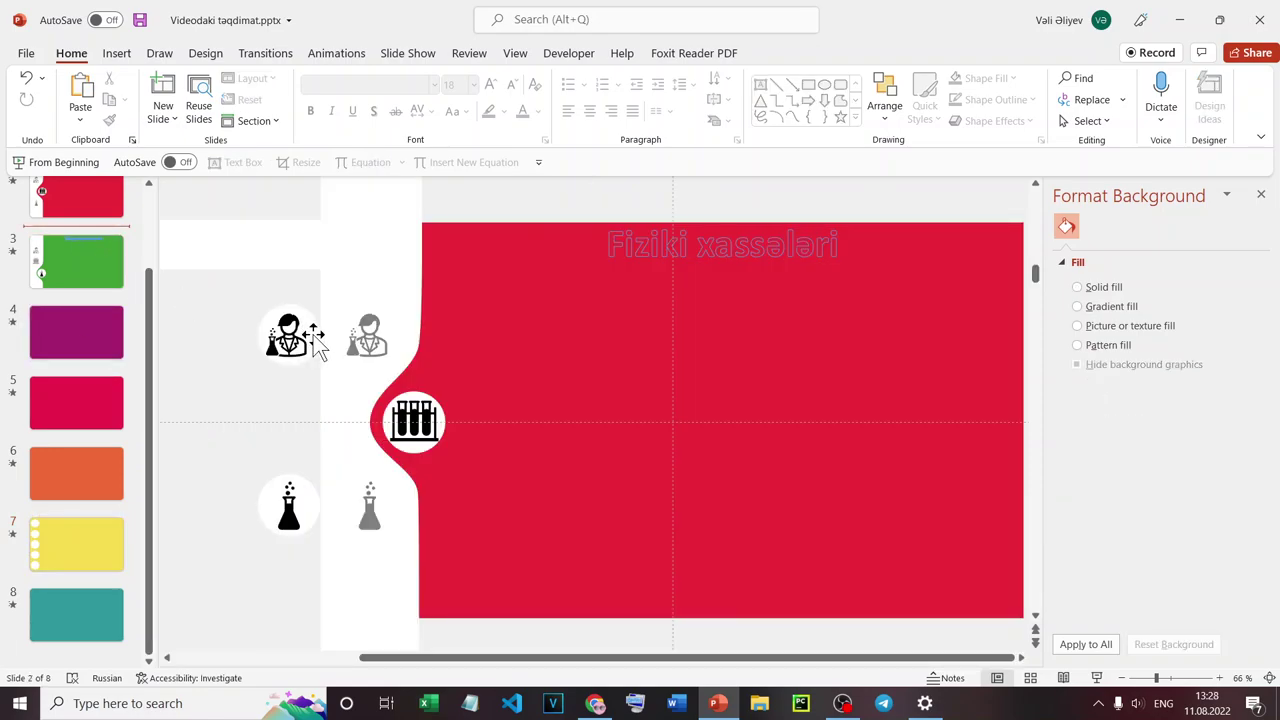
click(88, 550)
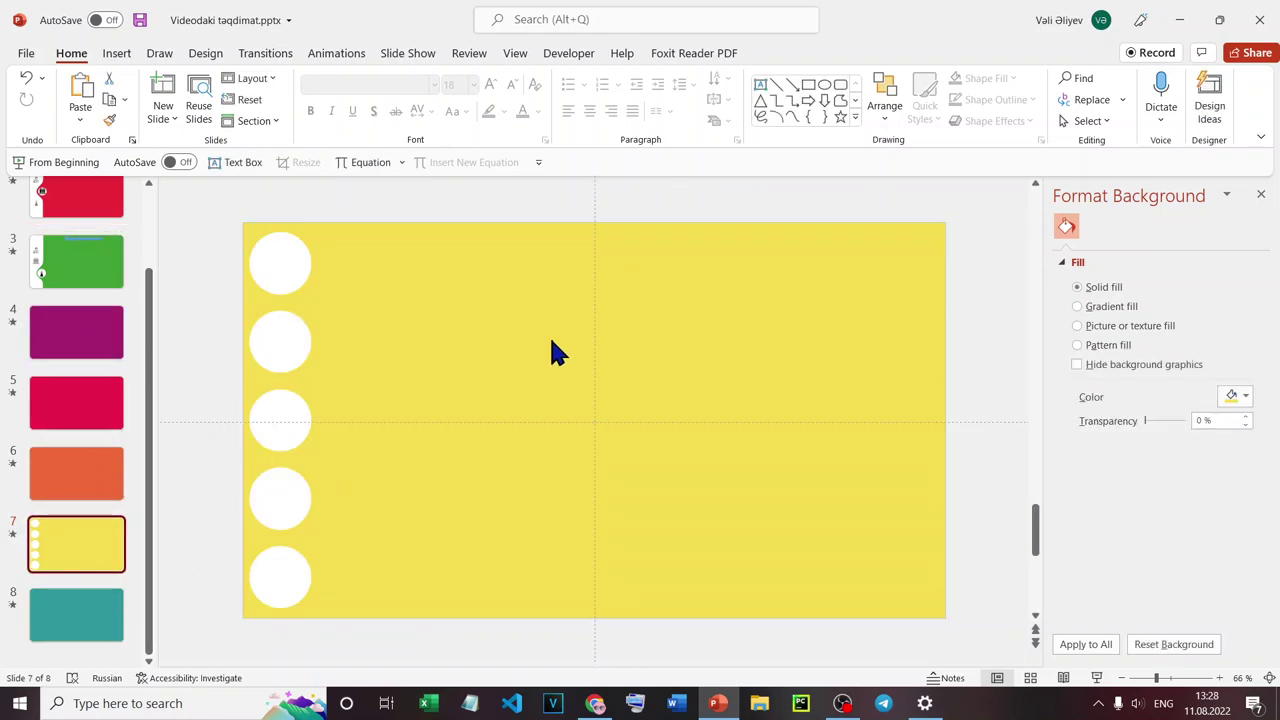
Search icons for 'scien' and insert mitochondrion, Newton's cradle, beaker, atom-head and atom-monitor icons.
click(122, 52)
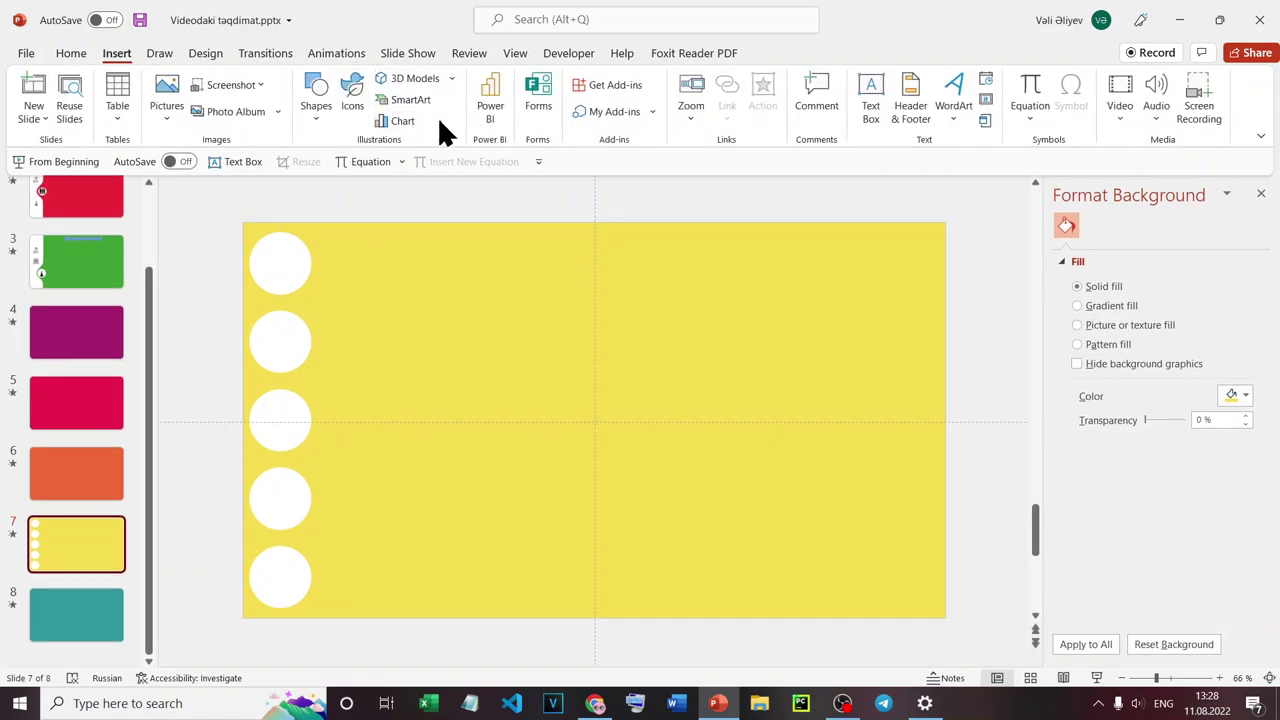
click(352, 100)
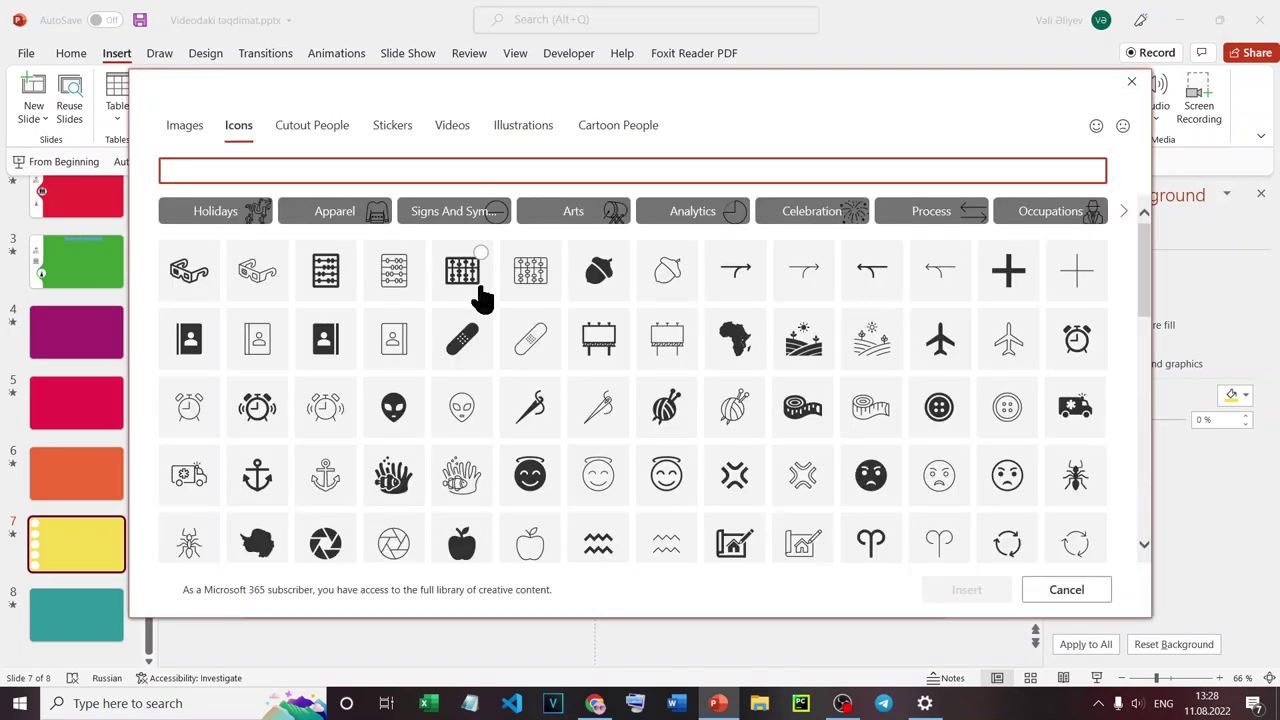
text(sci)
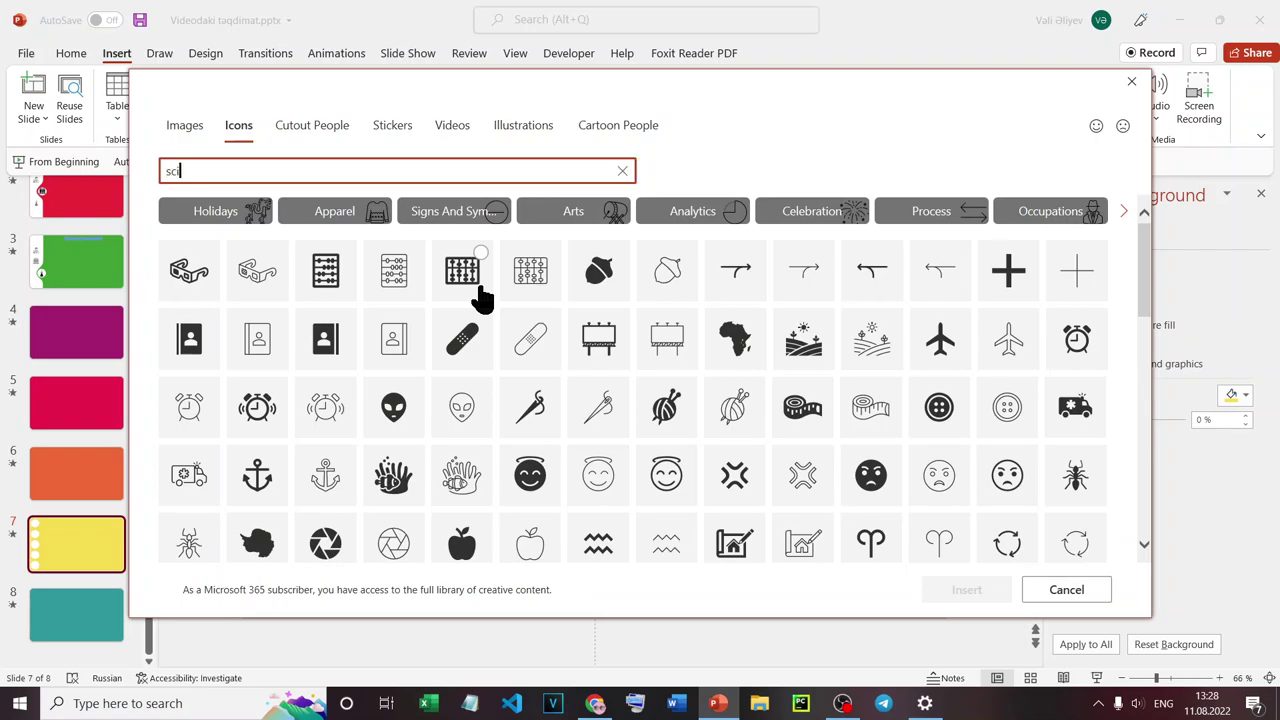
text(ence)
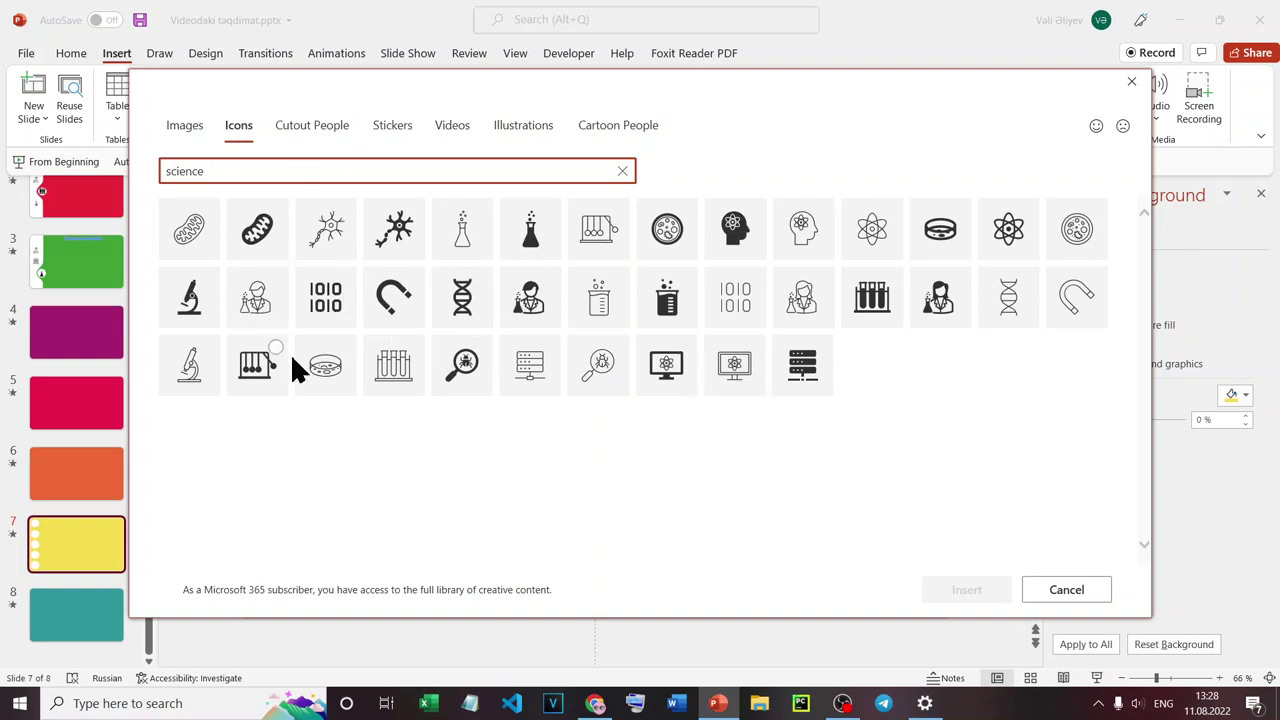
click(232, 240)
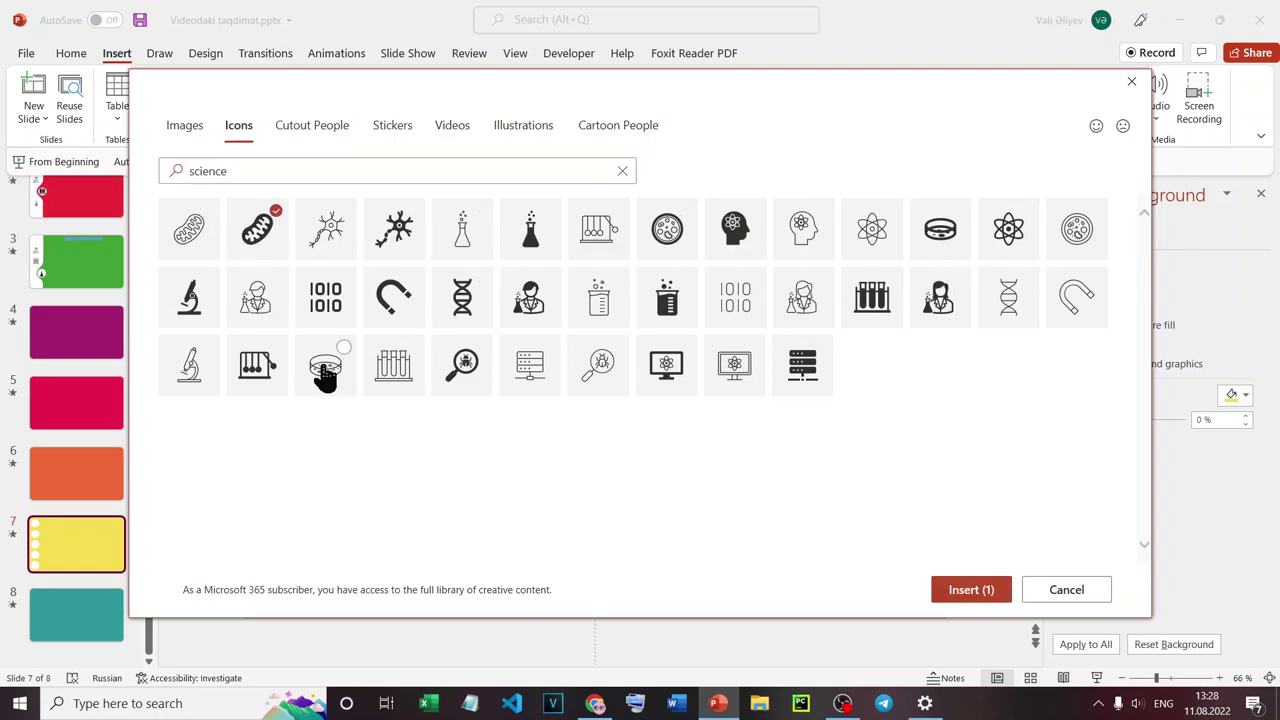
click(260, 375)
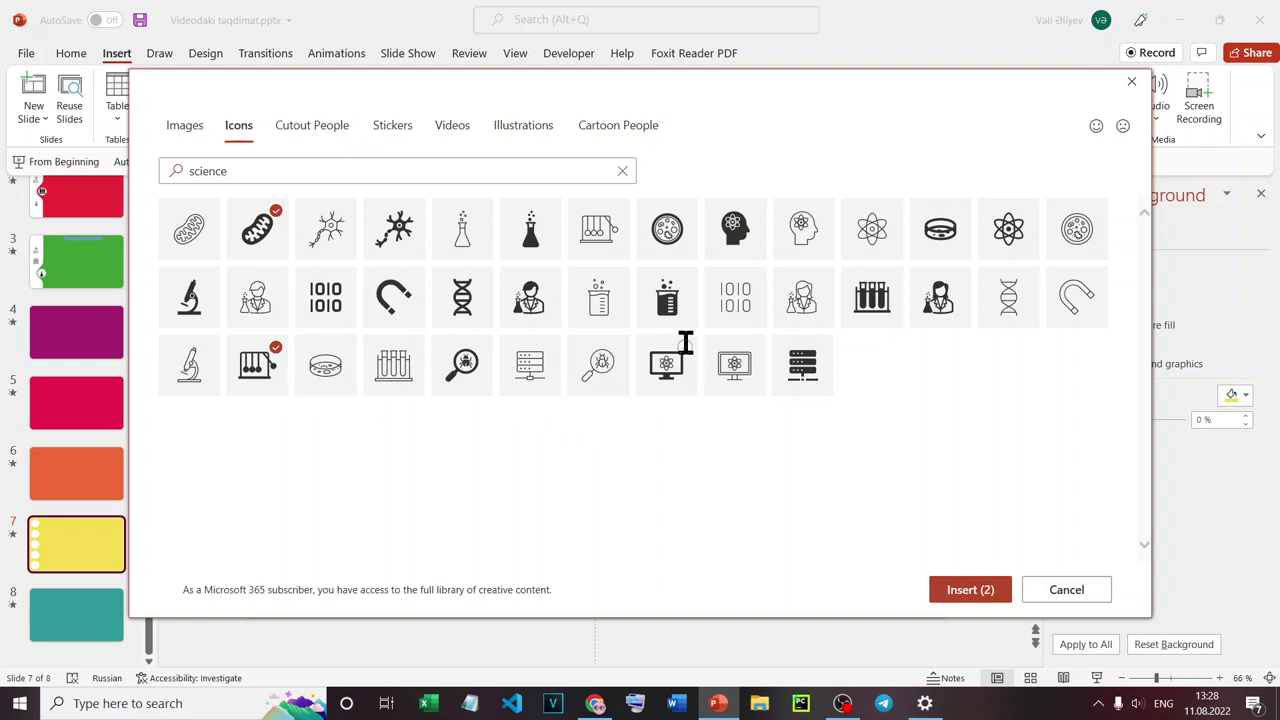
click(667, 300)
click(743, 248)
click(666, 368)
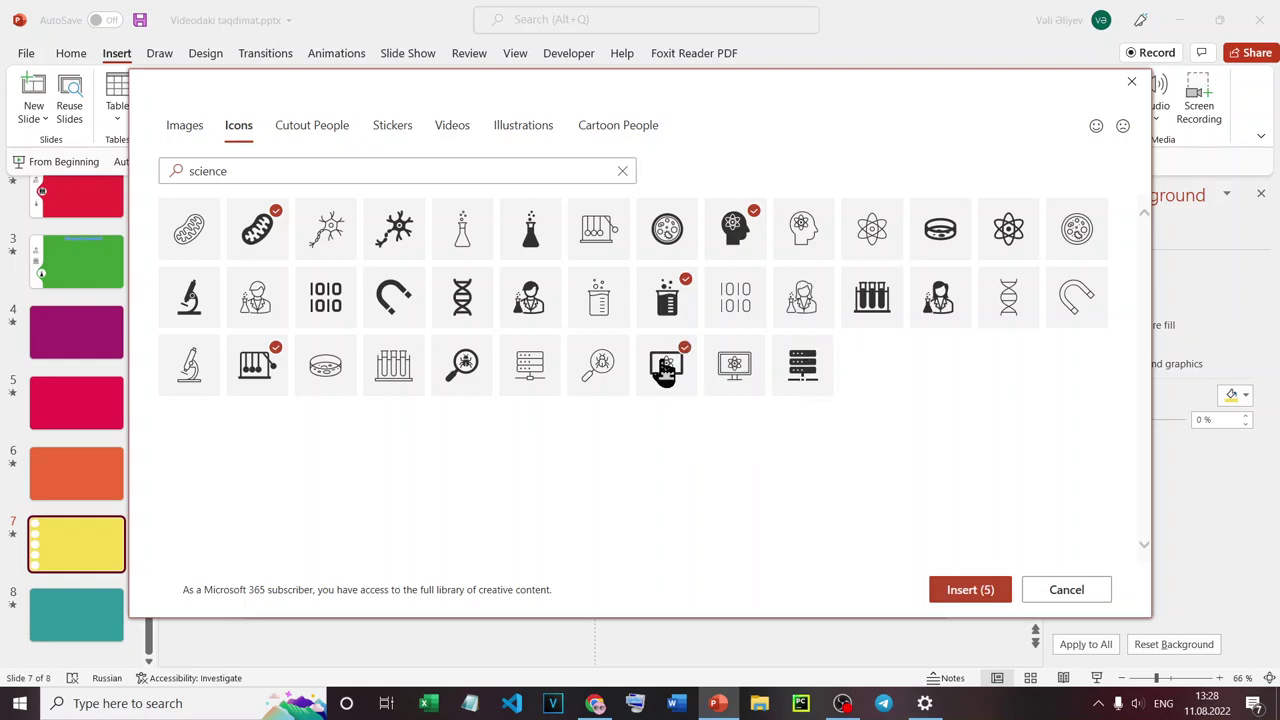
click(985, 597)
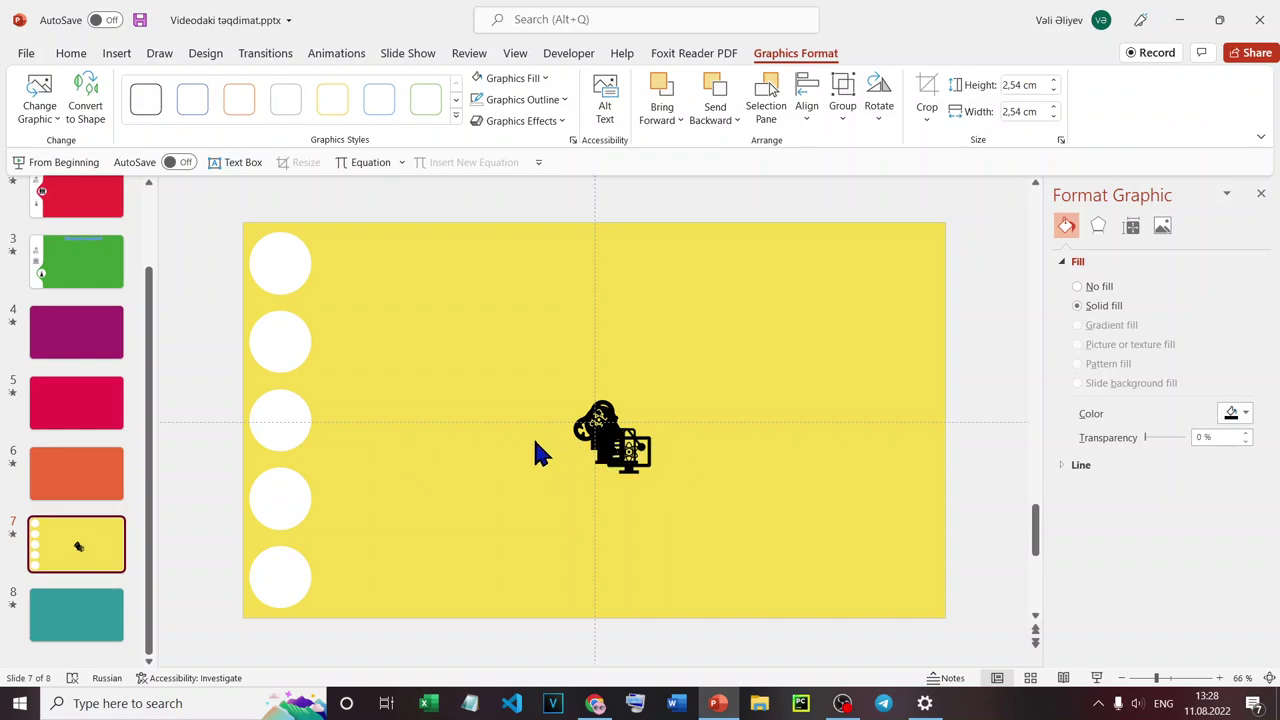
Pull the five stacked icons apart beside the circle column.
drag(607, 455, 386, 303)
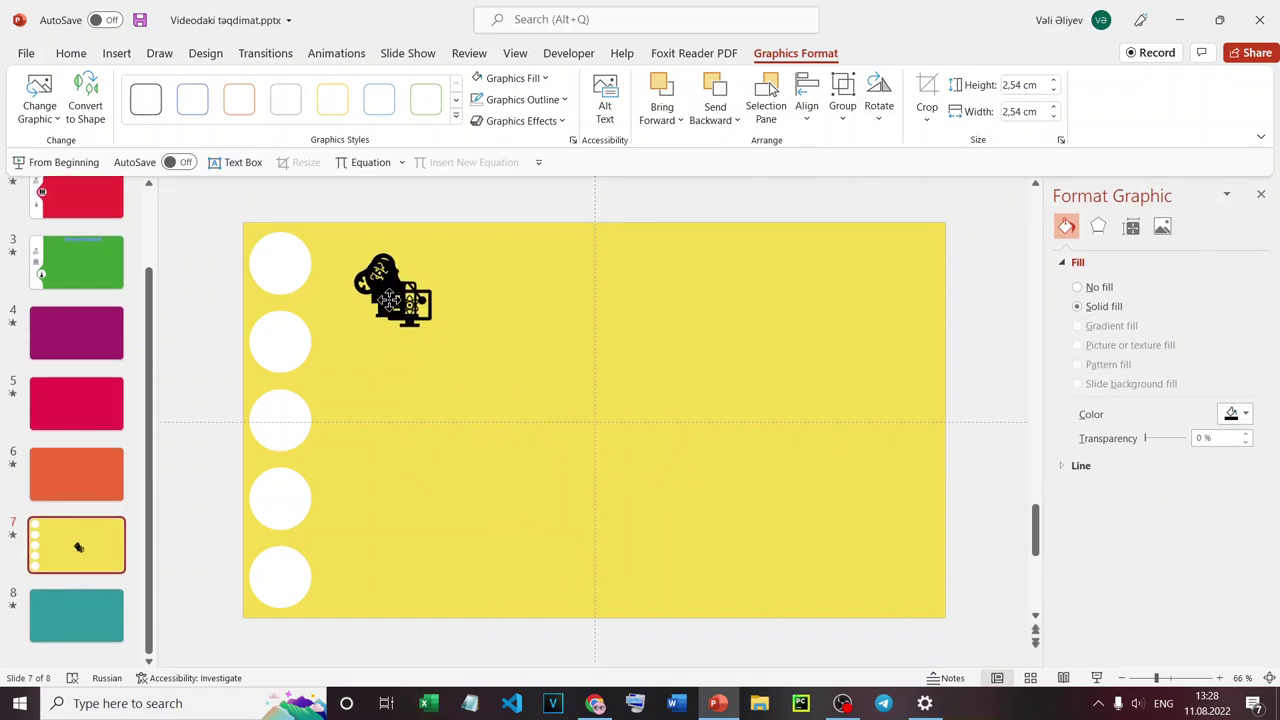
click(460, 375)
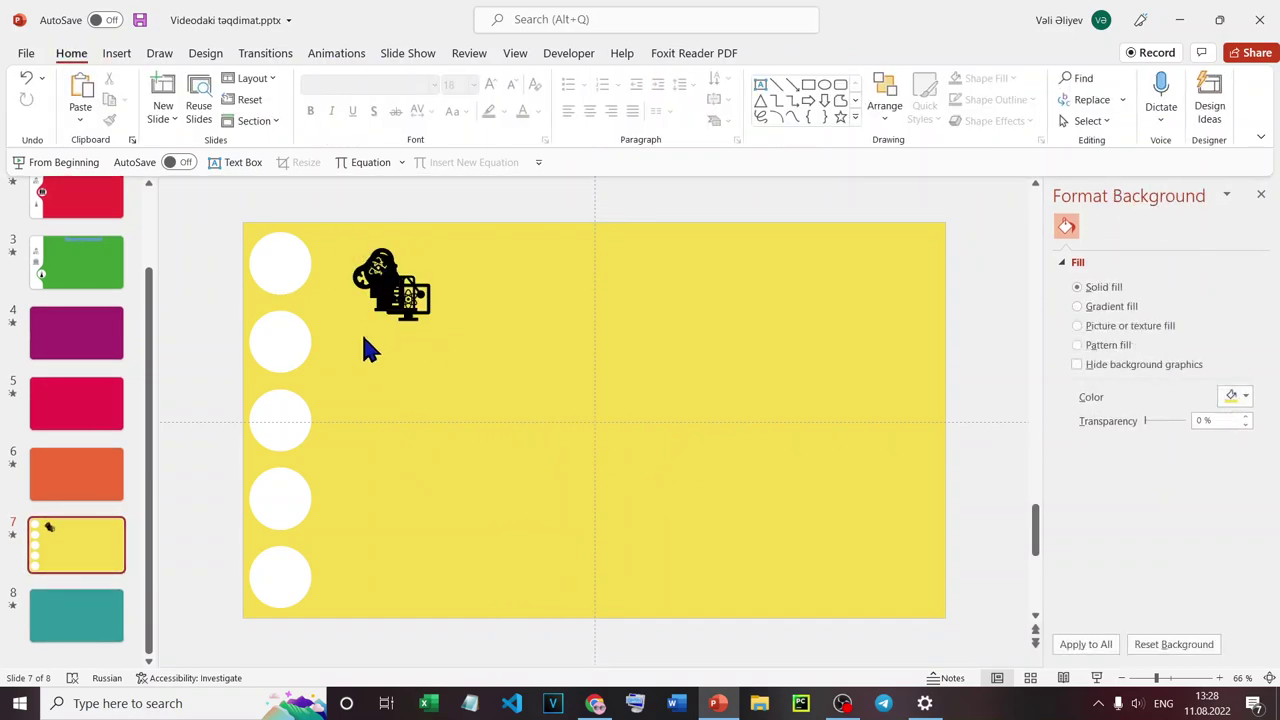
drag(409, 300, 401, 547)
click(390, 285)
mouse_move(392, 290)
mouse_down()
mouse_move(428, 445)
mouse_move(455, 368)
mouse_up()
drag(377, 275, 398, 365)
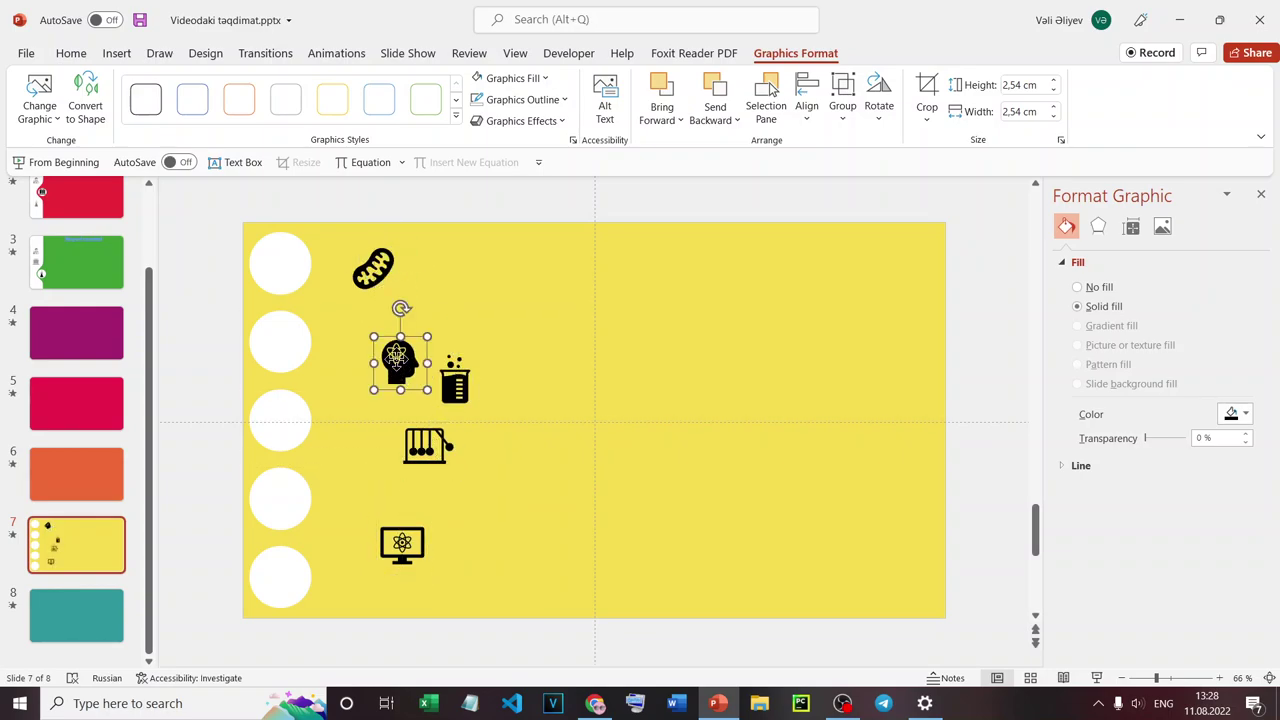
Place mitochondrion, head, beaker, Newton's cradle and monitor icons into the circles top to bottom.
drag(372, 268, 280, 262)
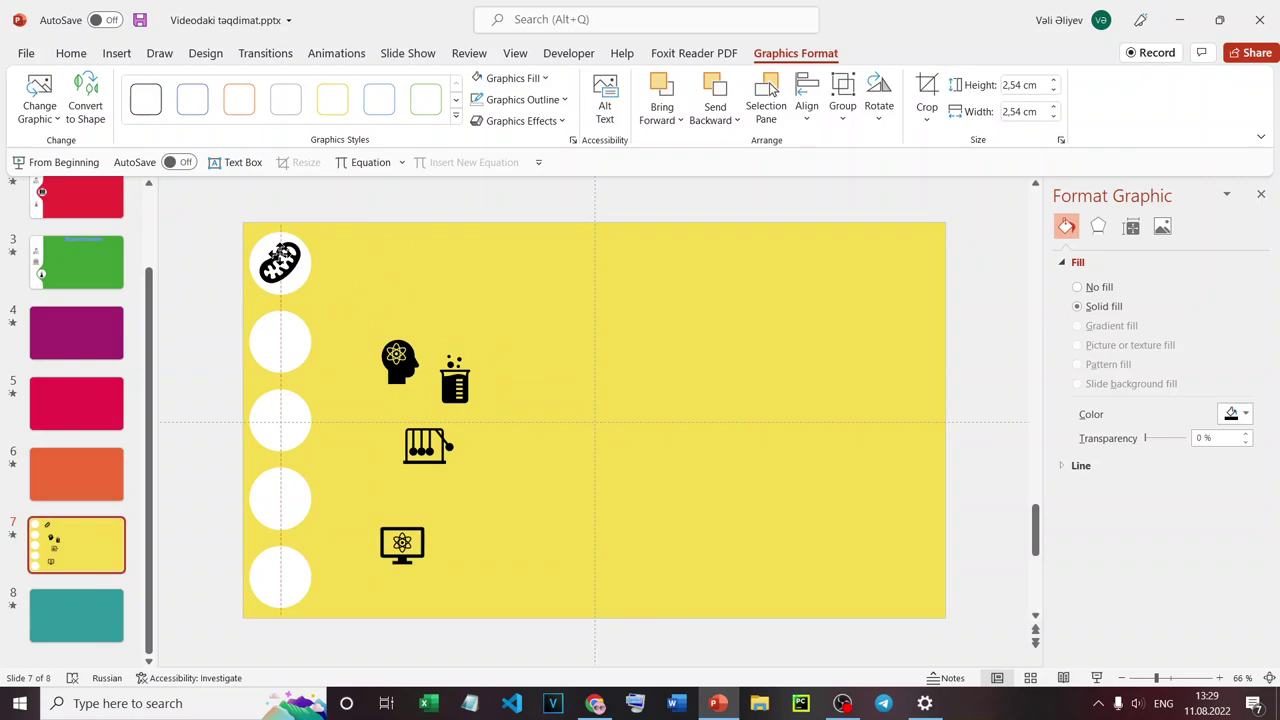
drag(398, 362, 279, 340)
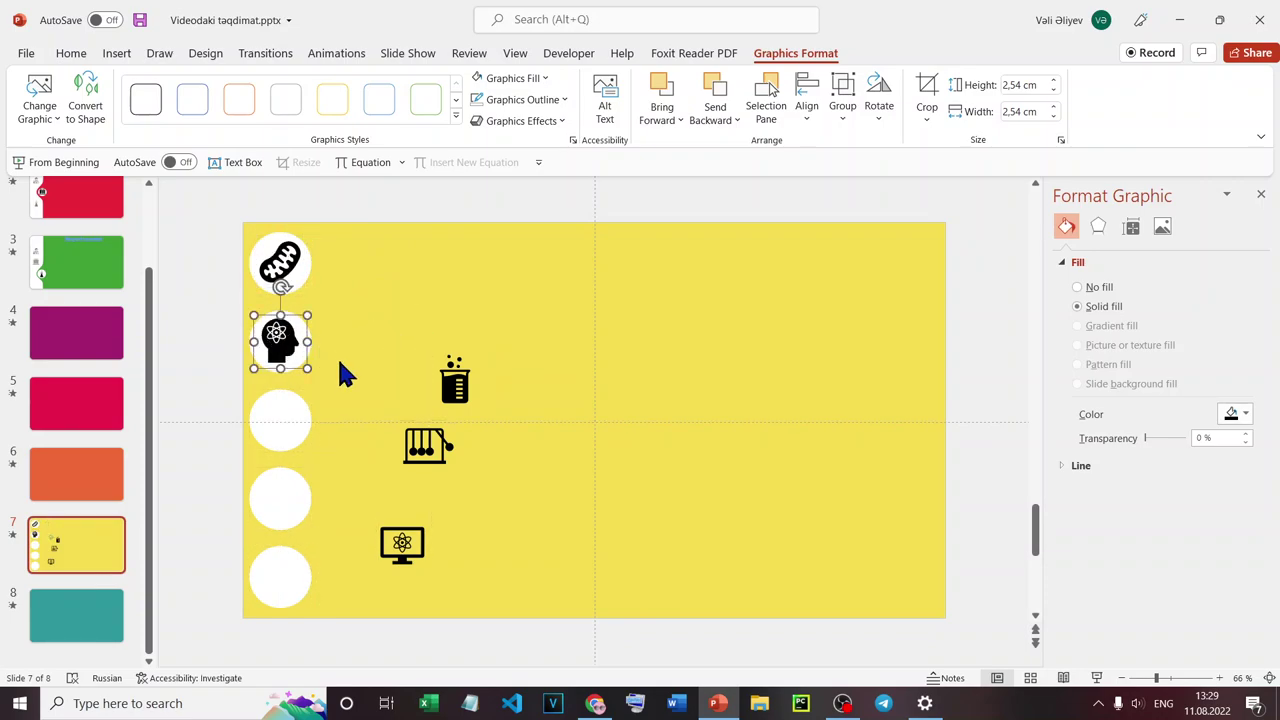
drag(456, 398, 281, 424)
drag(428, 448, 283, 505)
drag(402, 545, 279, 577)
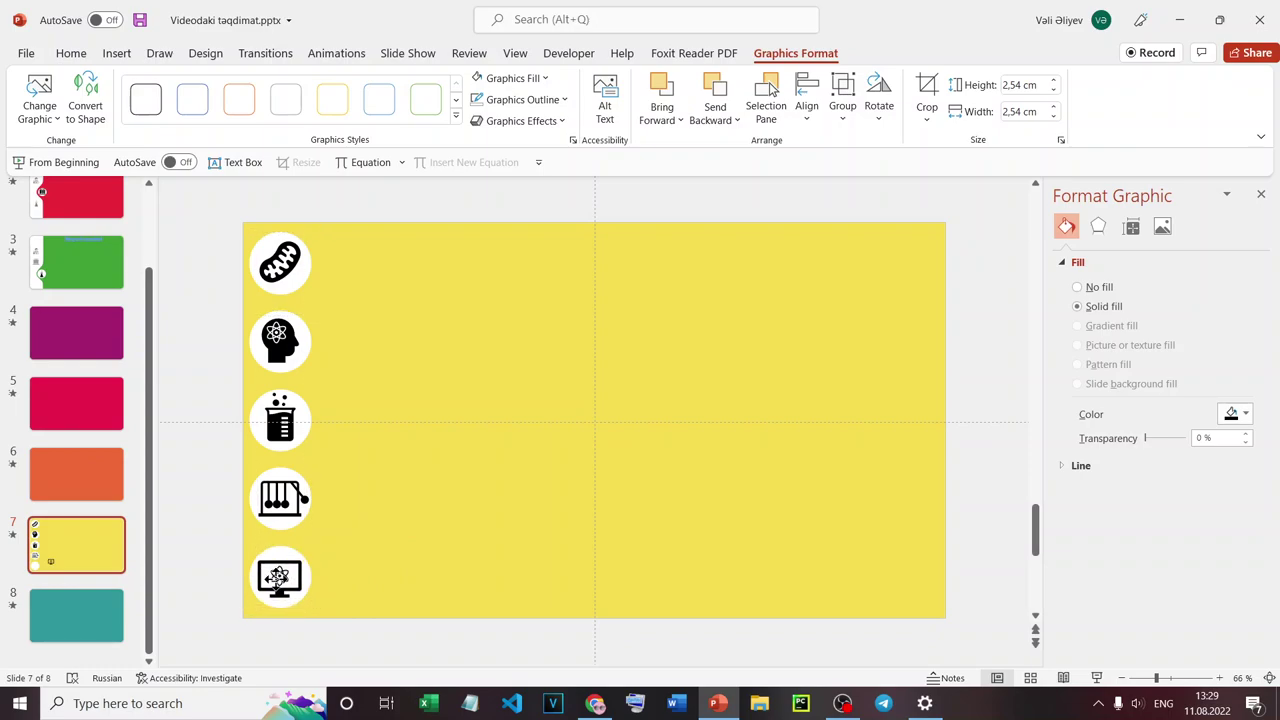
click(187, 246)
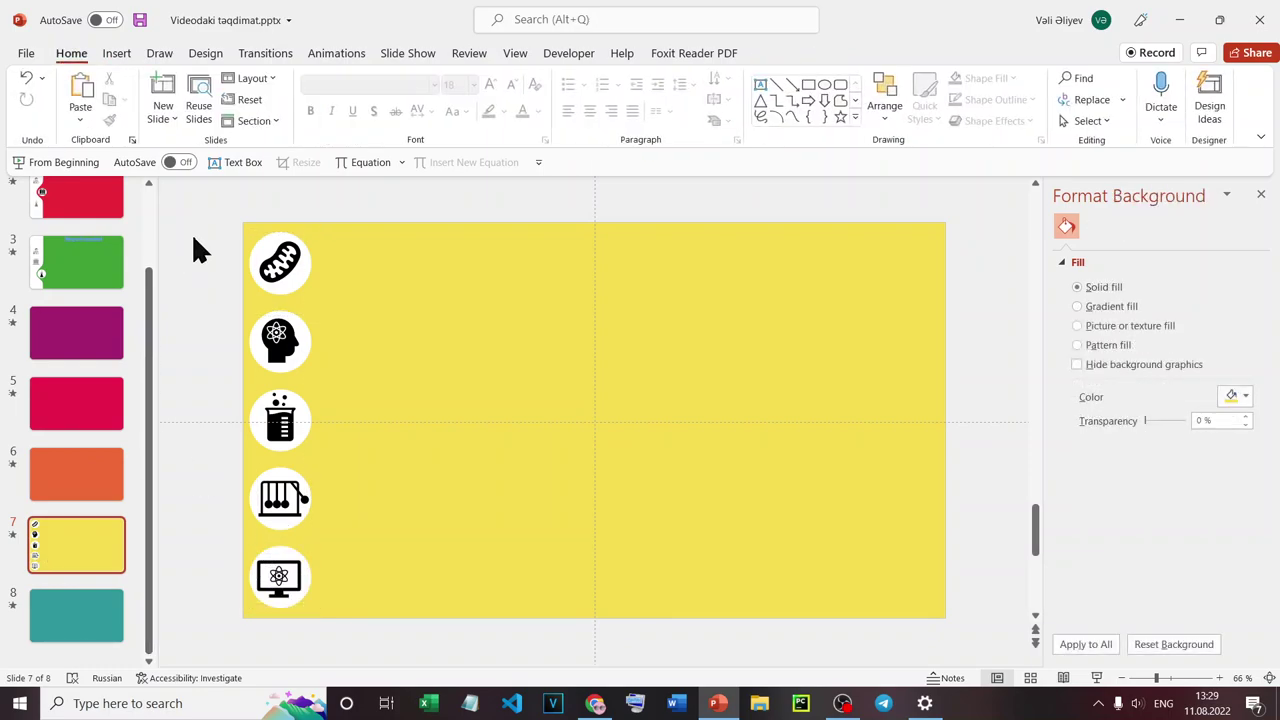
Select all five icons and centre-align them in one column via Align Center.
click(28, 262)
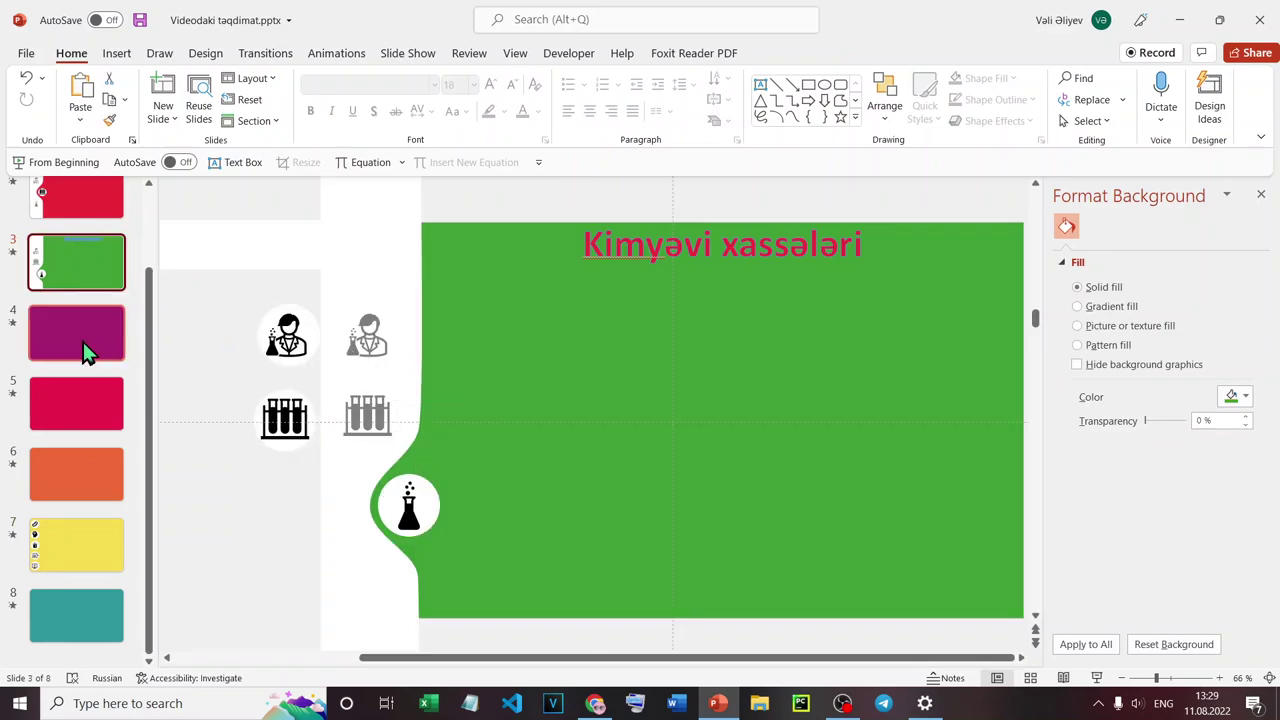
click(97, 546)
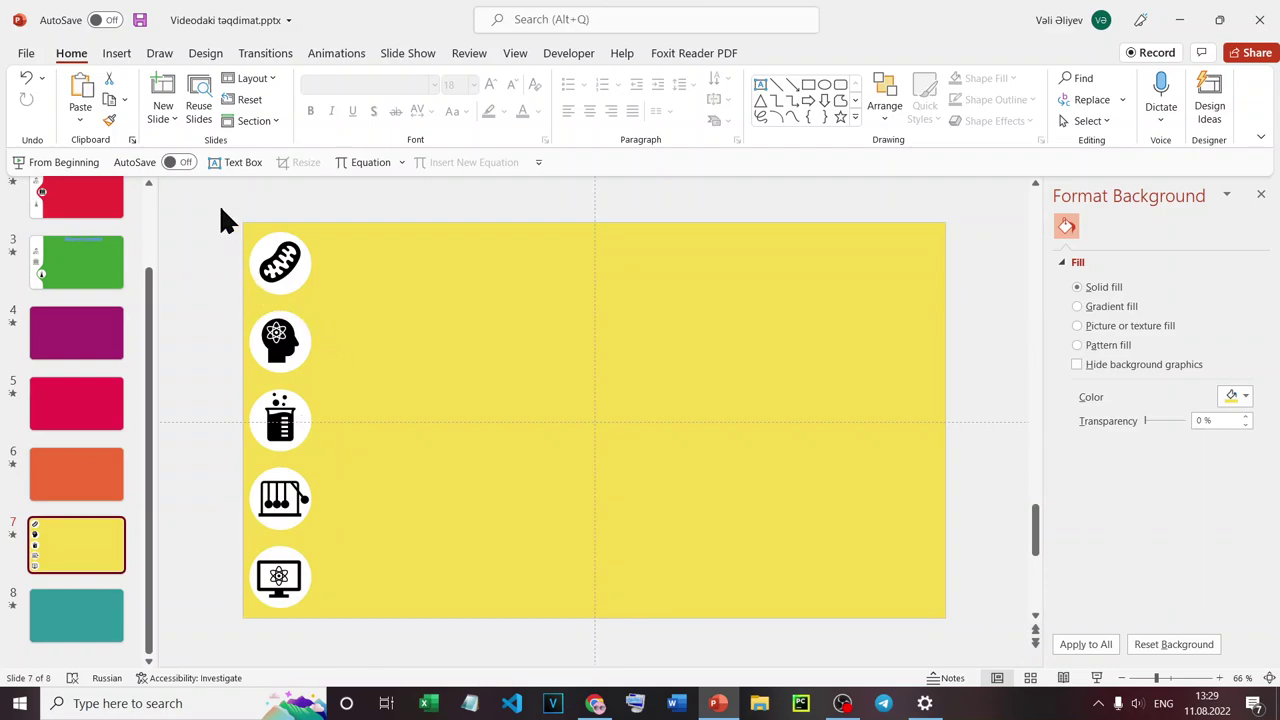
click(272, 264)
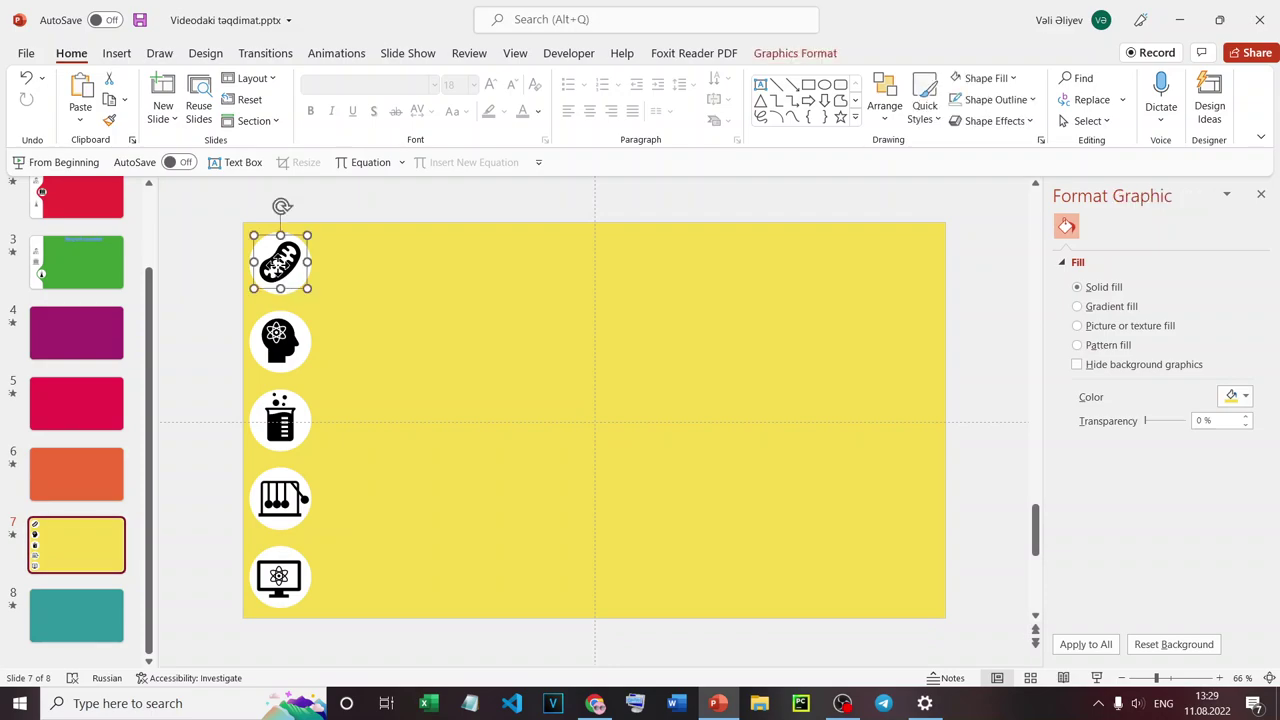
ctrl+click(287, 348)
ctrl+click(280, 423)
ctrl+click(292, 500)
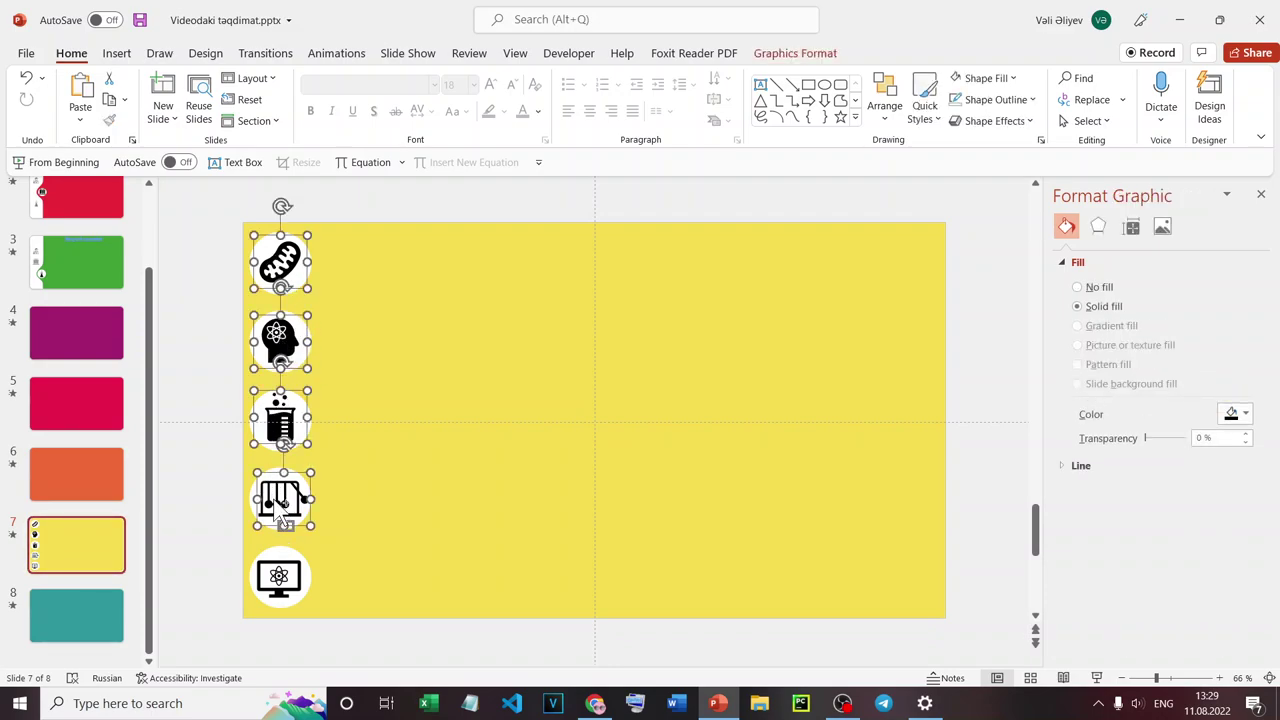
ctrl+click(283, 590)
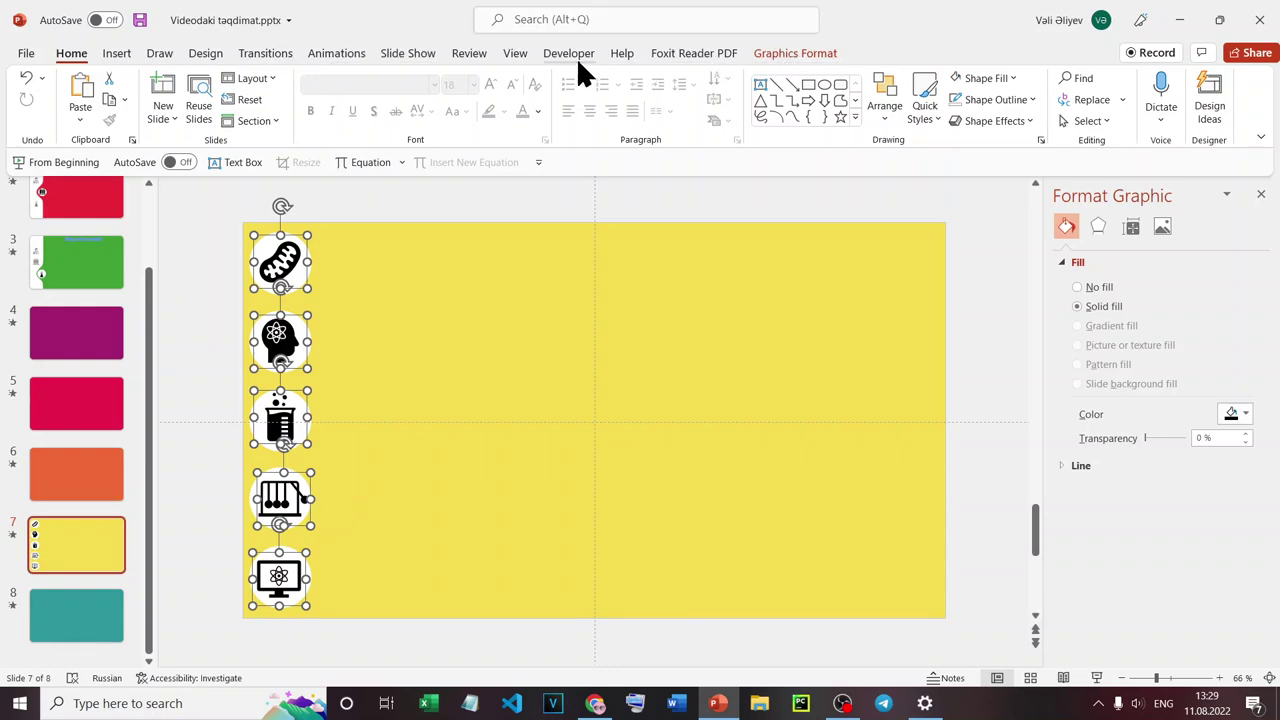
click(818, 52)
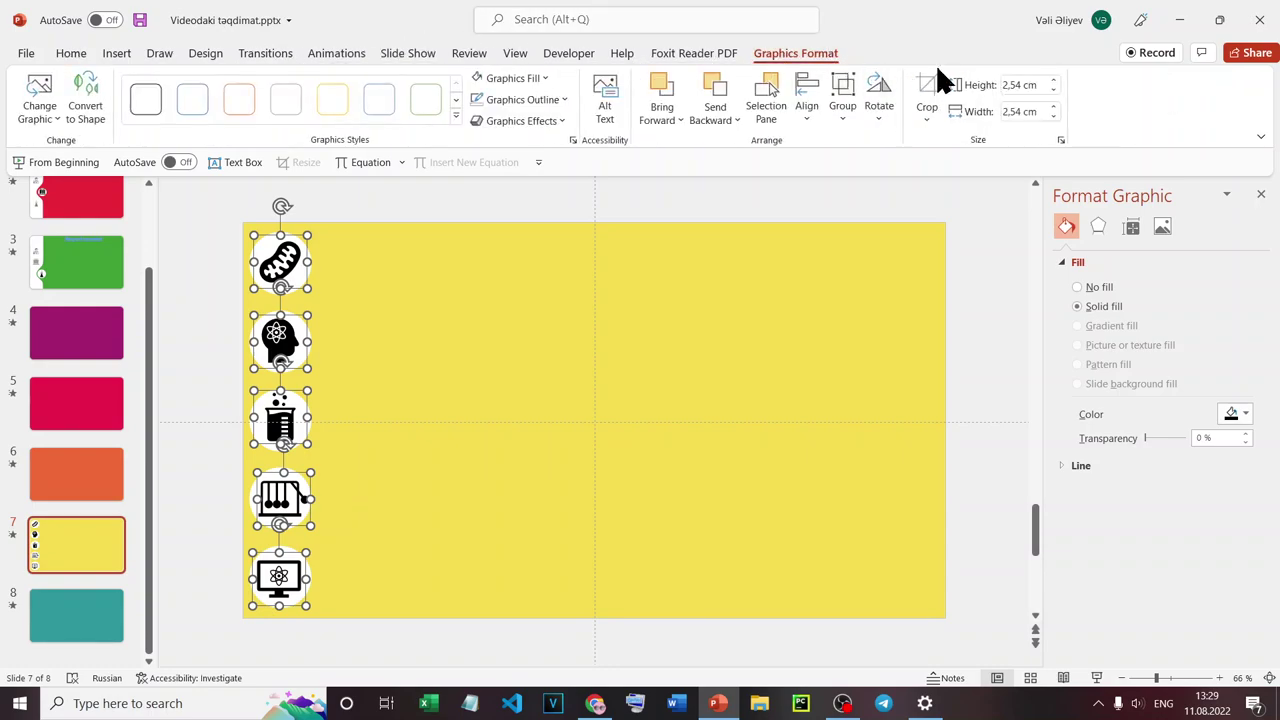
click(809, 105)
click(859, 167)
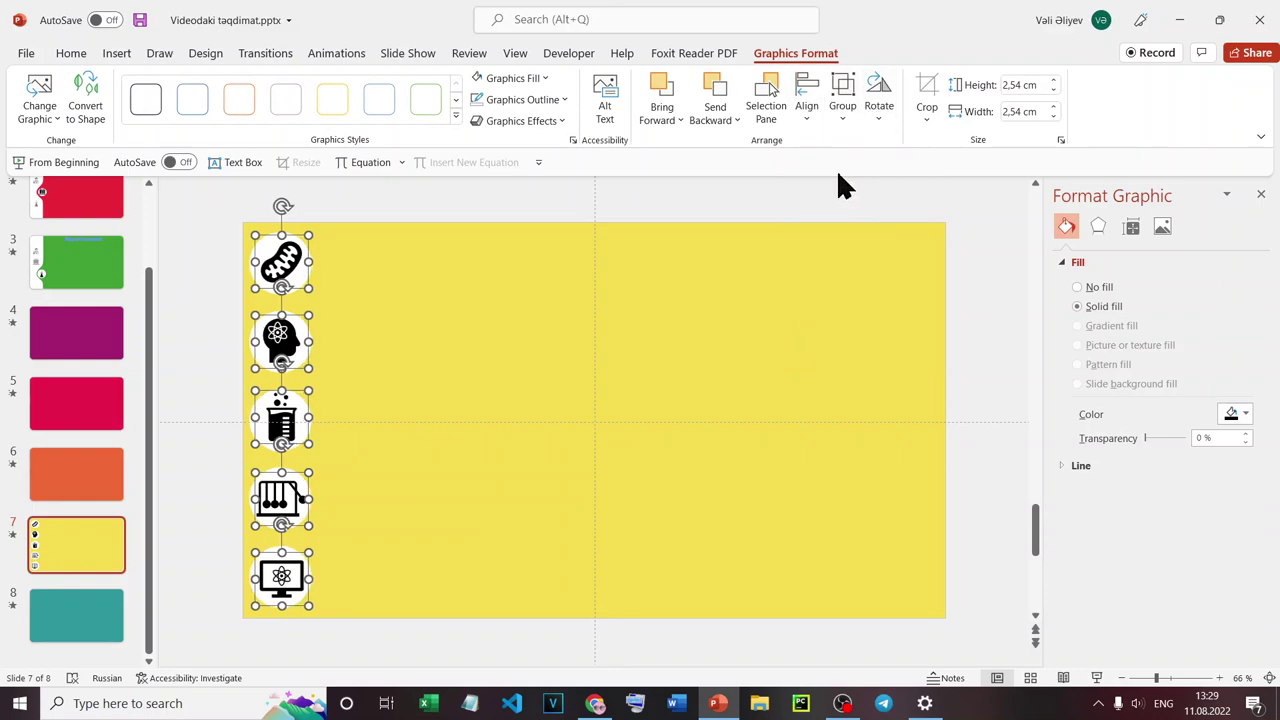
Reselect the five icons, mitochondrion through monitor.
click(192, 300)
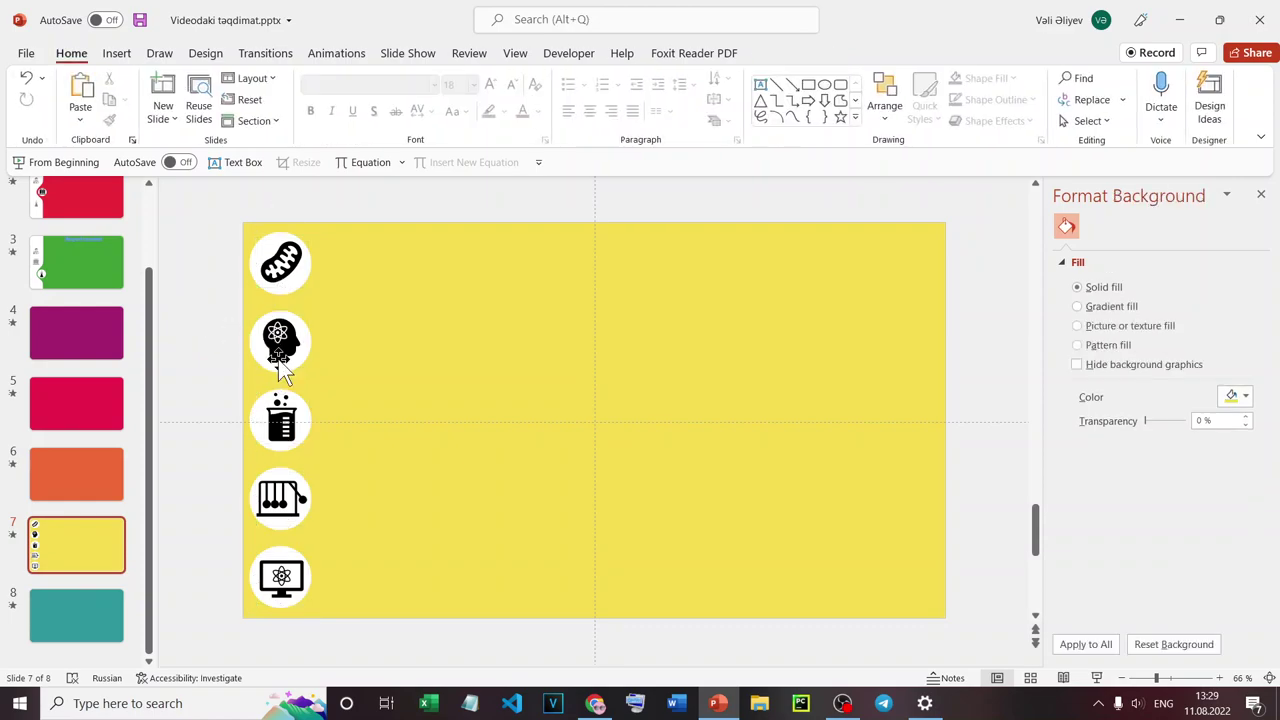
click(288, 268)
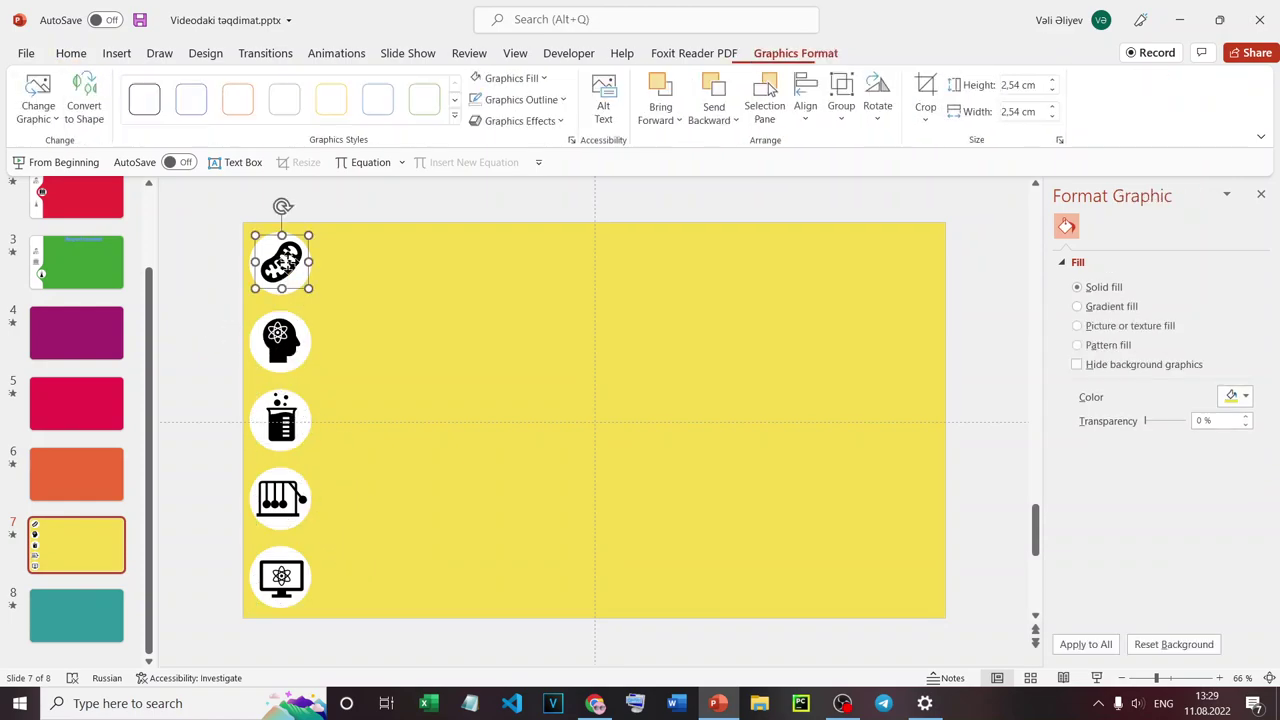
shift+click(285, 350)
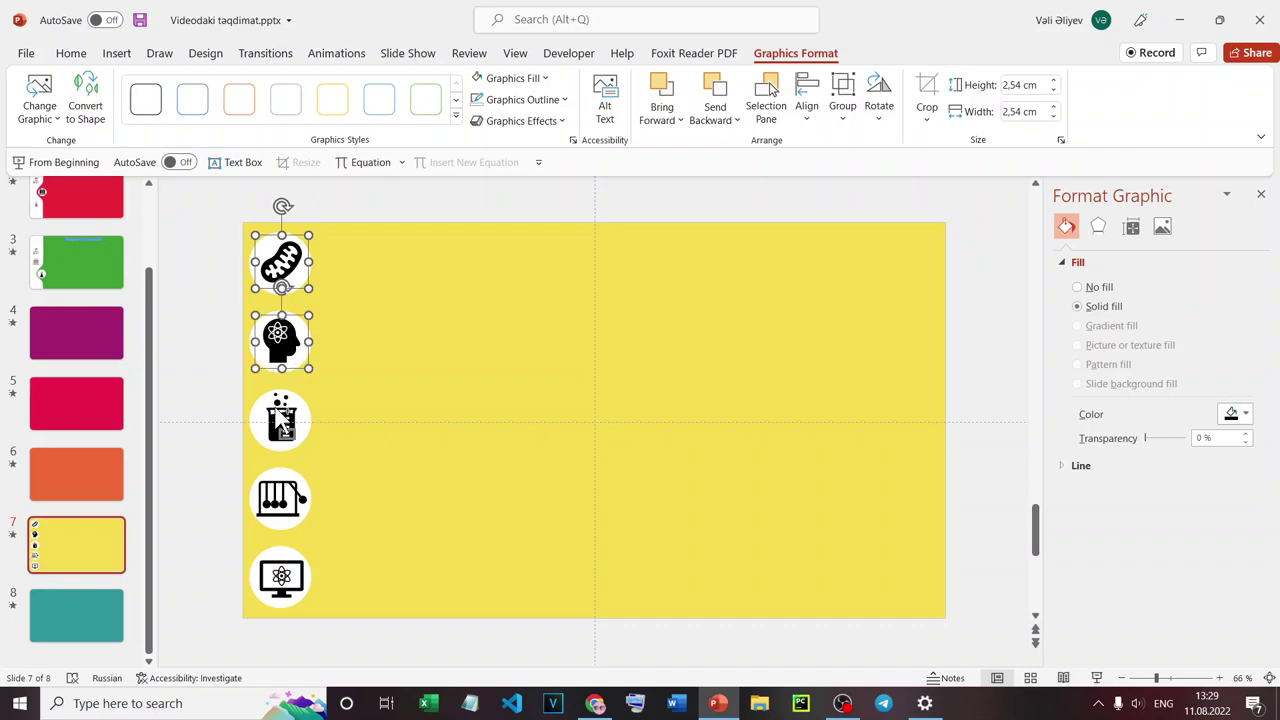
shift+click(284, 425)
shift+click(288, 503)
shift+click(283, 578)
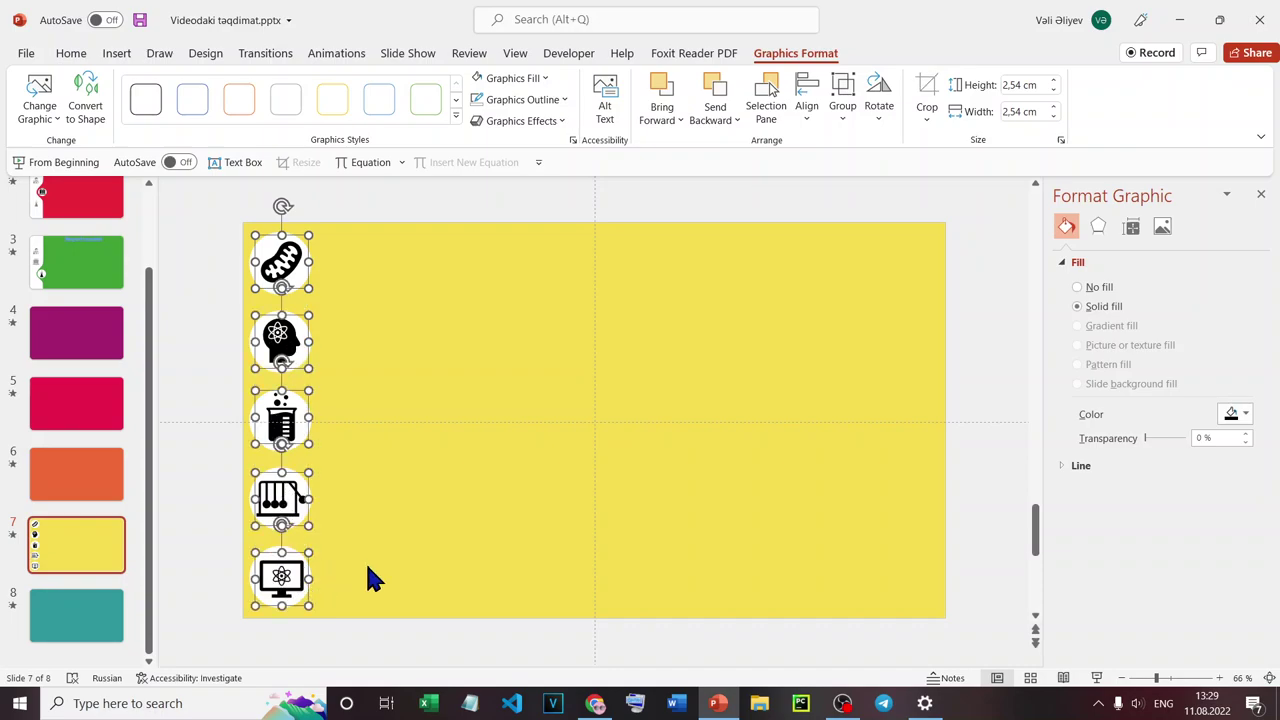
Duplicate the five icons and move the copies into a second column to the right.
key(ctrl+d)
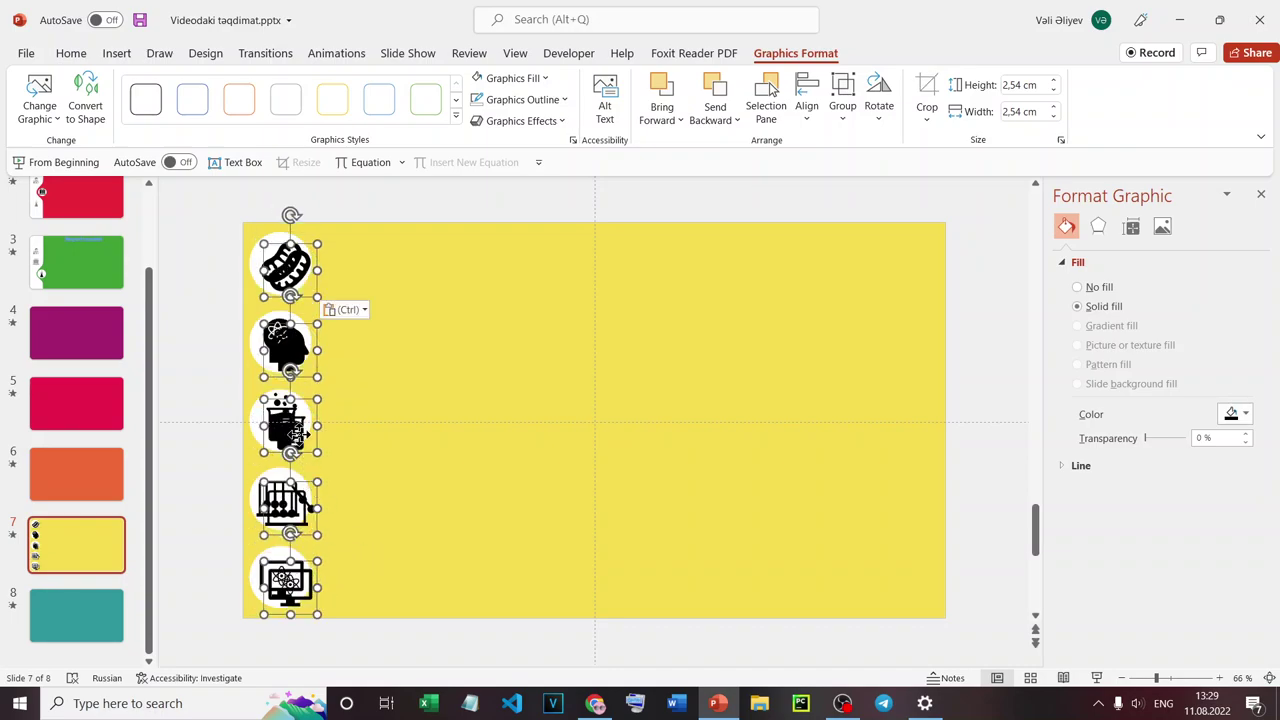
drag(294, 427, 381, 426)
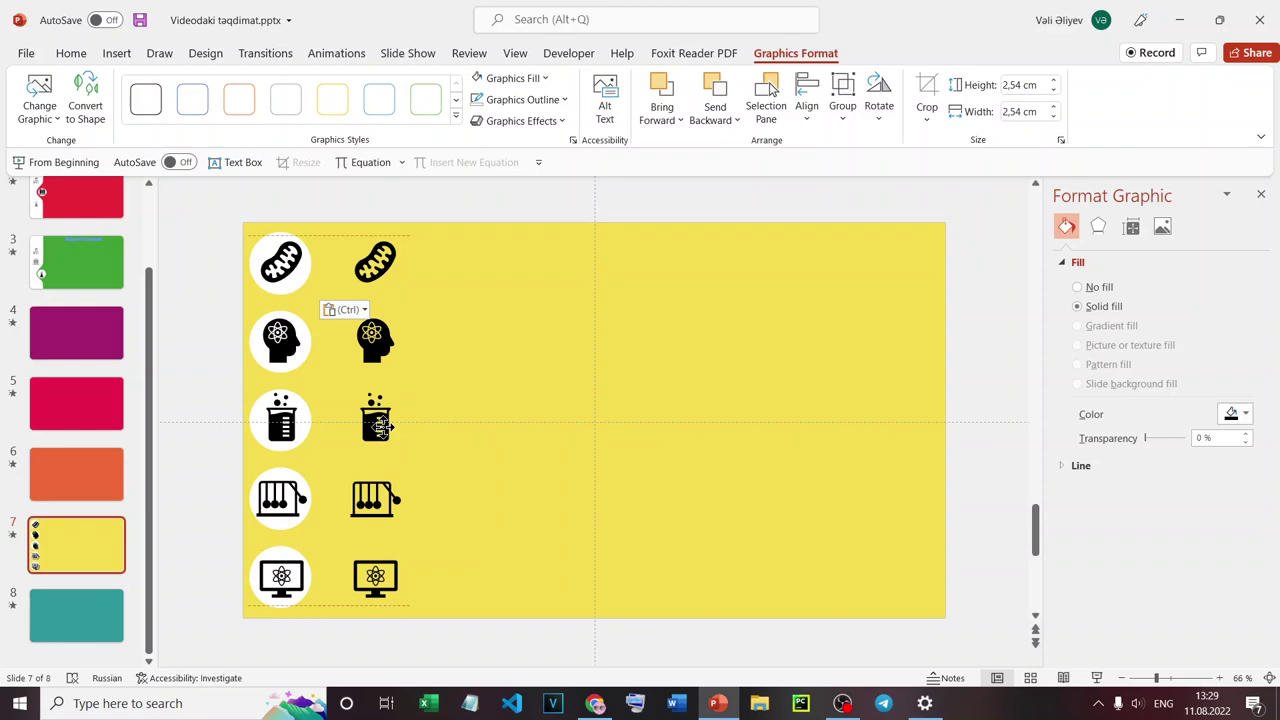
click(203, 340)
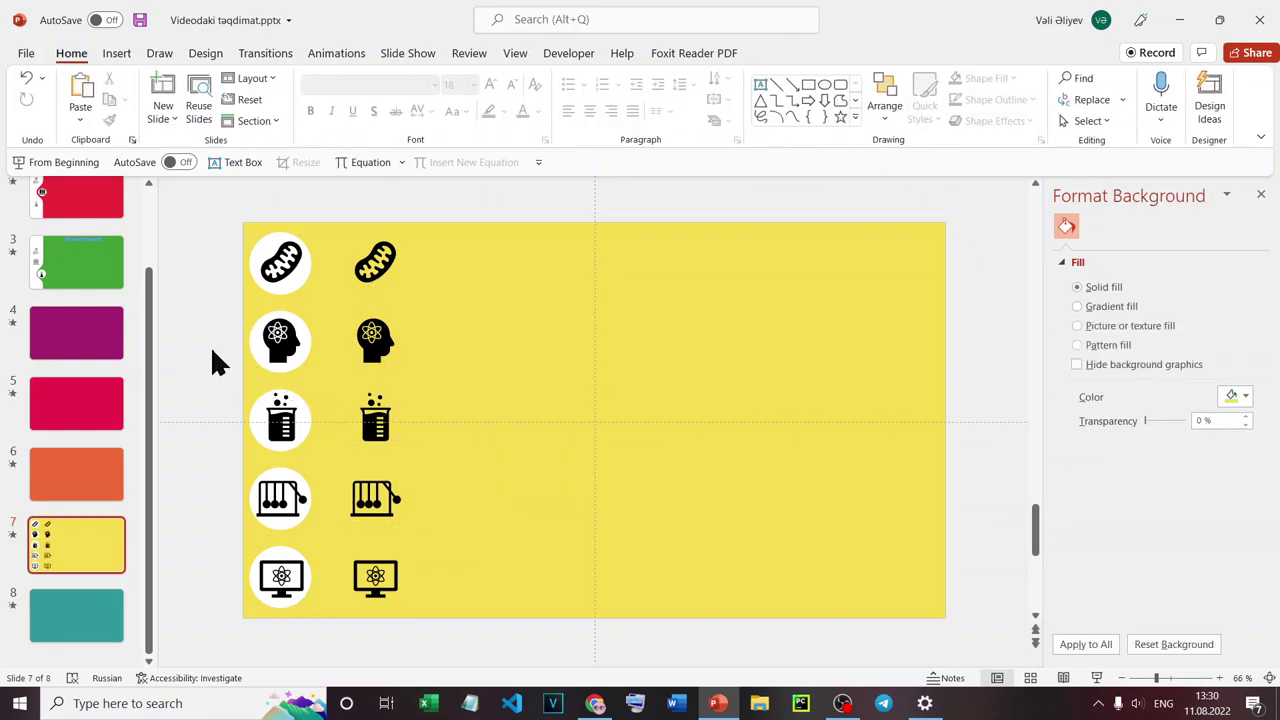
click(50, 268)
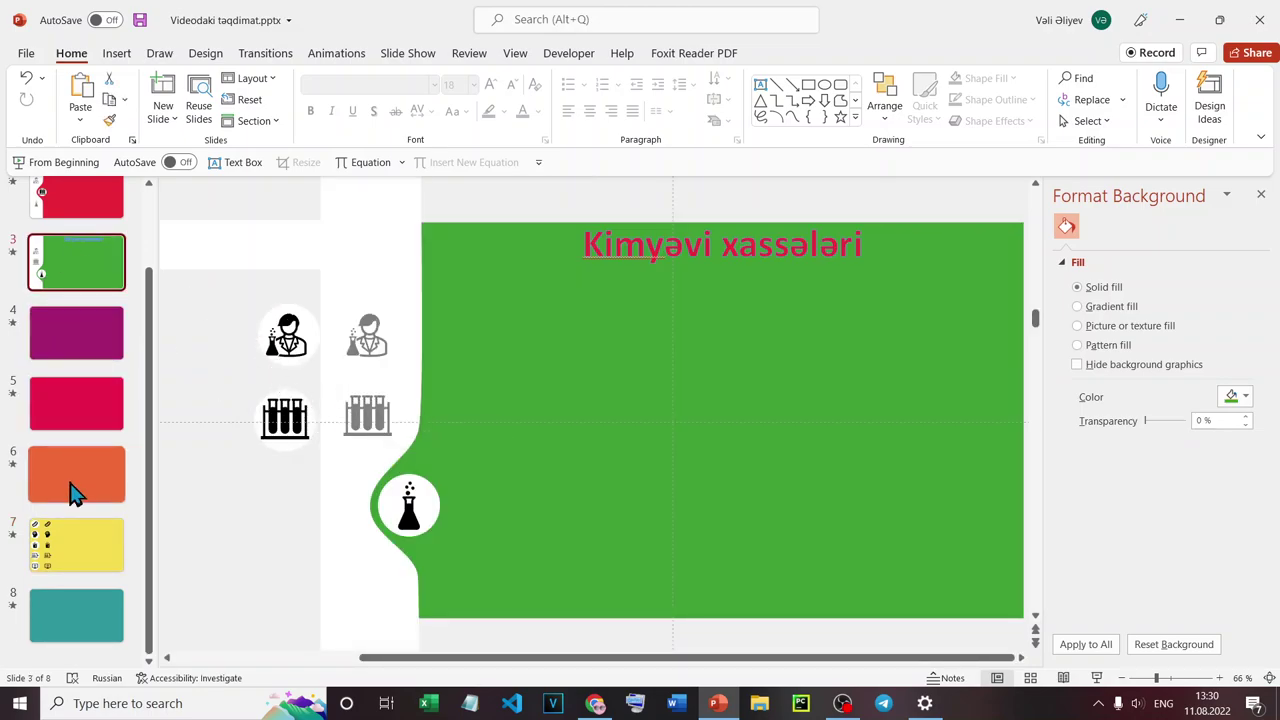
click(130, 563)
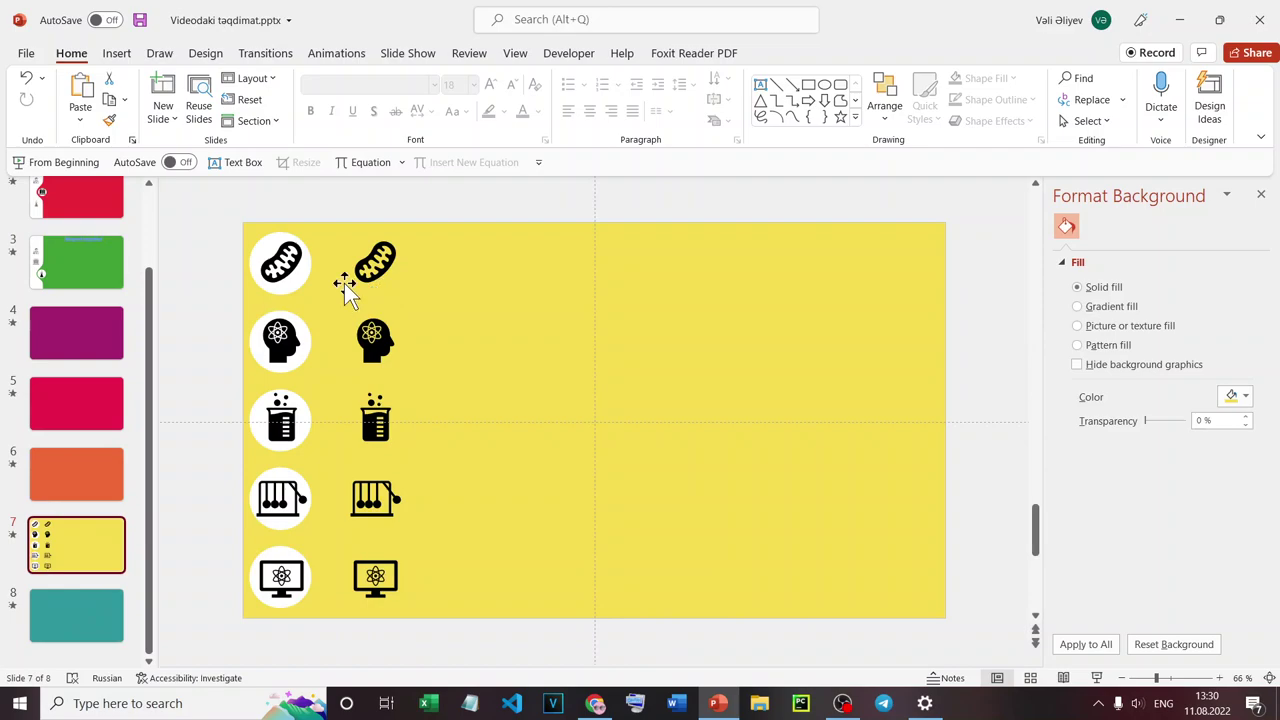
Recolour the copied icon column grey with a theme fill colour.
drag(333, 193, 452, 629)
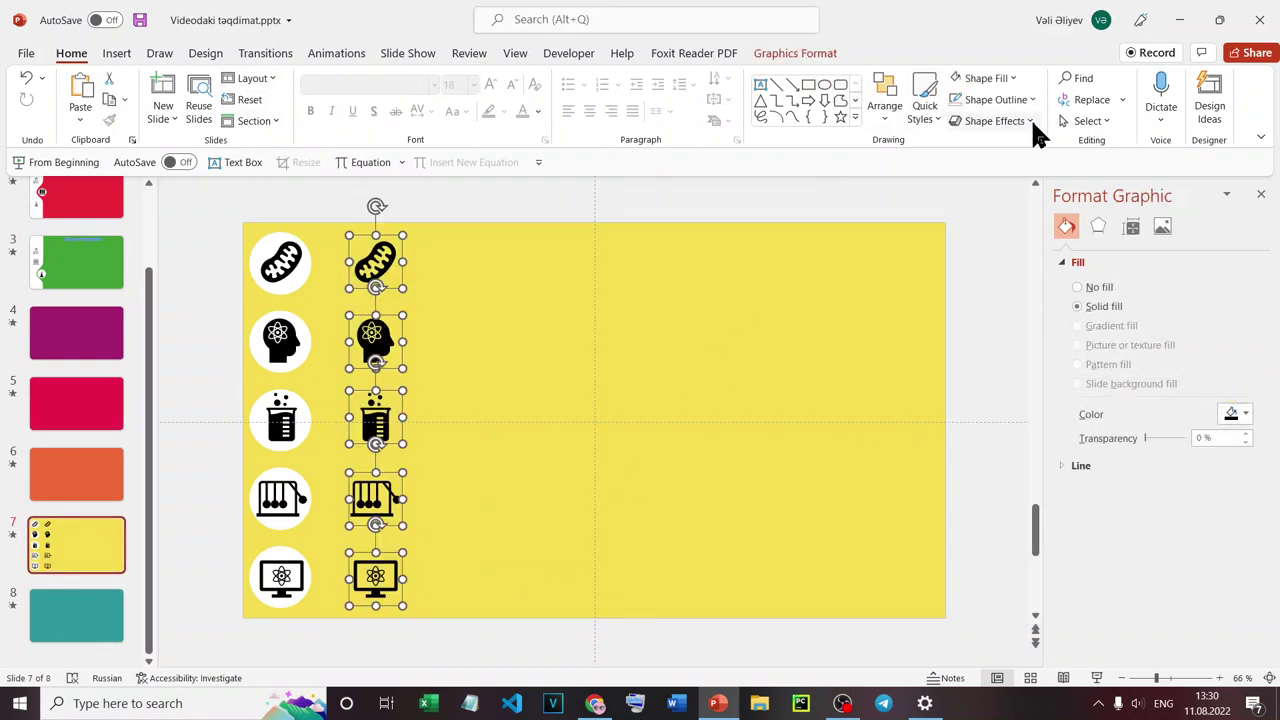
click(1000, 80)
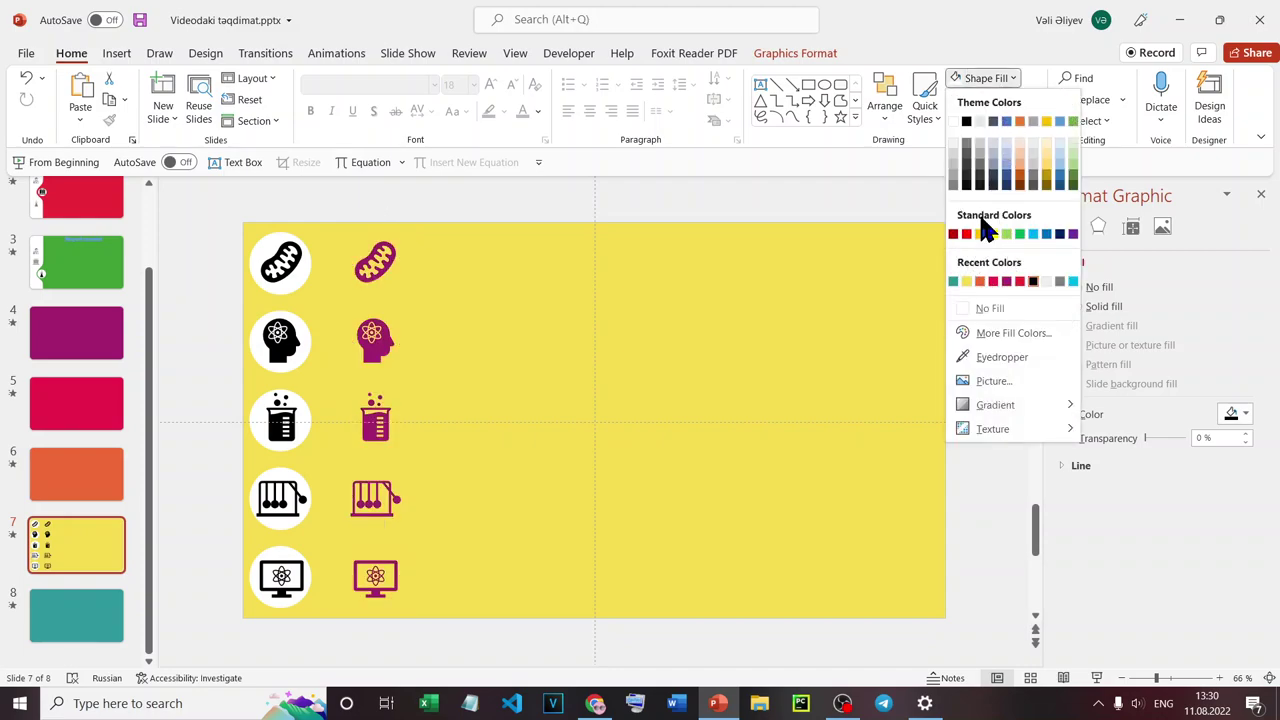
click(970, 168)
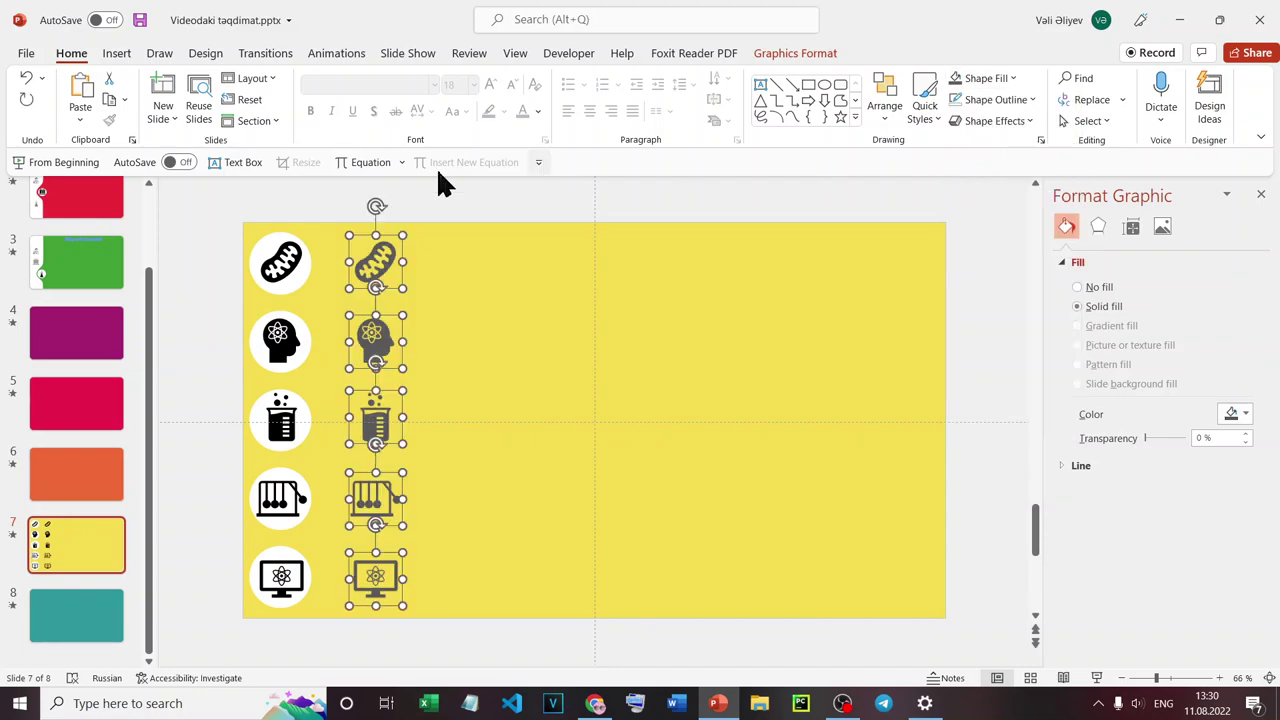
click(228, 218)
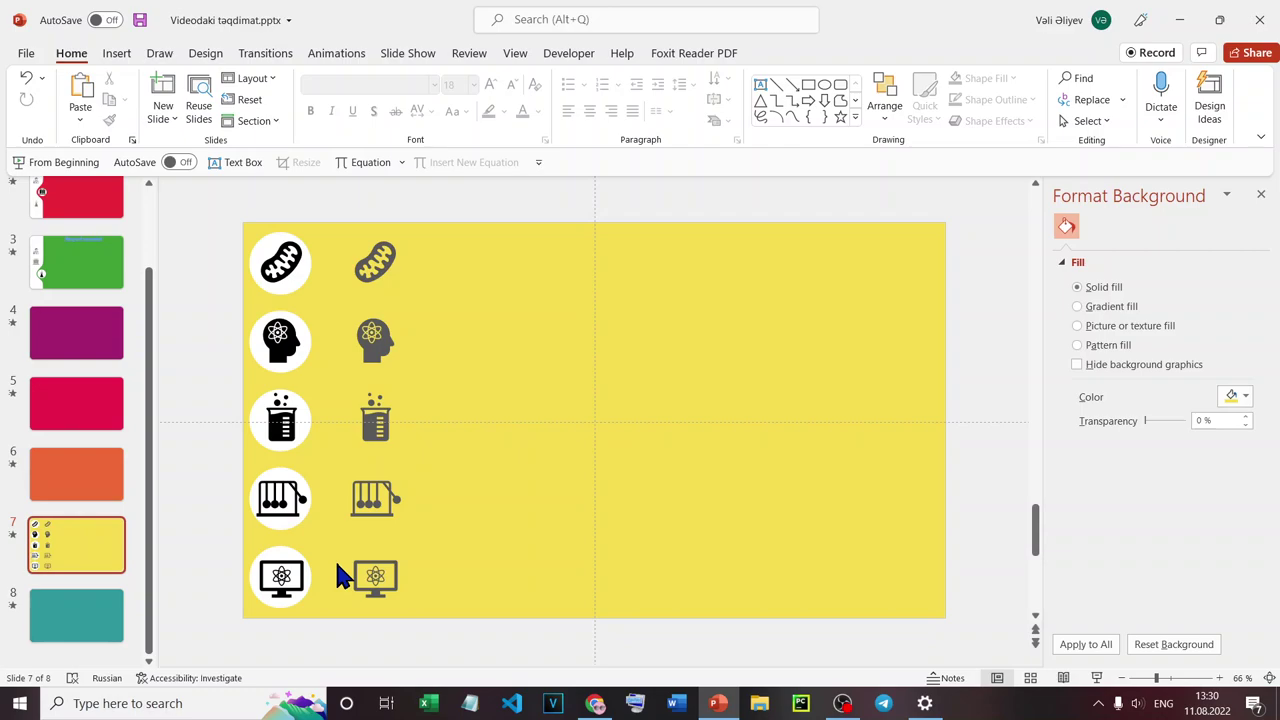
Nudge all ten icons left until the circled column sits just outside the slide's left edge.
drag(210, 186, 505, 650)
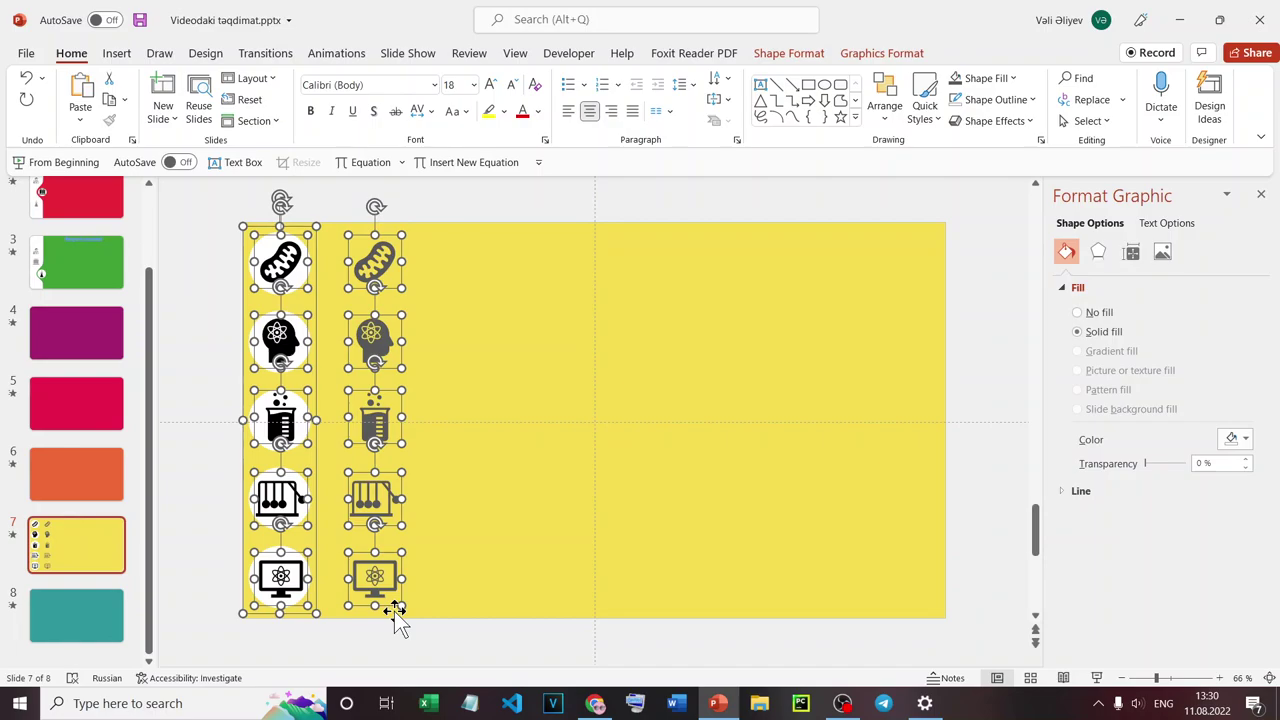
key(Left)
key(Left)
key(Left)
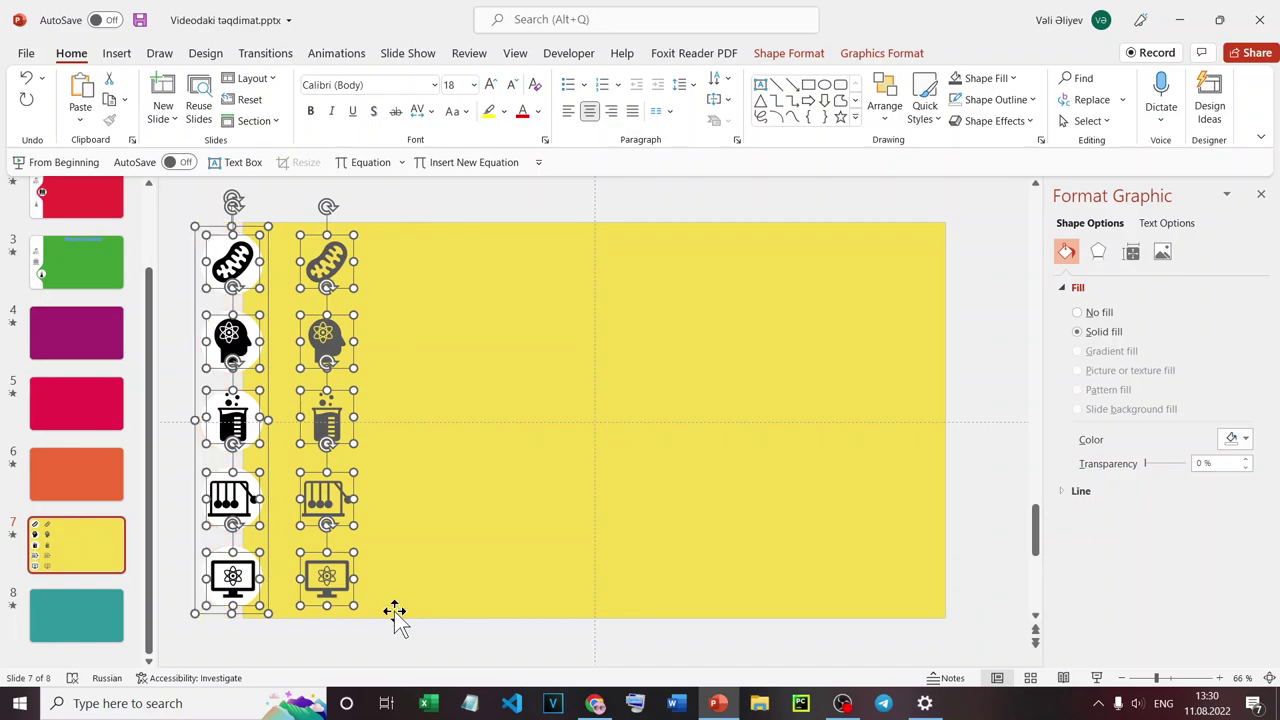
key(Left)
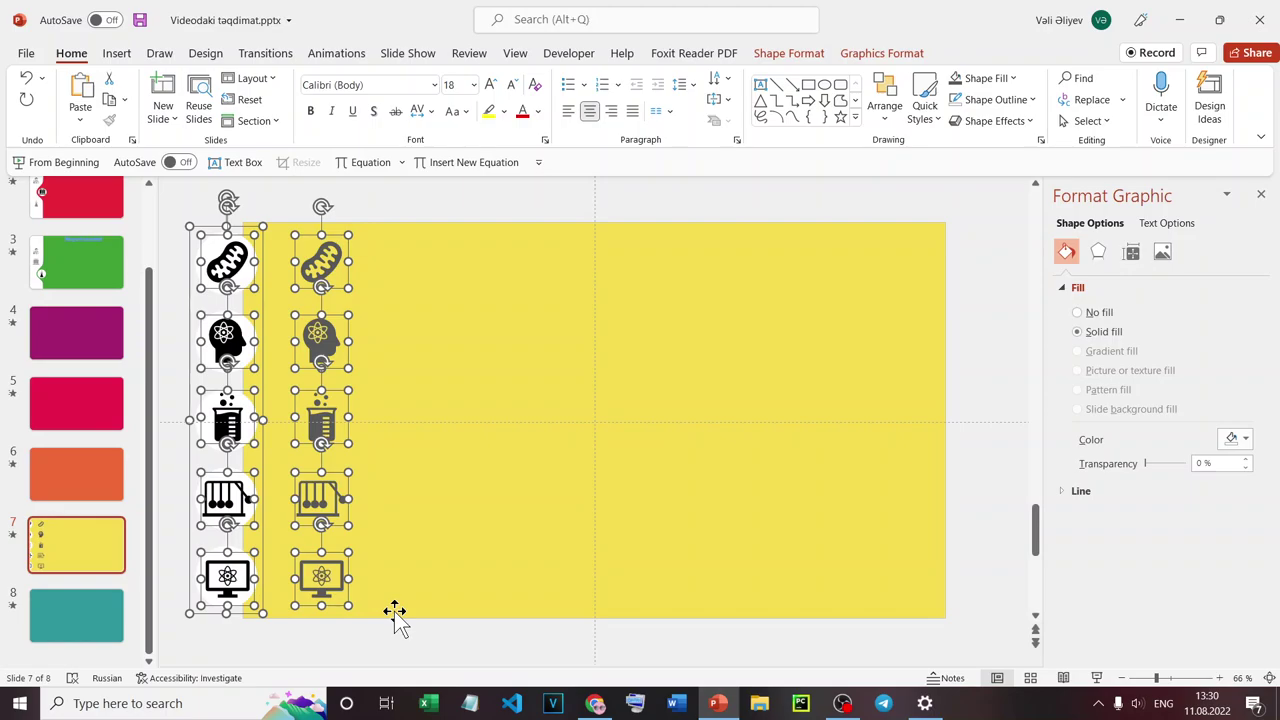
key(Left)
key(Left)
key(Left)
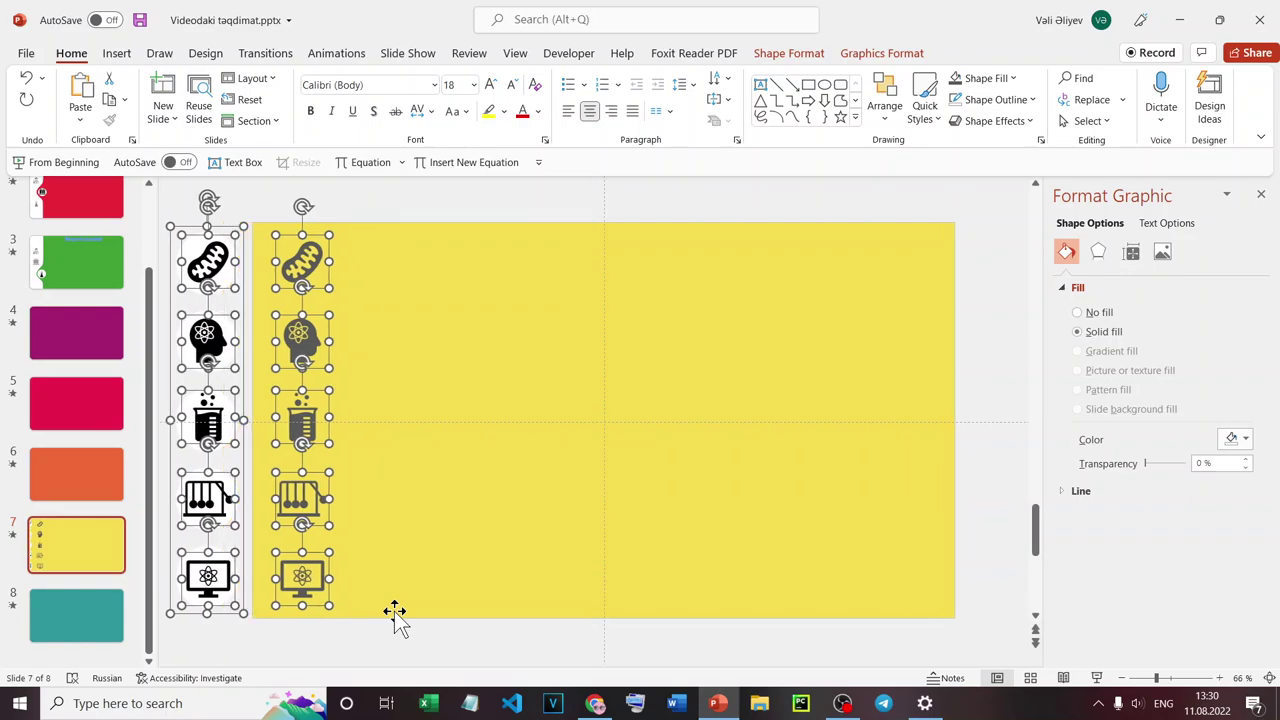
ctrl+scroll(395, 615, down, 2)
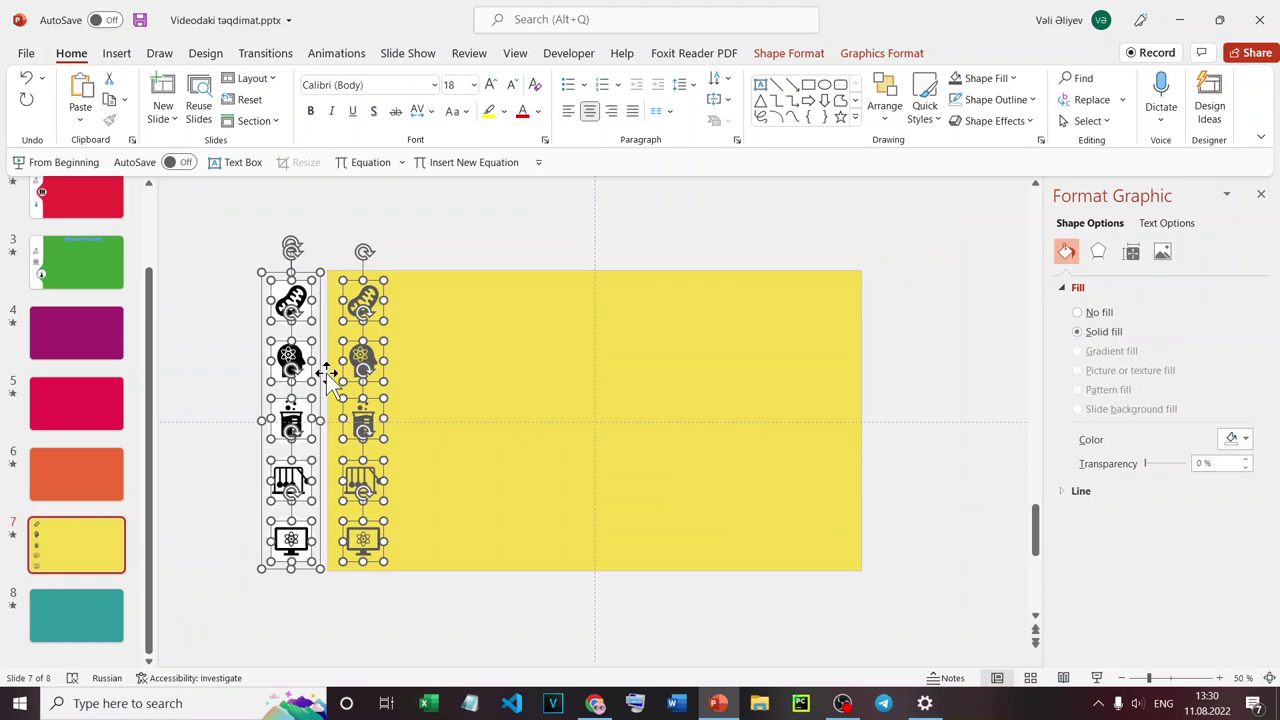
key(Left)
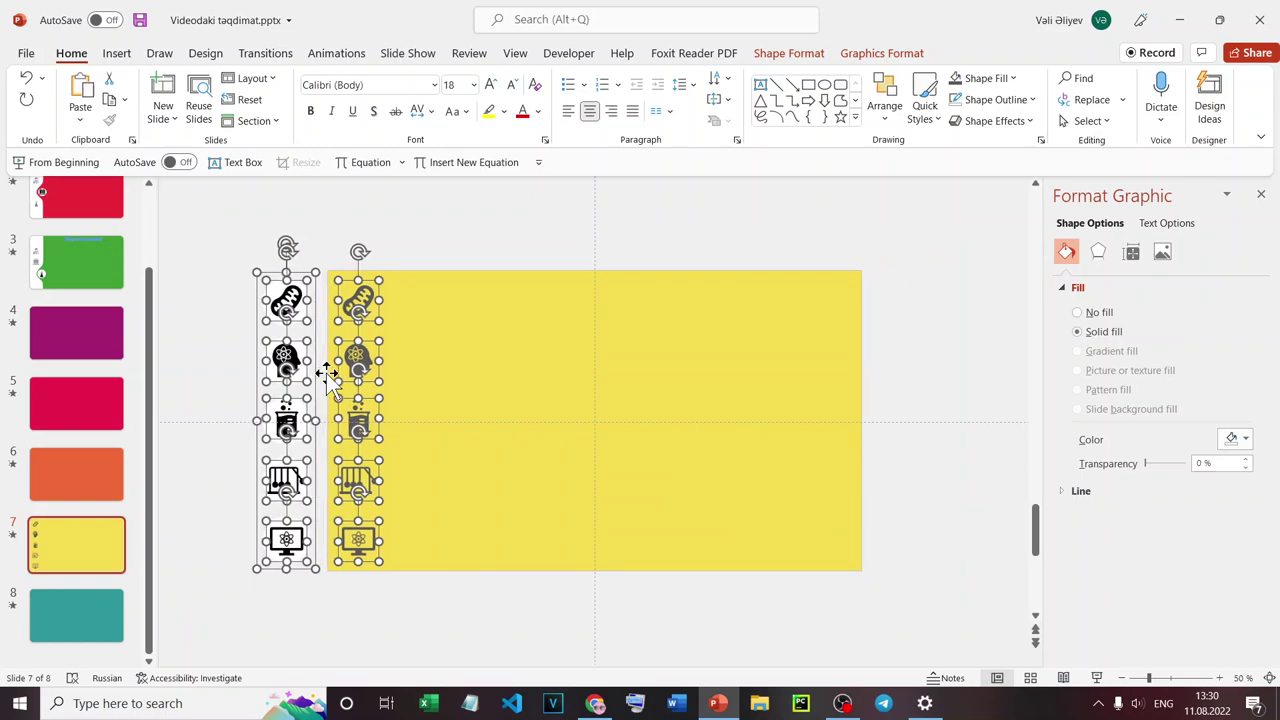
Fill the right-hand icon column with a grey theme shade, then compare with slide 3 and return to slide 7.
click(196, 238)
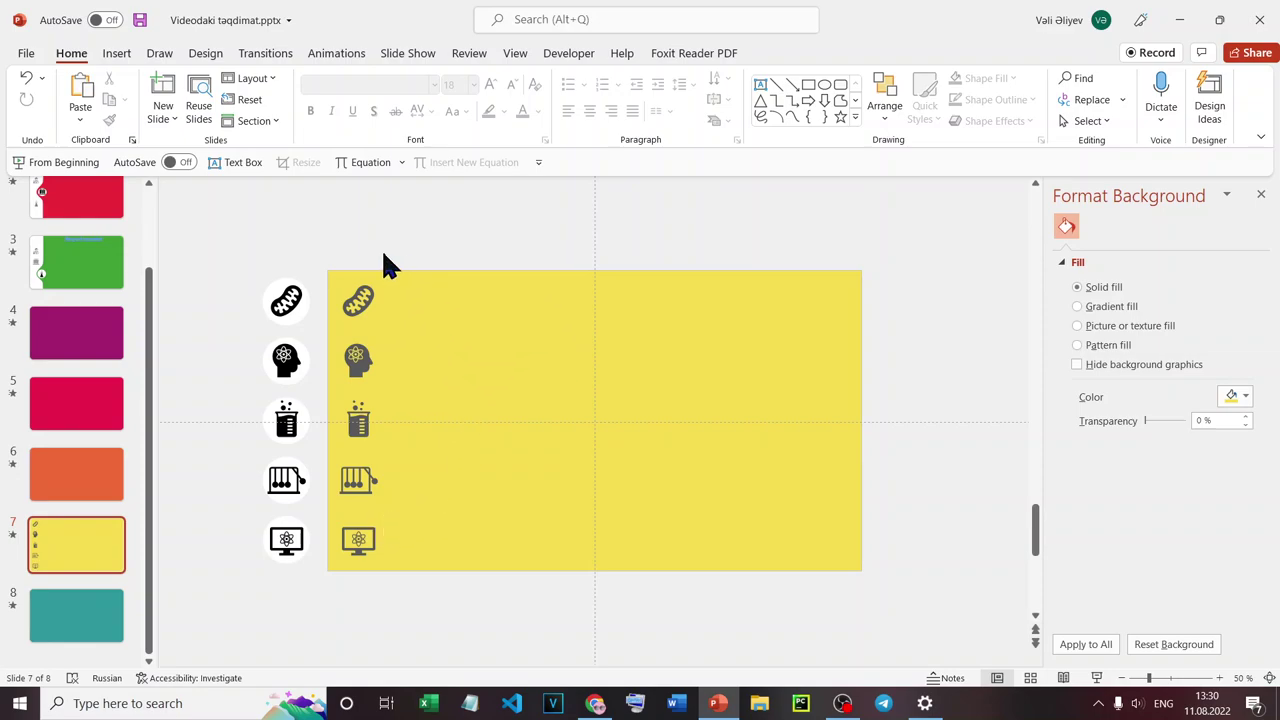
drag(306, 254, 455, 608)
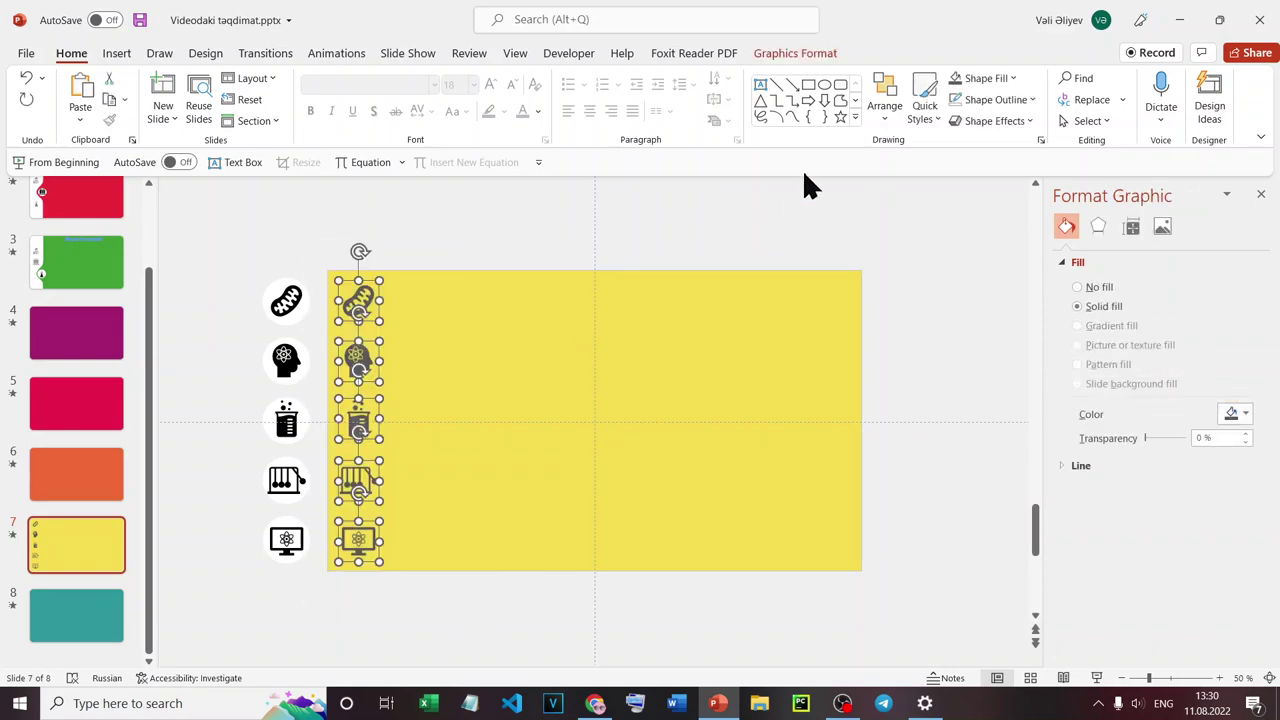
click(1000, 78)
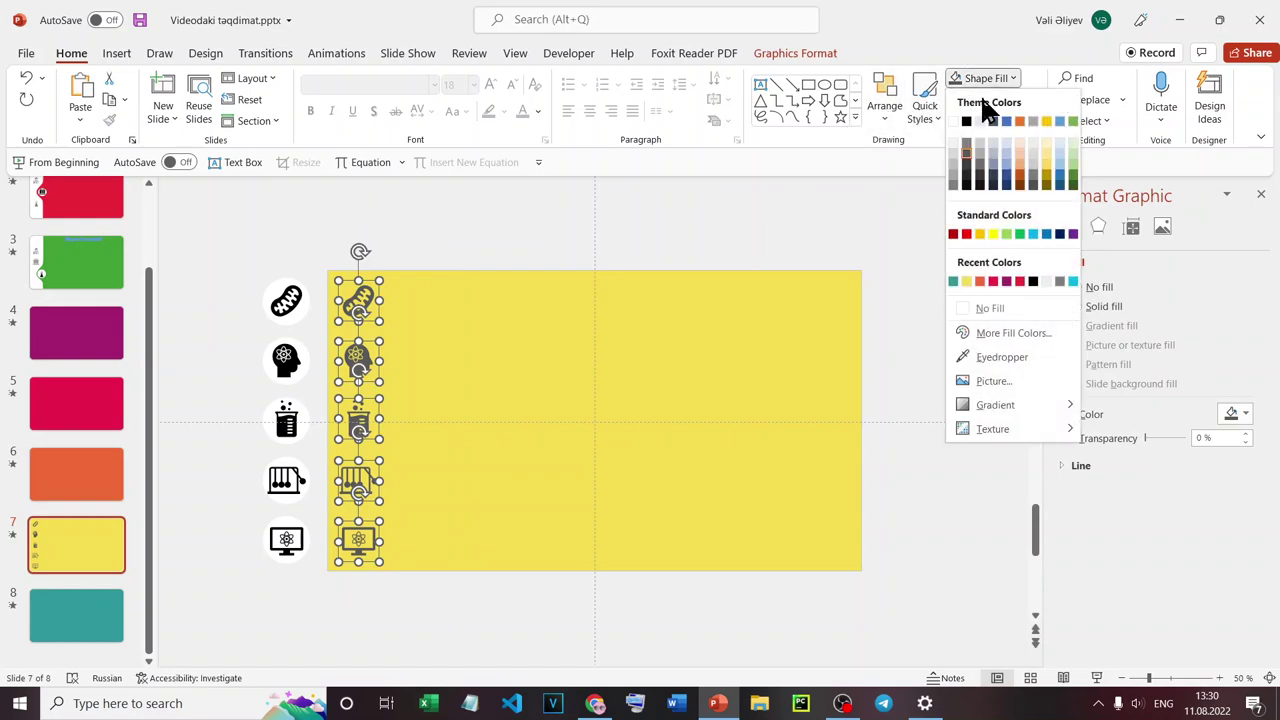
click(966, 148)
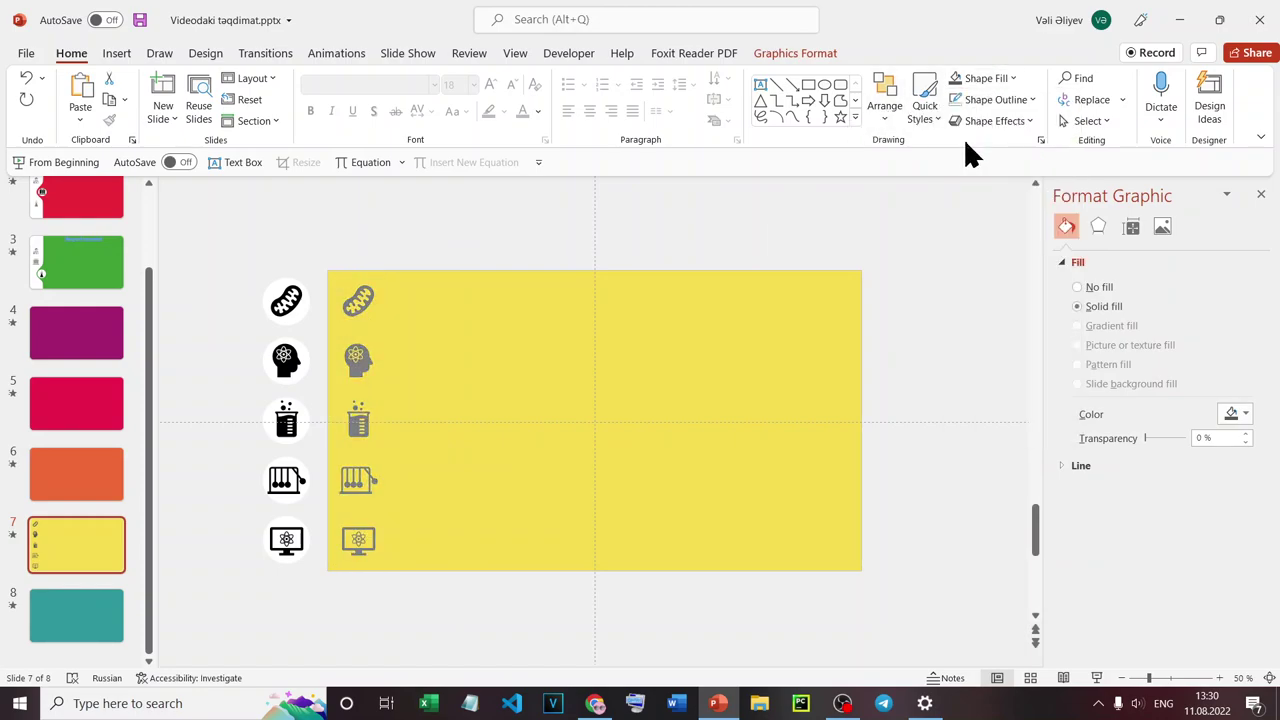
click(494, 225)
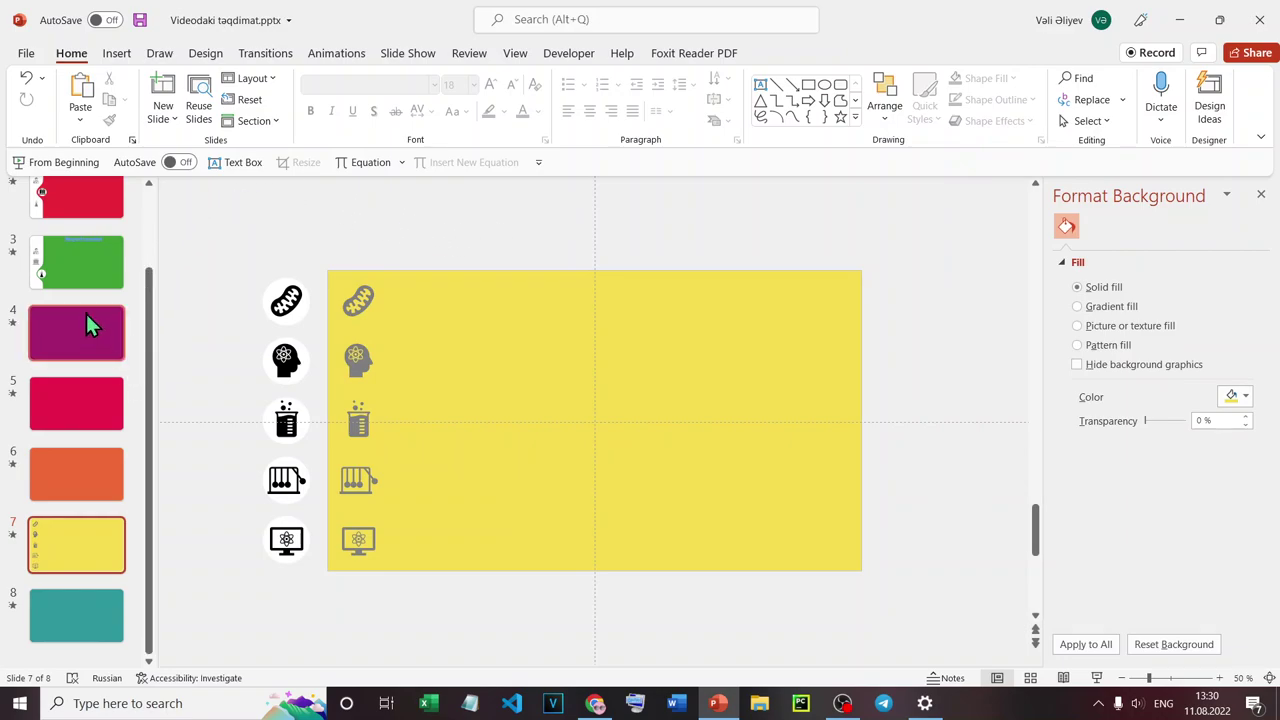
click(90, 270)
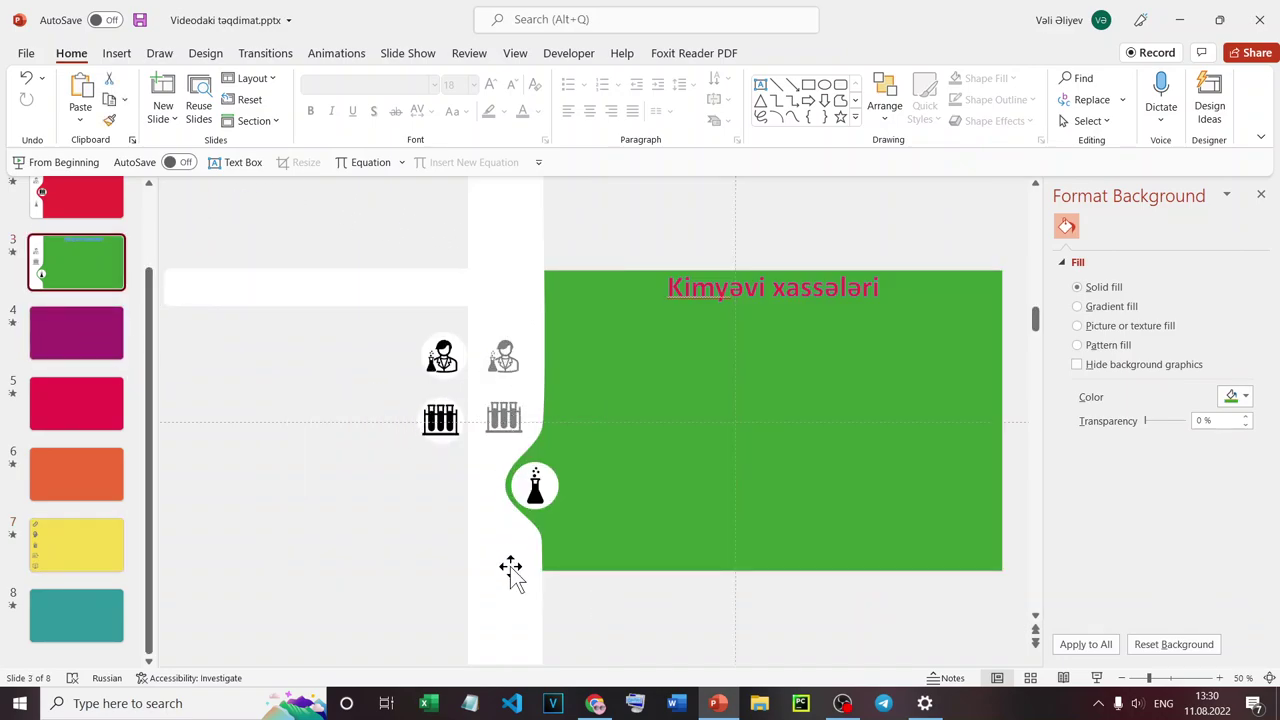
click(60, 566)
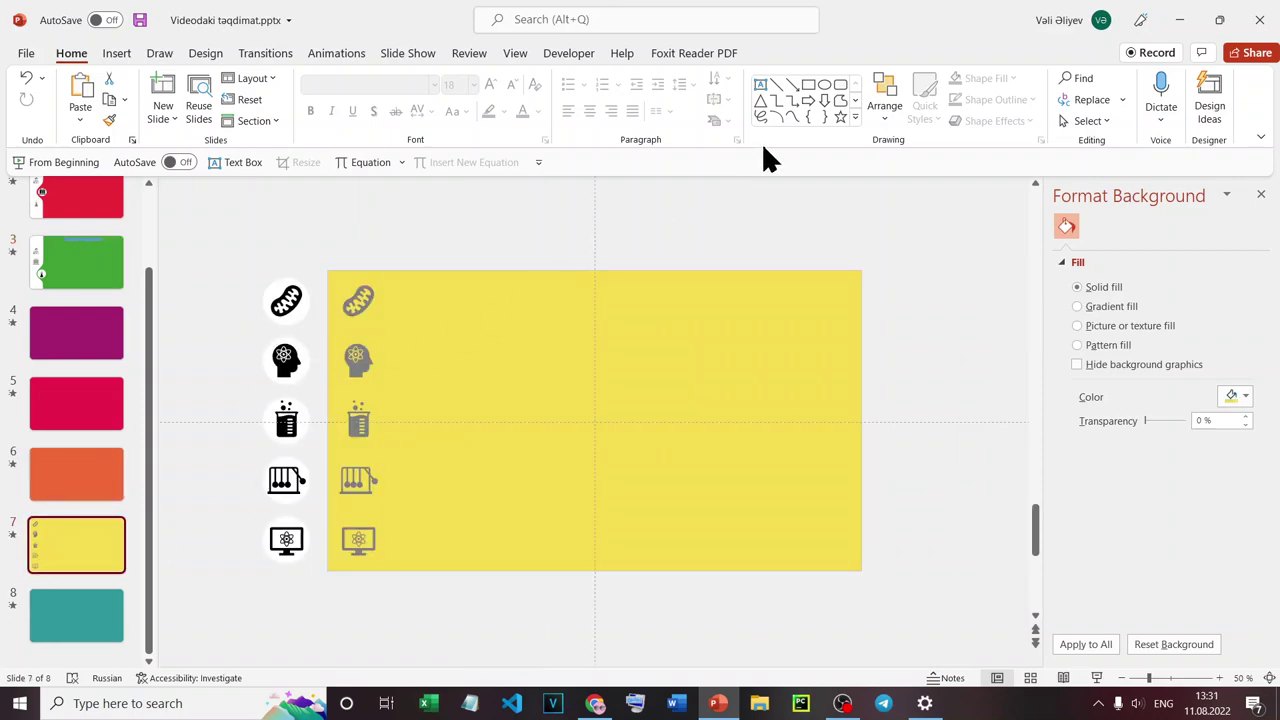
Draw a tall white rectangle with an outline and move it onto the grey icon column.
click(808, 84)
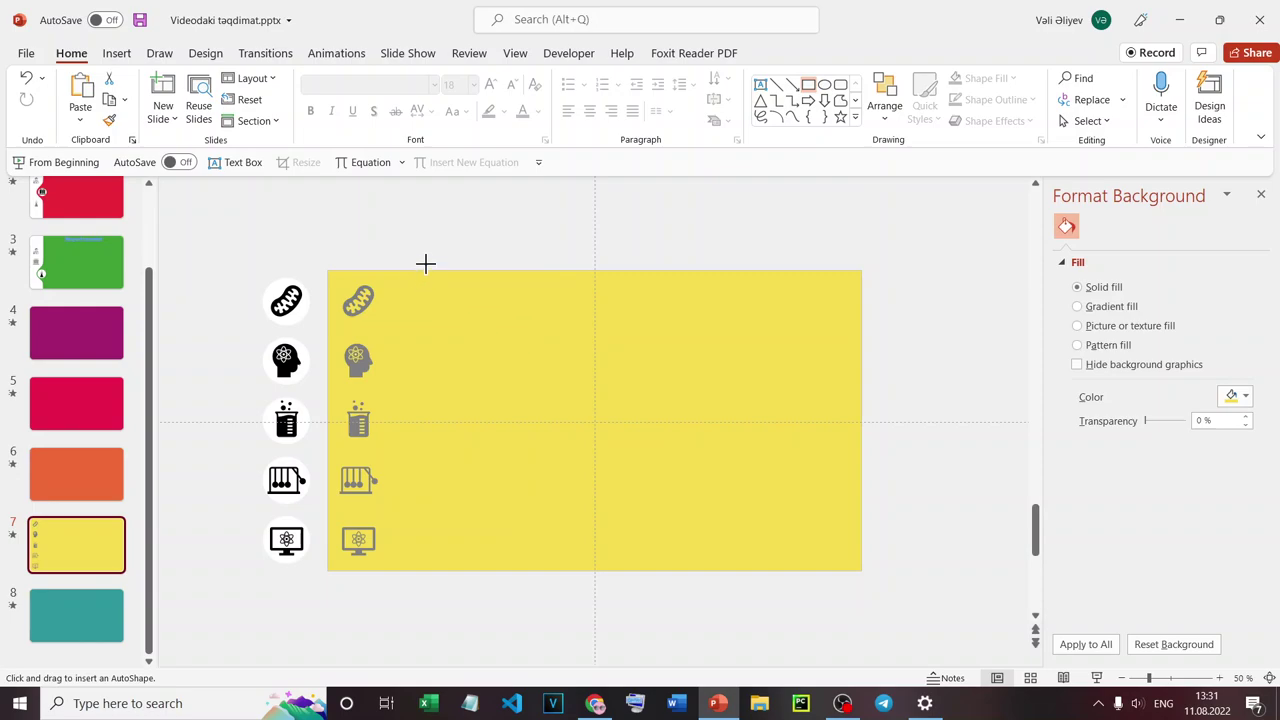
drag(425, 237, 483, 602)
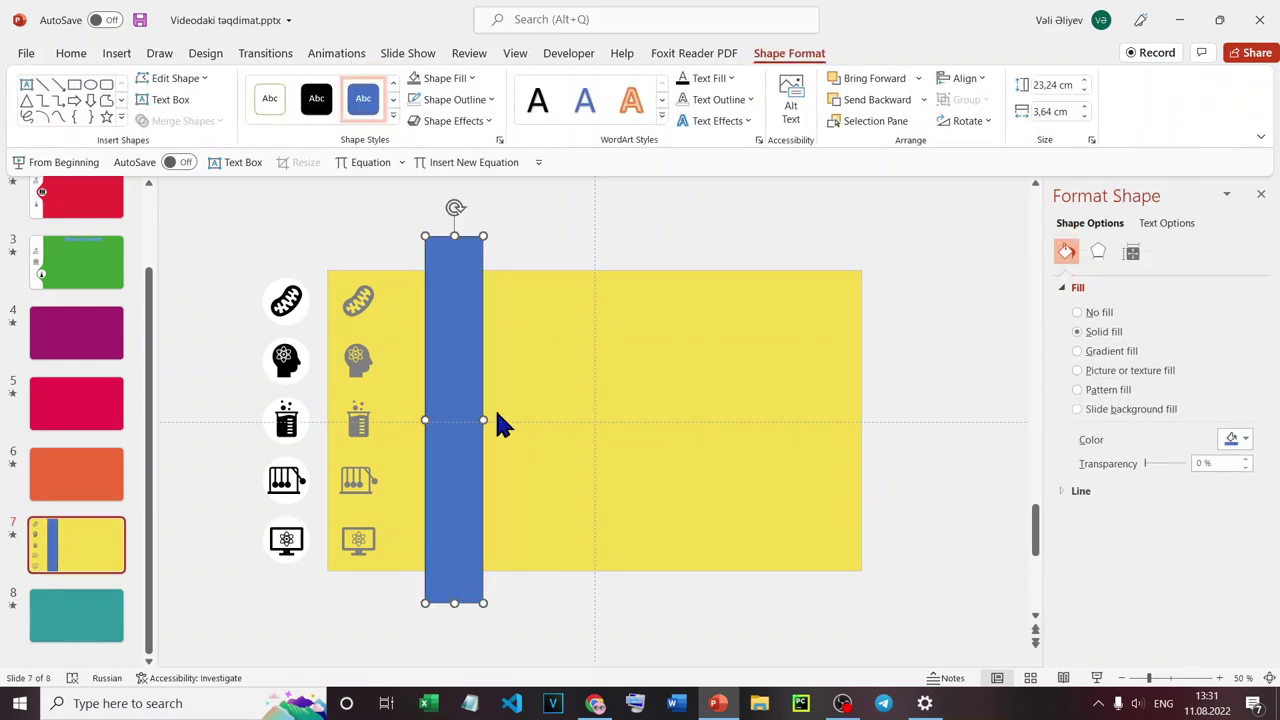
click(277, 113)
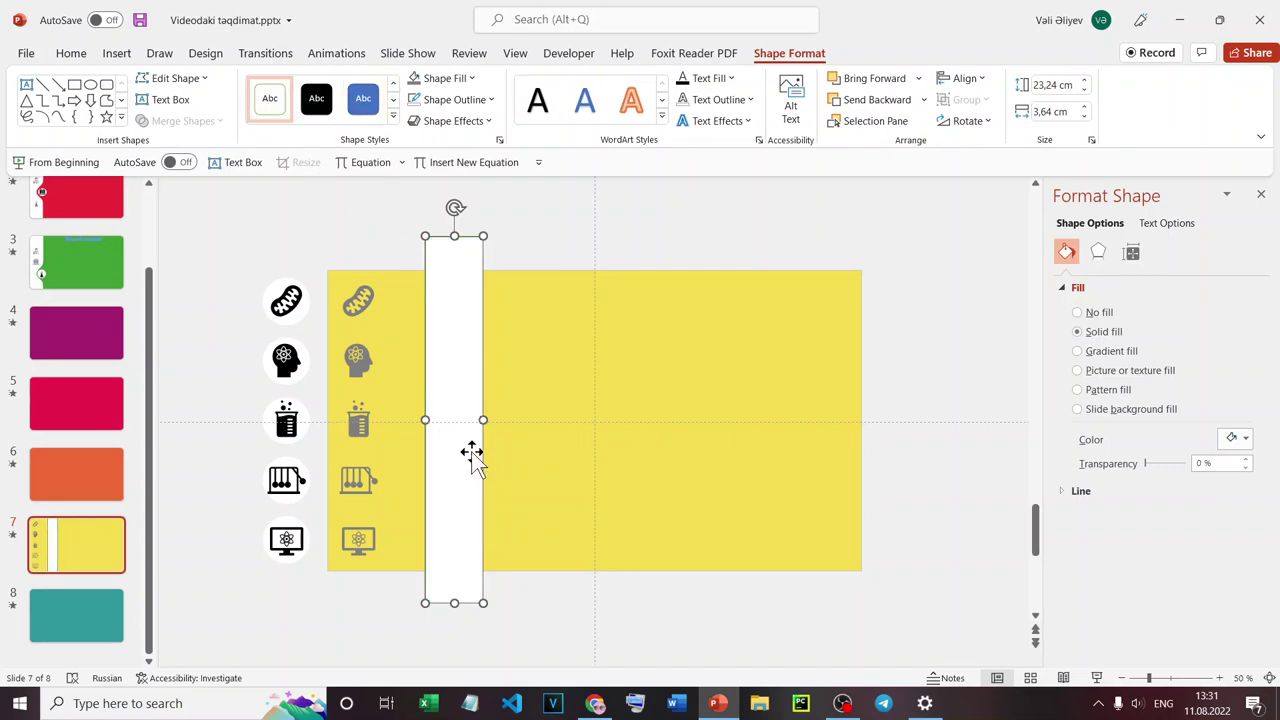
drag(464, 477, 363, 466)
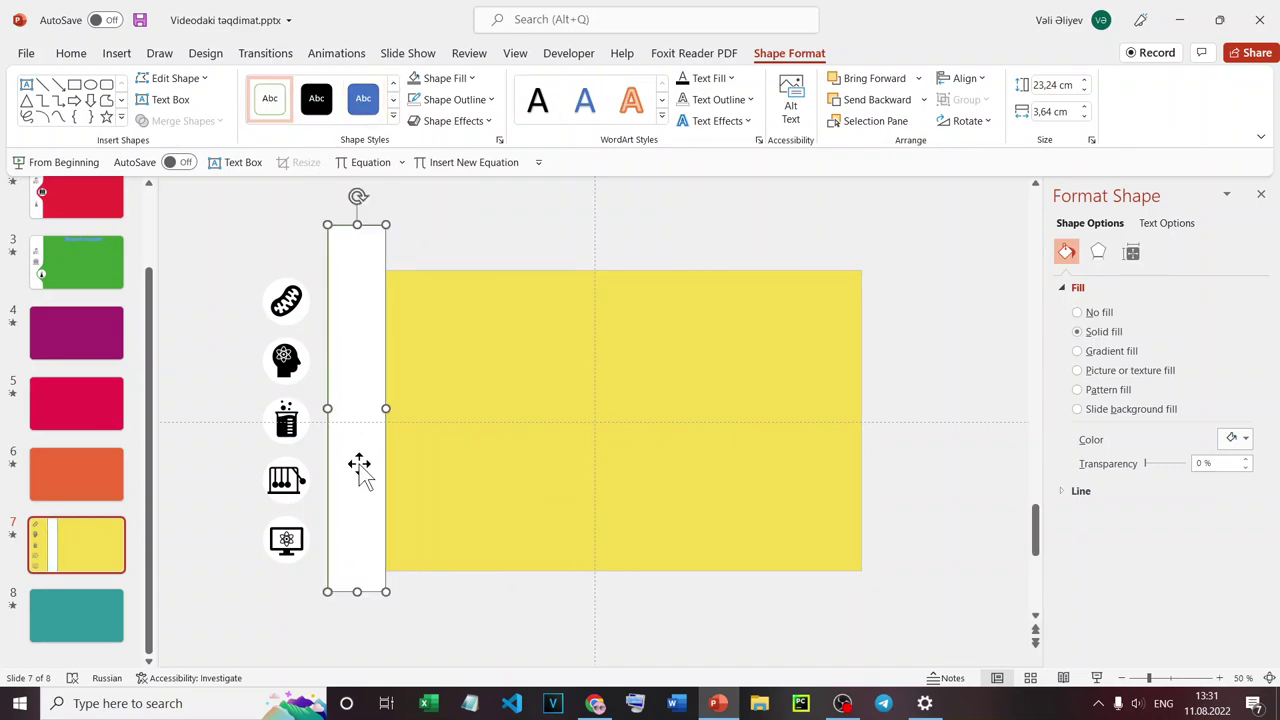
Send the white rectangle behind the grey icons and widen it to 3.81 cm.
right_click(358, 550)
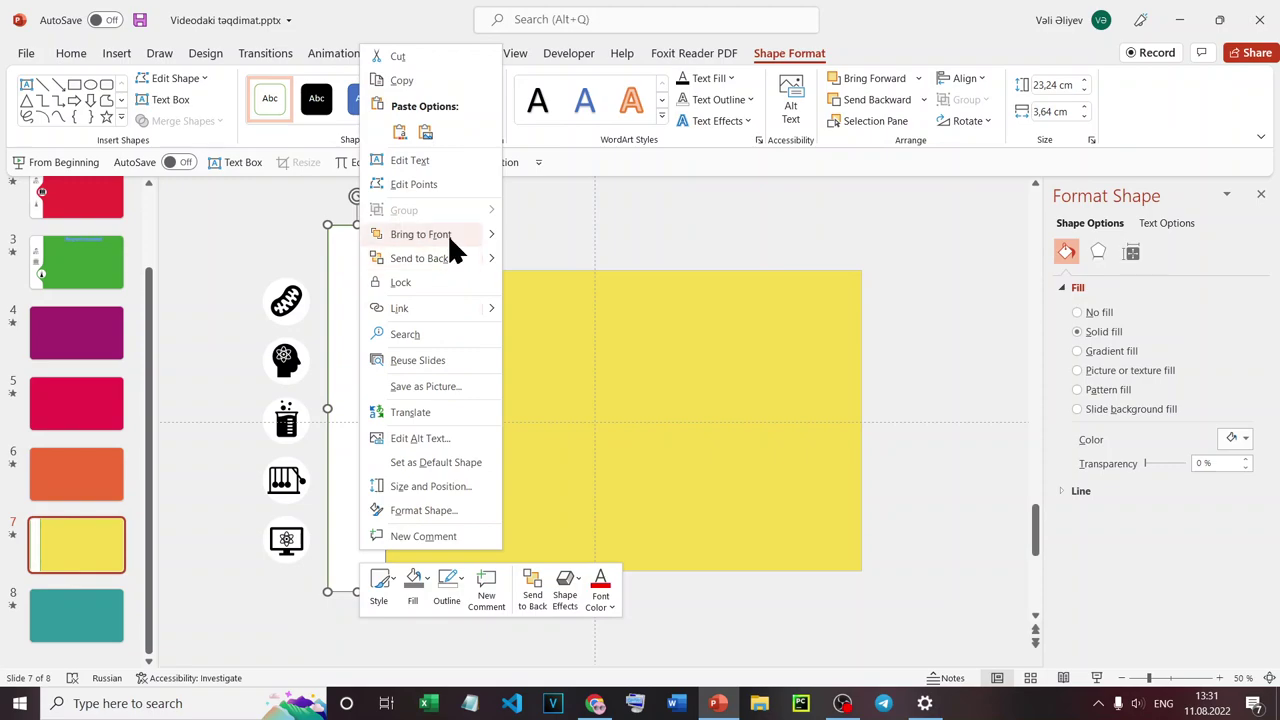
click(436, 258)
click(489, 252)
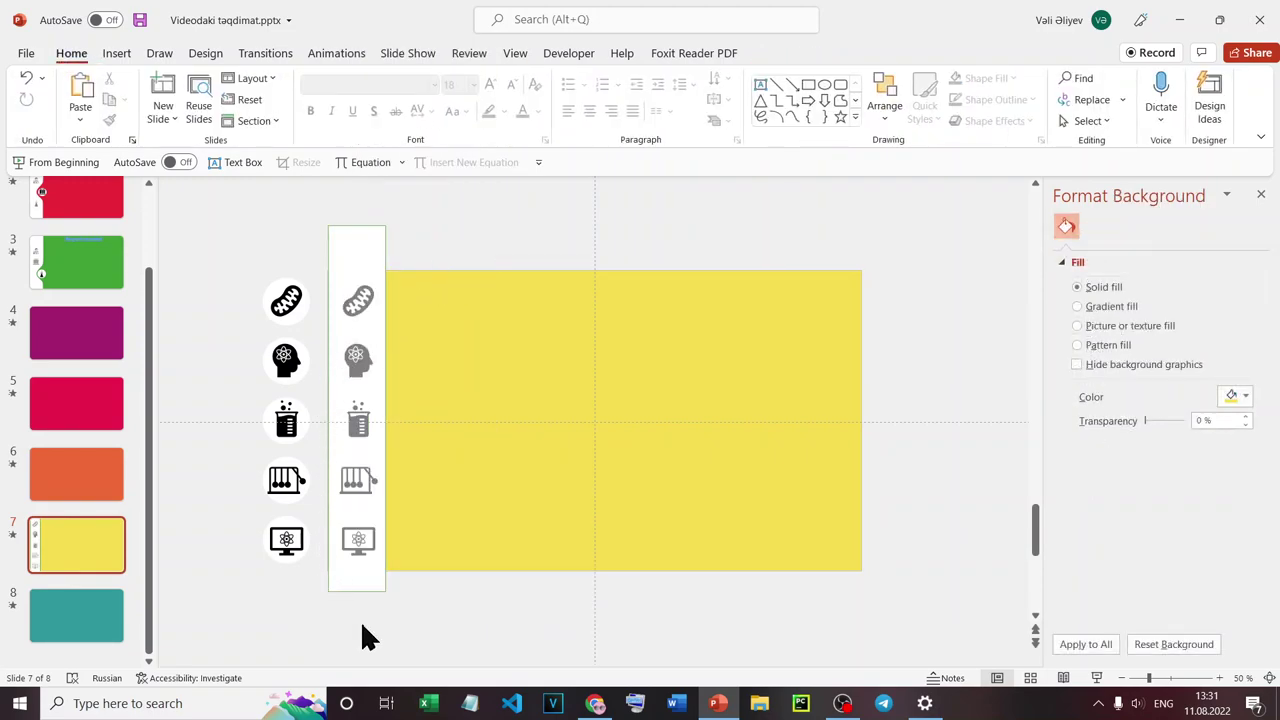
click(359, 592)
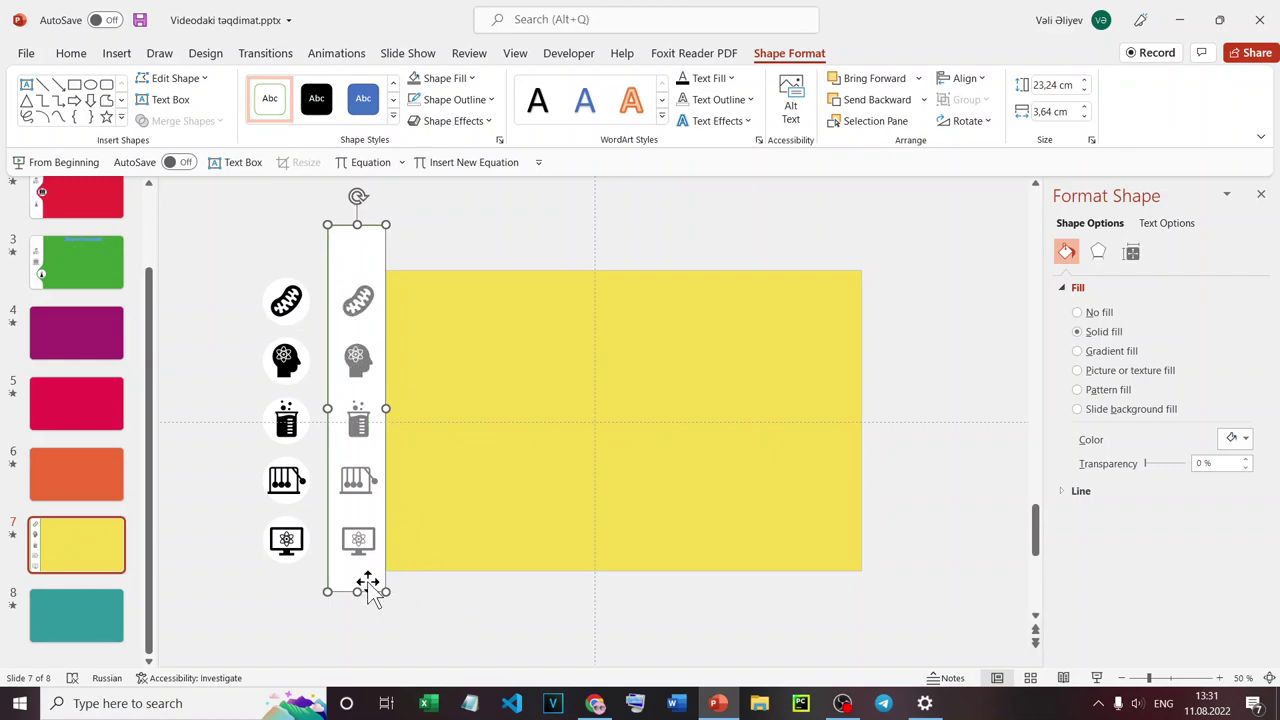
drag(386, 408, 390, 404)
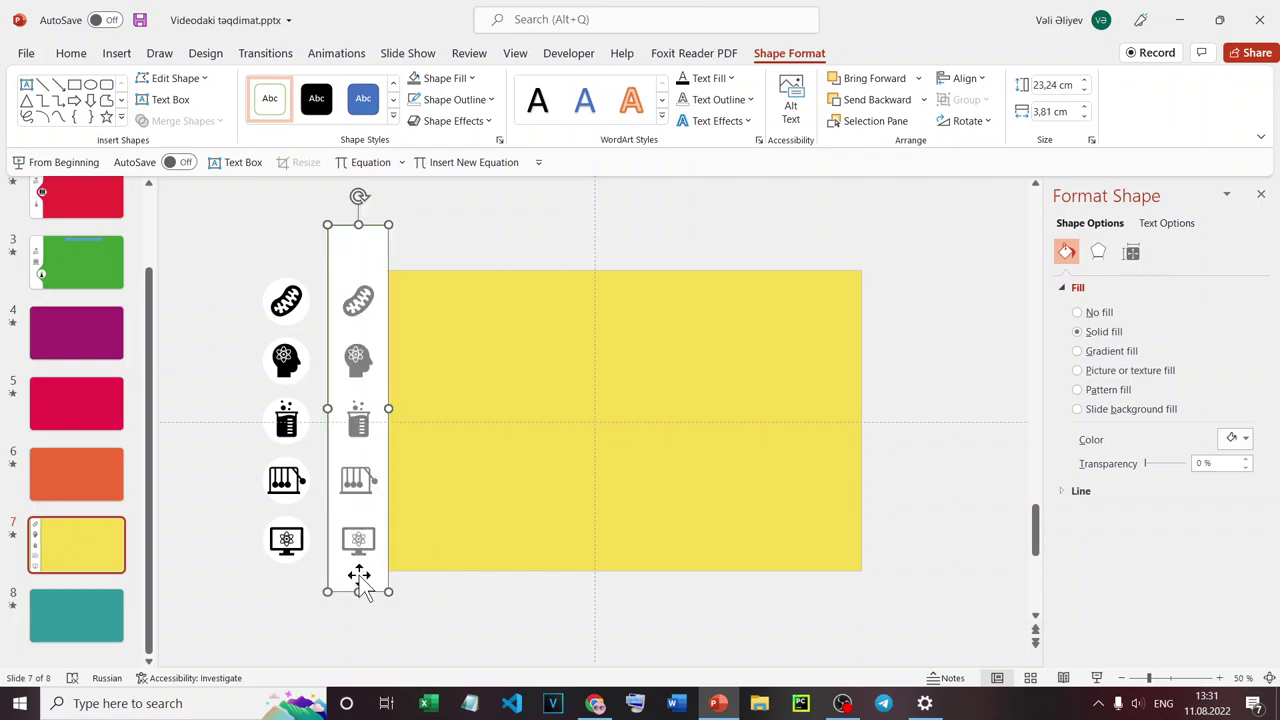
drag(357, 577, 361, 581)
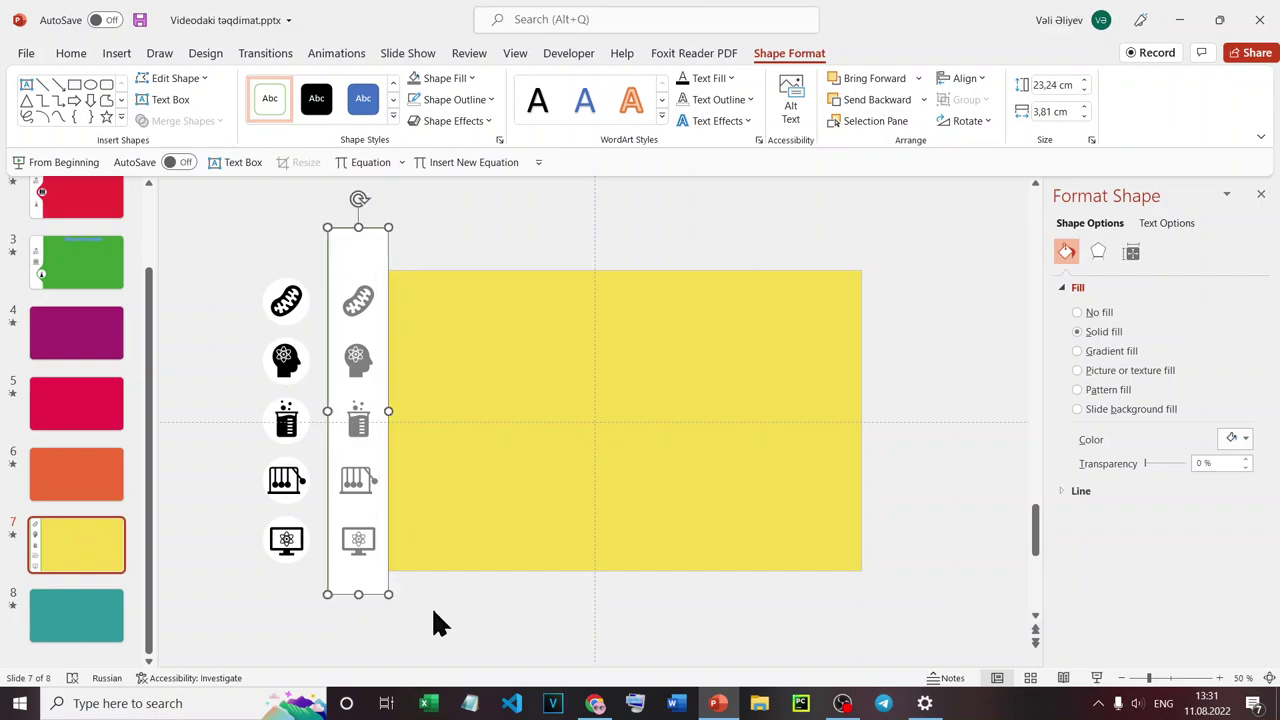
Stretch the white strip down to the full slide height of 58.04 cm.
scroll(415, 545, down, 4)
scroll(447, 518, up, 2)
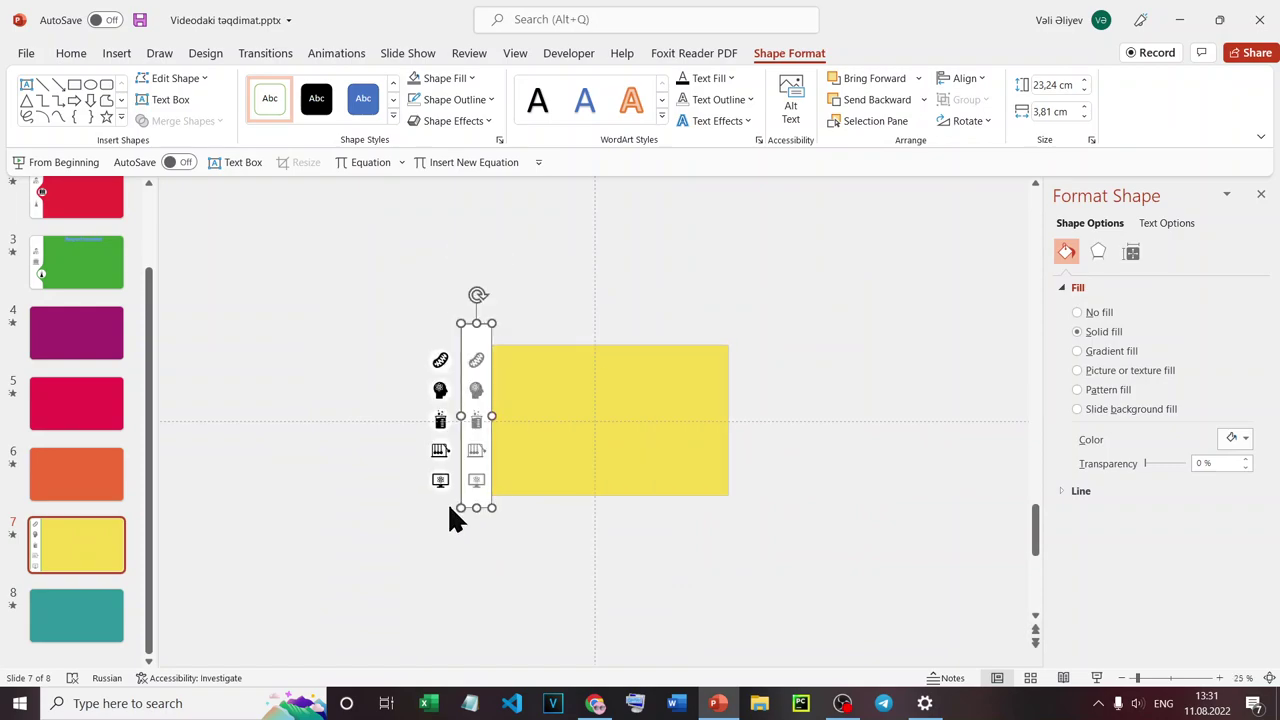
drag(477, 508, 465, 632)
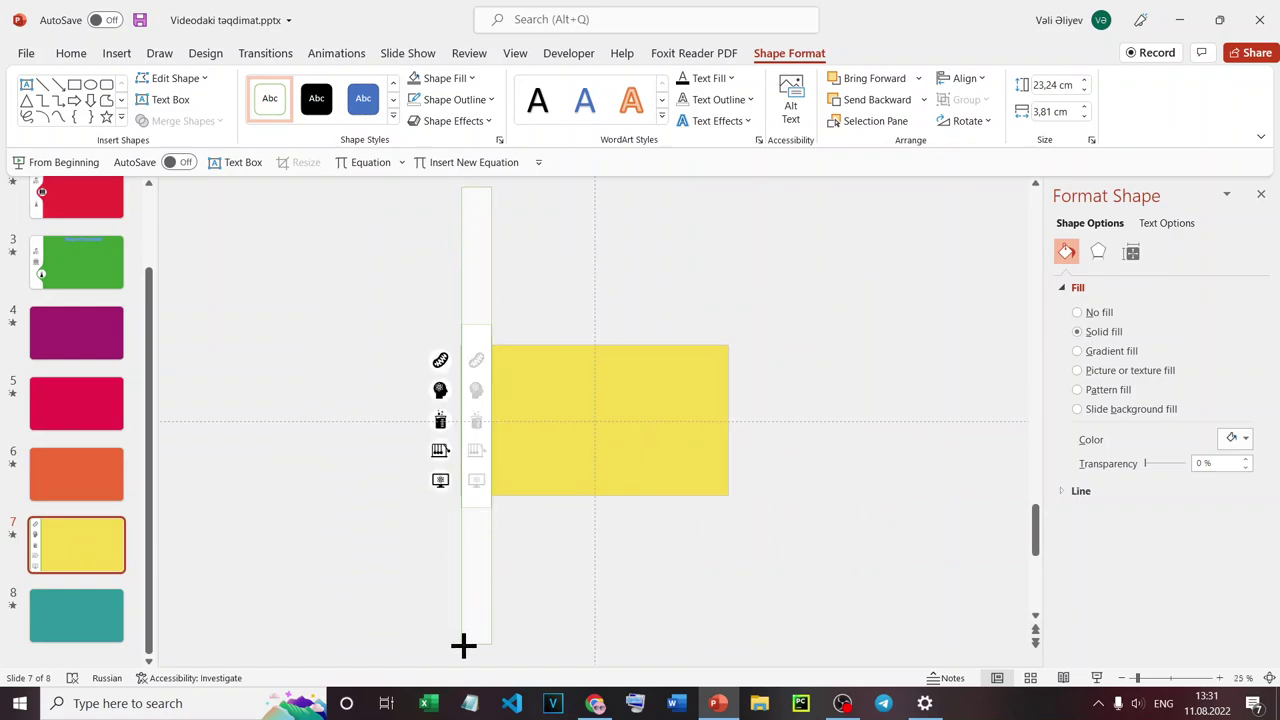
drag(463, 645, 463, 647)
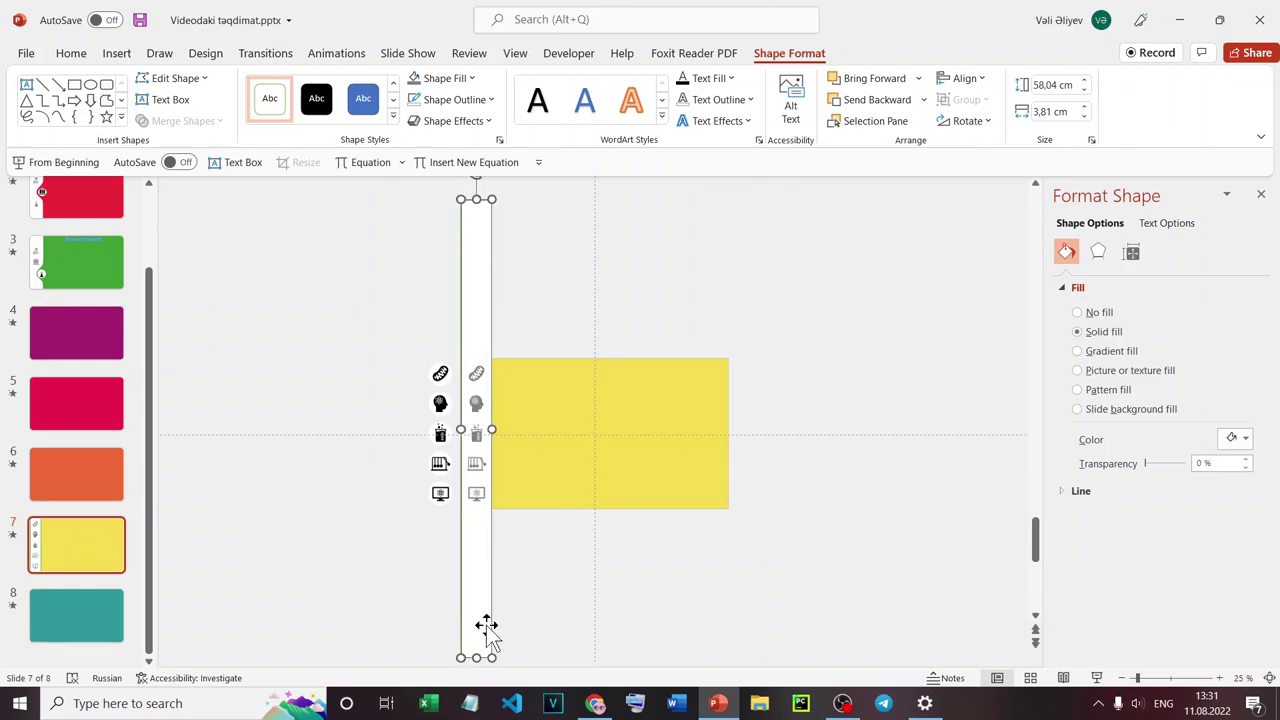
click(549, 568)
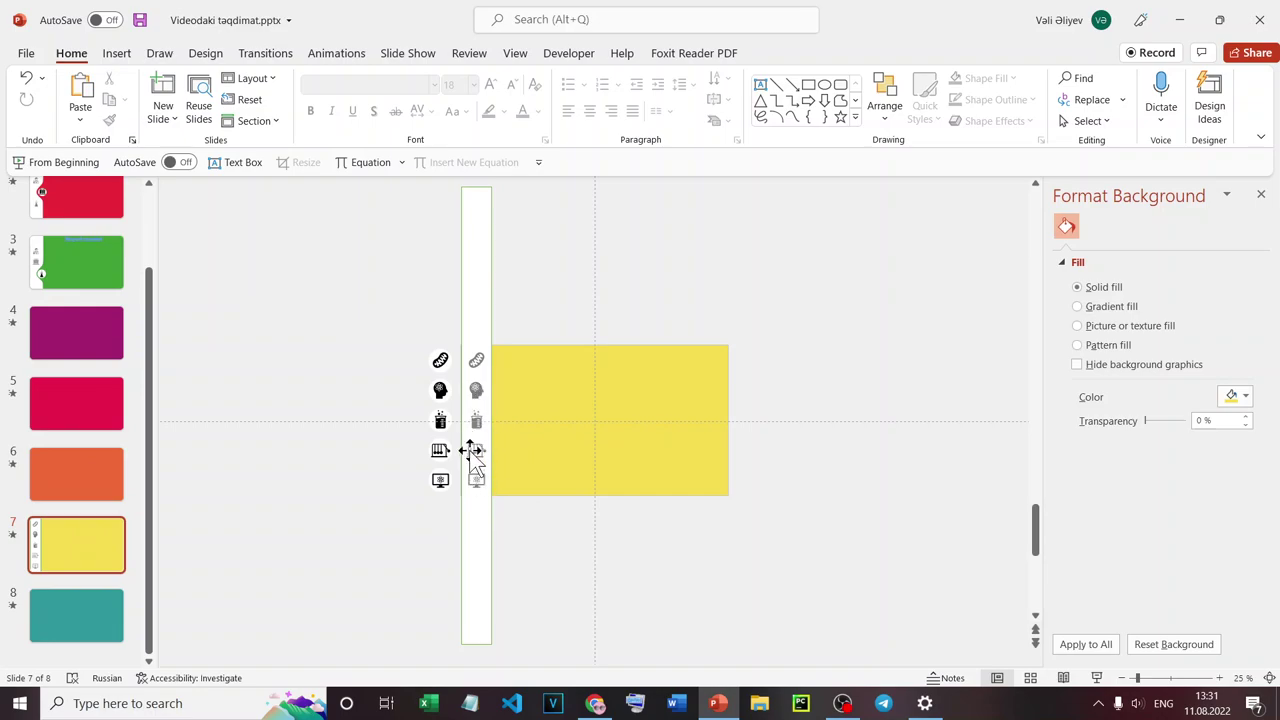
Remove the outline from the white strip.
click(482, 542)
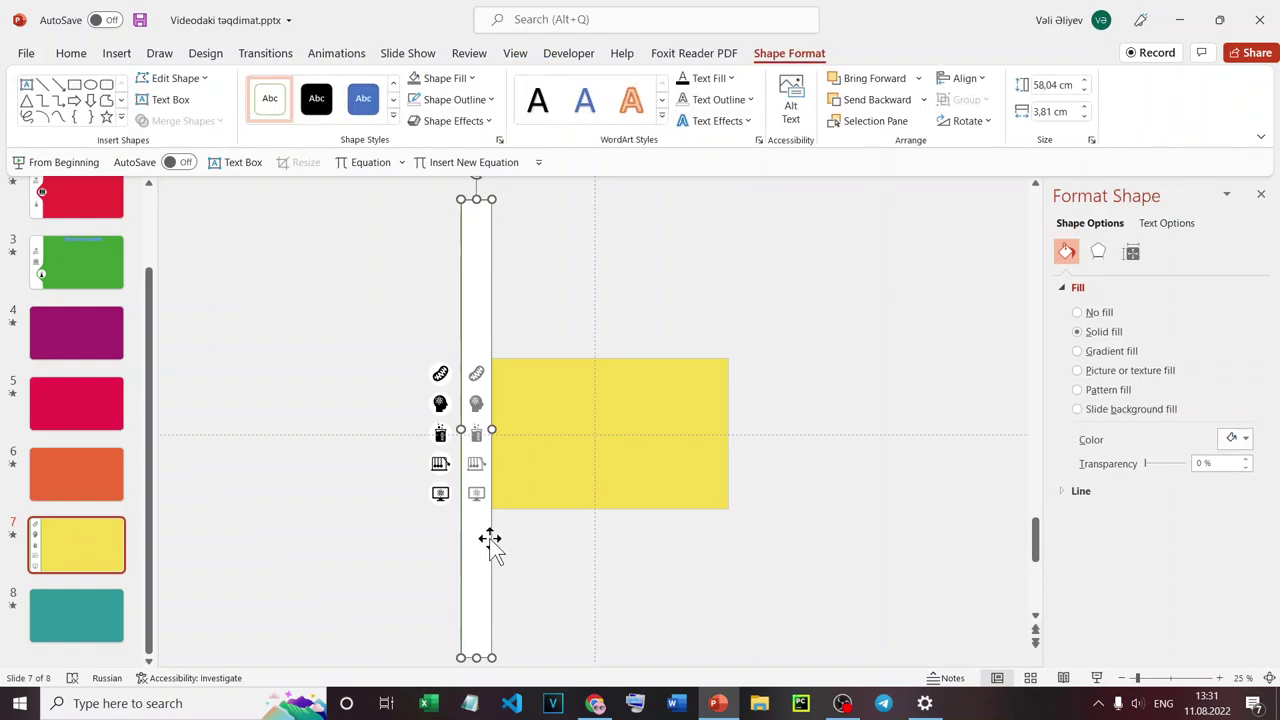
click(491, 100)
click(466, 330)
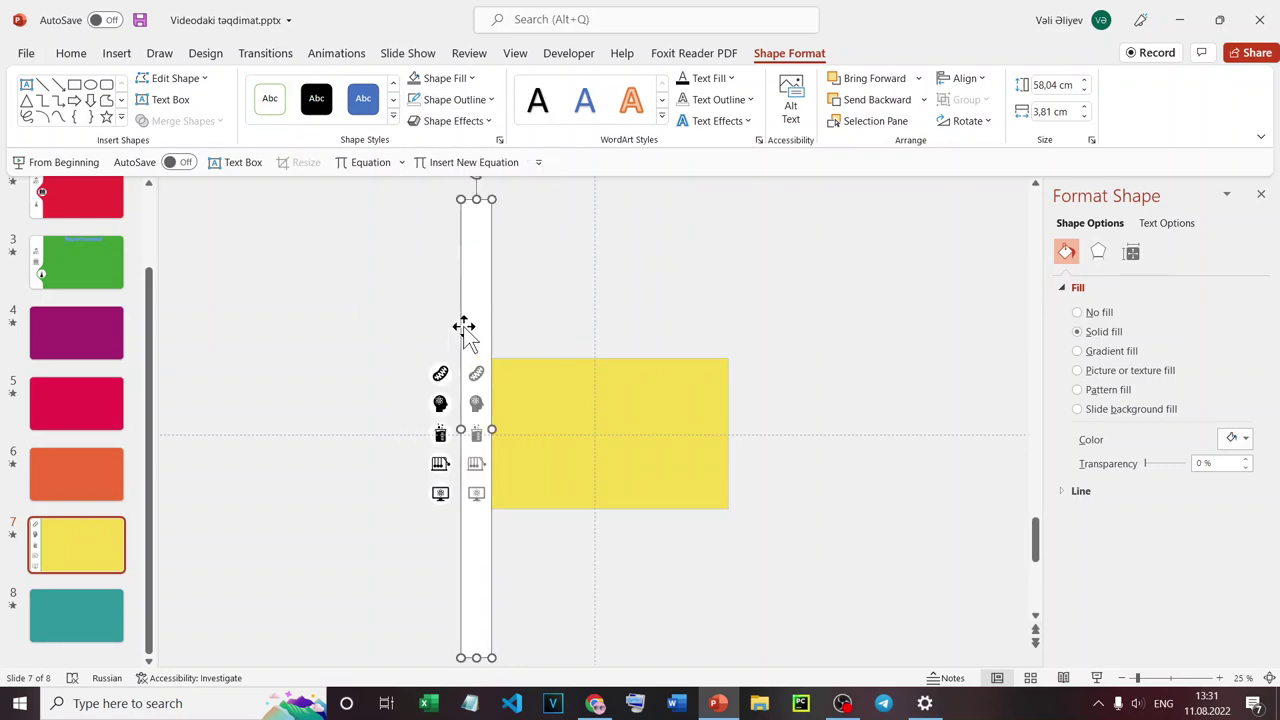
click(381, 342)
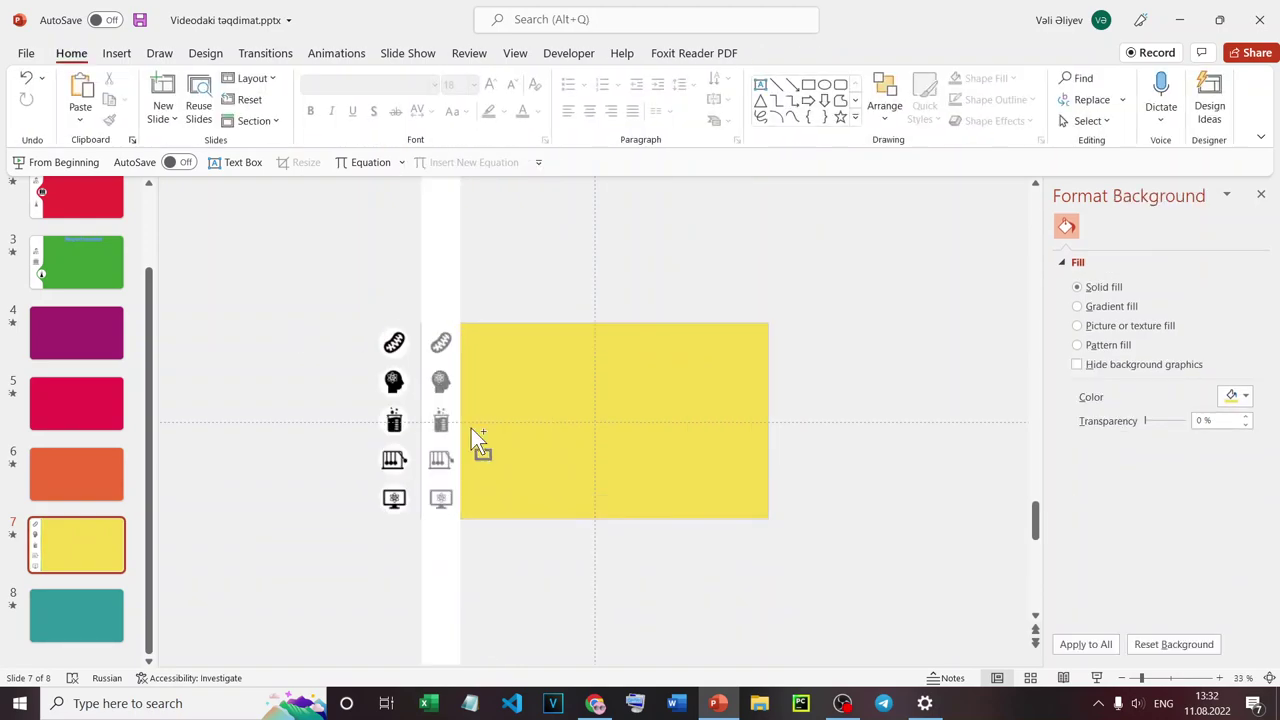
Fine-tune the strip's position between the black icons and the yellow rectangle.
ctrl+scroll(480, 443, up, 5)
ctrl+scroll(351, 463, down, 2)
click(362, 645)
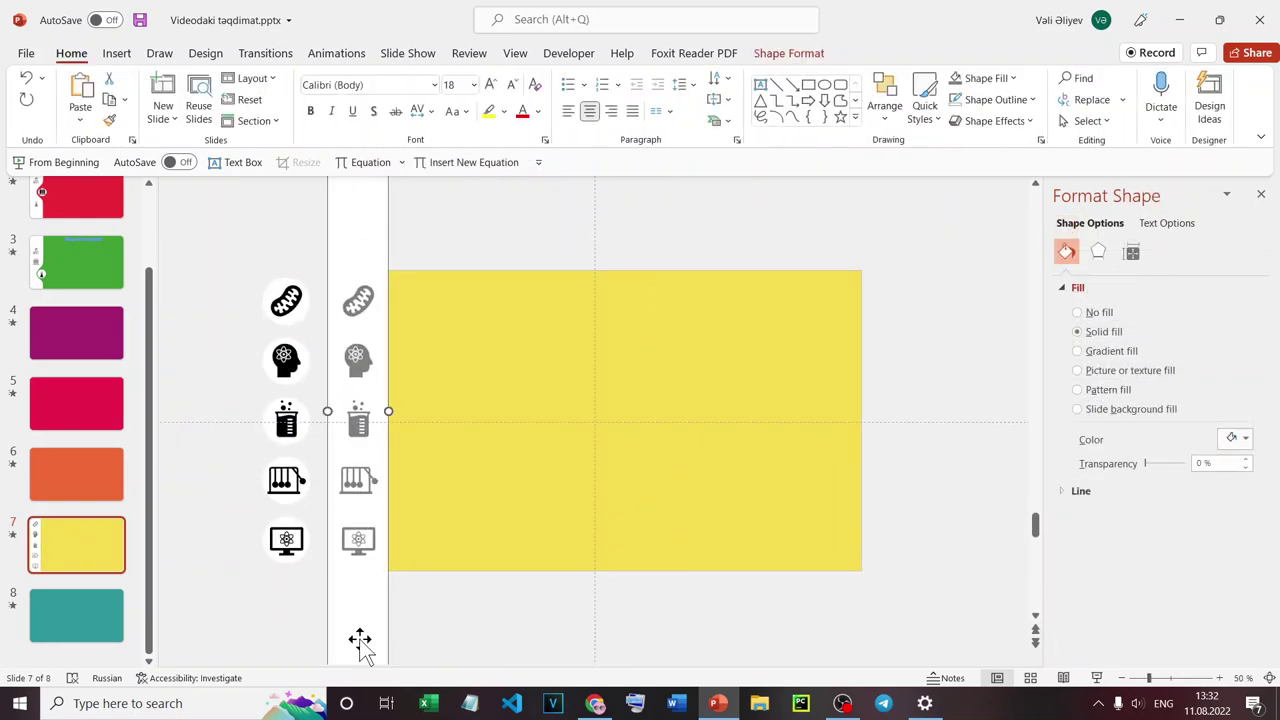
drag(327, 410, 322, 411)
click(238, 239)
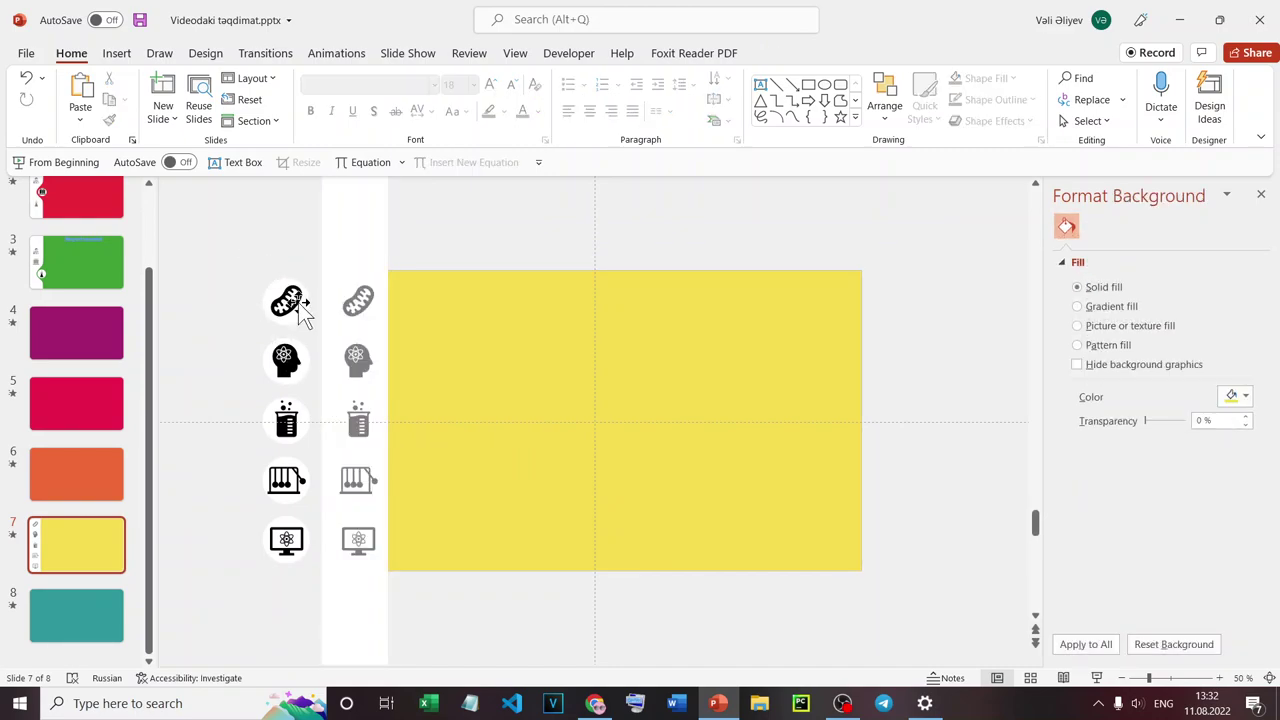
click(381, 440)
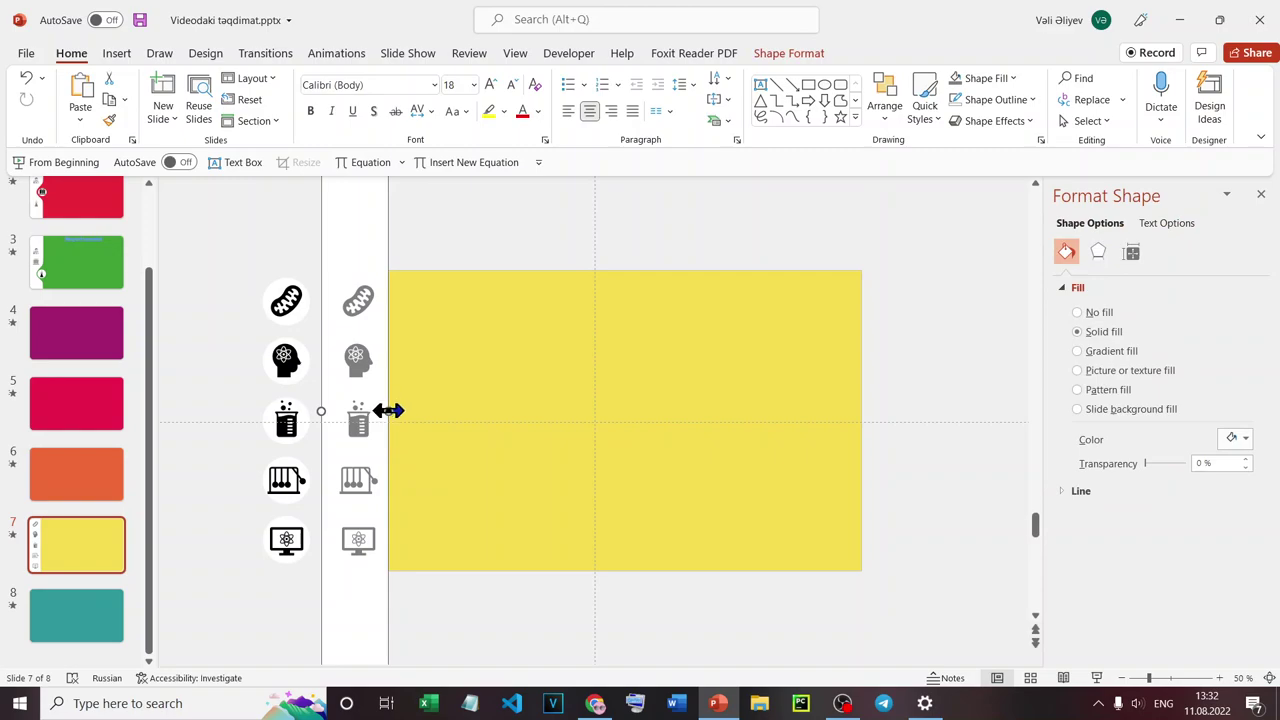
drag(389, 409, 390, 406)
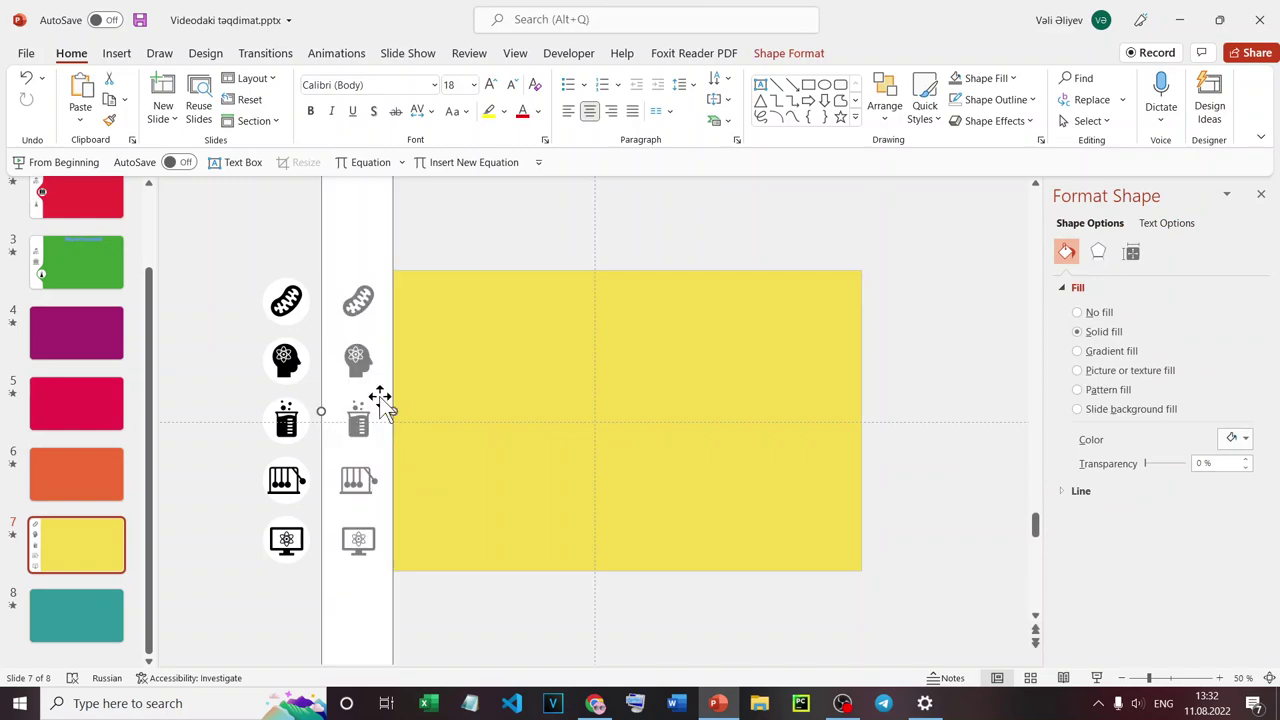
click(237, 243)
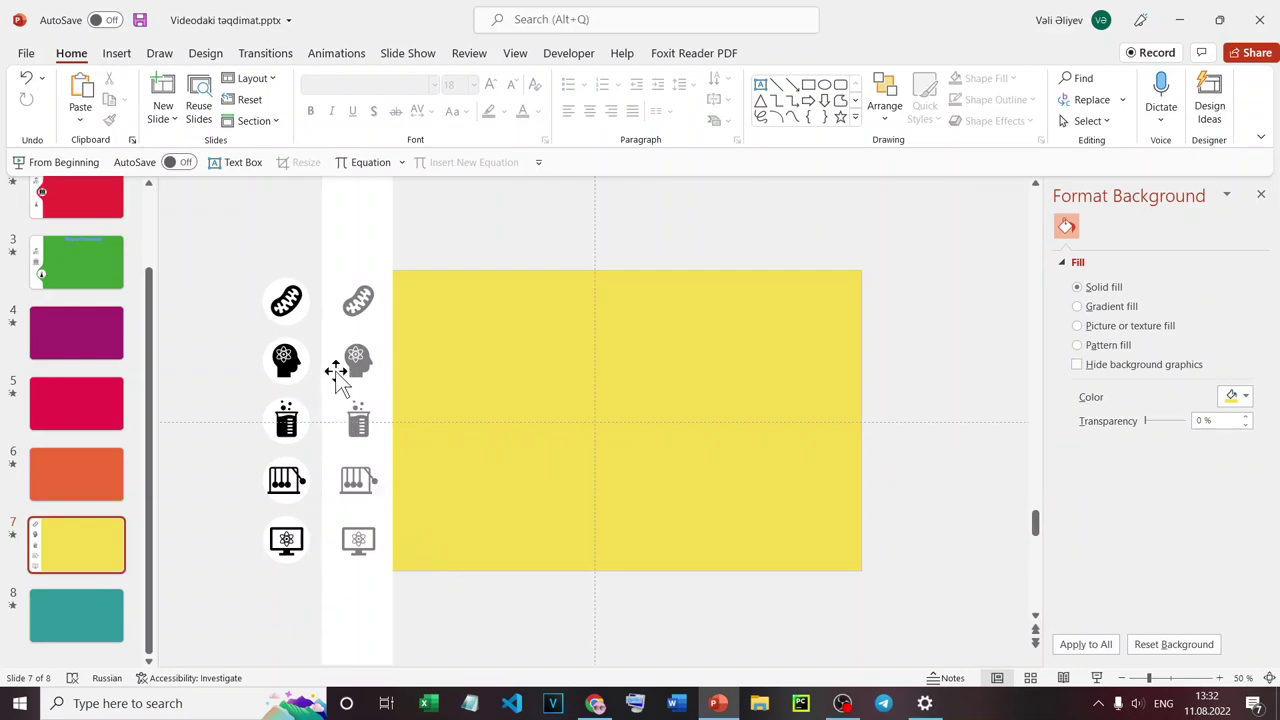
scroll(377, 380, down, 2)
Rotate the white strip right 90° so it lies horizontally.
scroll(392, 395, down, 1)
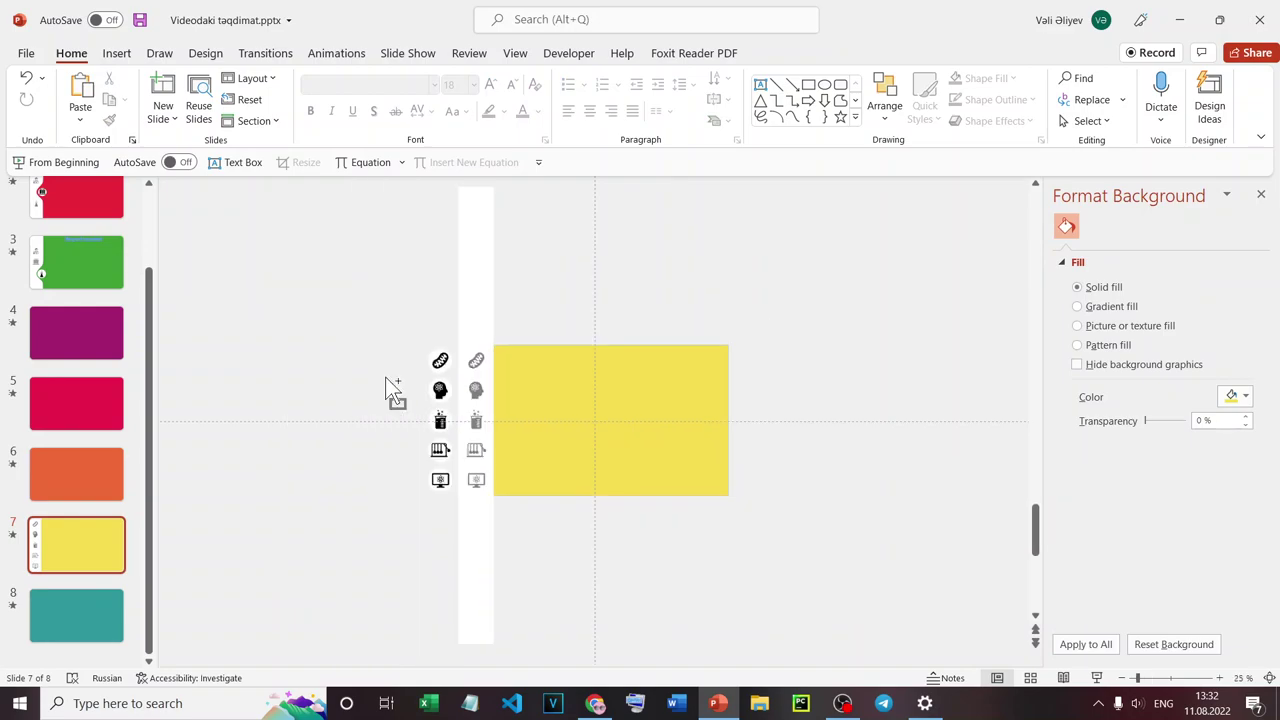
click(481, 518)
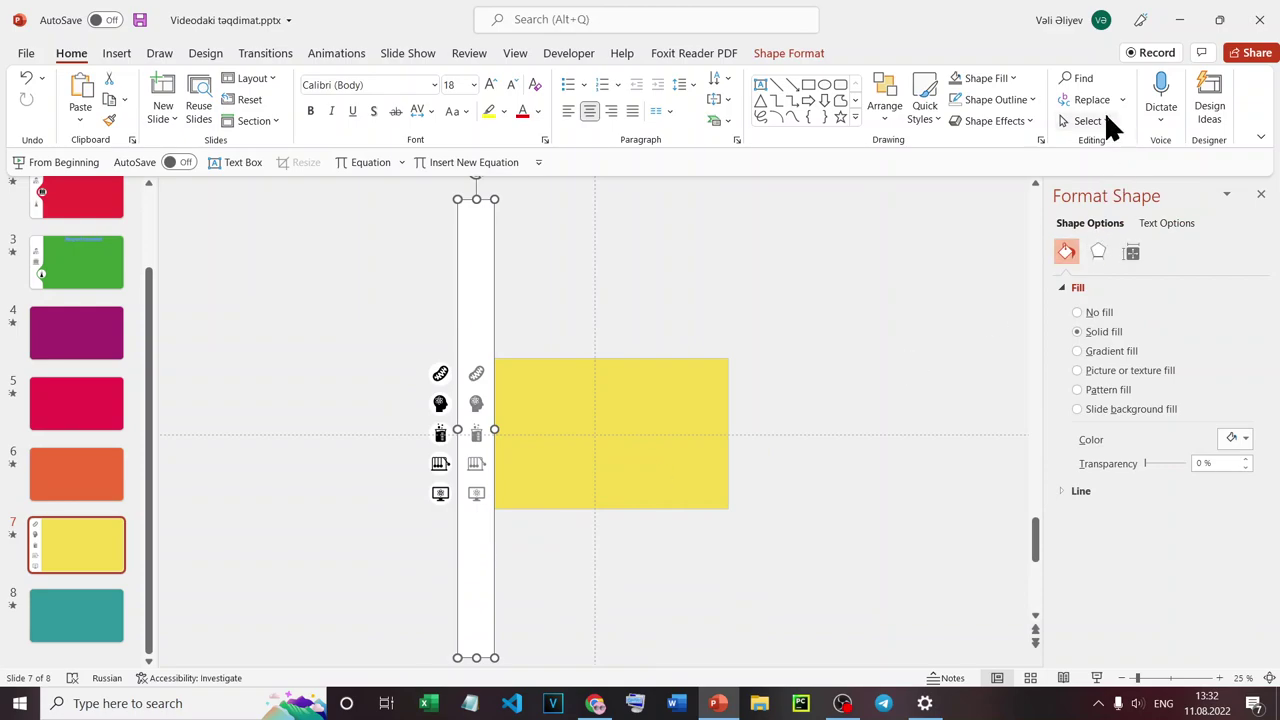
click(778, 55)
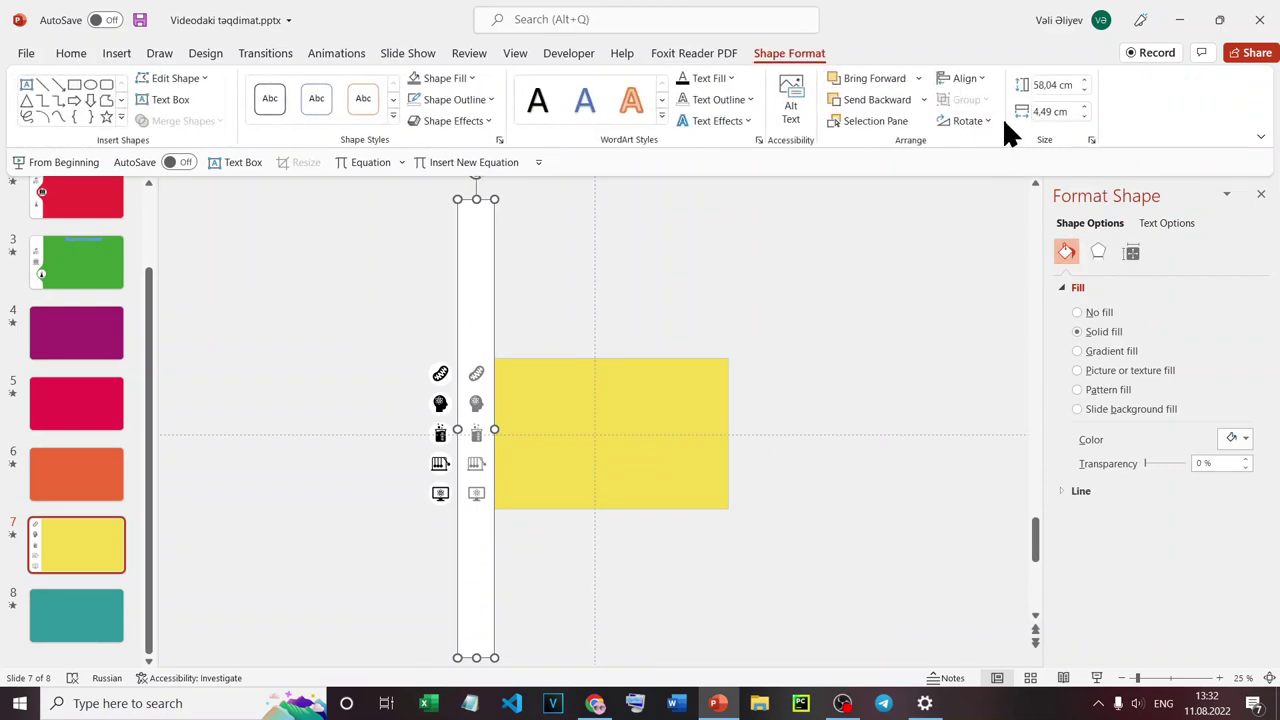
click(977, 118)
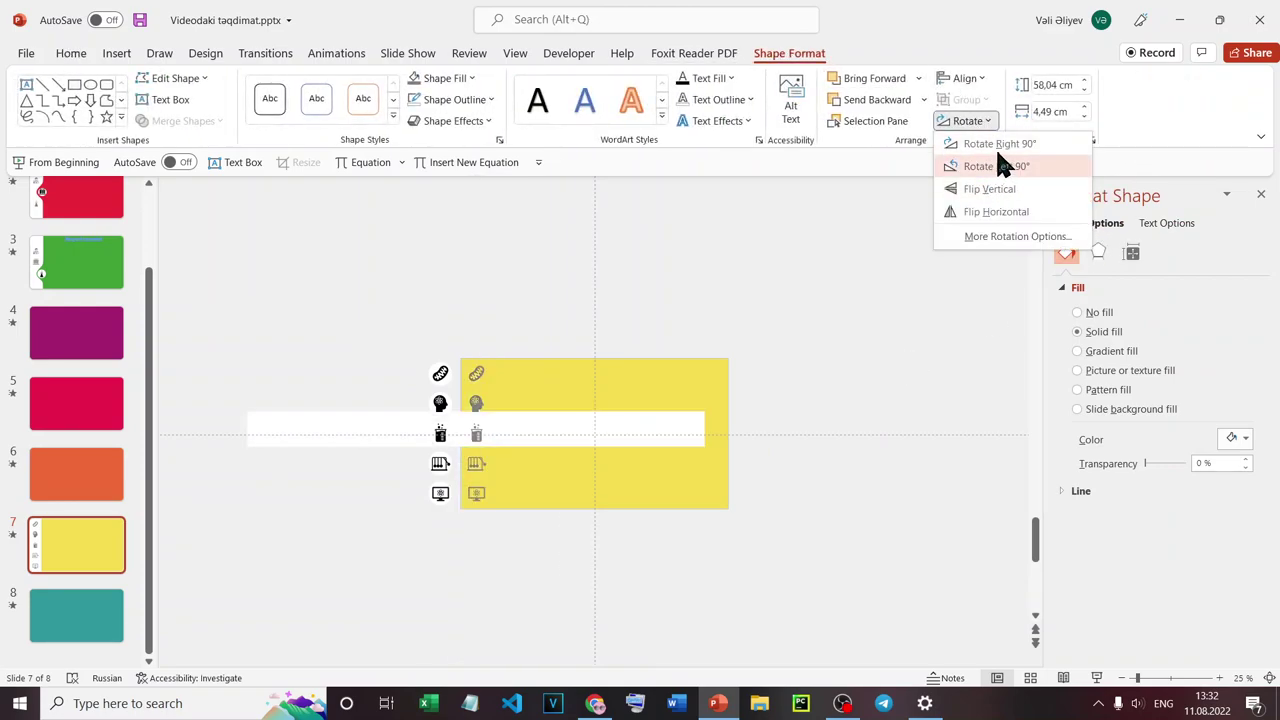
click(998, 143)
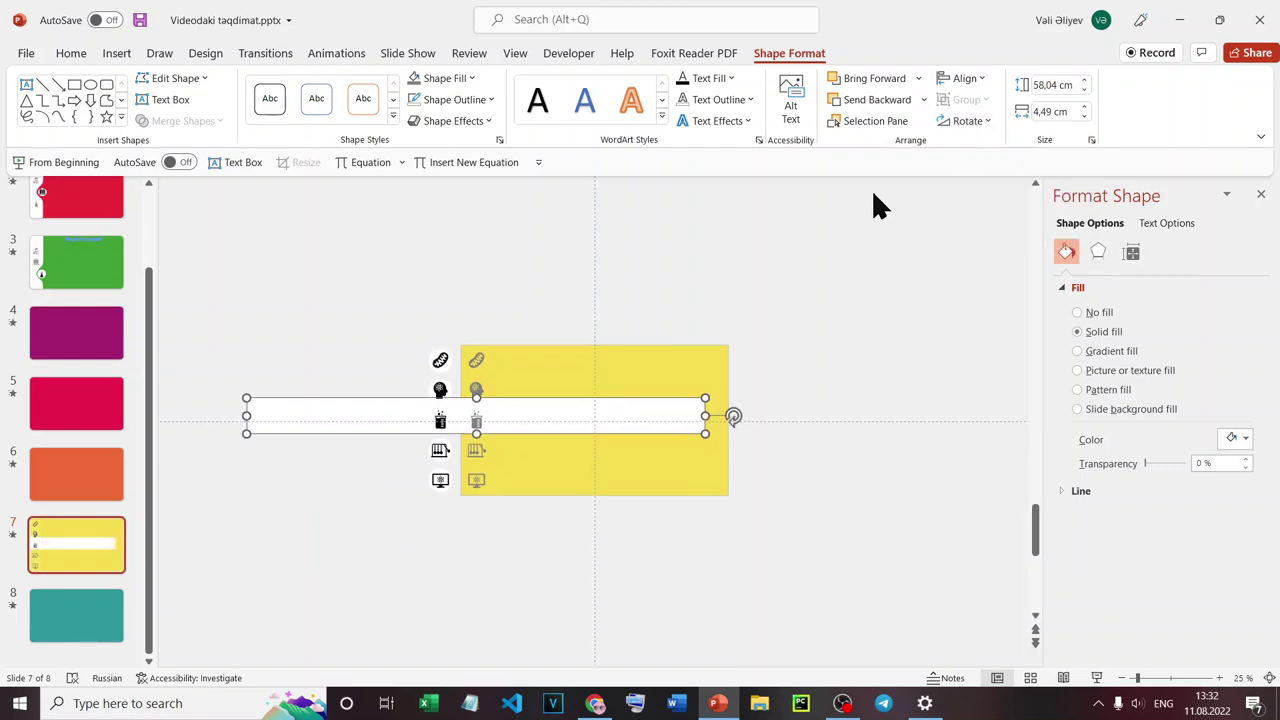
Align the bar to the middle and center of the slide.
click(978, 82)
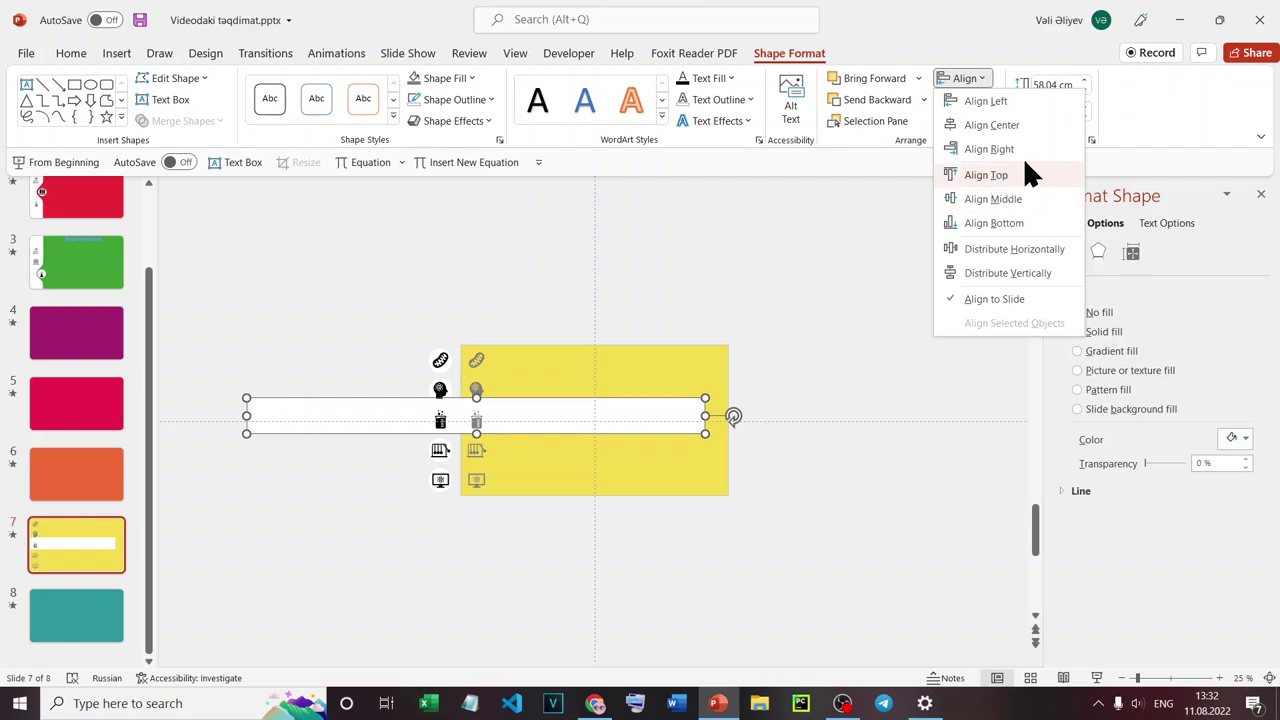
click(1010, 205)
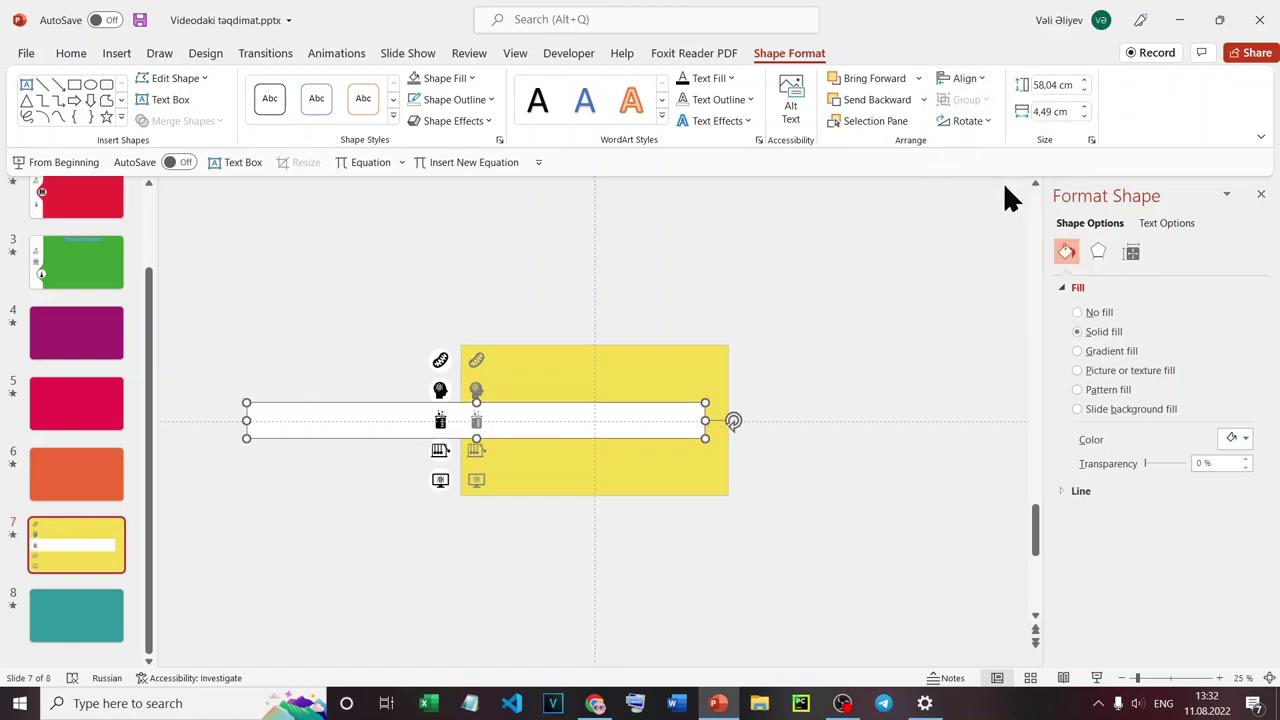
click(984, 74)
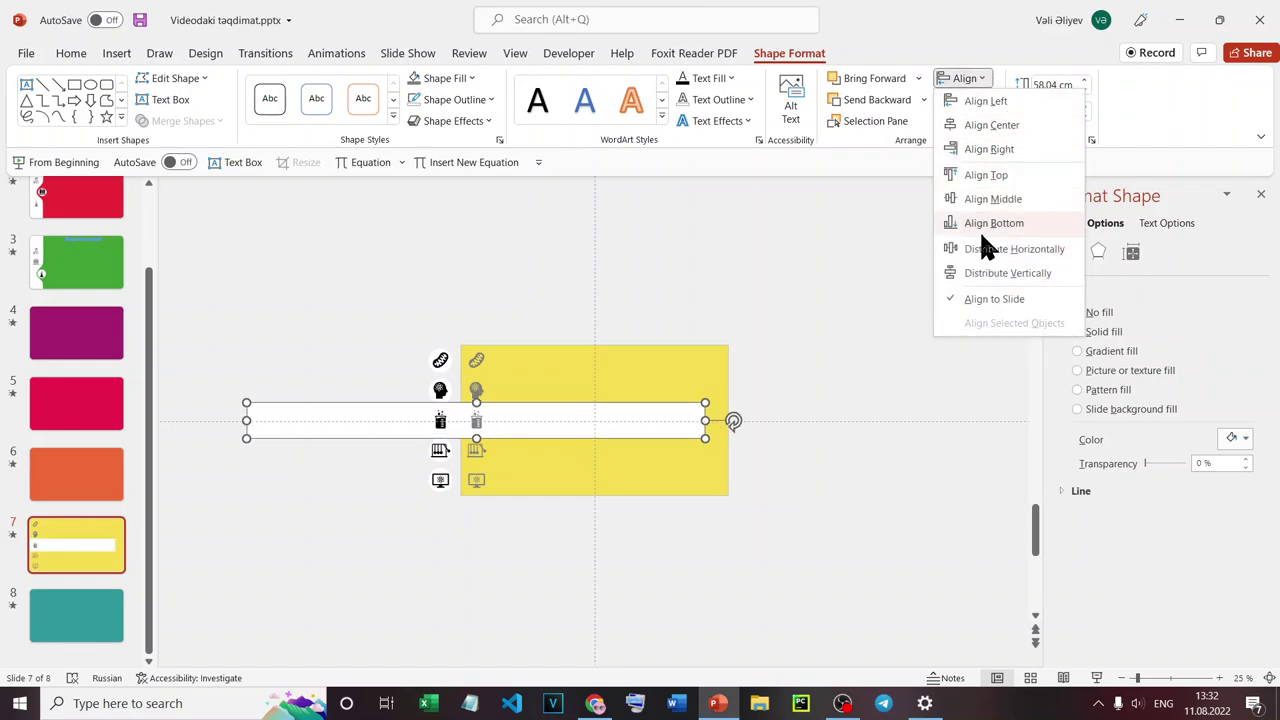
click(992, 125)
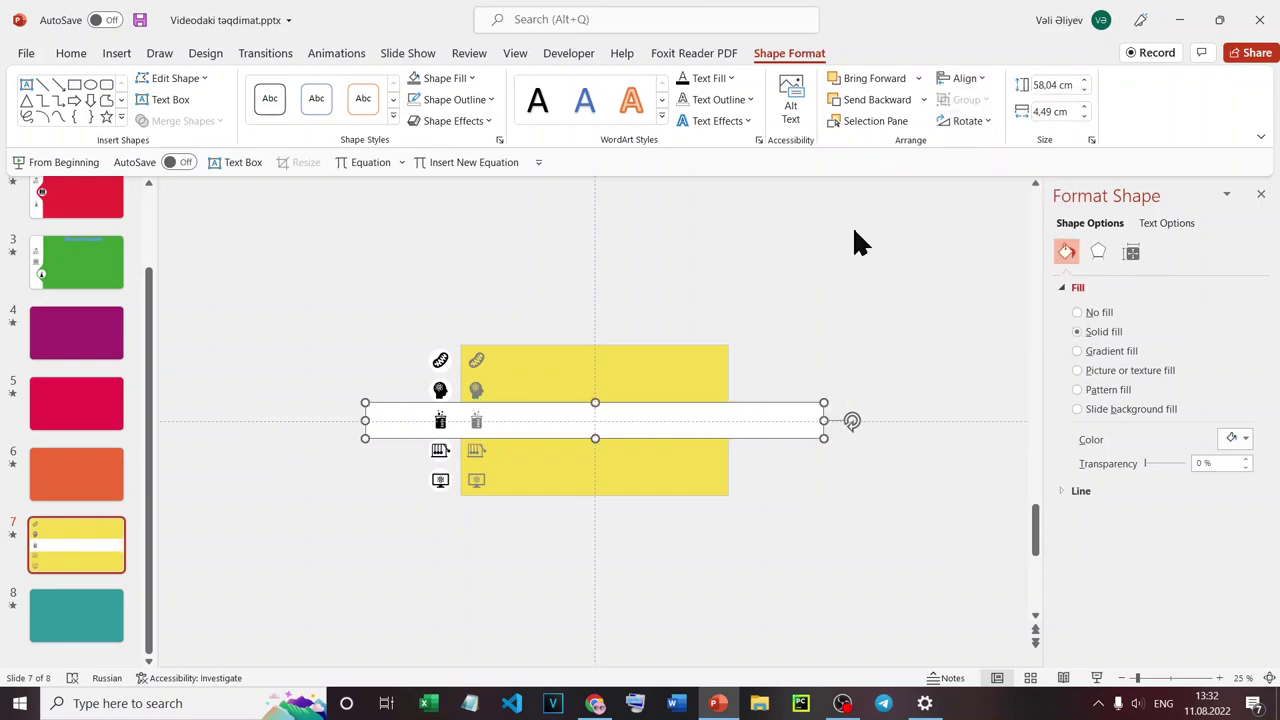
click(803, 316)
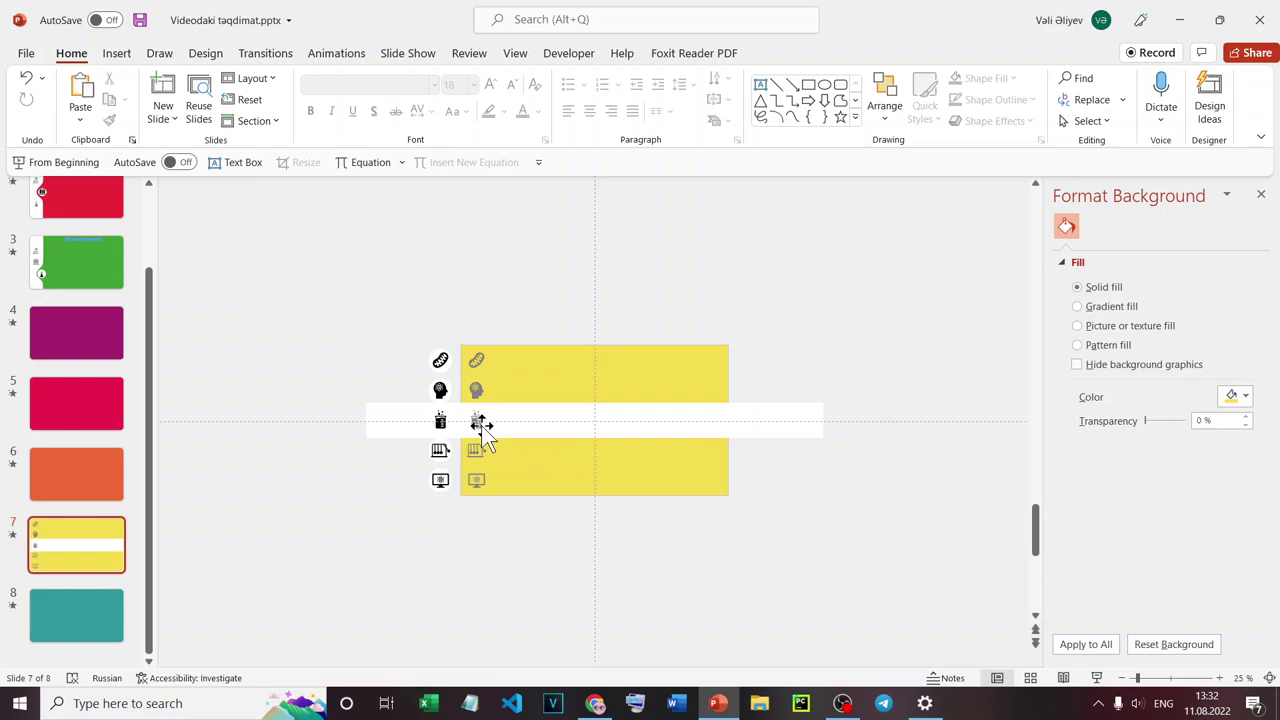
Zoom in on slide 7 and select the tall white group behind the left column of icons.
scroll(396, 445, up, 3)
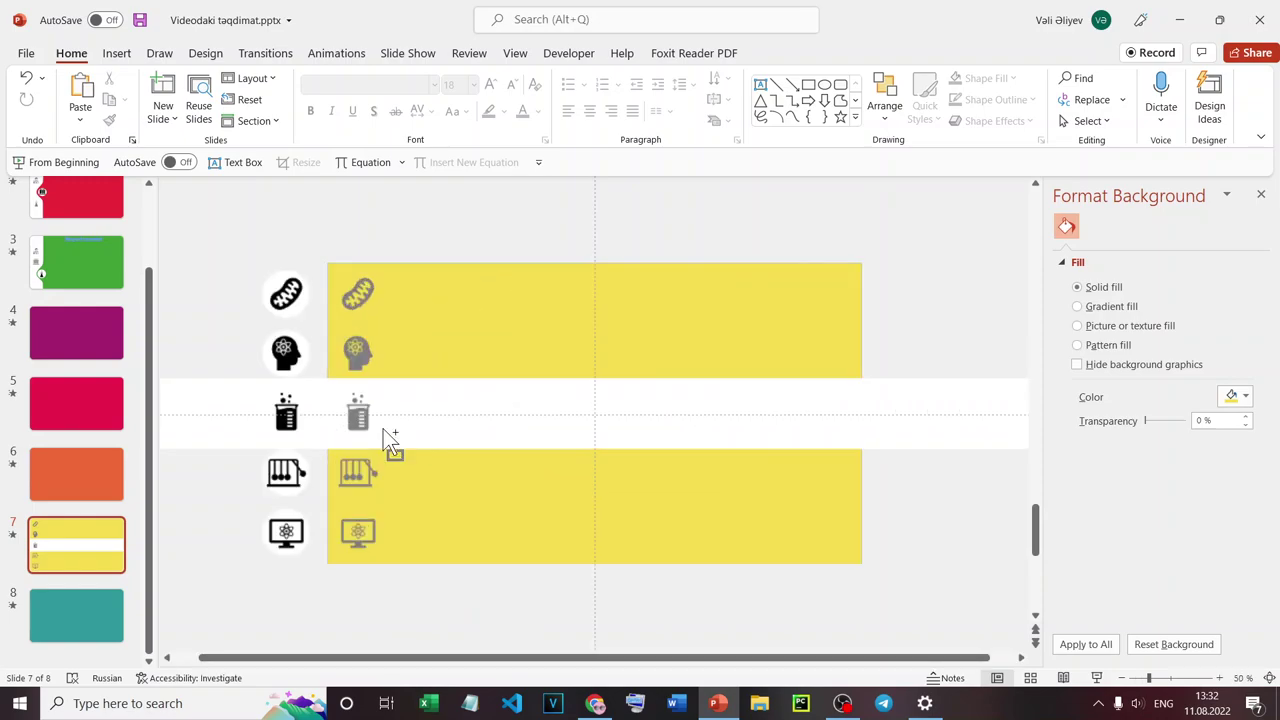
scroll(390, 440, up, 2)
scroll(386, 443, down, 1)
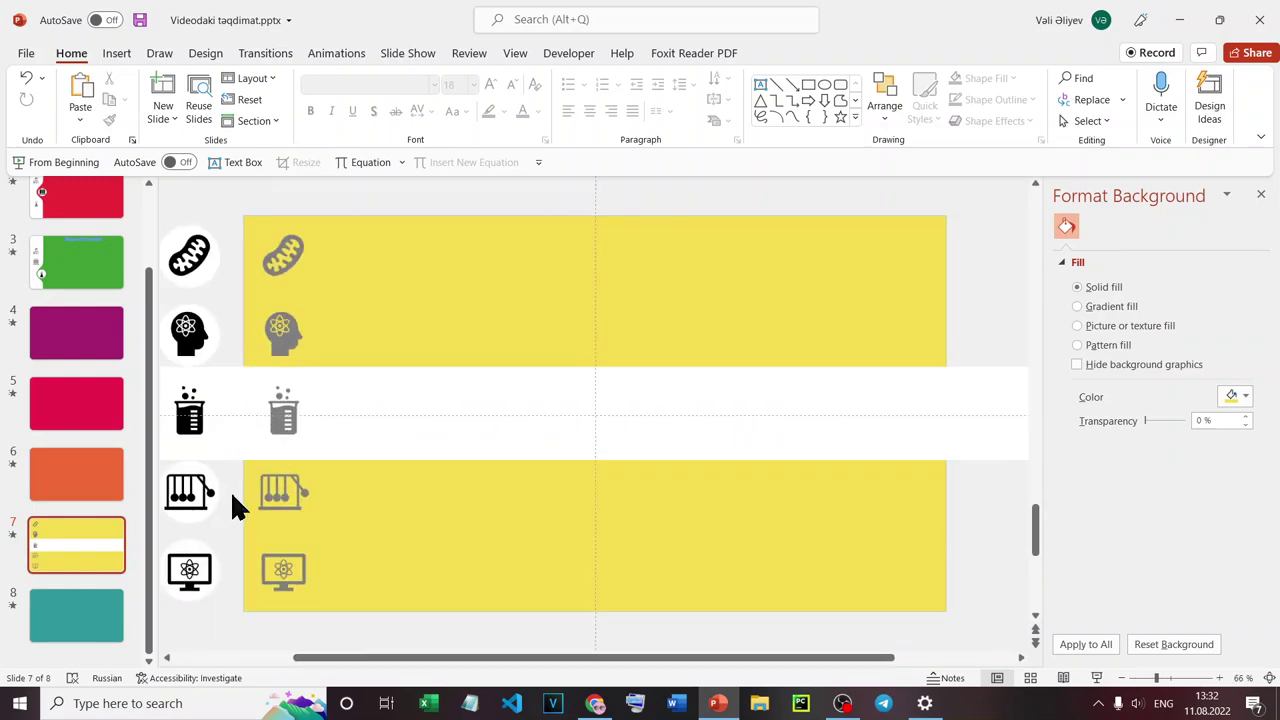
click(205, 324)
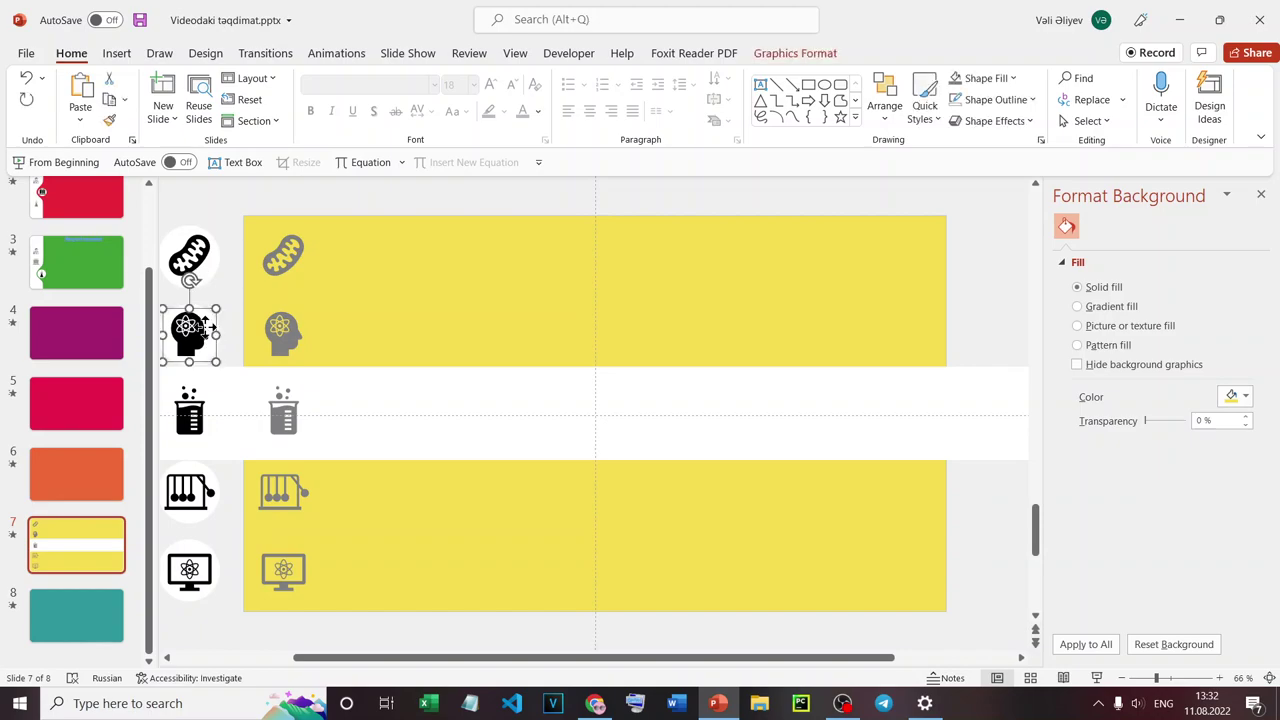
scroll(207, 345, up, 5)
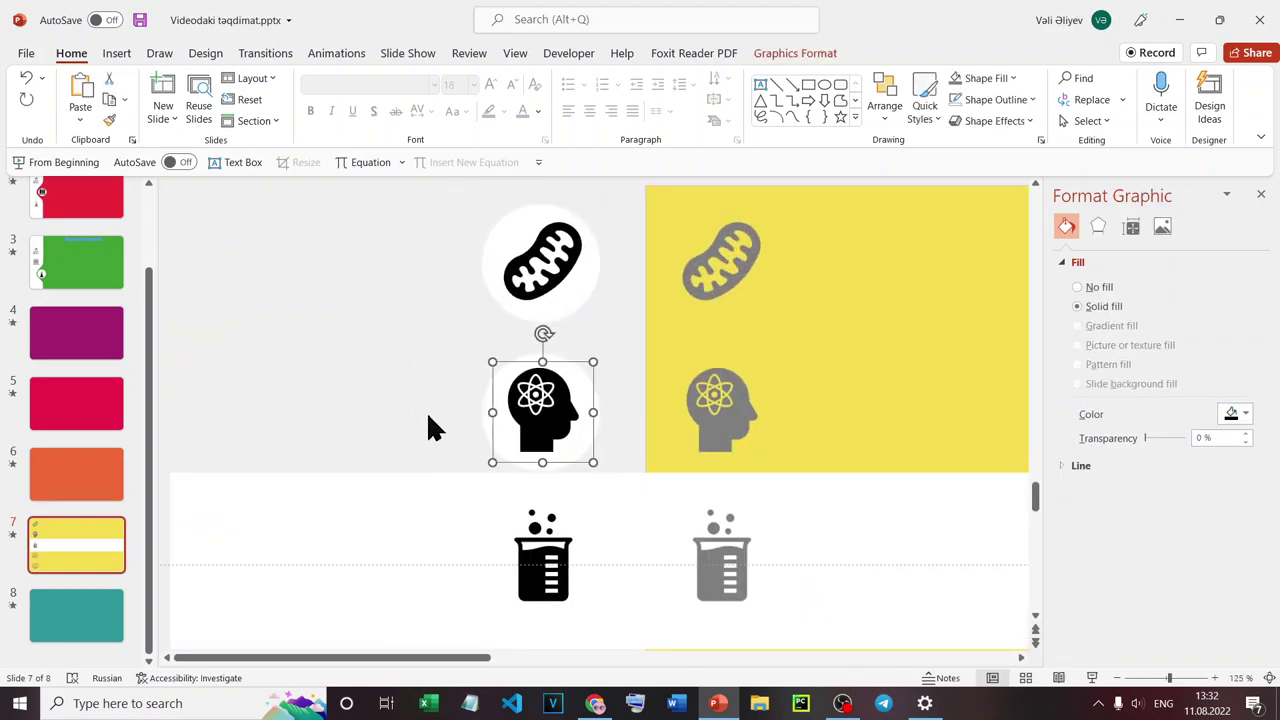
drag(440, 335, 620, 490)
drag(402, 318, 672, 504)
click(490, 410)
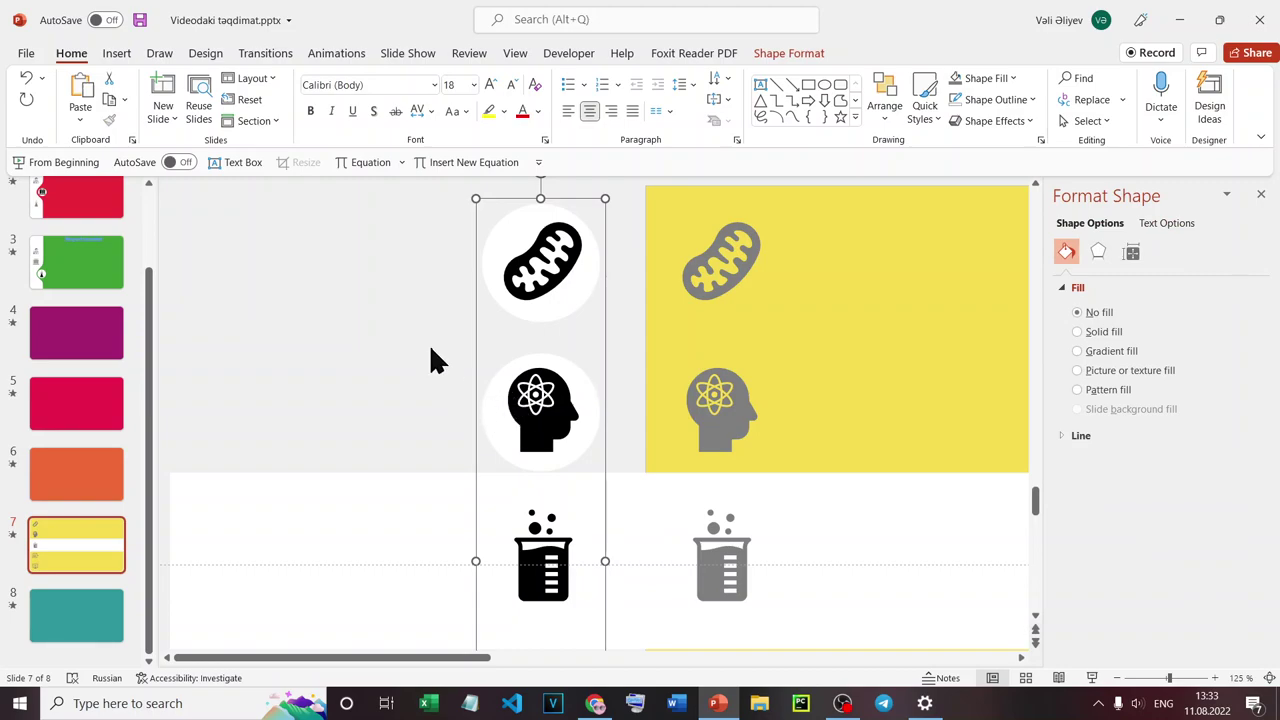
Ungroup the left icon column, then regroup the icons into one group.
right_click(477, 345)
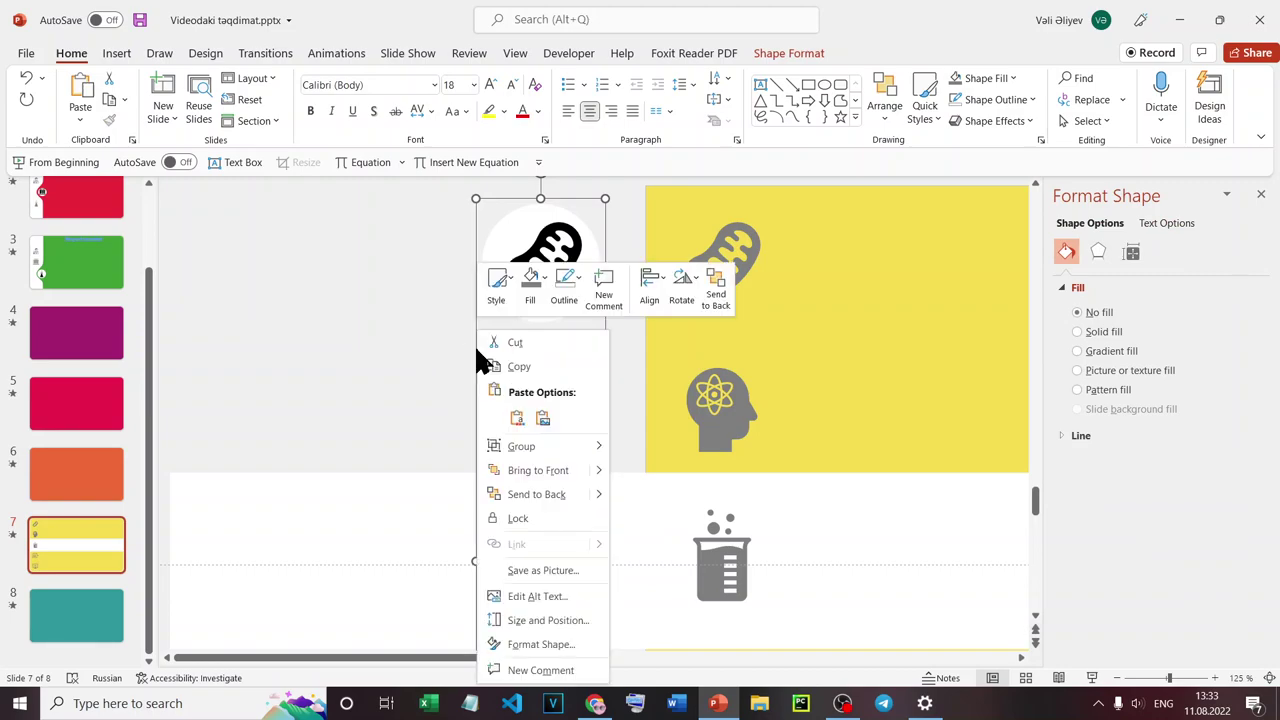
mouse_move(567, 448)
click(652, 497)
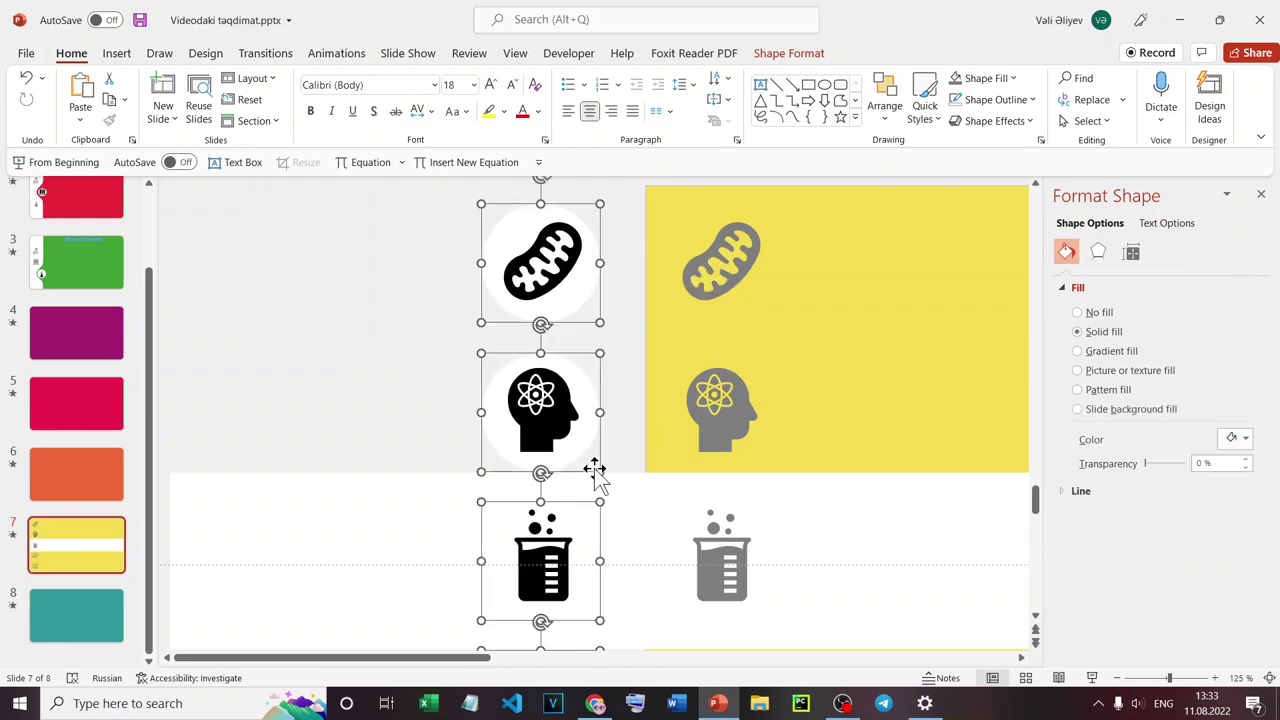
click(528, 395)
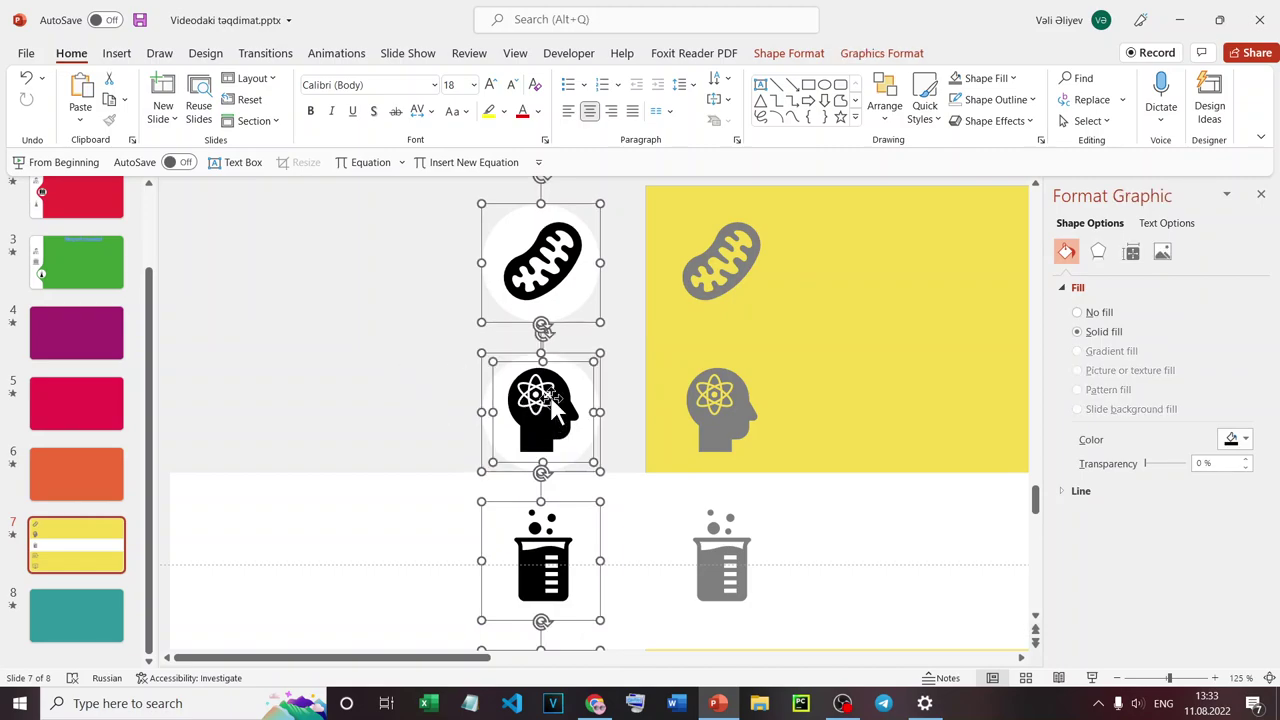
right_click(553, 394)
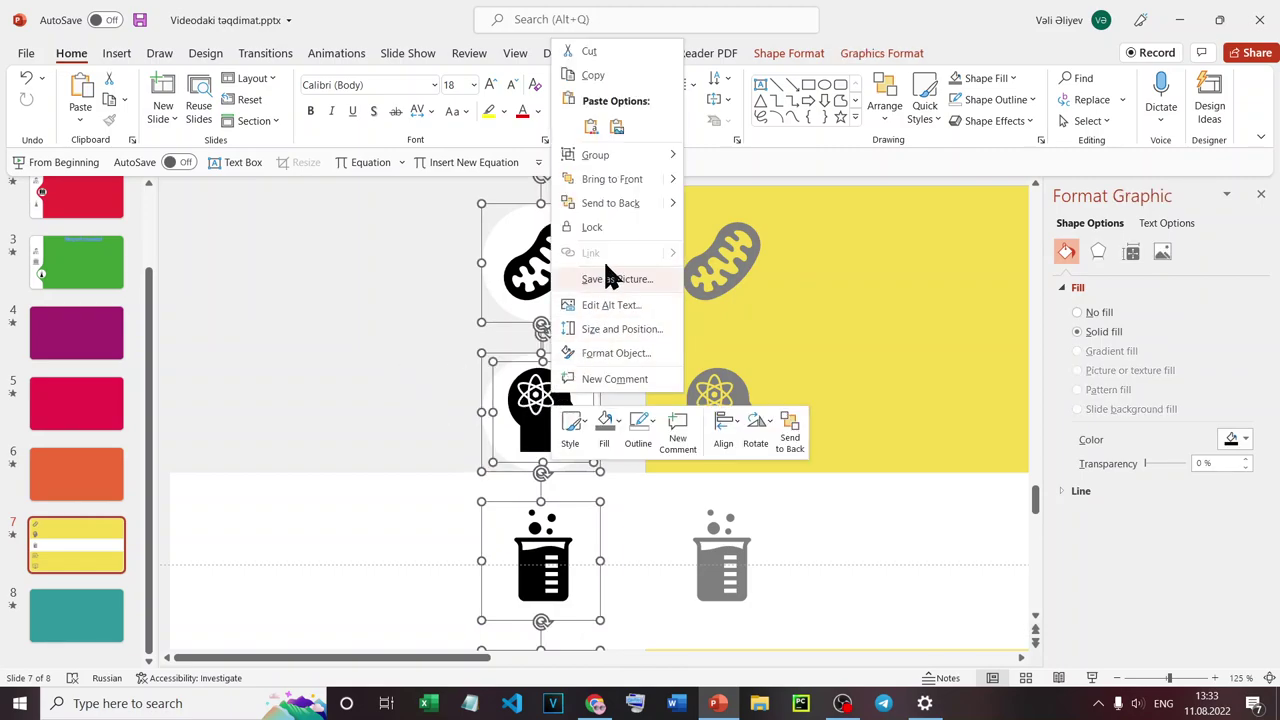
mouse_move(613, 154)
click(732, 180)
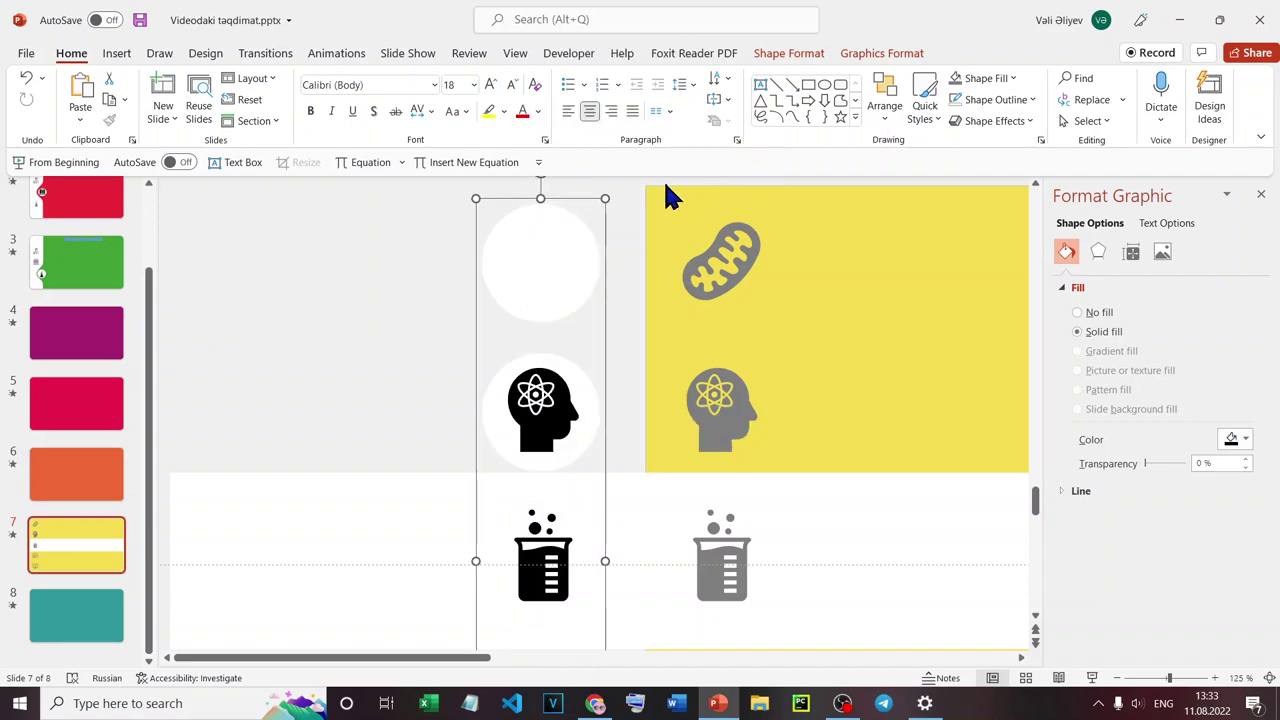
Select the head icon inside the group, undoing an accidental duplicate dragged to the left.
click(550, 425)
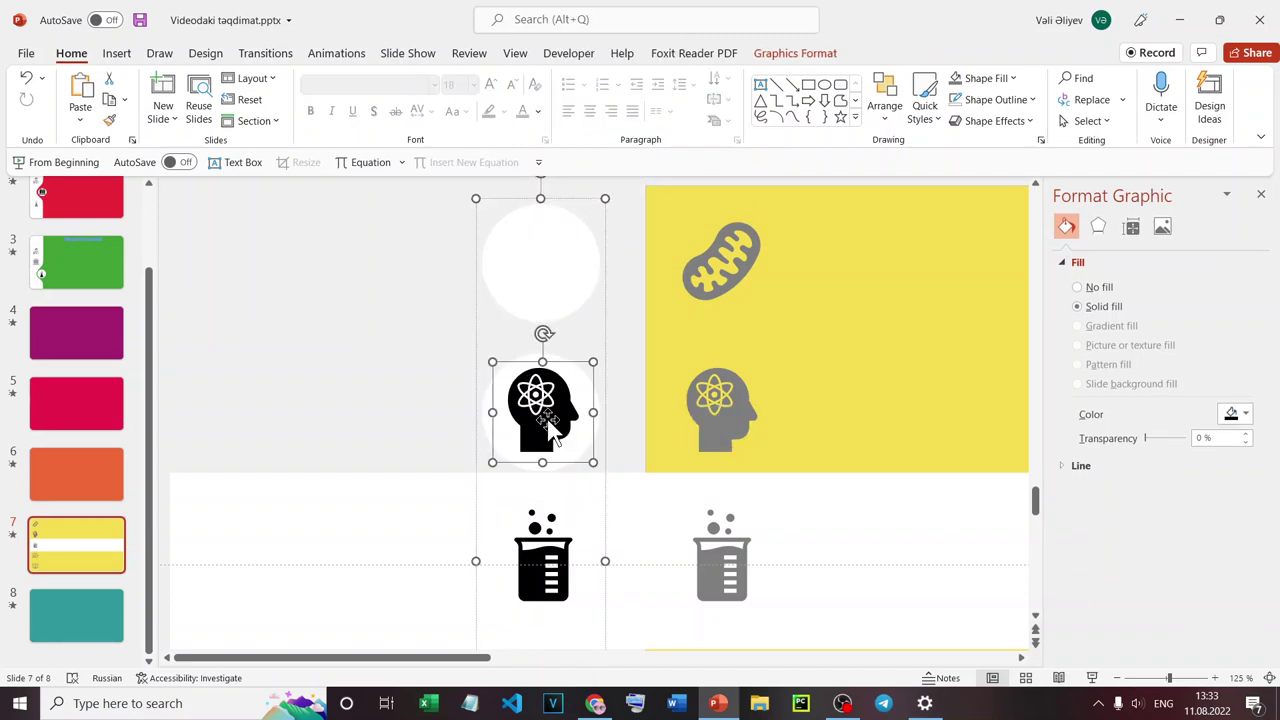
drag(549, 425, 562, 437)
click(451, 380)
click(500, 440)
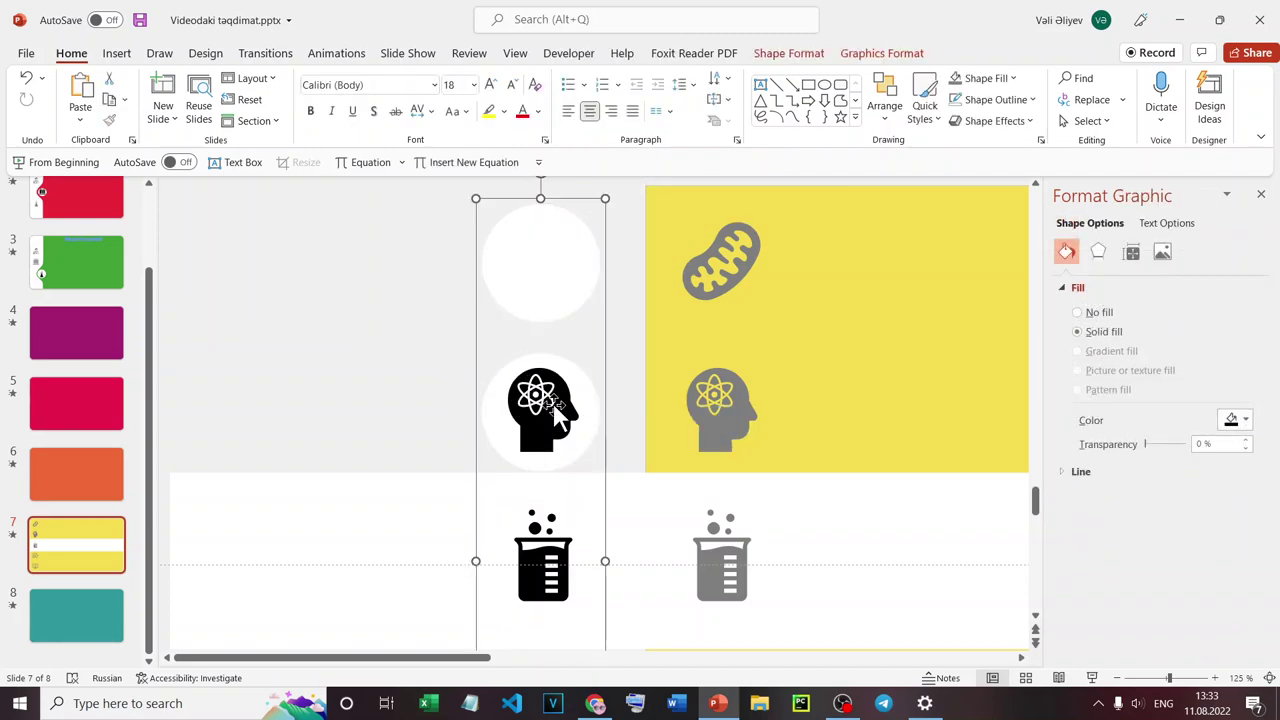
click(500, 443)
mouse_move(500, 445)
mouse_down()
mouse_move(513, 452)
mouse_move(378, 431)
mouse_up()
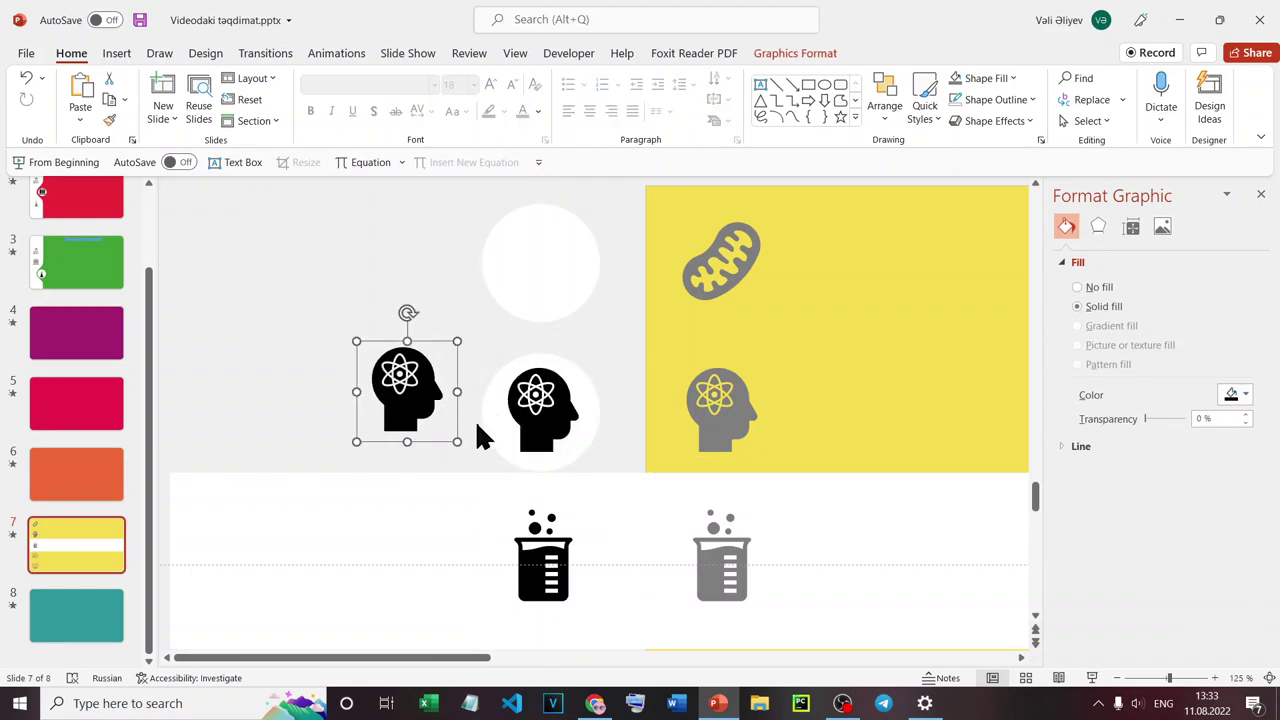
key(ctrl+z)
Ungroup the head graphic from the icon column.
click(448, 381)
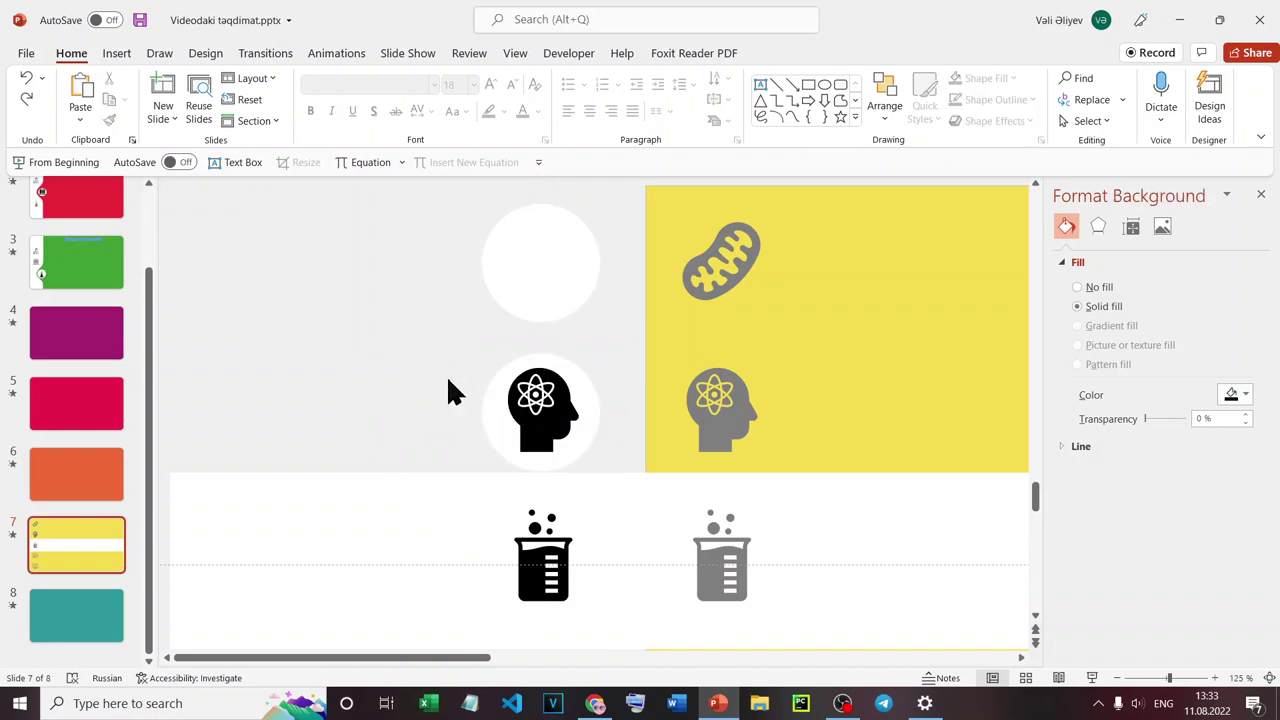
click(530, 395)
right_click(527, 390)
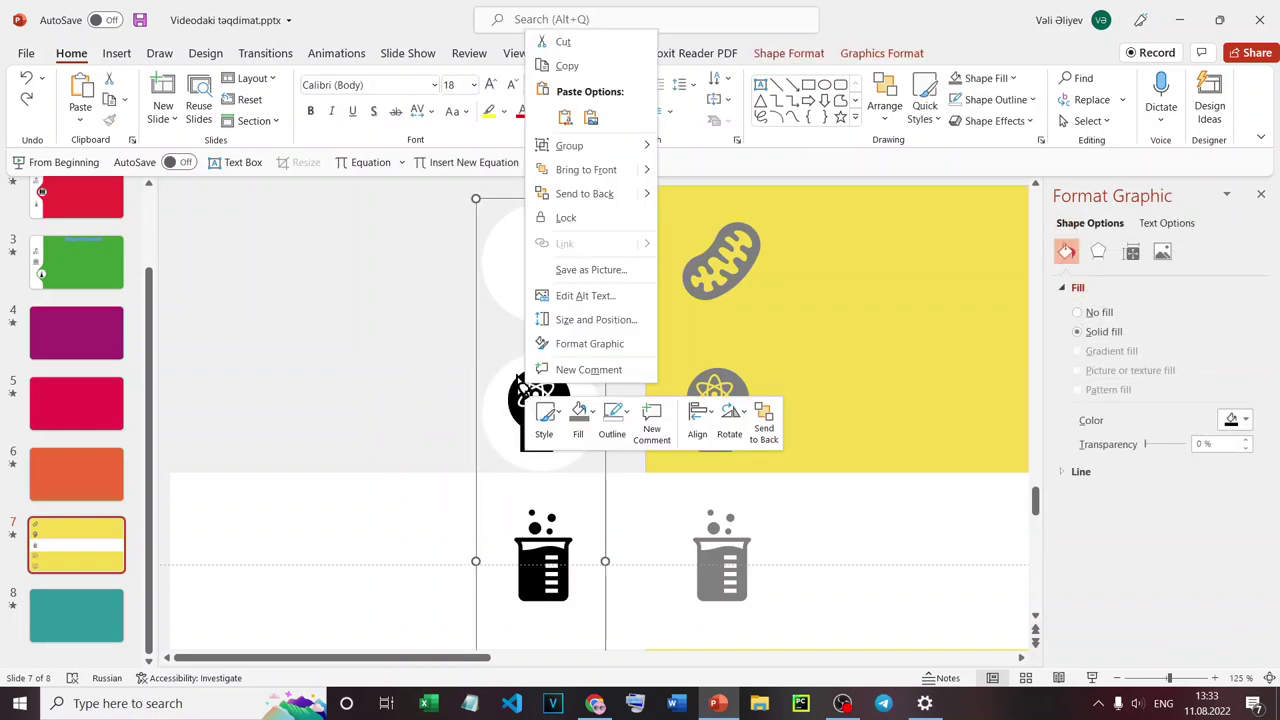
mouse_move(602, 140)
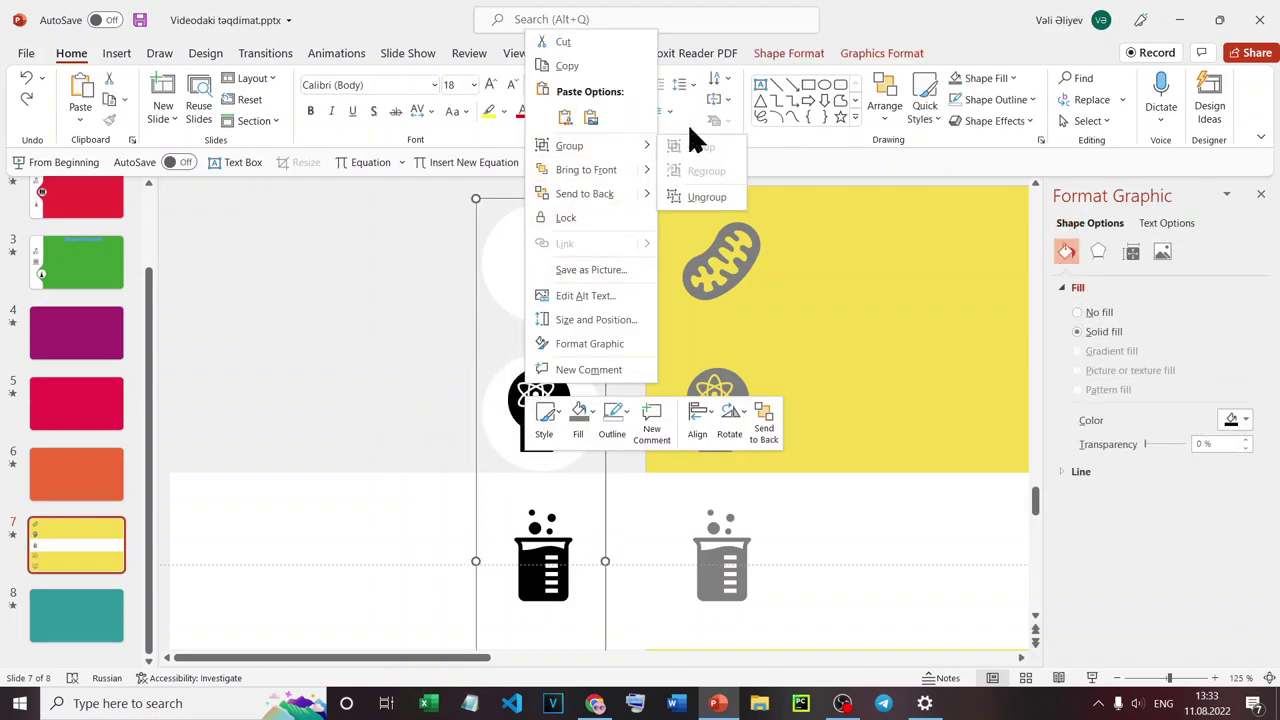
click(700, 200)
Group the black head icon with its white circle as one object.
click(422, 330)
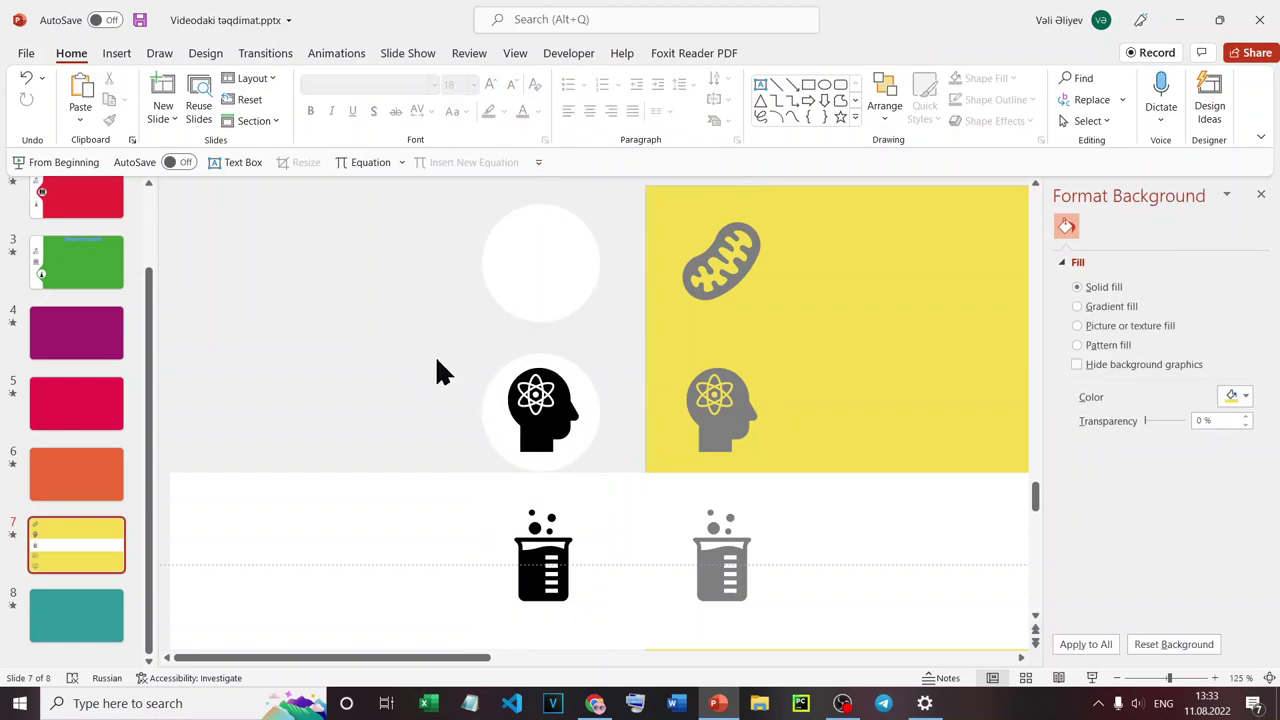
drag(444, 342, 640, 484)
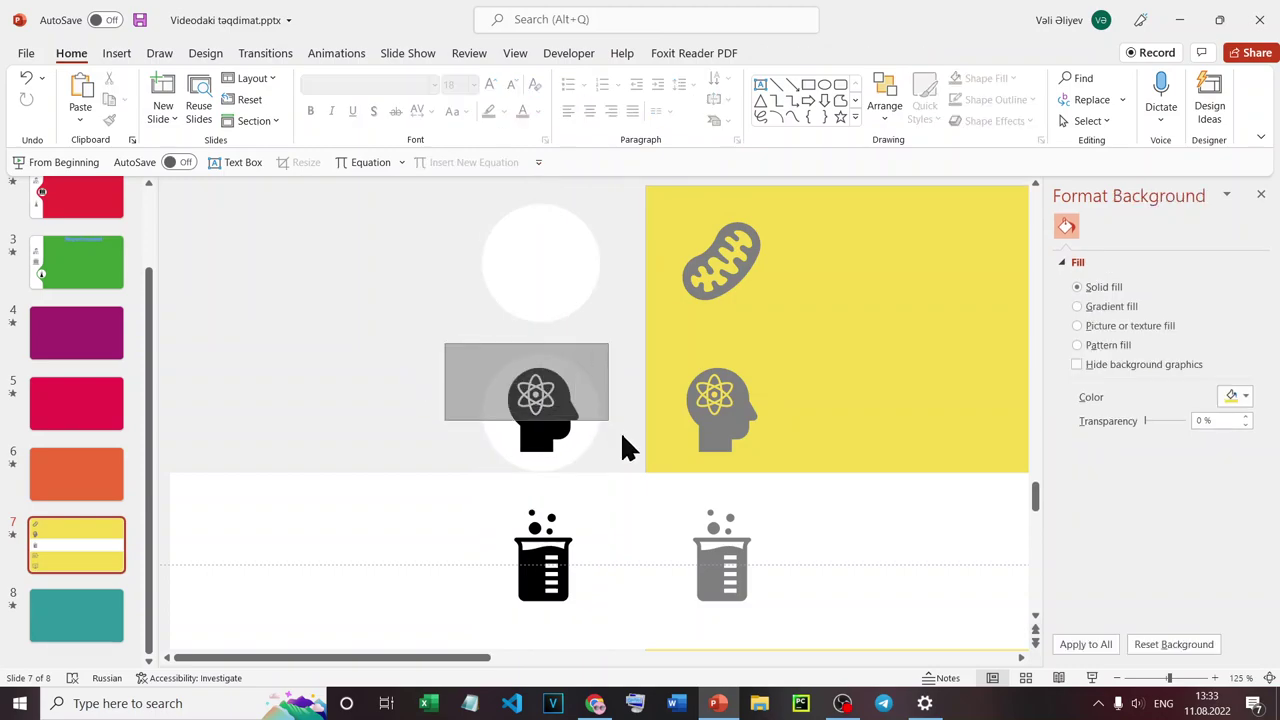
right_click(566, 425)
mouse_move(678, 168)
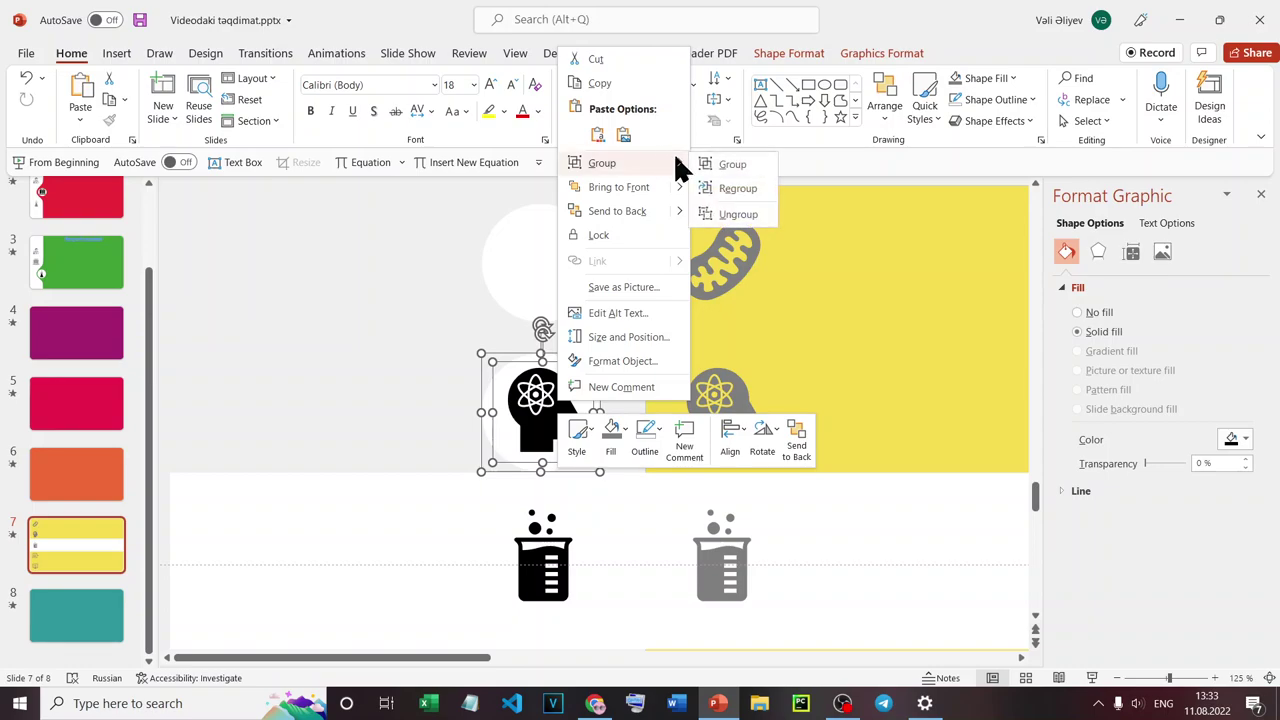
click(748, 166)
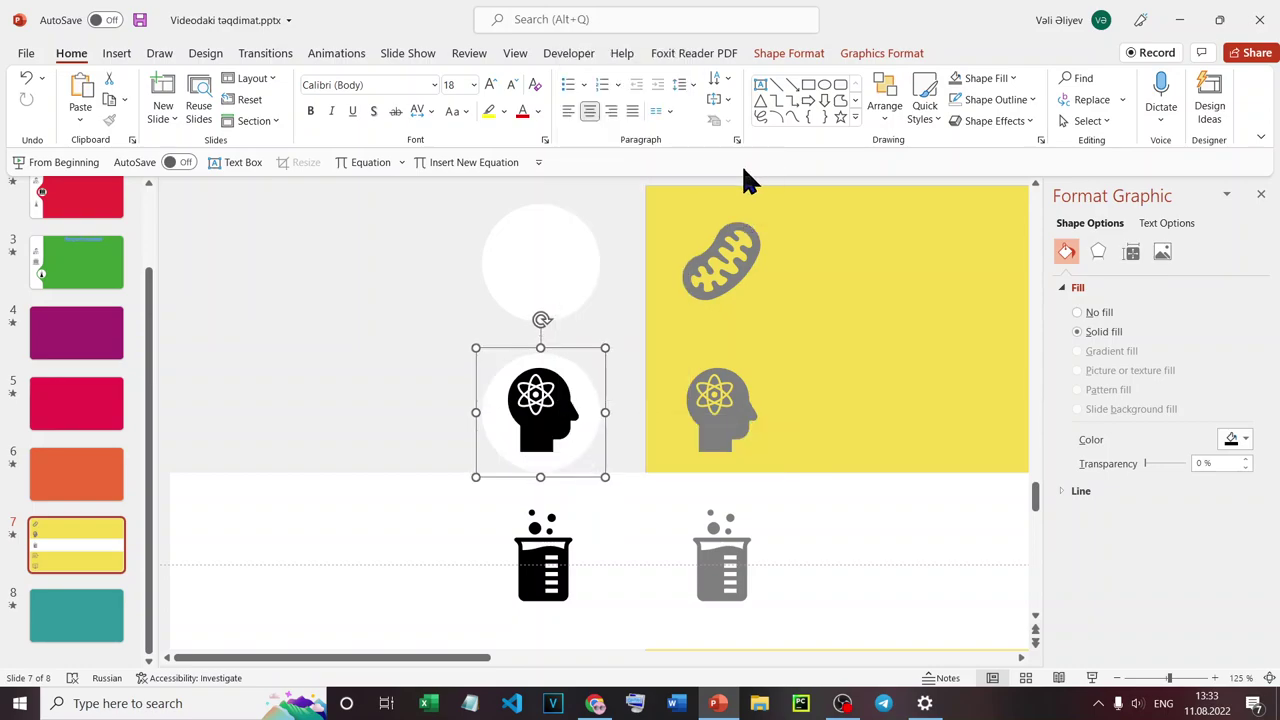
click(399, 316)
Step back through the recent grouping changes and deselect the icon column.
ctrl+scroll(470, 358, down, 2)
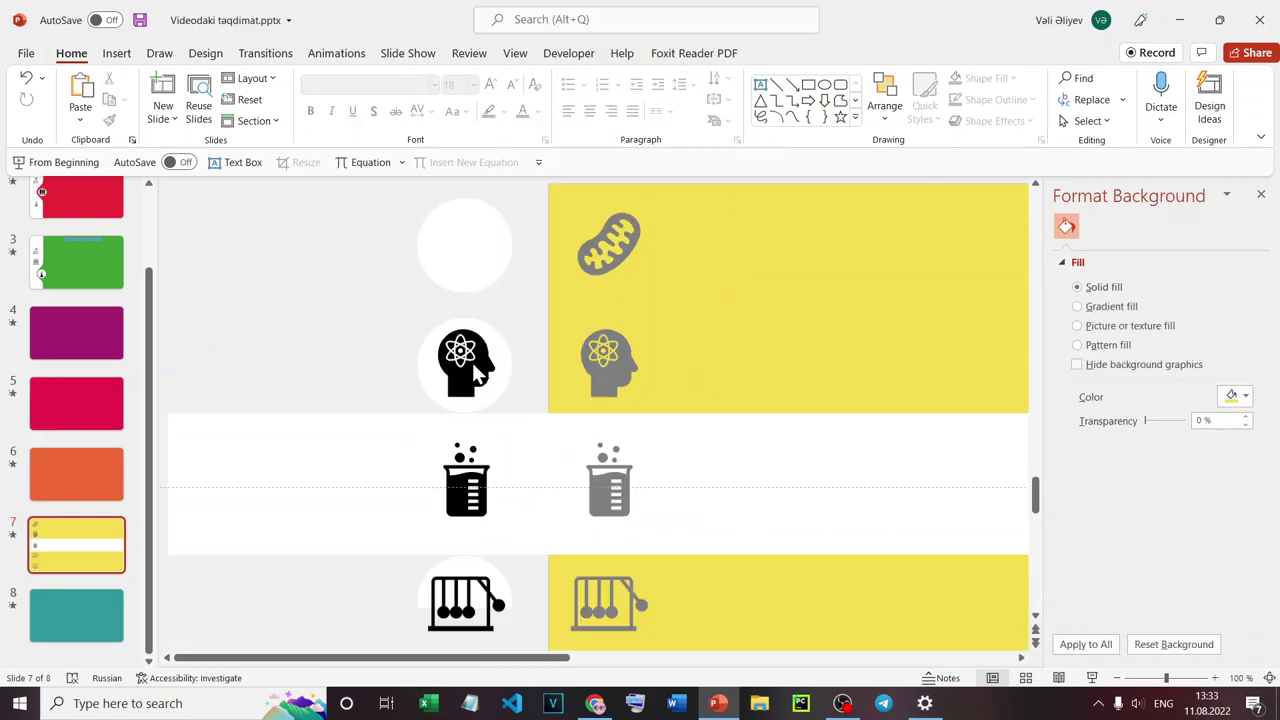
ctrl+scroll(471, 368, down, 2)
ctrl+scroll(443, 368, up, 3)
ctrl+scroll(437, 371, down, 3)
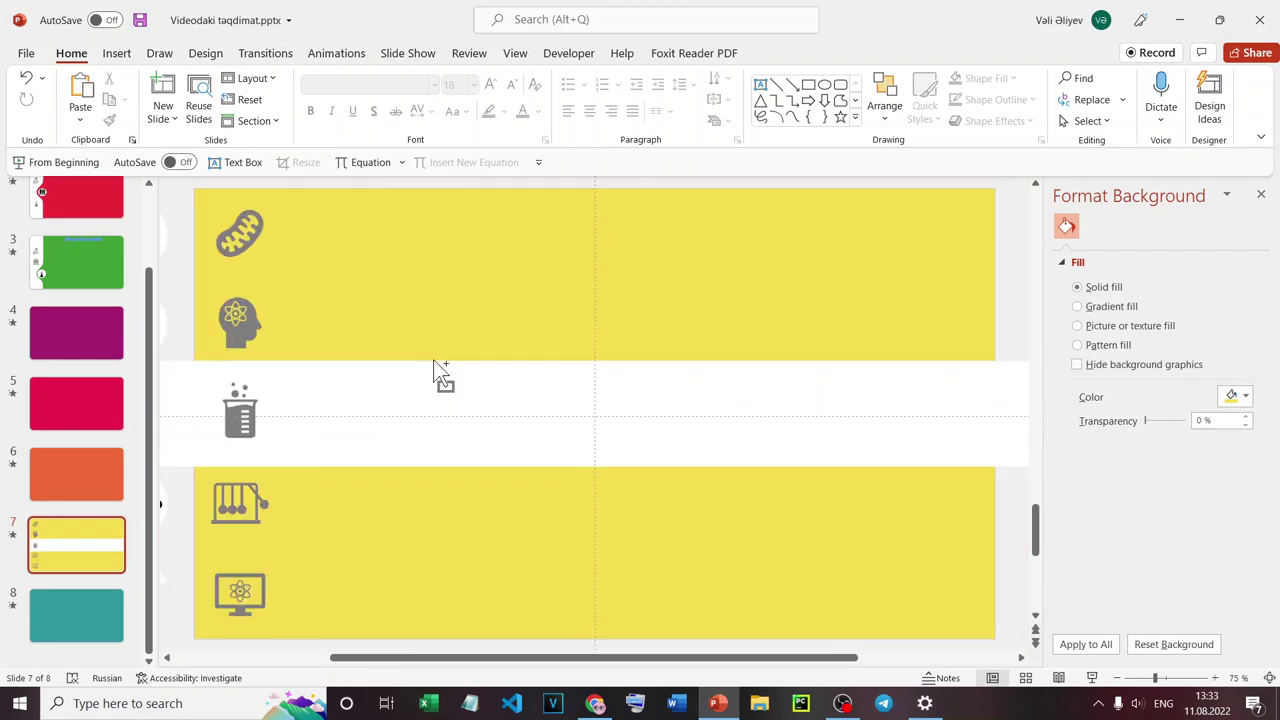
ctrl+scroll(437, 371, down, 2)
key(Tab)
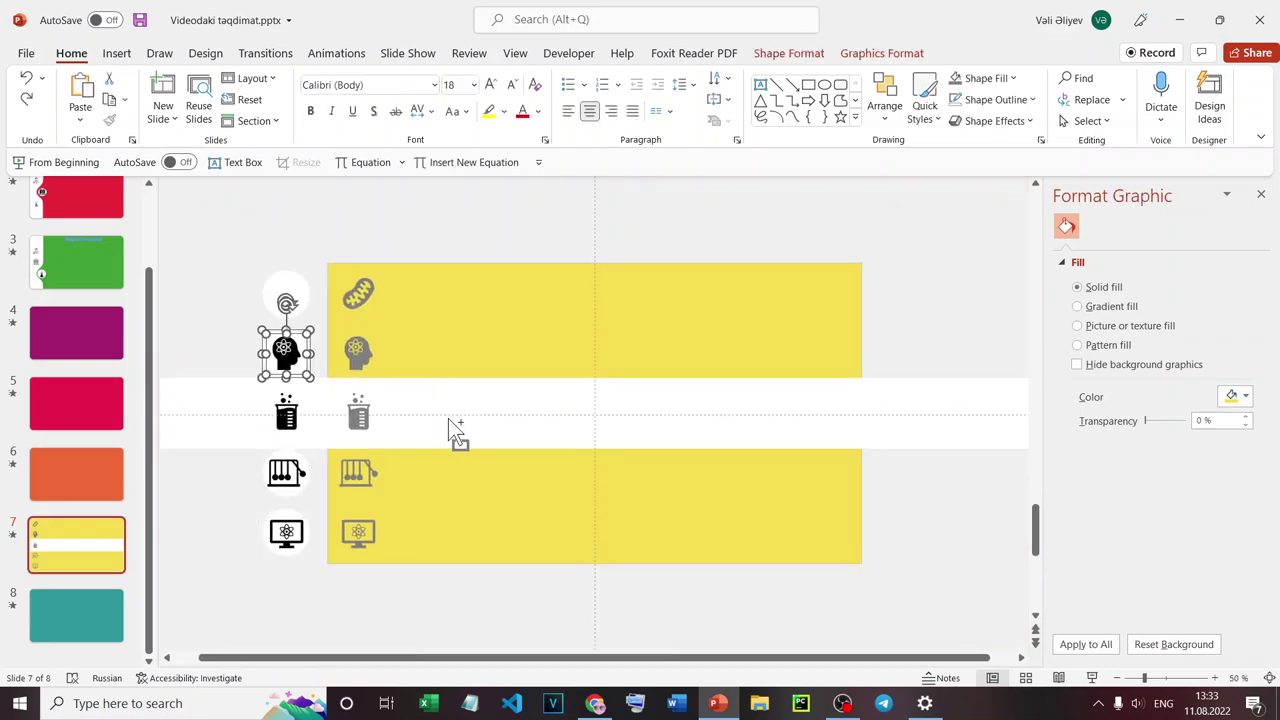
key(Tab)
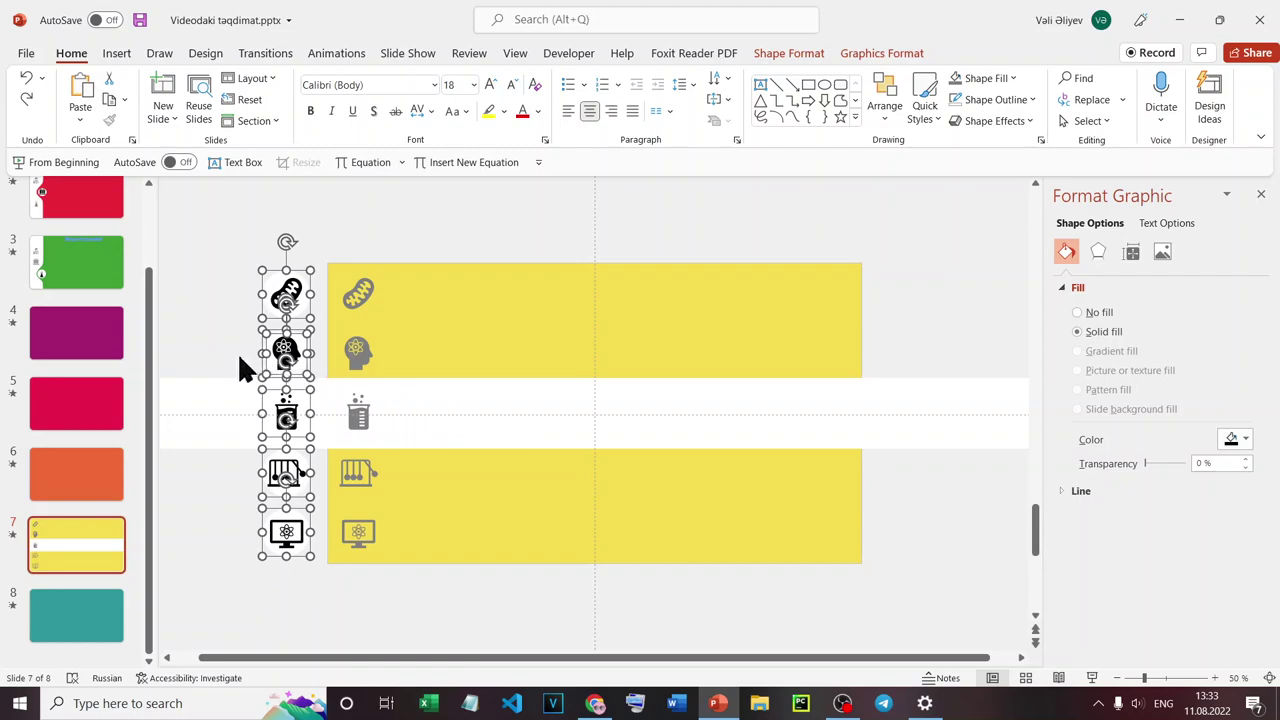
click(243, 366)
Select the head icon together with its white circle and reapply the grouping.
click(272, 349)
ctrl+scroll(290, 360, up, 5)
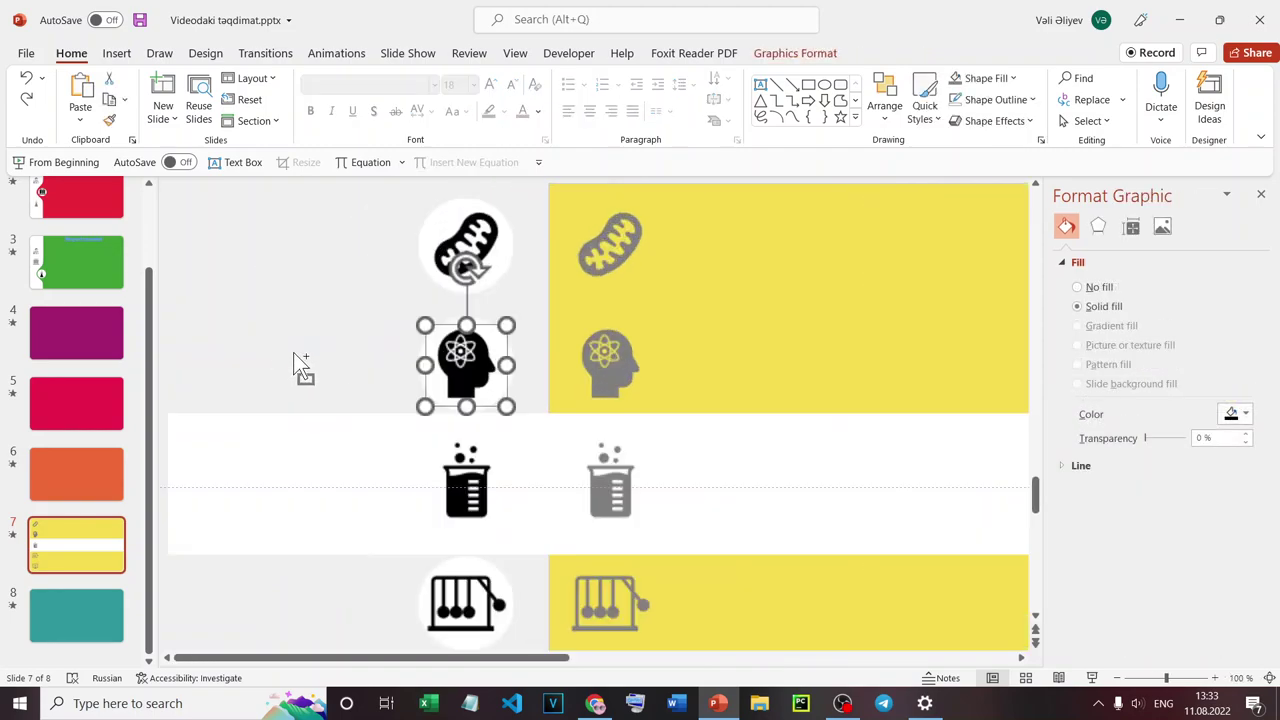
ctrl+scroll(300, 366, up, 5)
click(530, 312)
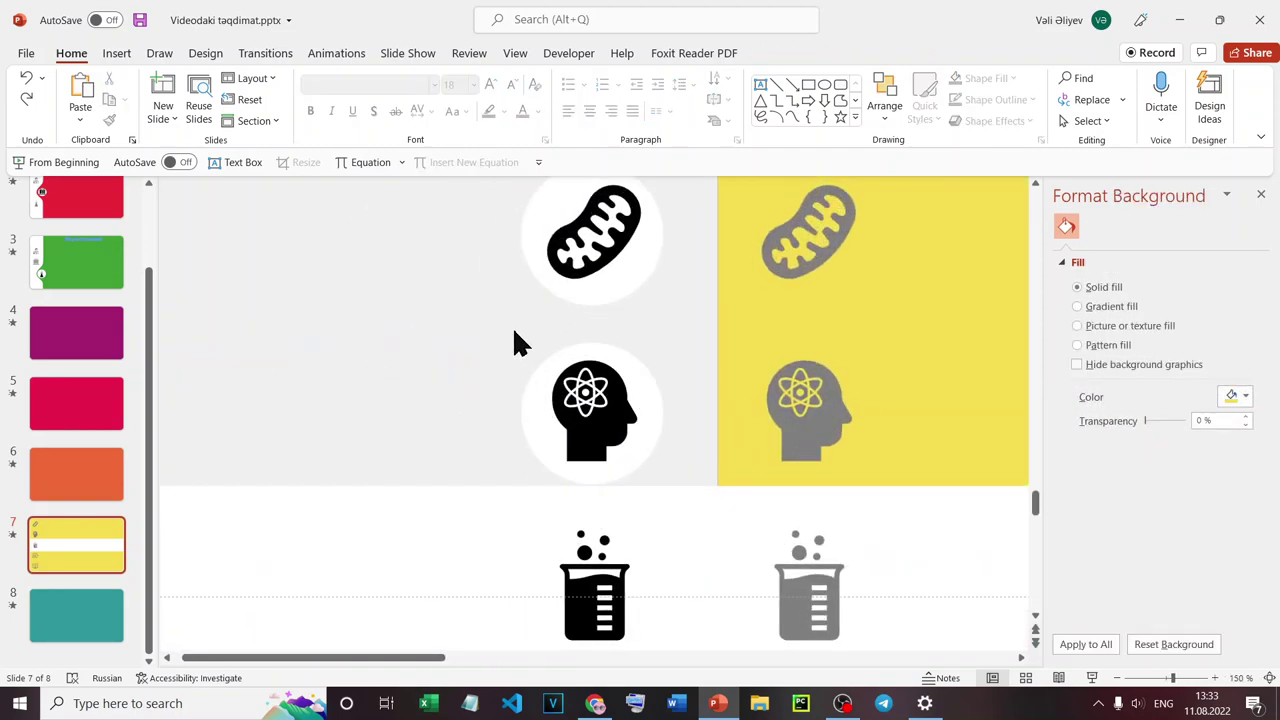
click(585, 408)
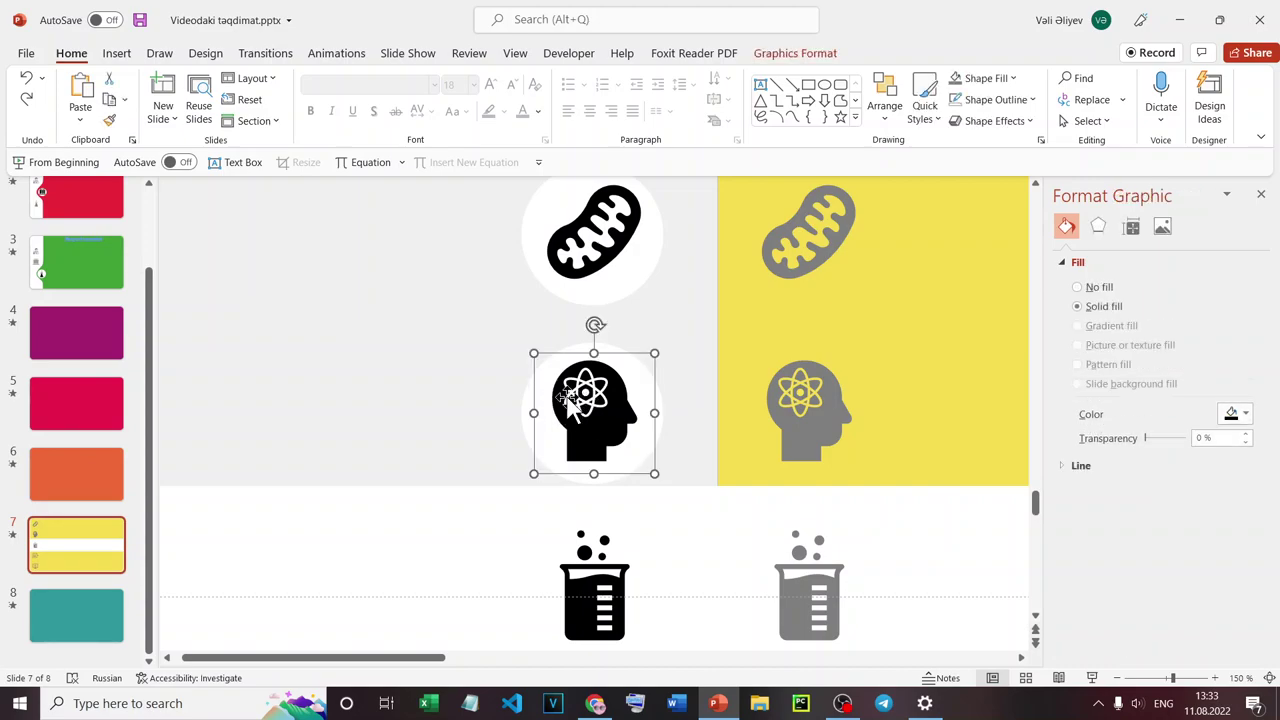
click(526, 409)
drag(434, 304, 714, 496)
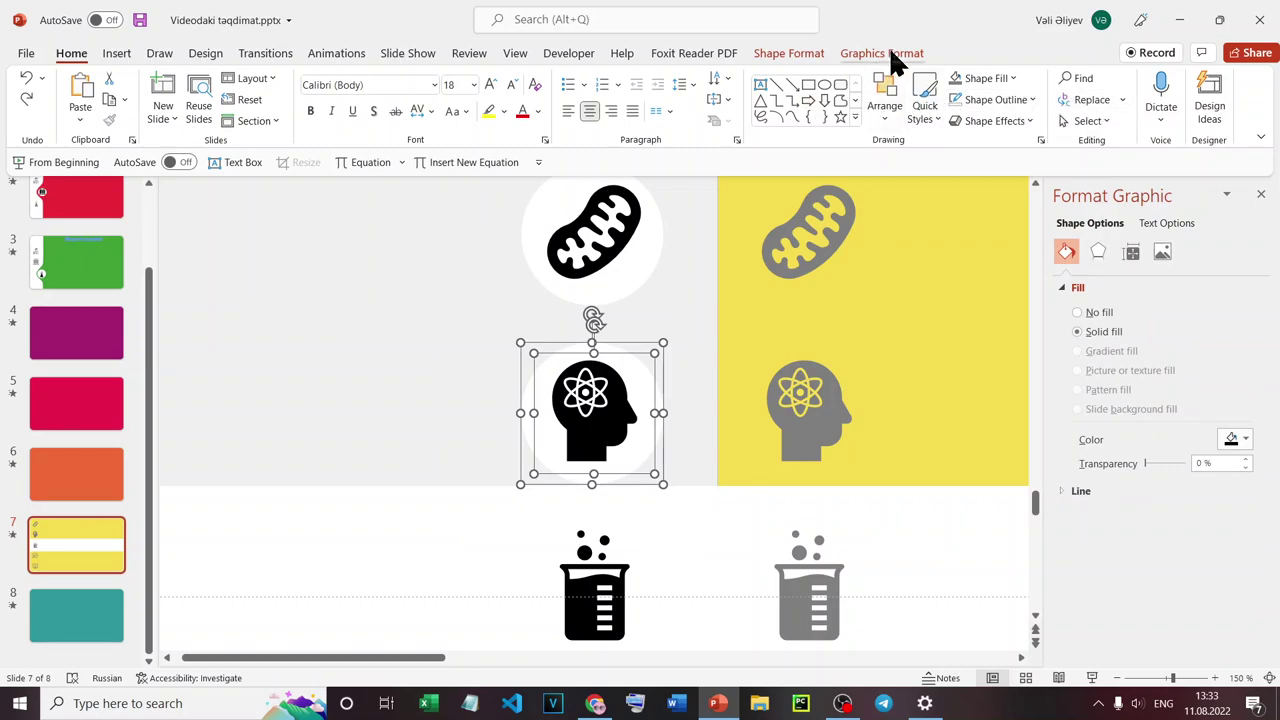
right_click(581, 438)
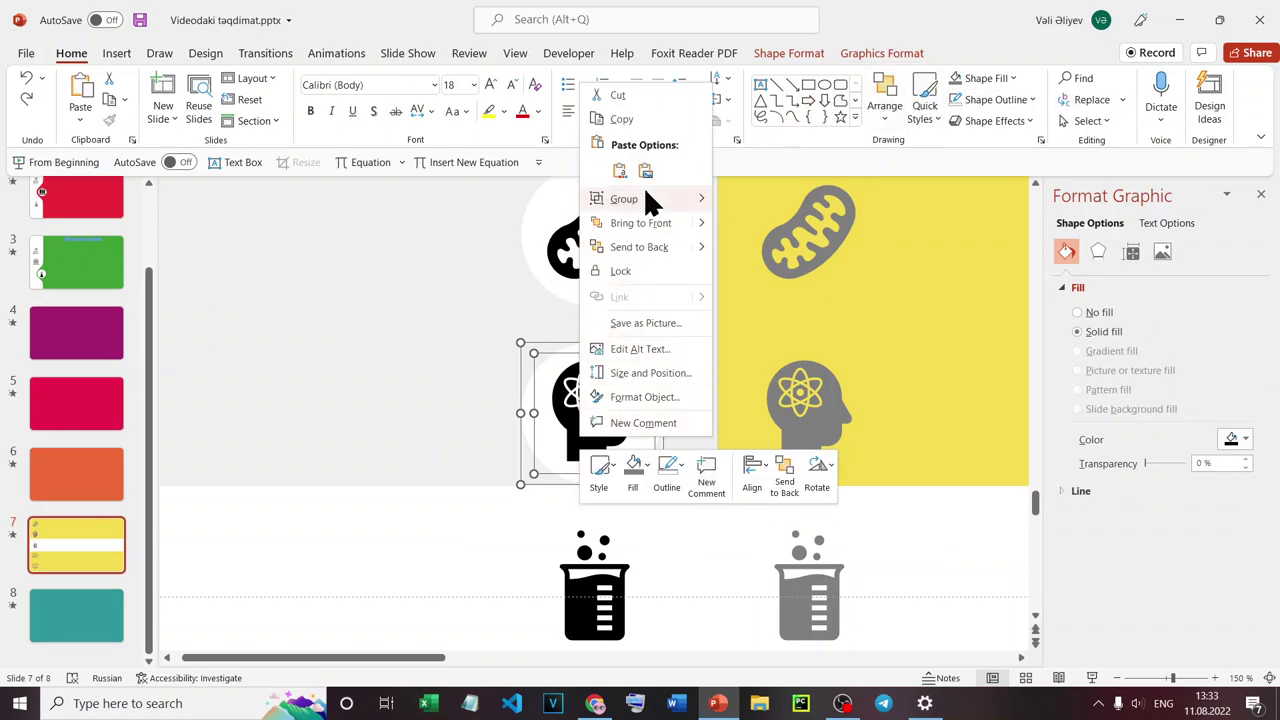
click(738, 200)
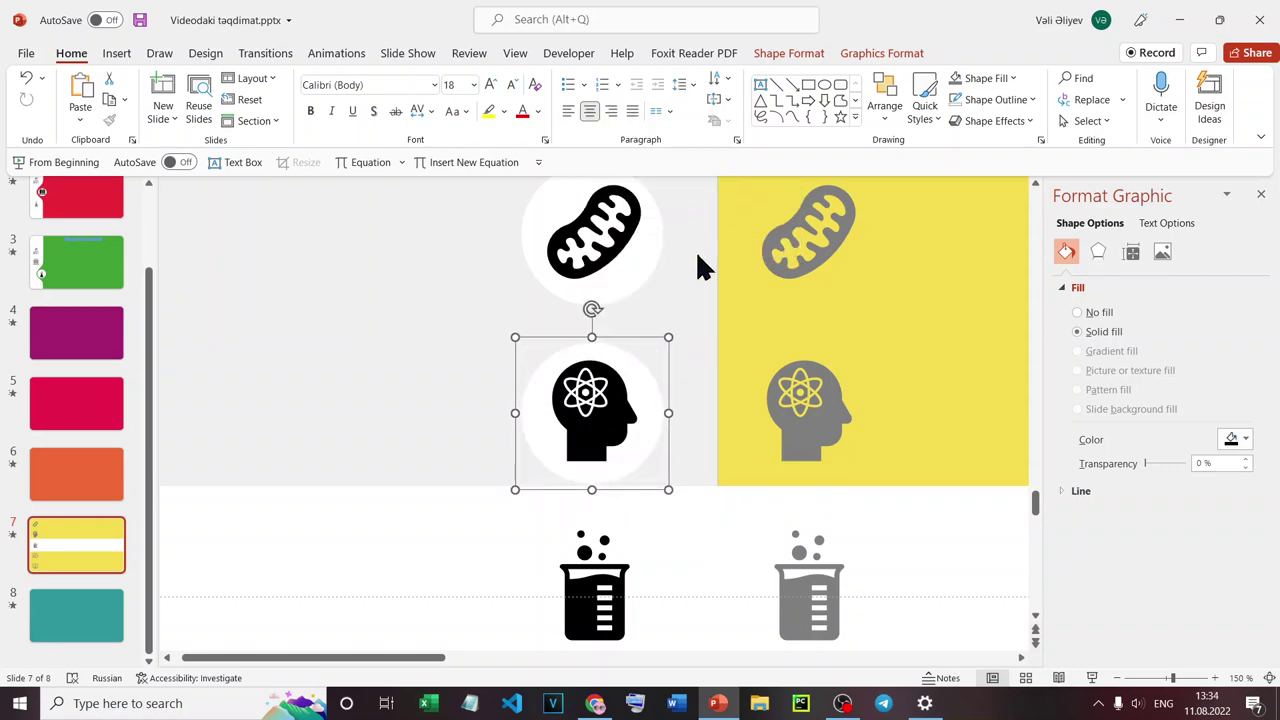
Select the whole head icon group, ready to duplicate.
click(478, 326)
click(590, 400)
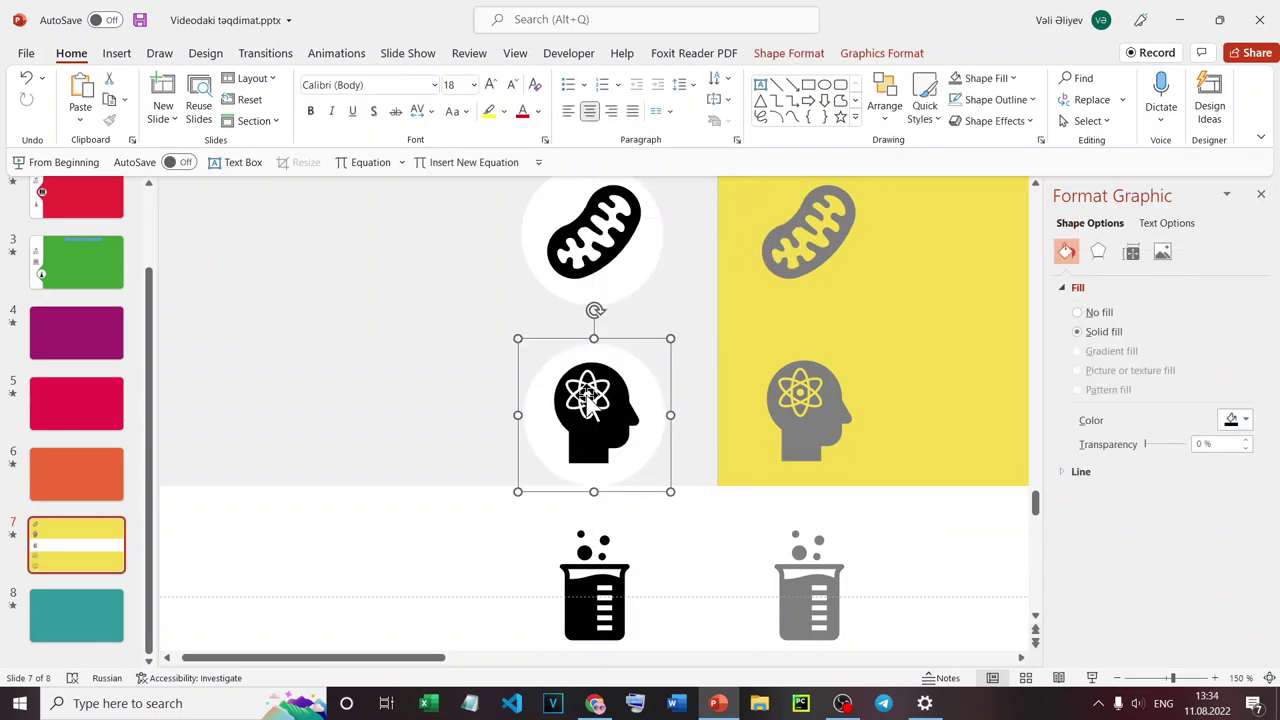
click(588, 402)
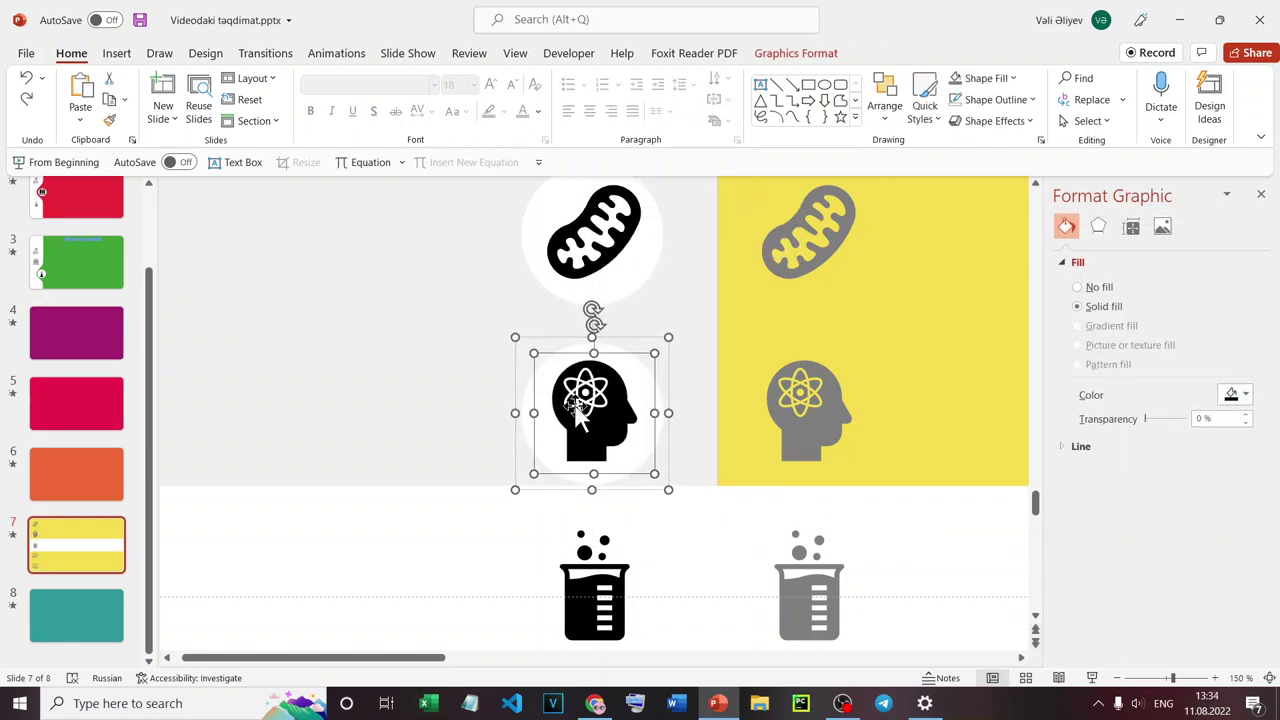
click(518, 410)
Duplicate the head icon with Ctrl+D and centre the copy on the white band.
key(ctrl+d)
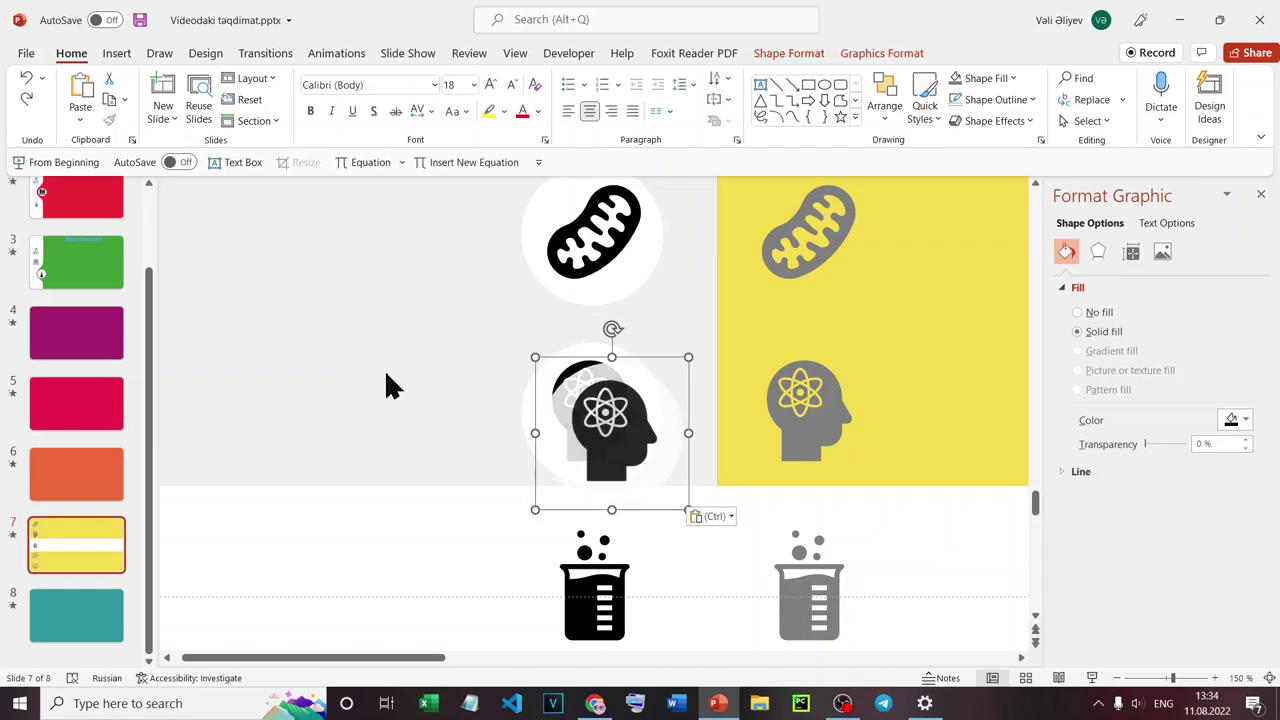
ctrl+scroll(612, 458, down, 4)
ctrl+scroll(605, 462, down, 3)
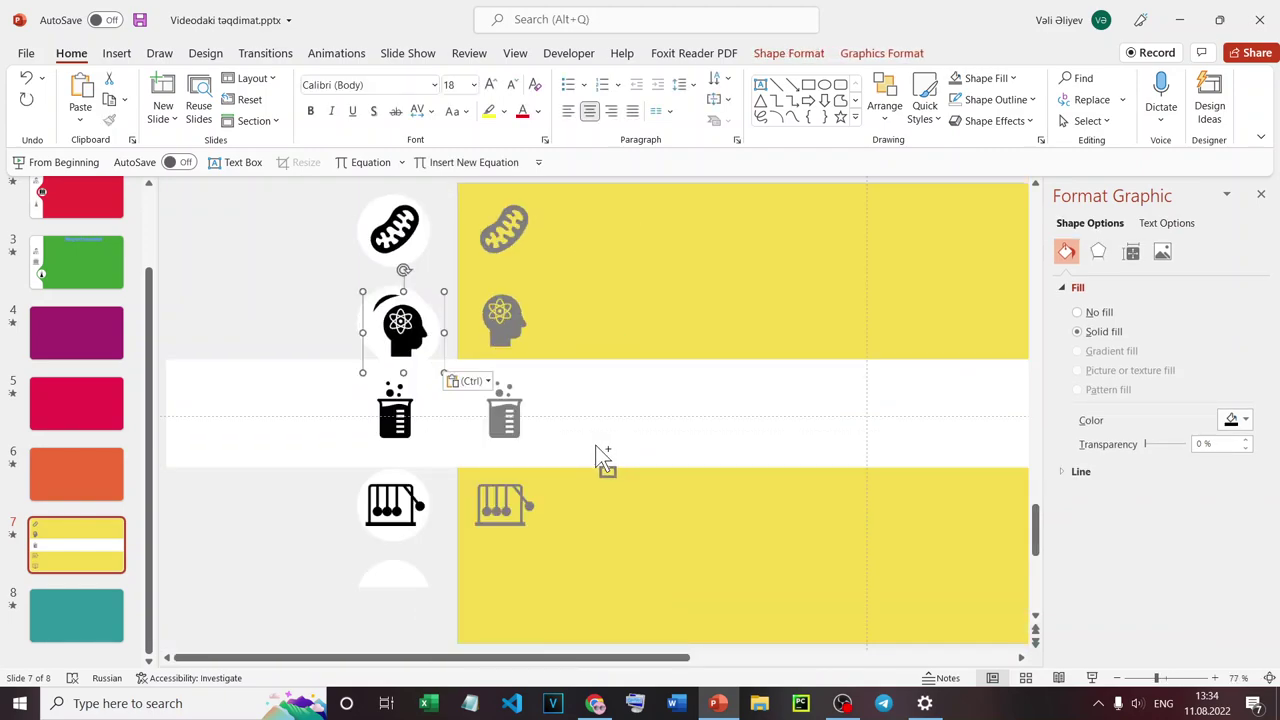
drag(412, 340, 818, 398)
ctrl+scroll(786, 437, down, 1)
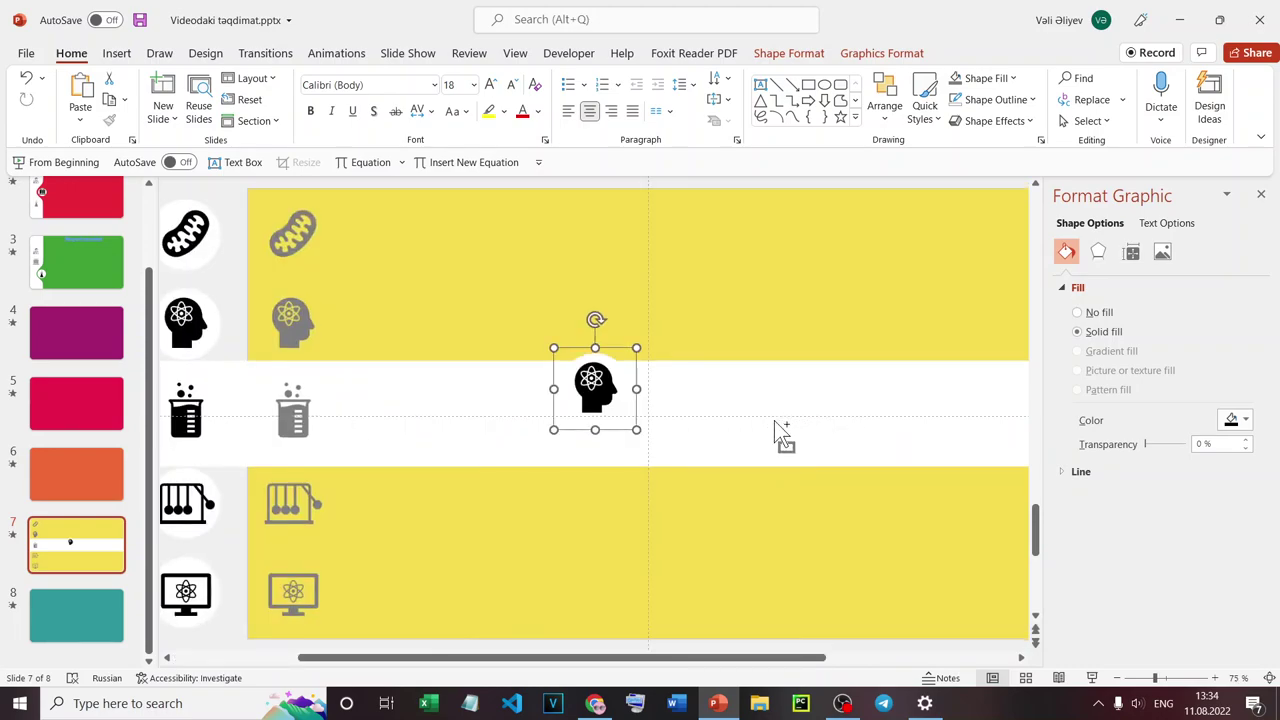
ctrl+scroll(771, 440, down, 1)
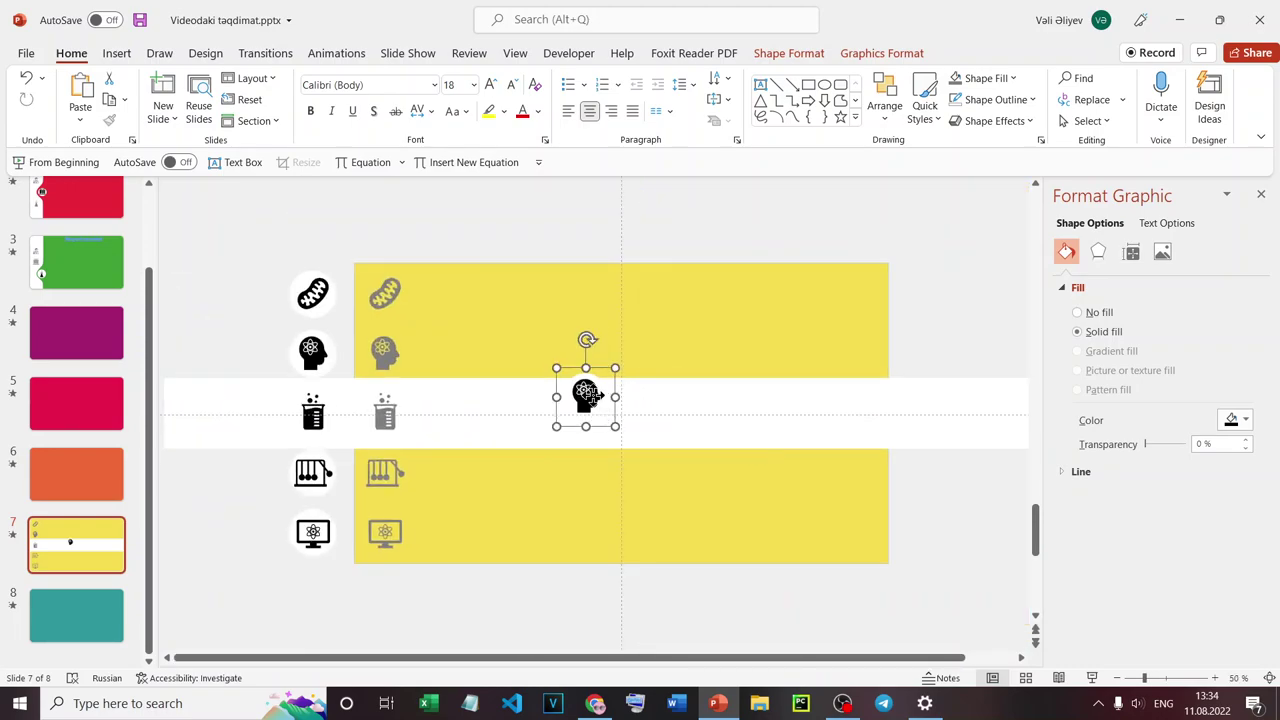
drag(585, 393, 622, 381)
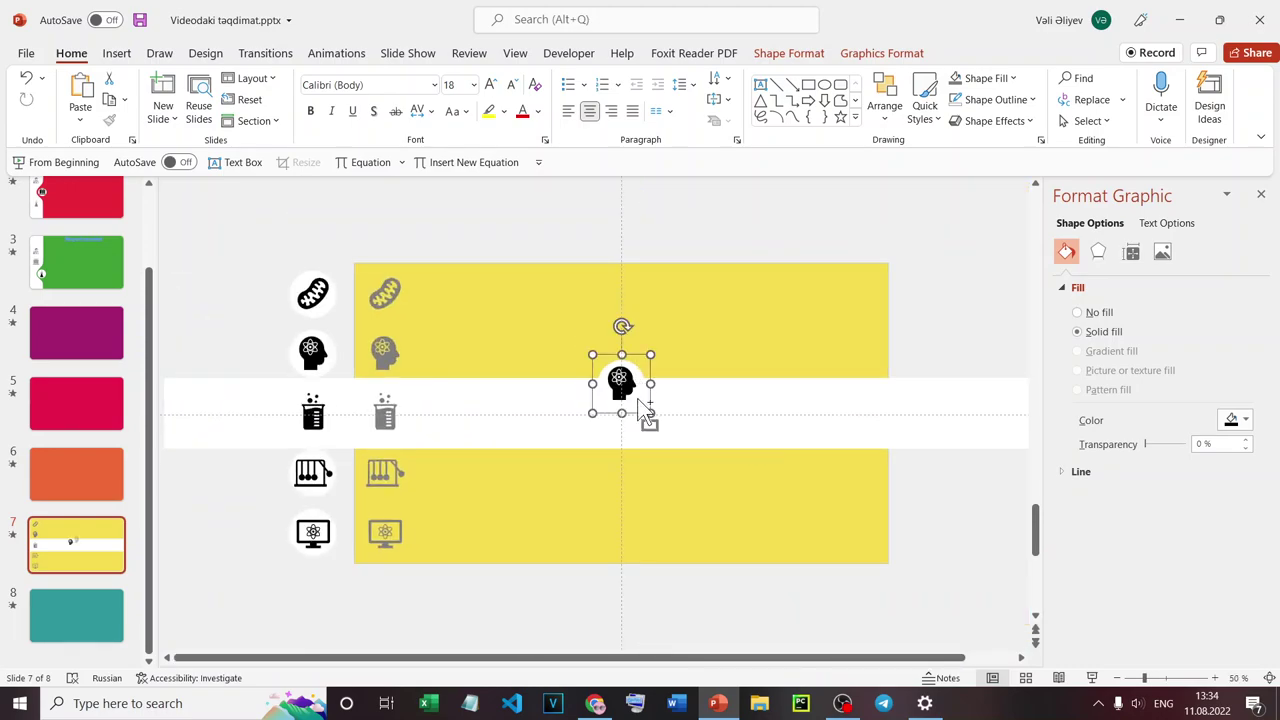
ctrl+scroll(645, 425, down, 2)
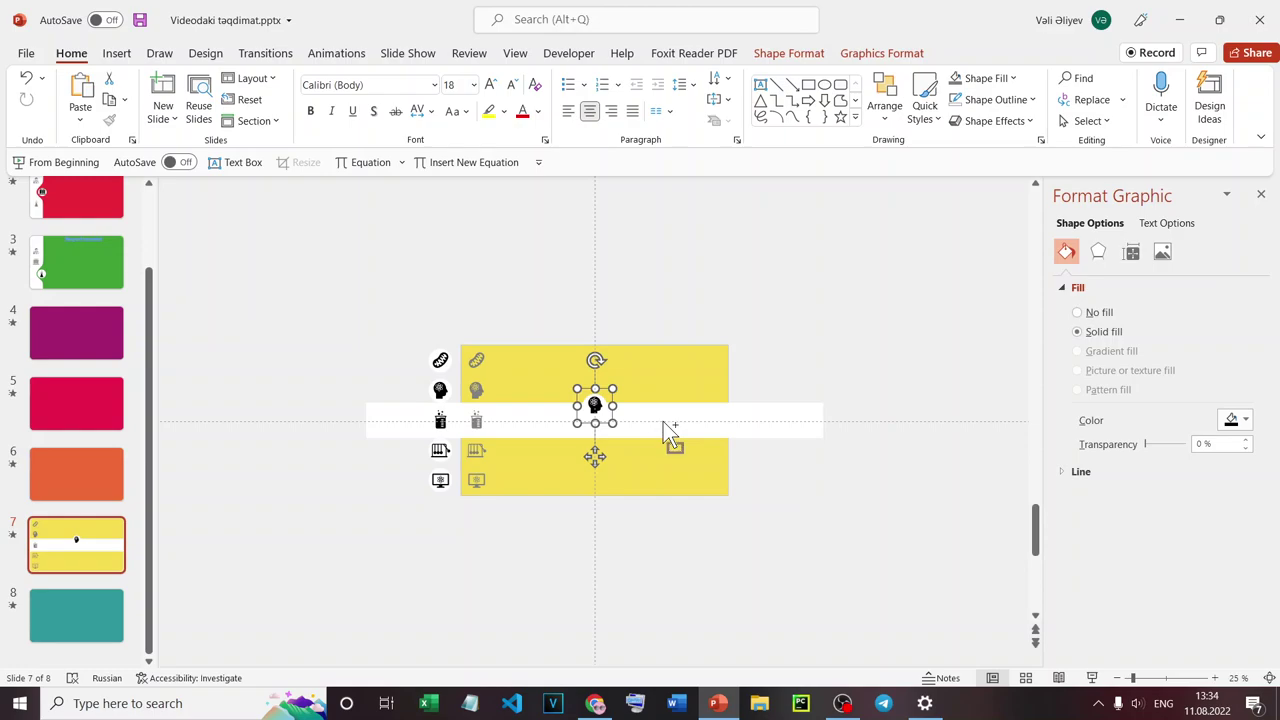
ctrl+scroll(663, 421, up, 5)
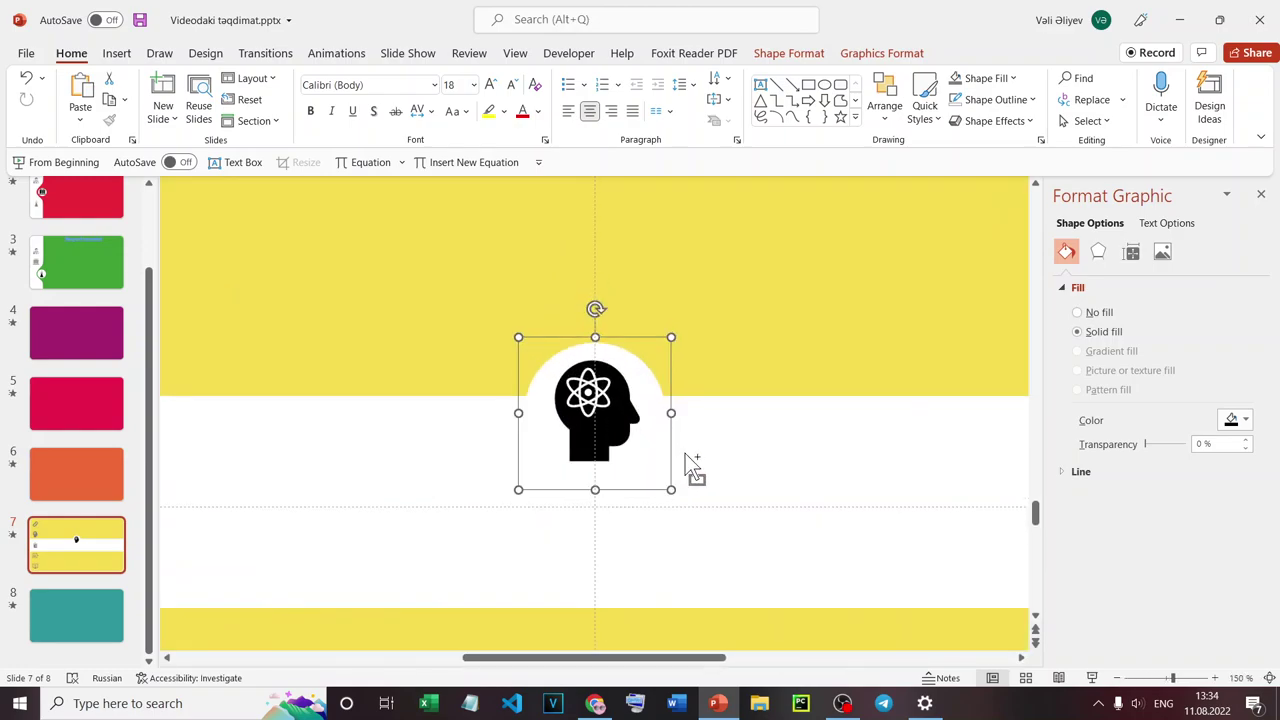
drag(629, 448, 627, 411)
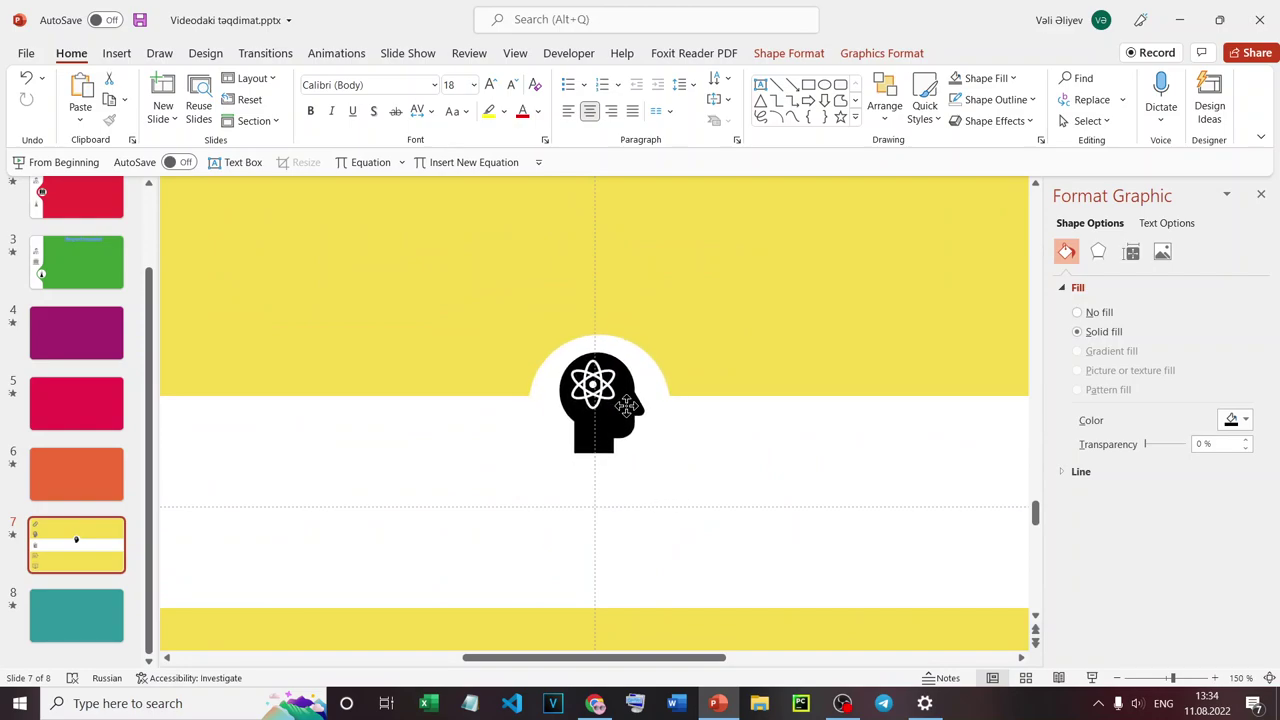
drag(627, 411, 648, 399)
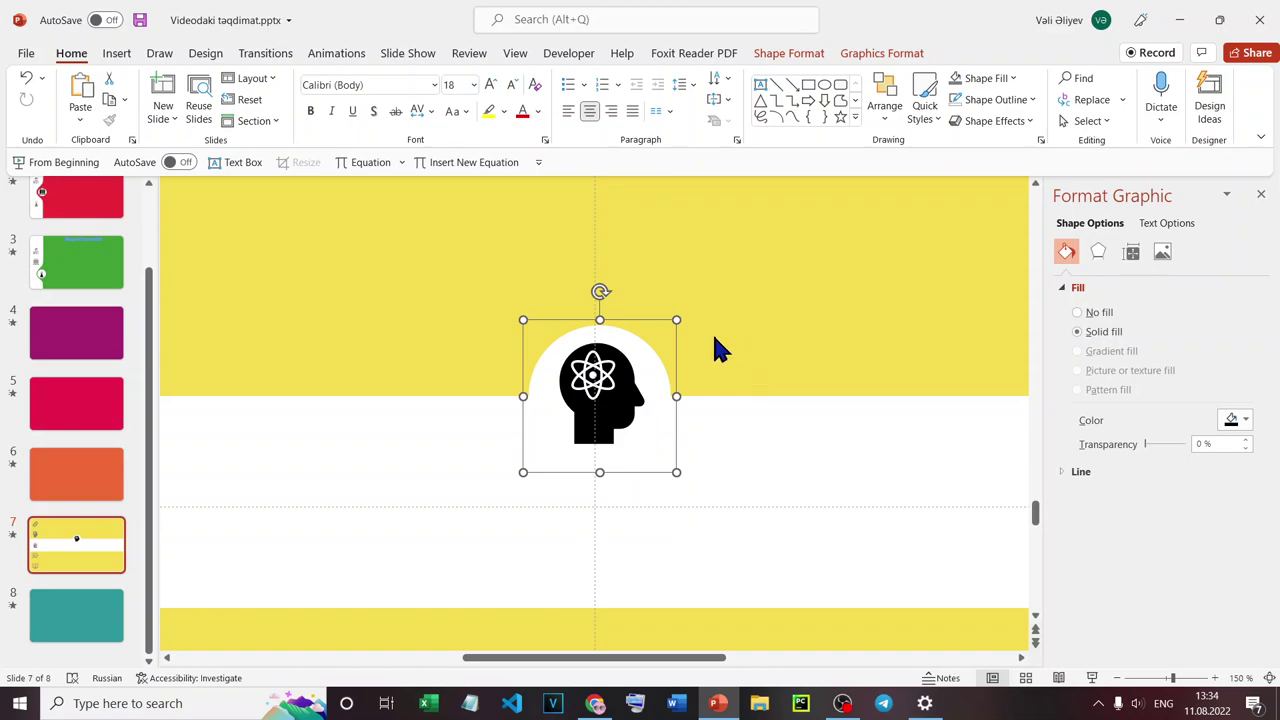
Show the drawing guides from the View tab and zoom out from slide 7.
click(515, 55)
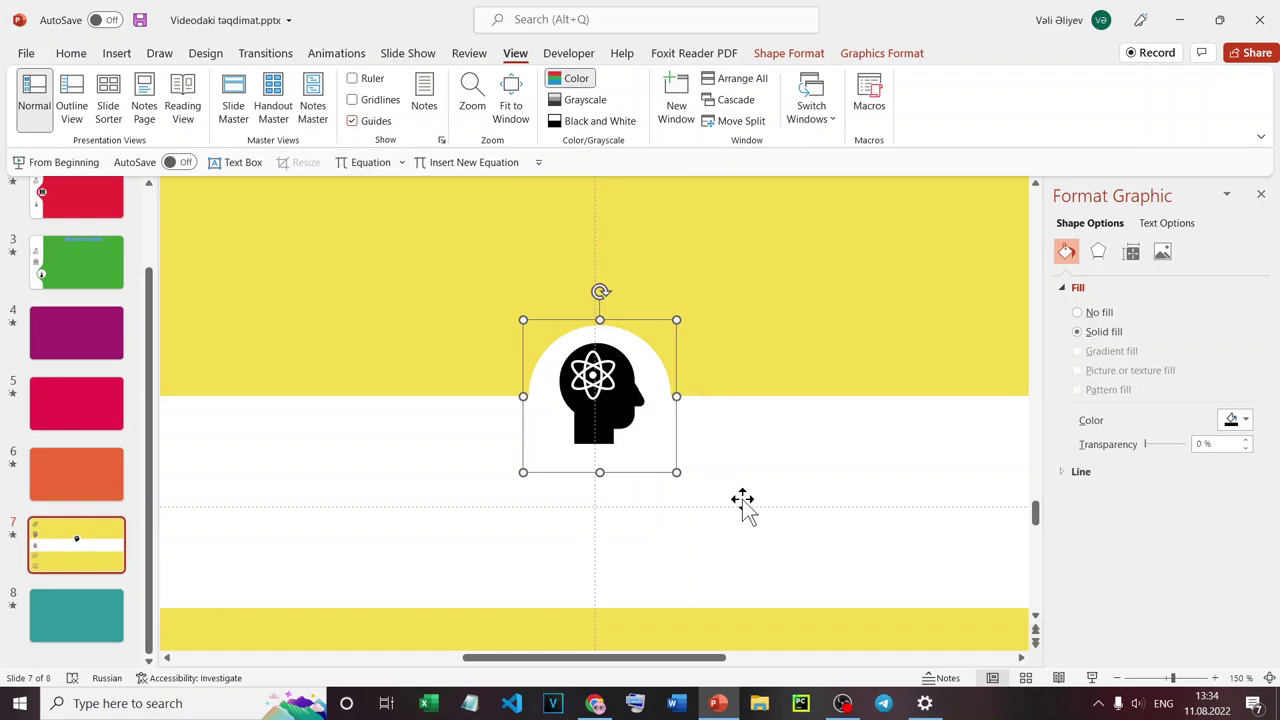
ctrl+scroll(740, 503, down, 5)
ctrl+scroll(663, 451, down, 1)
ctrl+scroll(663, 451, down, 2)
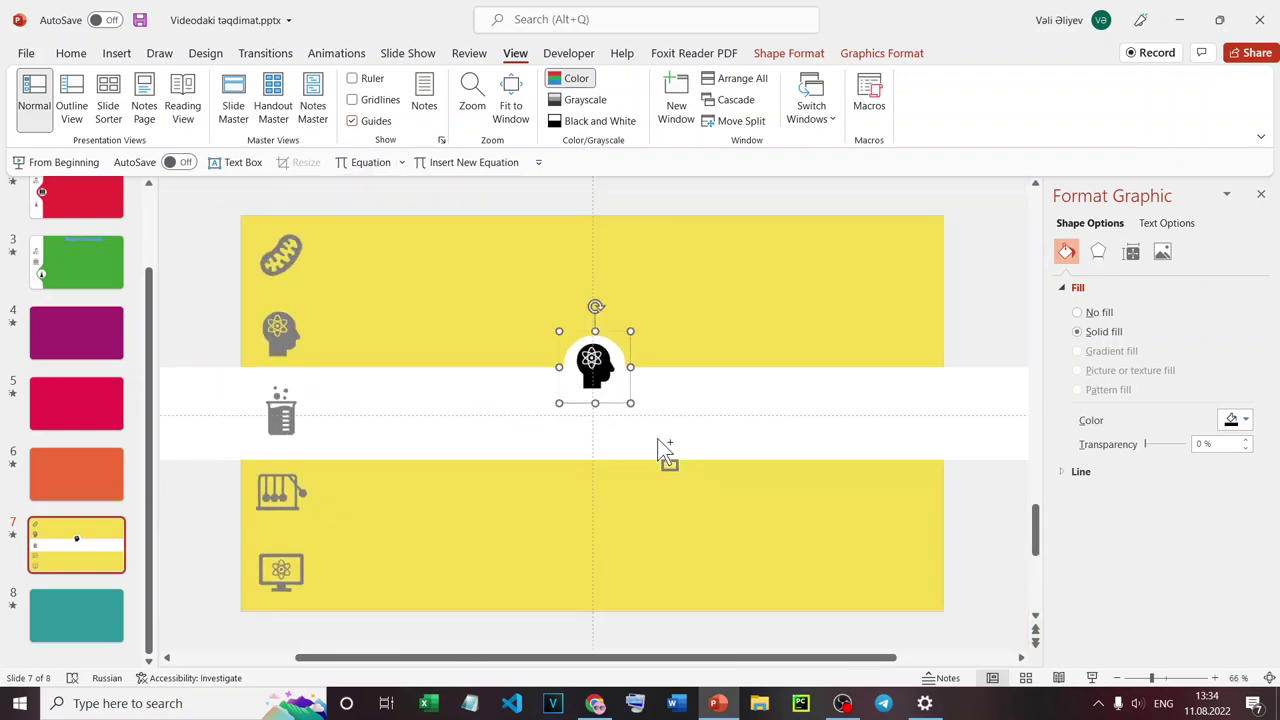
ctrl+scroll(663, 451, down, 1)
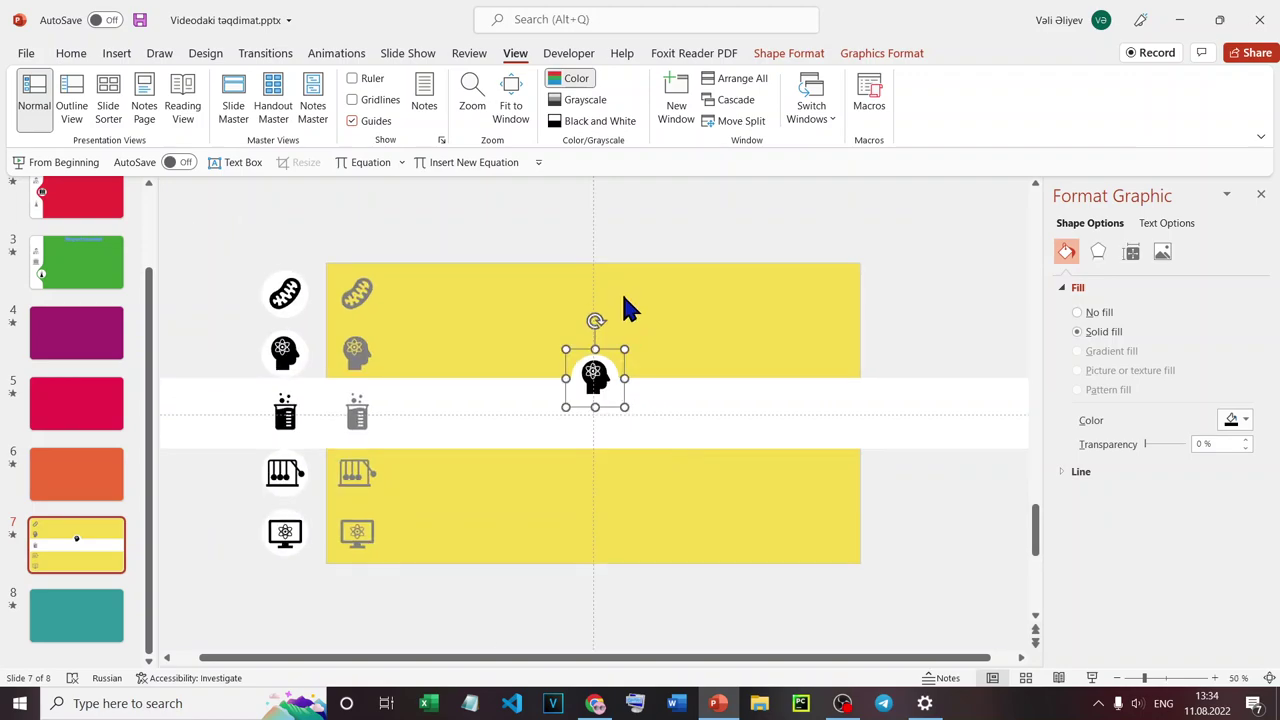
Draw an isosceles triangle under the head icon, rotate it 180° and move it up to the band's top.
click(600, 212)
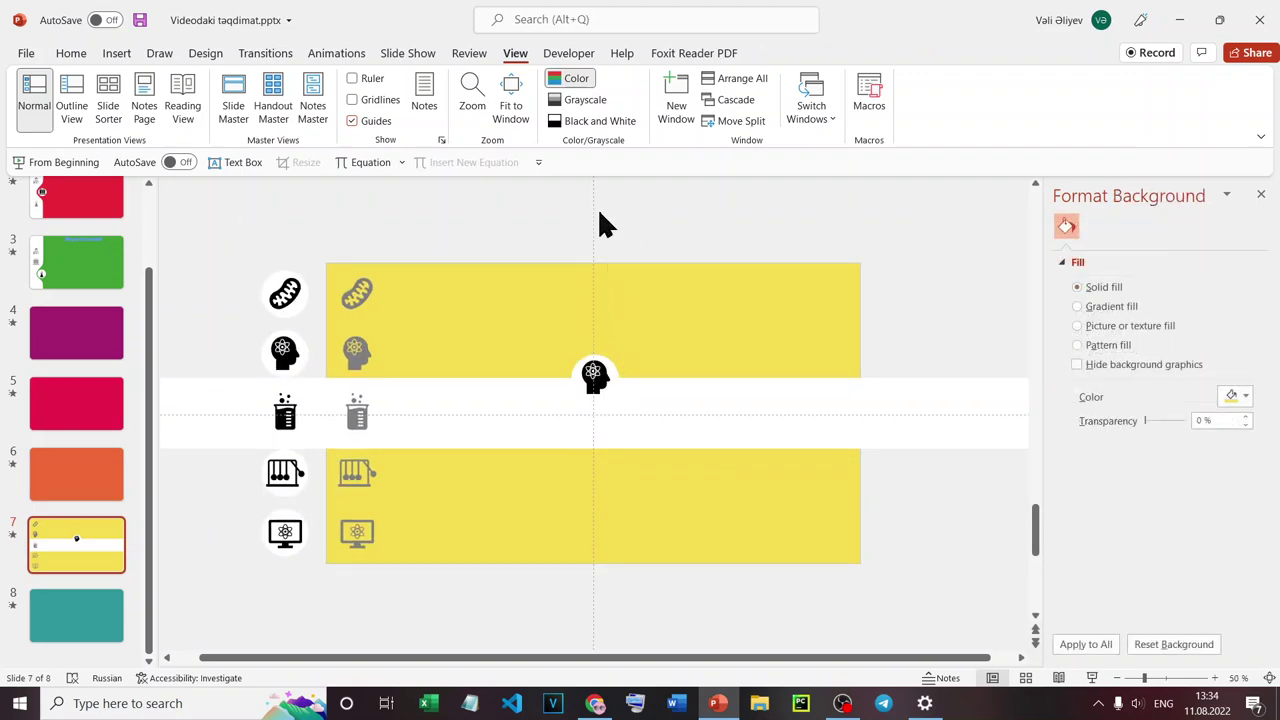
click(108, 58)
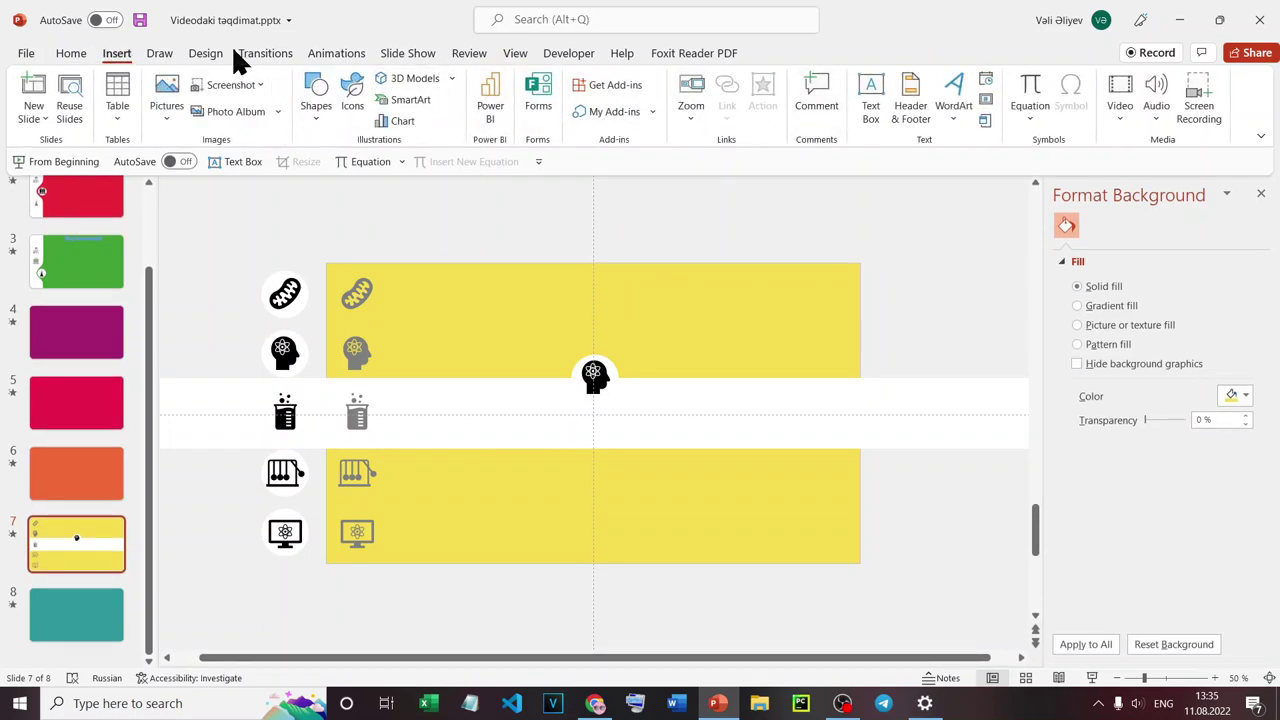
click(330, 90)
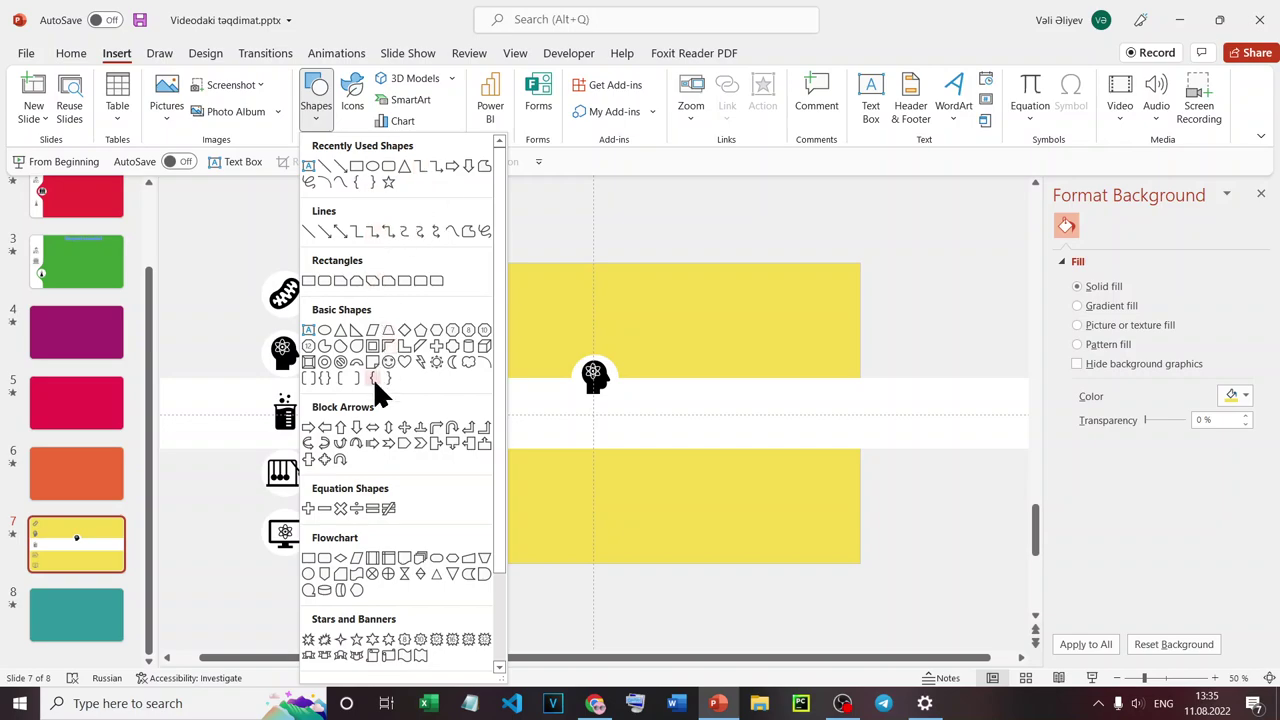
click(340, 331)
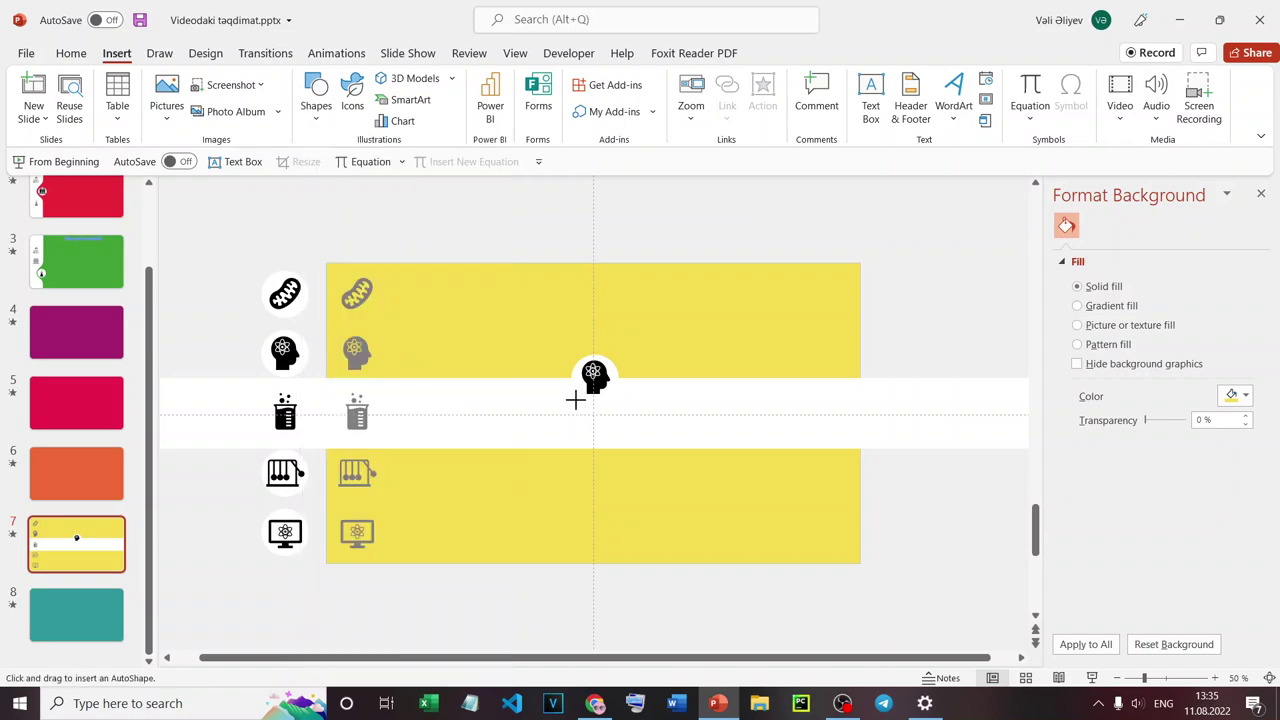
drag(555, 380, 645, 422)
drag(645, 422, 645, 422)
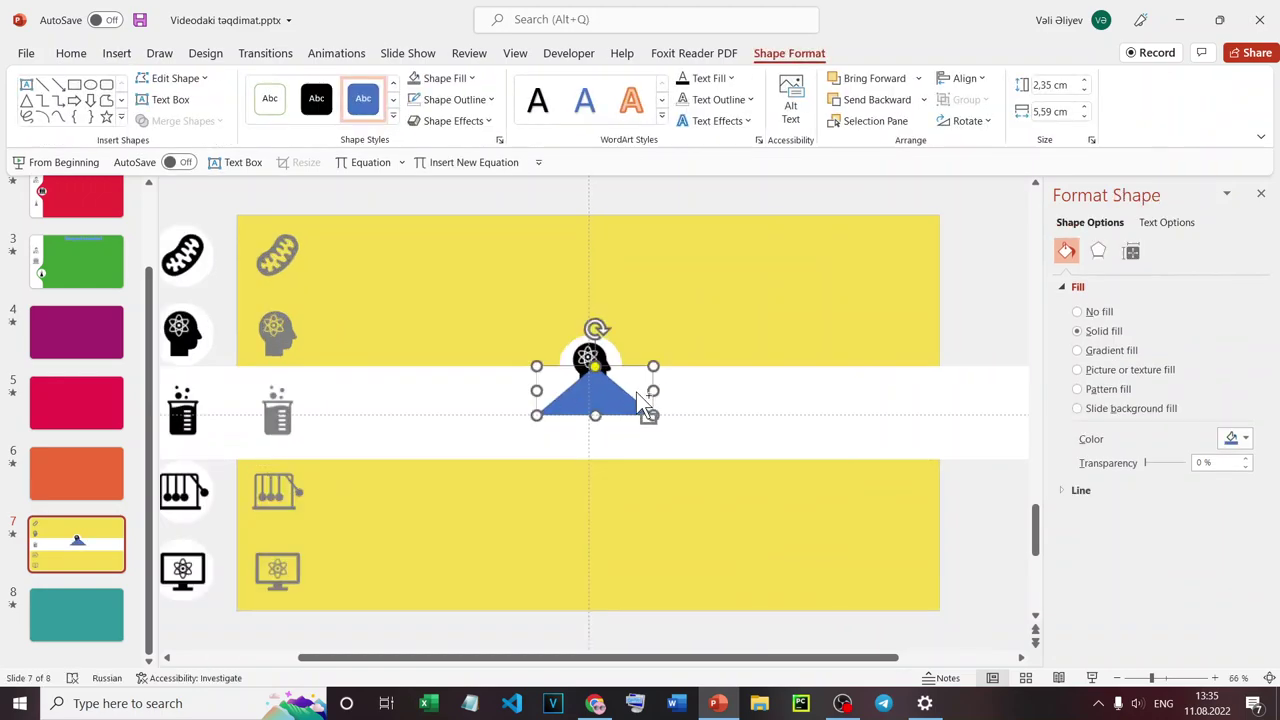
scroll(645, 400, up, 3)
scroll(640, 408, up, 5)
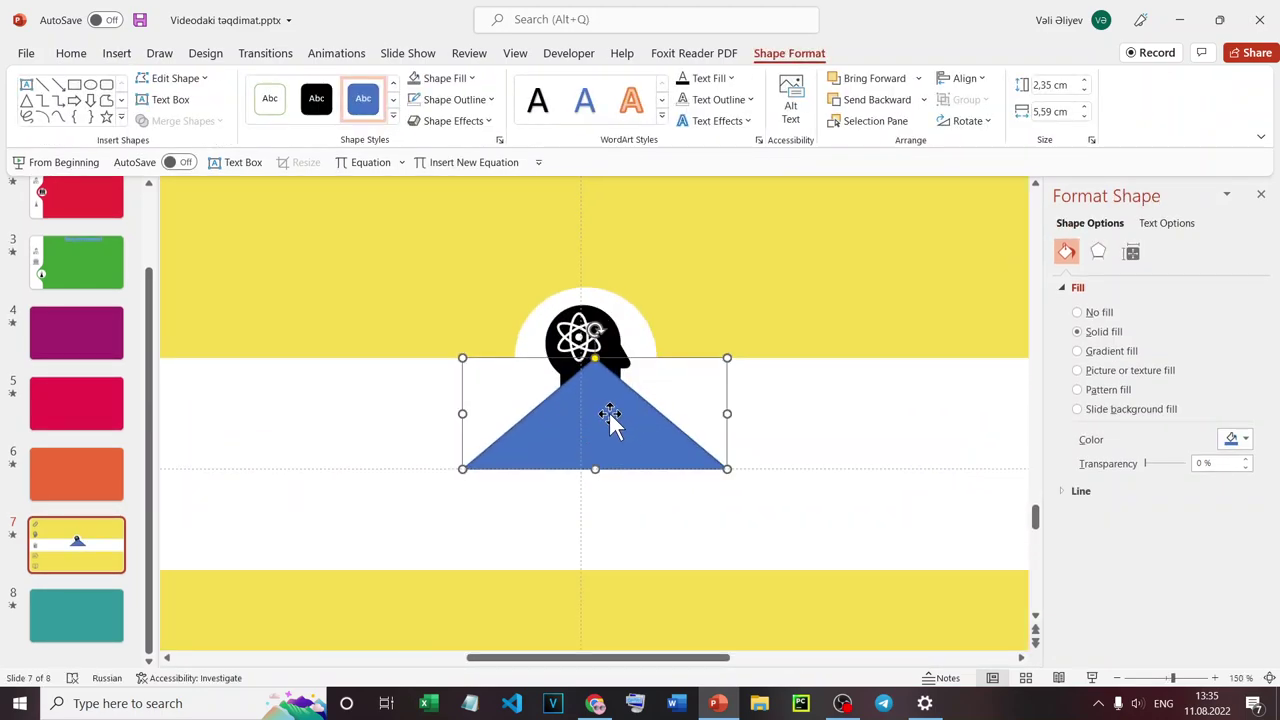
mouse_move(590, 326)
mouse_down()
mouse_move(656, 478)
mouse_move(597, 492)
mouse_up()
drag(611, 432, 596, 426)
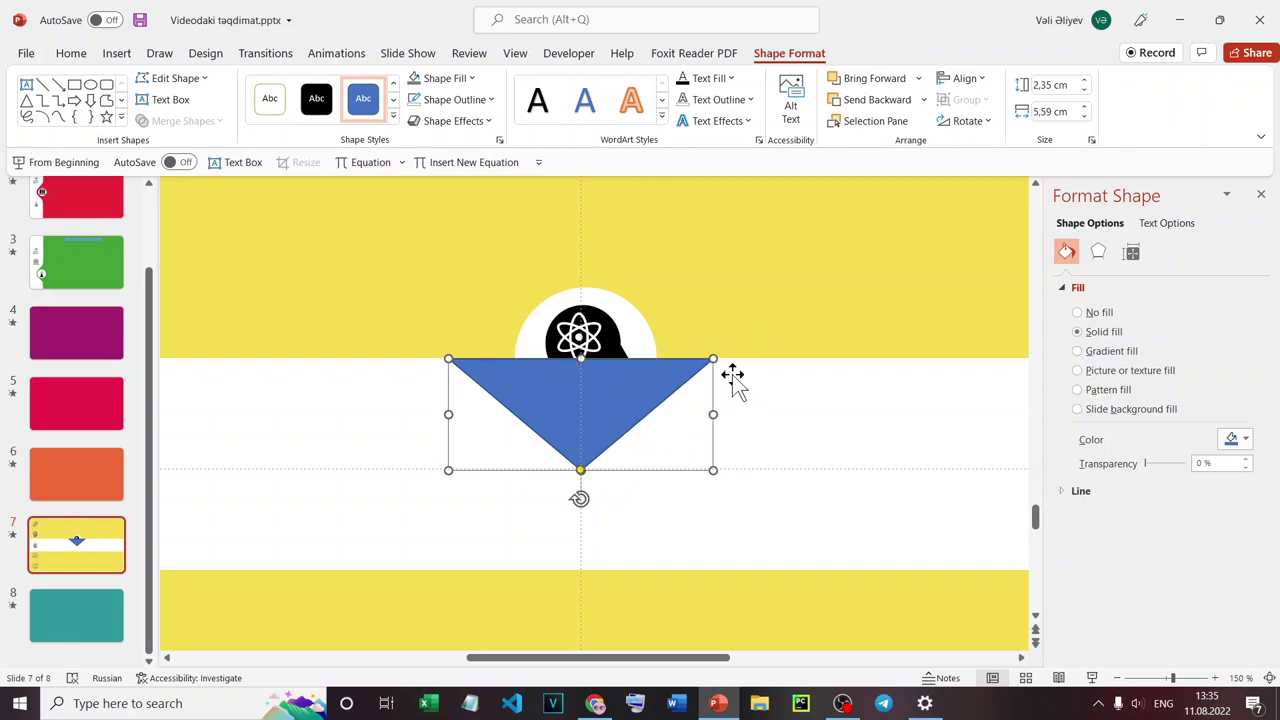
Enlarge the inverted triangle from its centre to 2,46 × 6,63 cm and reselect it.
drag(713, 358, 736, 356)
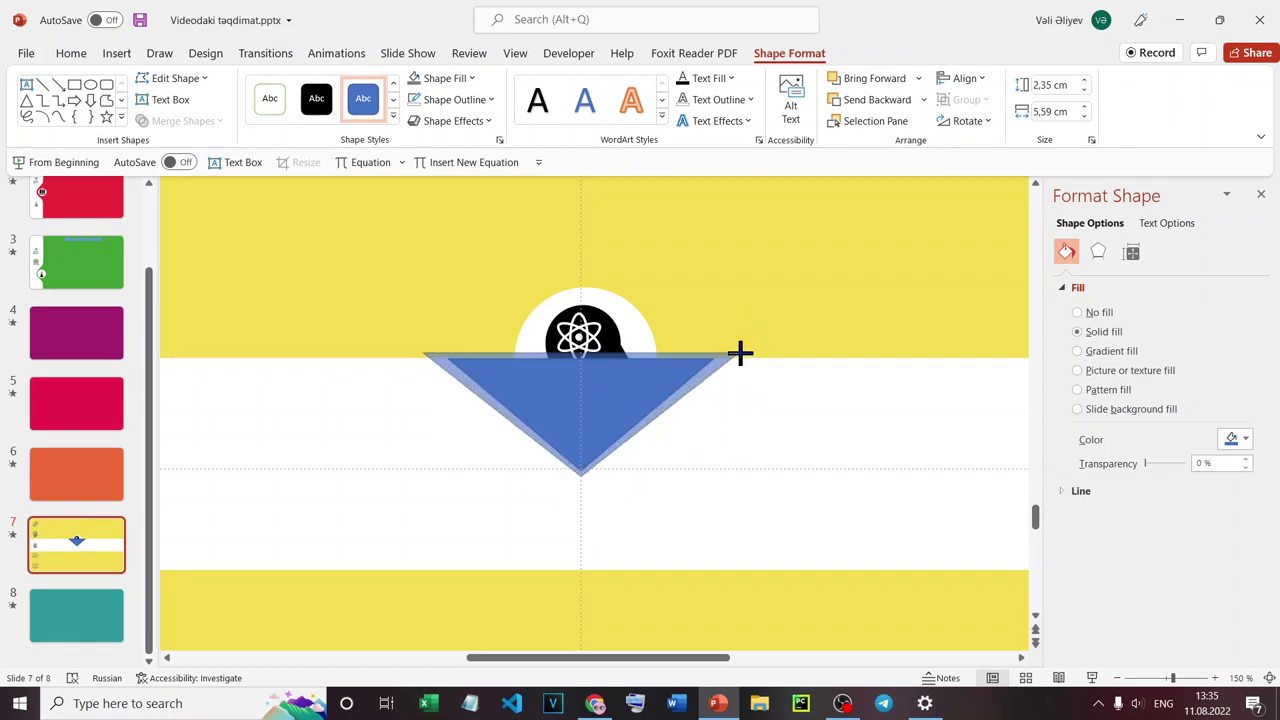
click(776, 312)
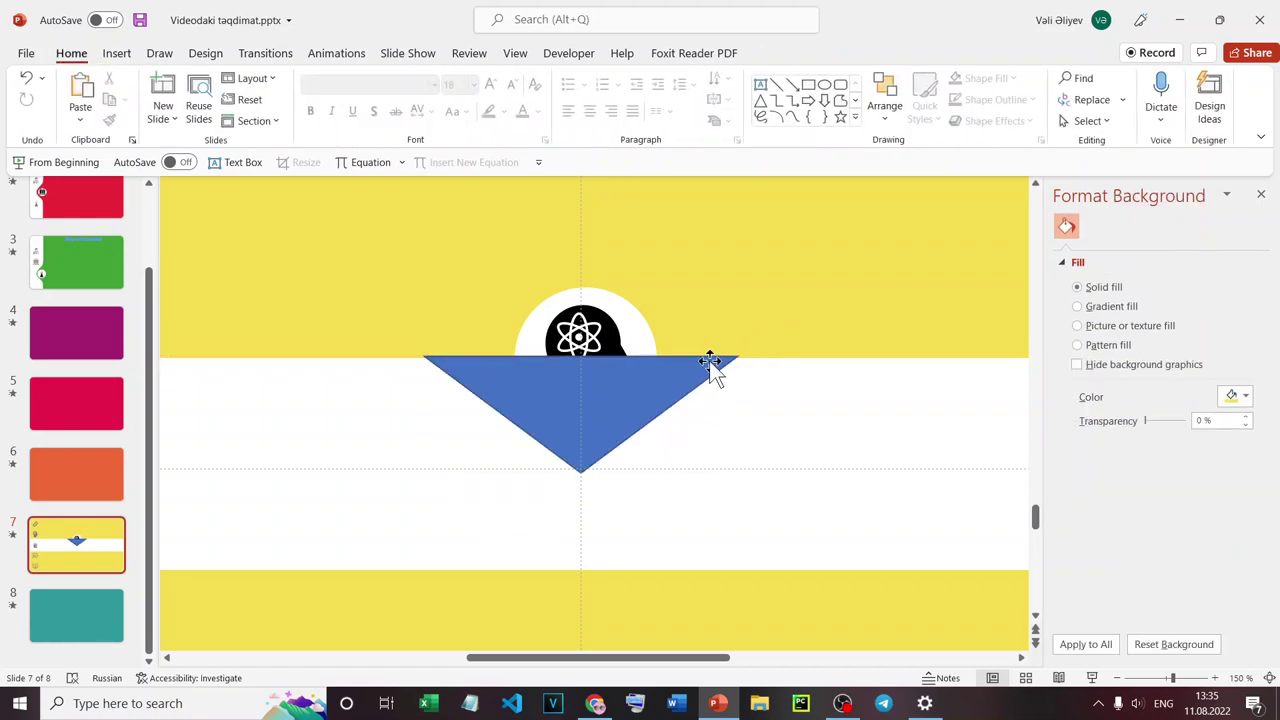
scroll(655, 402, up, 5)
scroll(653, 398, up, 5)
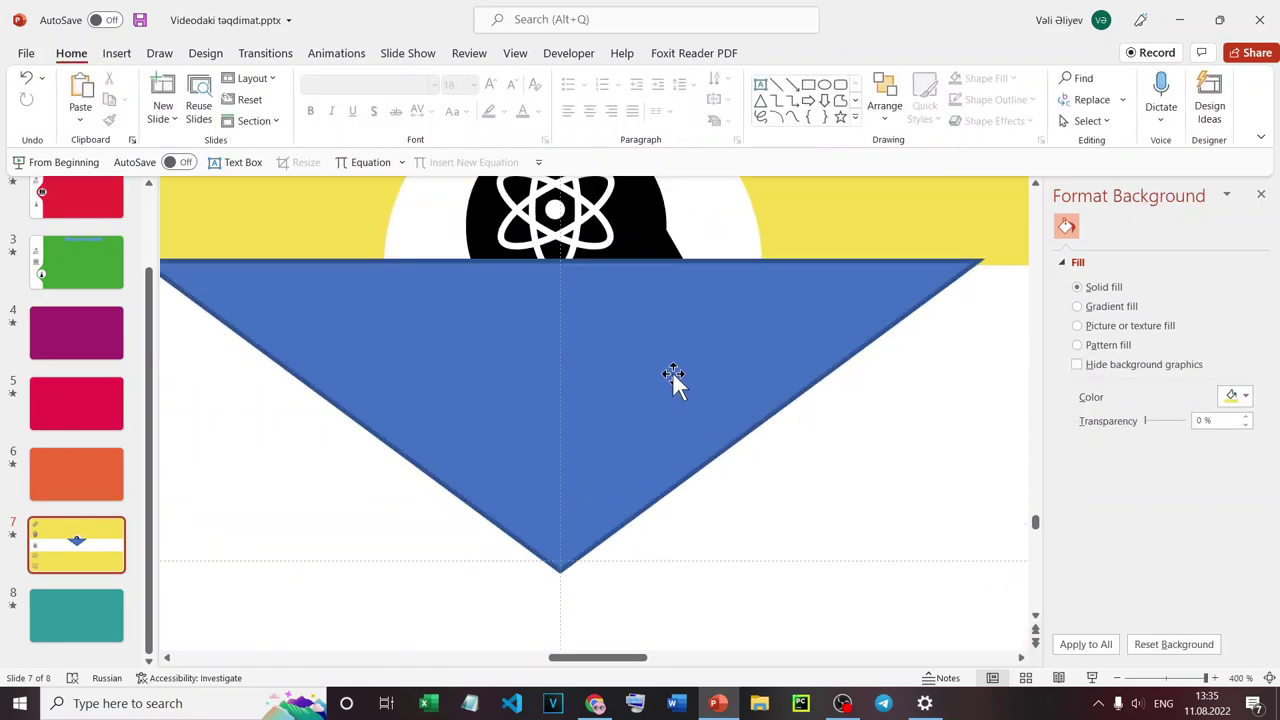
click(478, 284)
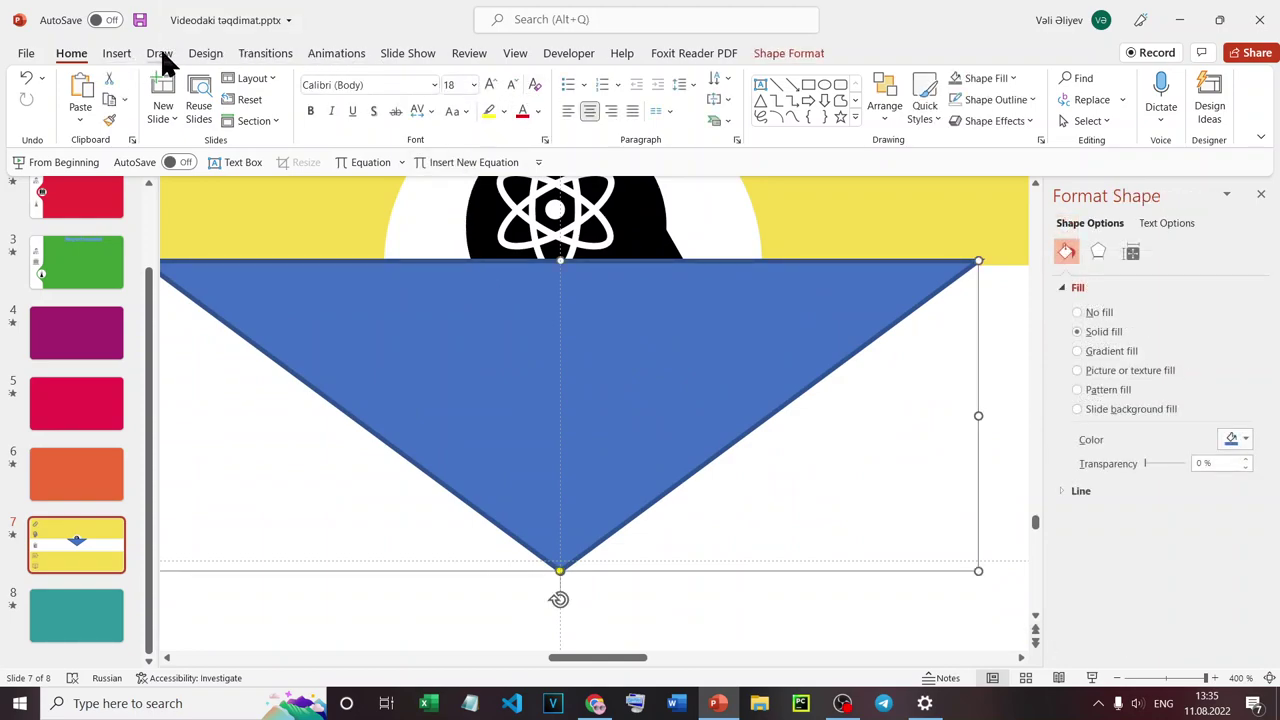
click(212, 54)
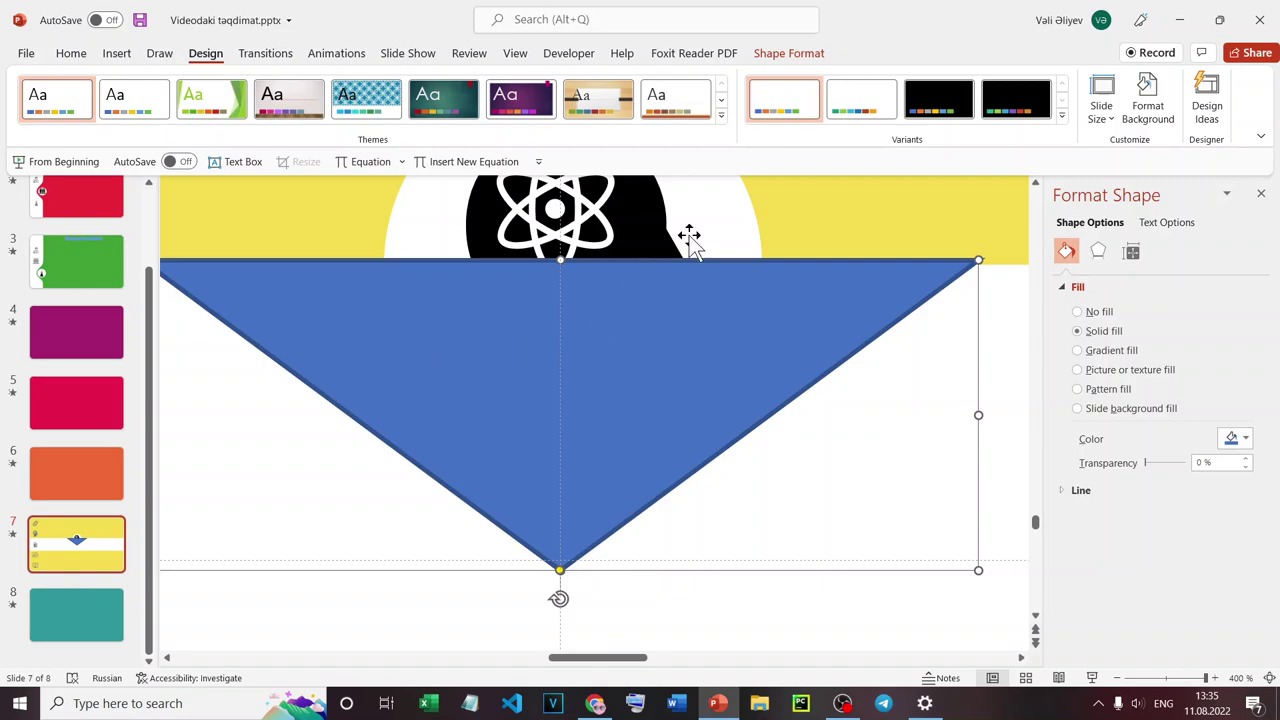
click(789, 54)
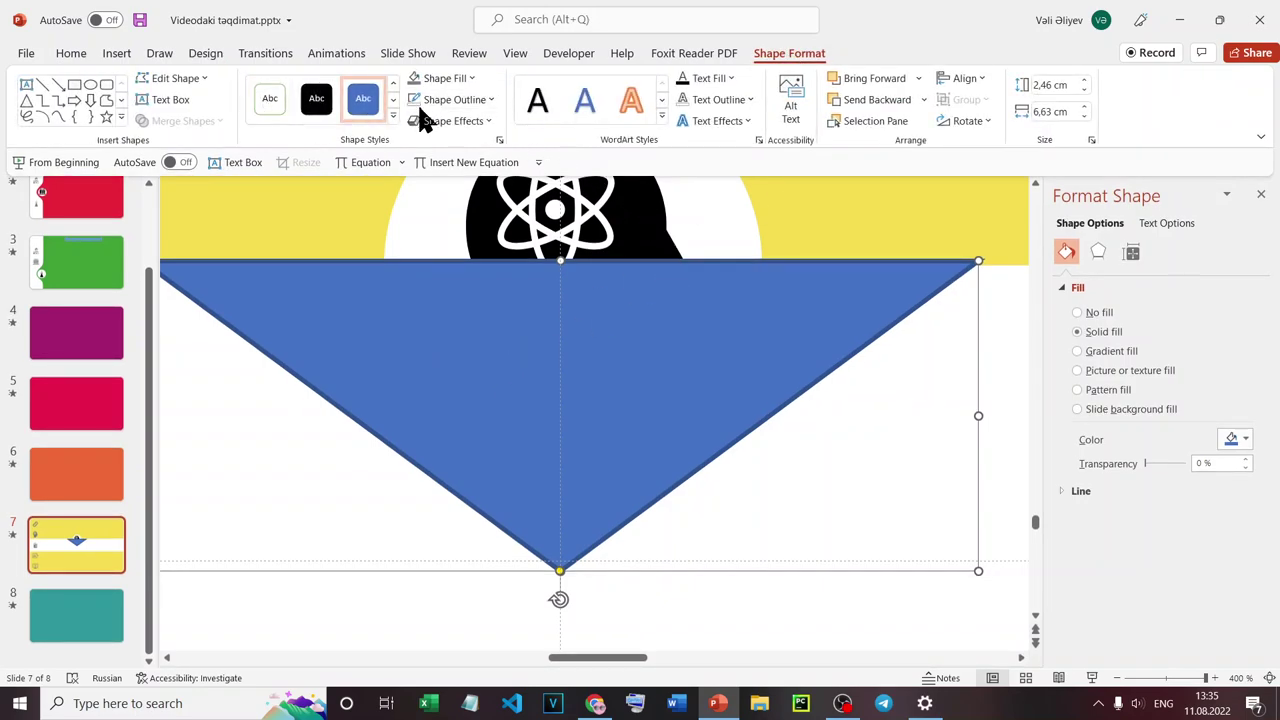
Remove the triangle's outline and nudge it down flush with the white band's top edge.
click(487, 100)
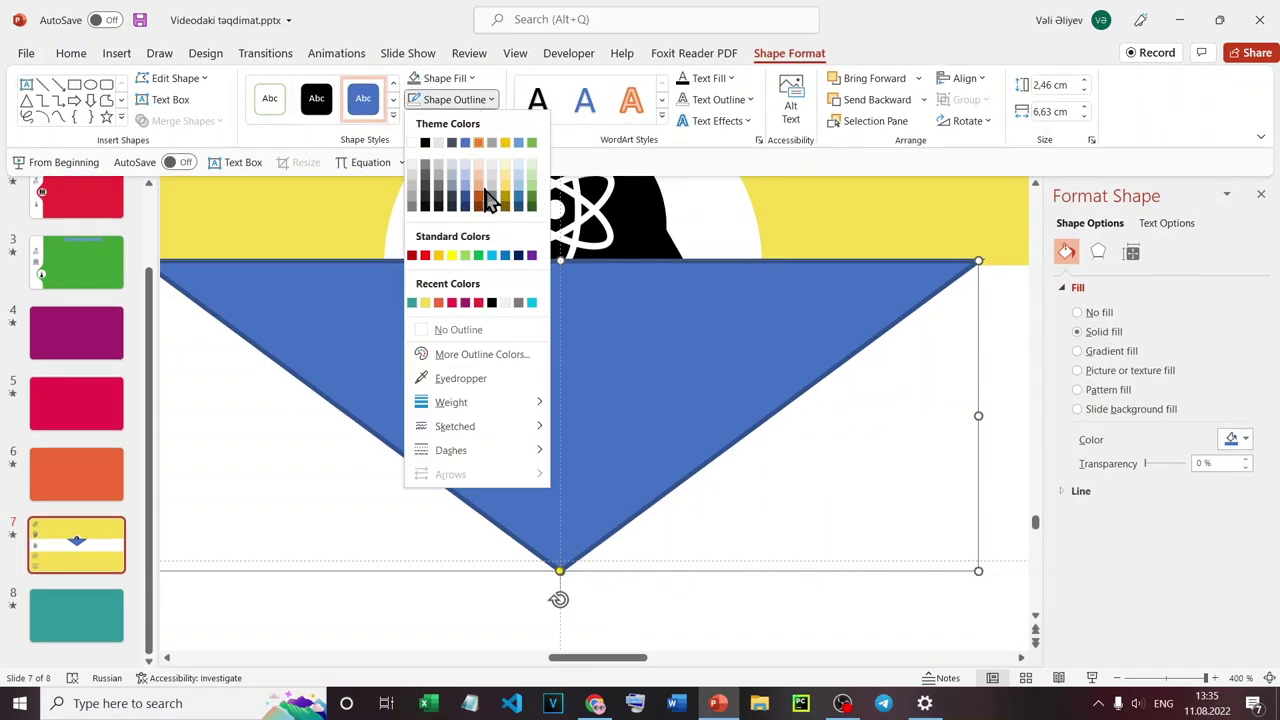
click(475, 328)
scroll(777, 549, down, 10)
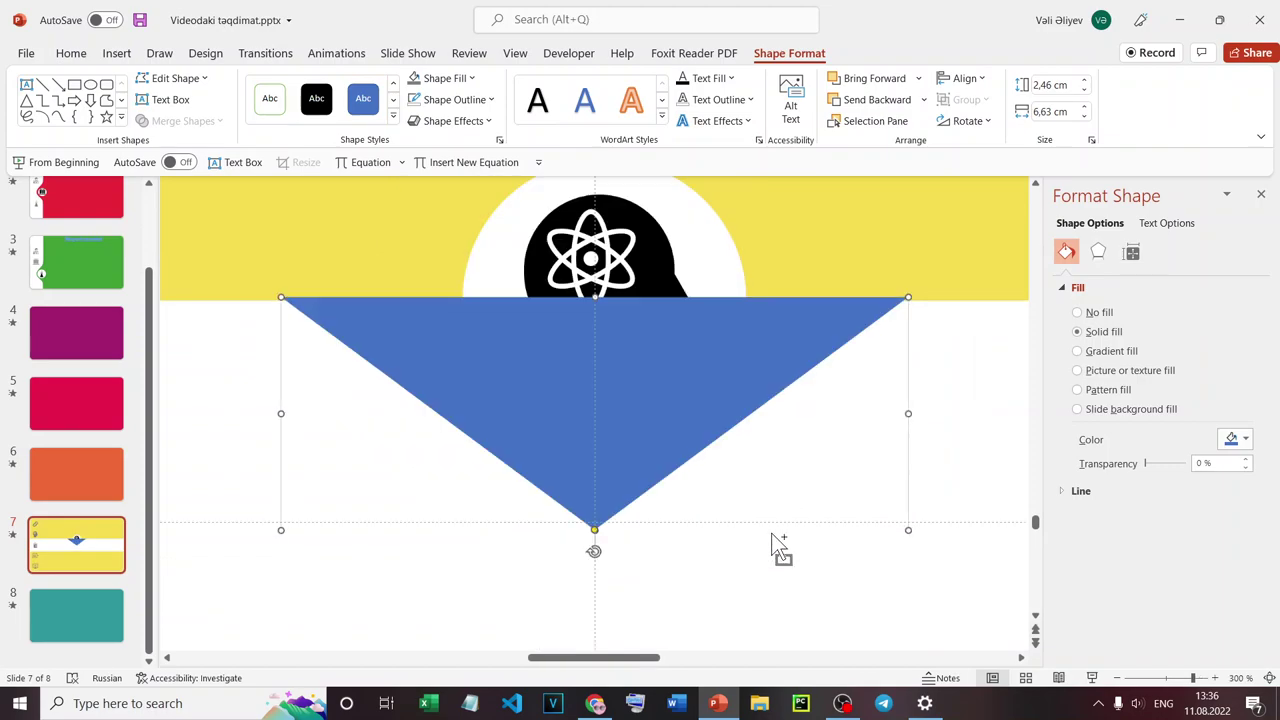
scroll(757, 394, up, 10)
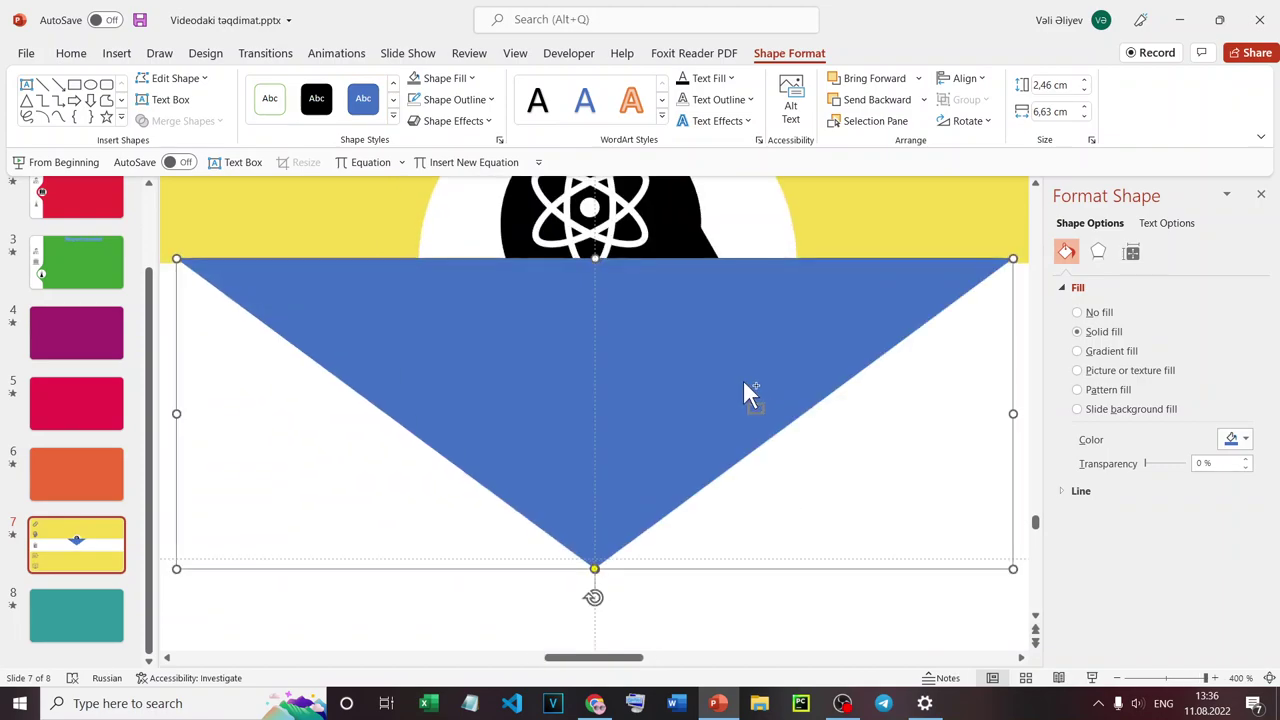
drag(636, 367, 636, 370)
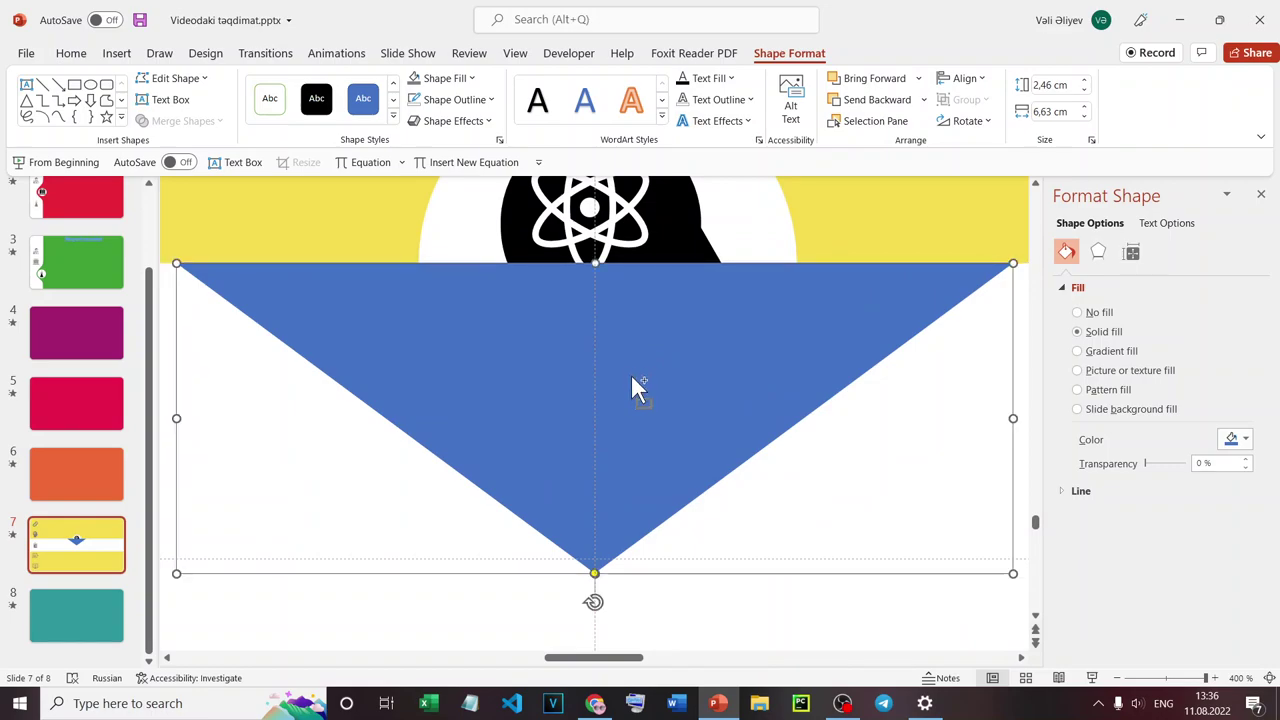
scroll(625, 385, down, 20)
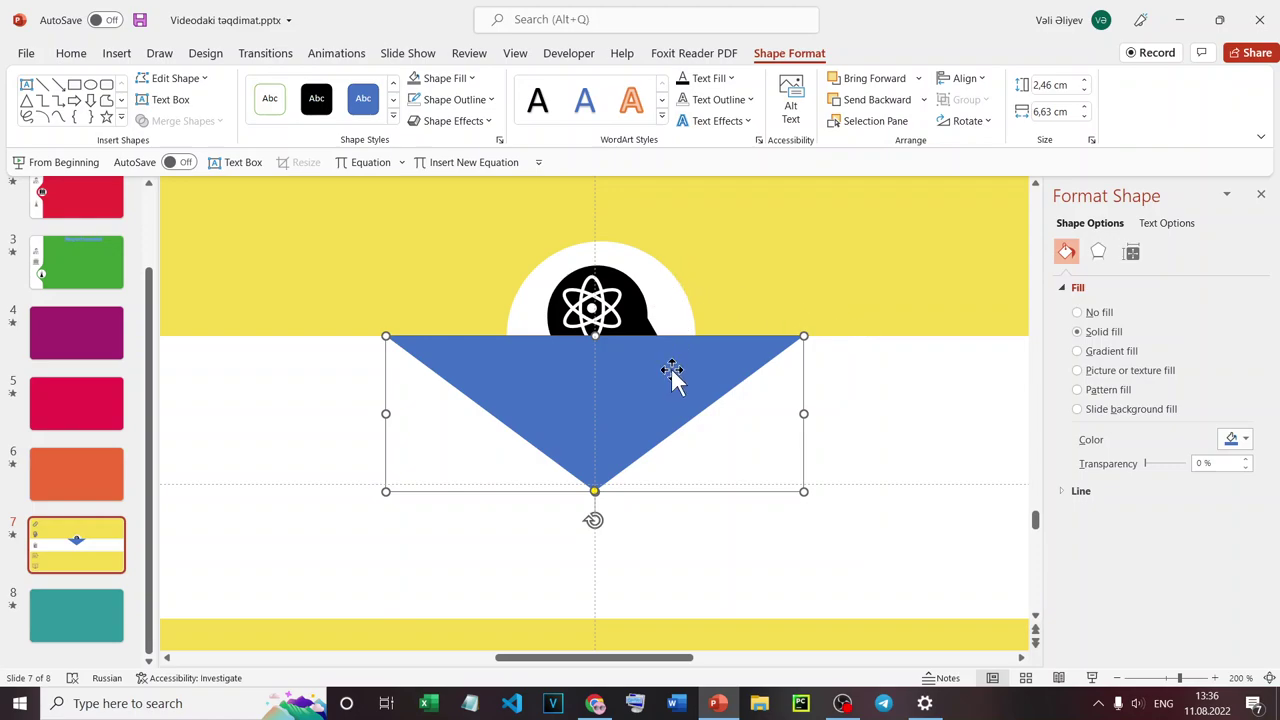
Bring the atom head graphic in front of the blue triangle.
right_click(658, 296)
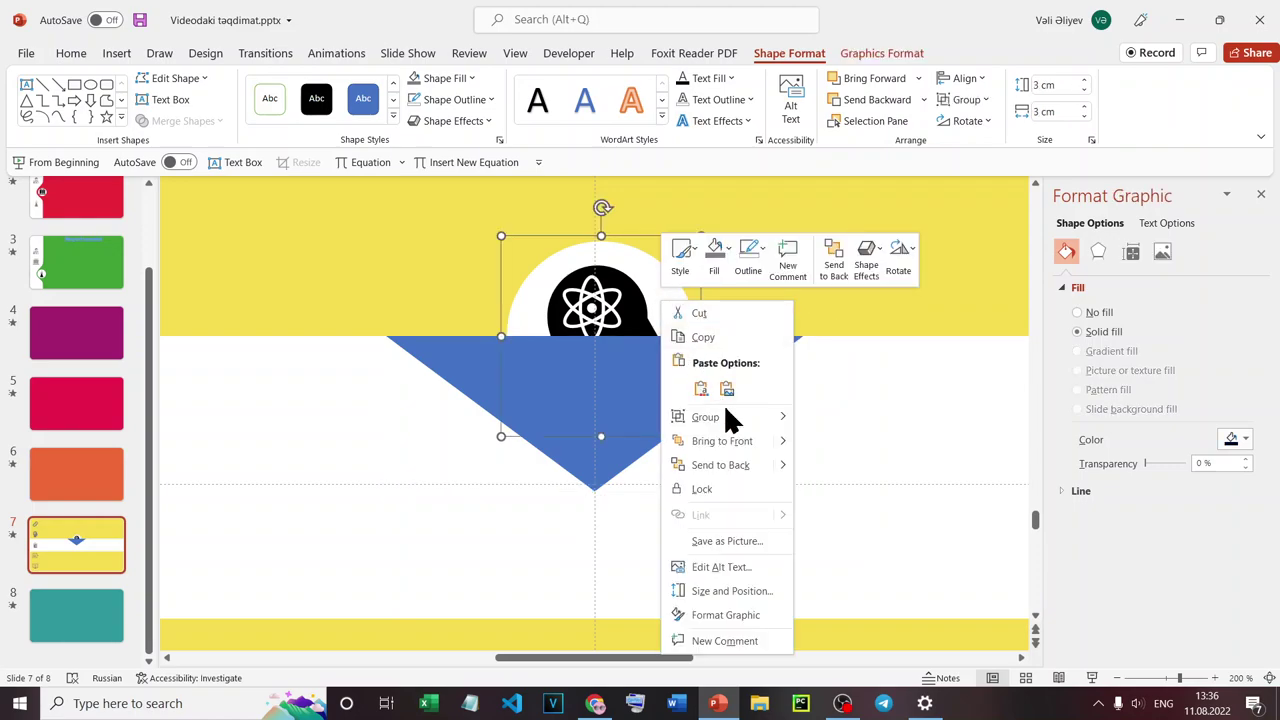
click(734, 466)
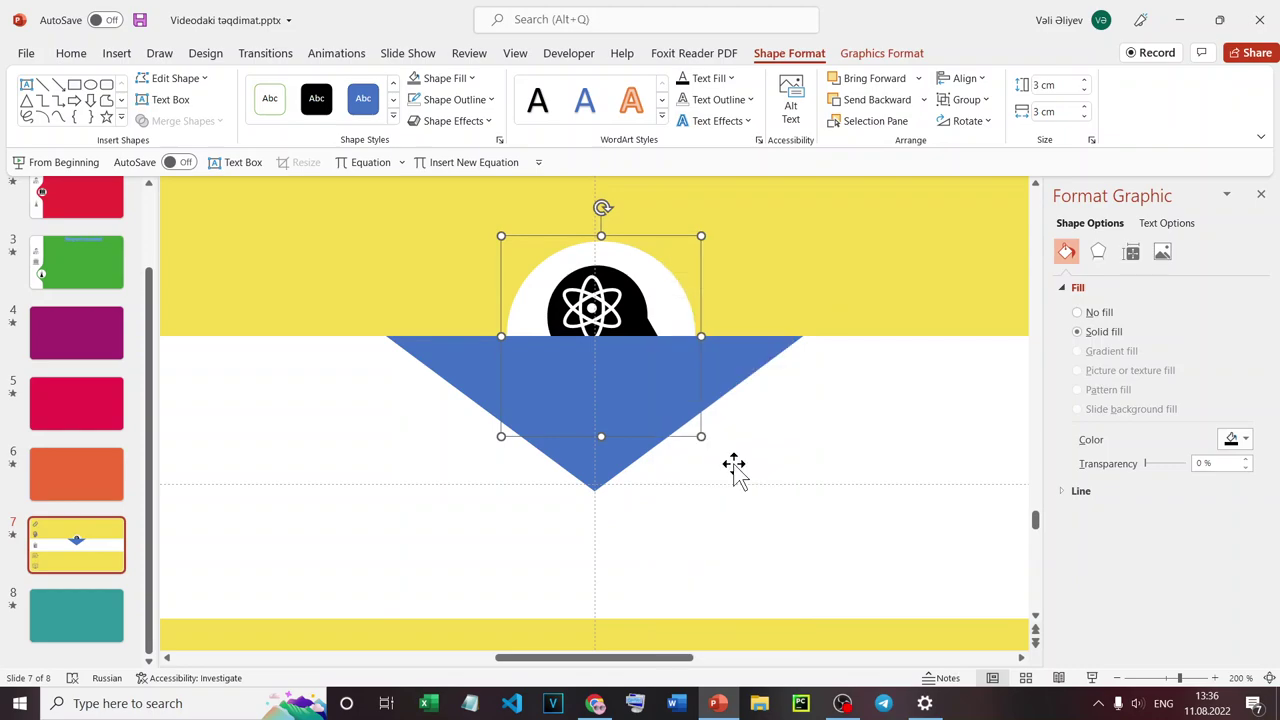
right_click(640, 300)
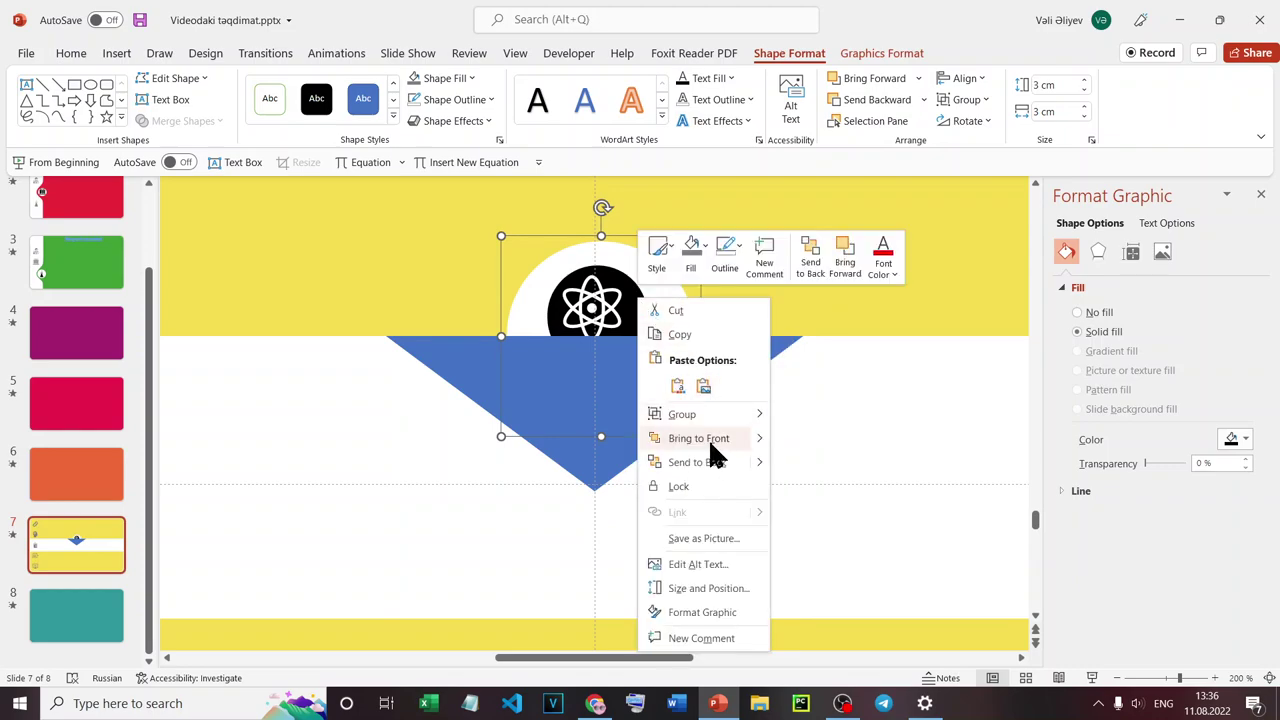
click(710, 440)
click(771, 257)
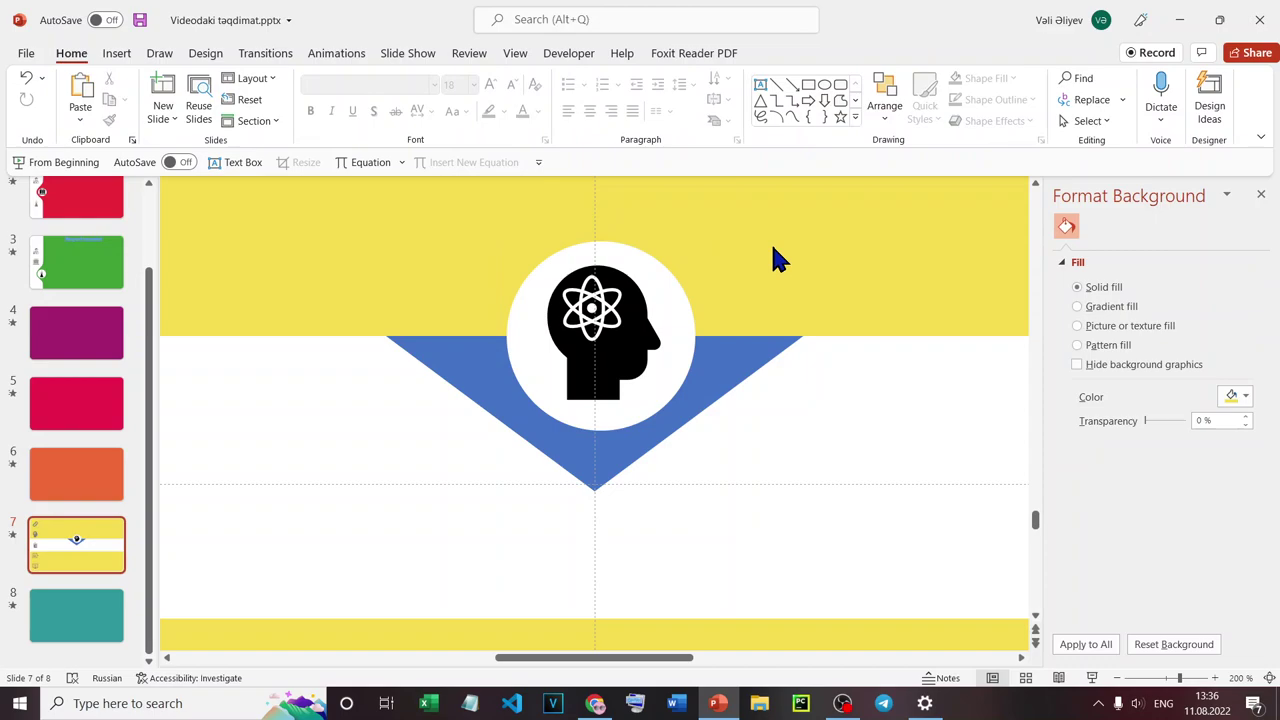
Try shortening the triangle's point, then undo the height change and the reordering.
click(615, 450)
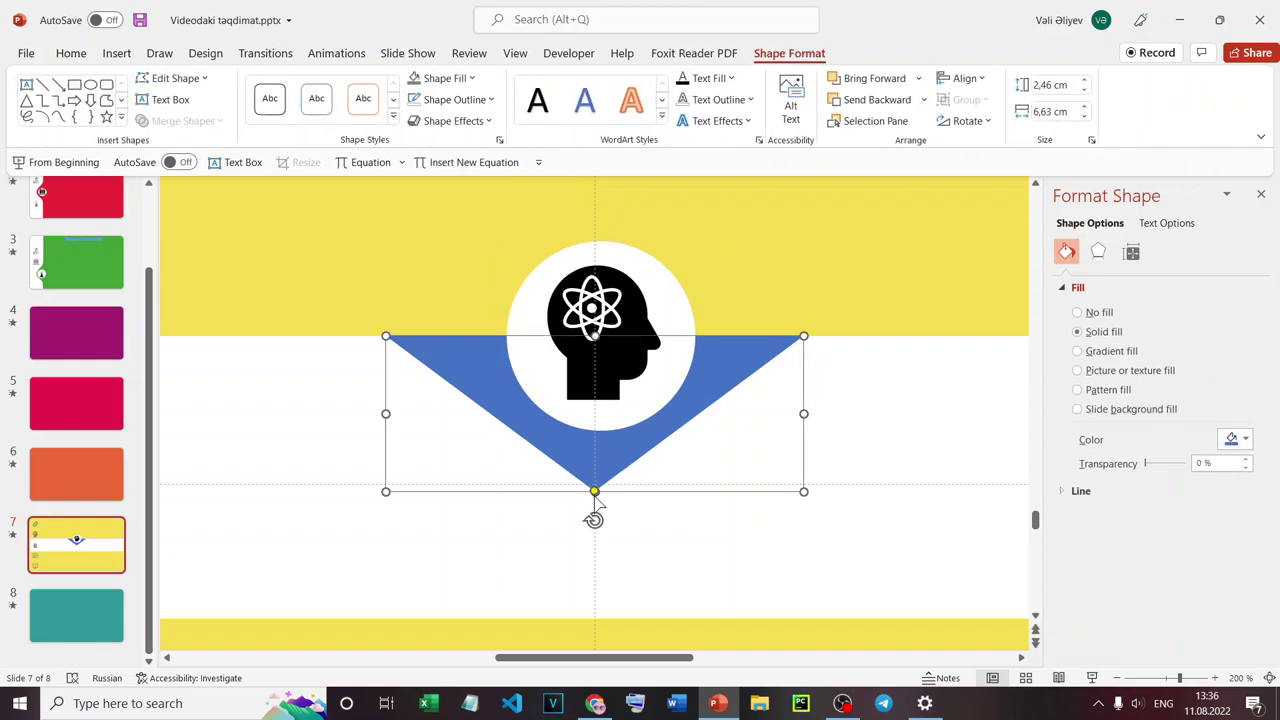
click(594, 491)
drag(594, 491, 594, 477)
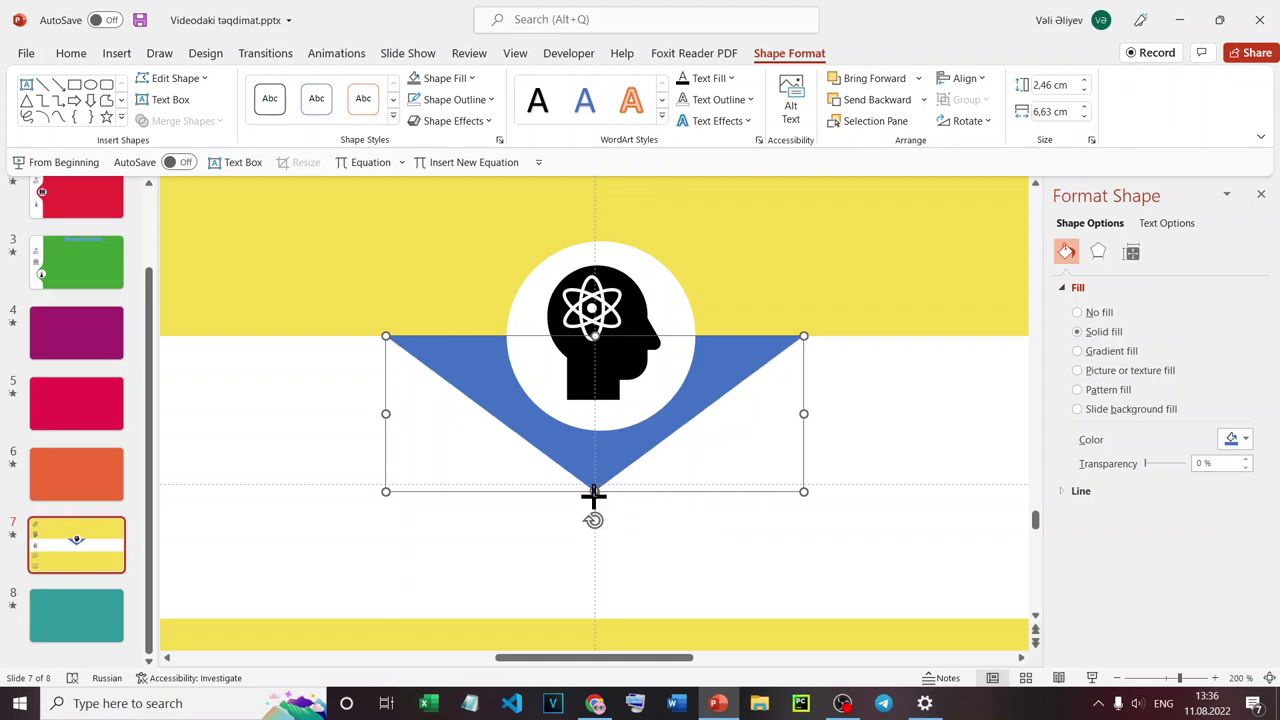
click(818, 224)
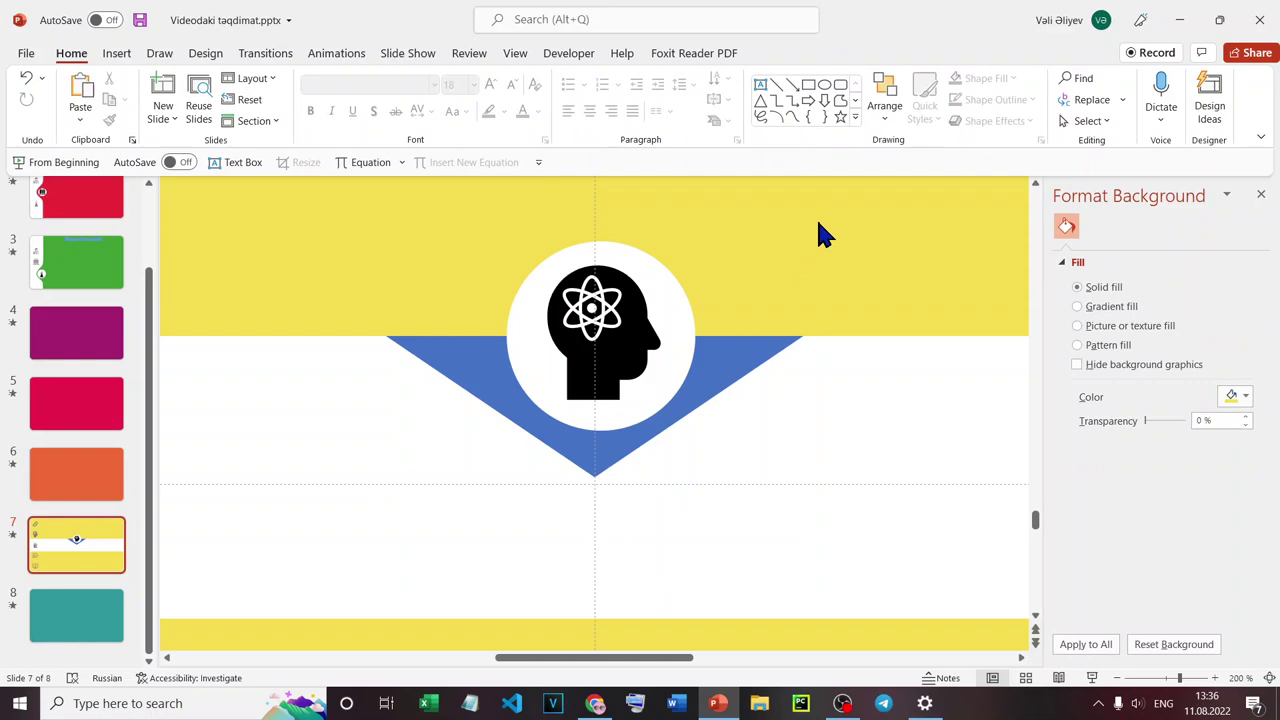
click(700, 398)
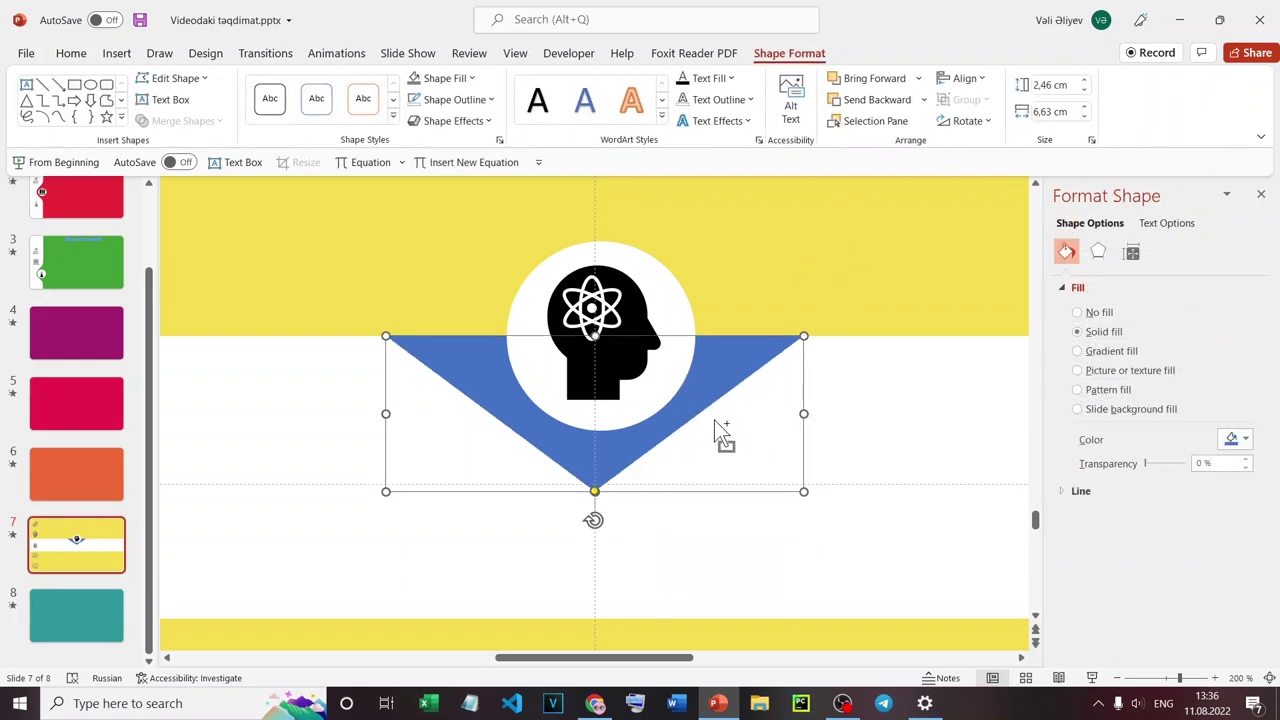
key(ctrl+shift+bracketright)
key(Tab)
click(783, 270)
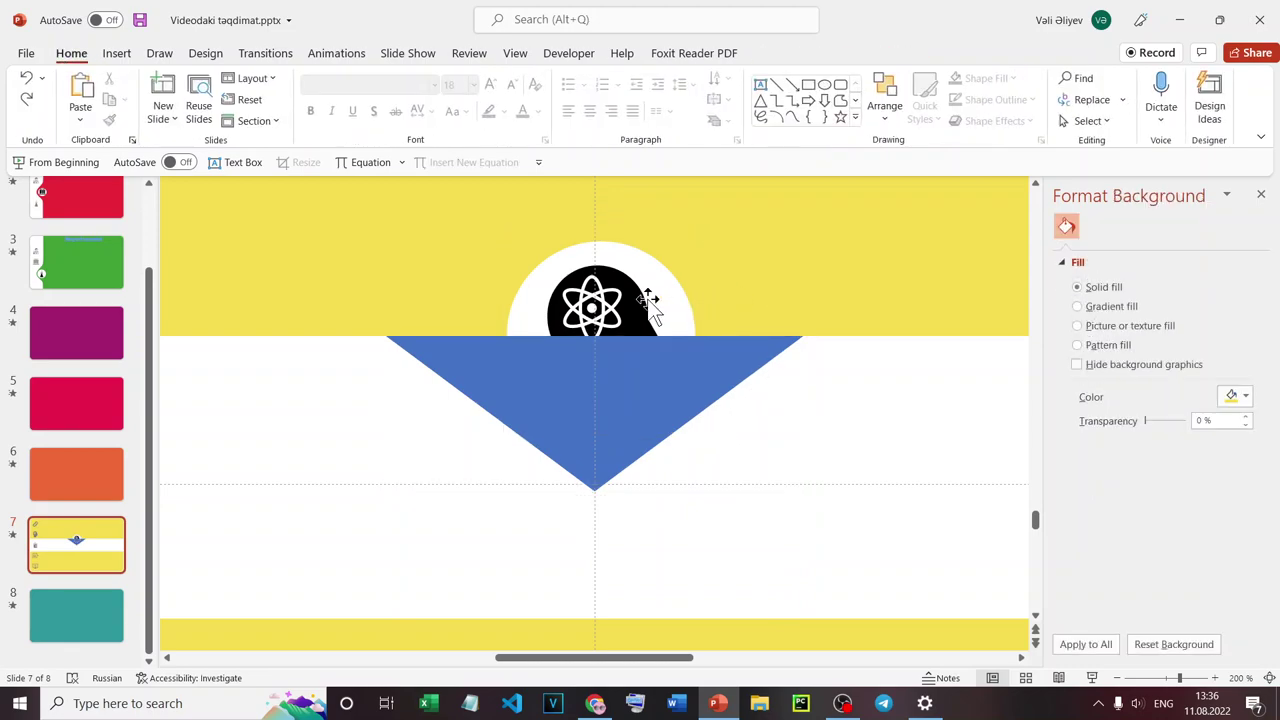
click(665, 295)
Bring the head graphic to front again and centre it over the triangle's point.
right_click(643, 318)
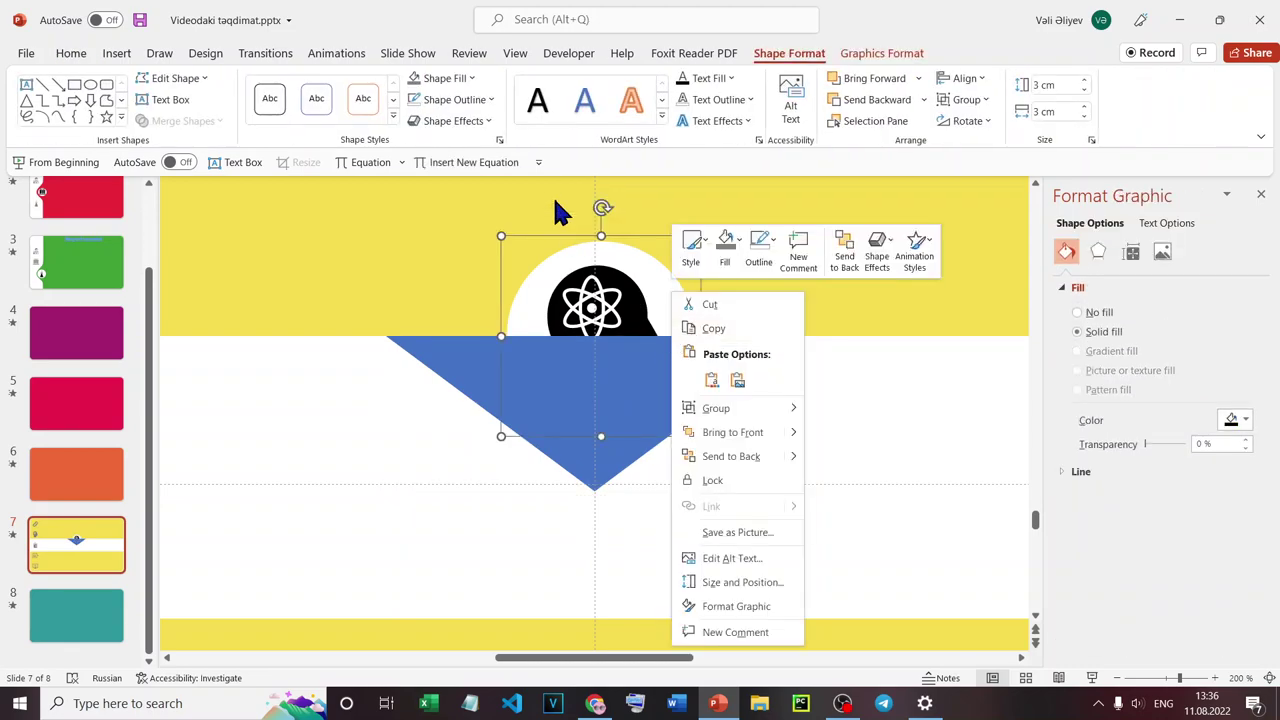
click(741, 452)
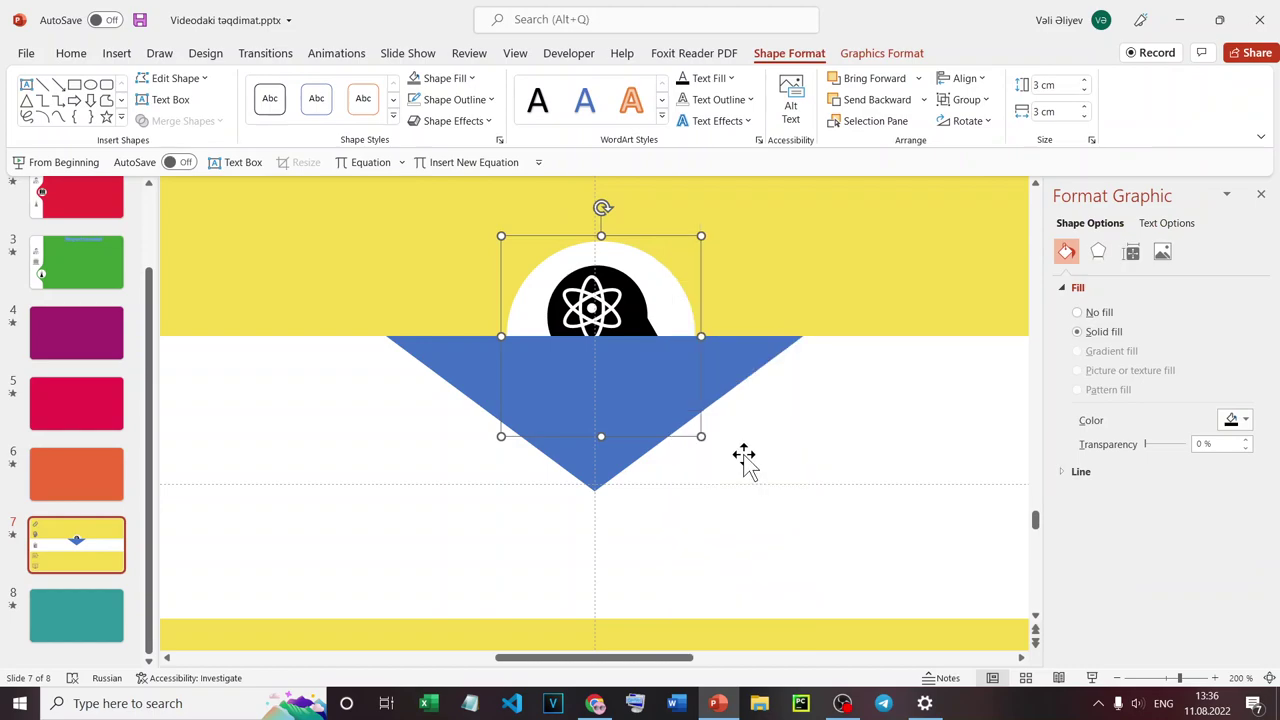
right_click(674, 294)
click(757, 450)
click(758, 253)
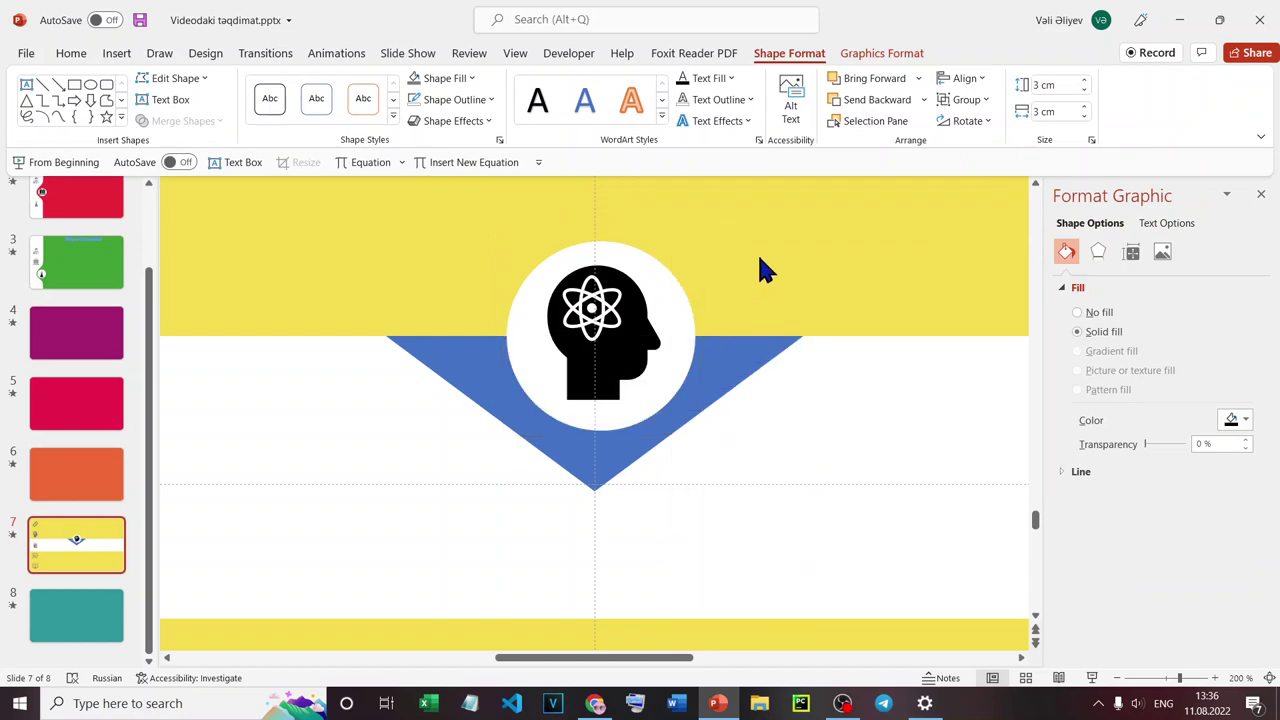
click(663, 347)
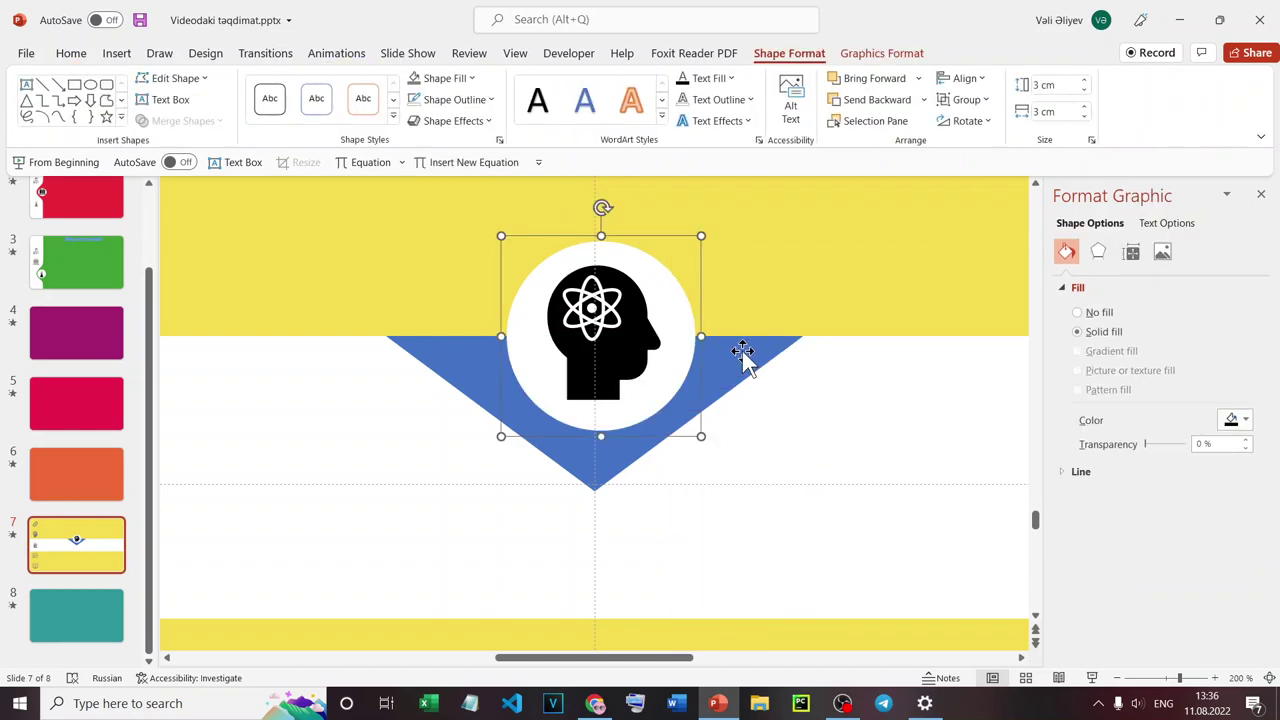
drag(683, 360, 678, 356)
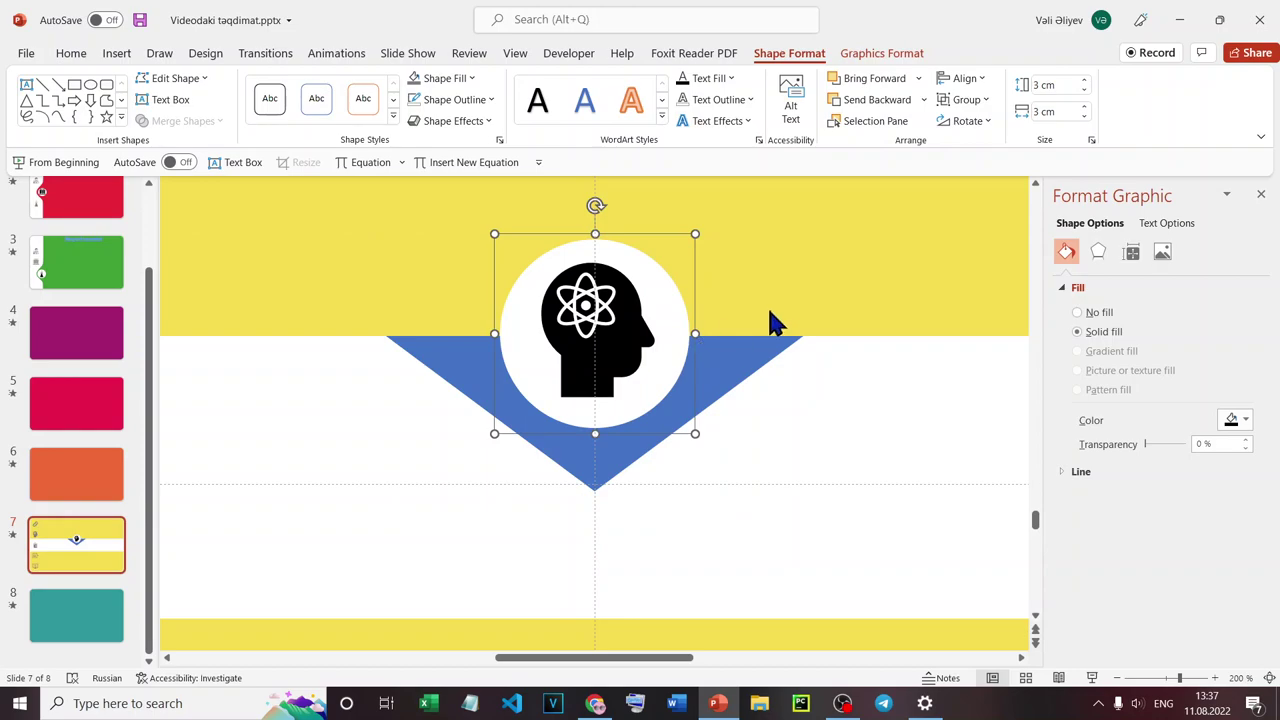
click(827, 268)
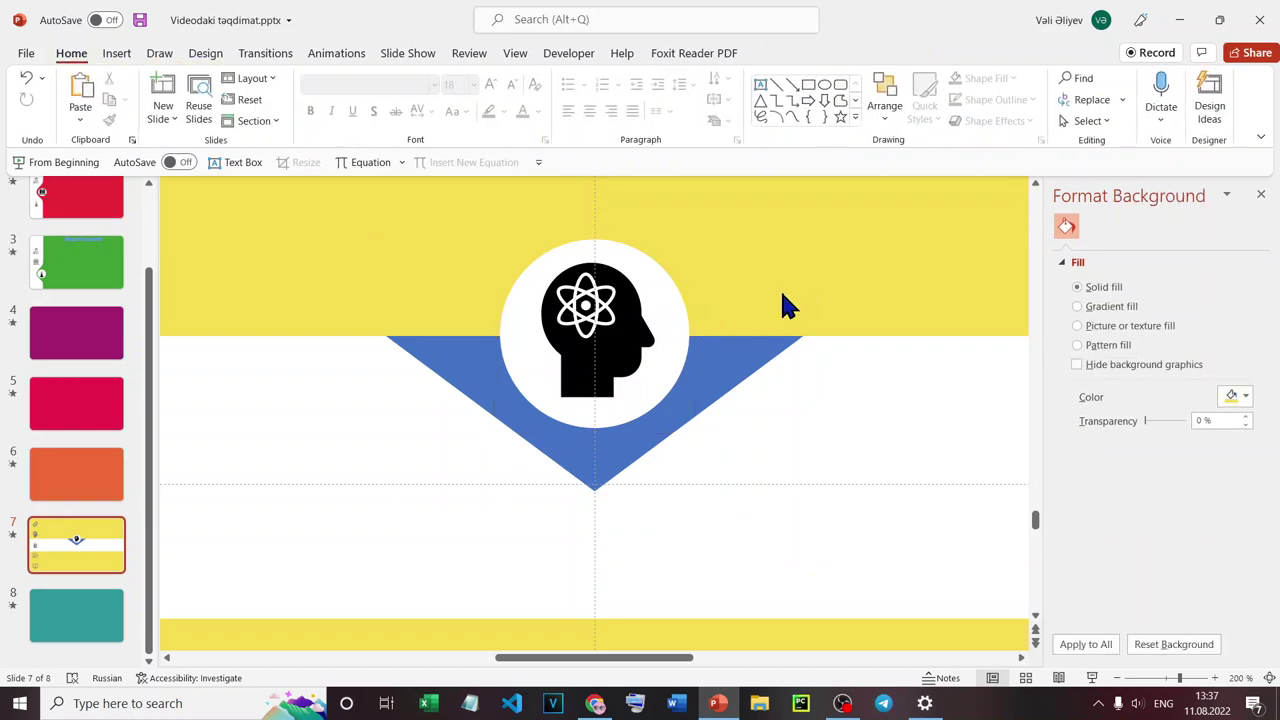
Zoom out, select the triangle plus the white band, and open Shape Format's Merge Shapes list.
ctrl+scroll(755, 262, down, 5)
ctrl+scroll(740, 283, down, 5)
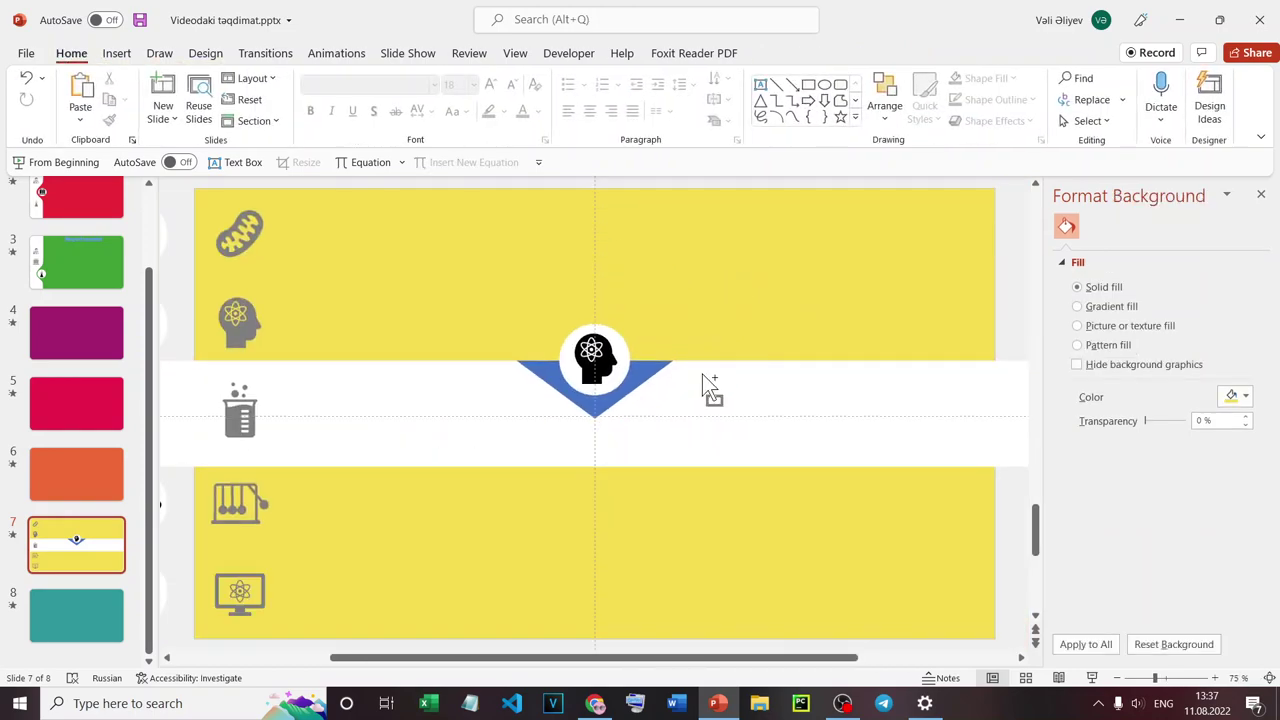
click(645, 375)
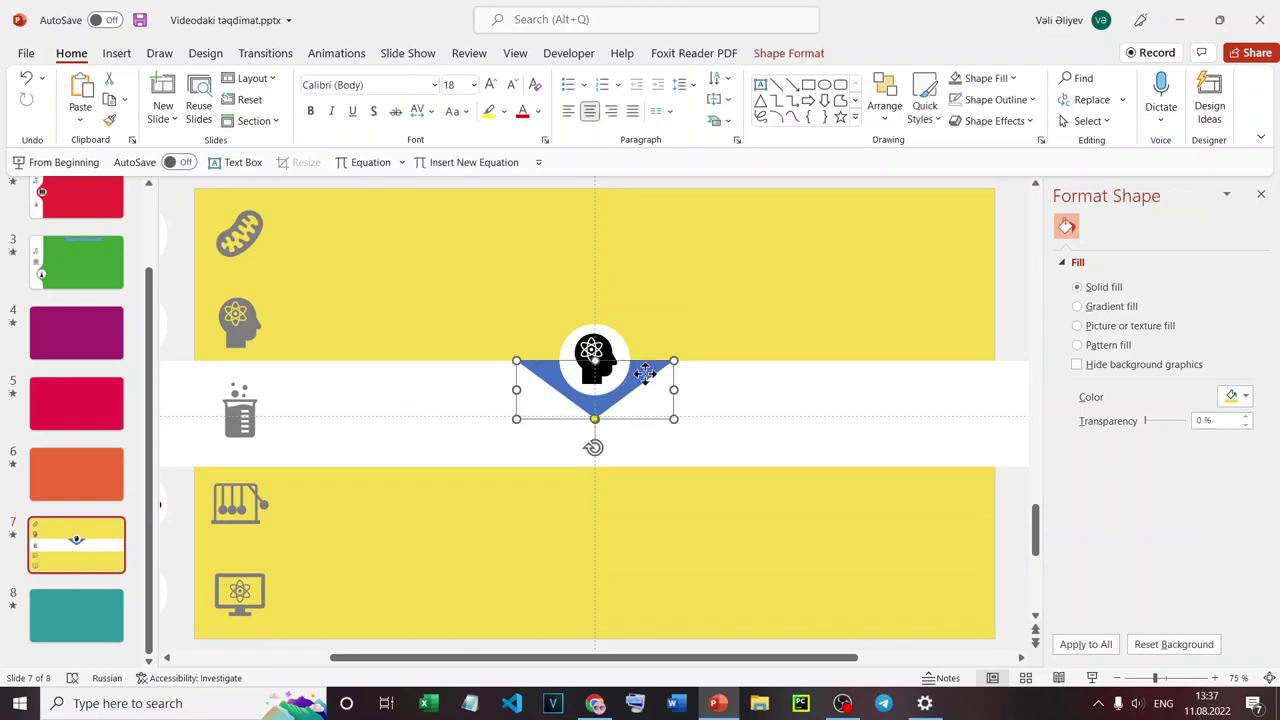
shift+click(717, 429)
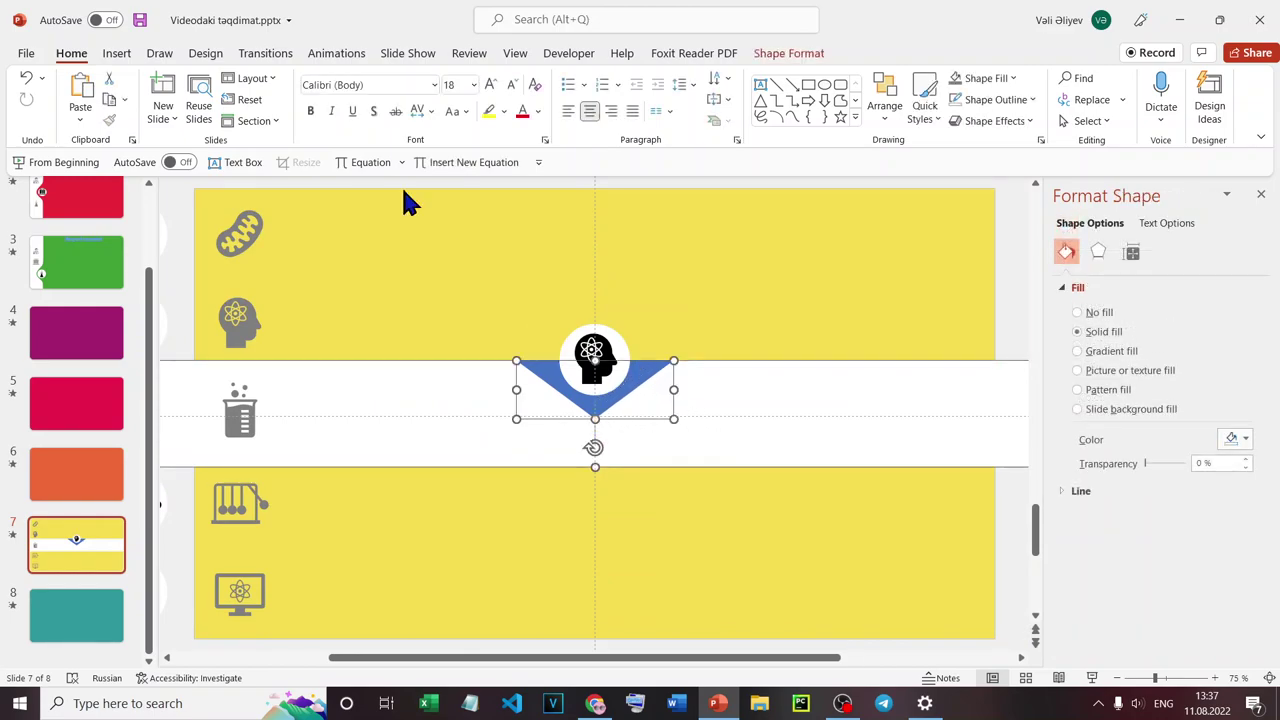
click(790, 53)
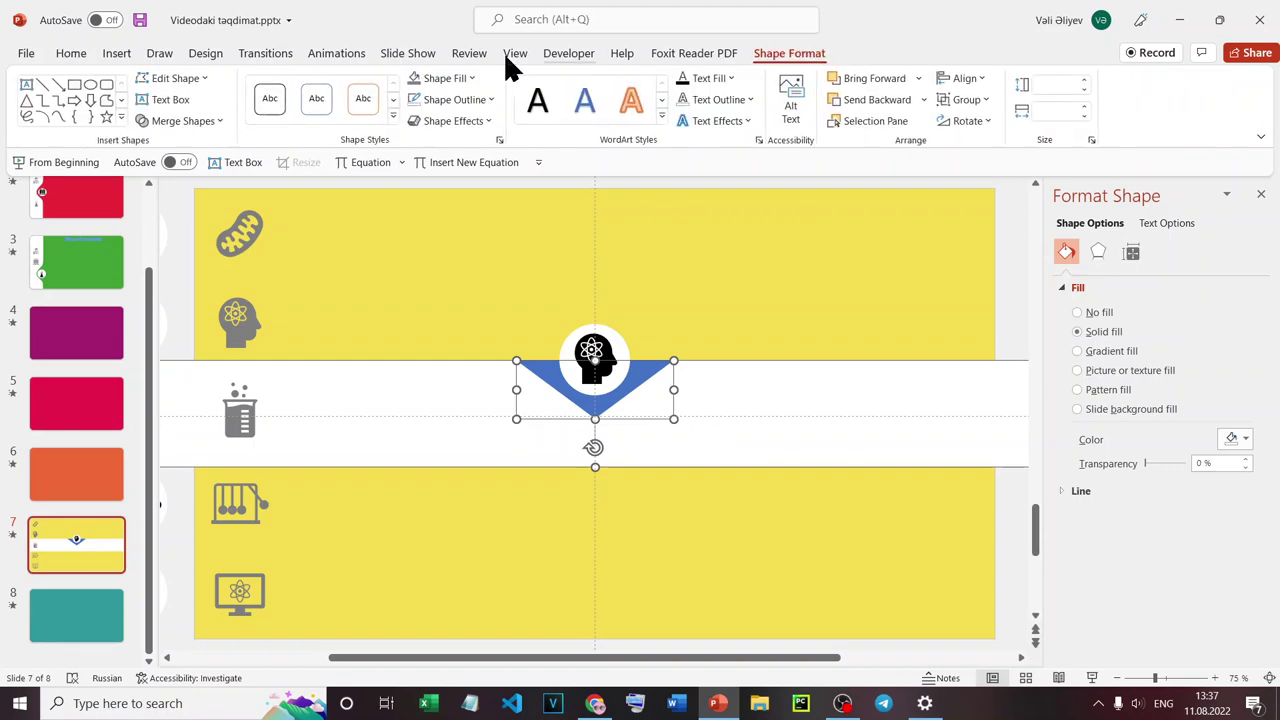
click(183, 120)
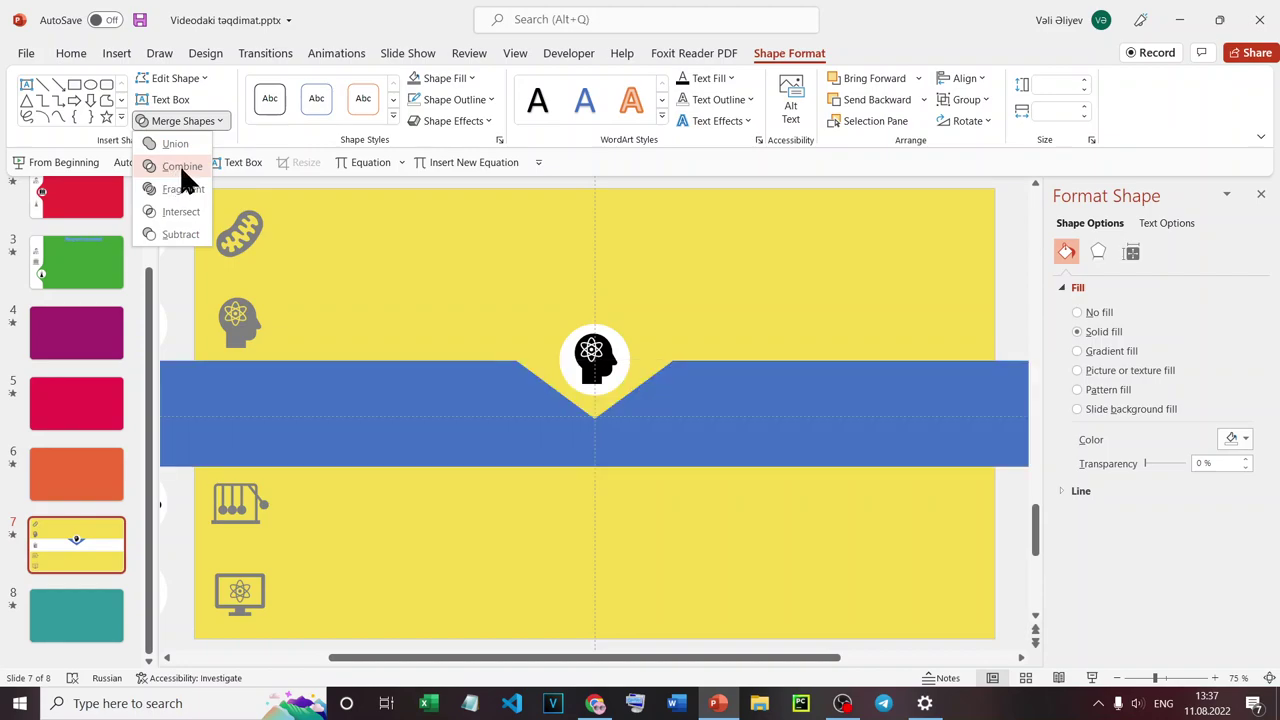
Combine slide 7's band and triangle into one shape and fill it white.
click(181, 168)
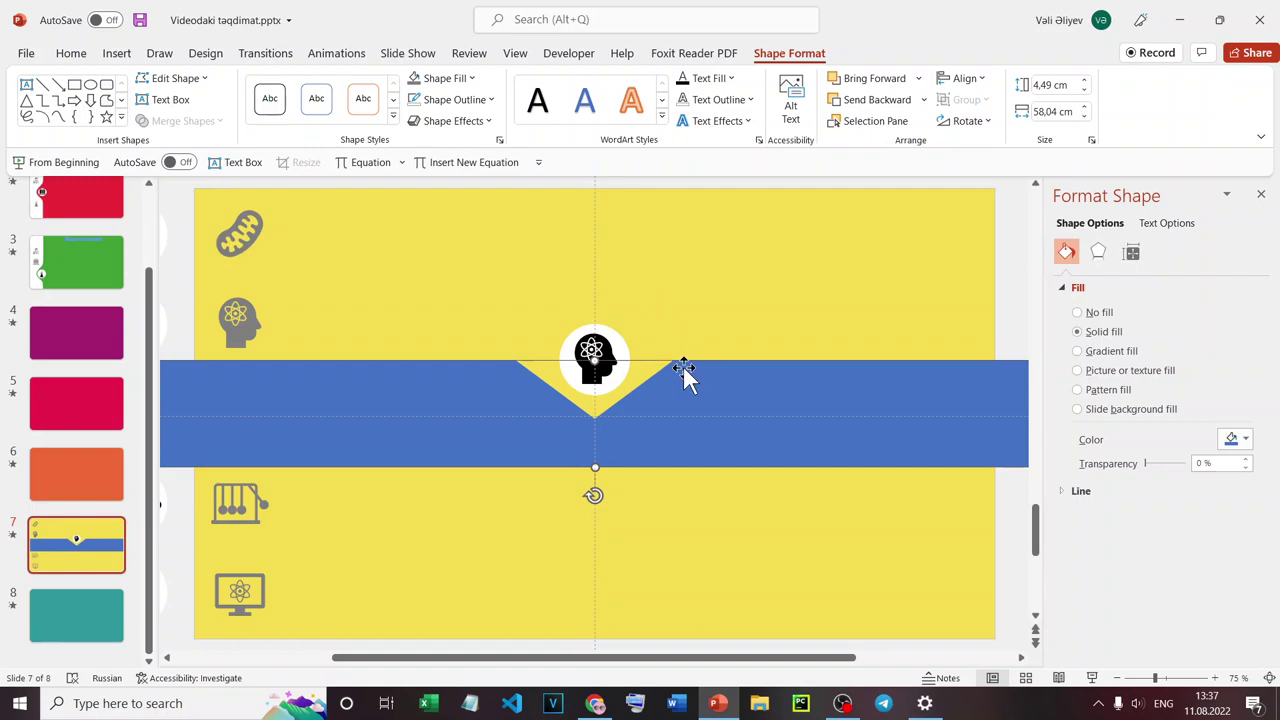
ctrl+scroll(697, 372, down, 1)
ctrl+scroll(697, 372, down, 2)
ctrl+scroll(695, 371, down, 2)
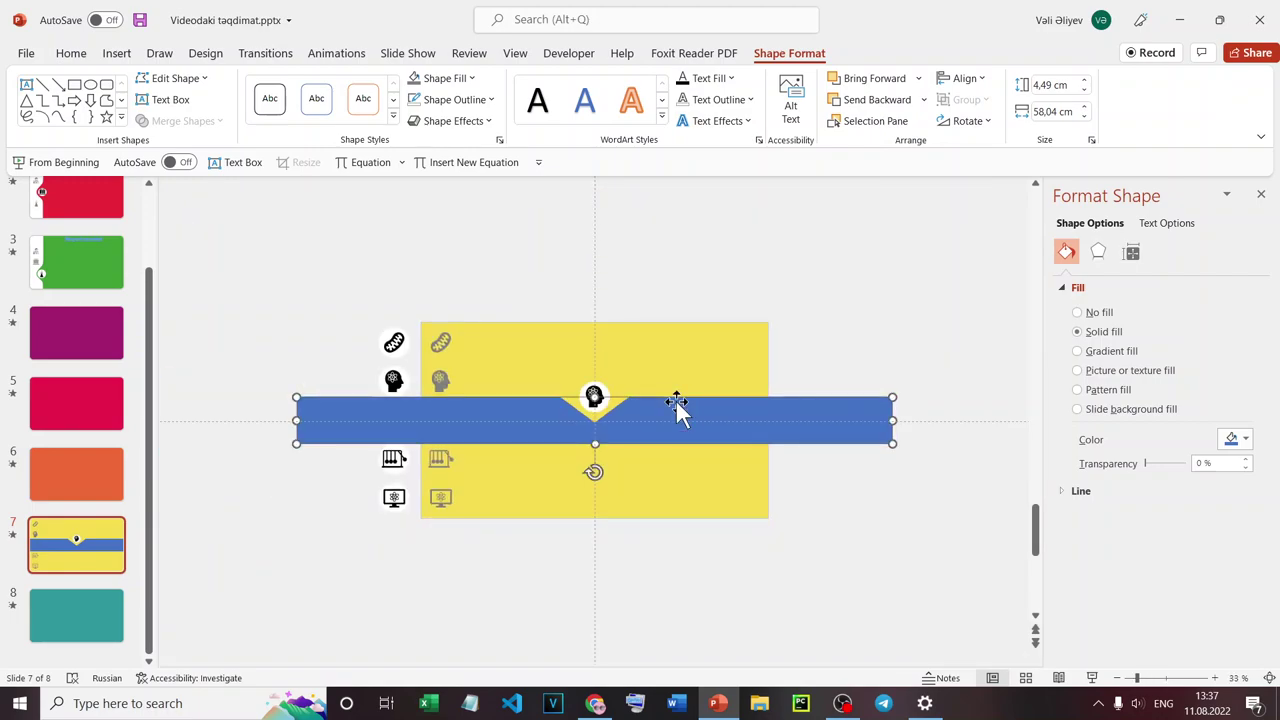
click(800, 362)
click(770, 428)
click(470, 79)
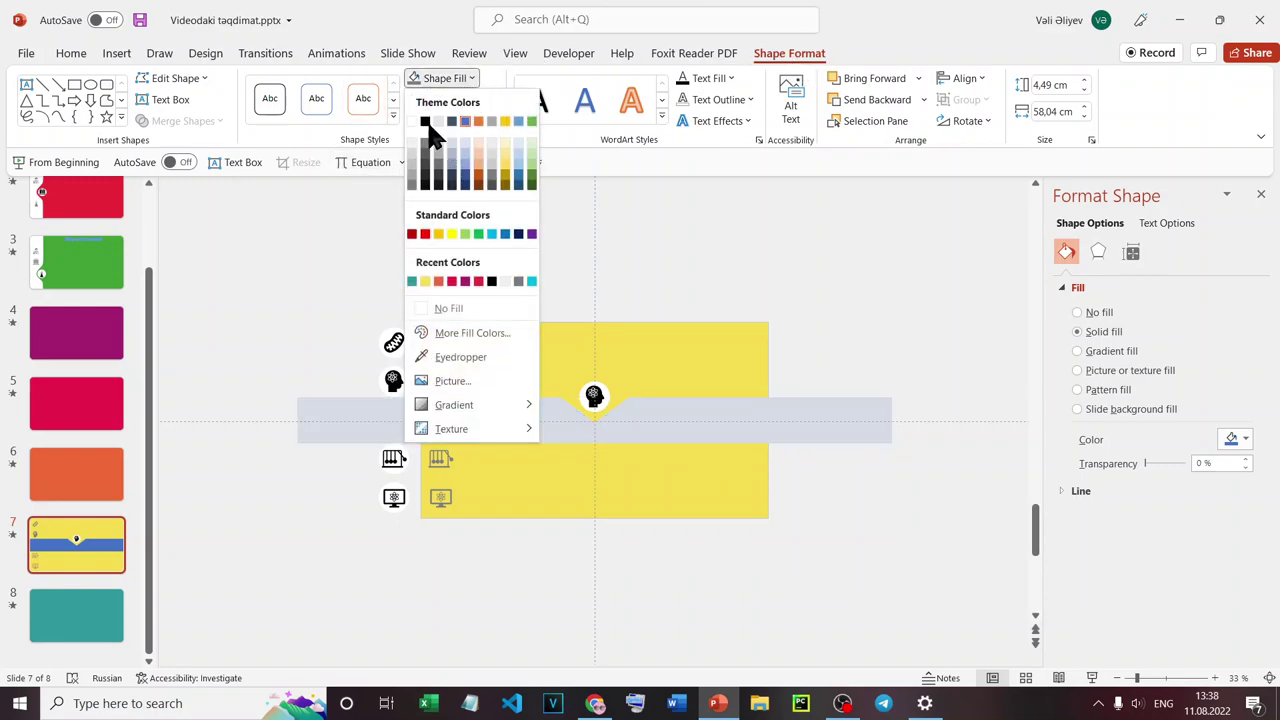
click(414, 116)
click(938, 318)
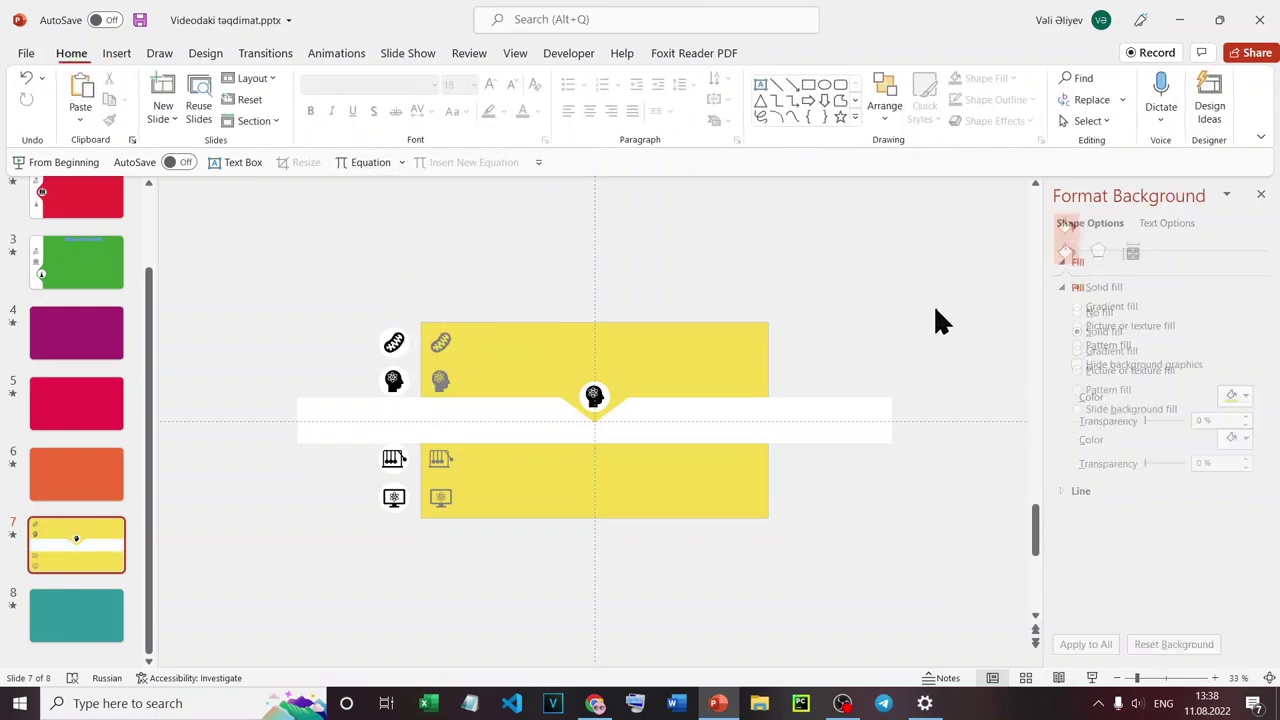
click(632, 428)
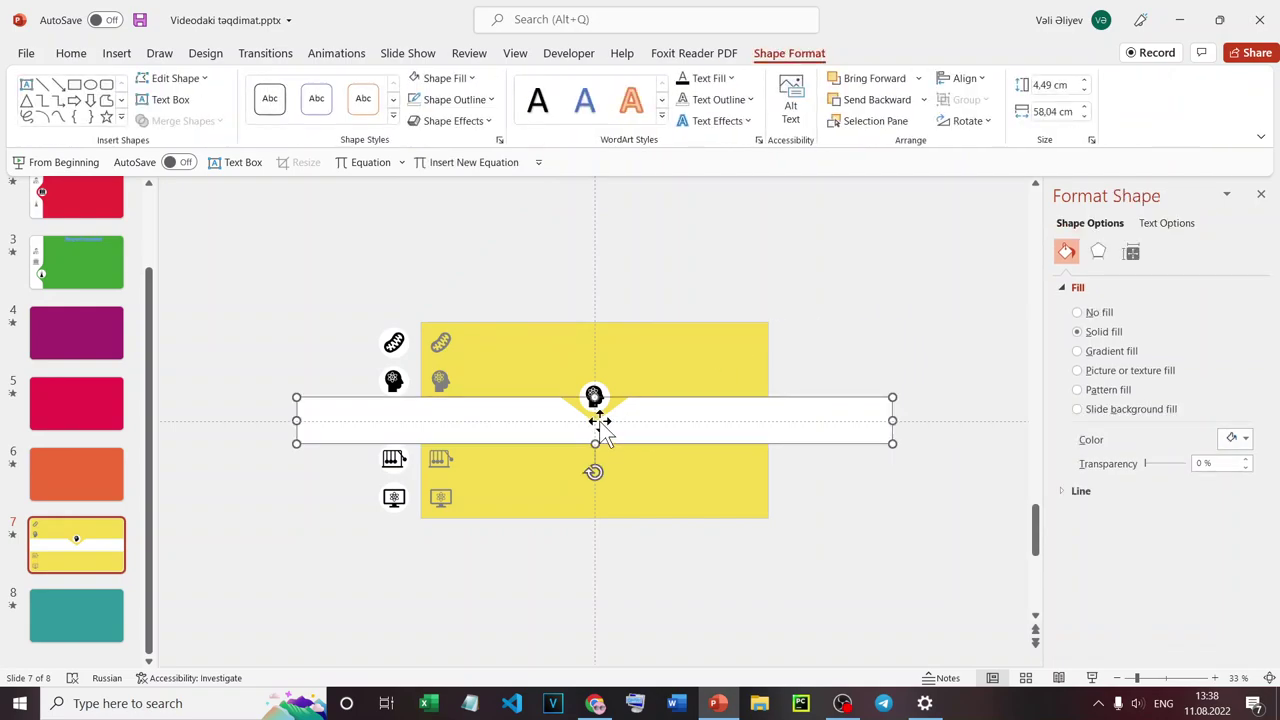
Switch to slide 3.
ctrl+scroll(600, 432, up, 5)
ctrl+scroll(600, 425, up, 4)
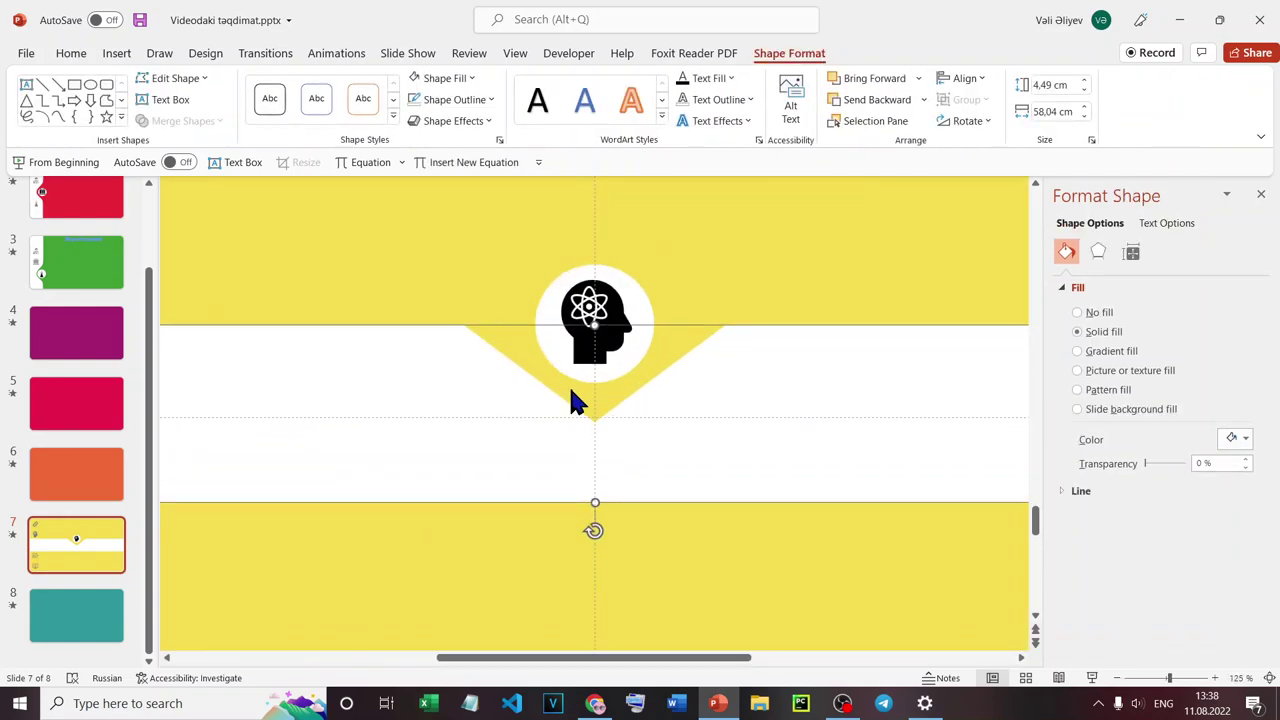
click(125, 262)
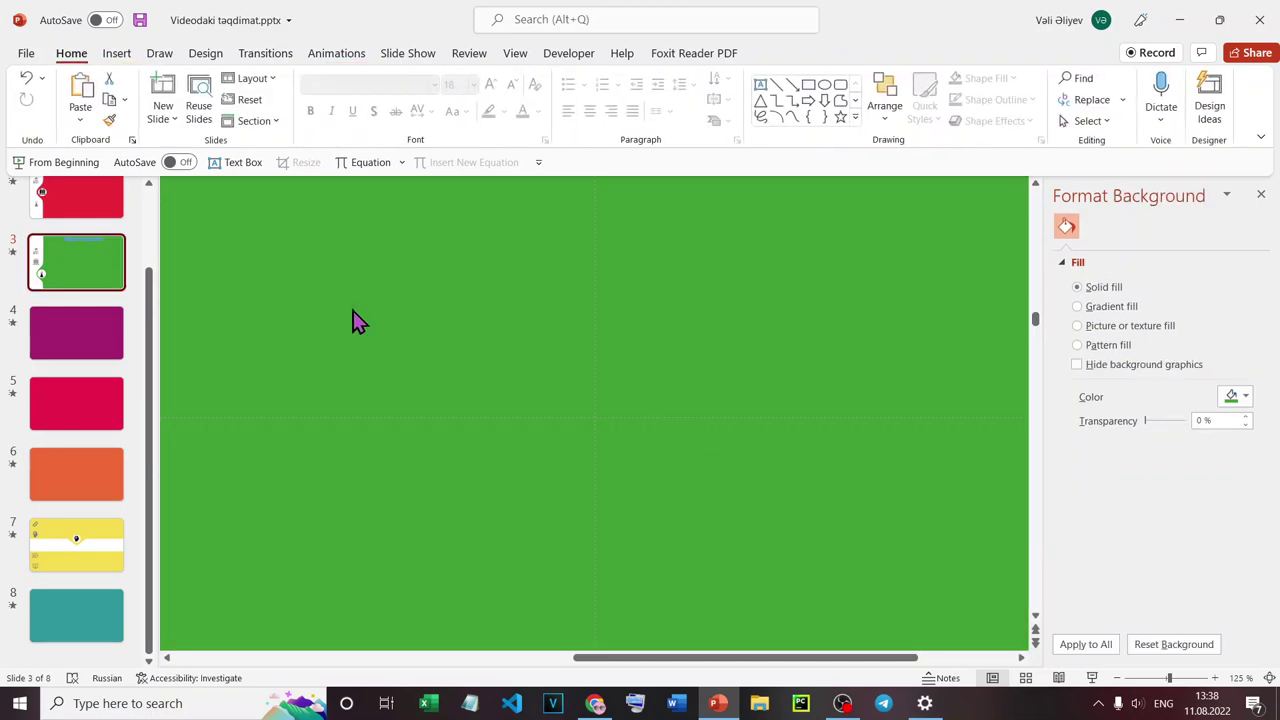
ctrl+scroll(143, 385, down, 5)
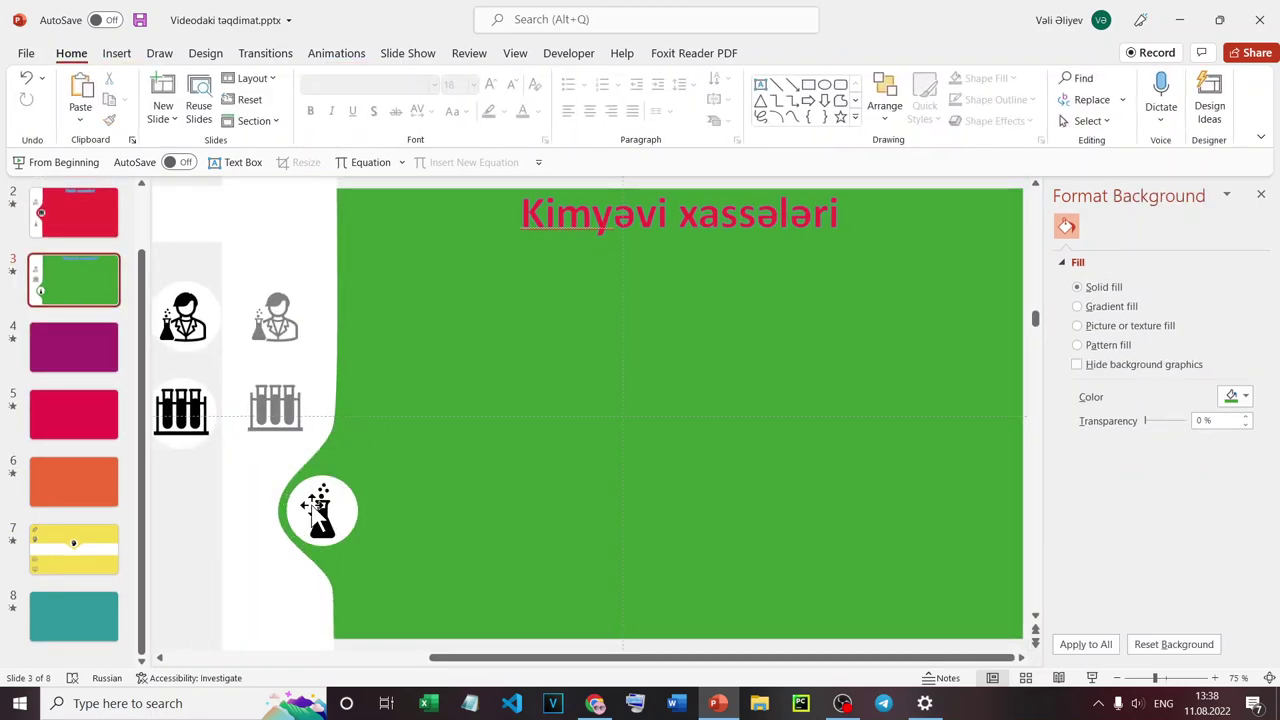
On slide 7, use Edit Points to drag the notch's bottom point handle into a rounded curve.
click(66, 545)
ctrl+scroll(748, 355, up, 4)
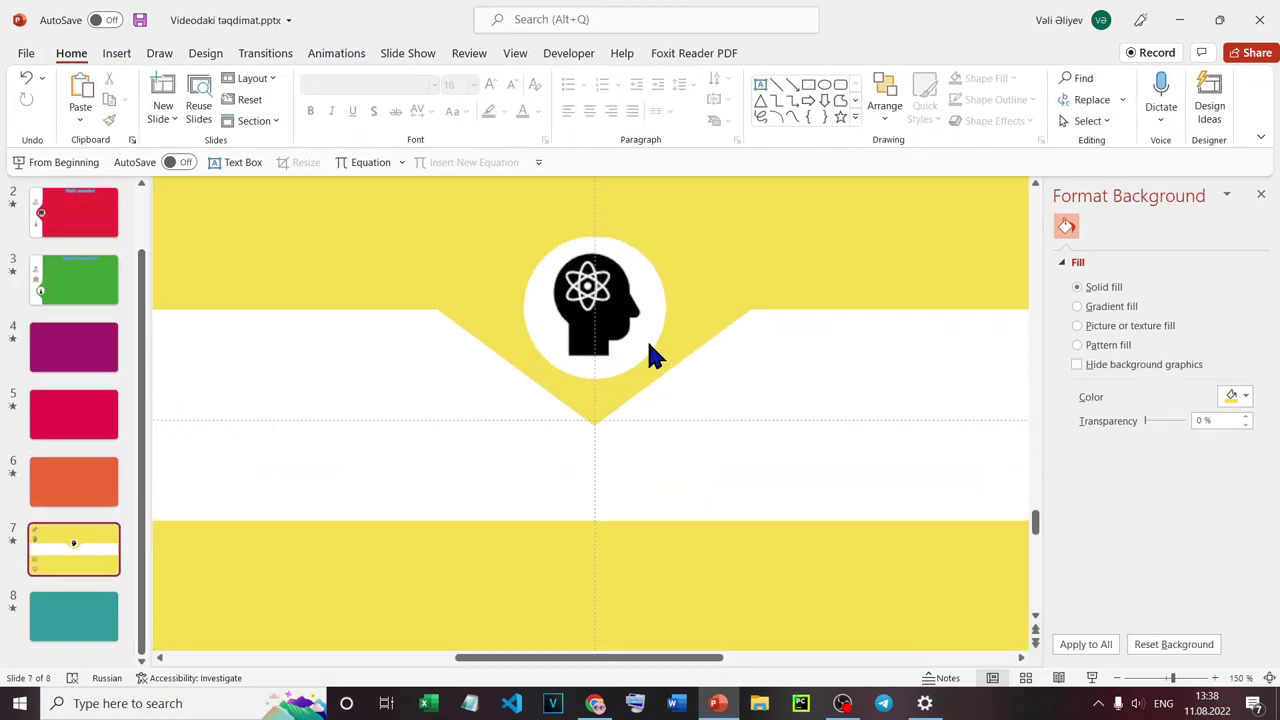
right_click(688, 386)
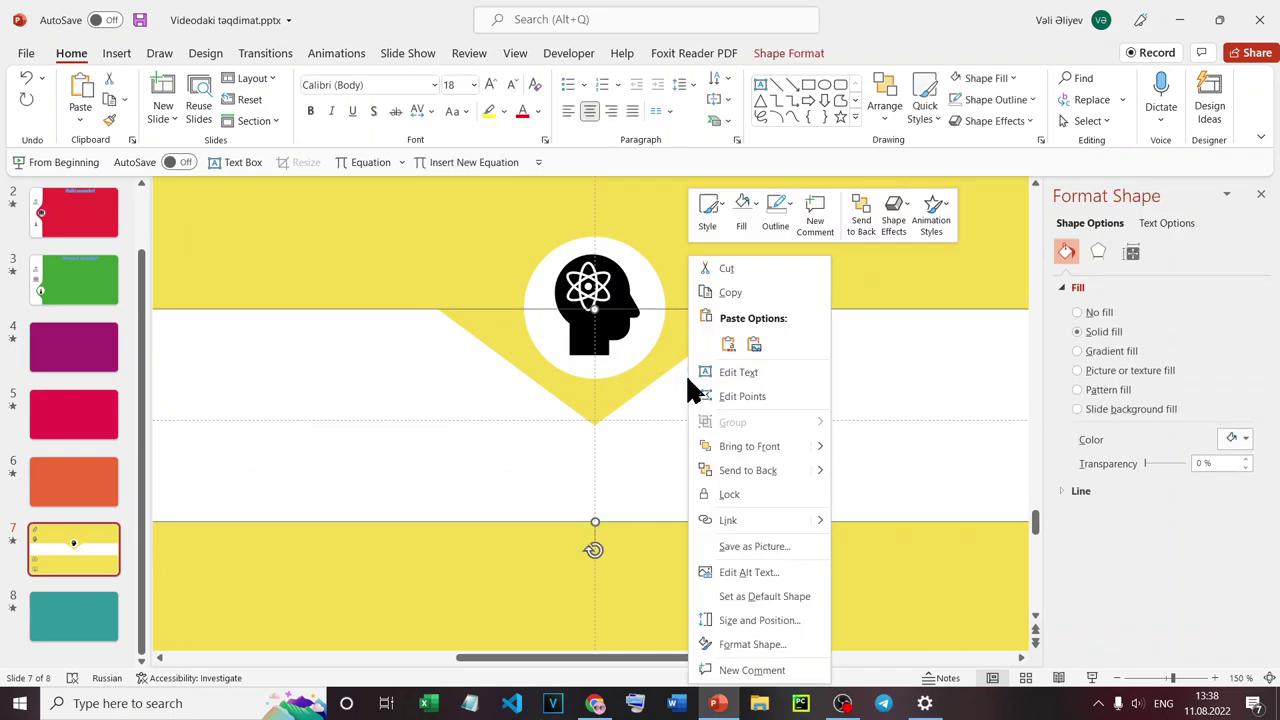
click(736, 394)
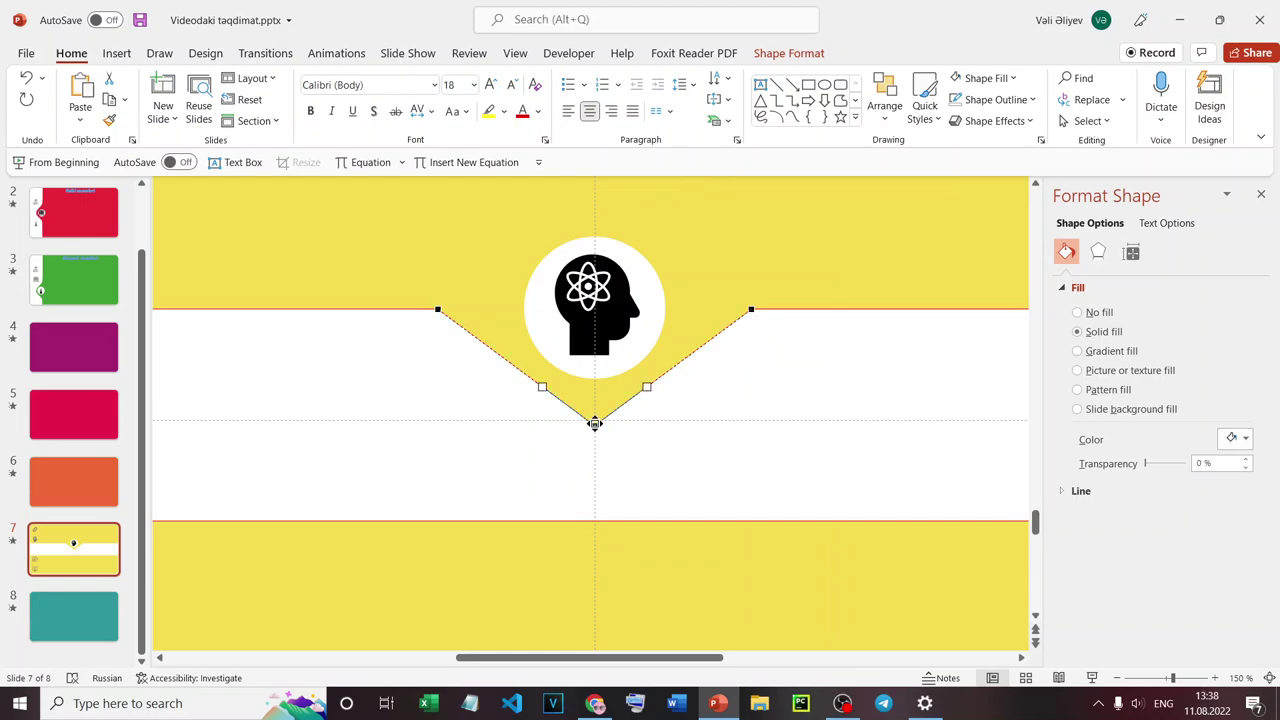
click(594, 423)
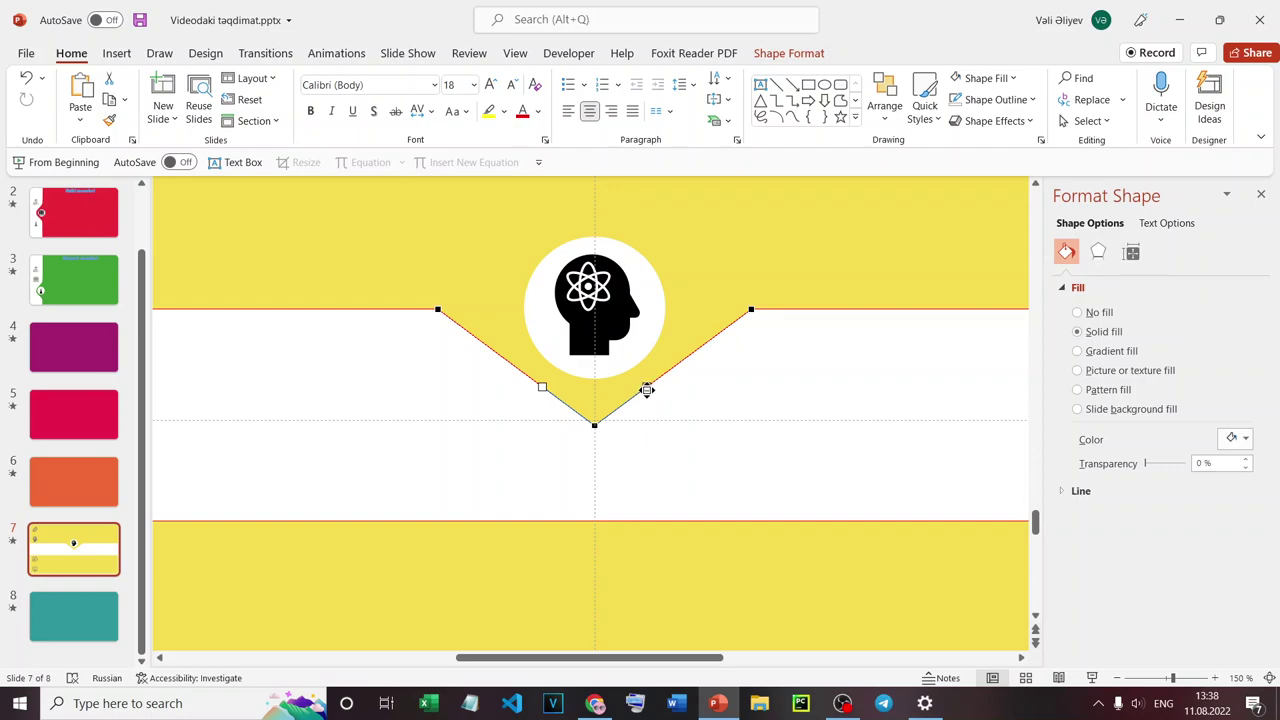
drag(647, 390, 665, 427)
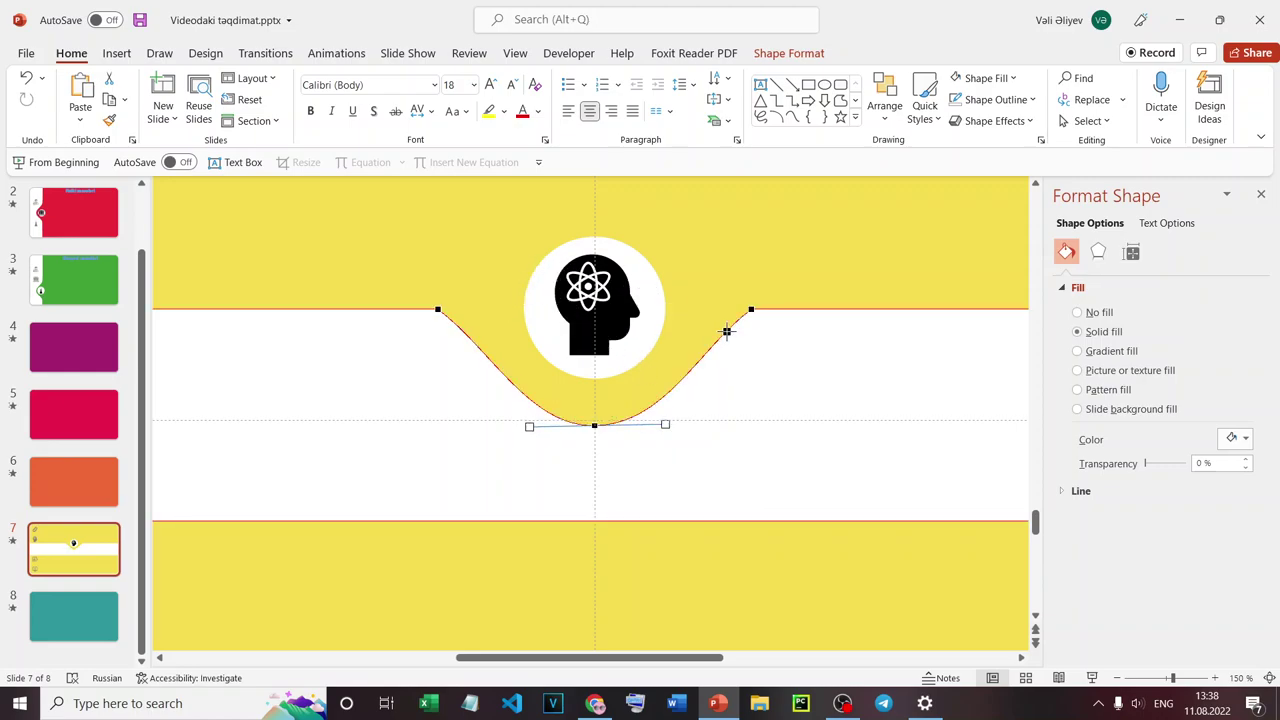
Drag the tangent handles of the notch's upper right and left points to ease them into the band edge.
click(753, 309)
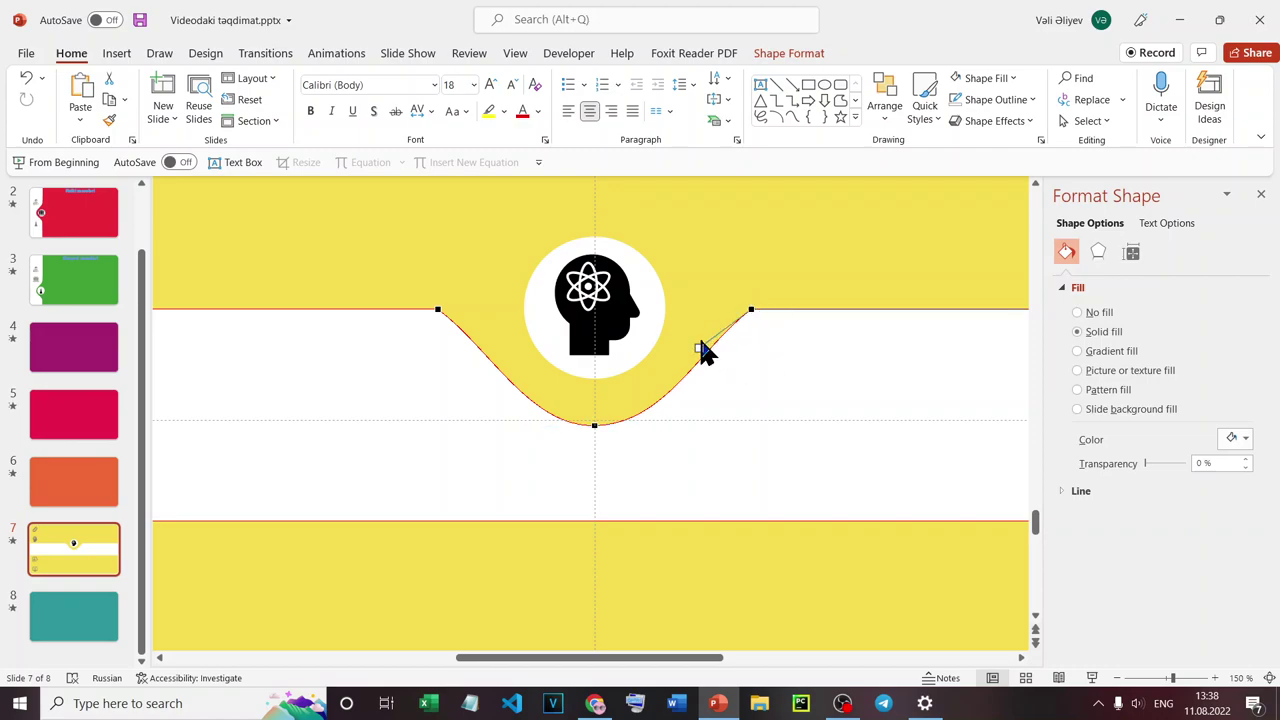
drag(701, 348, 688, 337)
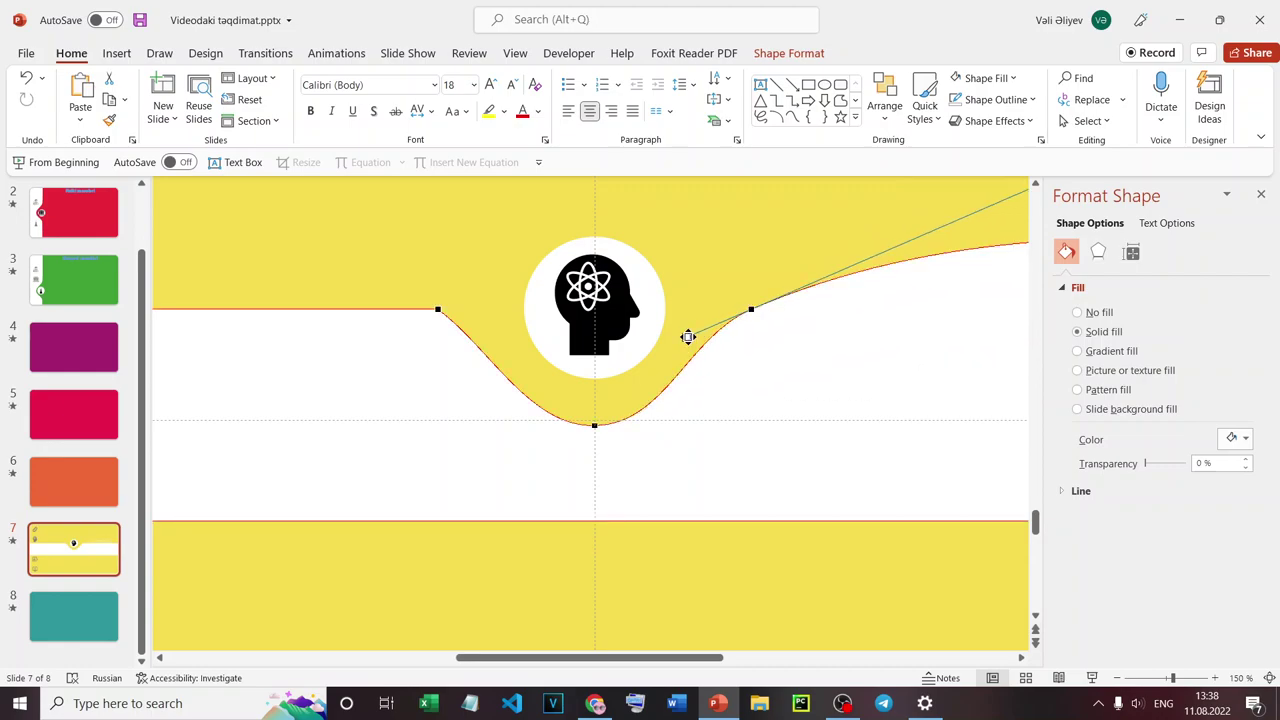
key(ctrl+z)
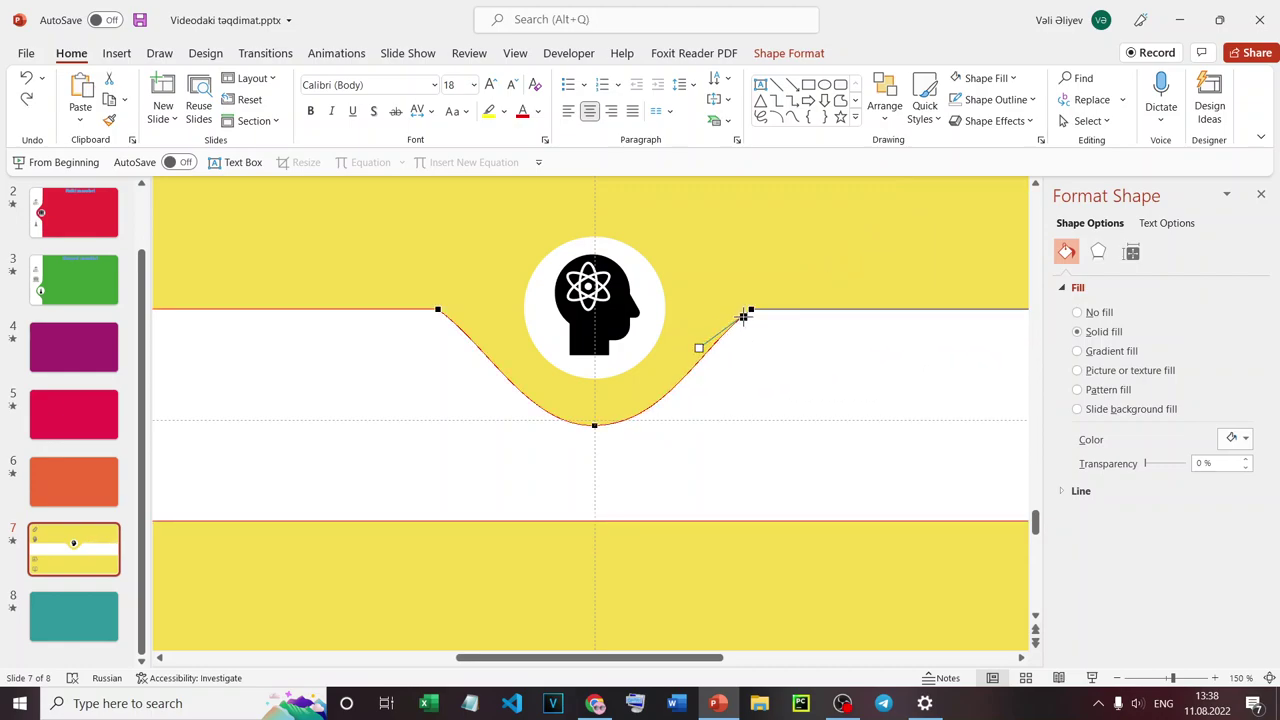
drag(701, 346, 703, 308)
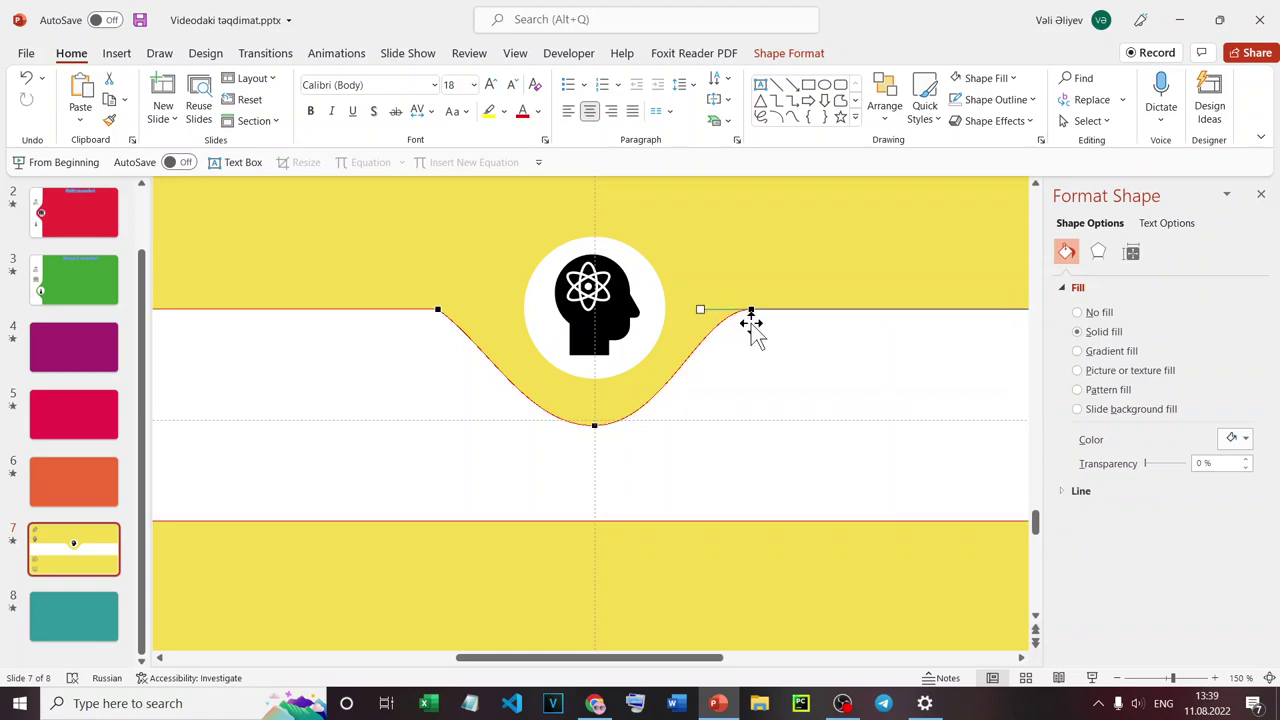
click(437, 310)
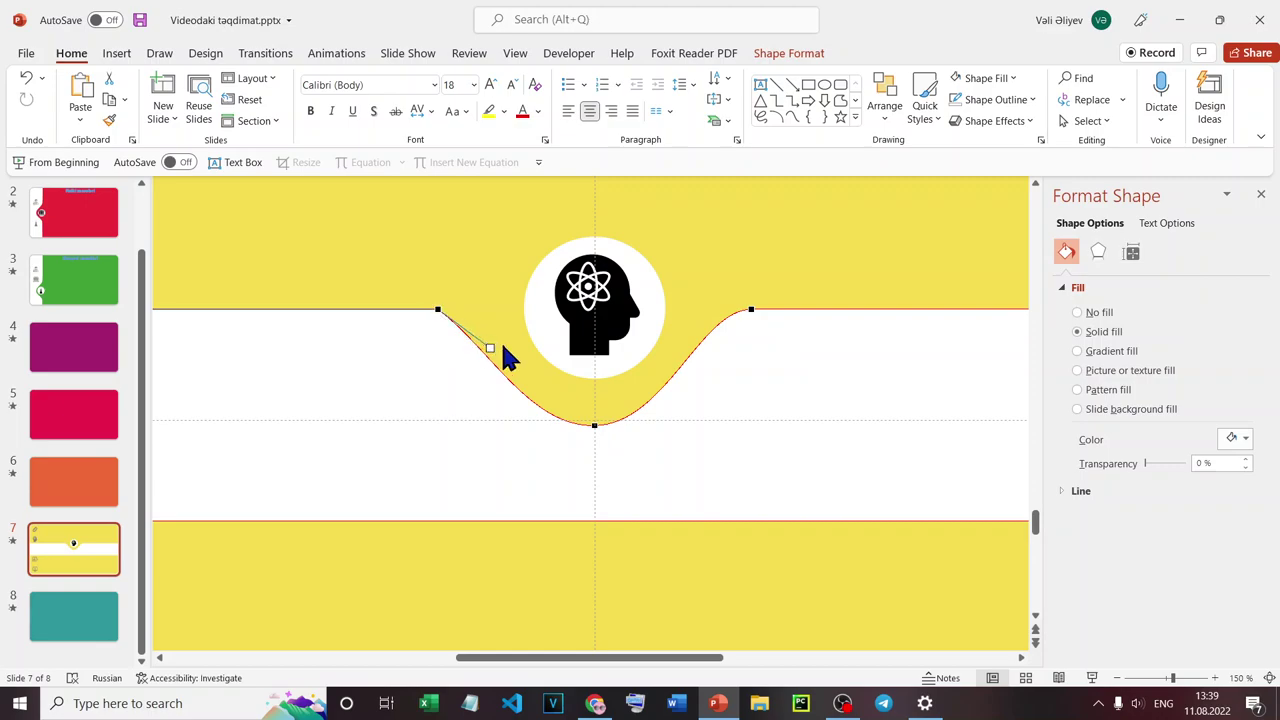
drag(493, 347, 508, 305)
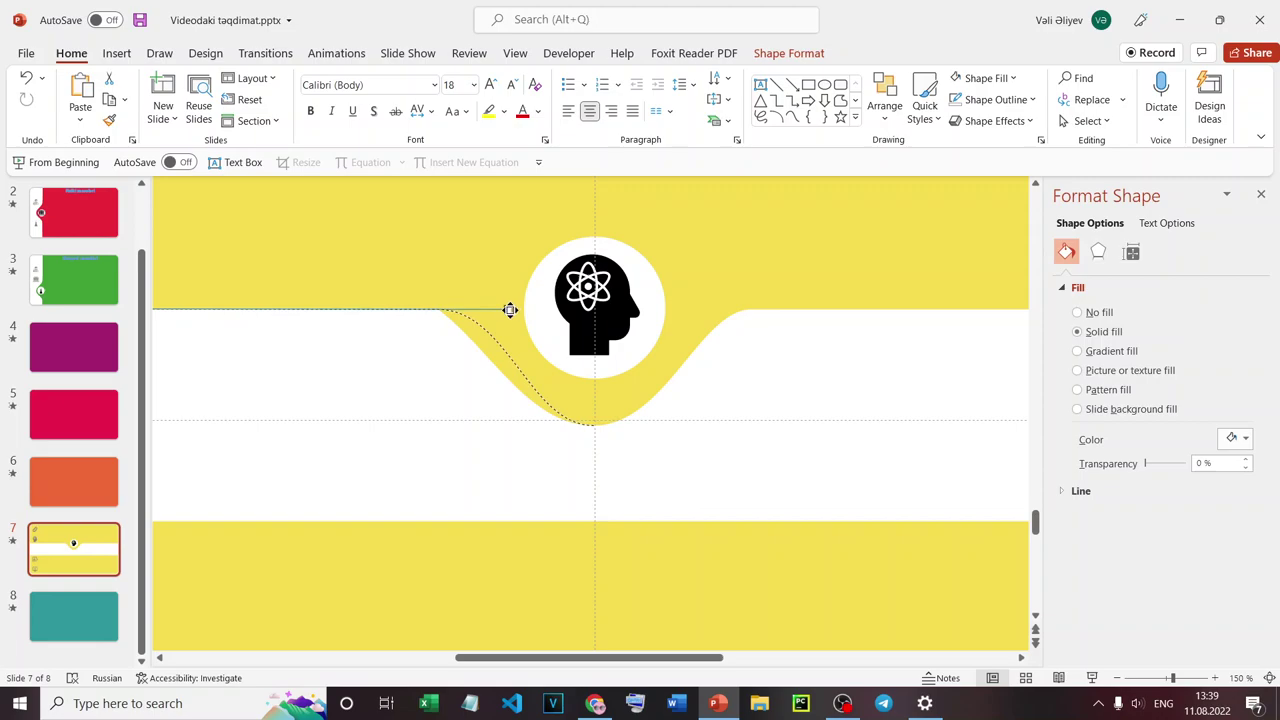
drag(508, 305, 510, 310)
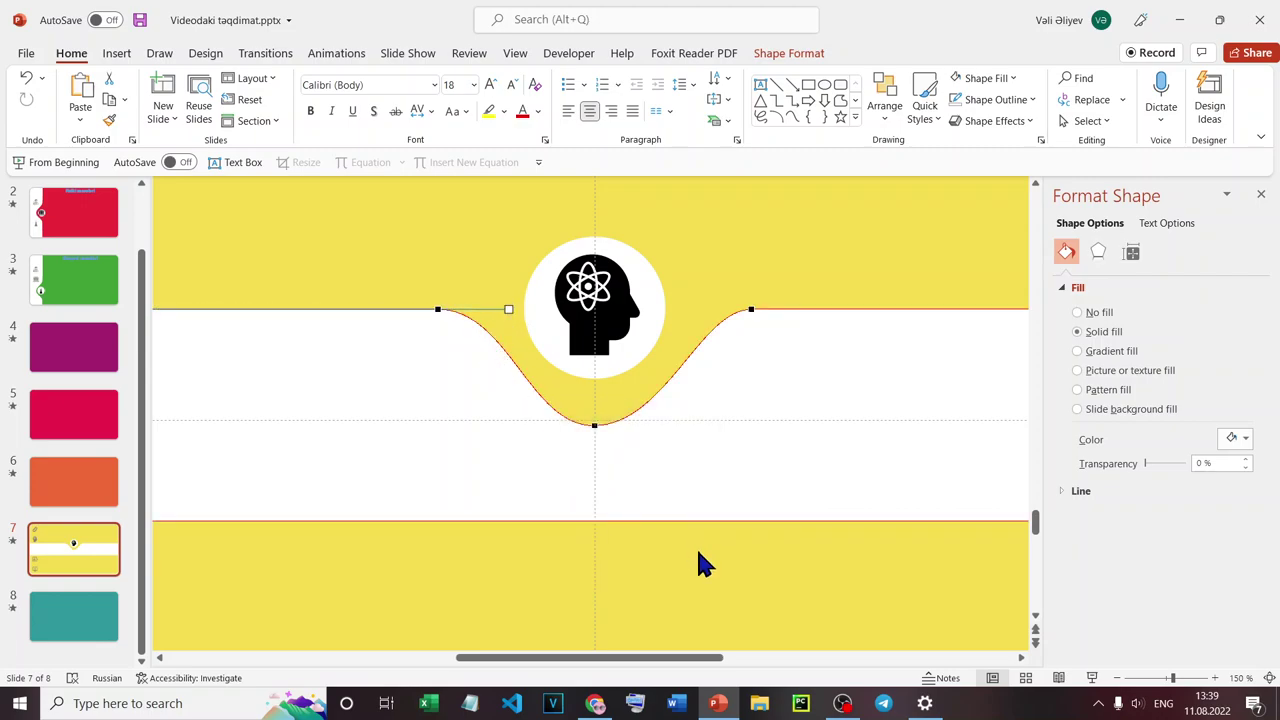
Rotate the white band right 90° and nudge it left alongside the icons.
click(629, 579)
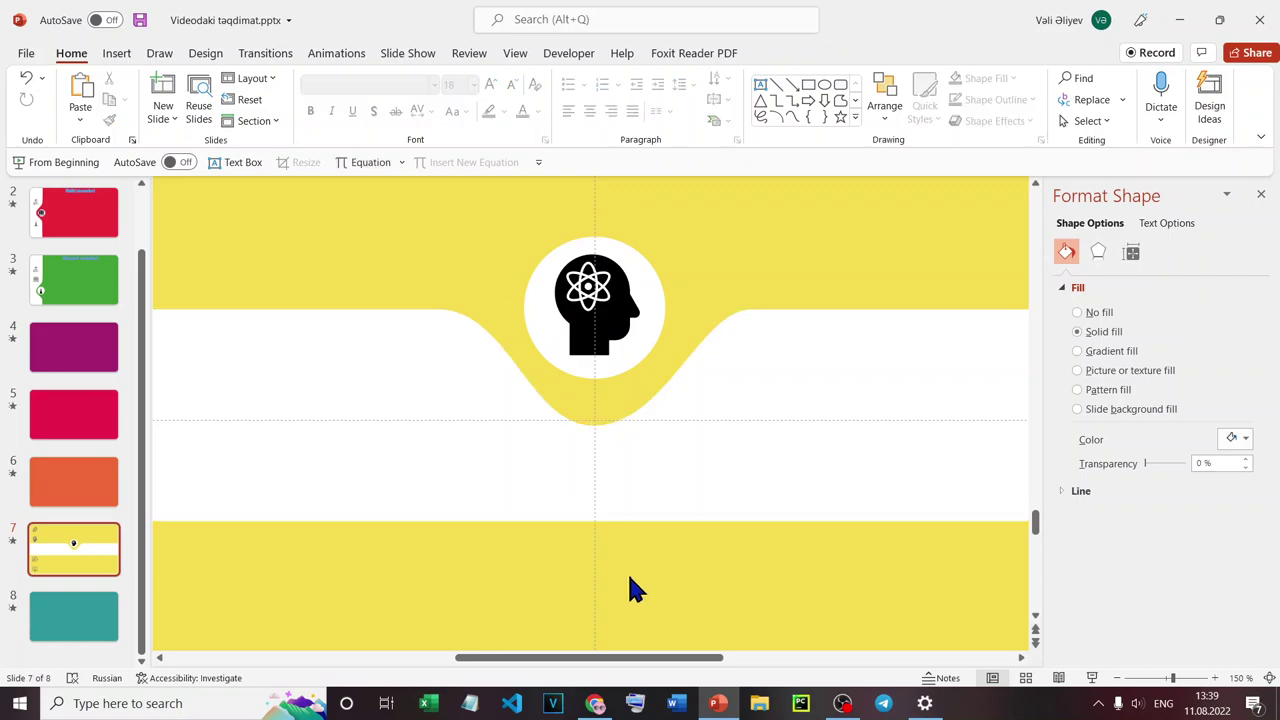
scroll(717, 534, down, 3)
scroll(717, 534, down, 3)
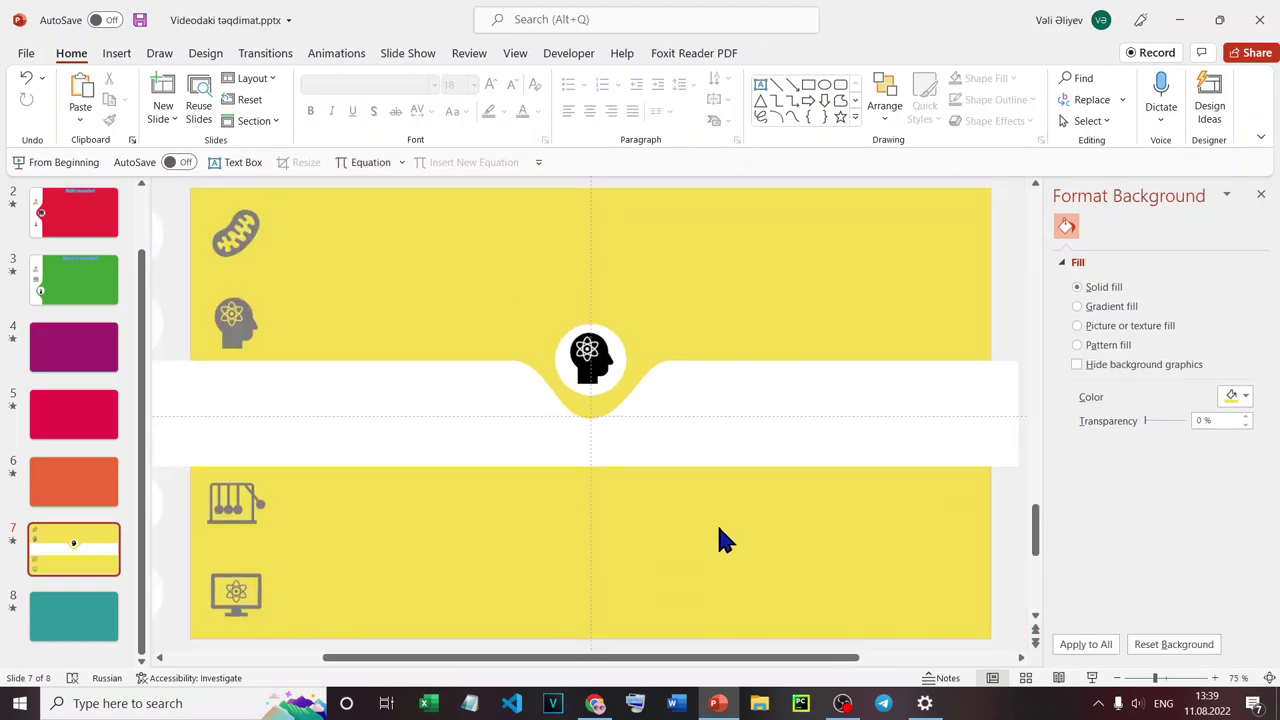
scroll(717, 534, down, 3)
scroll(717, 534, down, 2)
click(590, 395)
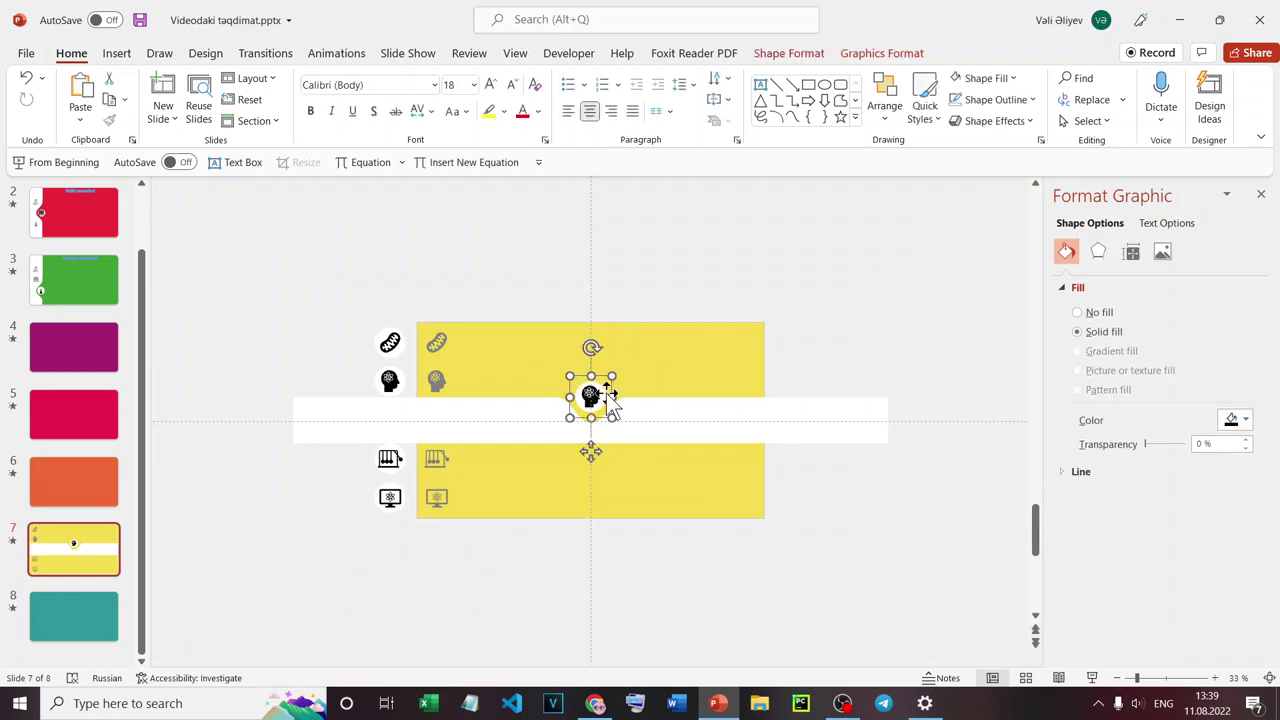
key(Escape)
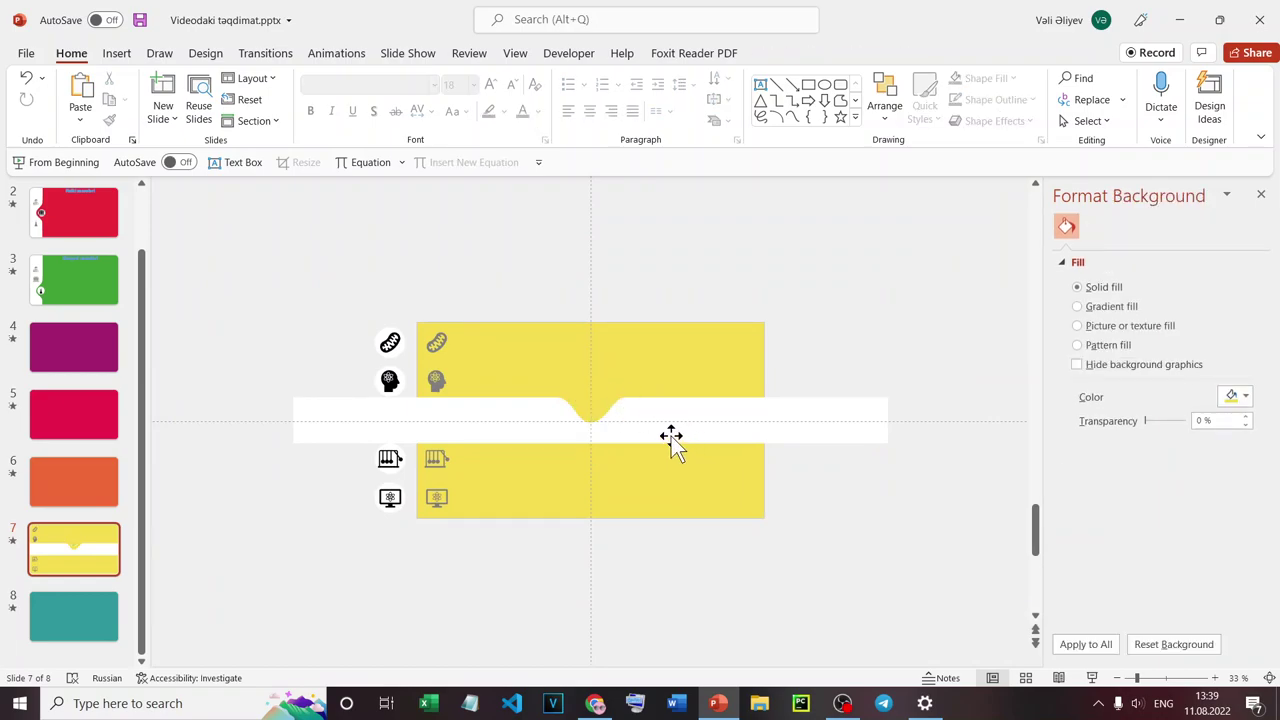
click(671, 436)
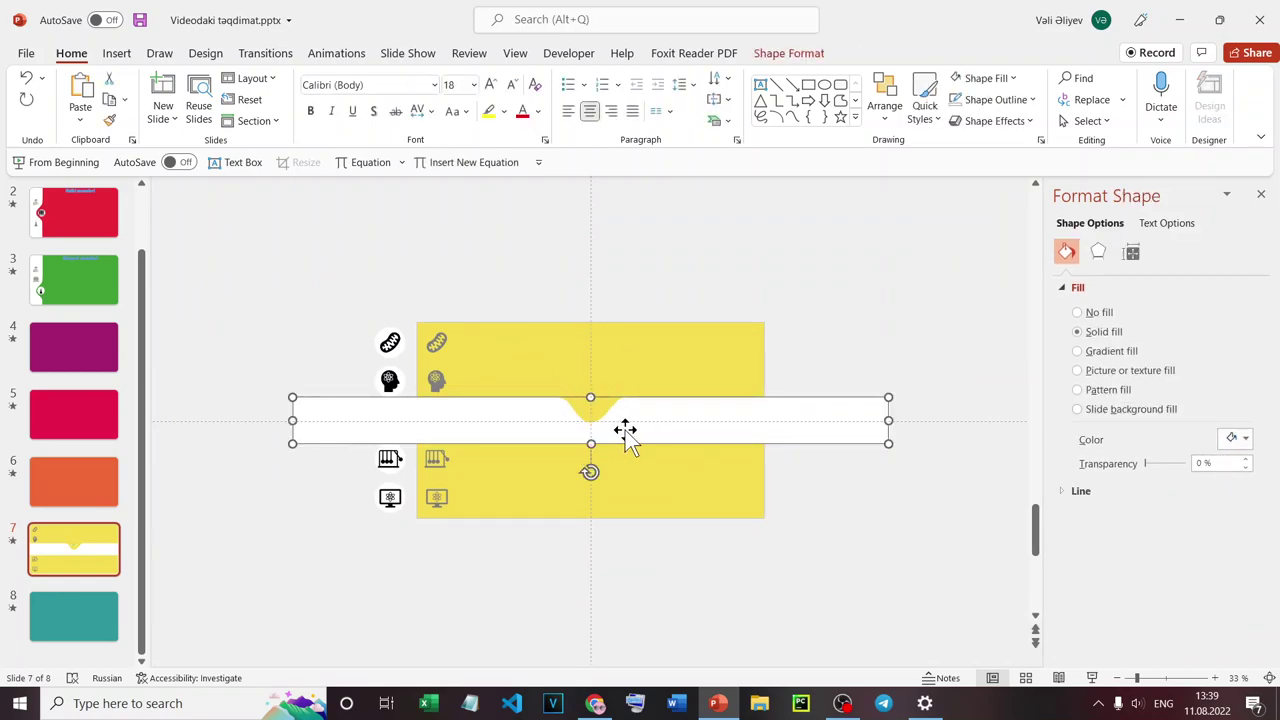
click(772, 56)
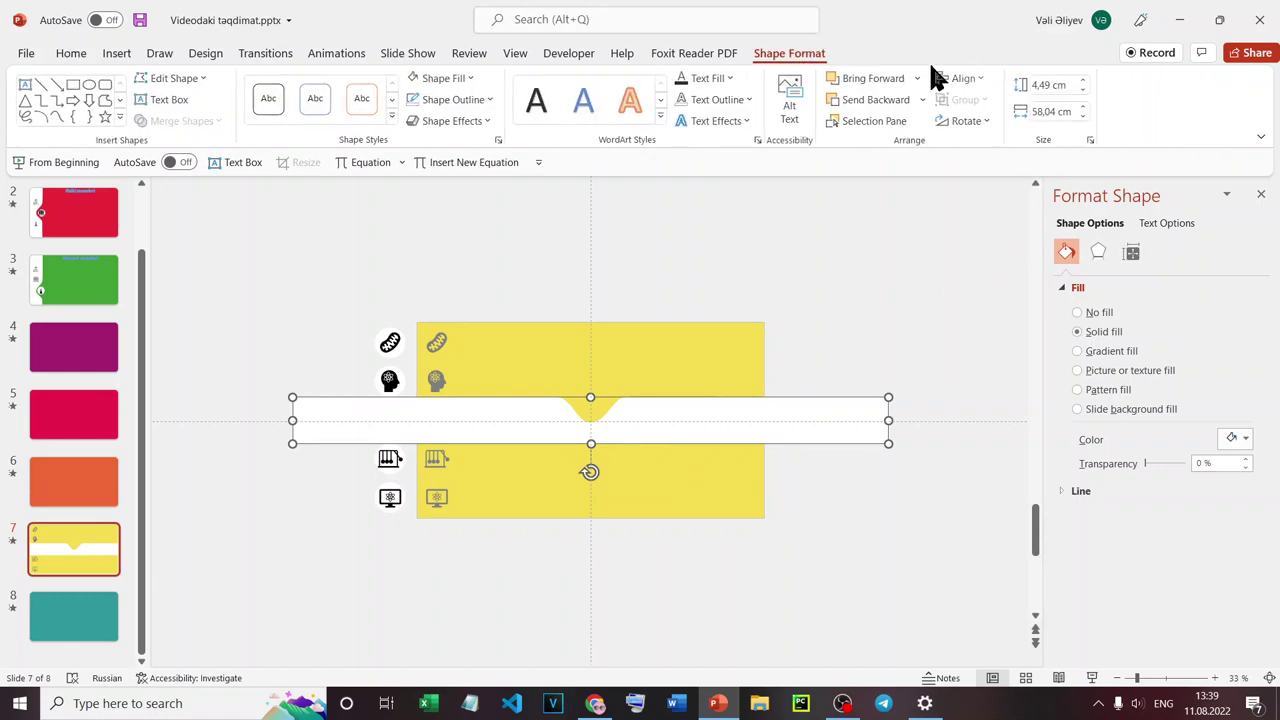
click(970, 121)
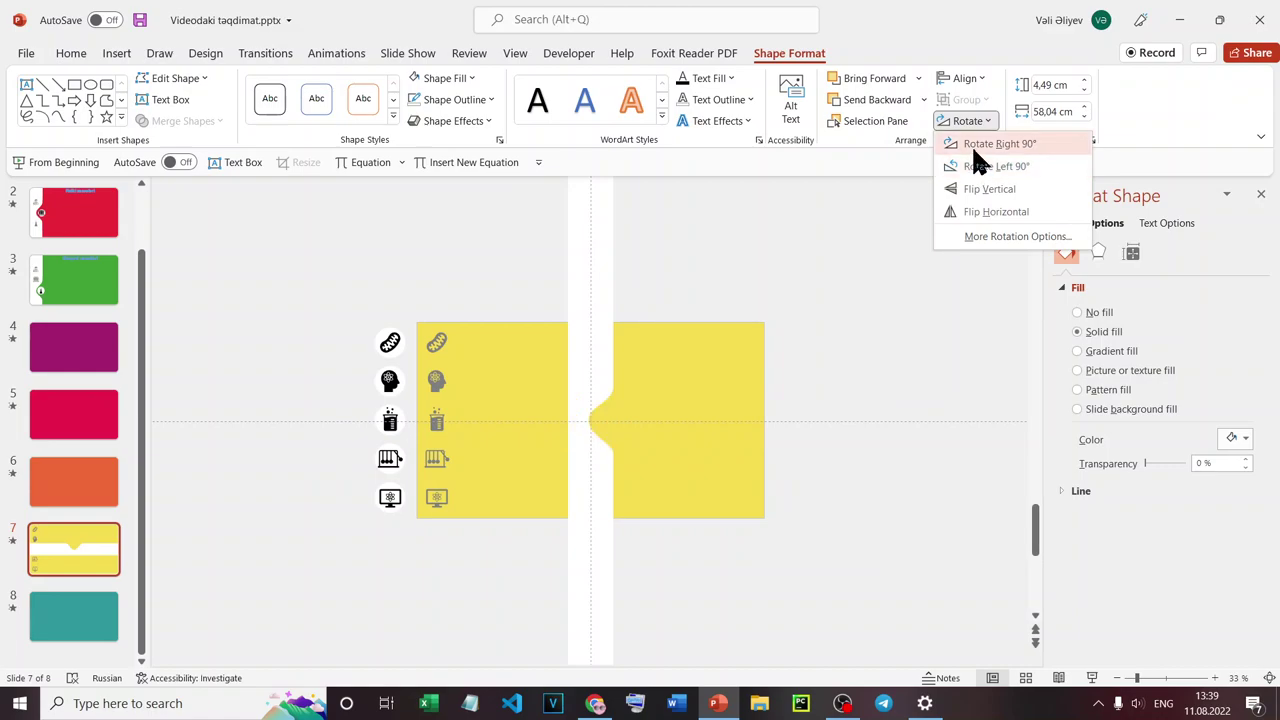
click(971, 144)
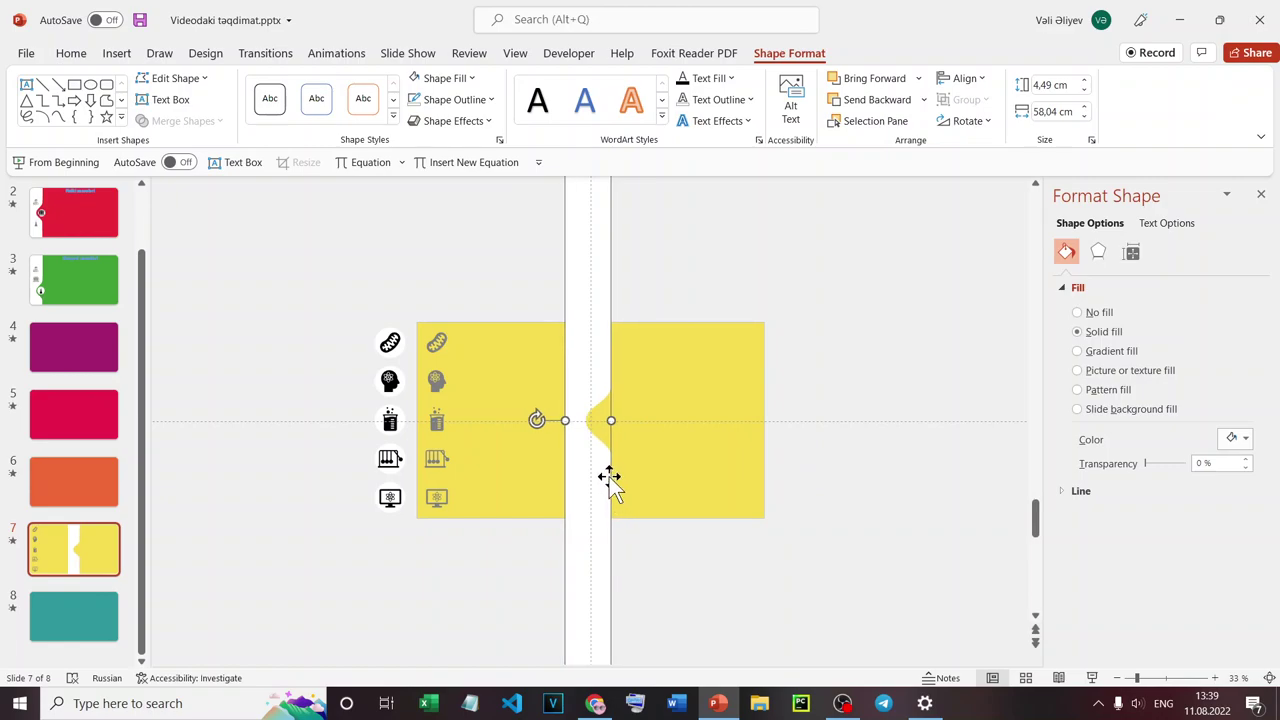
key(Left)
key(Left)
key(Left)
key(Left)
key(Left)
key(Left)
key(Left)
key(Left)
key(Left)
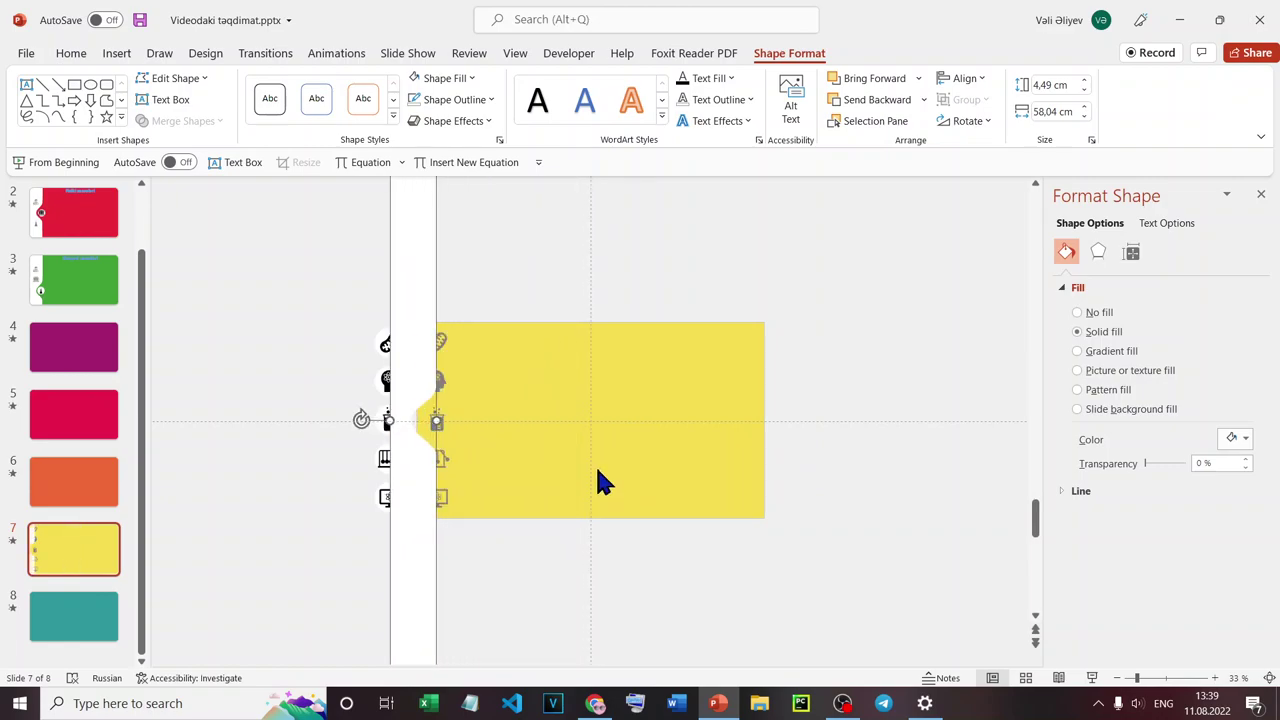
key(Right)
key(Right)
key(Right)
key(Right)
key(Right)
key(Right)
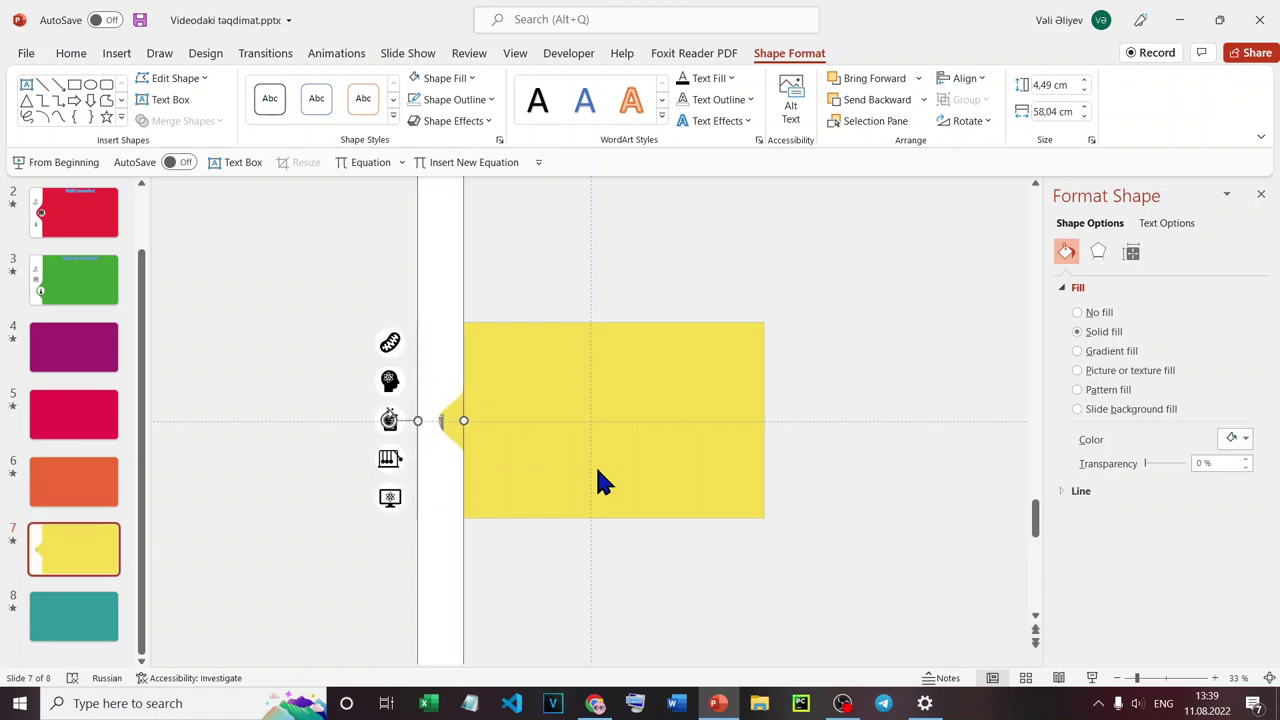
key(ctrl+Left)
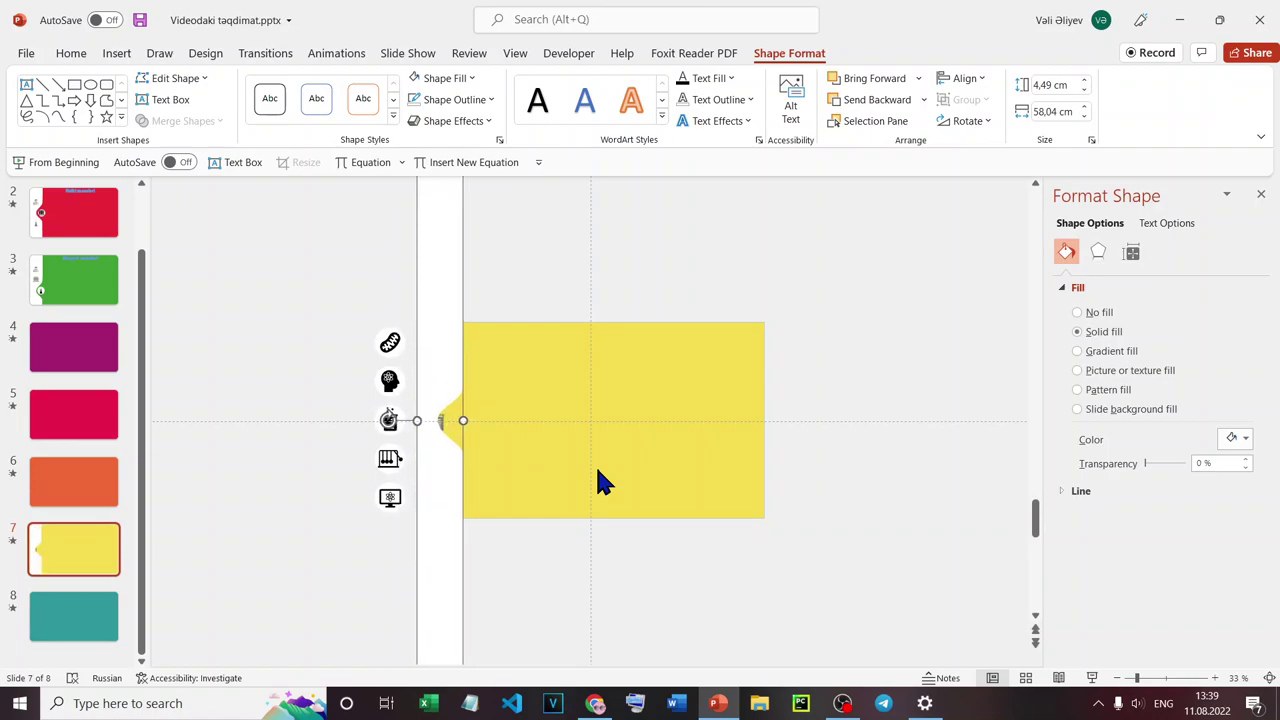
Send the white band to the back so the grey icons show in front.
right_click(431, 270)
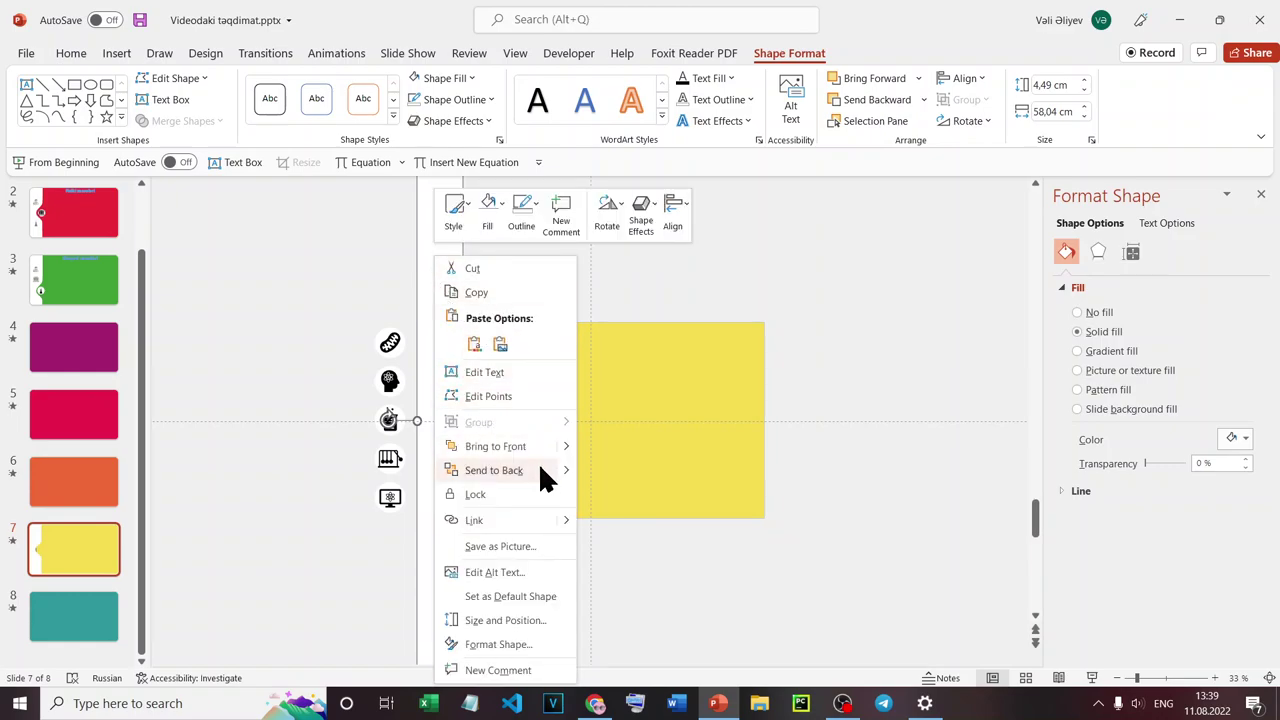
click(510, 470)
click(534, 285)
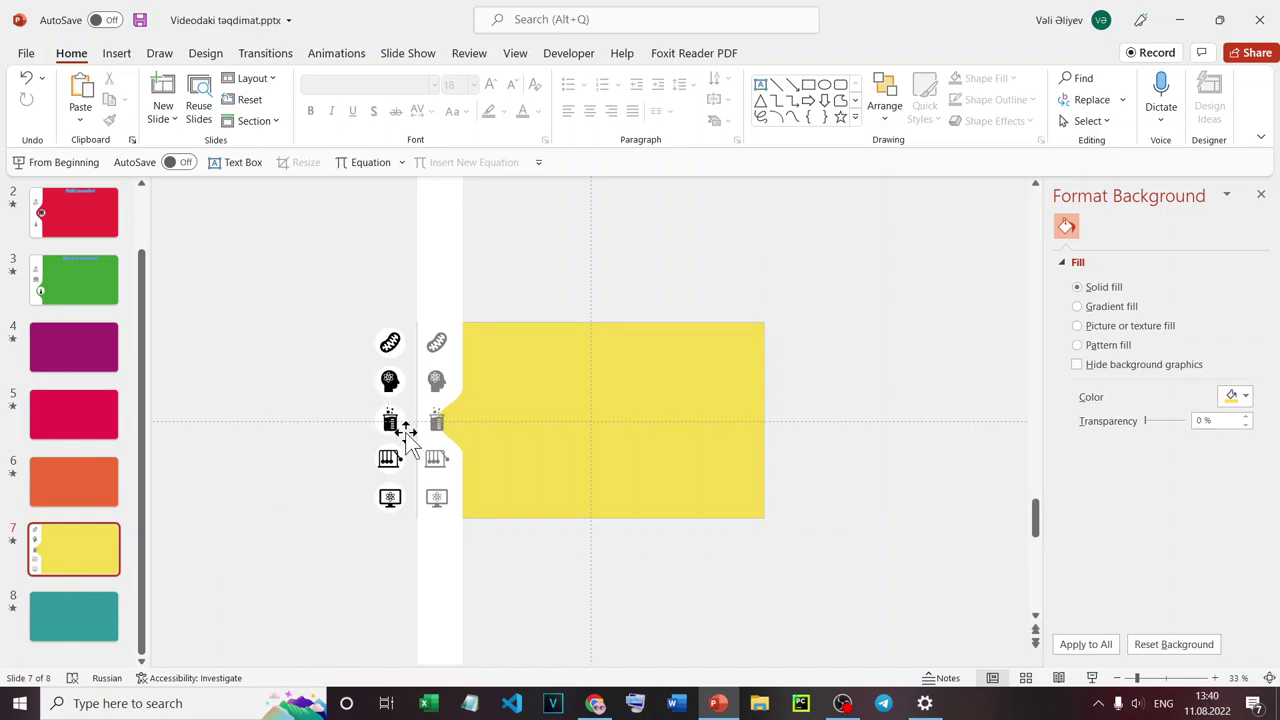
ctrl+scroll(391, 380, up, 4)
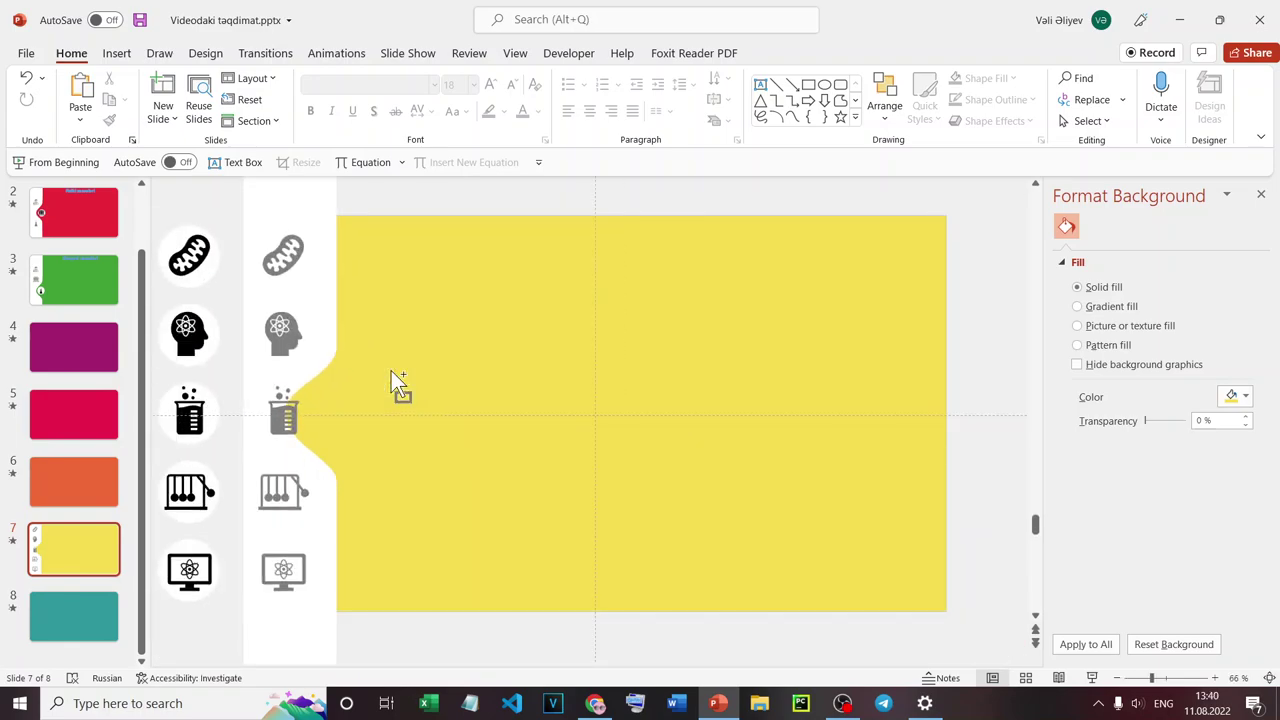
ctrl+scroll(335, 340, down, 2)
Link the grey mitochondria icon to Slide 1 and the head icon to Slide 2.
click(355, 305)
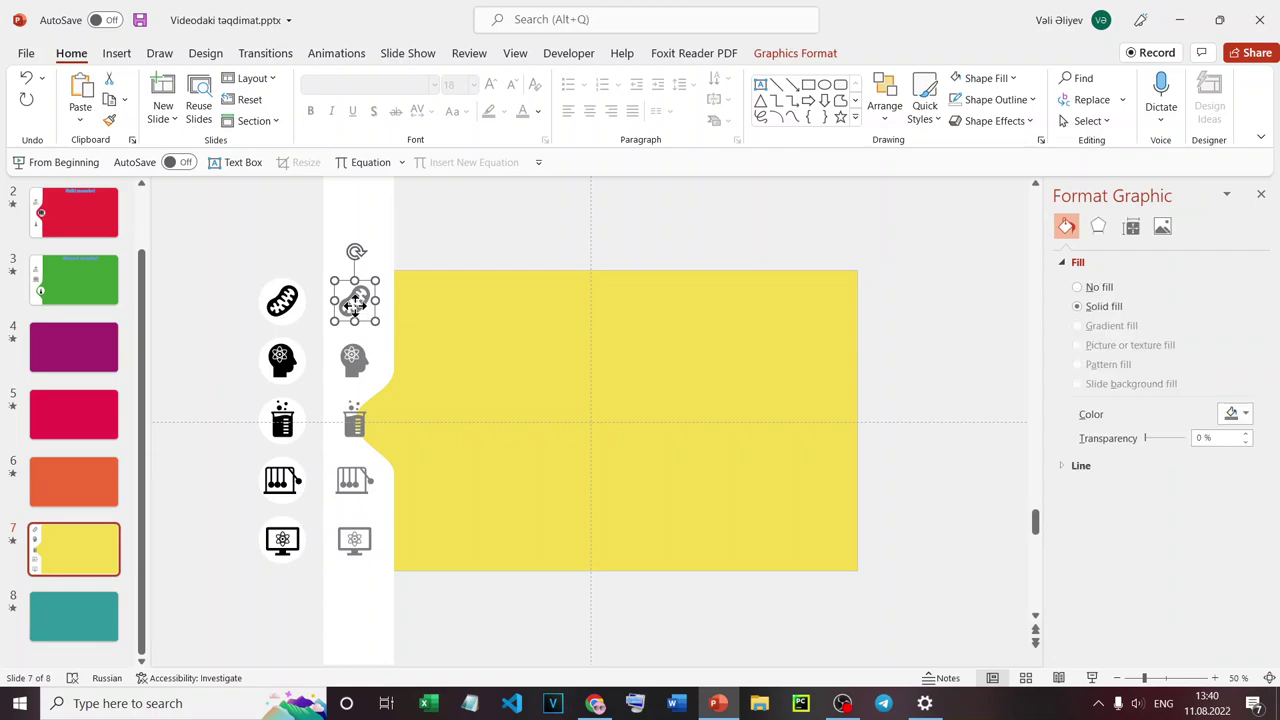
right_click(355, 305)
click(404, 533)
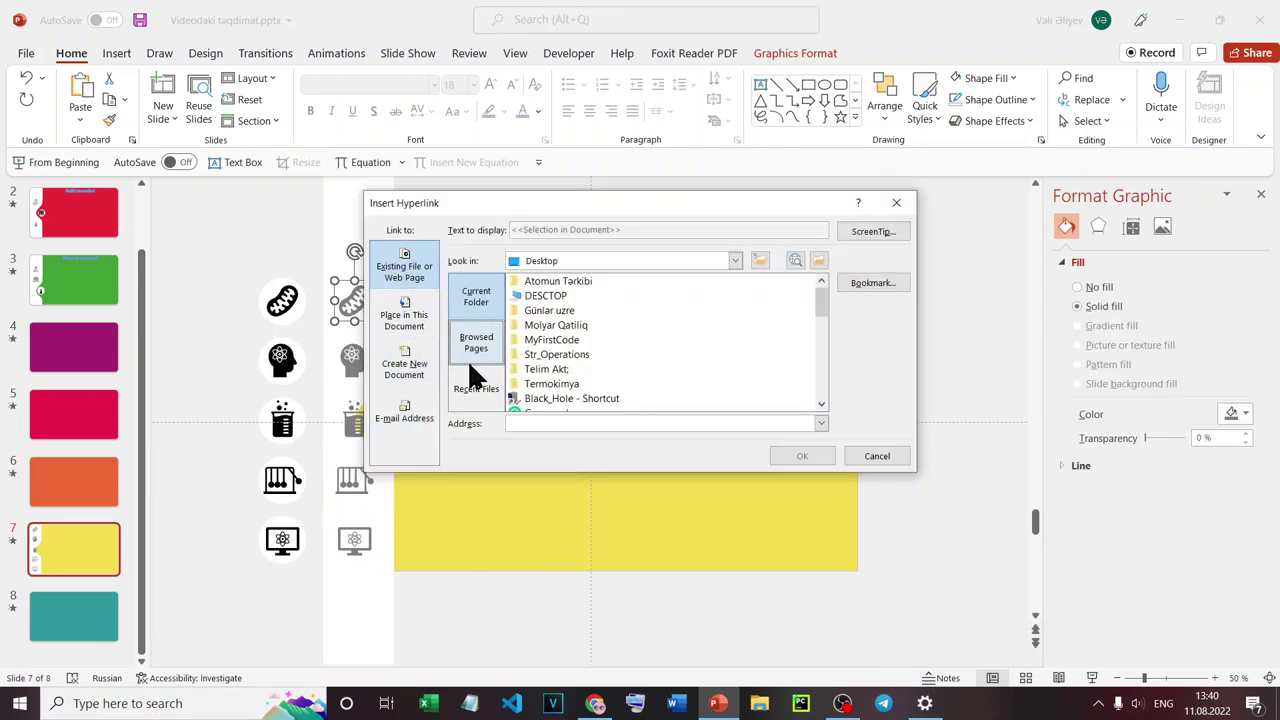
click(412, 370)
click(414, 320)
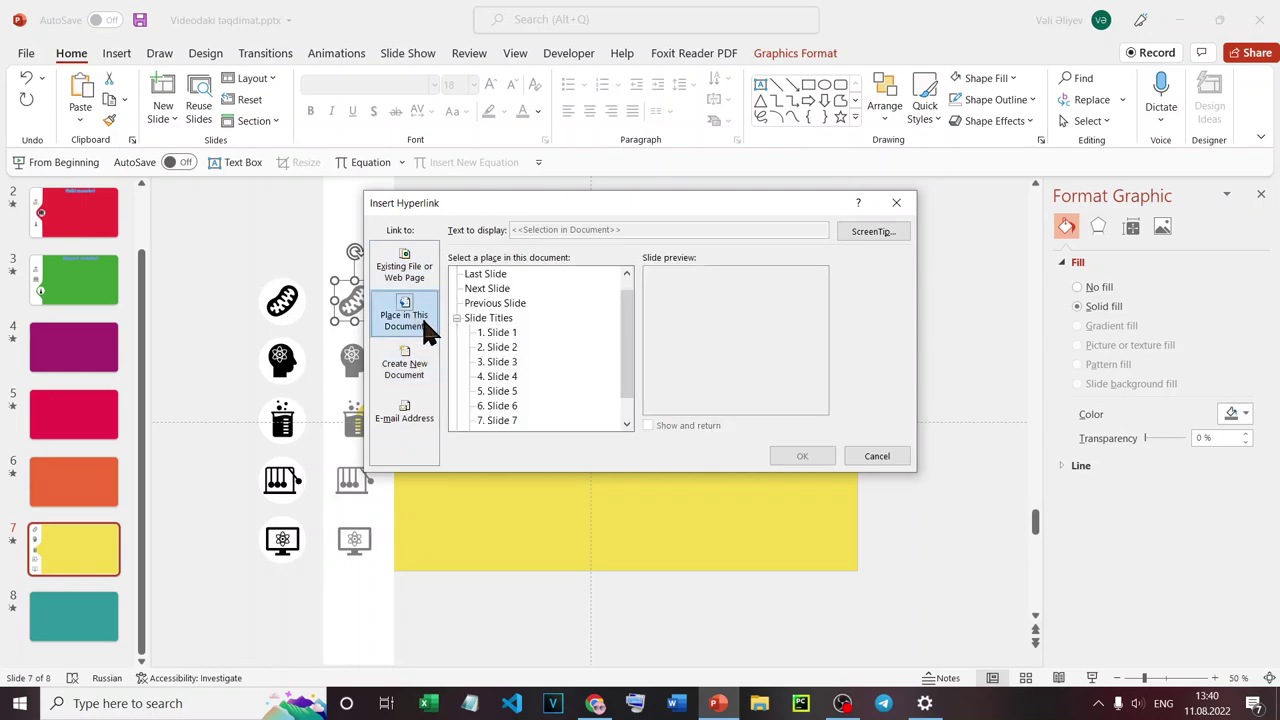
click(505, 333)
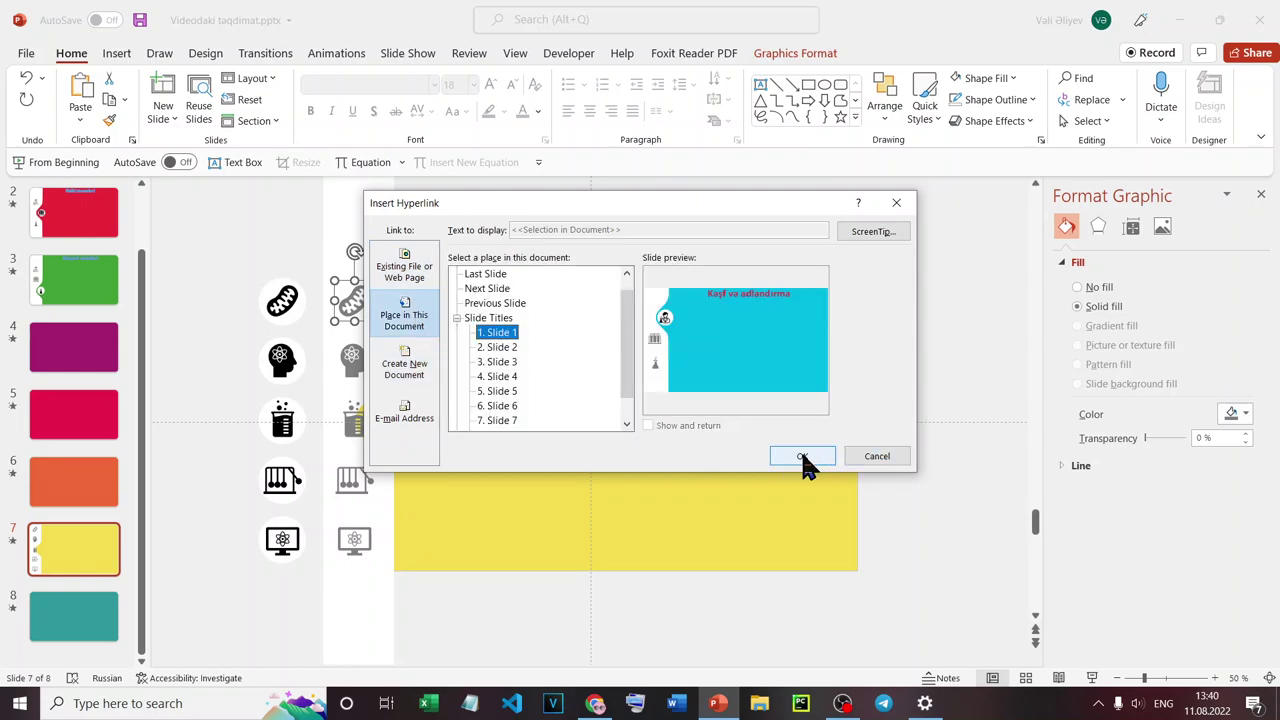
click(801, 456)
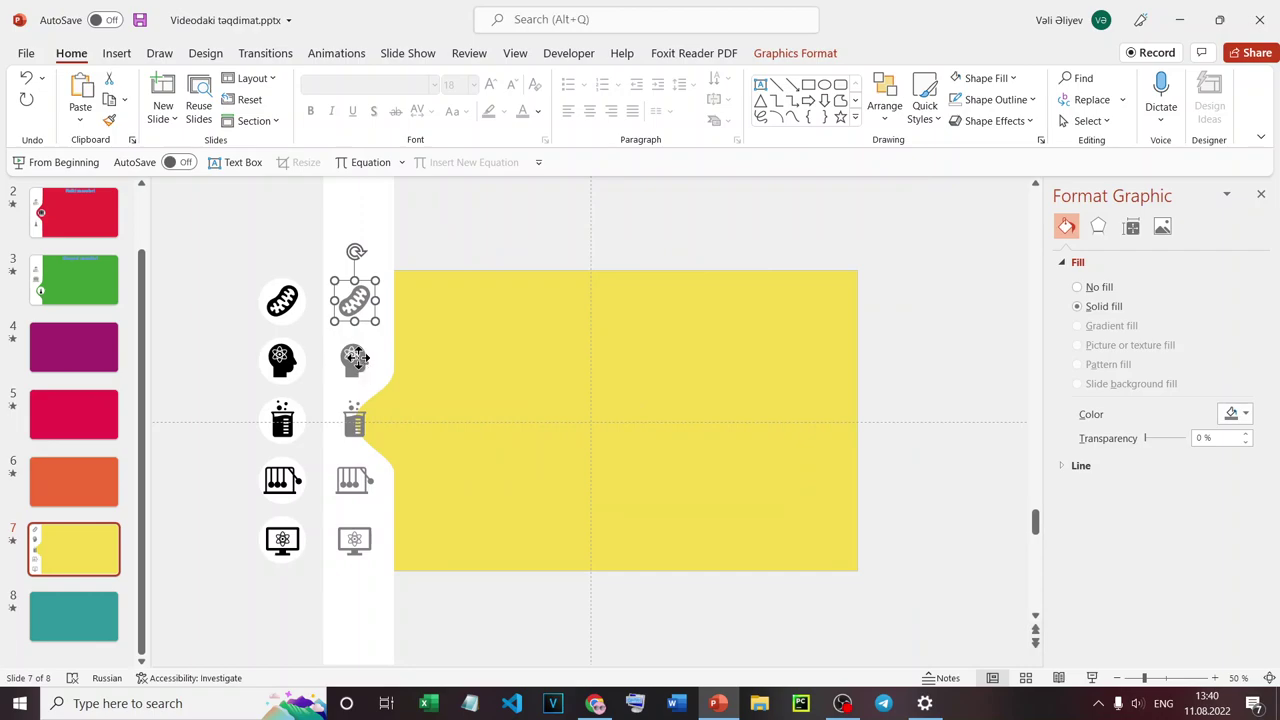
click(366, 362)
right_click(366, 362)
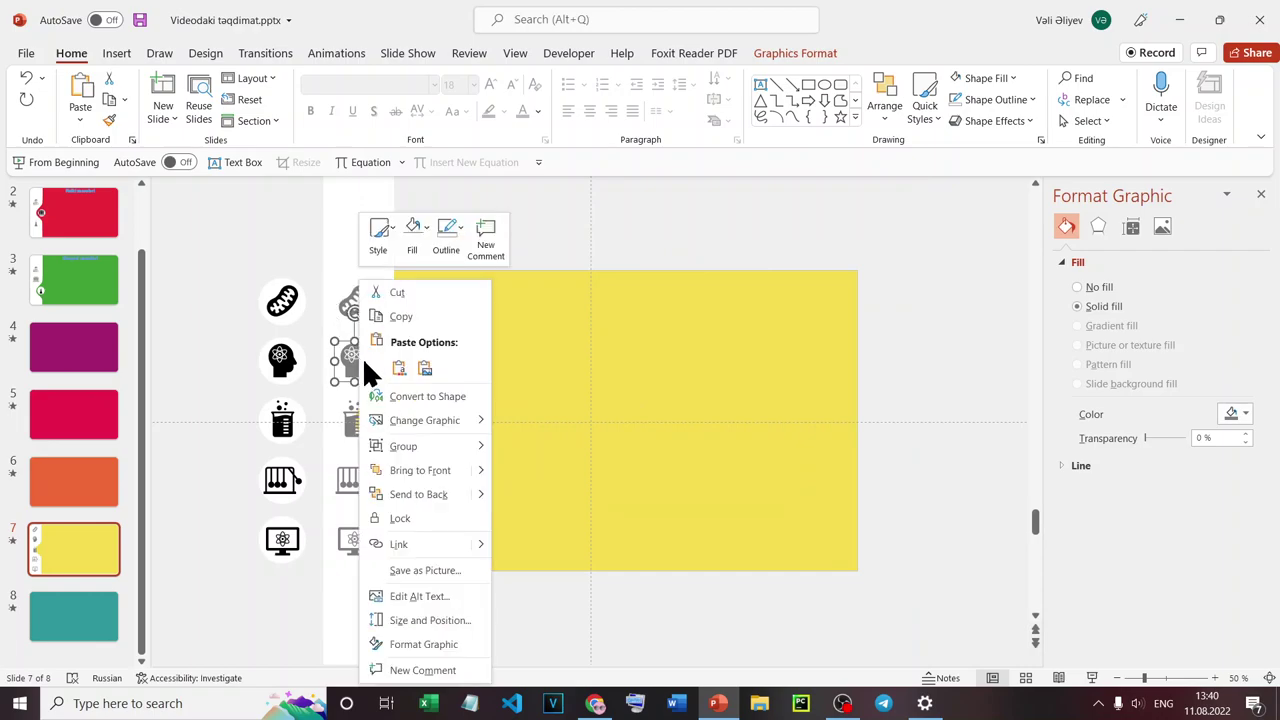
click(421, 541)
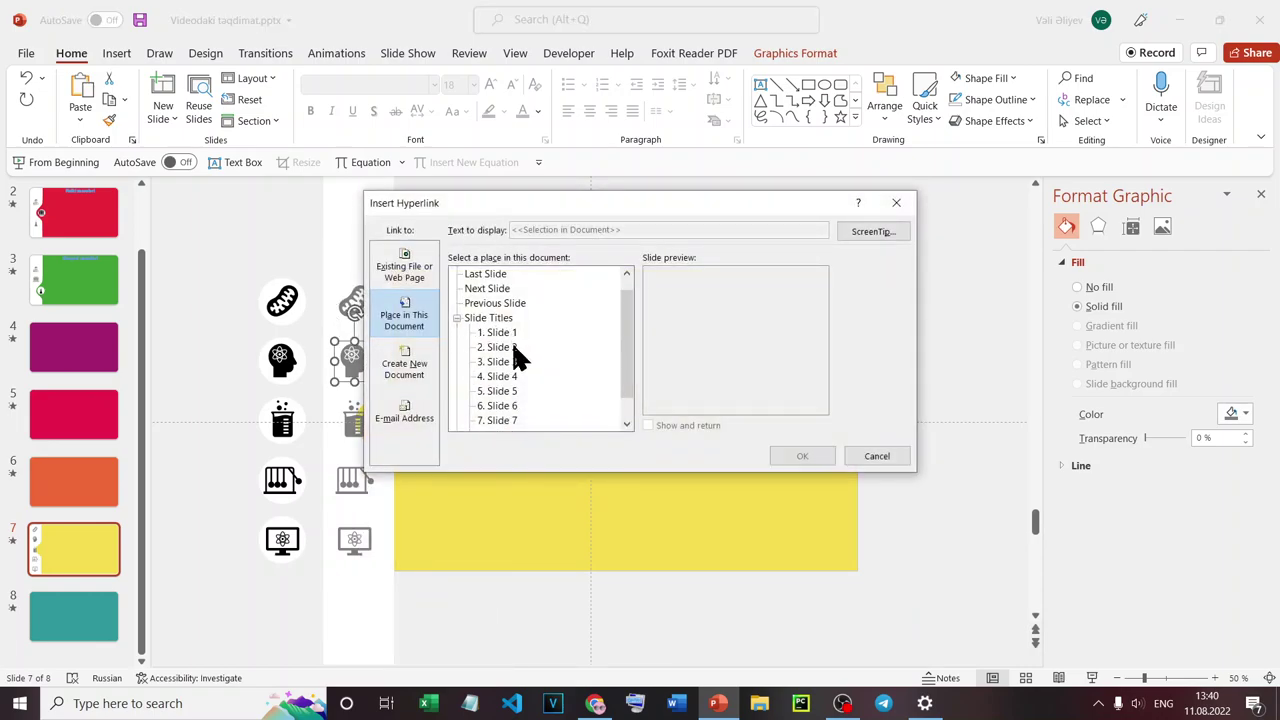
click(514, 348)
click(801, 456)
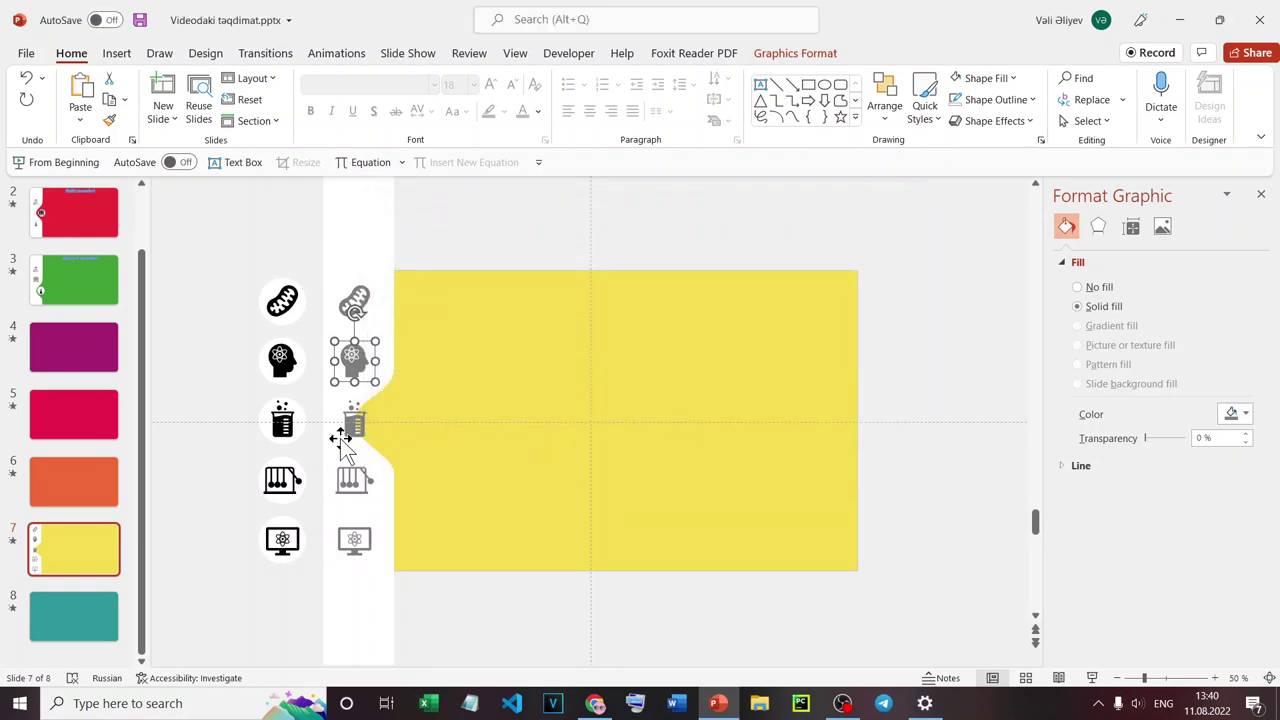
Link the grey beaker icon to Slide 3 and the Newton's cradle icon to Slide 4.
click(350, 428)
right_click(355, 425)
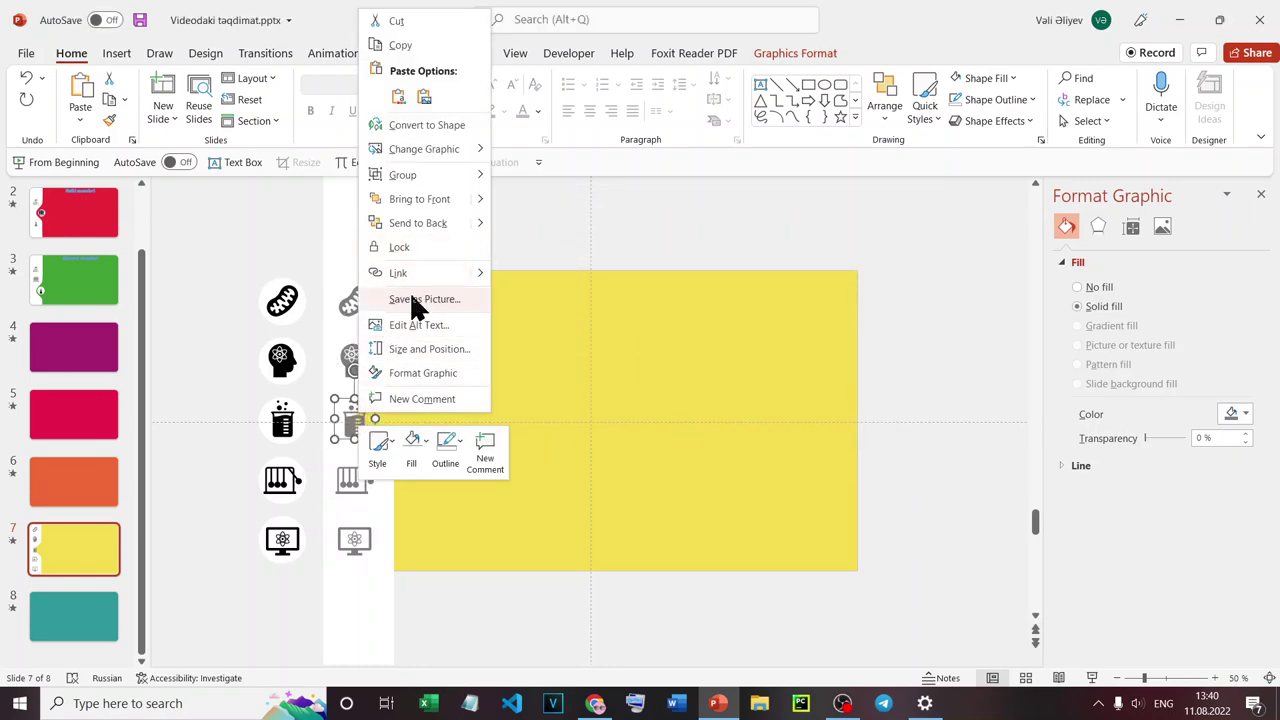
mouse_move(417, 178)
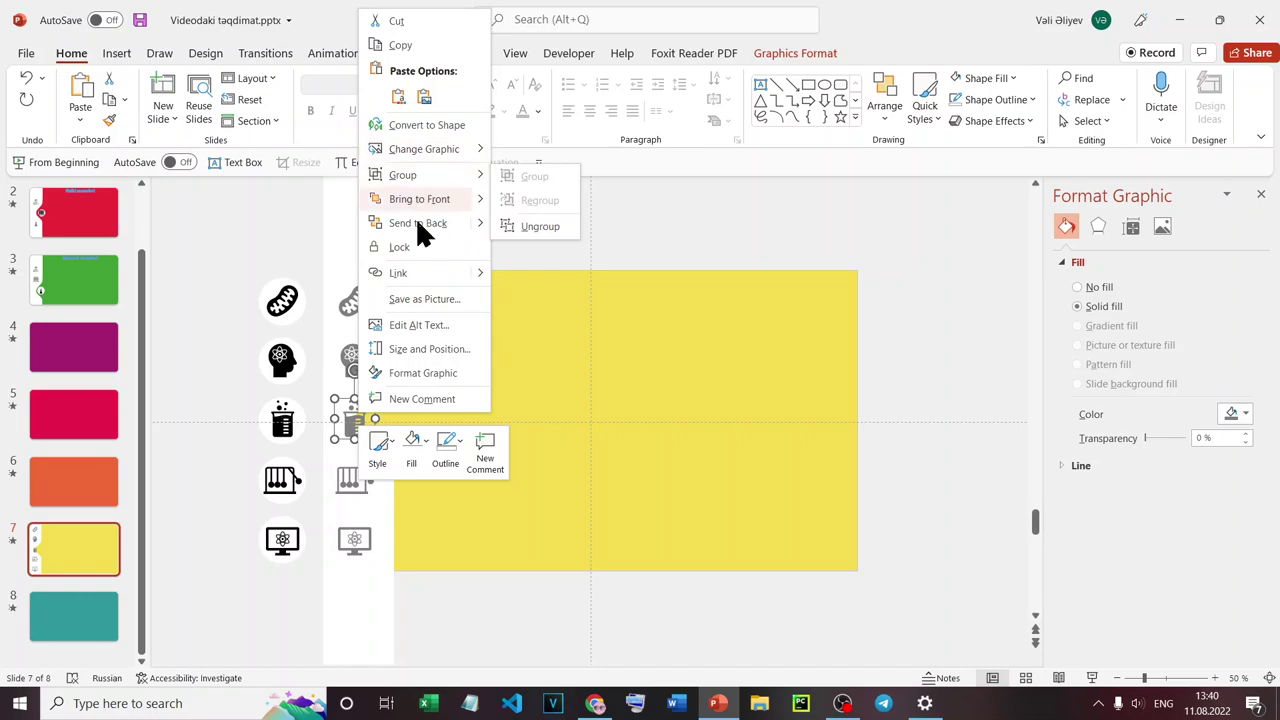
click(425, 272)
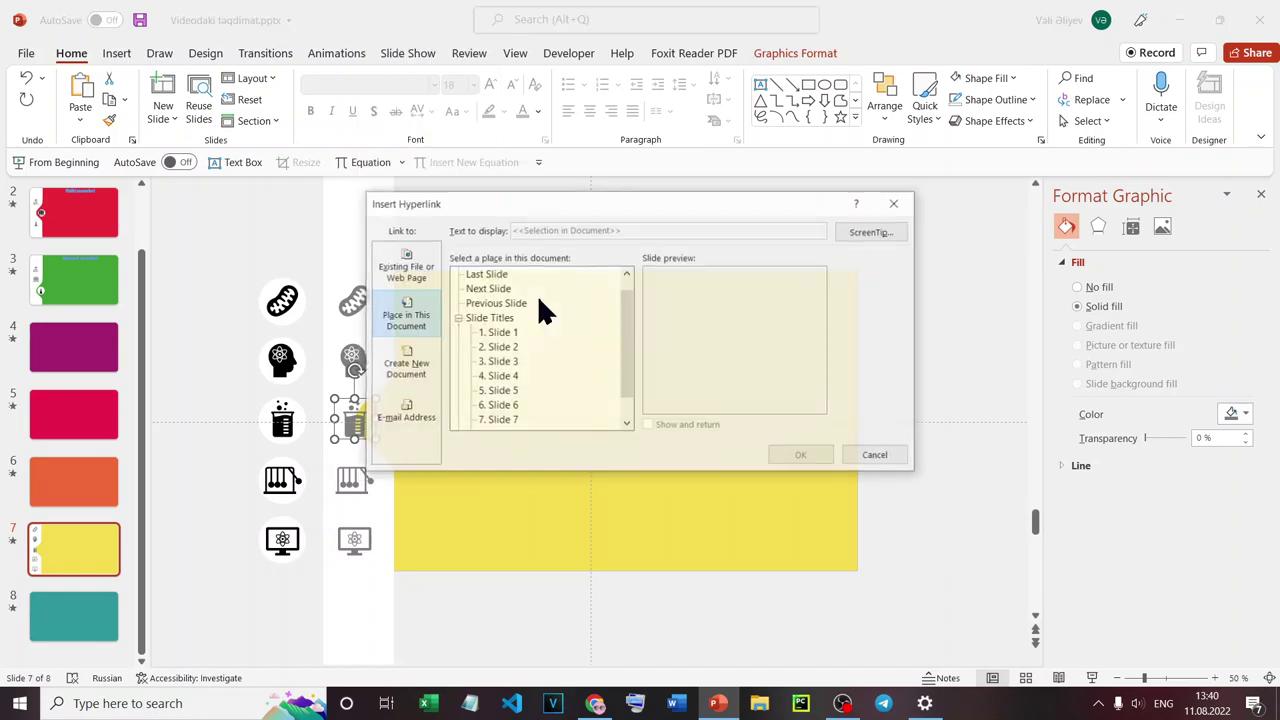
click(498, 362)
click(820, 460)
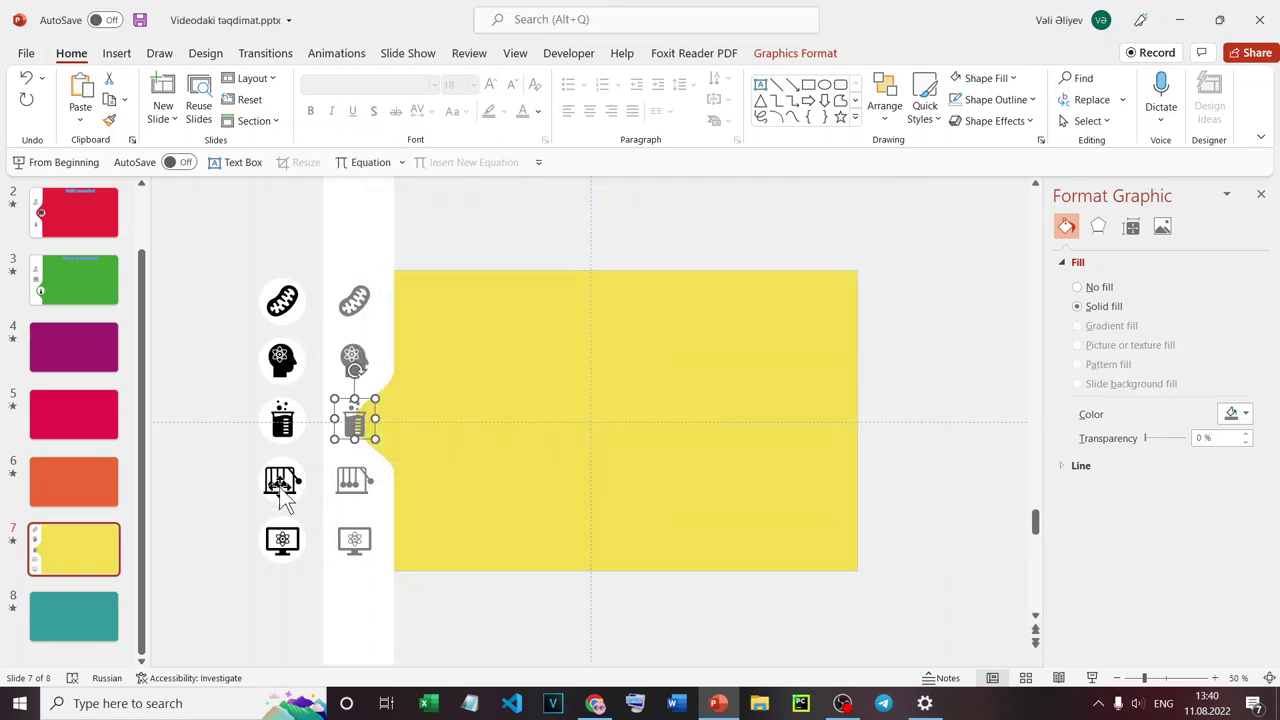
click(343, 483)
right_click(343, 483)
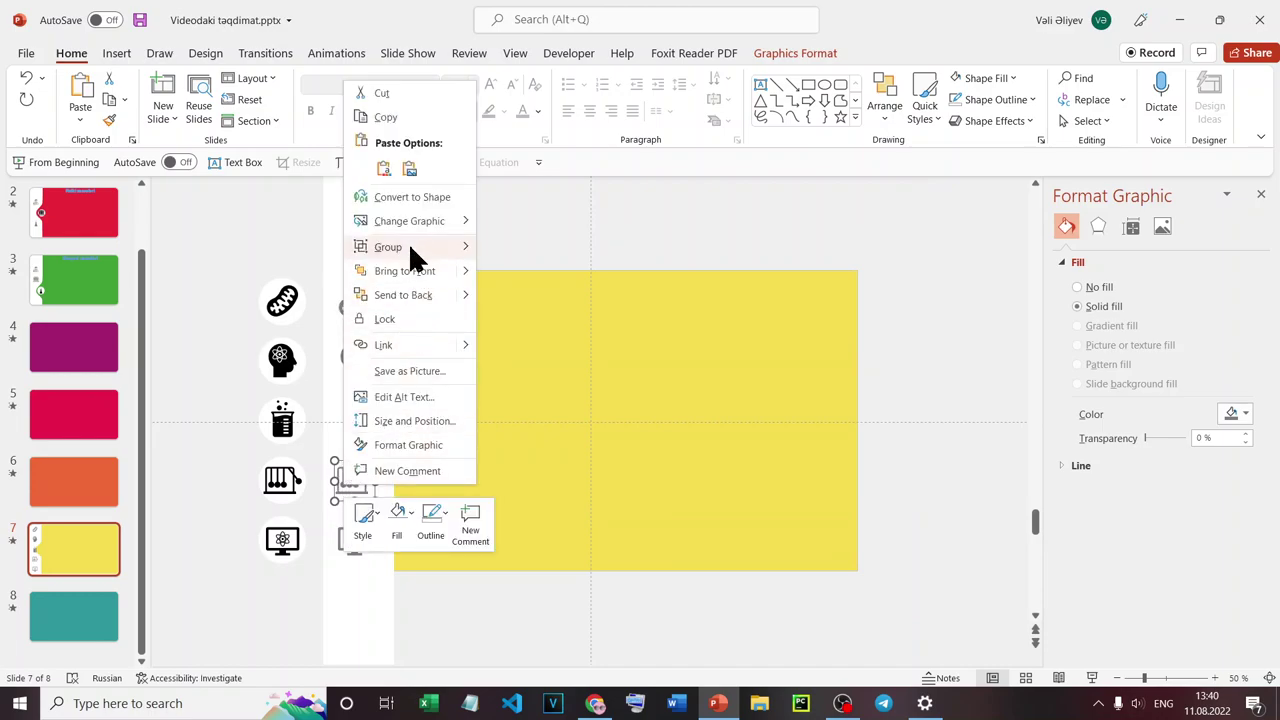
mouse_move(404, 240)
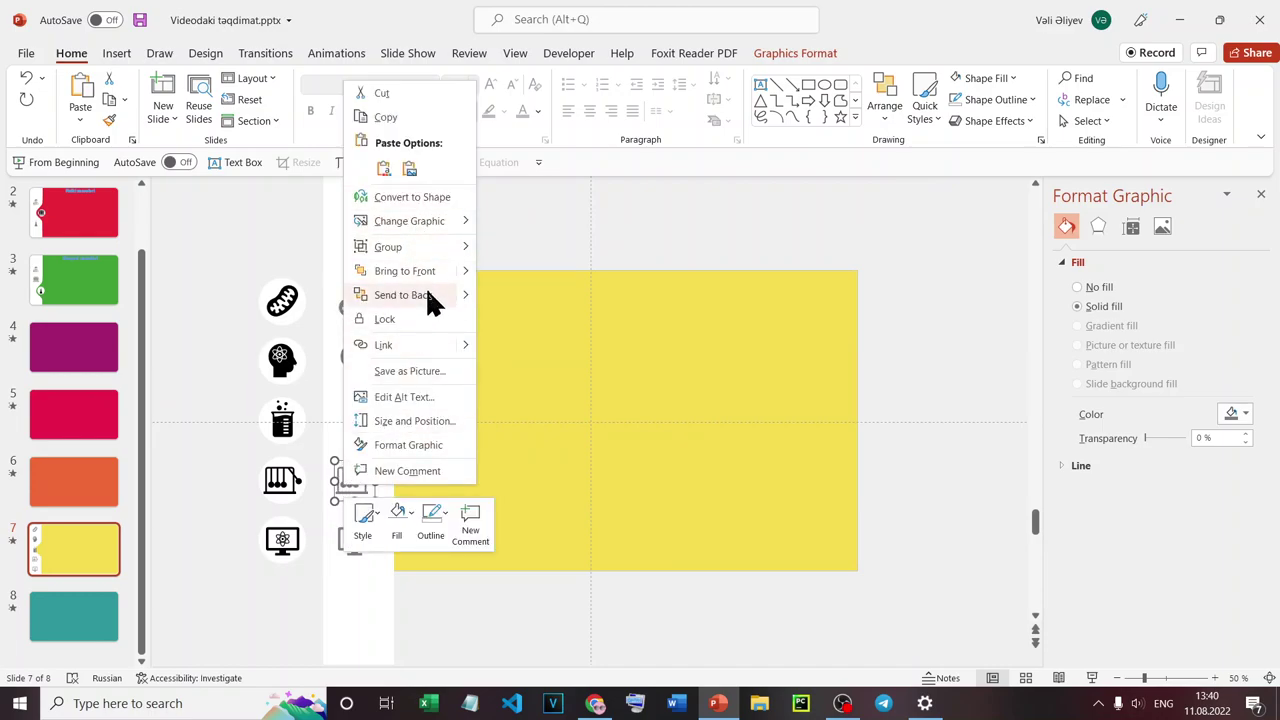
click(410, 344)
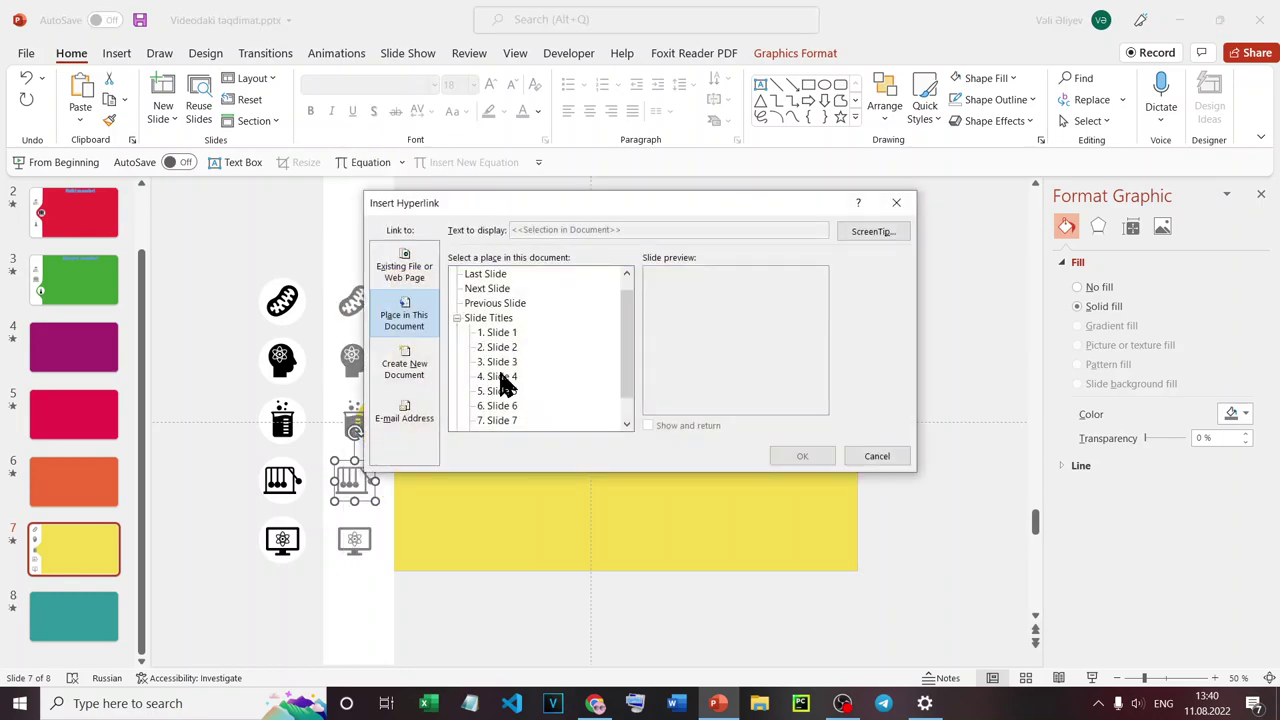
click(500, 377)
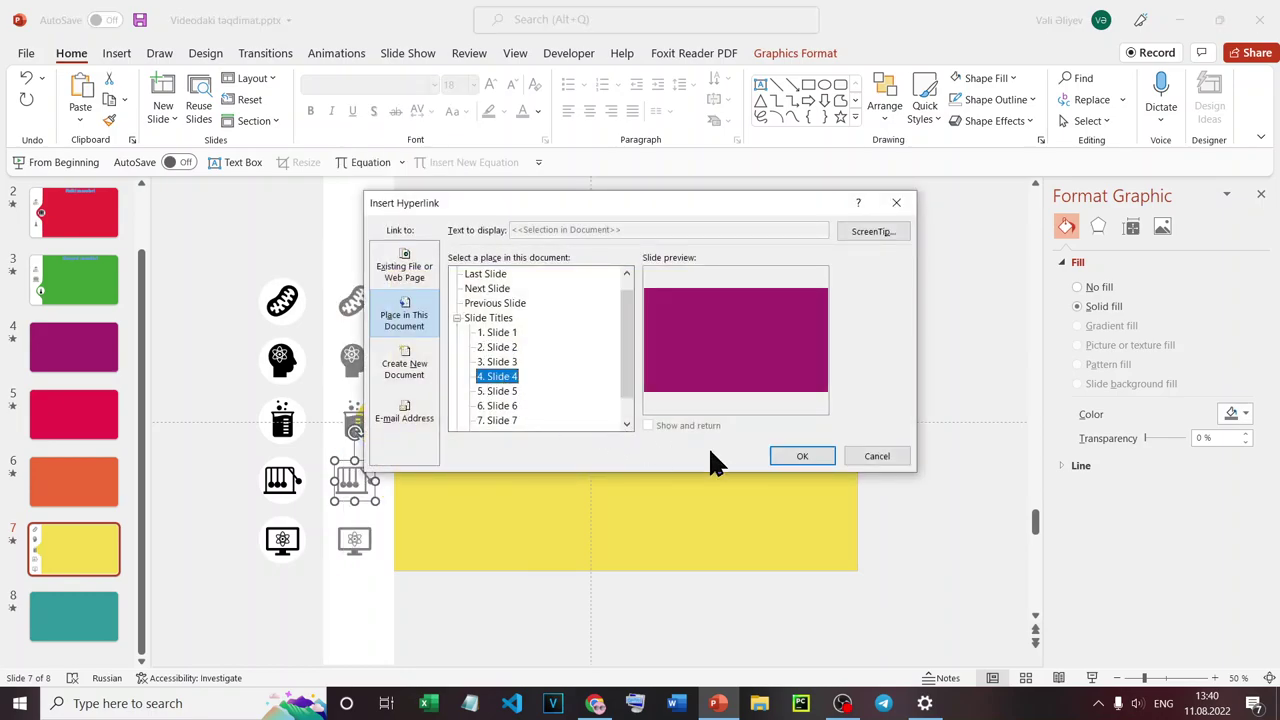
click(803, 457)
Start linking the monitor icon to Slide 5, then close the link dialog.
right_click(356, 542)
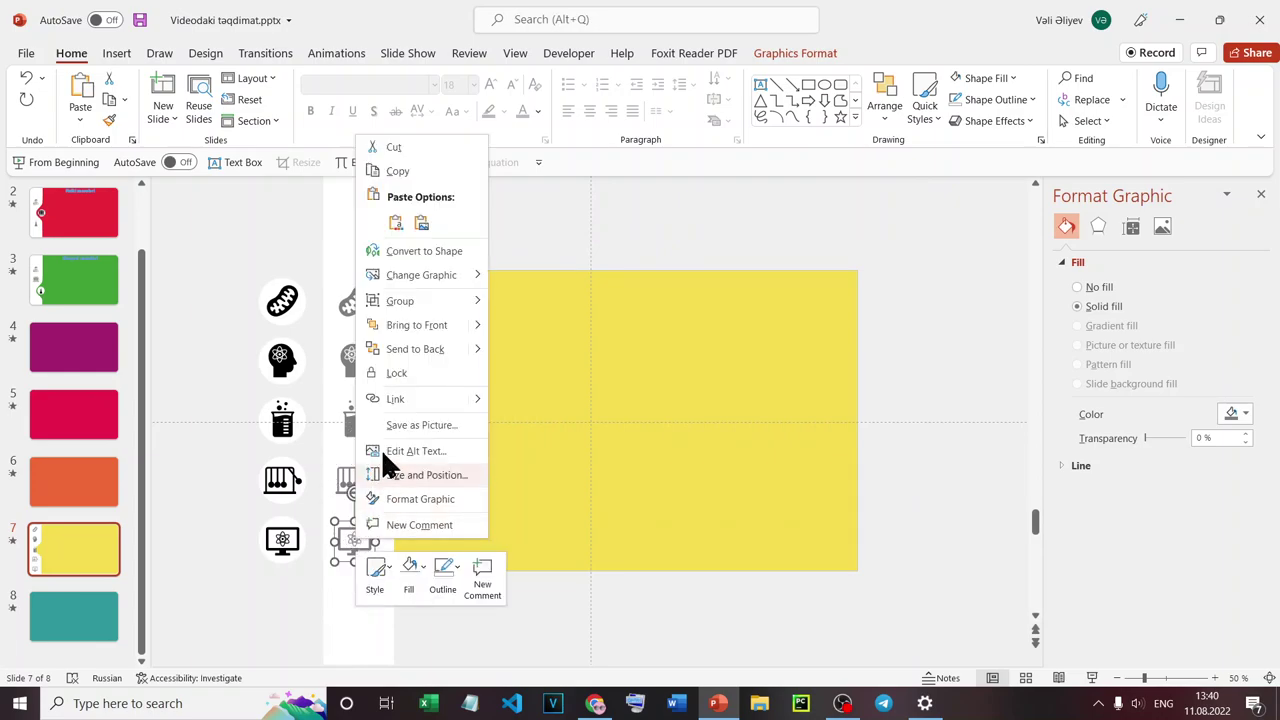
click(400, 398)
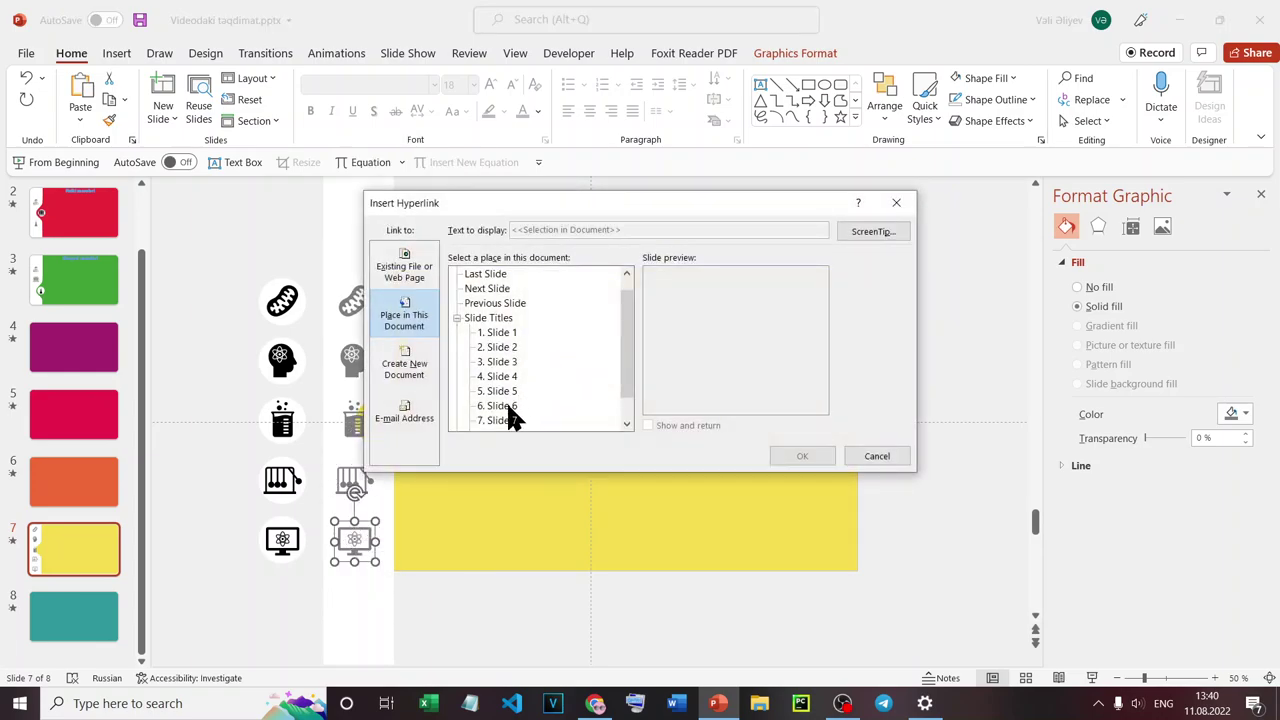
click(507, 393)
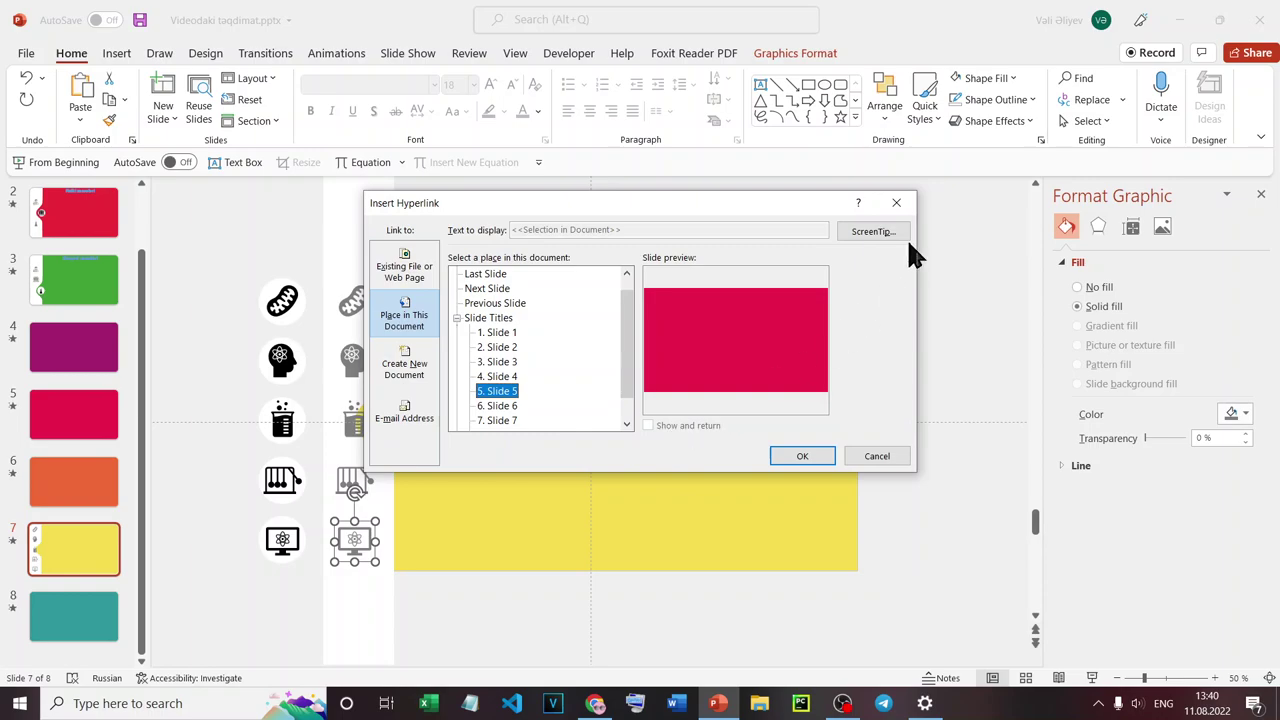
click(898, 204)
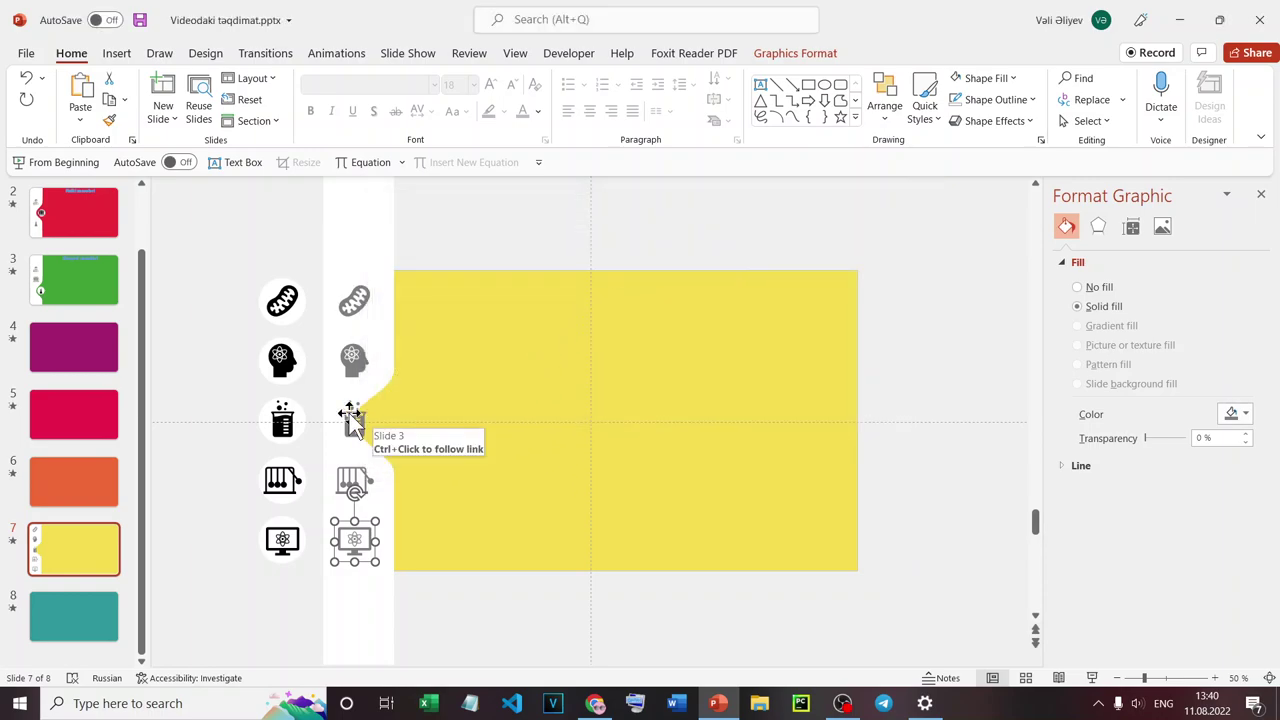
Move the tall white band back in line with the icons.
scroll(105, 350, up, 1)
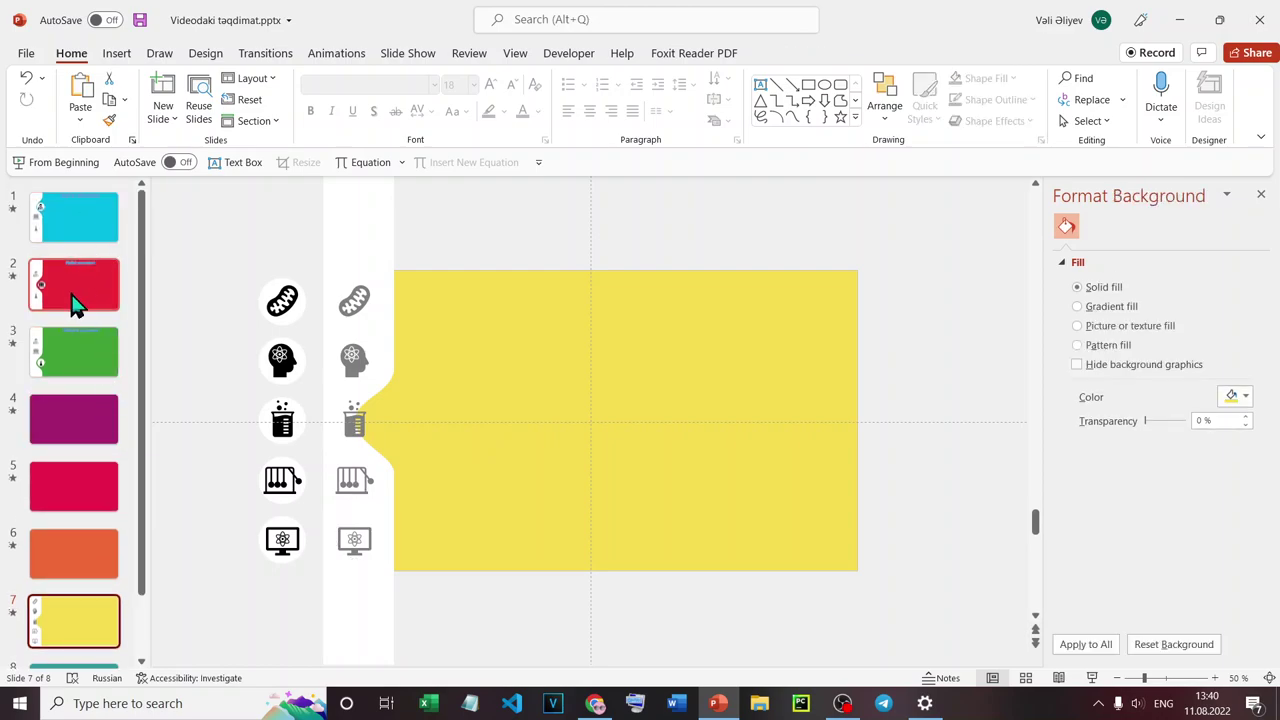
scroll(78, 432, down, 1)
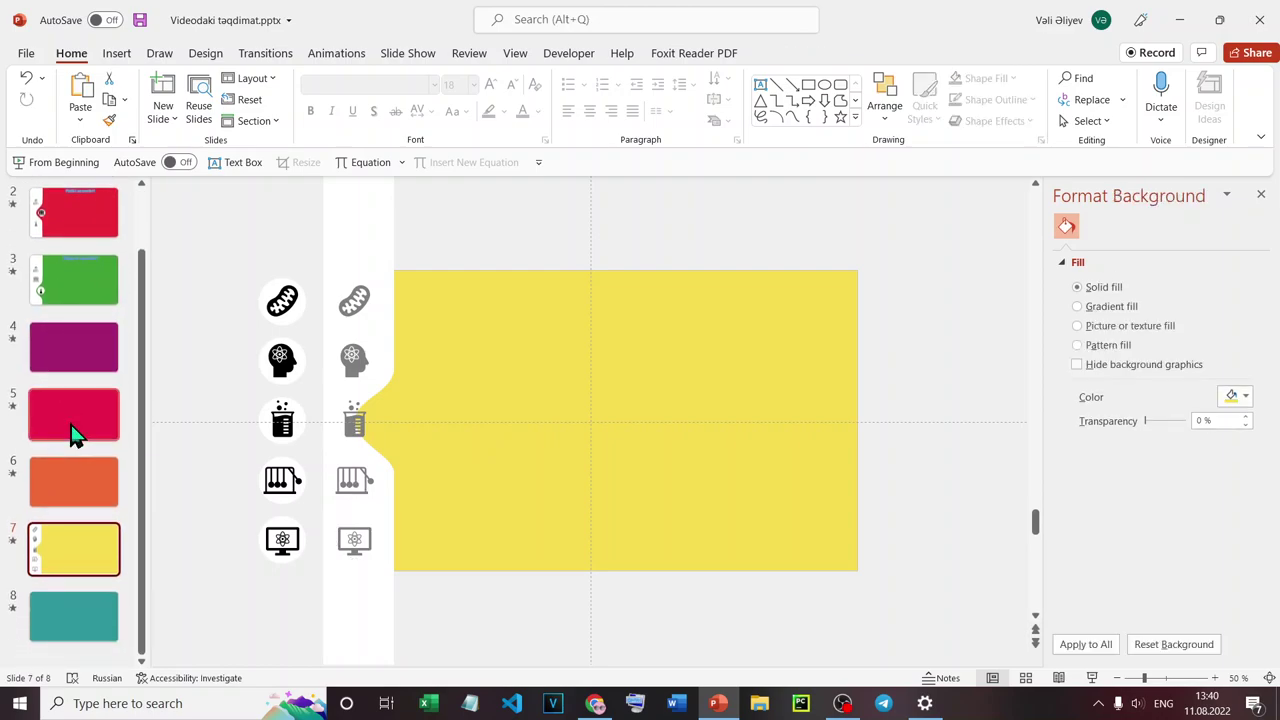
click(75, 582)
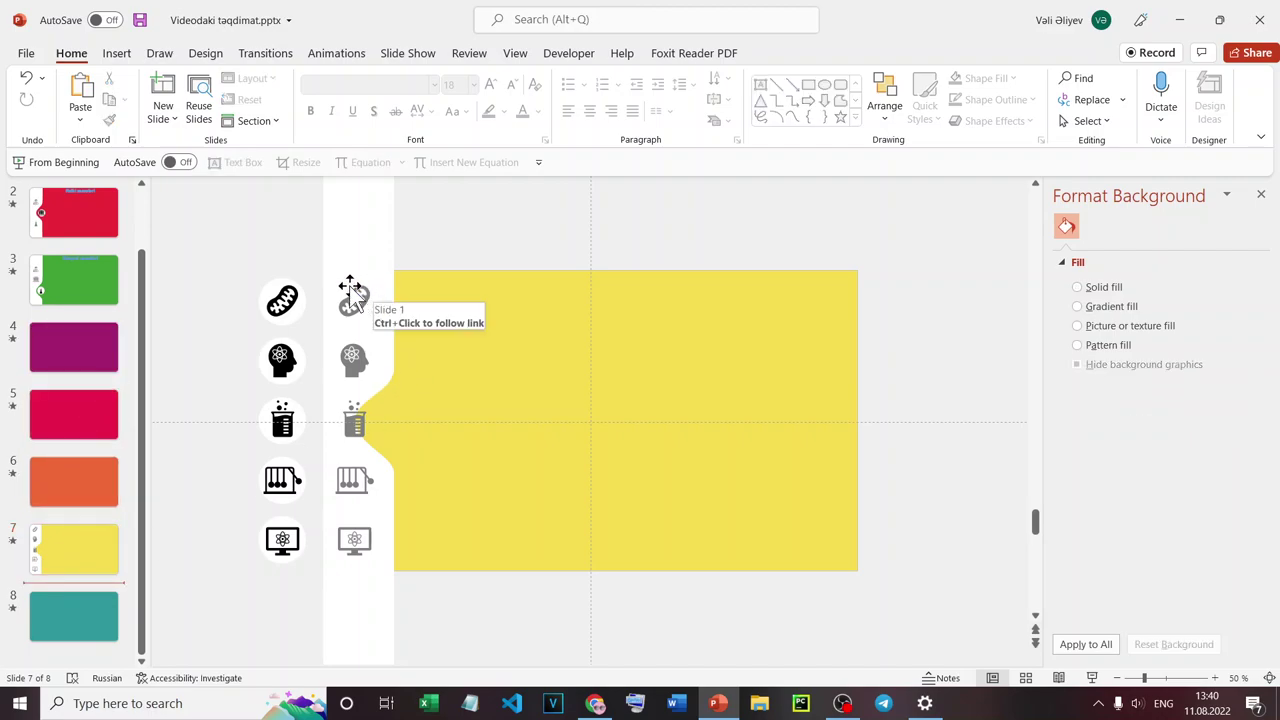
click(427, 340)
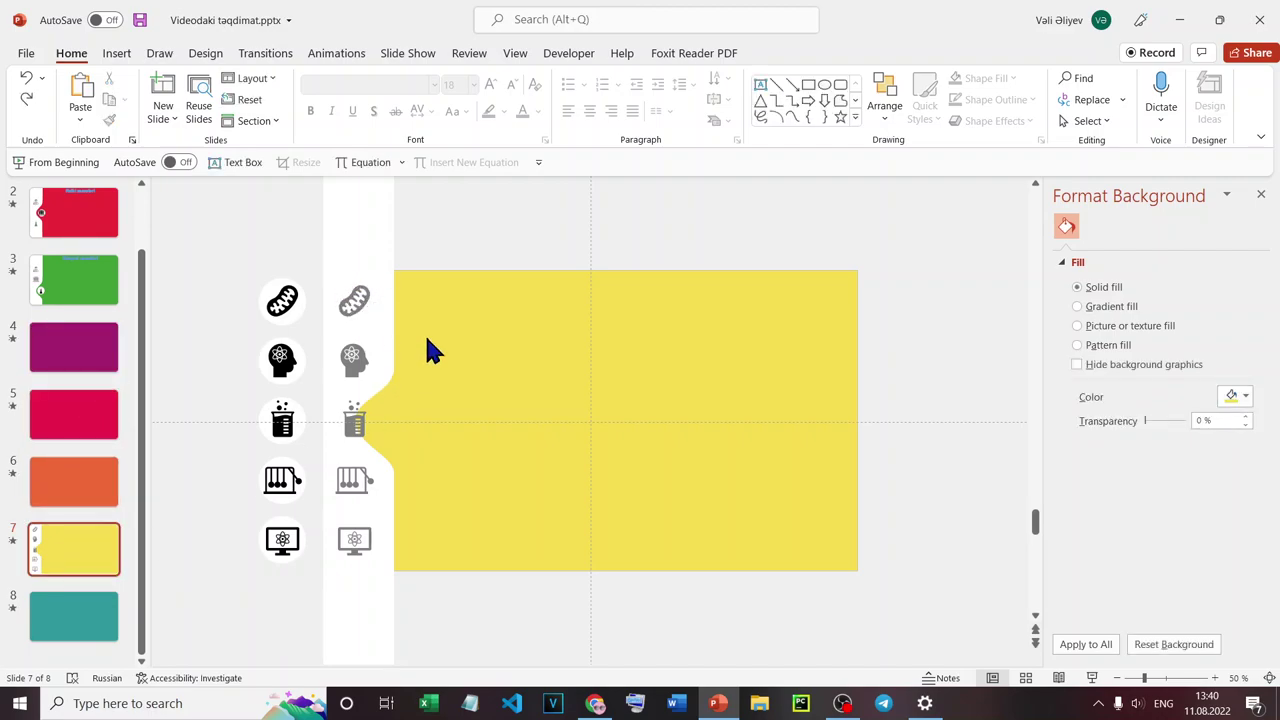
click(409, 337)
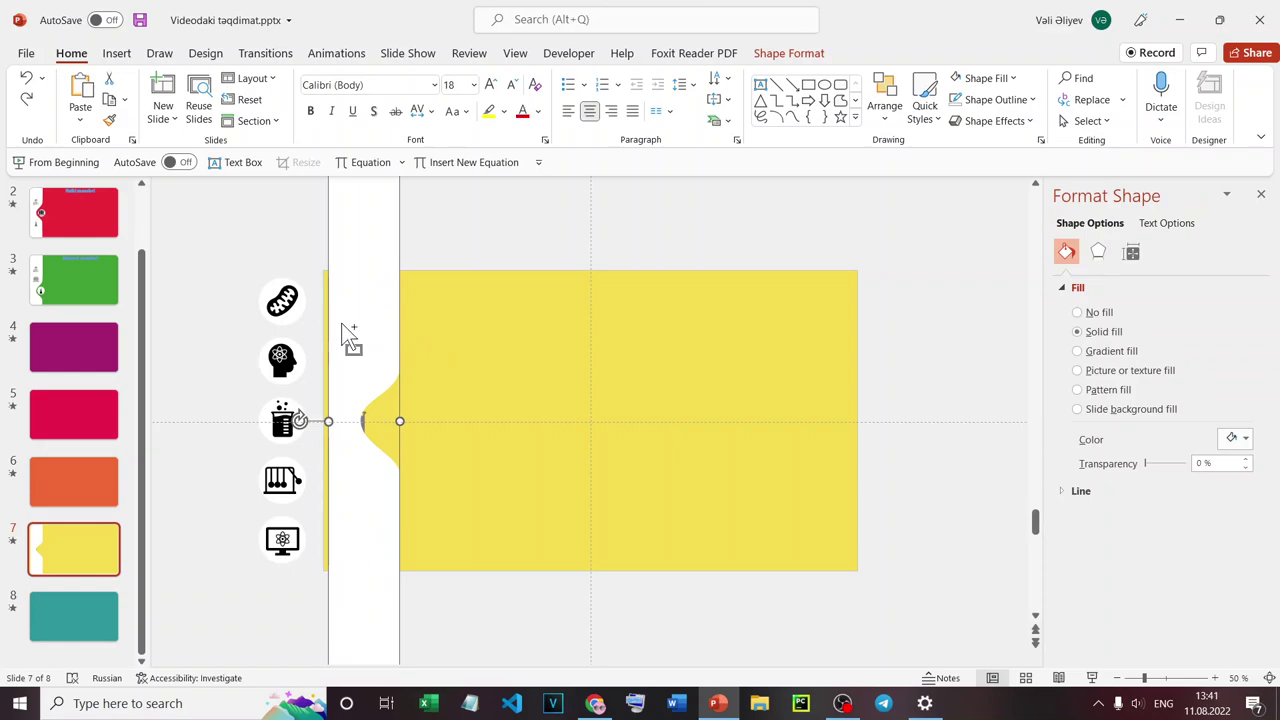
drag(342, 324, 341, 323)
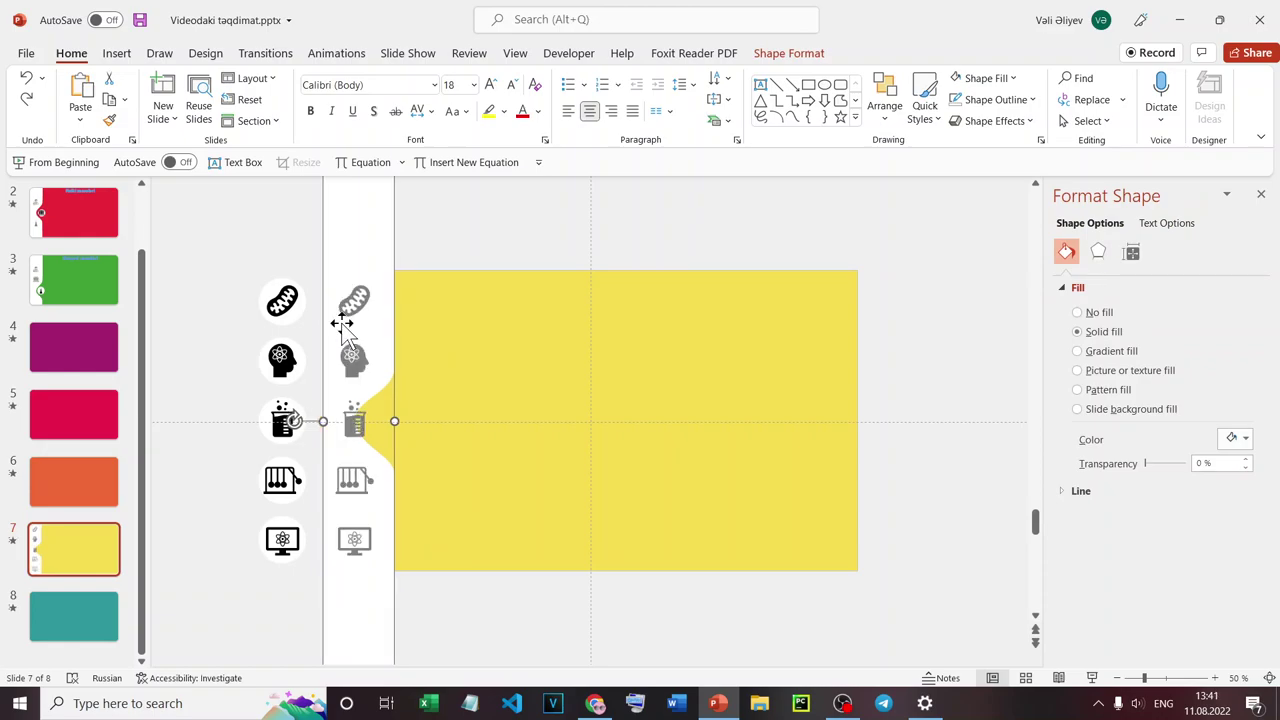
Relink the mitochondria icon to a slide and the head icon to Slide 5.
click(354, 298)
right_click(352, 285)
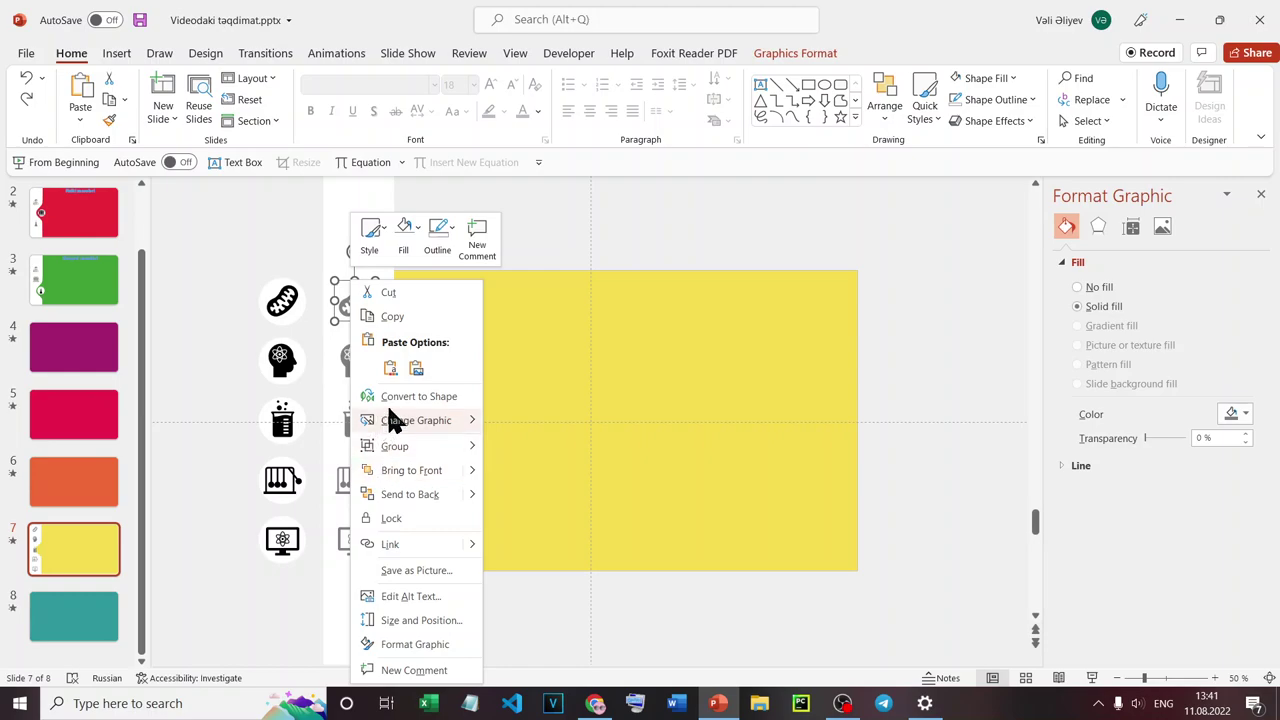
click(392, 544)
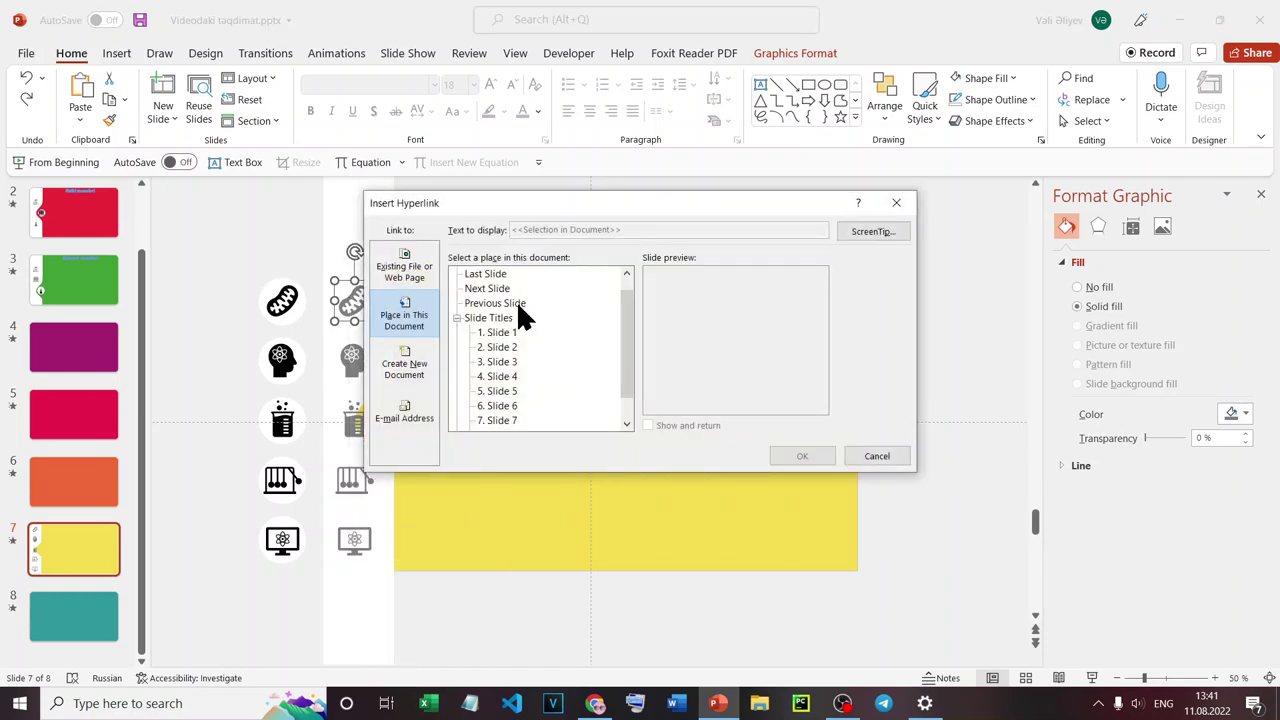
click(497, 332)
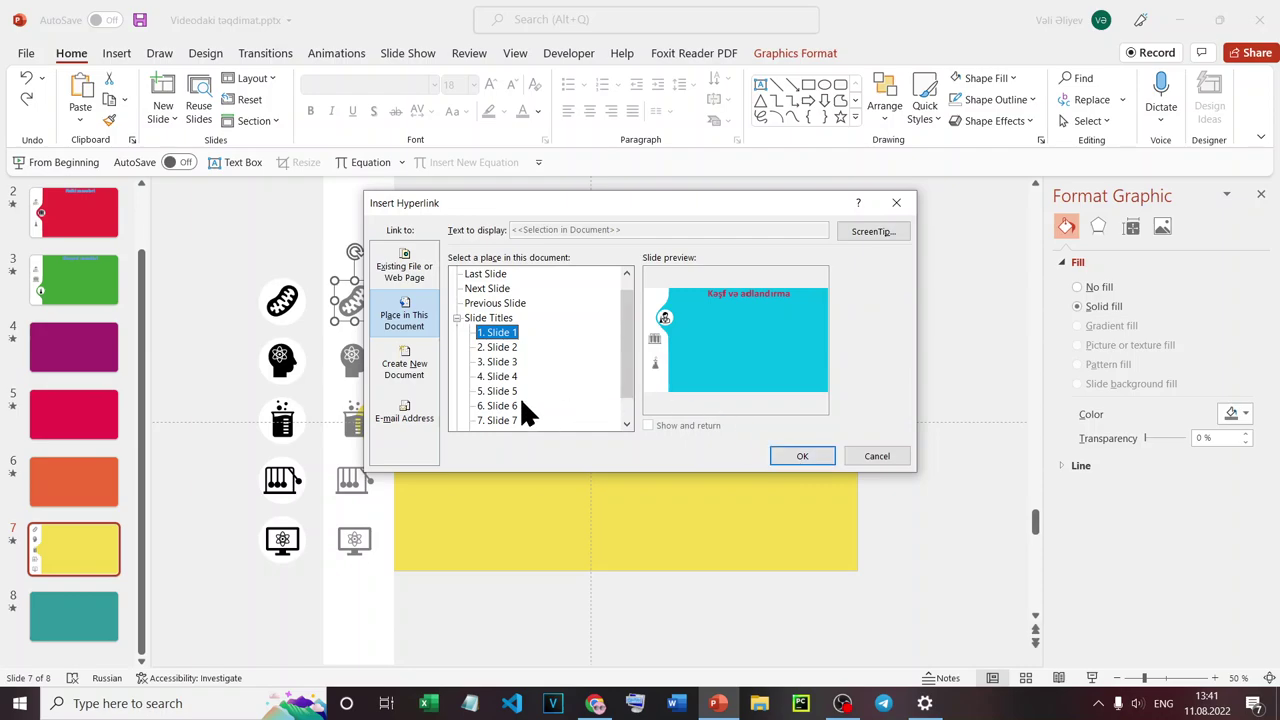
click(497, 376)
click(802, 456)
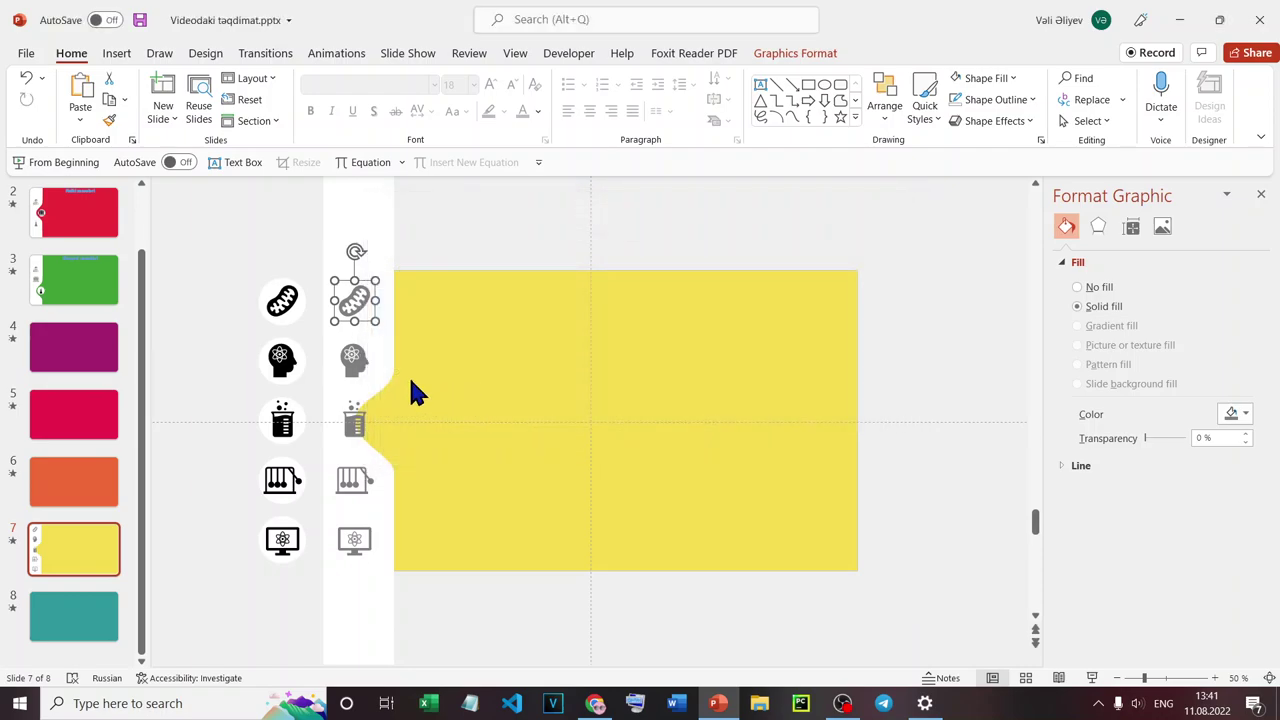
click(352, 358)
right_click(358, 362)
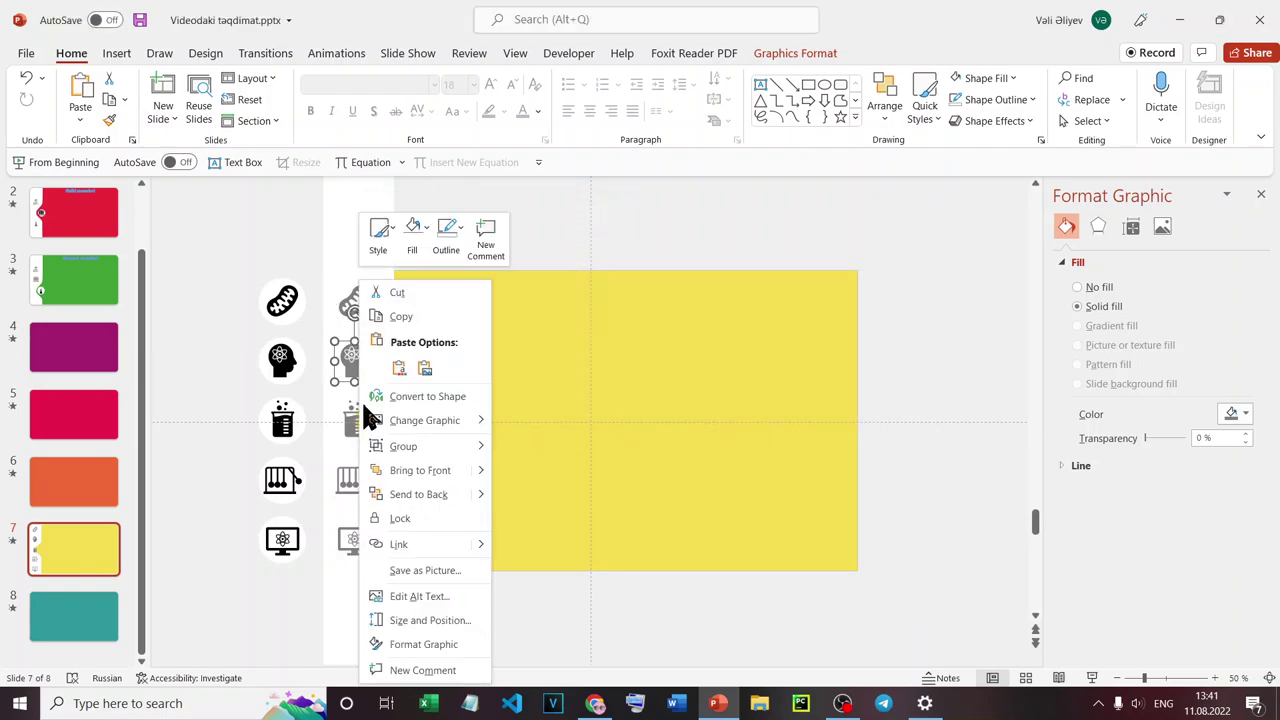
click(405, 544)
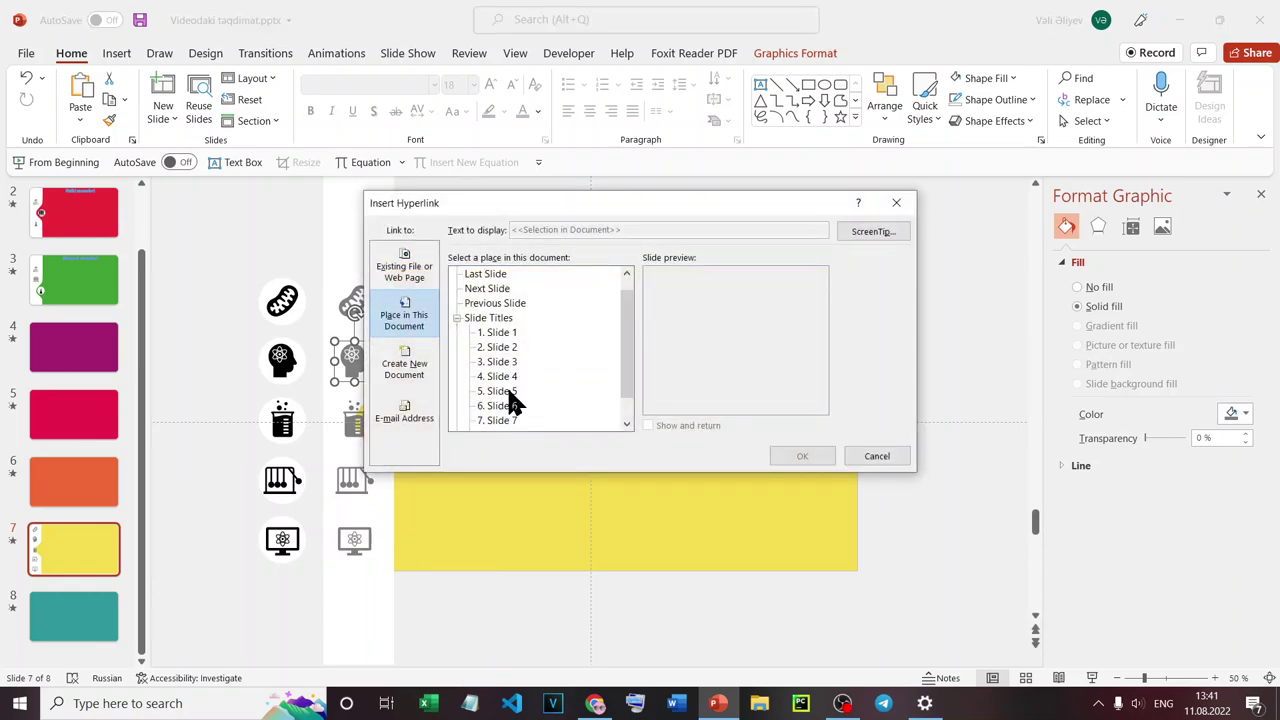
click(500, 391)
click(816, 462)
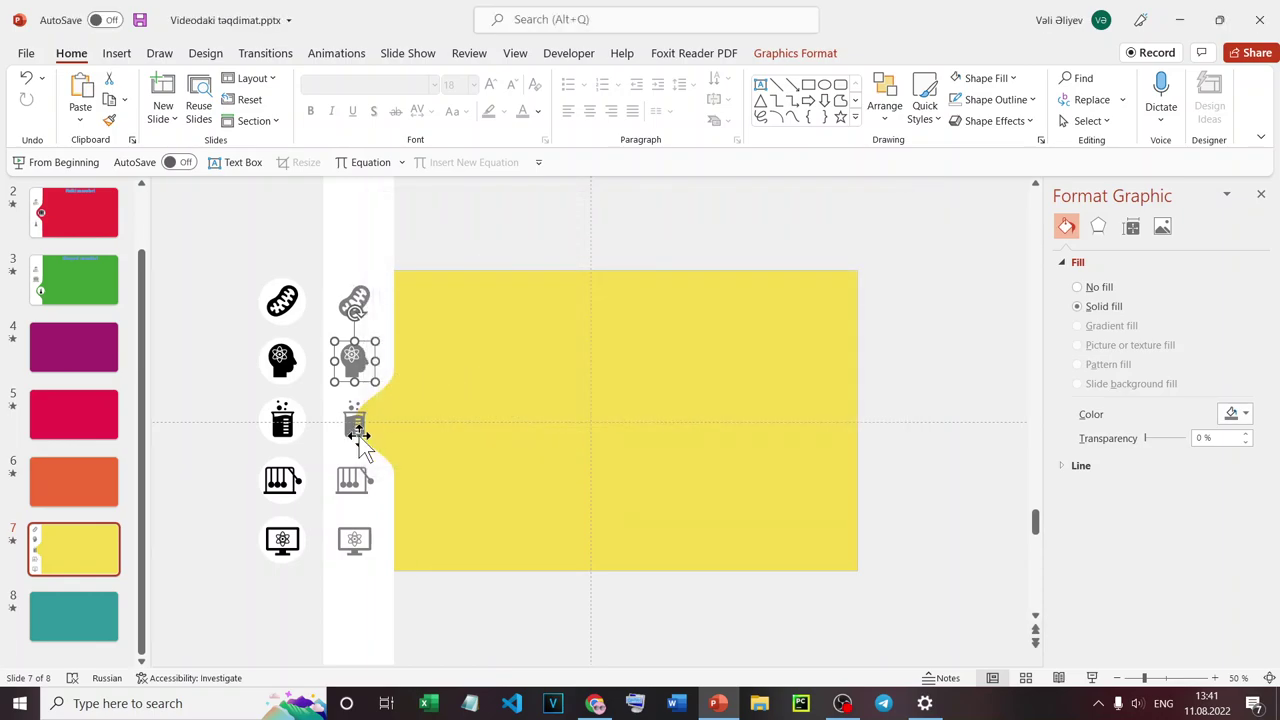
Link the grey beaker icon to slide 6 and the cradle icon to slide 7.
click(357, 428)
right_click(358, 436)
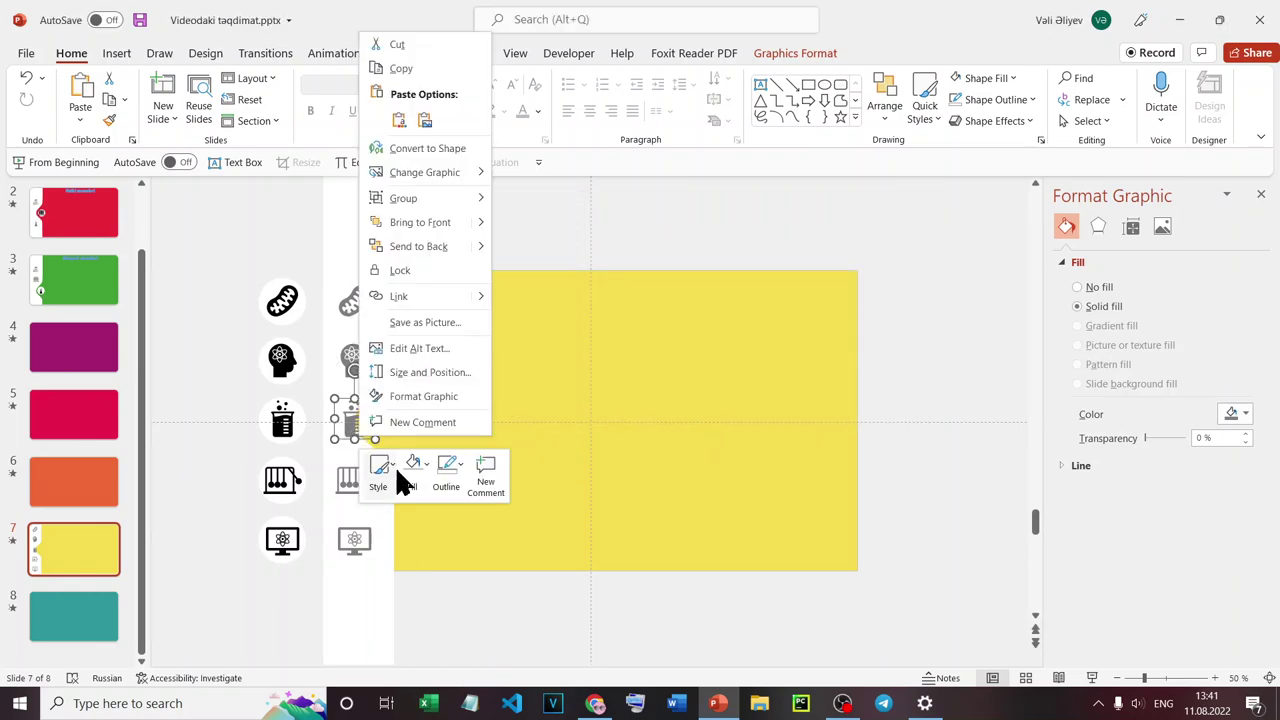
click(440, 296)
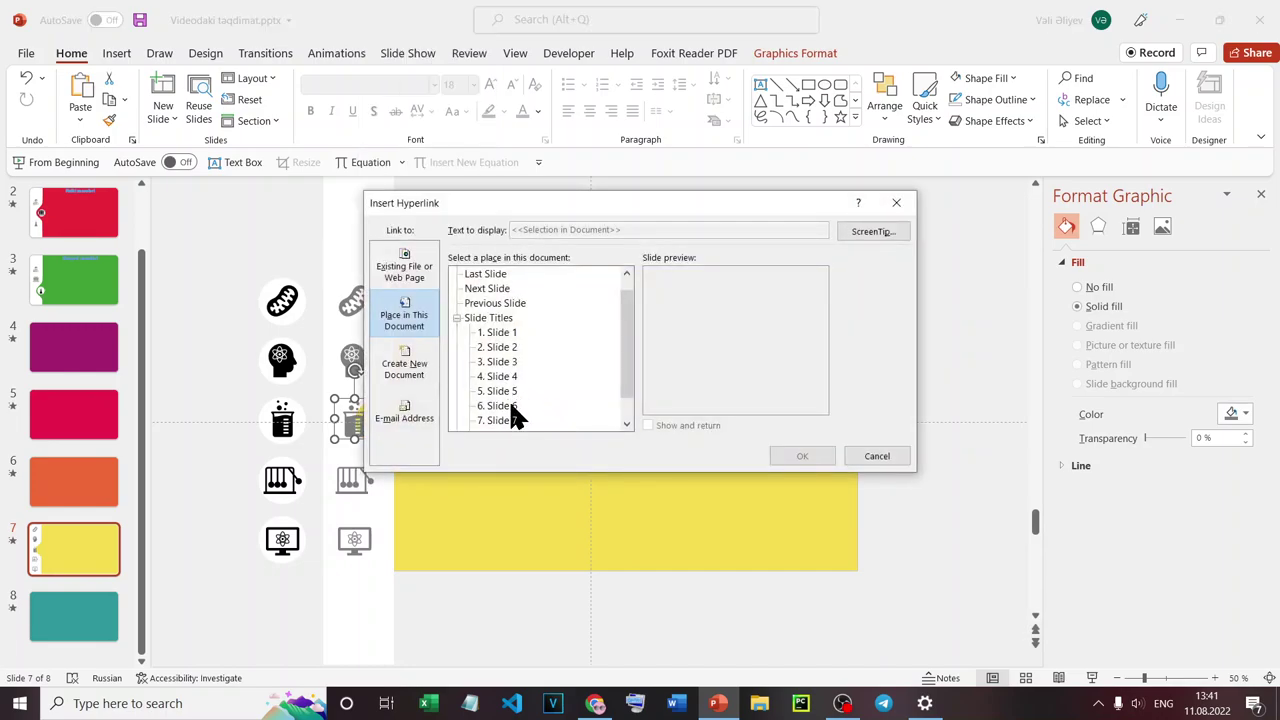
click(505, 406)
click(800, 456)
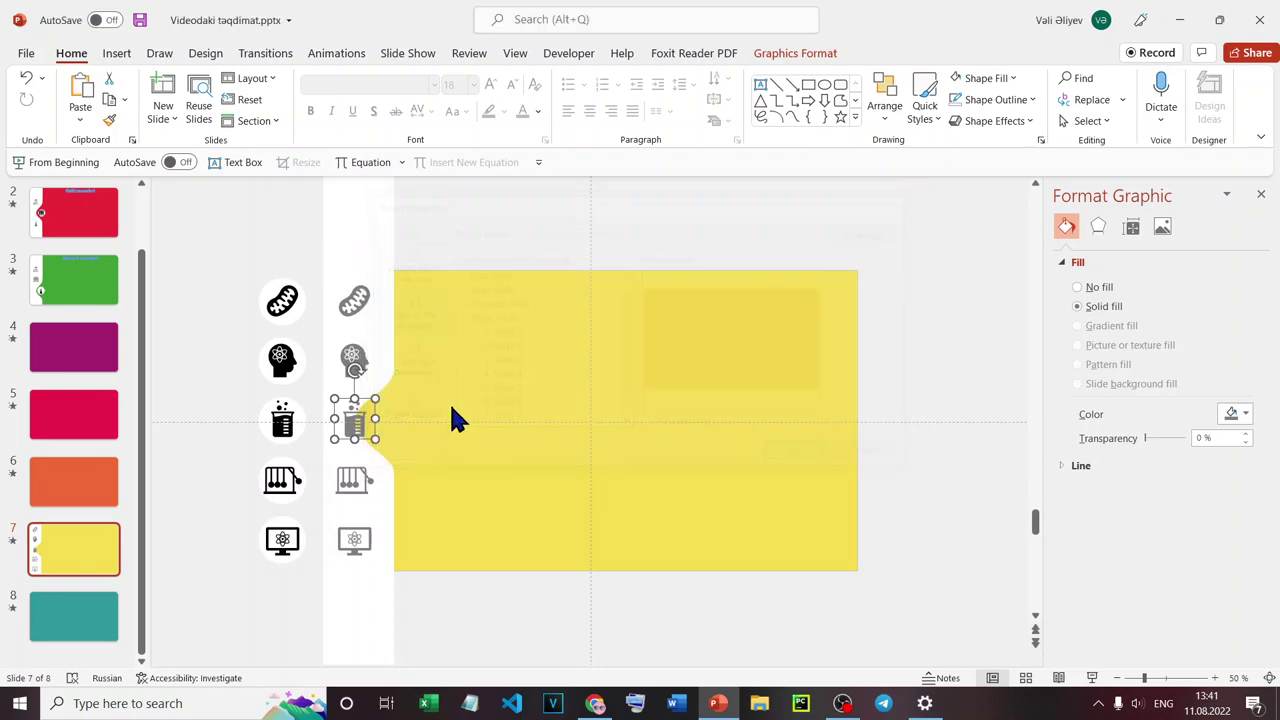
click(355, 481)
right_click(355, 481)
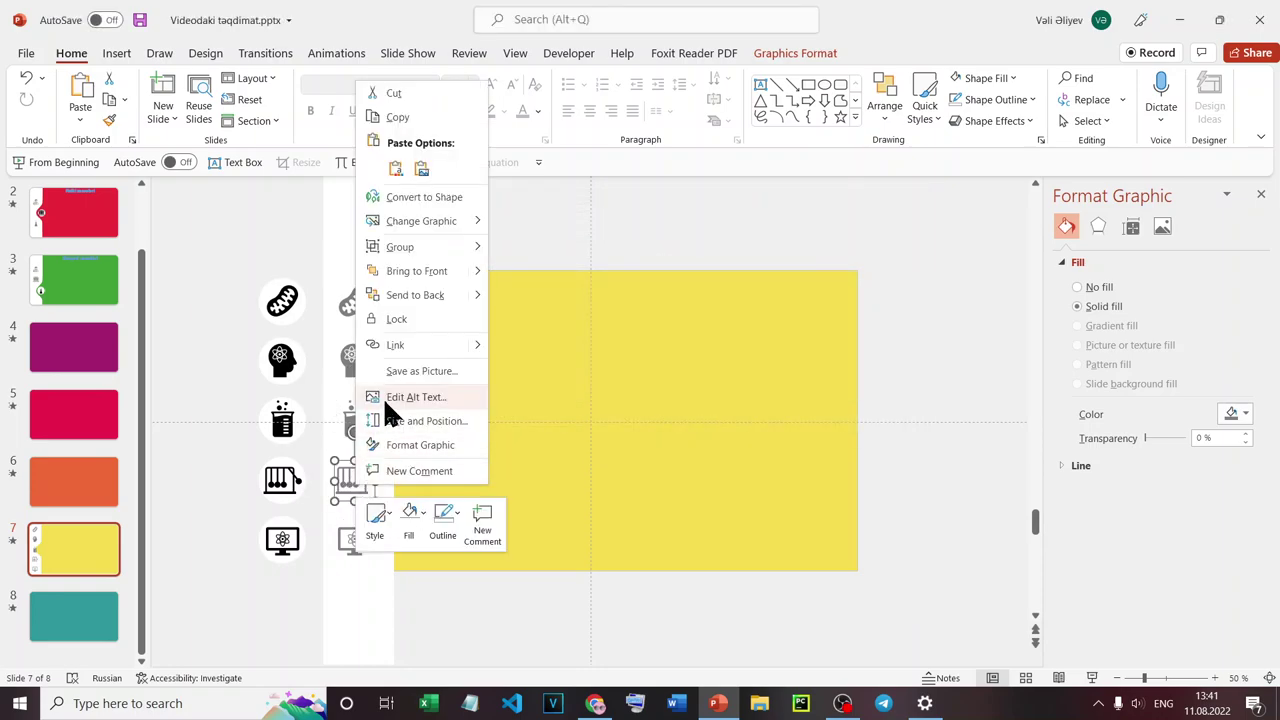
click(407, 334)
click(505, 421)
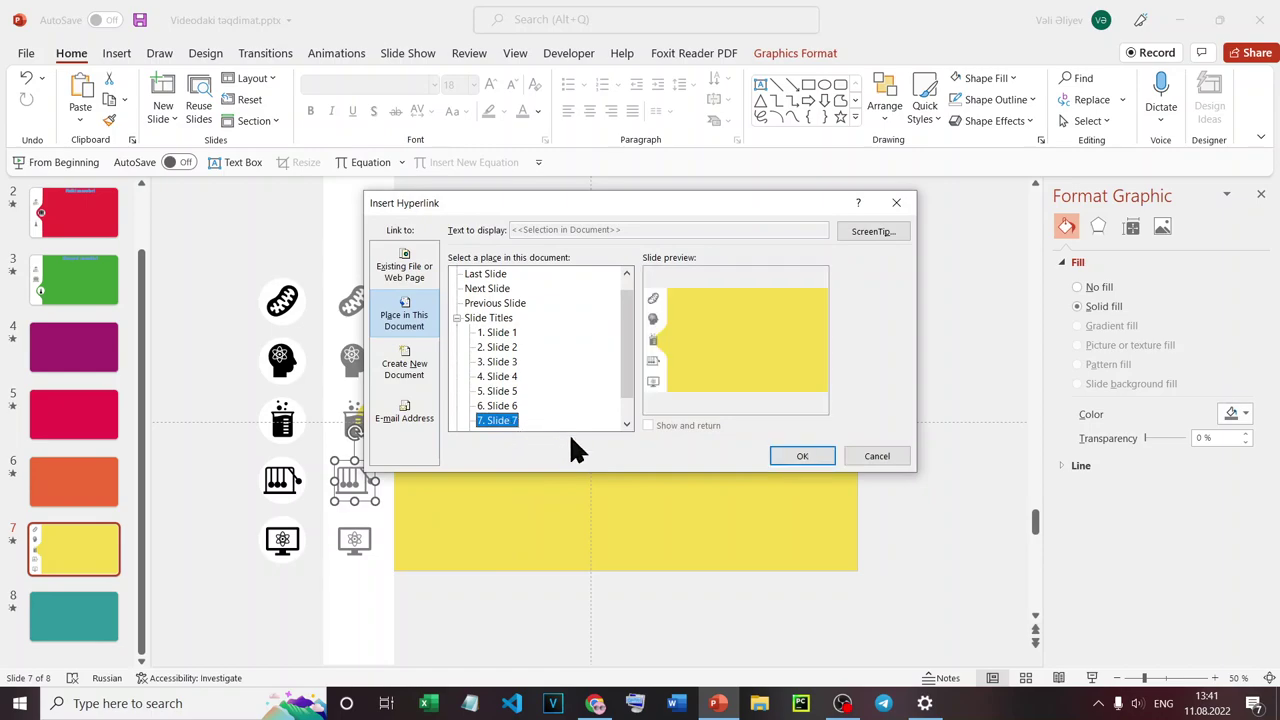
click(794, 460)
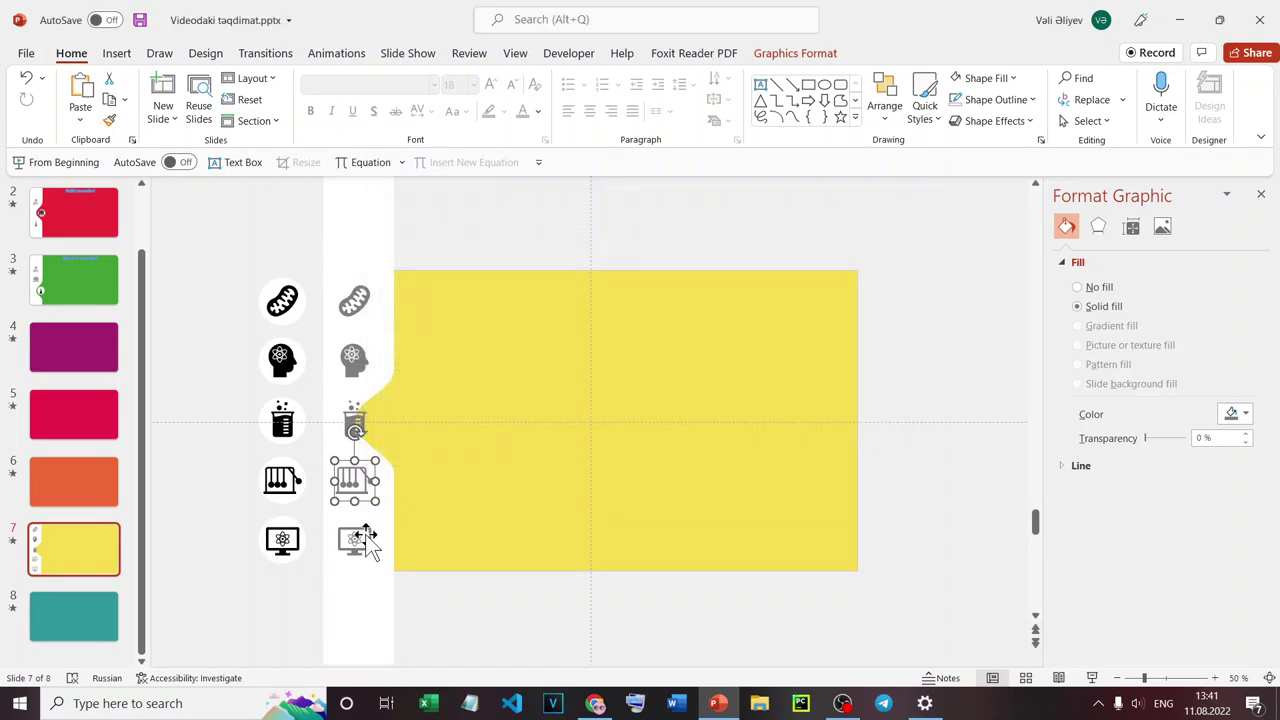
Link the grey monitor icon to slide 8.
click(357, 538)
right_click(369, 528)
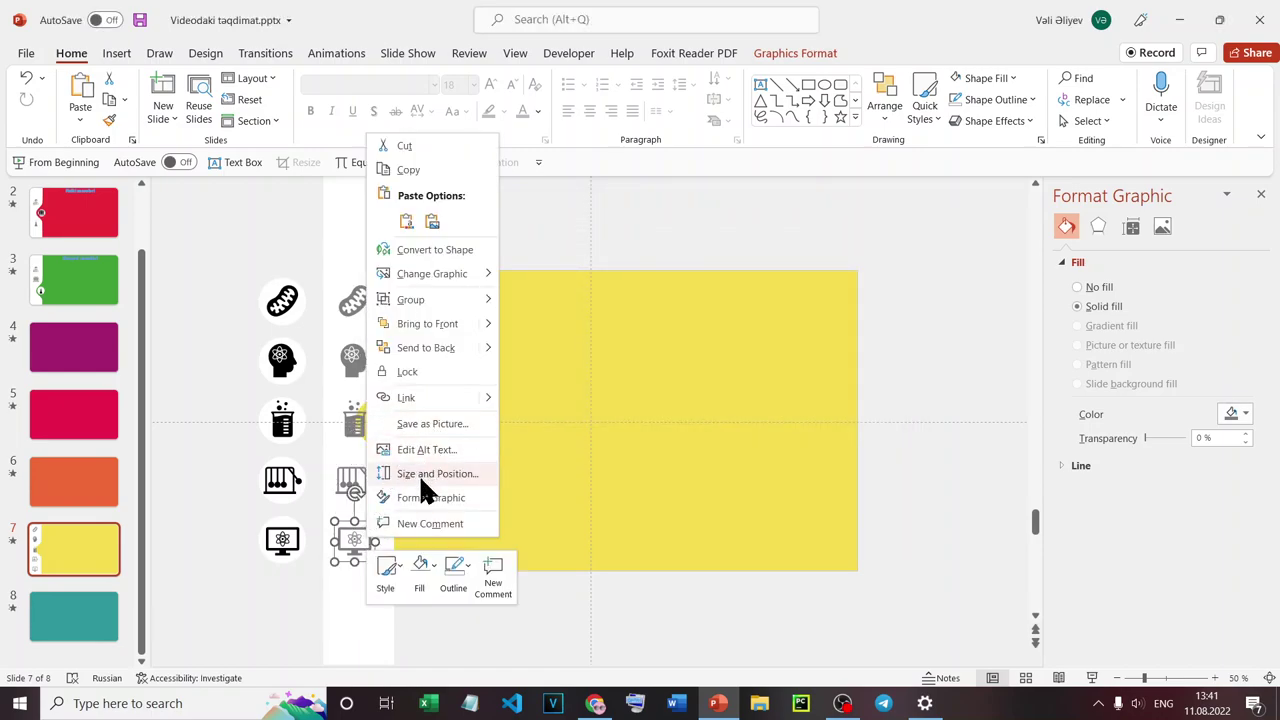
click(424, 398)
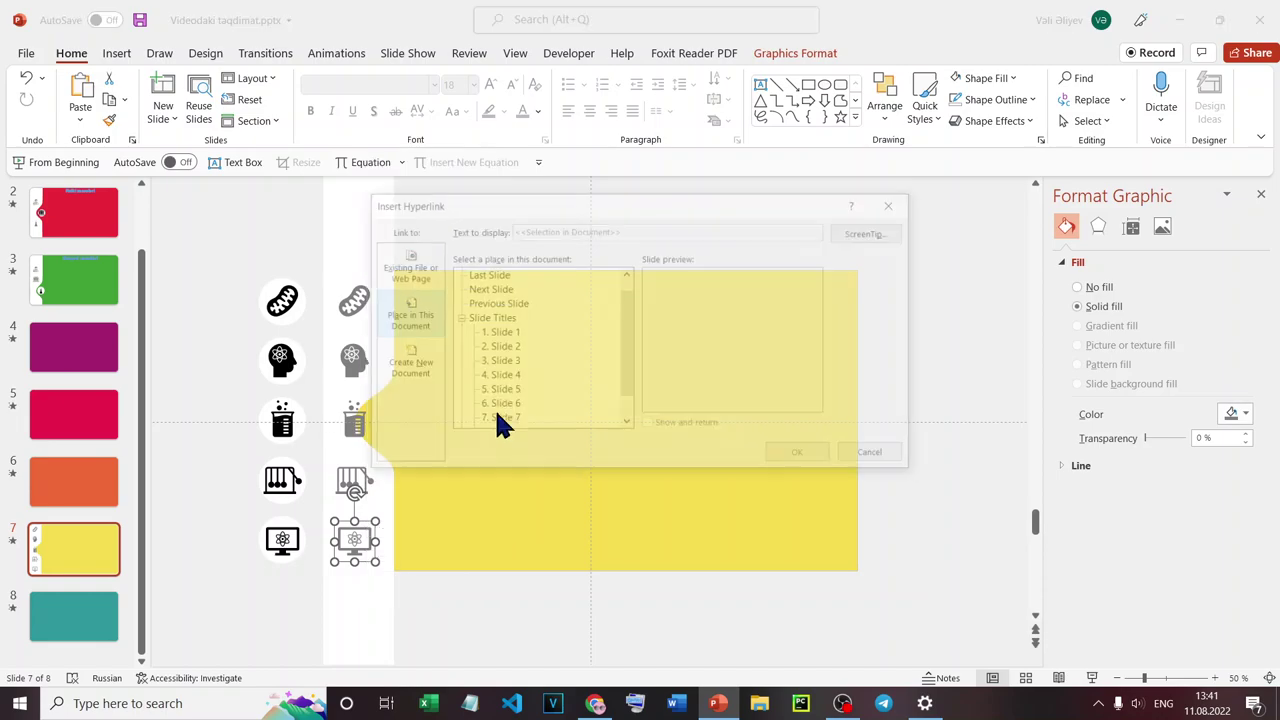
drag(630, 375, 591, 414)
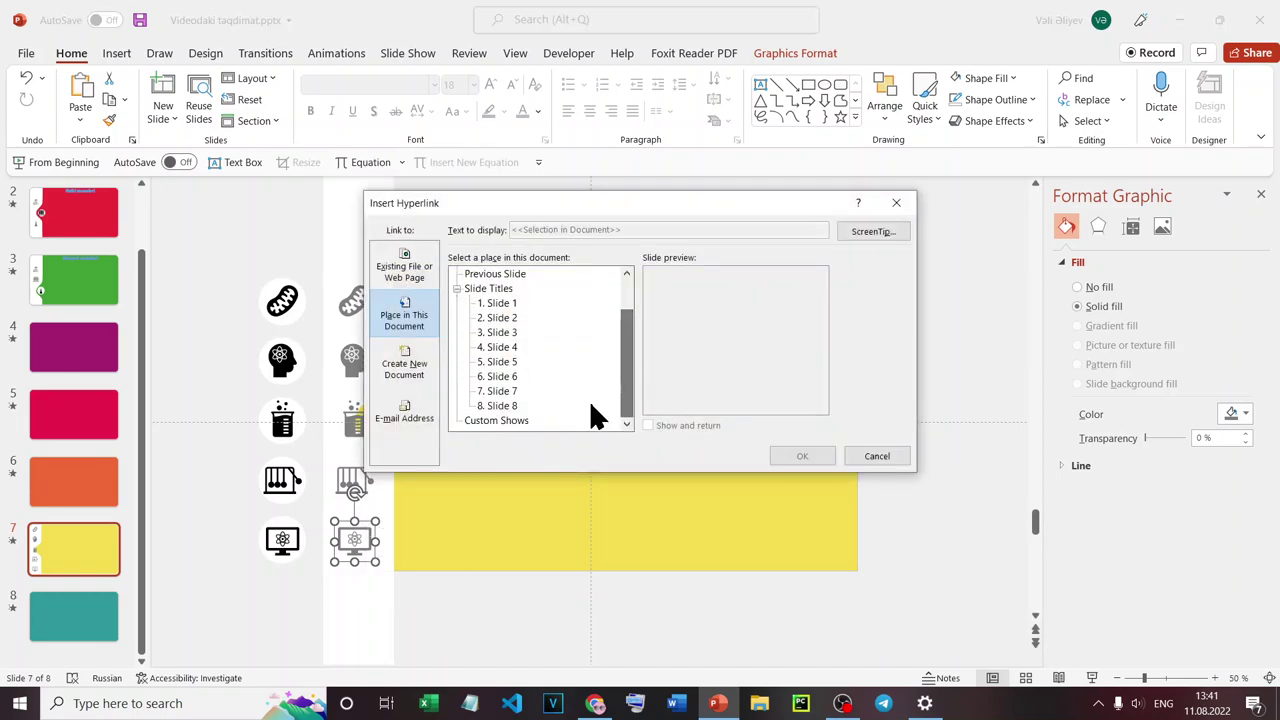
click(500, 406)
click(806, 456)
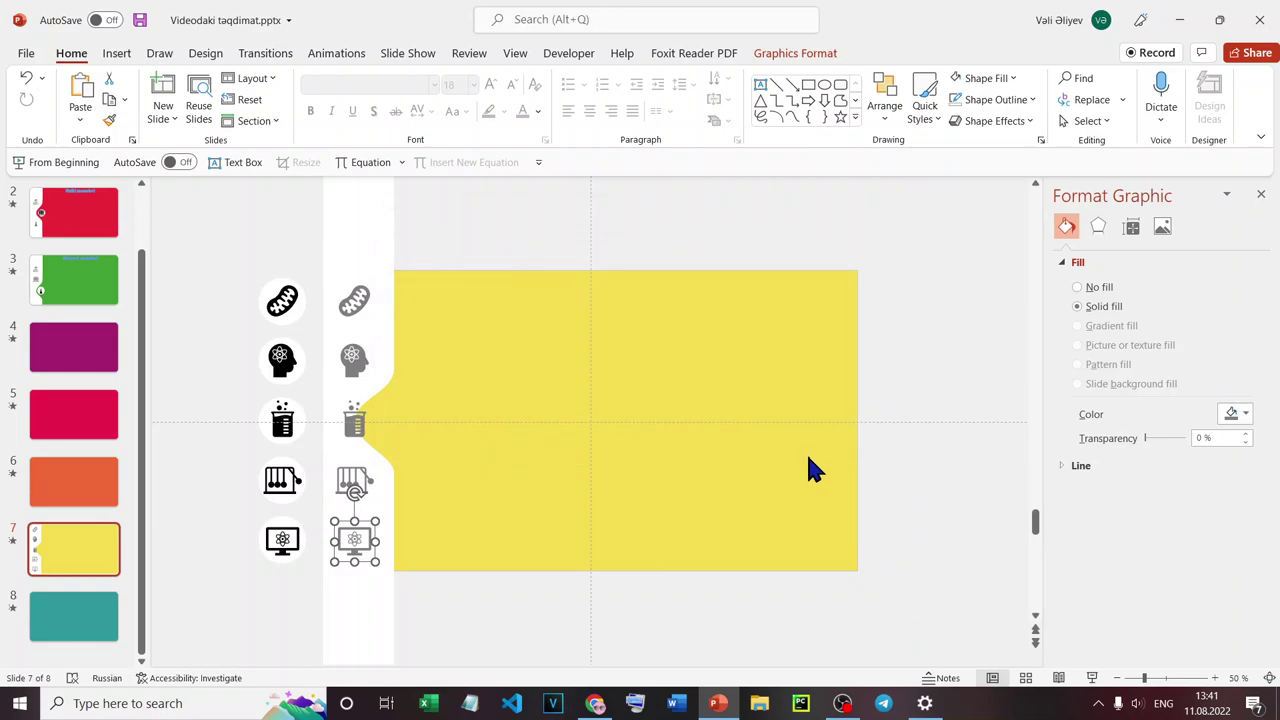
Marquee-select the whole icon column beside slide 7's white band.
click(258, 225)
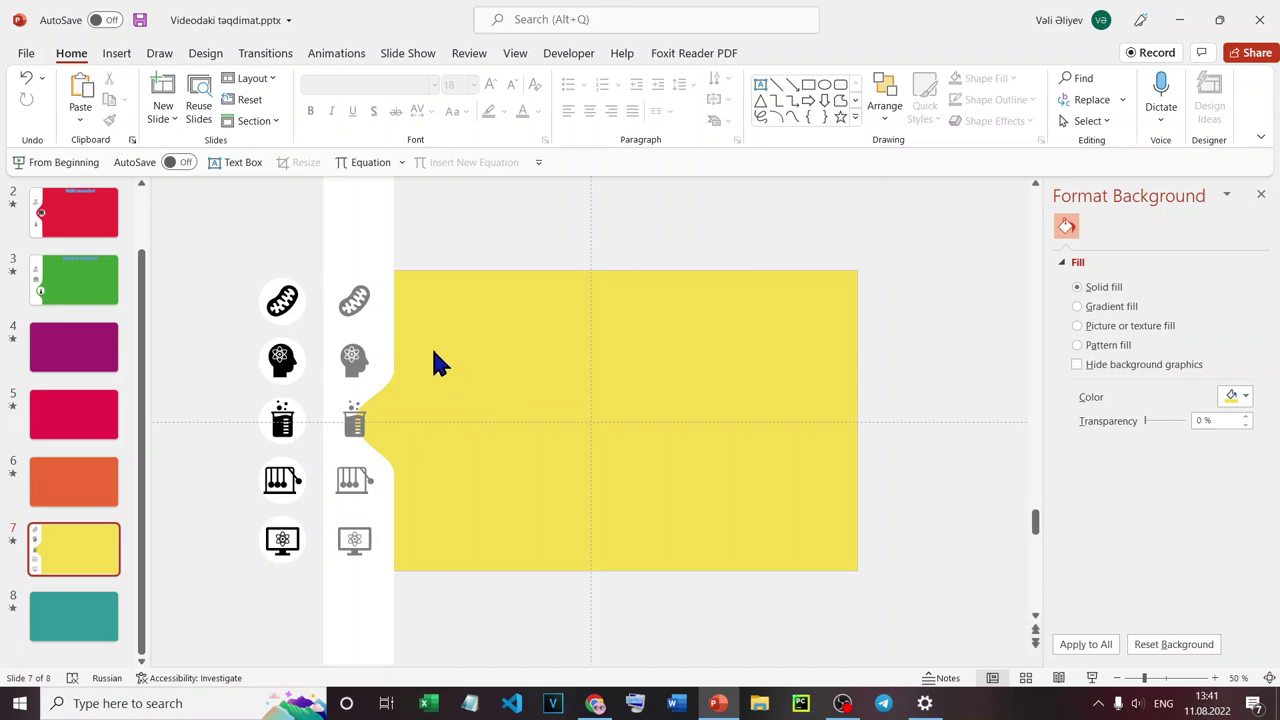
scroll(300, 405, down, 2)
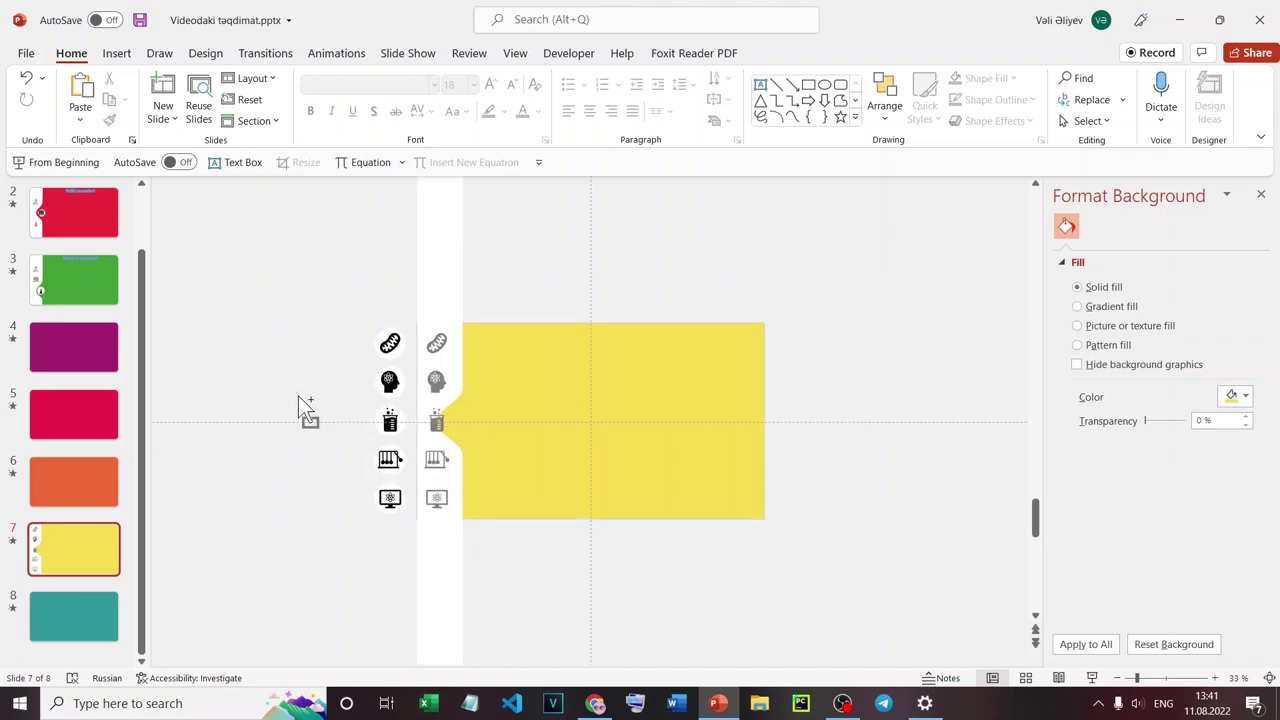
scroll(335, 330, down, 3)
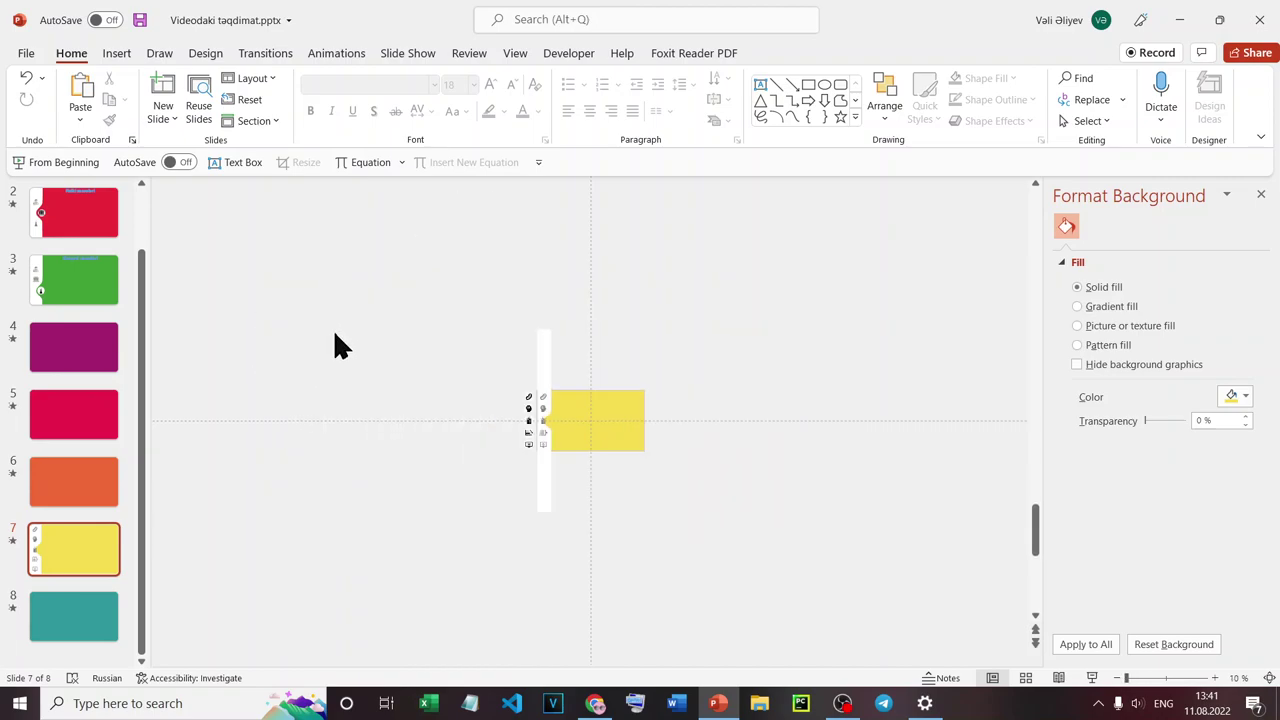
drag(435, 251, 620, 590)
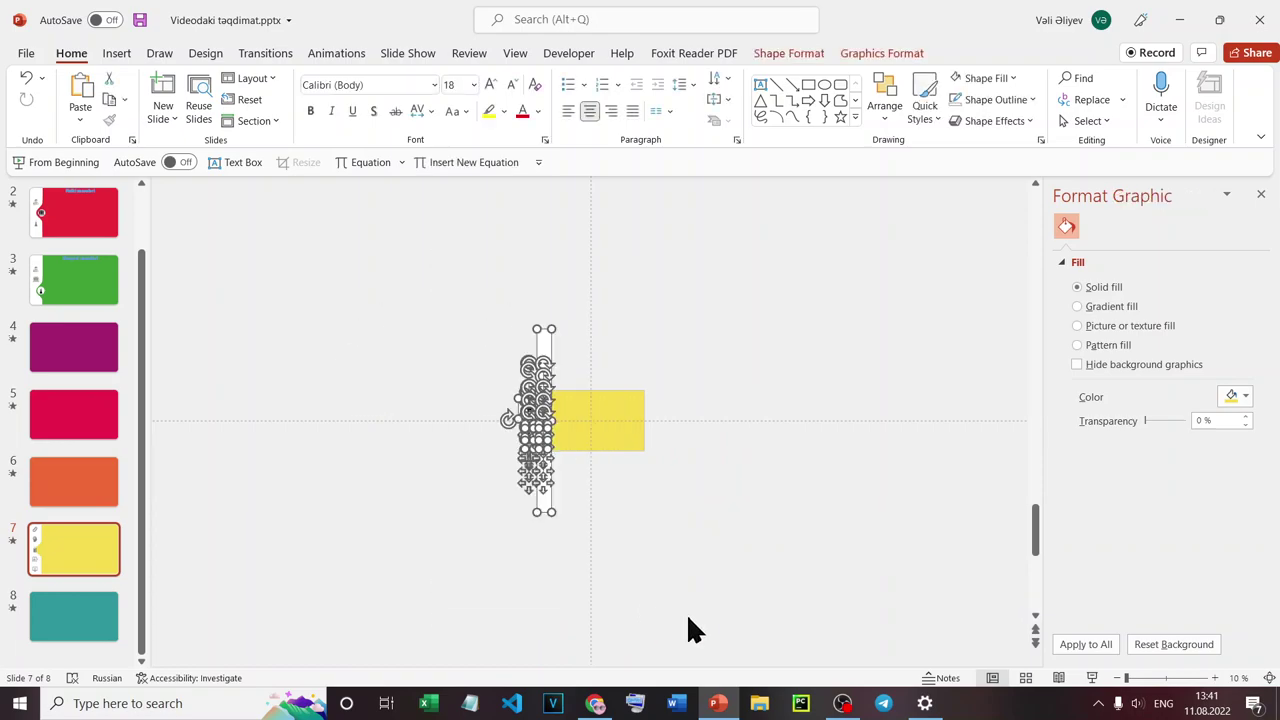
Paste the icon group onto slides 4, 5, 6 and 8.
click(80, 335)
key(ctrl+v)
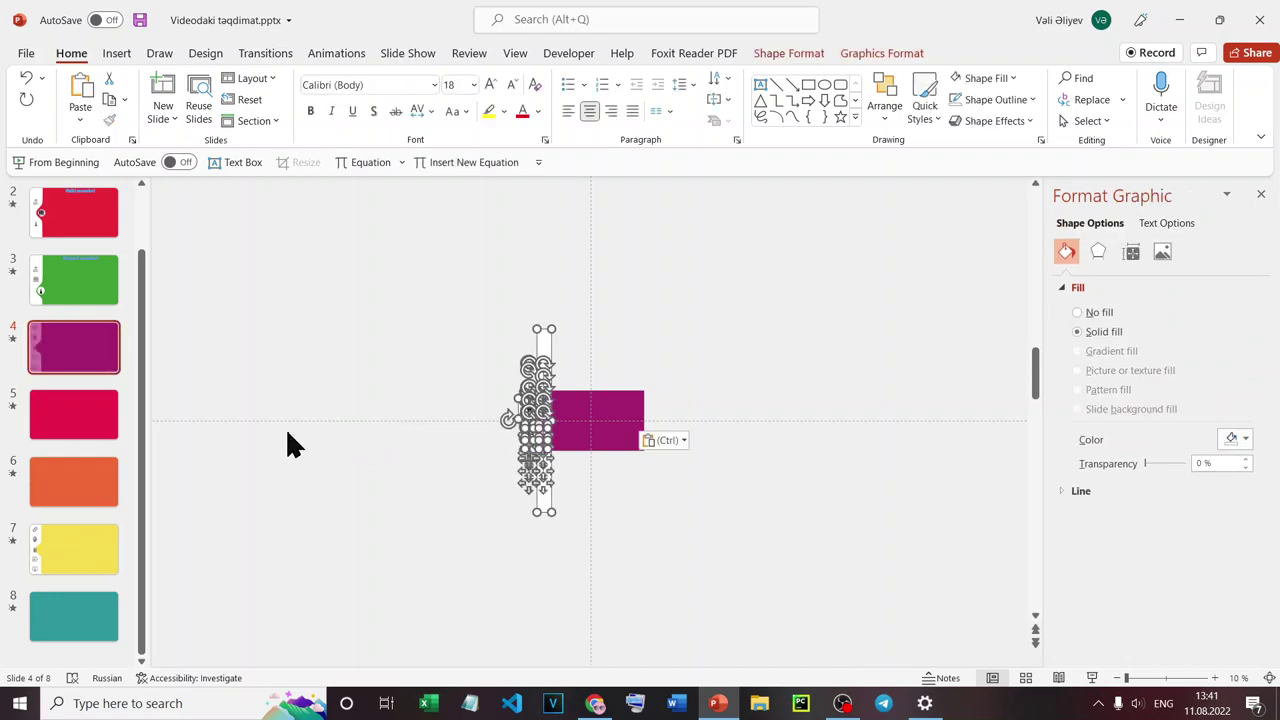
click(91, 399)
key(ctrl+v)
click(86, 484)
key(ctrl+v)
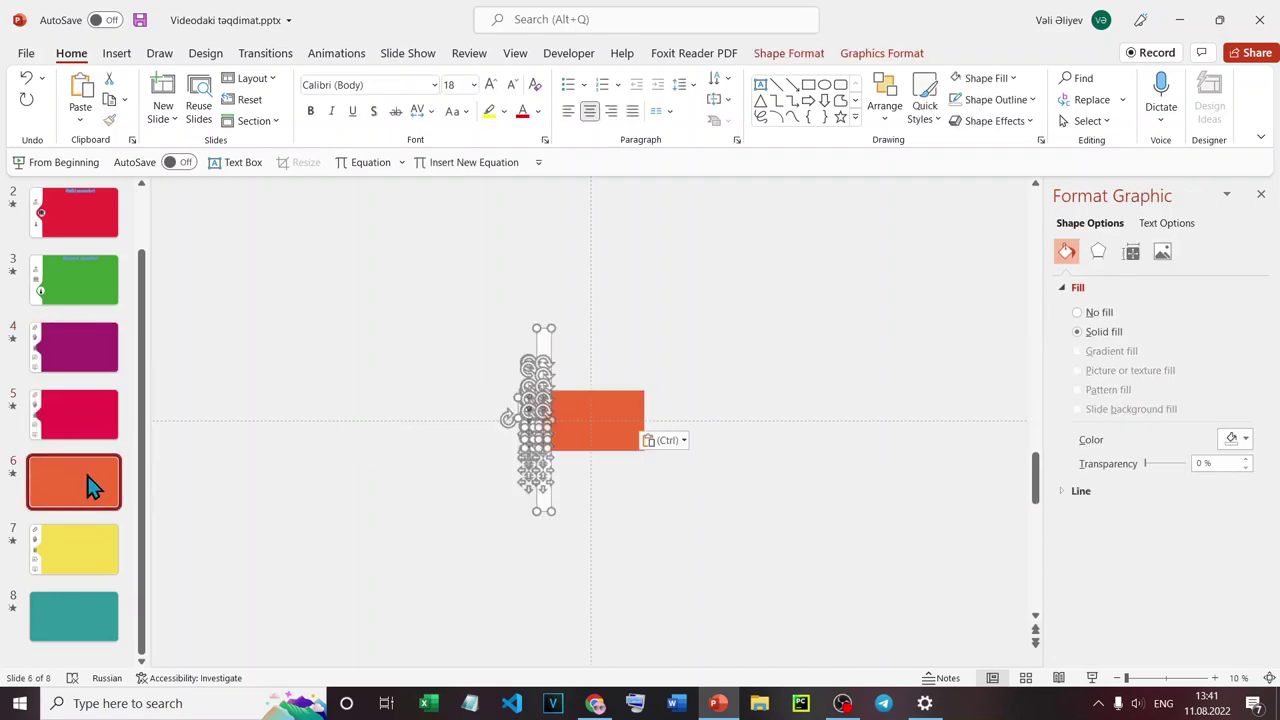
click(103, 617)
key(ctrl+v)
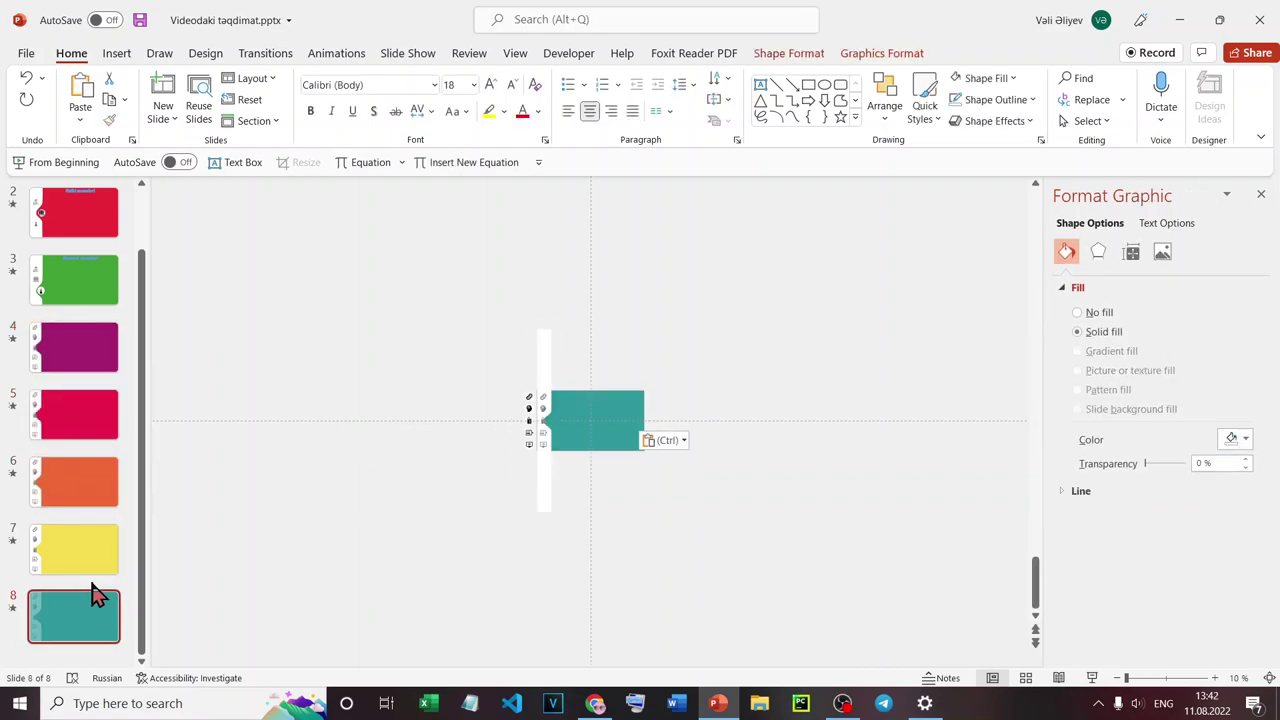
click(215, 590)
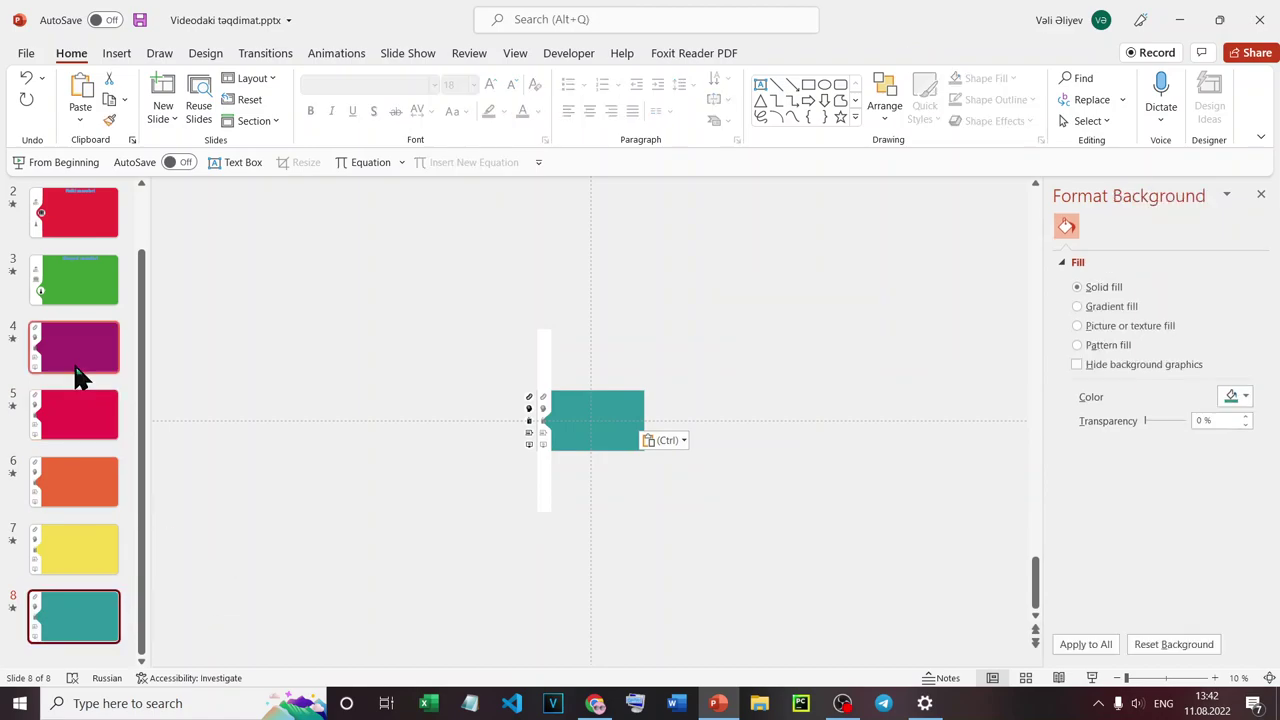
On slide 4, delete the grey duplicate mitochondrion icon.
click(48, 285)
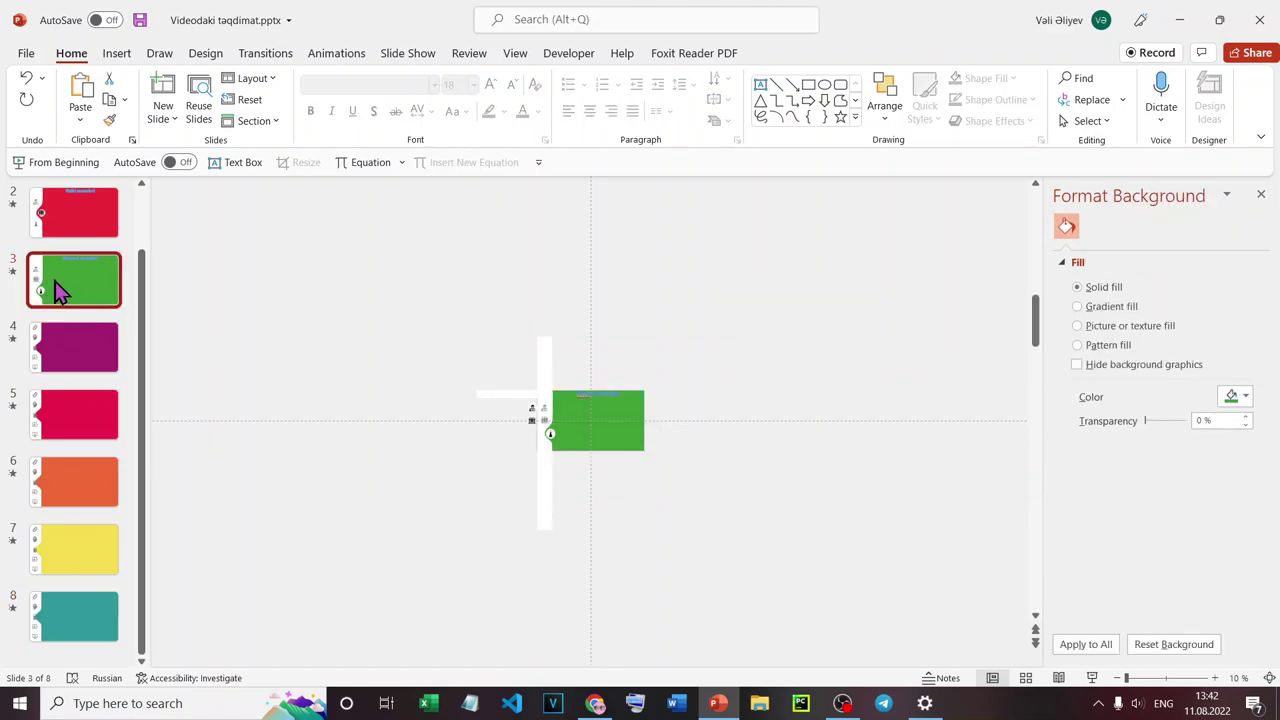
scroll(589, 391, up, 4)
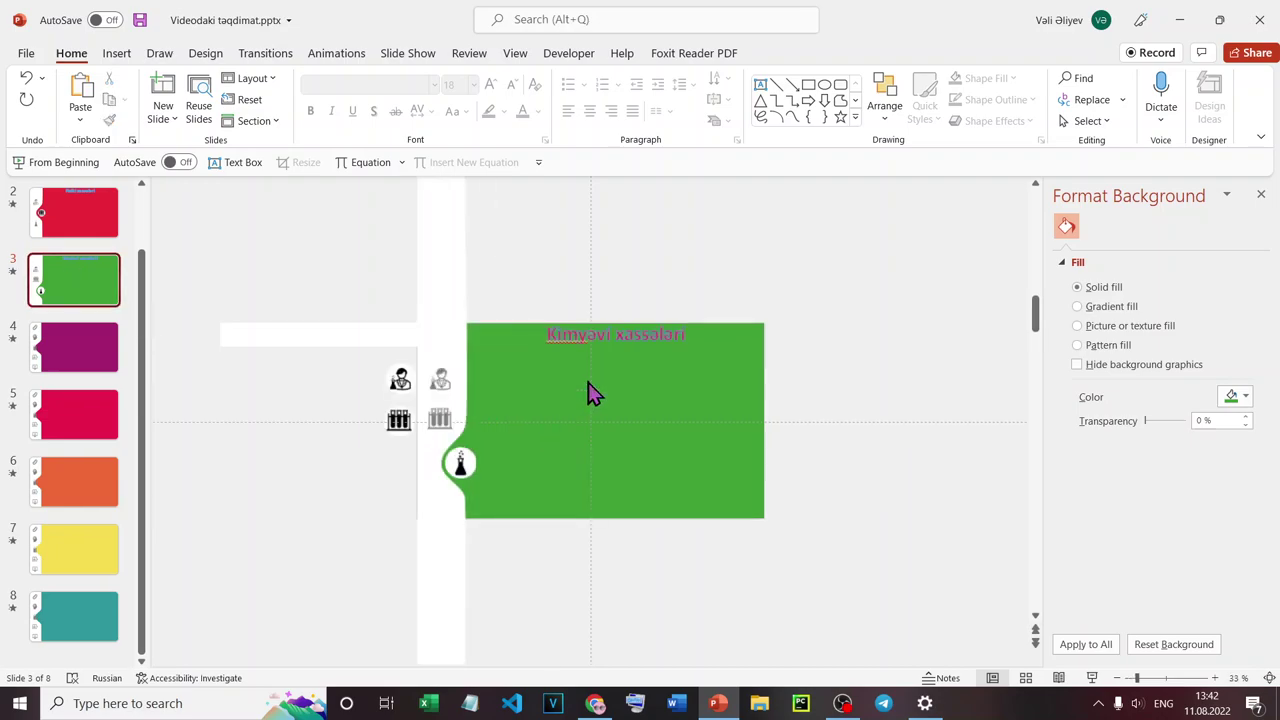
click(57, 365)
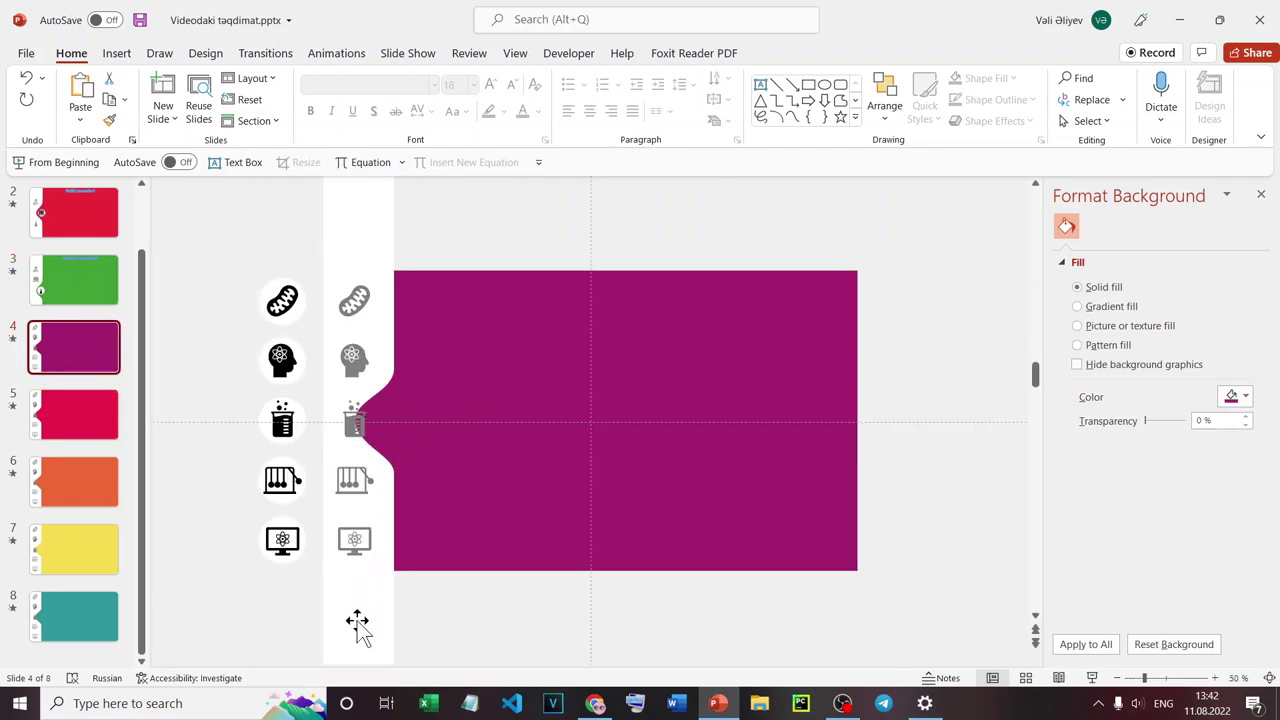
click(350, 306)
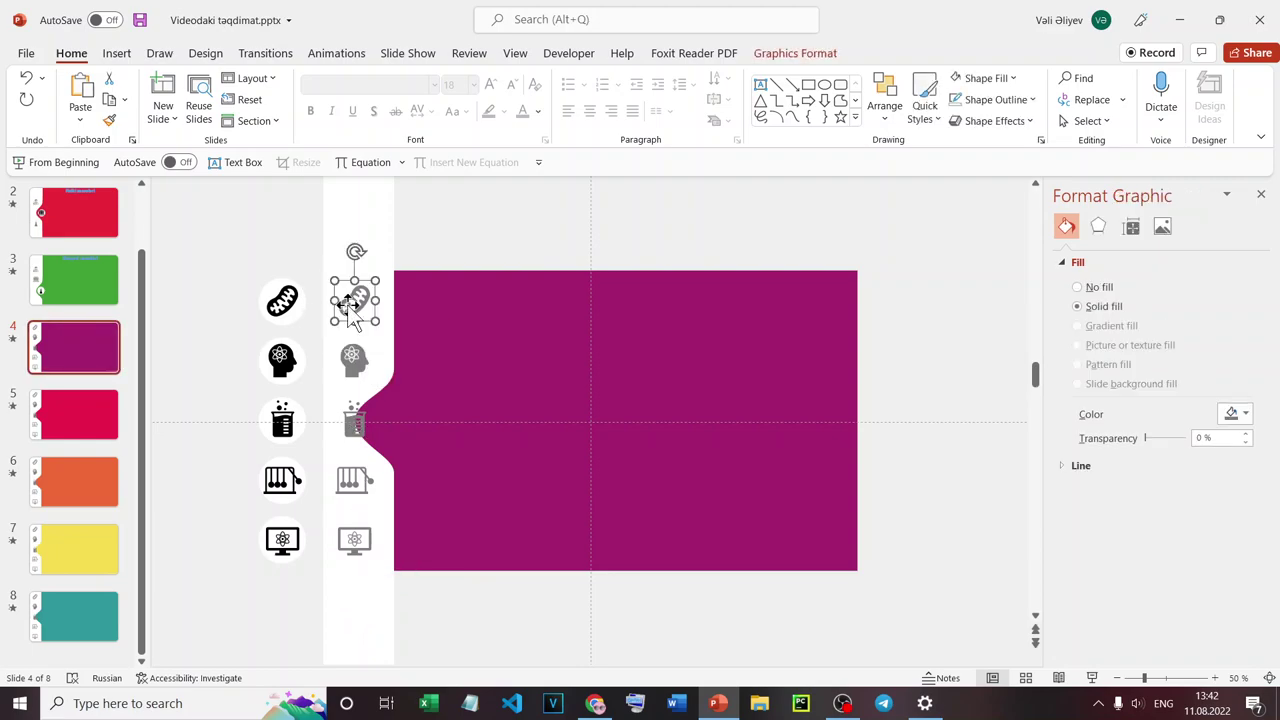
key(Delete)
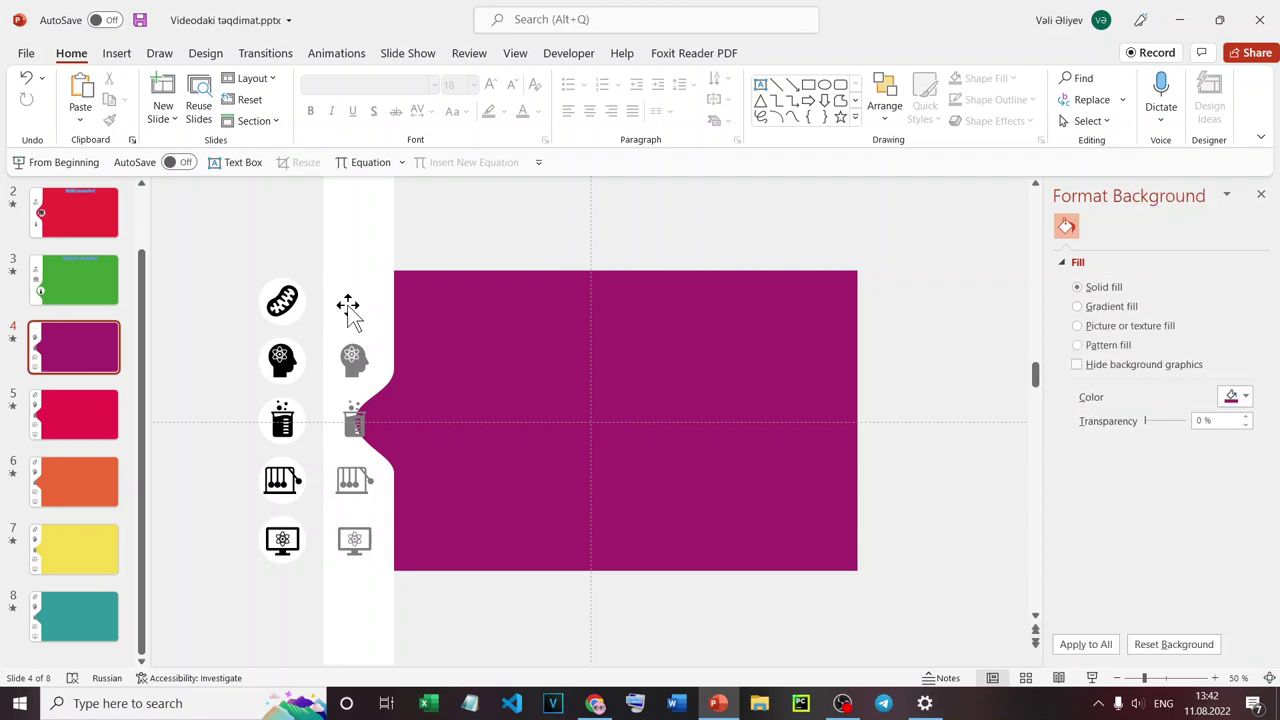
Nudge the black mitochondrion icon right toward the band's edge.
click(284, 302)
key(Right)
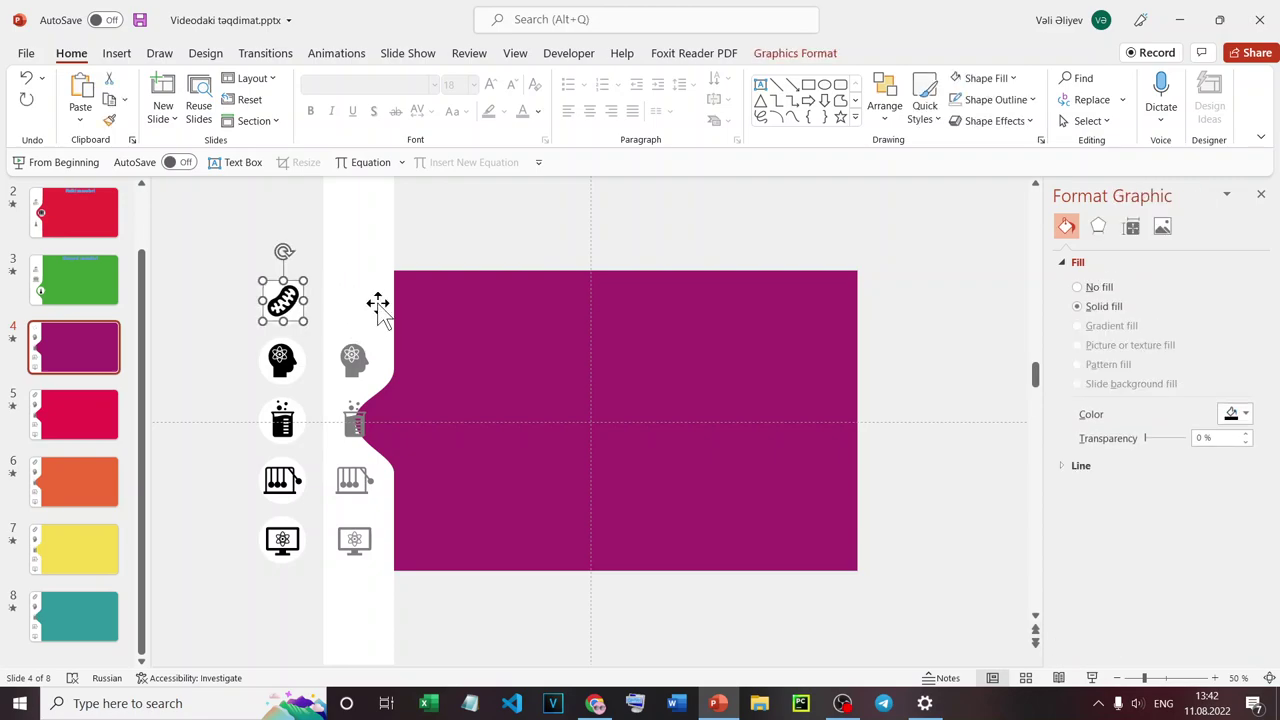
key(Right)
key(Right)
key(Right)
key(Right)
key(Right)
key(Right)
key(Right)
key(Right)
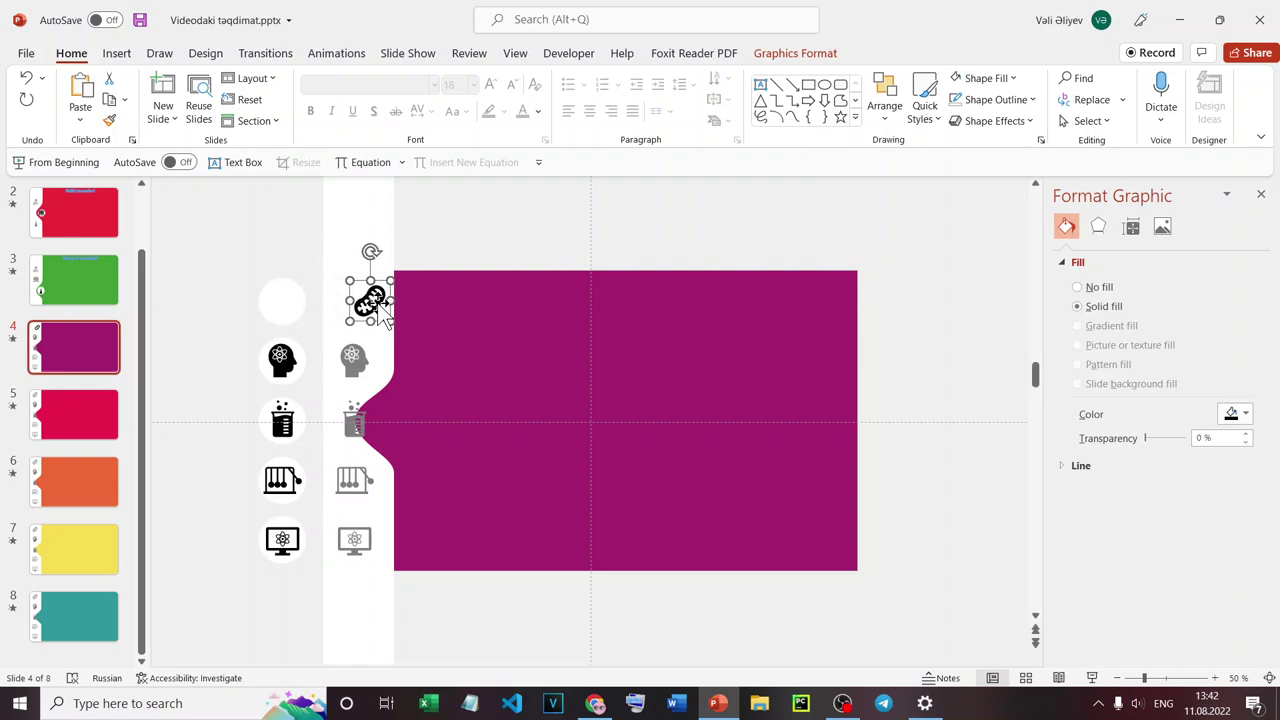
key(Right)
key(Right)
key(Right)
key(Right)
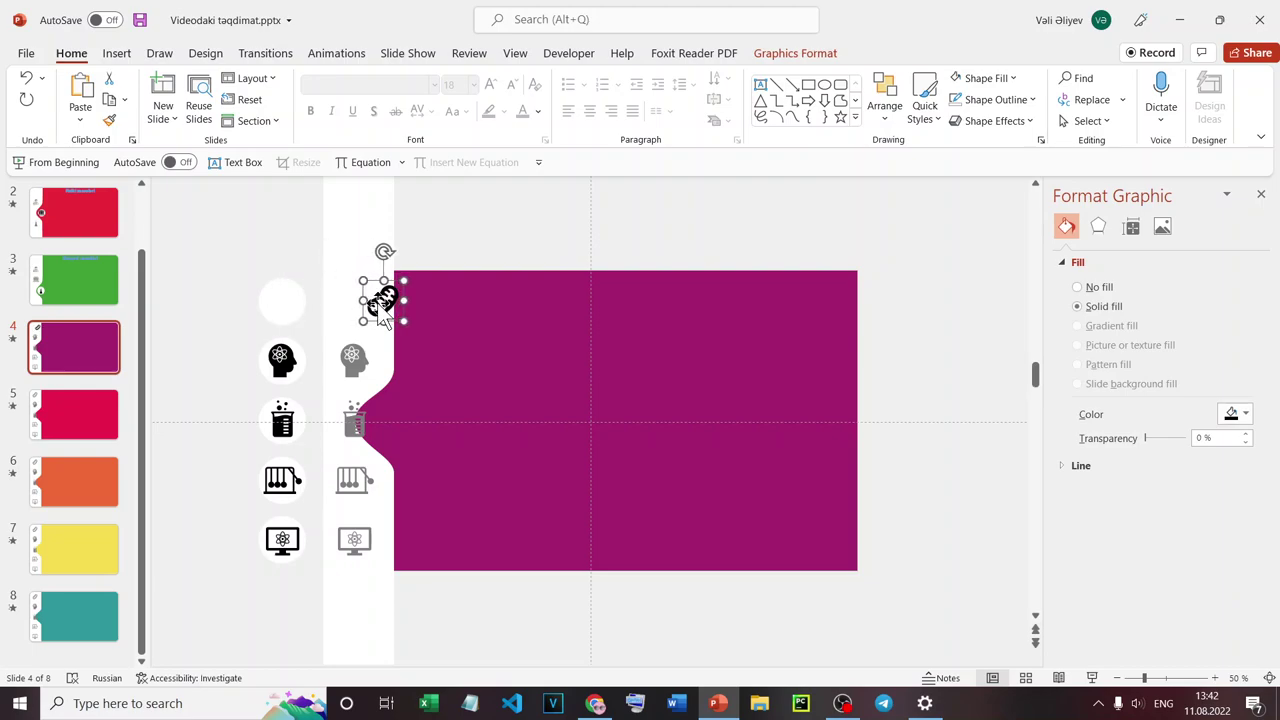
key(Right)
key(Right)
key(Right)
key(Right)
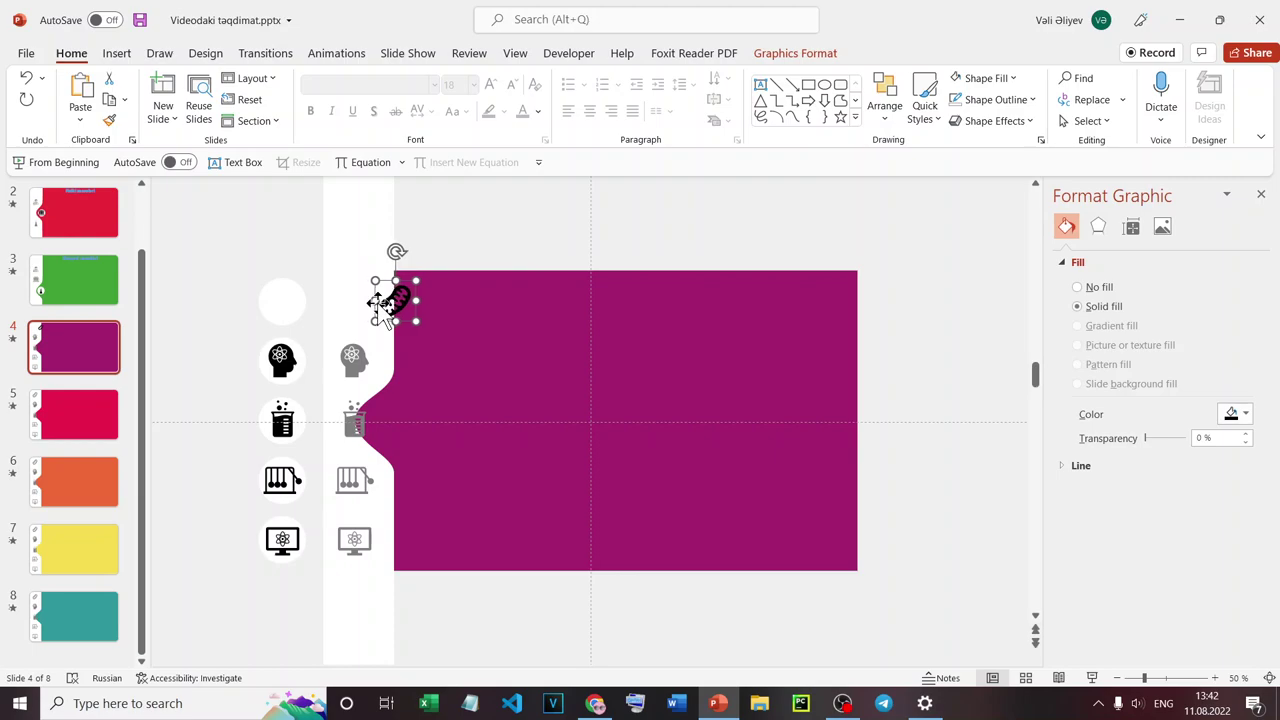
key(Right)
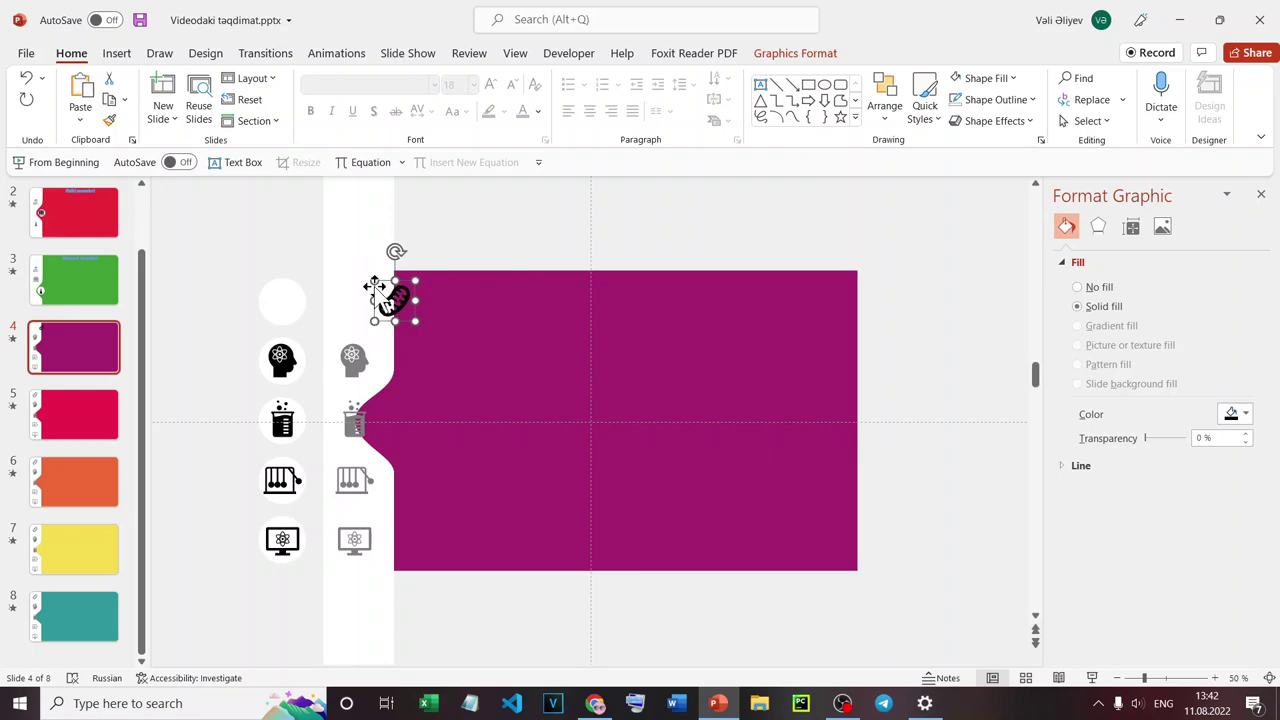
Try shifting the white band's notch up and down, then undo those moves.
click(349, 194)
key(Down)
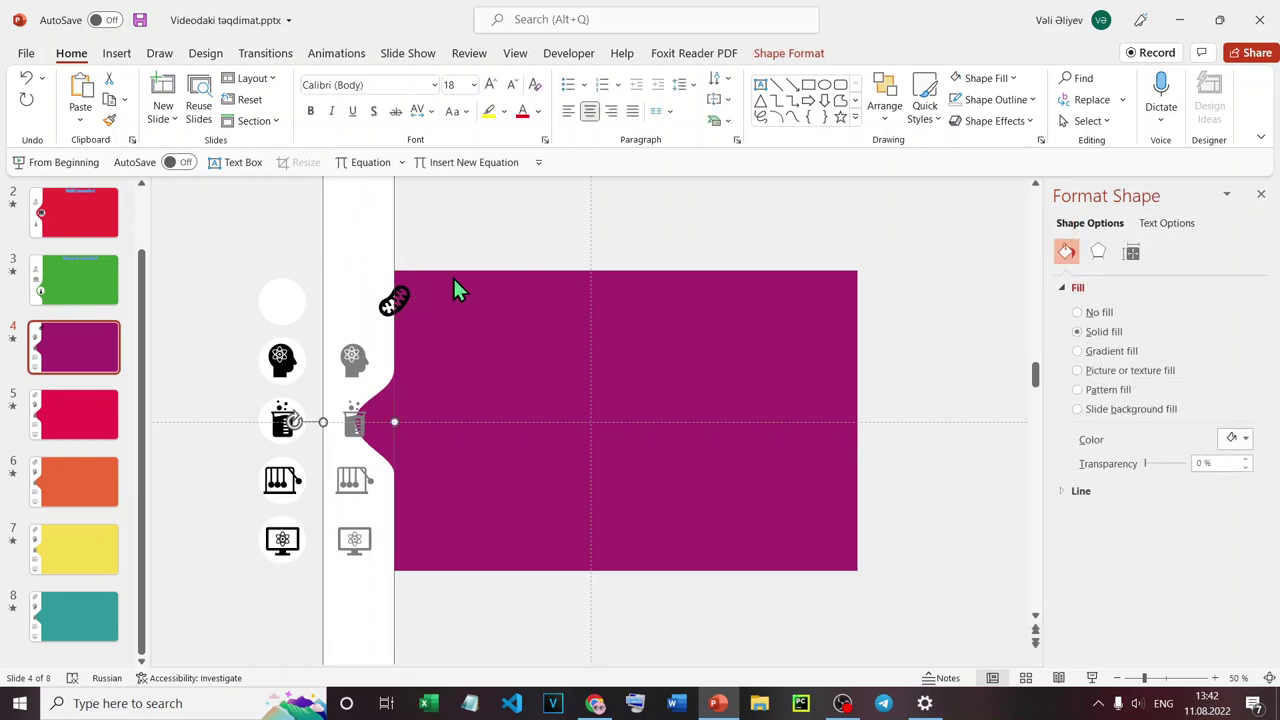
key(Down)
key(Down)
key(Down)
key(Down)
key(Up)
key(Up)
key(Up)
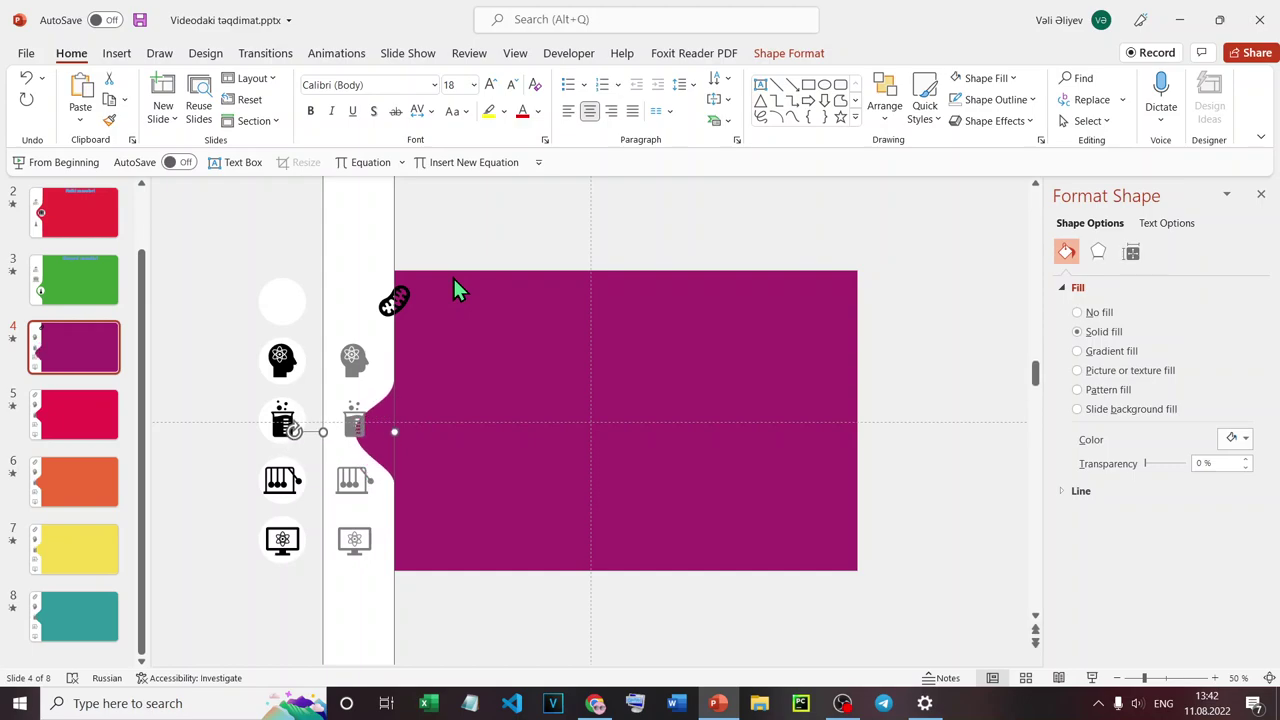
key(Up)
key(Up)
key(Up)
key(Up)
key(Up)
key(Up)
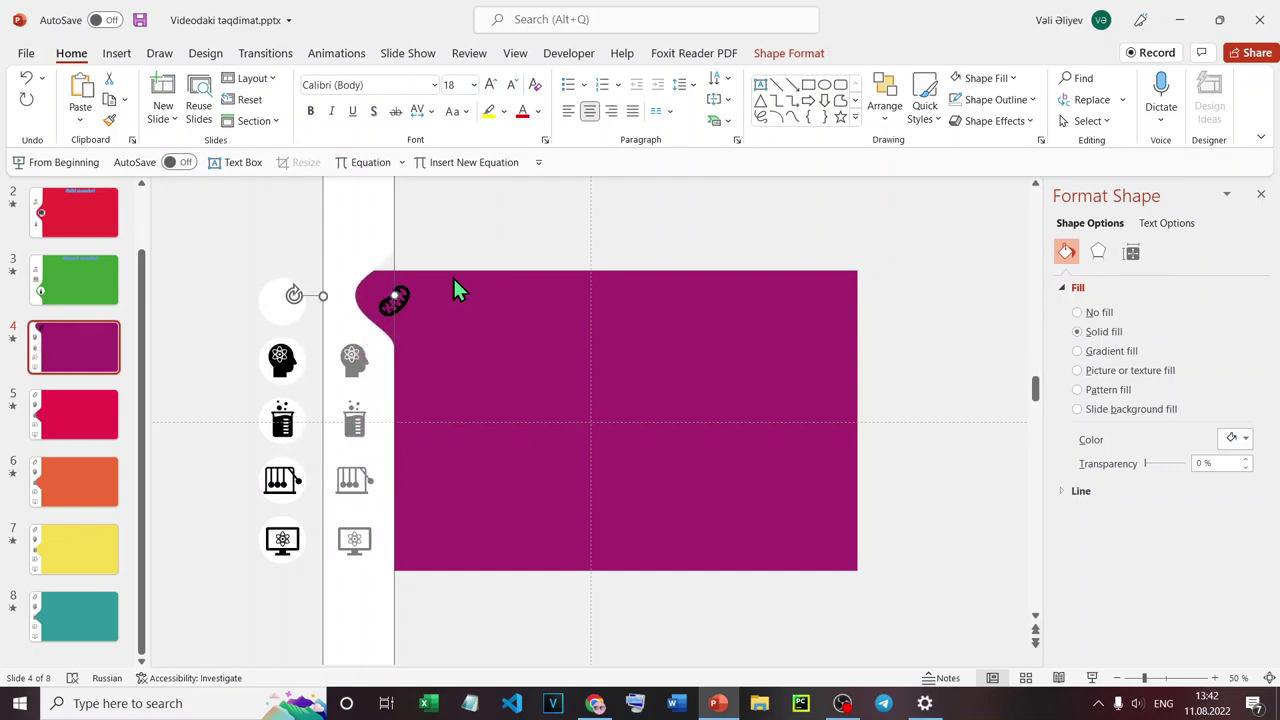
key(Up)
key(ctrl+z)
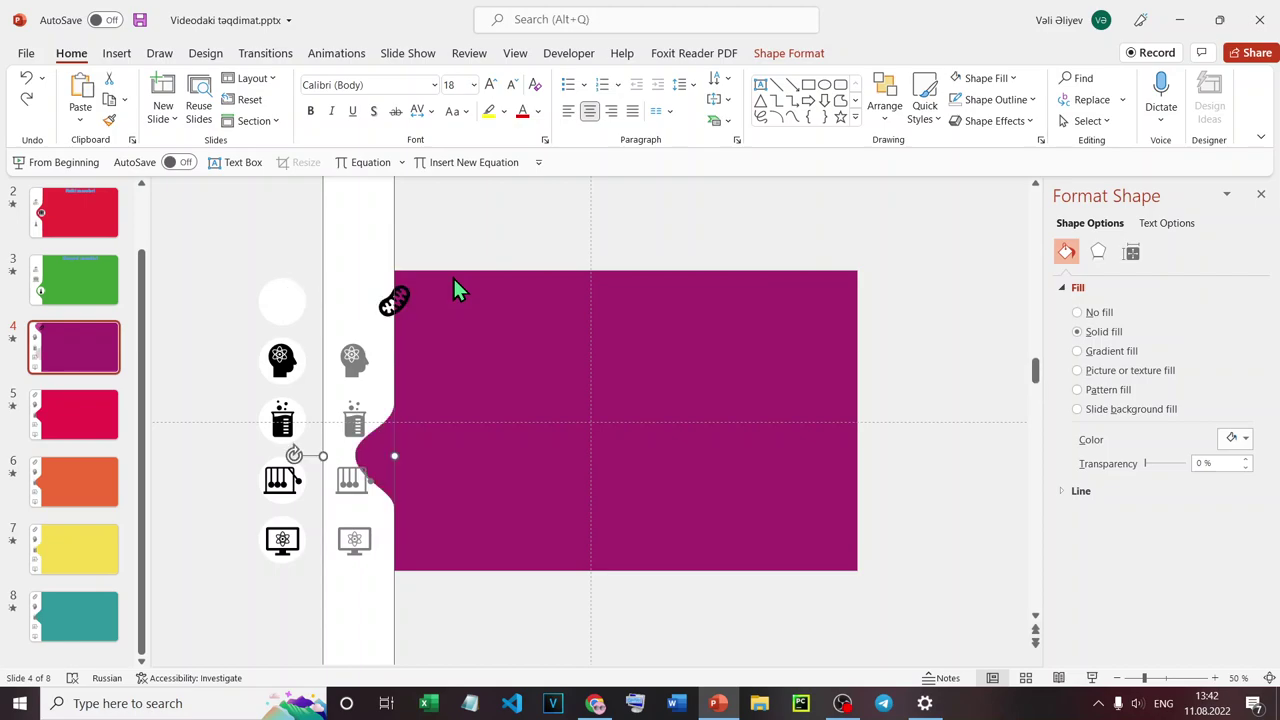
key(ctrl+z)
key(ctrl+z)
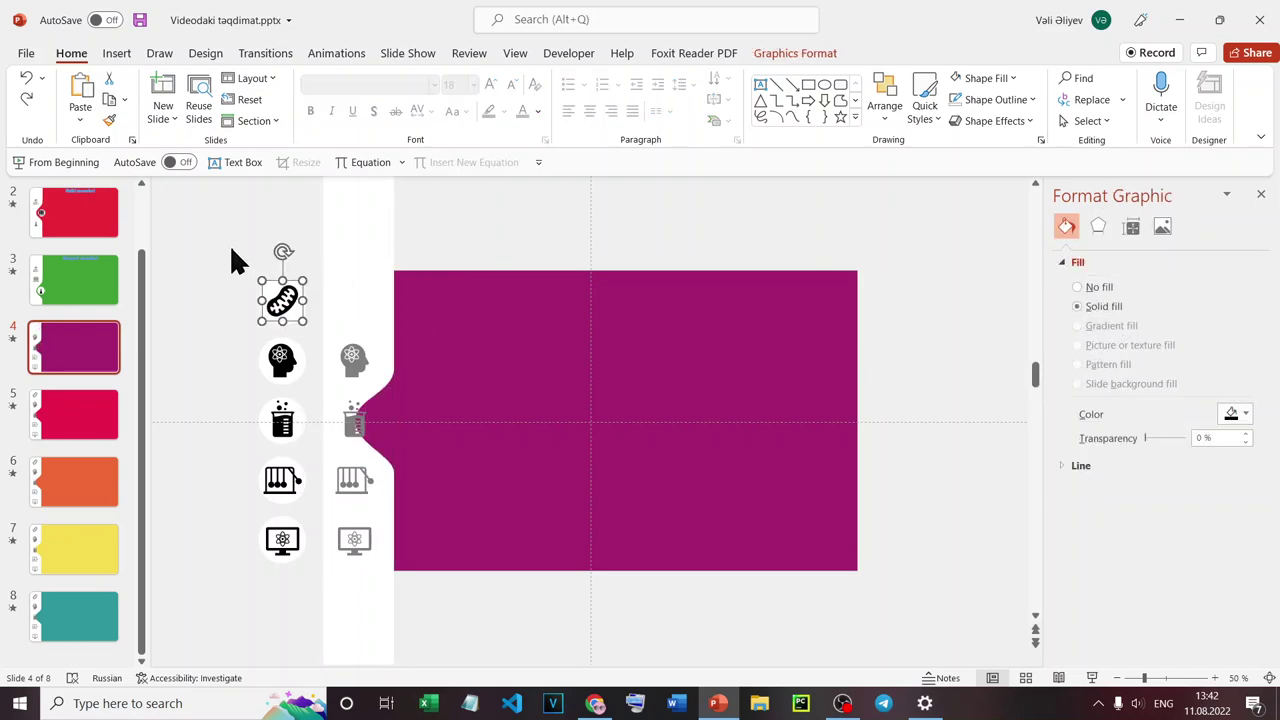
Select the mitochondrion icon on its own and nudge it right into the notch.
drag(217, 244, 336, 597)
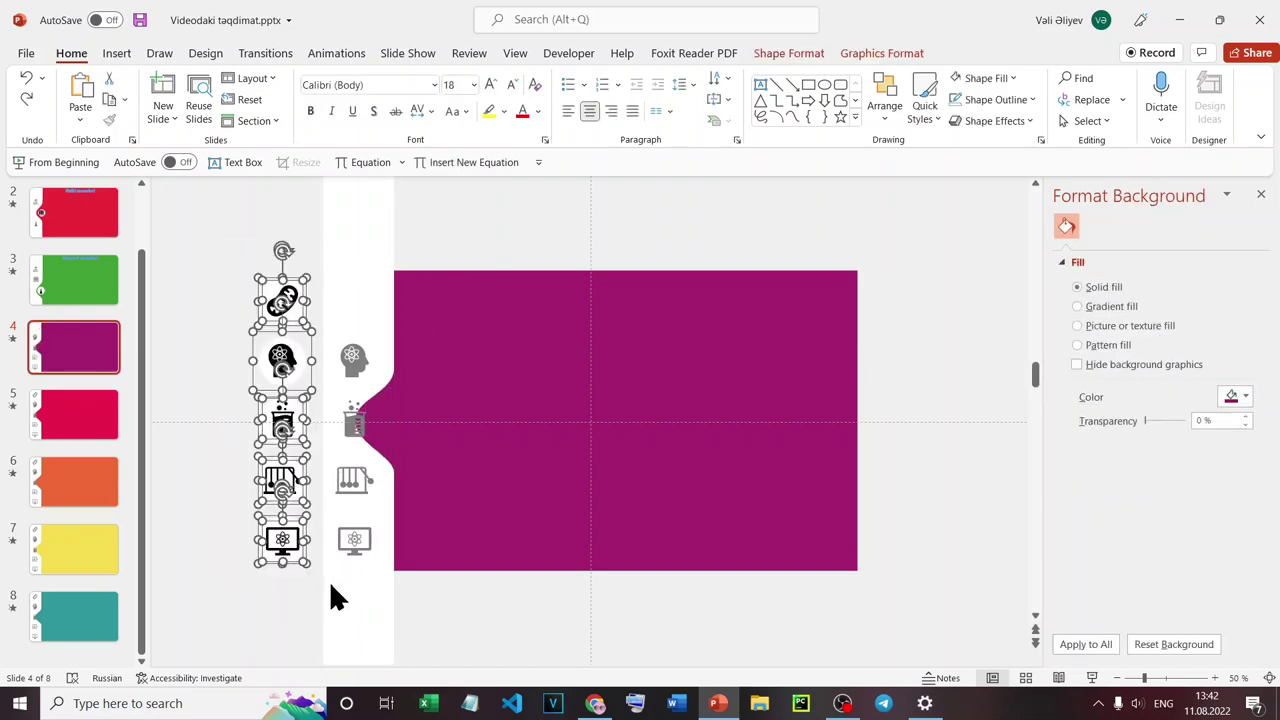
click(237, 242)
drag(220, 222, 322, 331)
right_click(283, 298)
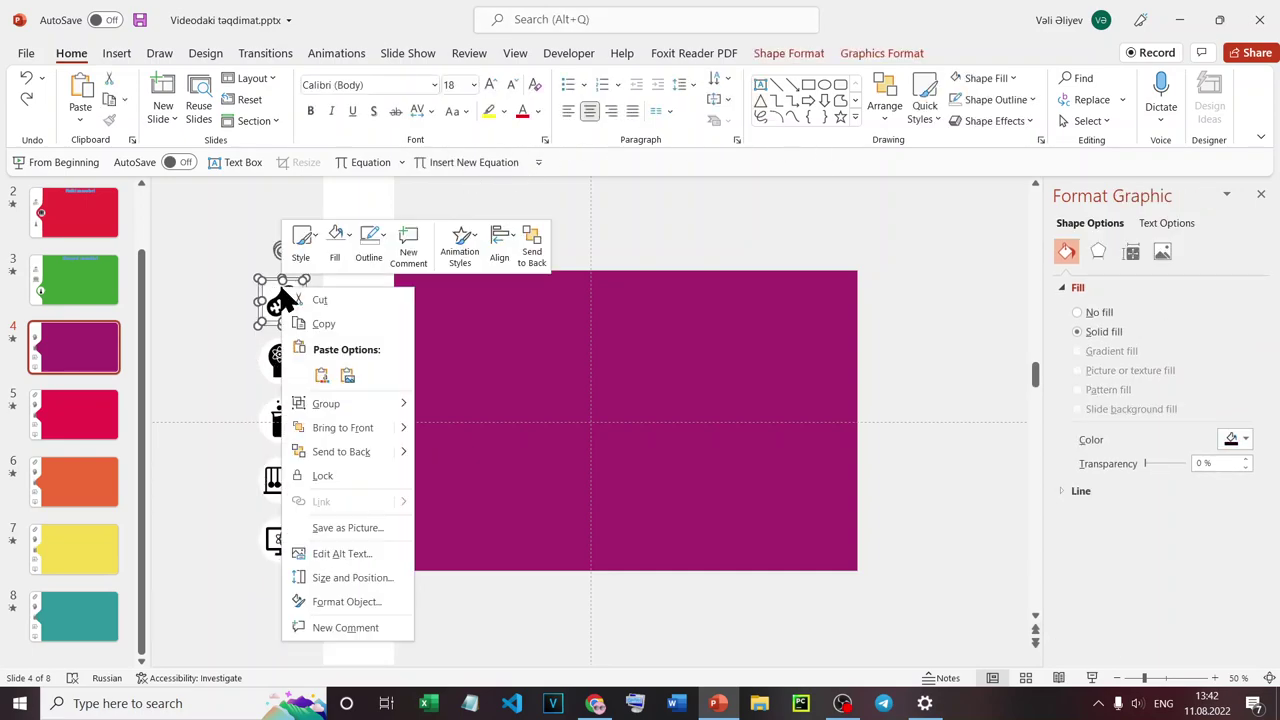
mouse_move(354, 407)
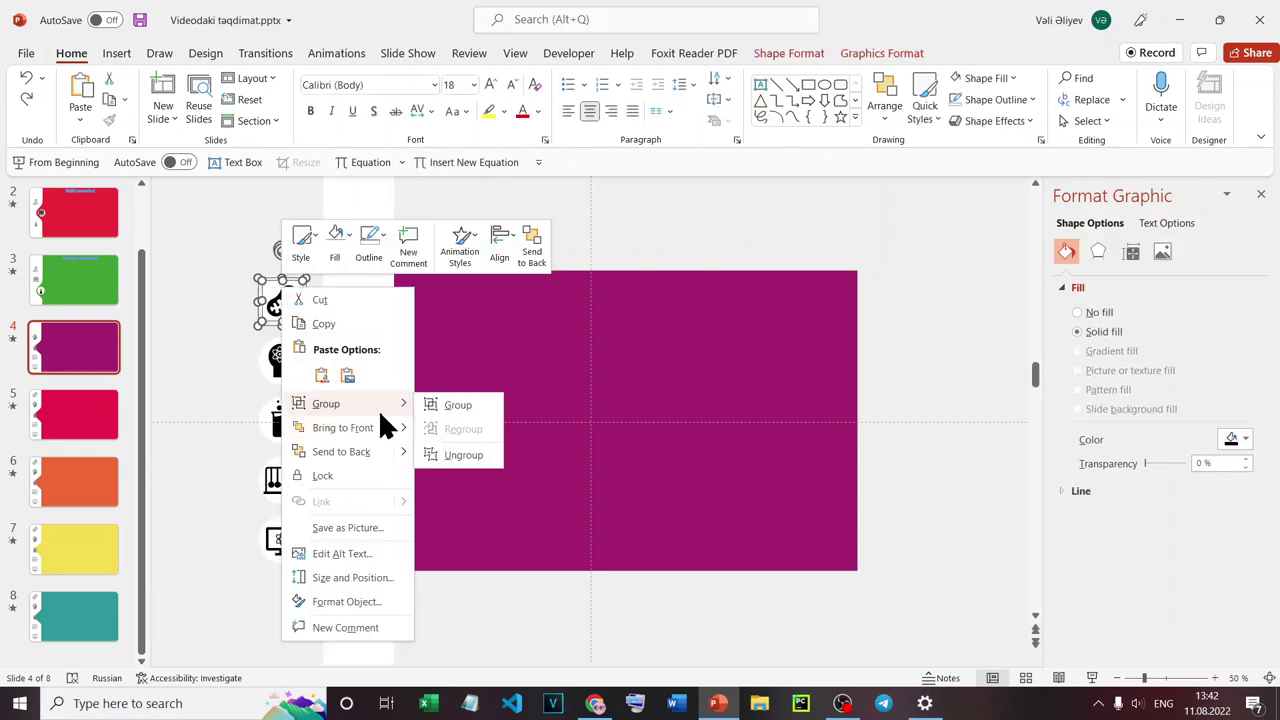
click(455, 406)
click(226, 334)
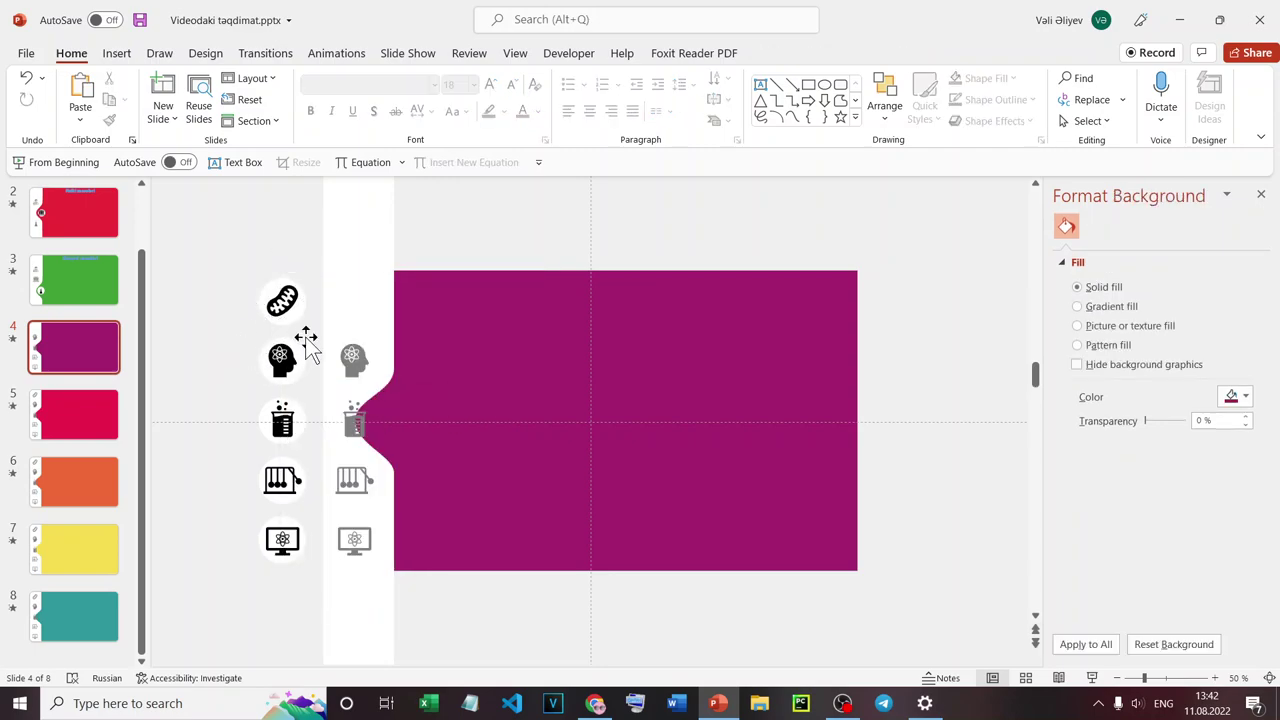
click(287, 302)
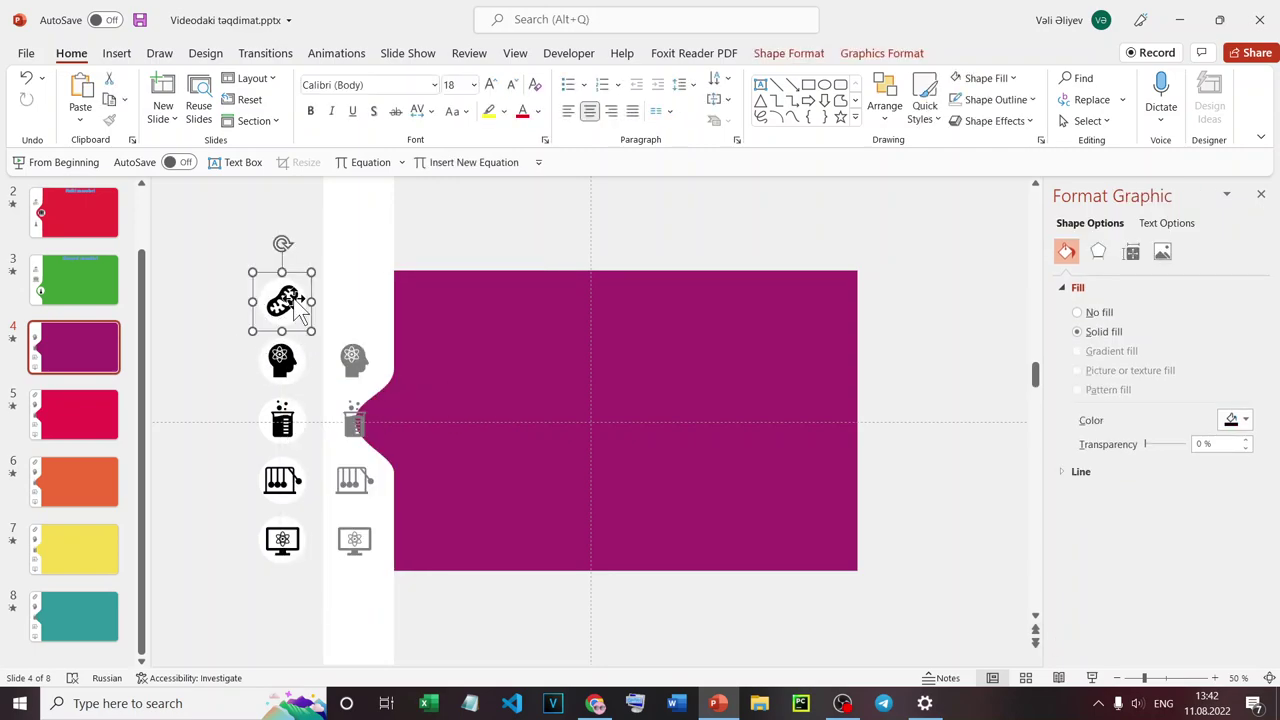
key(Right)
key(Right)
key(Right)
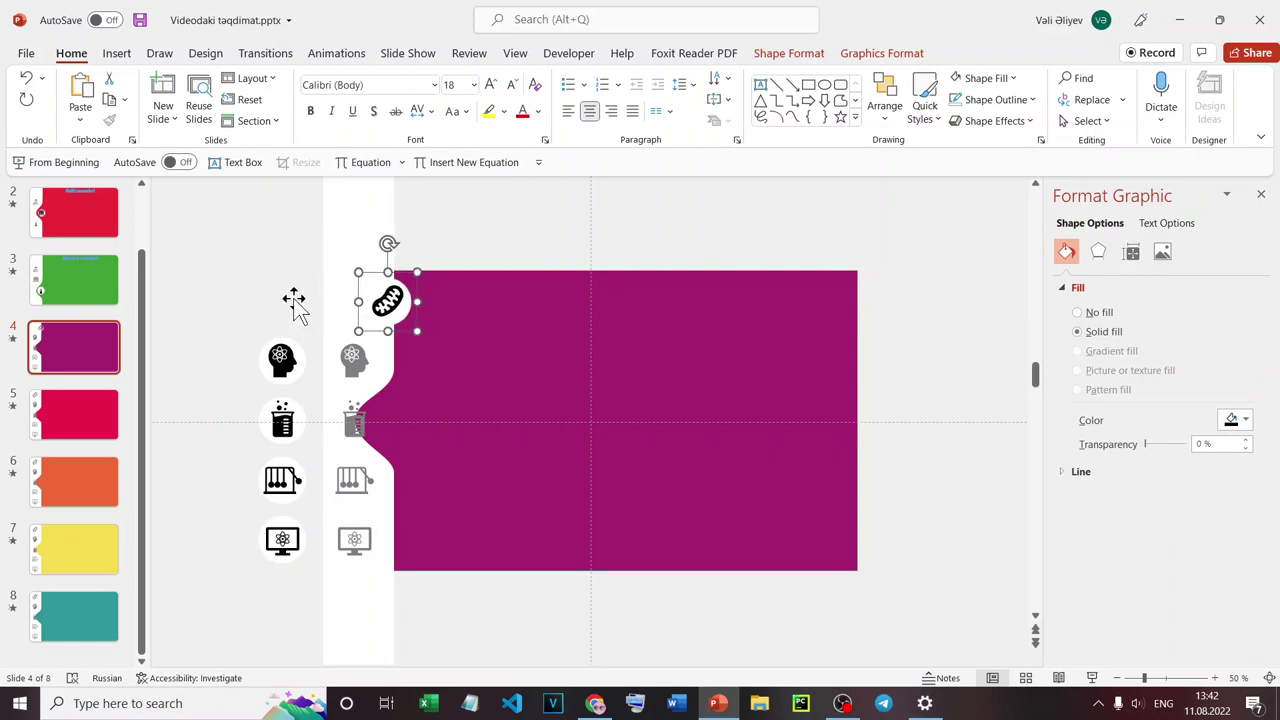
key(Right)
key(Right)
key(Right)
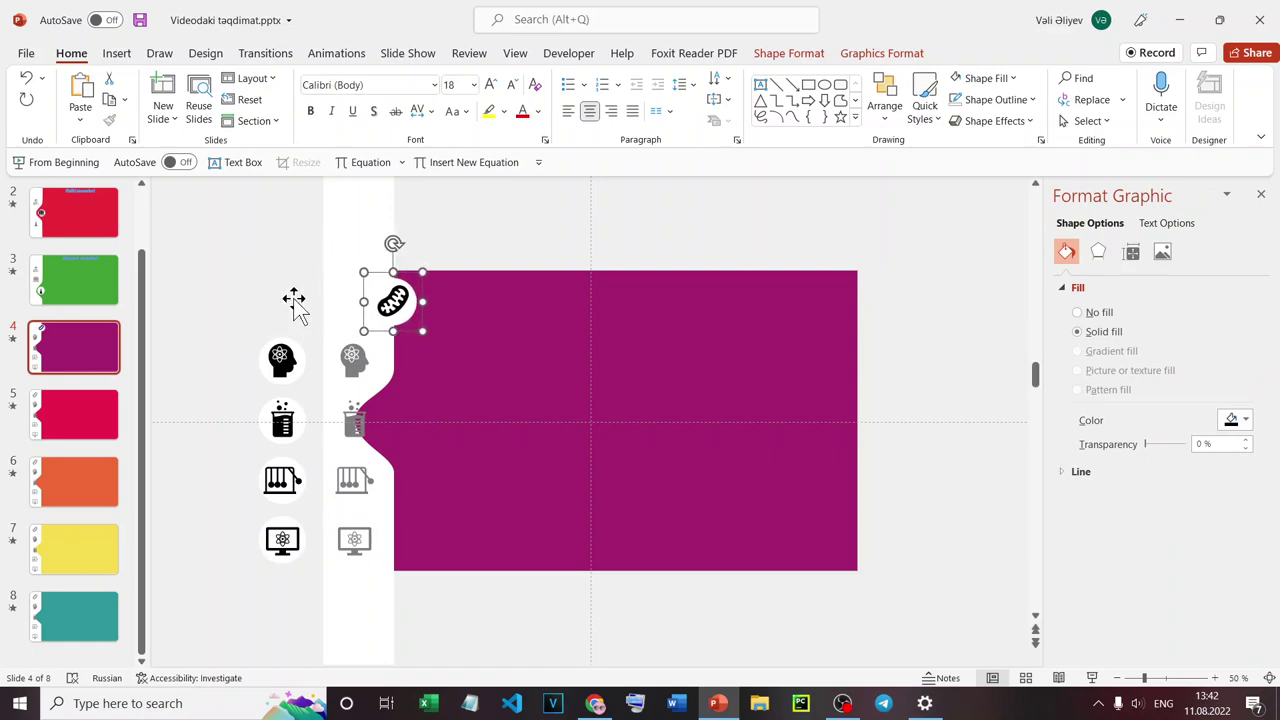
key(Right)
key(Right)
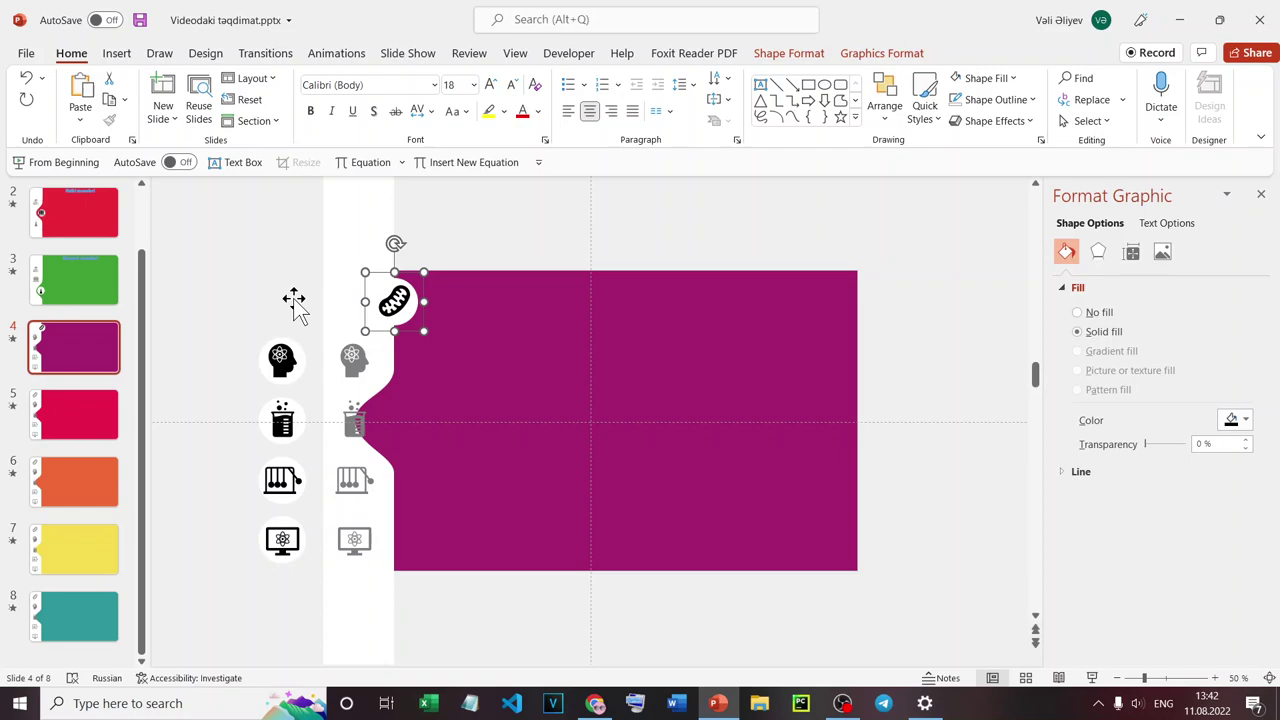
Raise the white band so its notch lines up with the top mitochondrion icon.
click(366, 636)
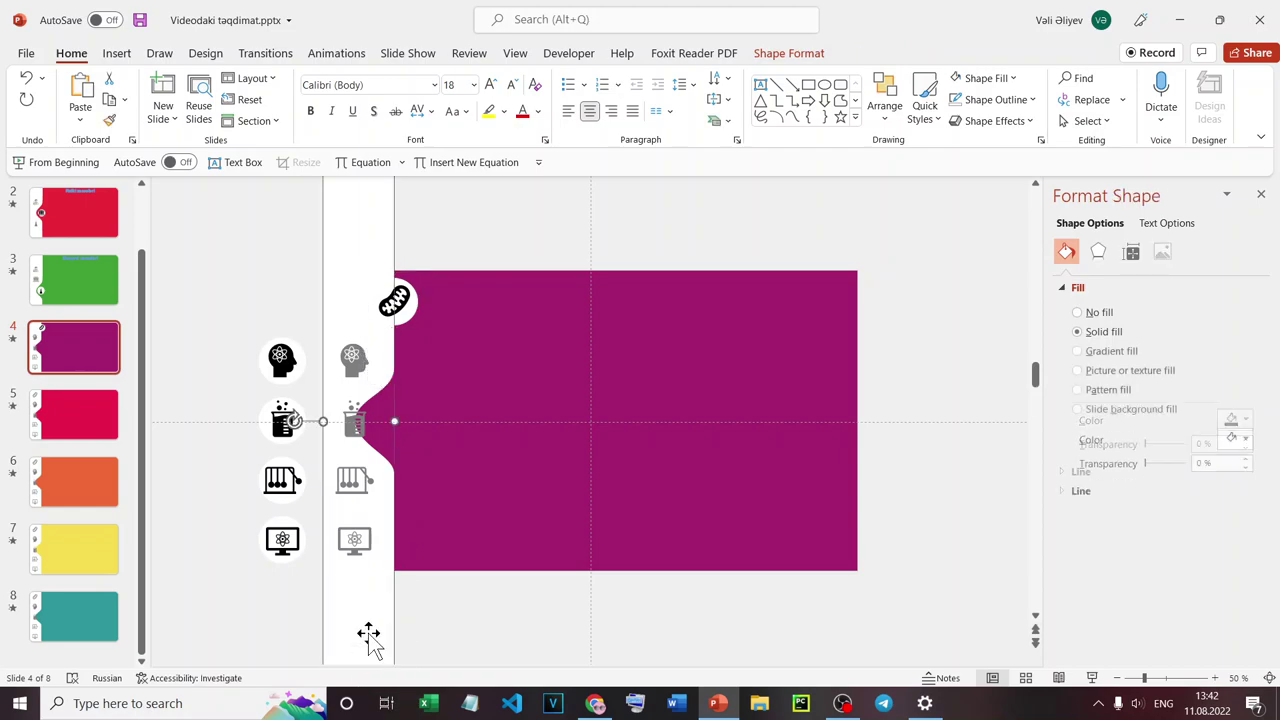
key(Up)
key(Up)
key(Up)
key(Up)
key(Up)
key(Up)
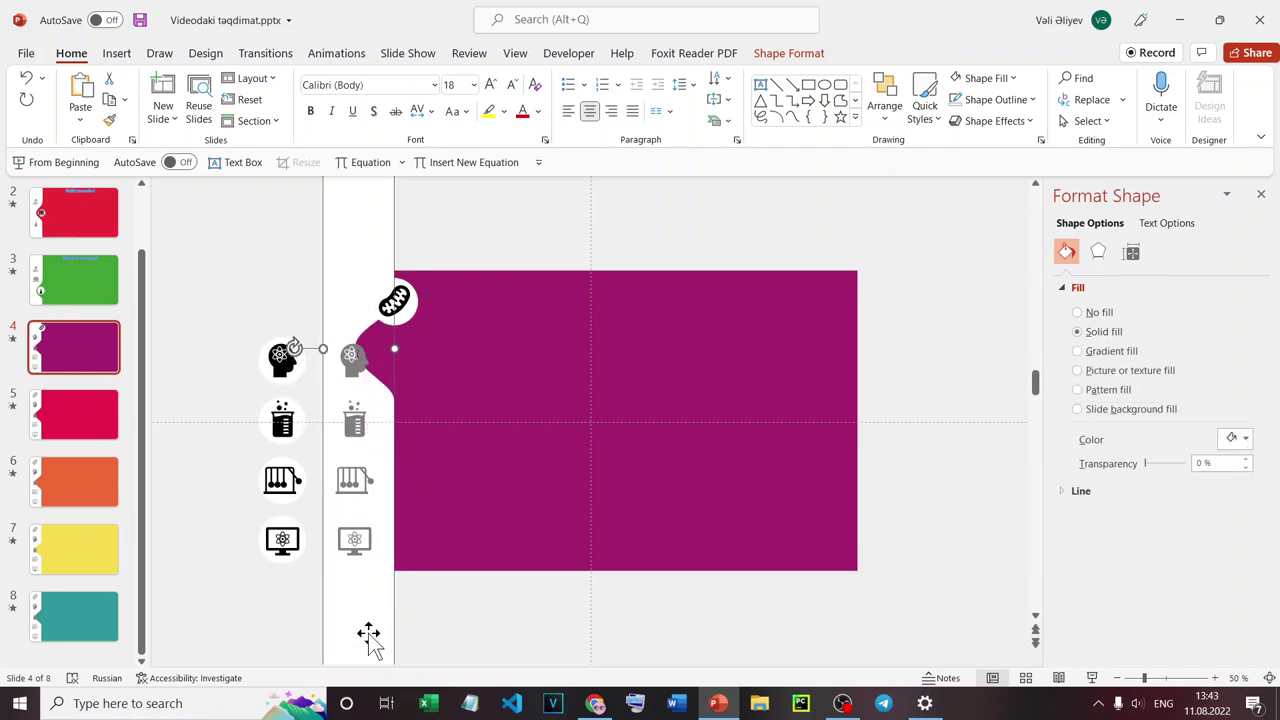
key(Up)
key(Up)
key(Up)
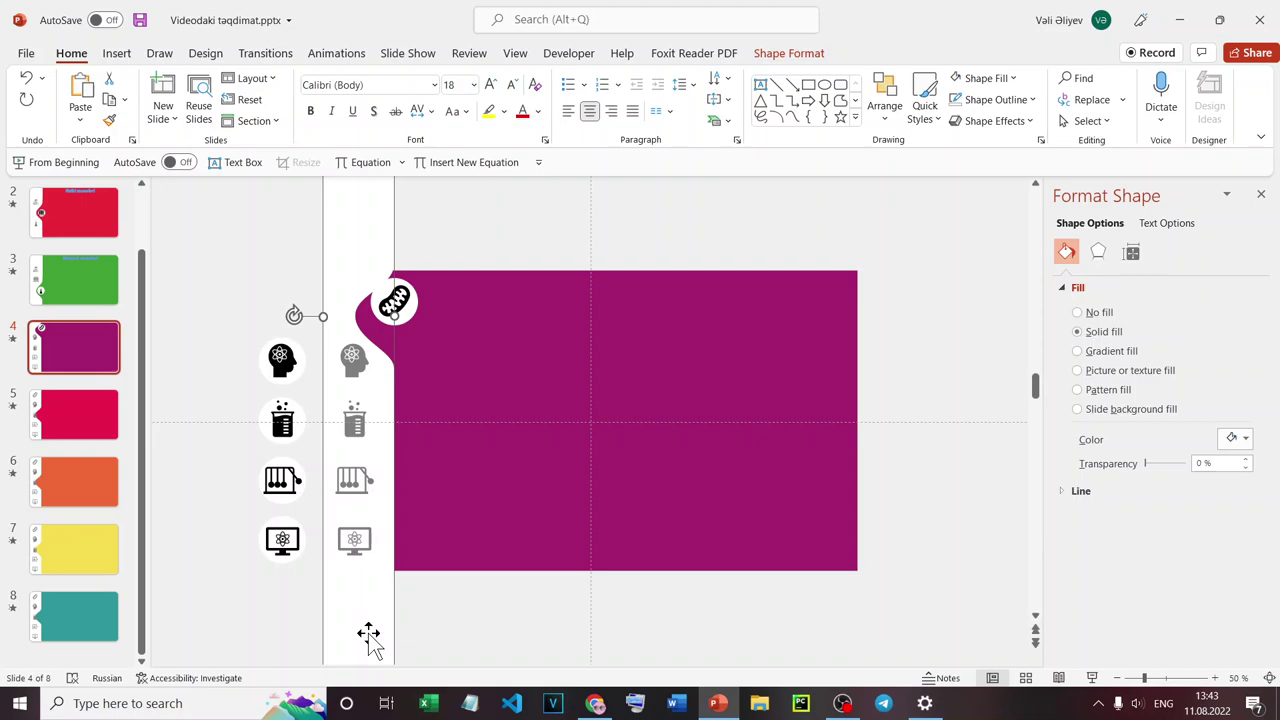
key(Up)
key(Up)
key(Up)
key(Up)
key(Up)
key(Up)
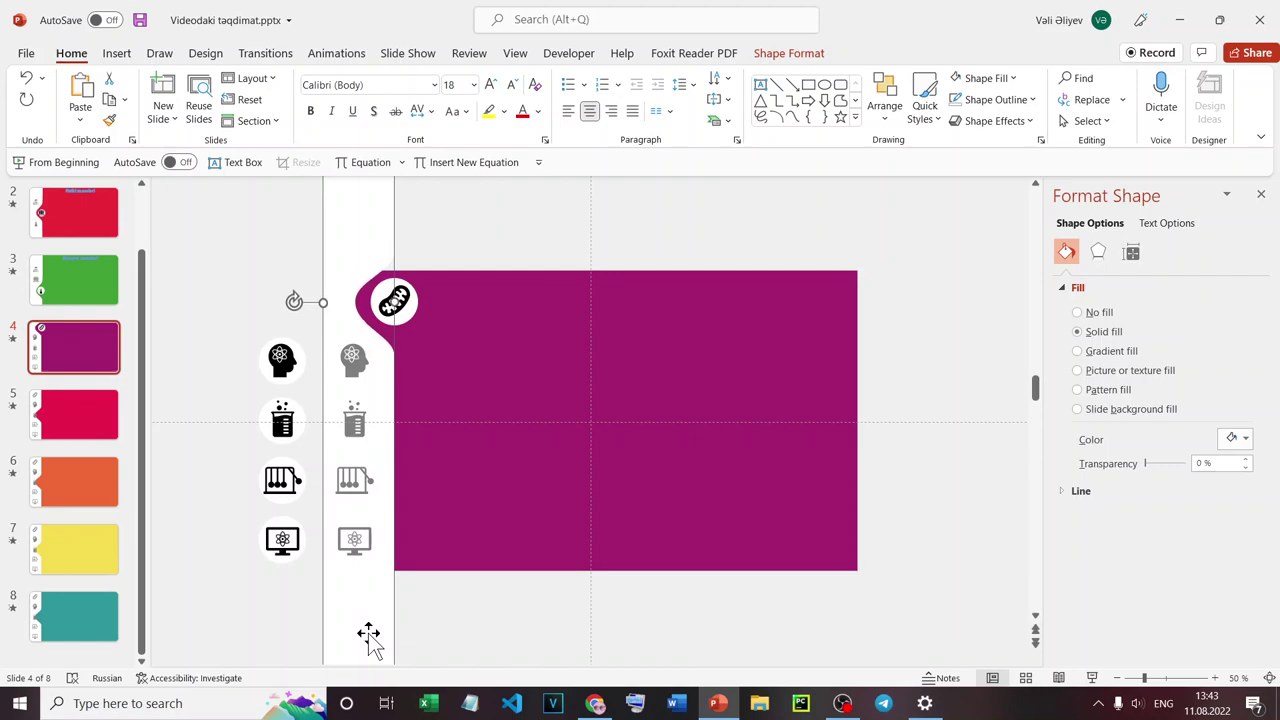
click(277, 282)
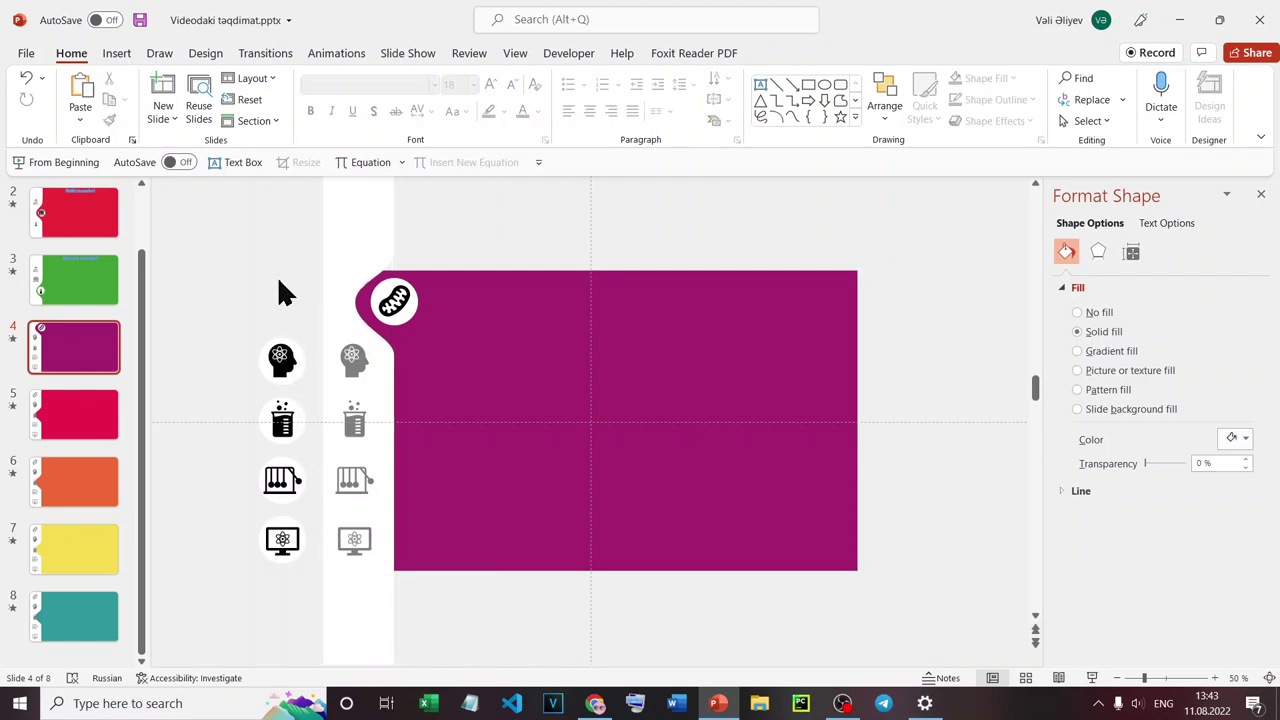
On slide 5, select the black brain icon and ungroup it.
click(71, 430)
click(355, 360)
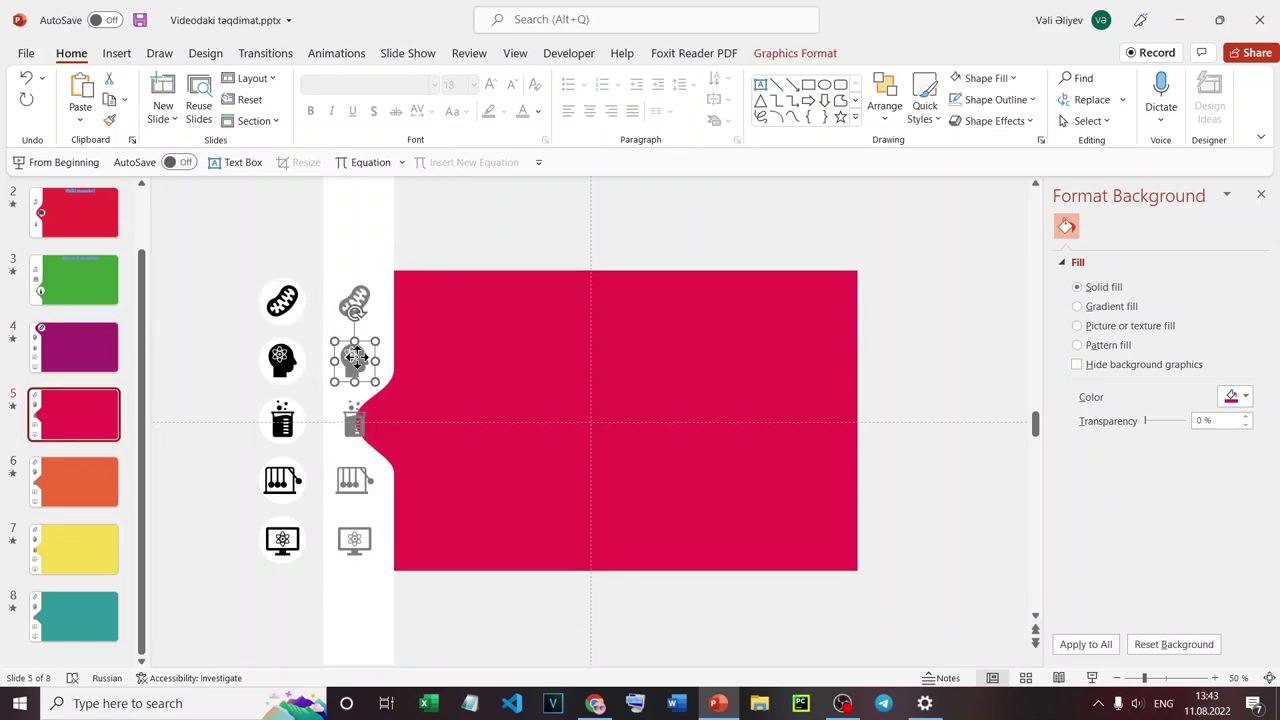
drag(214, 334, 324, 386)
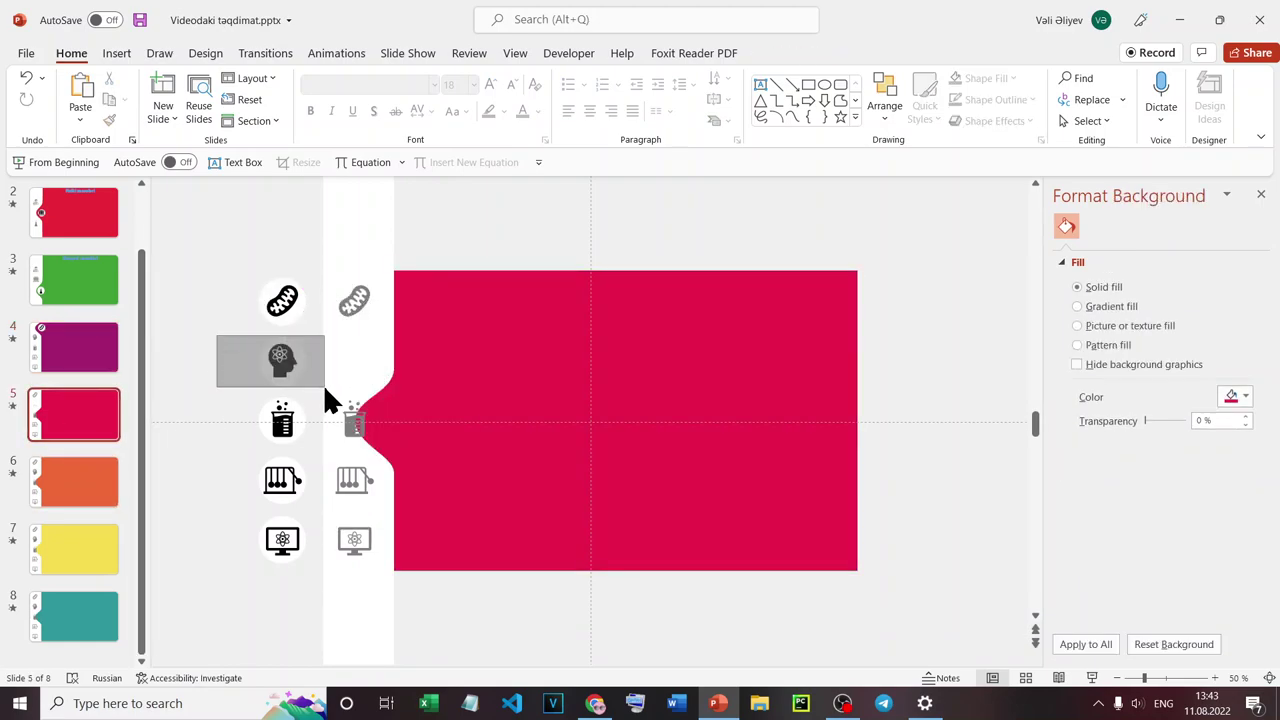
drag(223, 309, 330, 397)
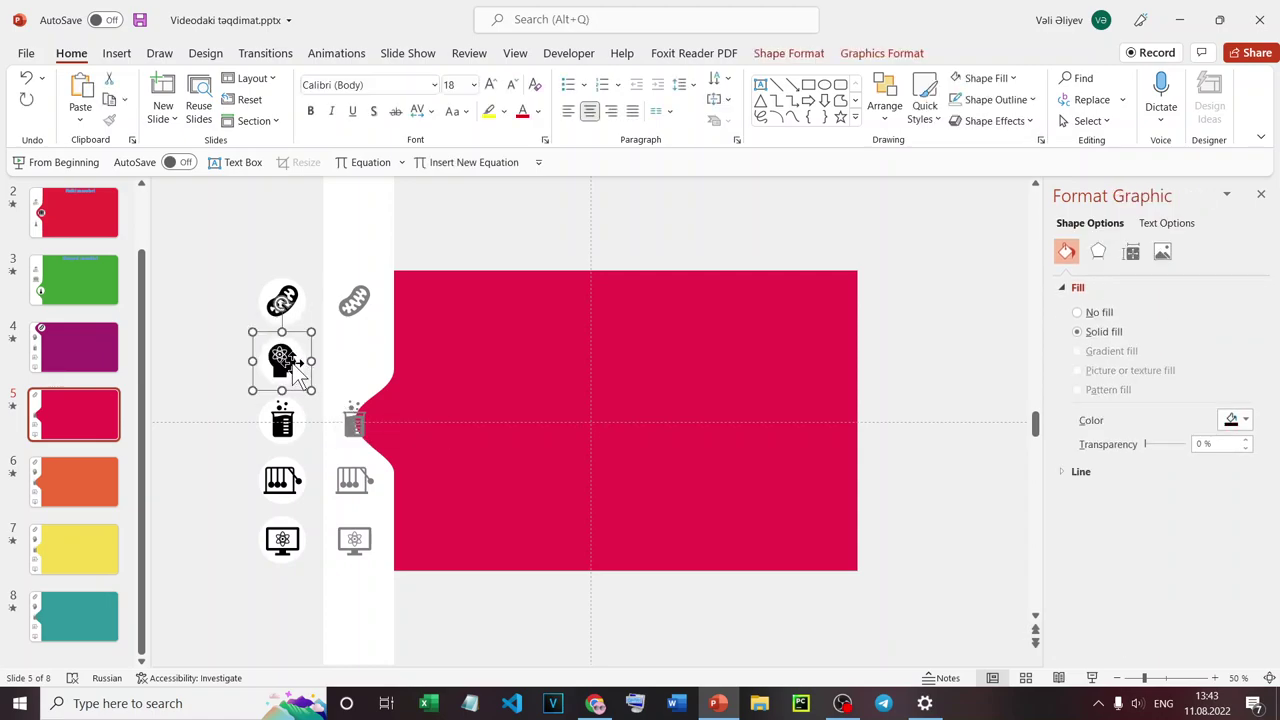
right_click(283, 364)
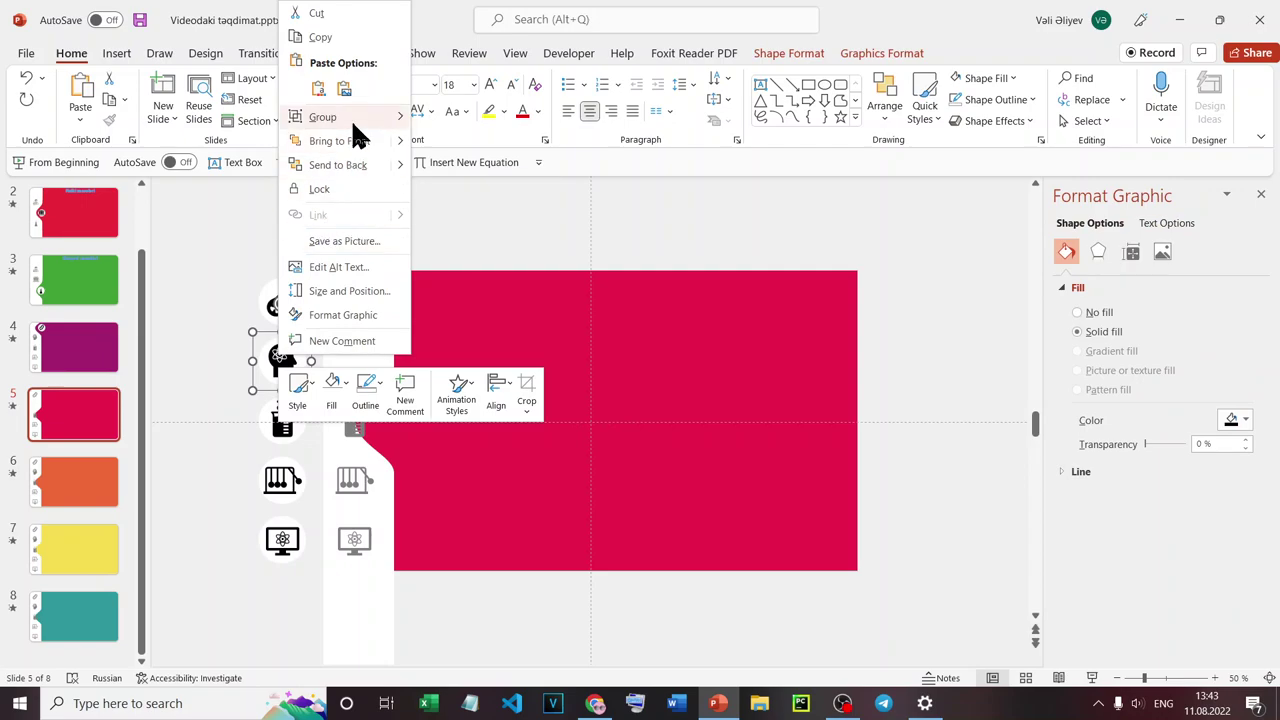
mouse_move(397, 128)
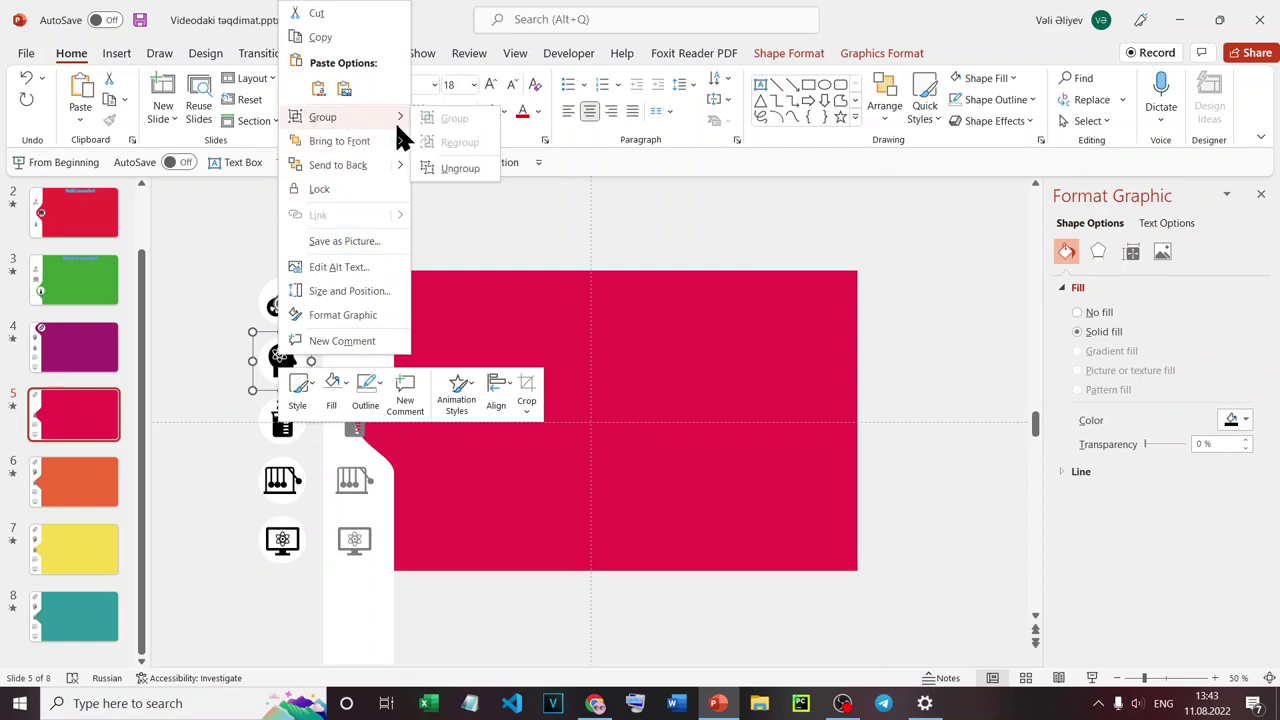
click(460, 168)
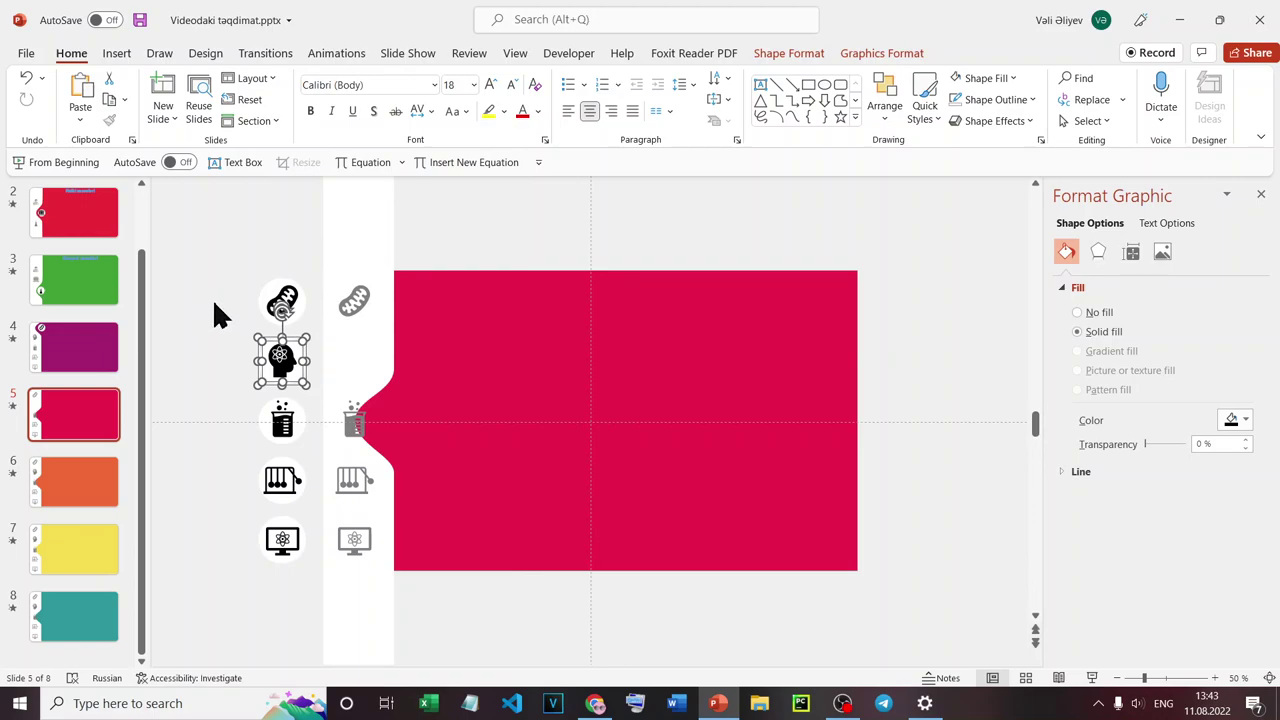
key(ctrl+z)
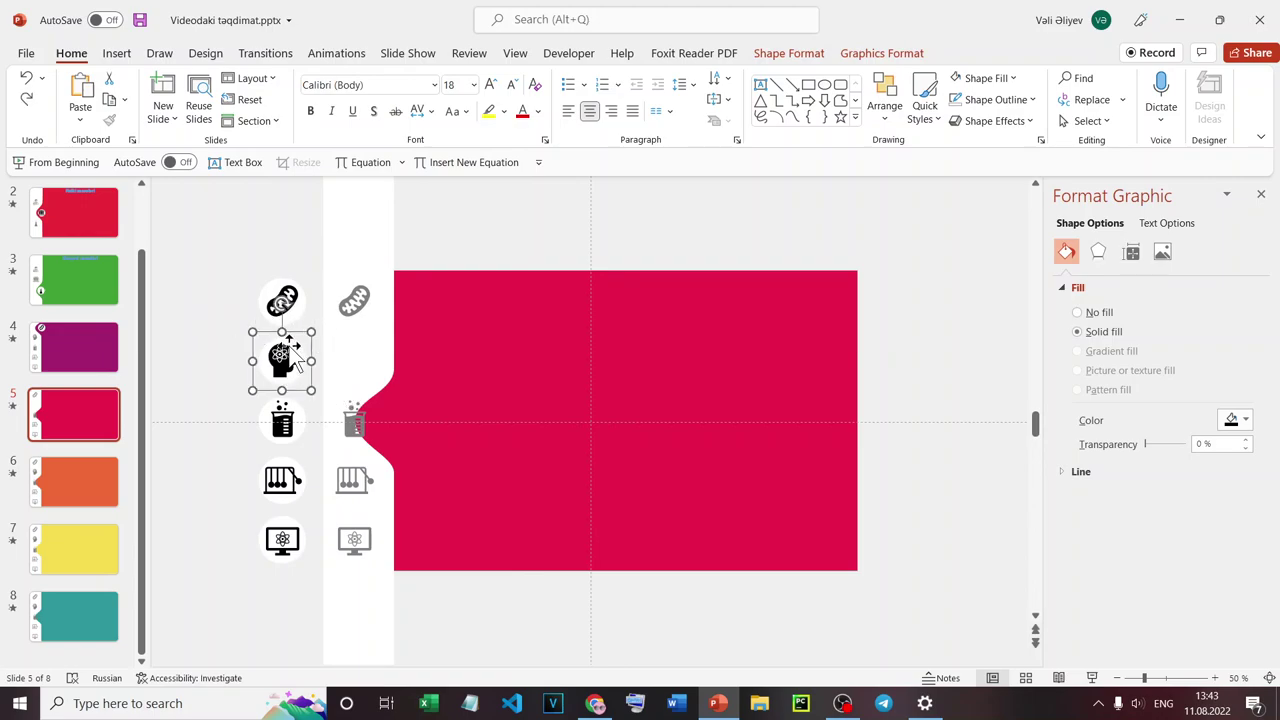
key(ctrl+y)
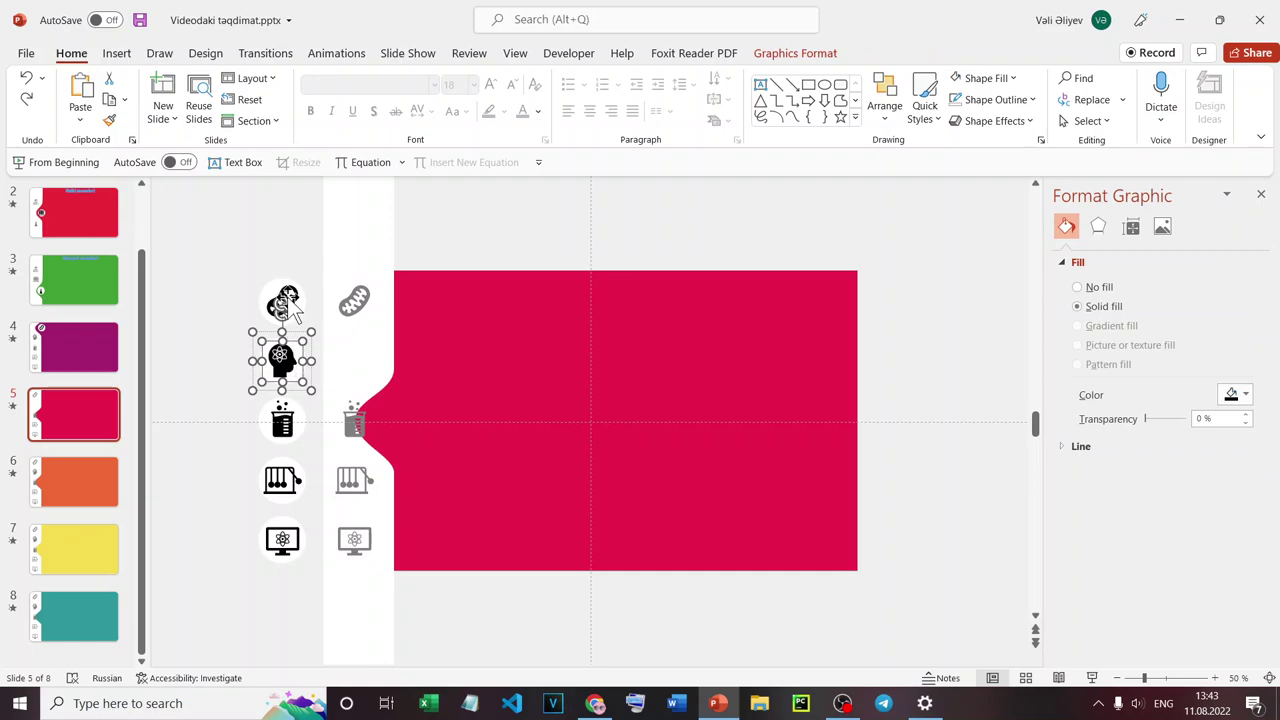
click(232, 305)
Nudge the brain icon right into the notch and raise the band's notch to its row.
click(282, 360)
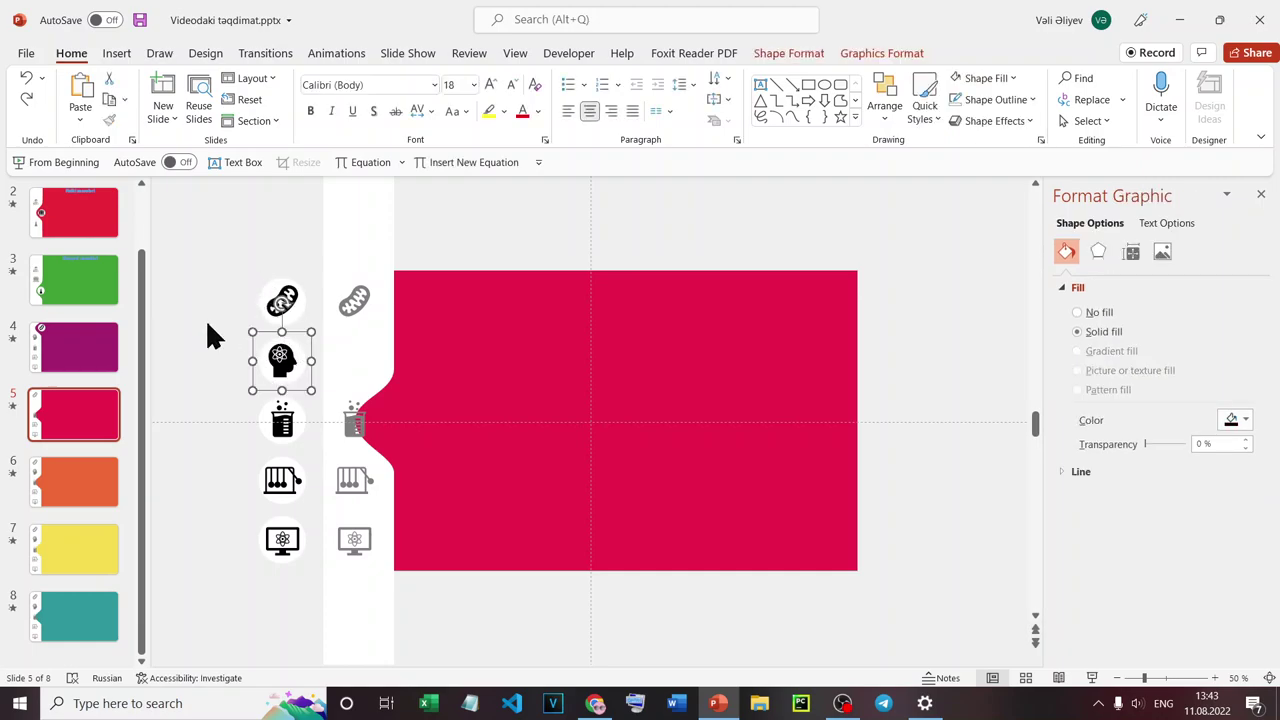
key(Right)
key(Right)
key(Right)
key(Right)
key(Right)
key(Right)
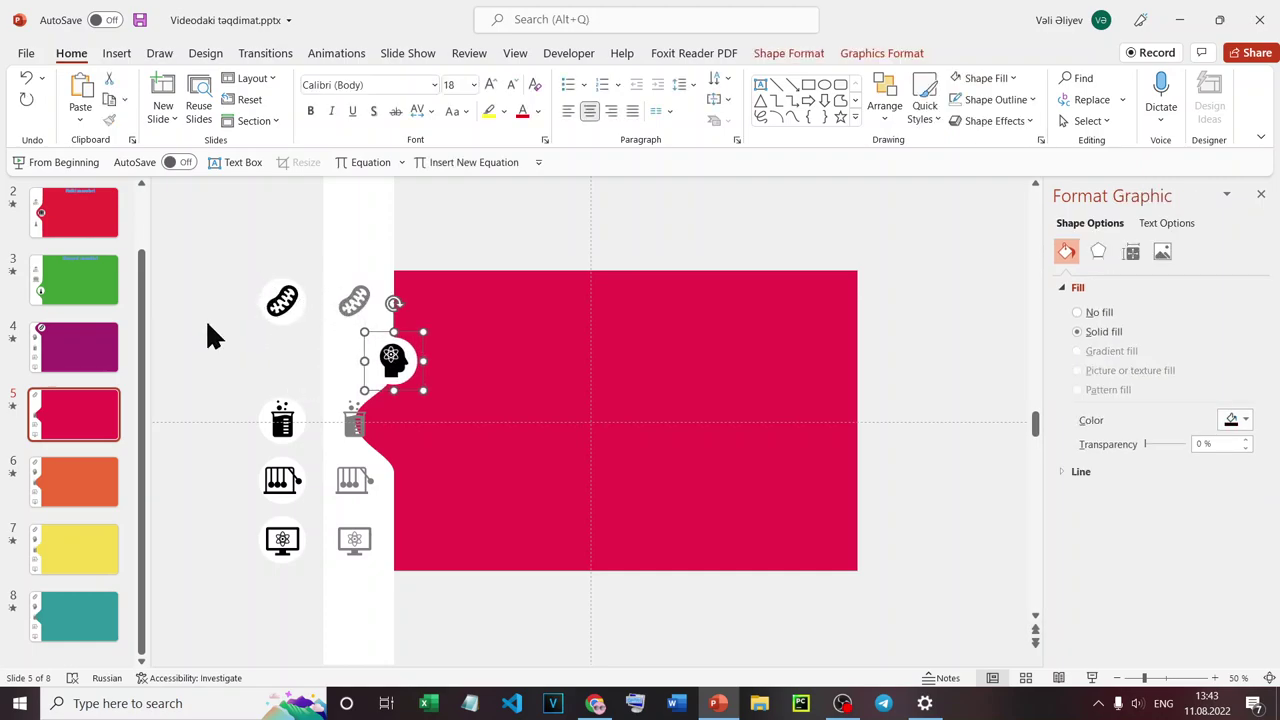
click(371, 640)
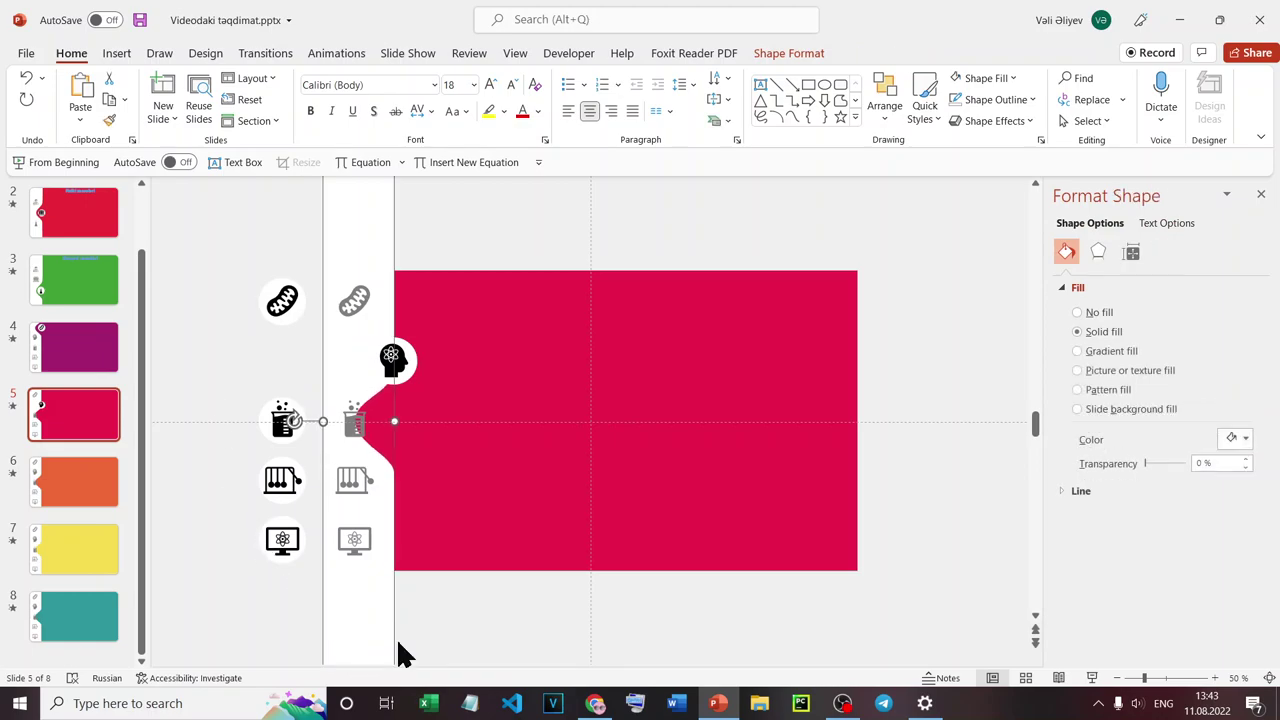
key(Up)
key(Up)
key(Up)
key(Down)
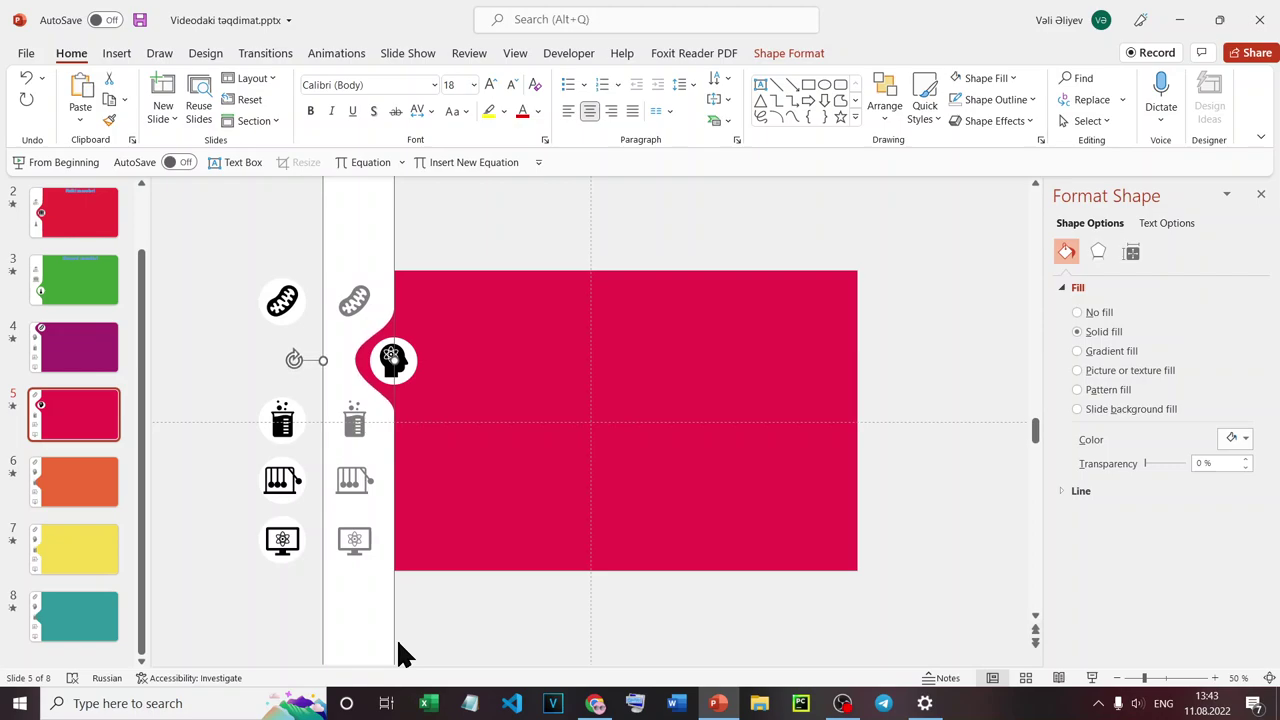
click(80, 490)
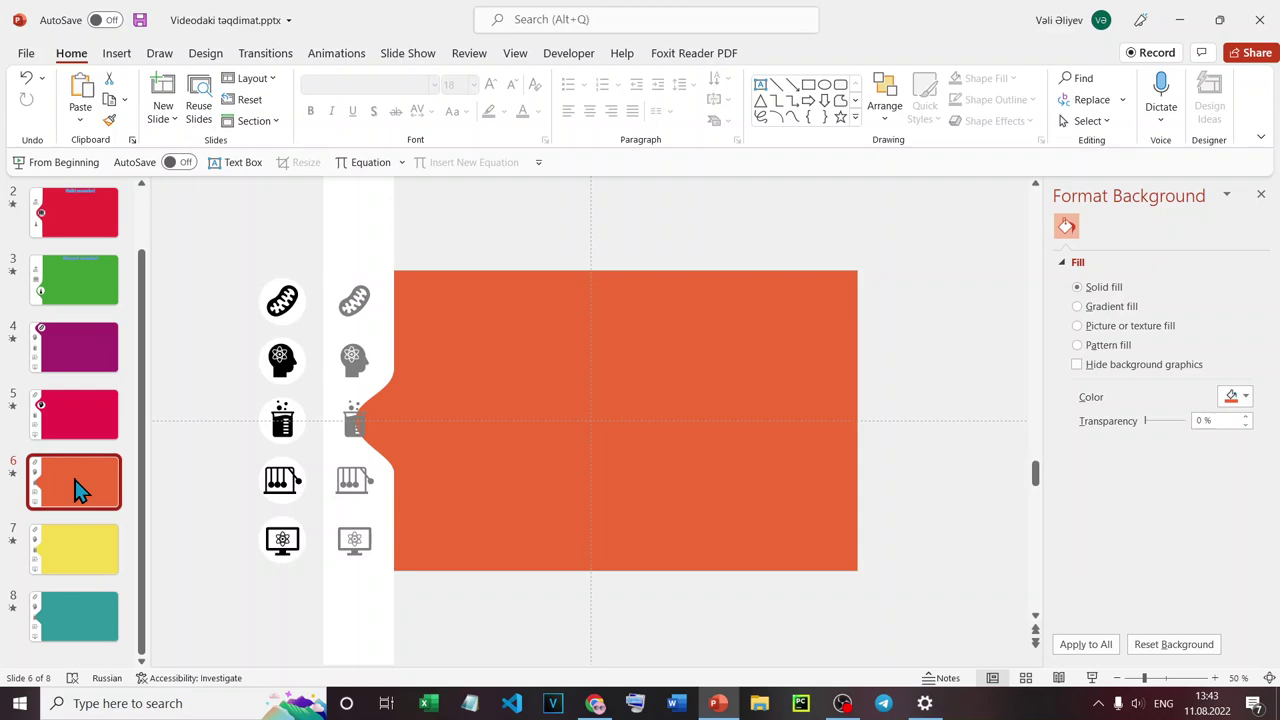
Delete the grey beaker icon and realign the black beaker inside its white circle.
click(352, 422)
key(Delete)
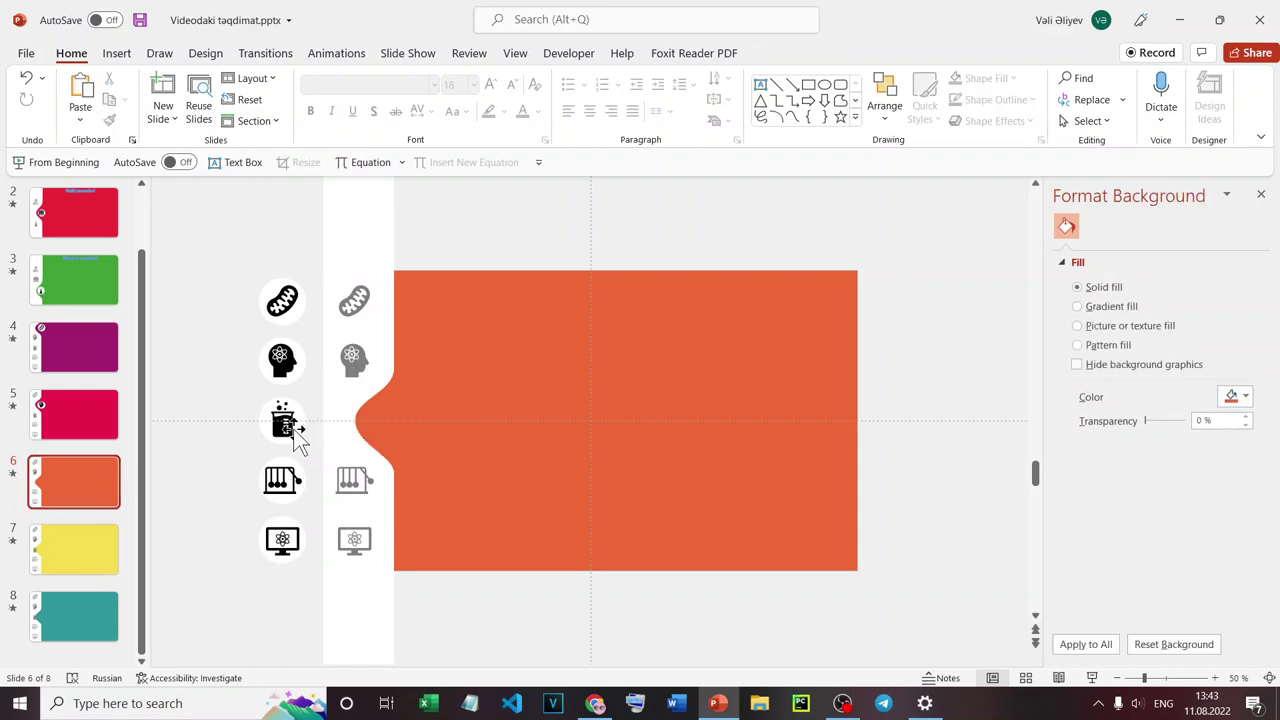
click(295, 428)
key(Right)
key(Right)
key(Right)
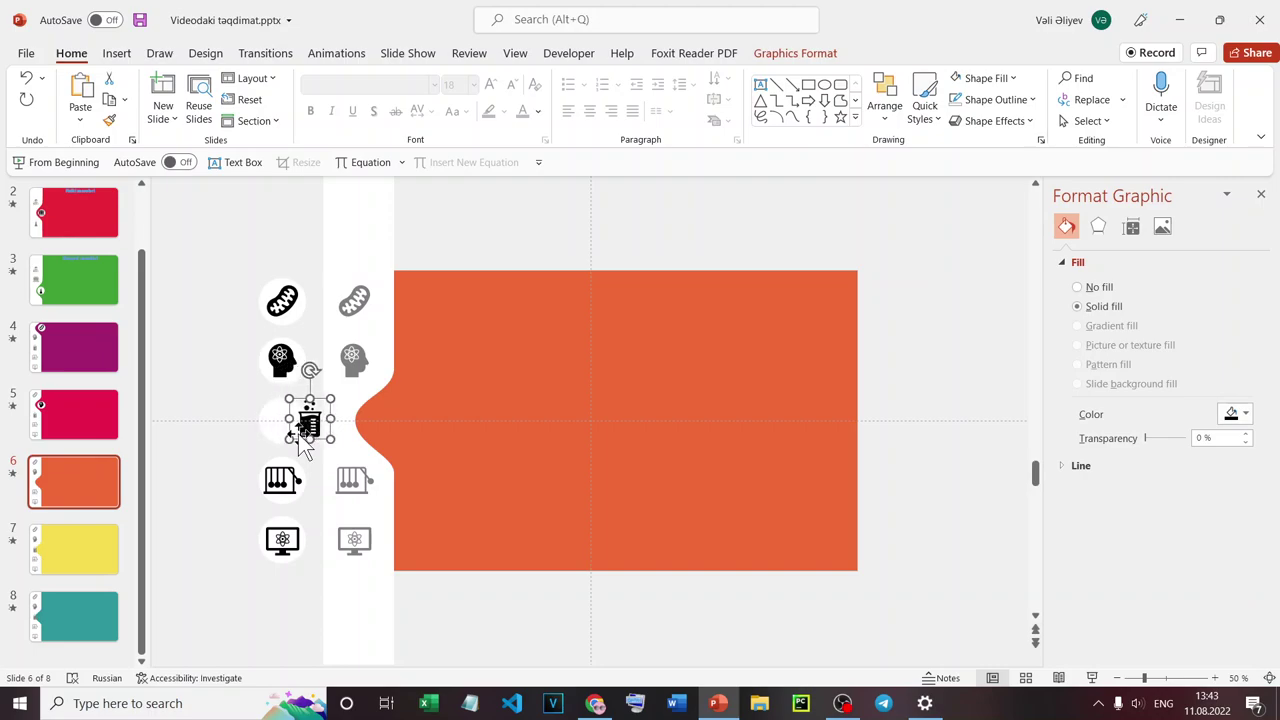
drag(305, 443, 303, 447)
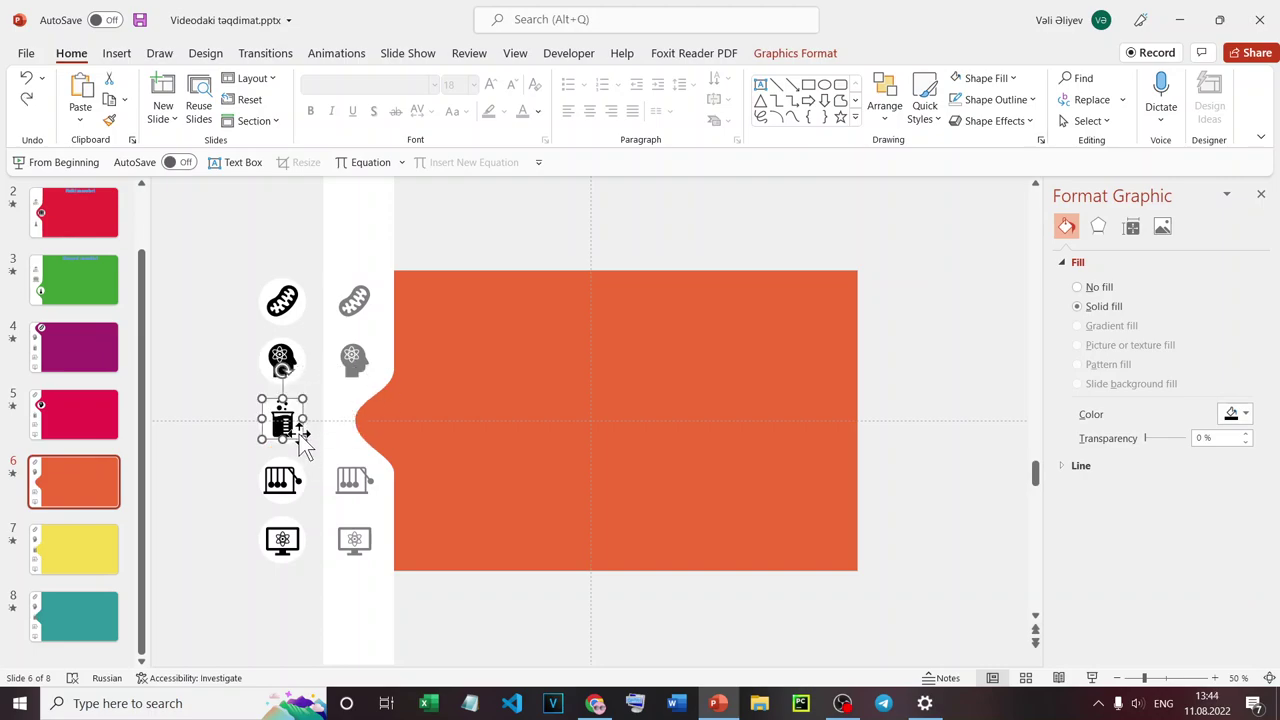
Group the black beaker icon with its white circle.
drag(238, 384, 323, 447)
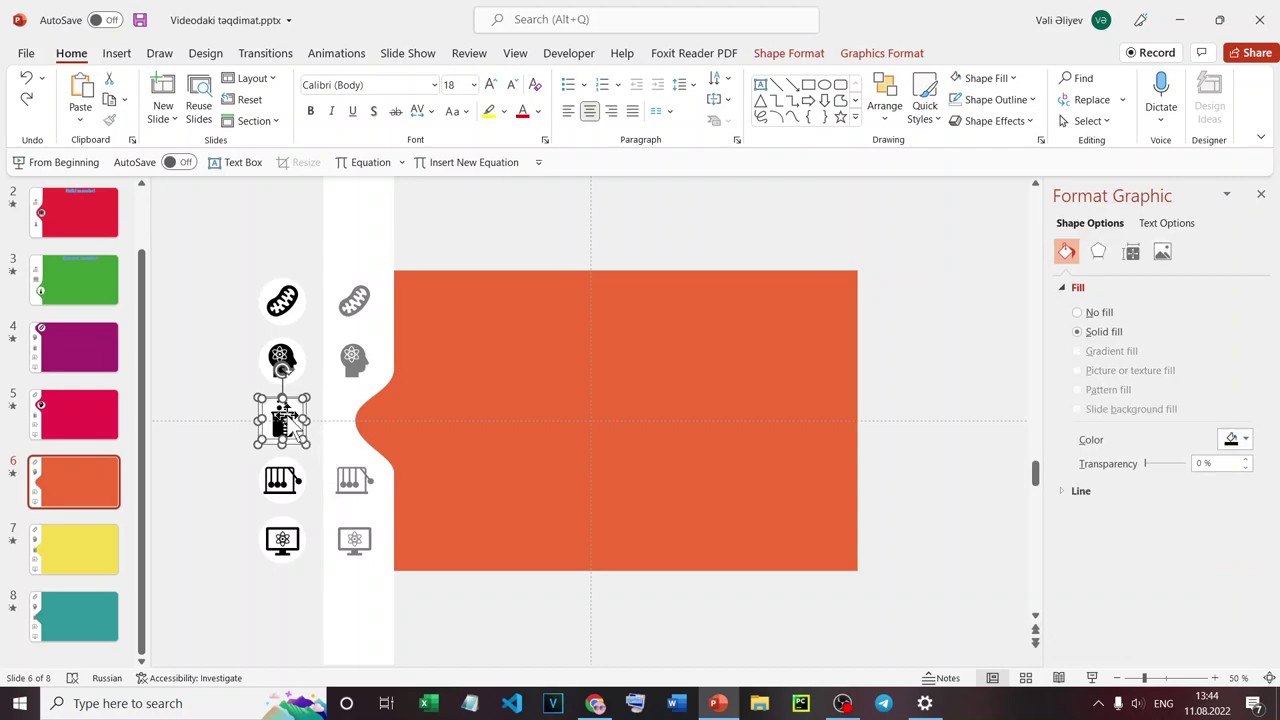
right_click(298, 432)
mouse_move(362, 176)
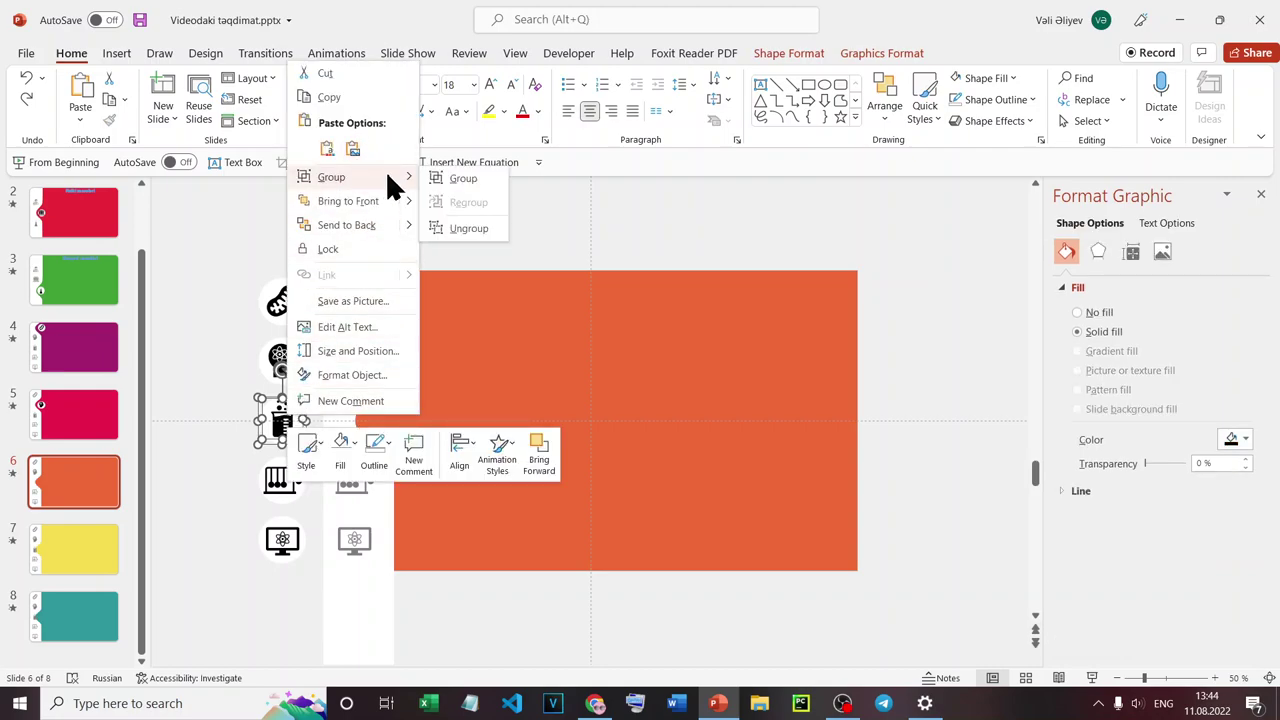
click(460, 180)
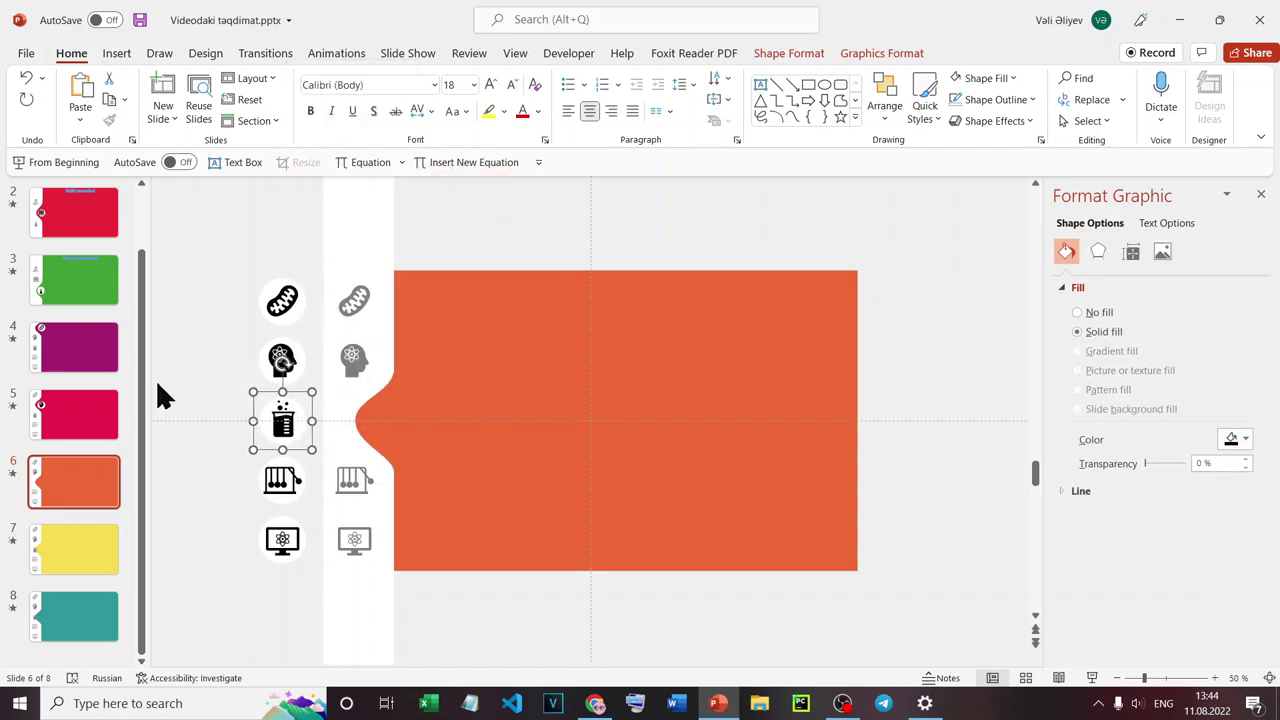
Nudge the beaker group right until it is centred in the band's notch.
key(ctrl+Right)
key(ctrl+Right)
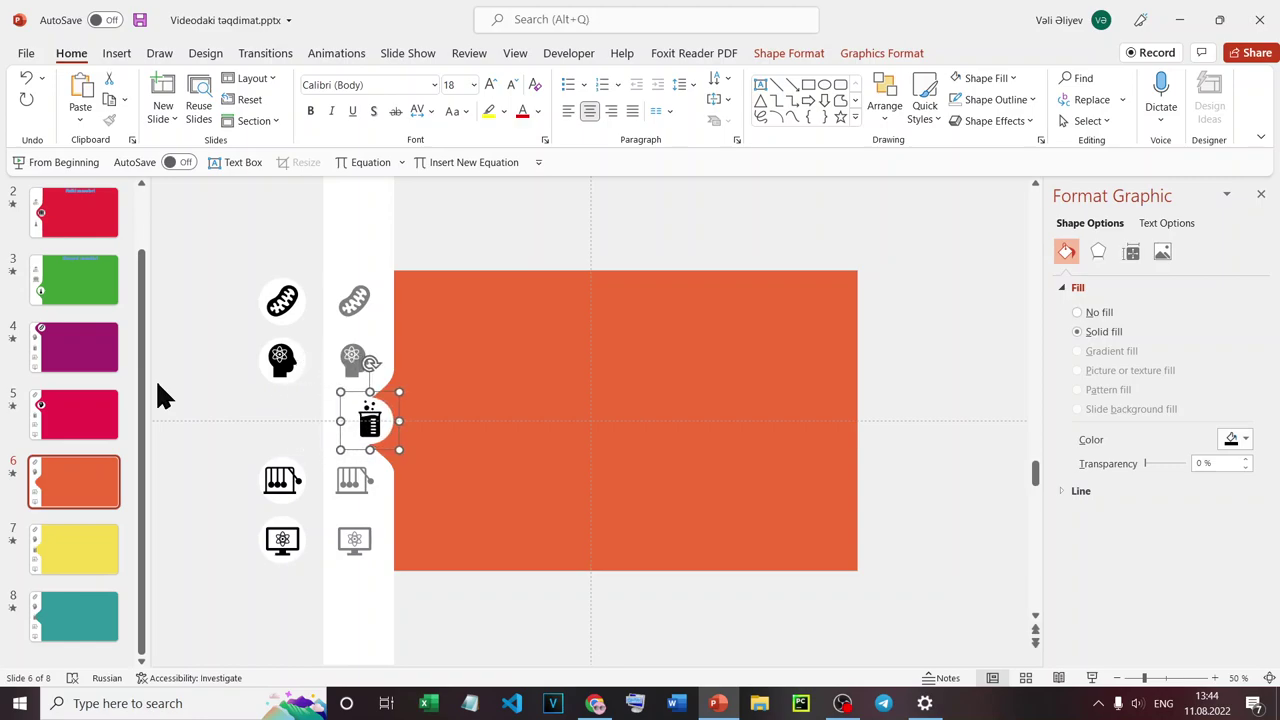
key(ctrl+Right)
key(ctrl+Right)
key(ctrl+Right)
key(ctrl+Right)
key(ctrl+Right)
key(ctrl+Right)
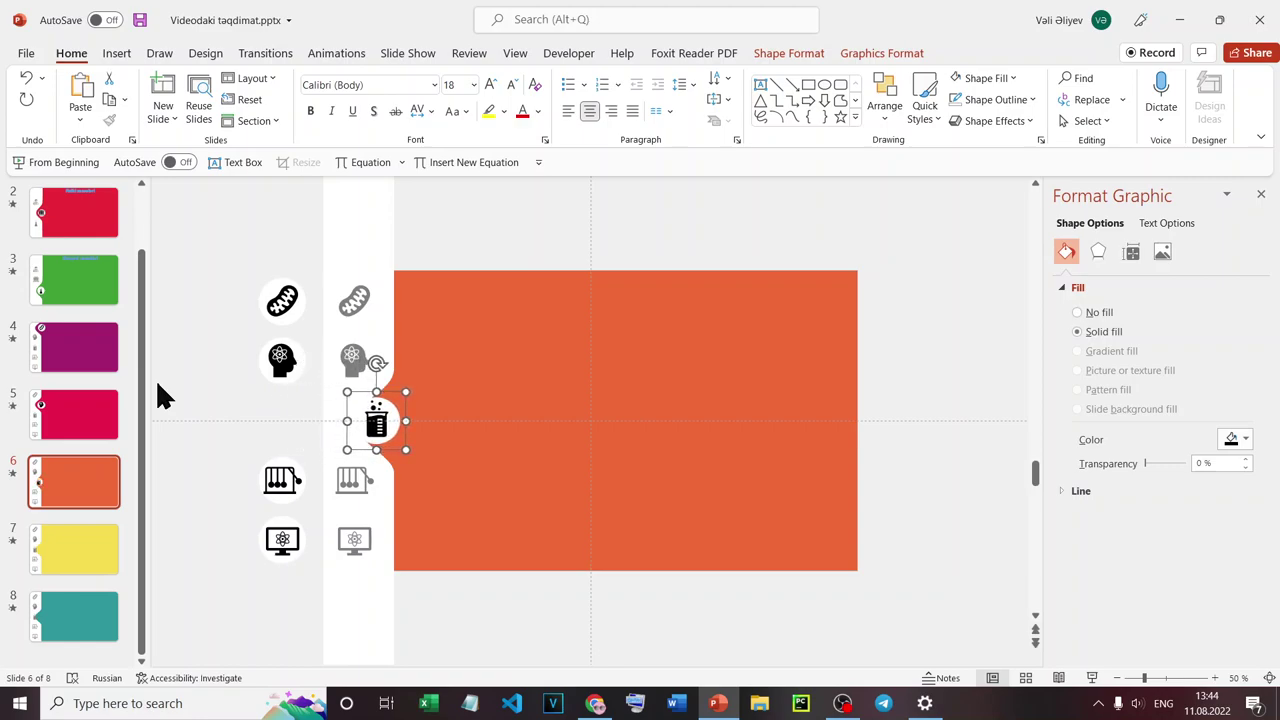
key(Right)
key(Right)
key(Right)
key(ctrl+Left)
key(ctrl+Left)
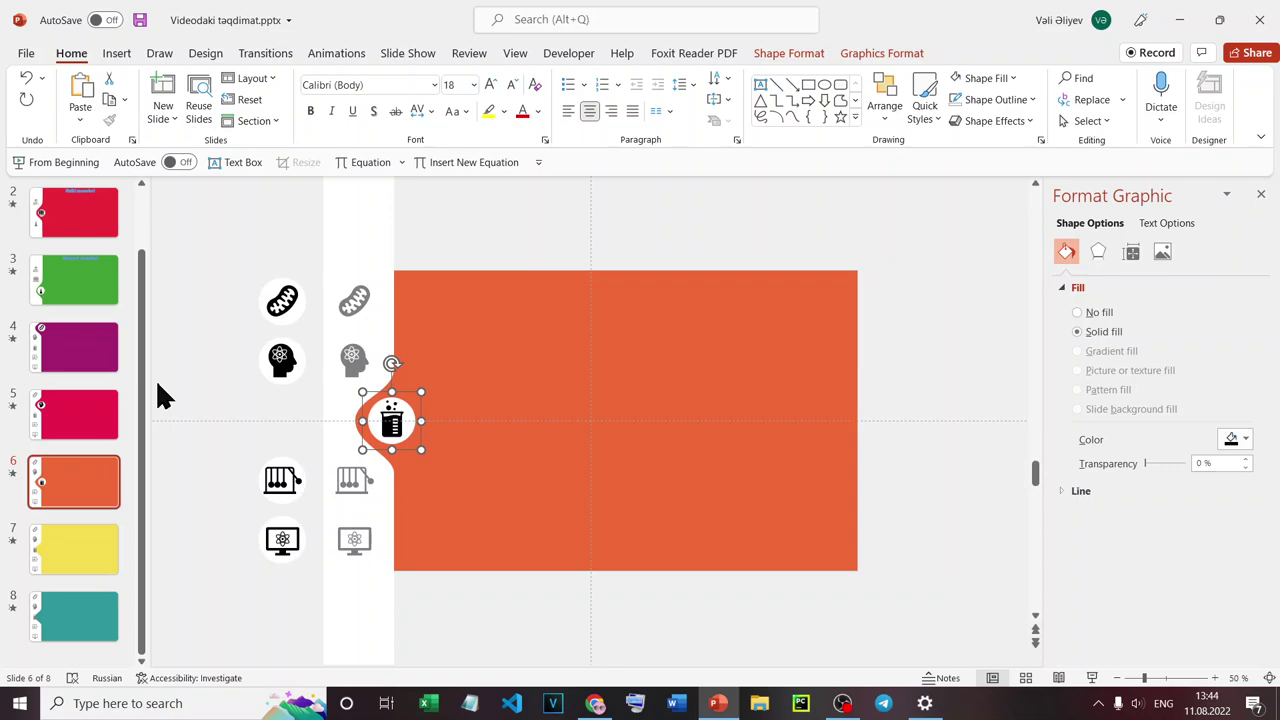
key(ctrl+Left)
key(ctrl+Left)
key(ctrl+Left)
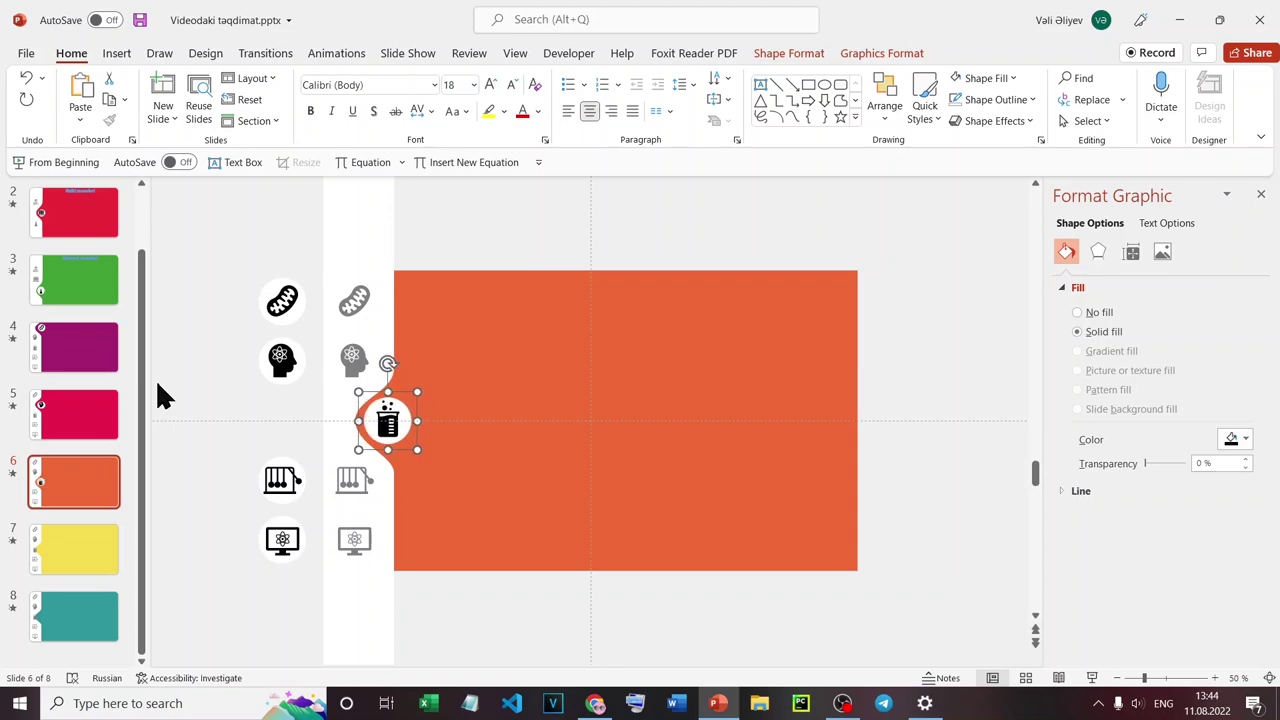
key(ctrl+Right)
key(ctrl+Right)
key(ctrl+Right)
key(ctrl+Right)
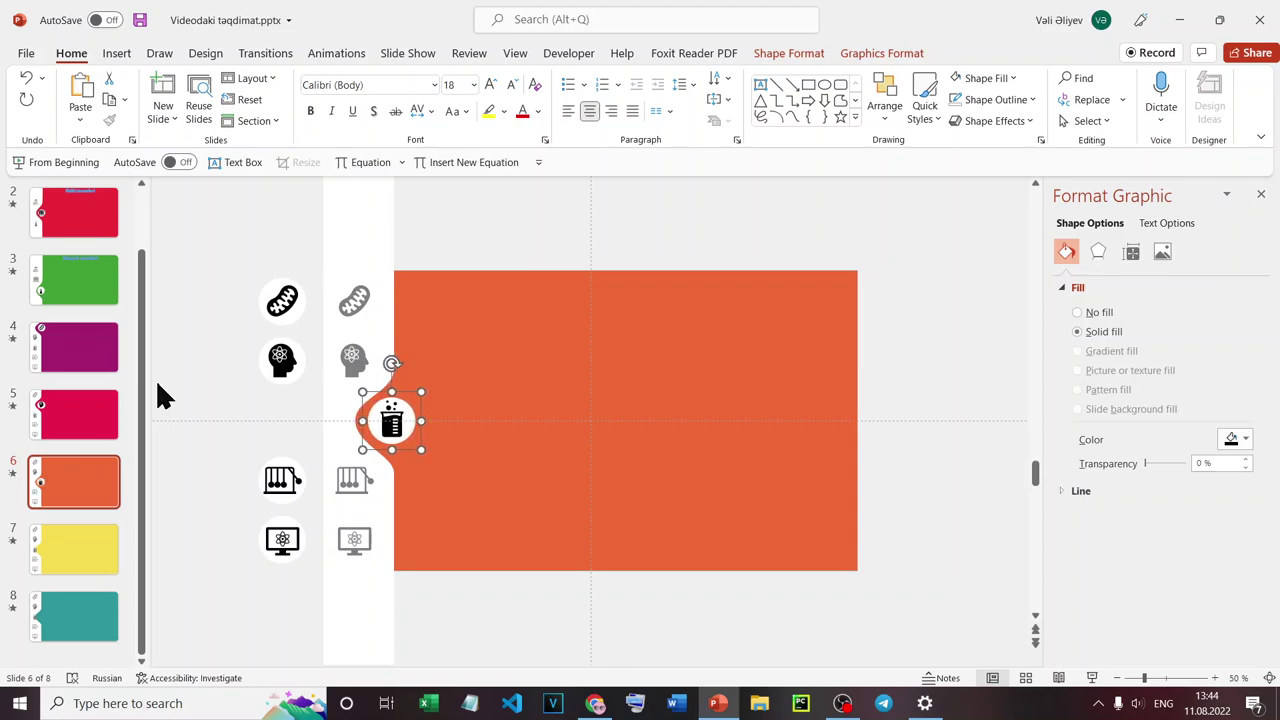
key(ctrl+Right)
key(ctrl+Right)
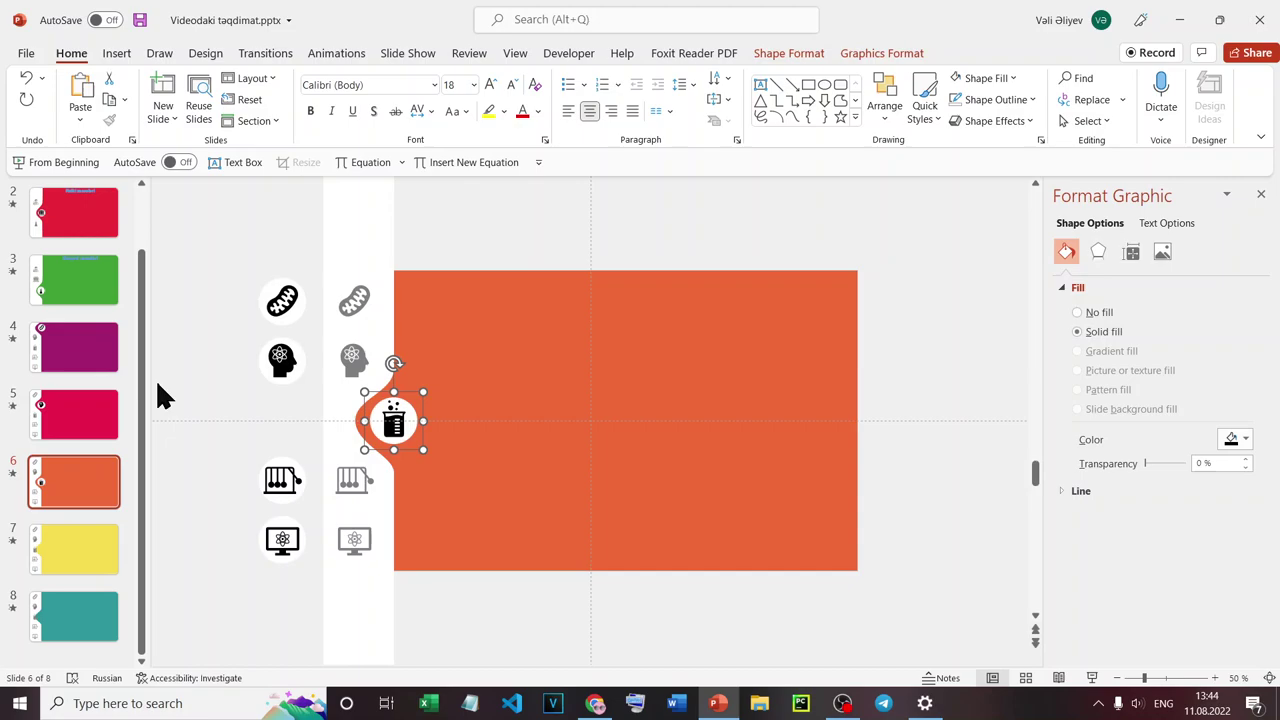
click(369, 645)
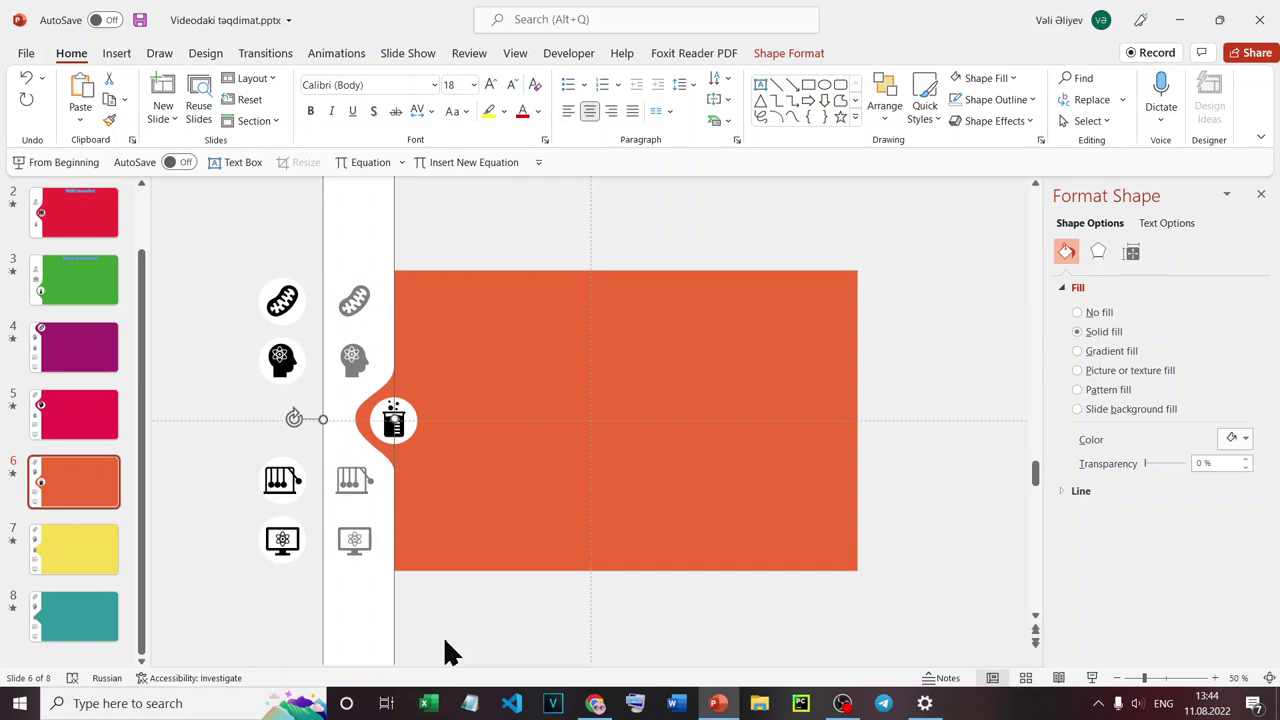
click(43, 552)
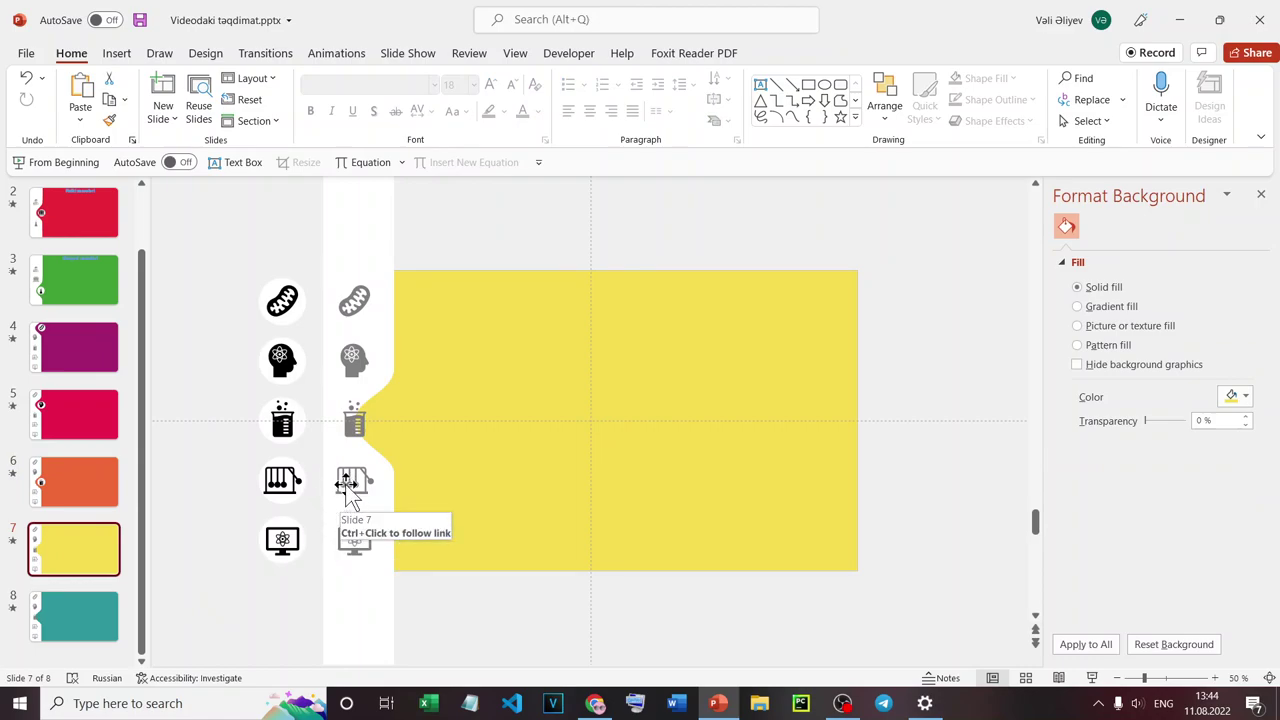
Delete the grey cradle icon from slide 7.
click(350, 481)
key(Delete)
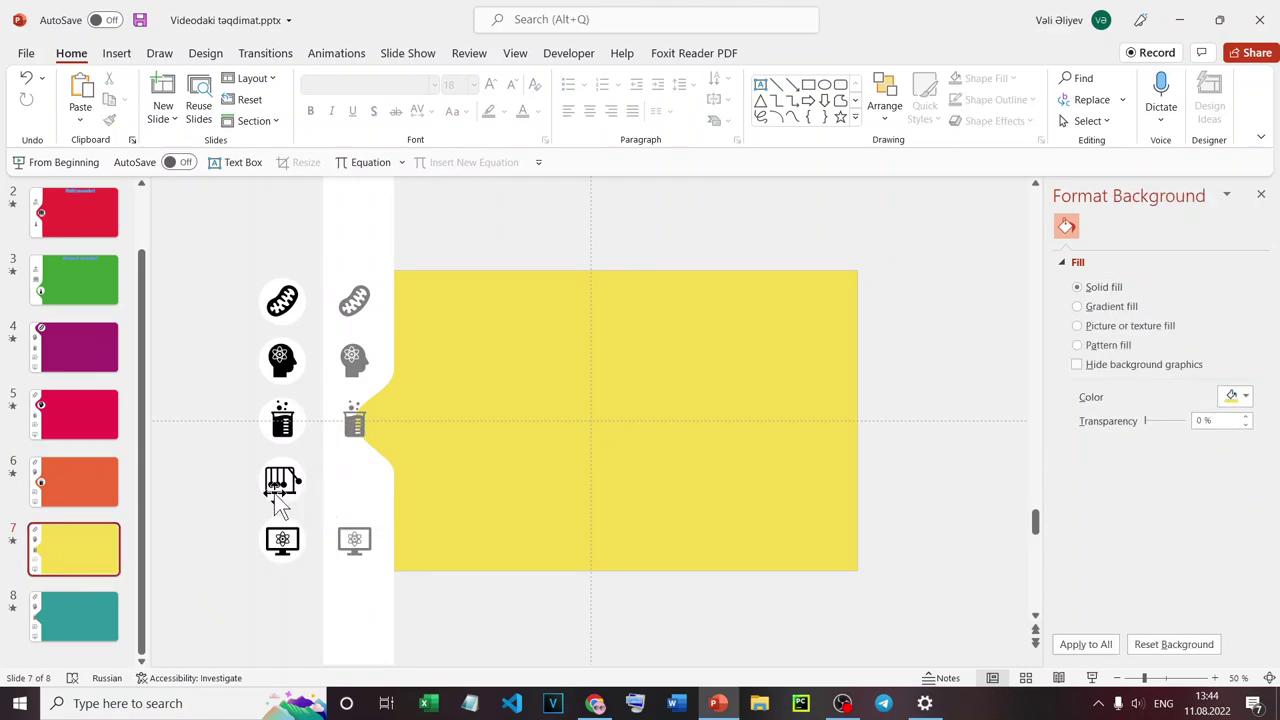
click(285, 483)
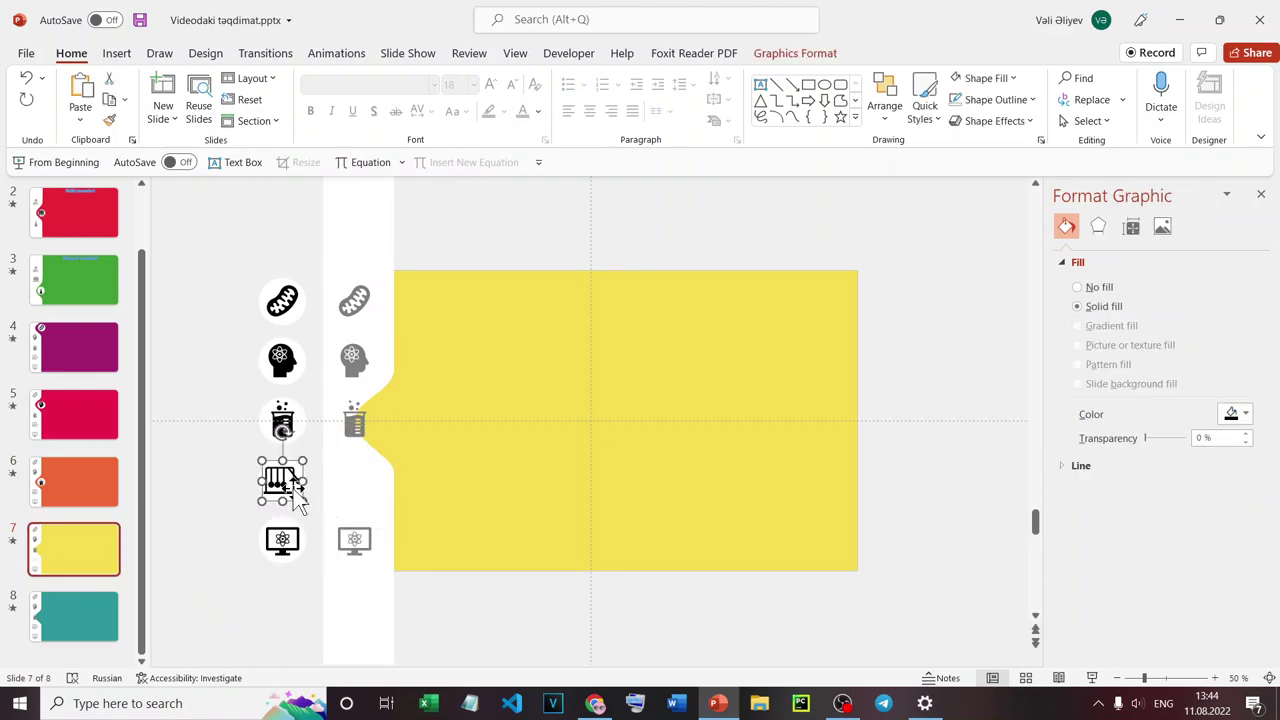
key(Right)
key(Right)
key(Right)
key(Right)
key(Right)
key(Right)
key(ctrl+z)
Group the black cradle icon with its white circle and nudge it right into the notch.
drag(220, 430, 318, 516)
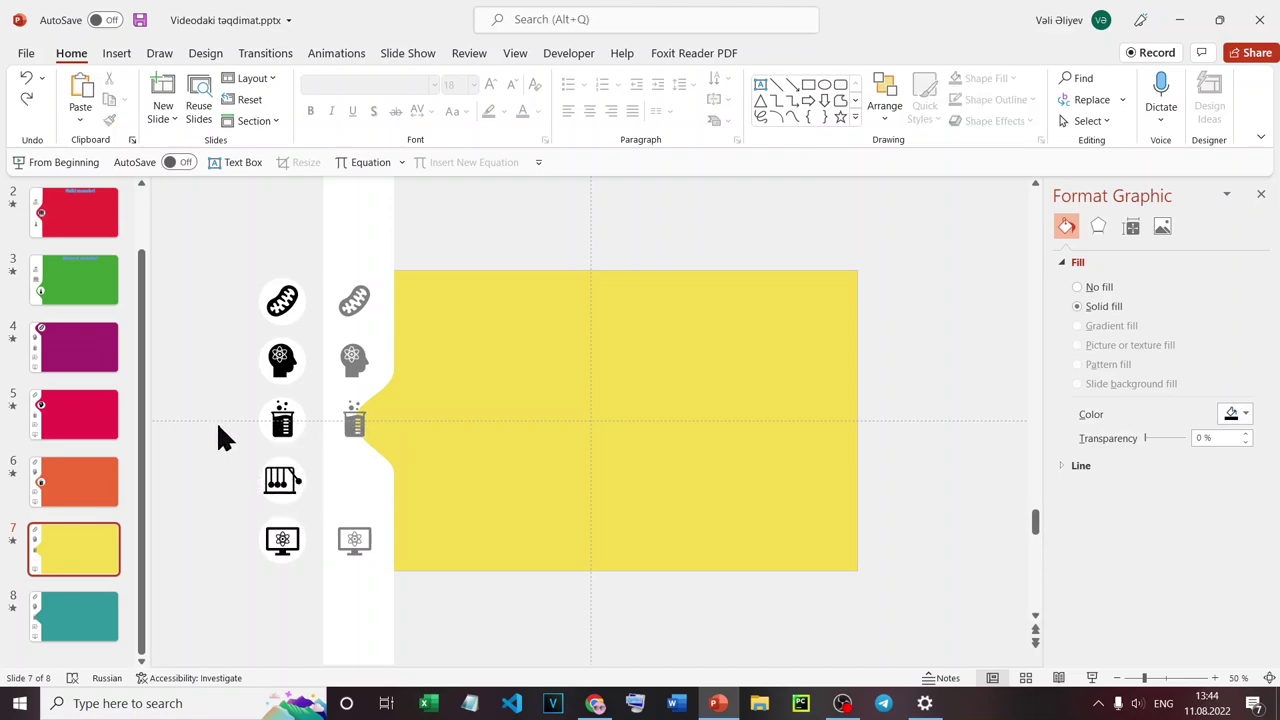
right_click(282, 482)
mouse_move(349, 242)
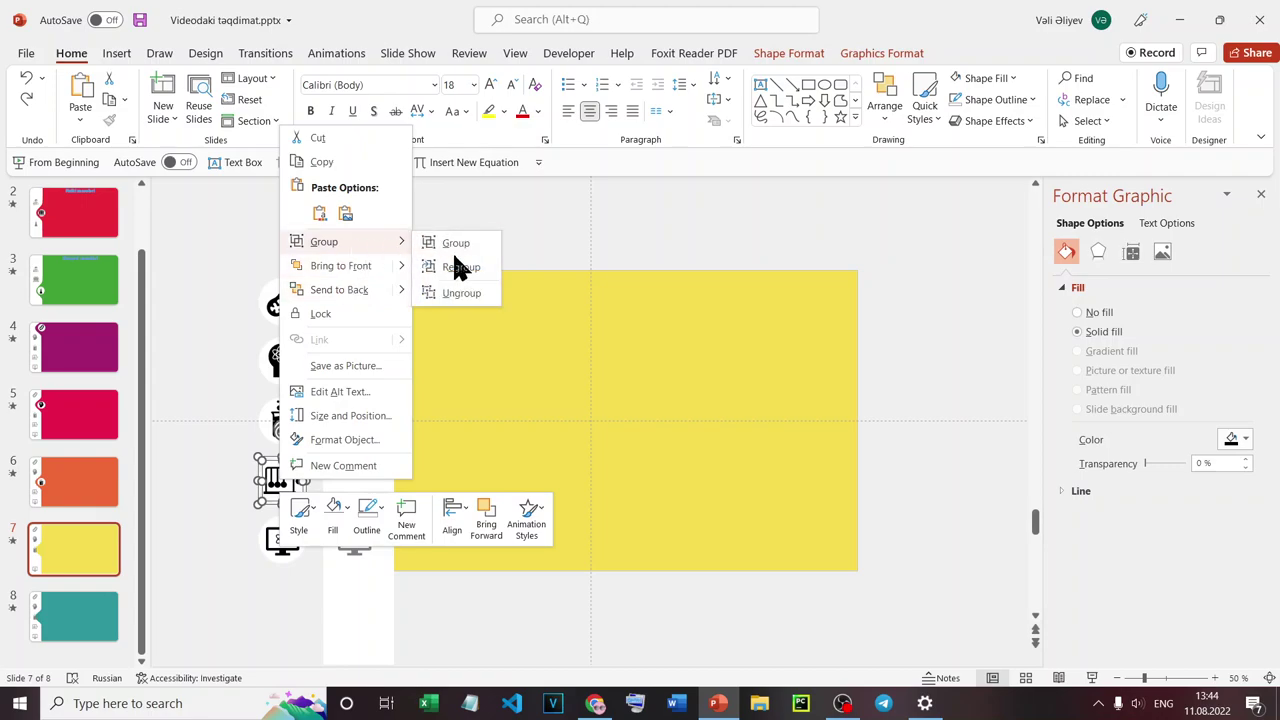
click(455, 243)
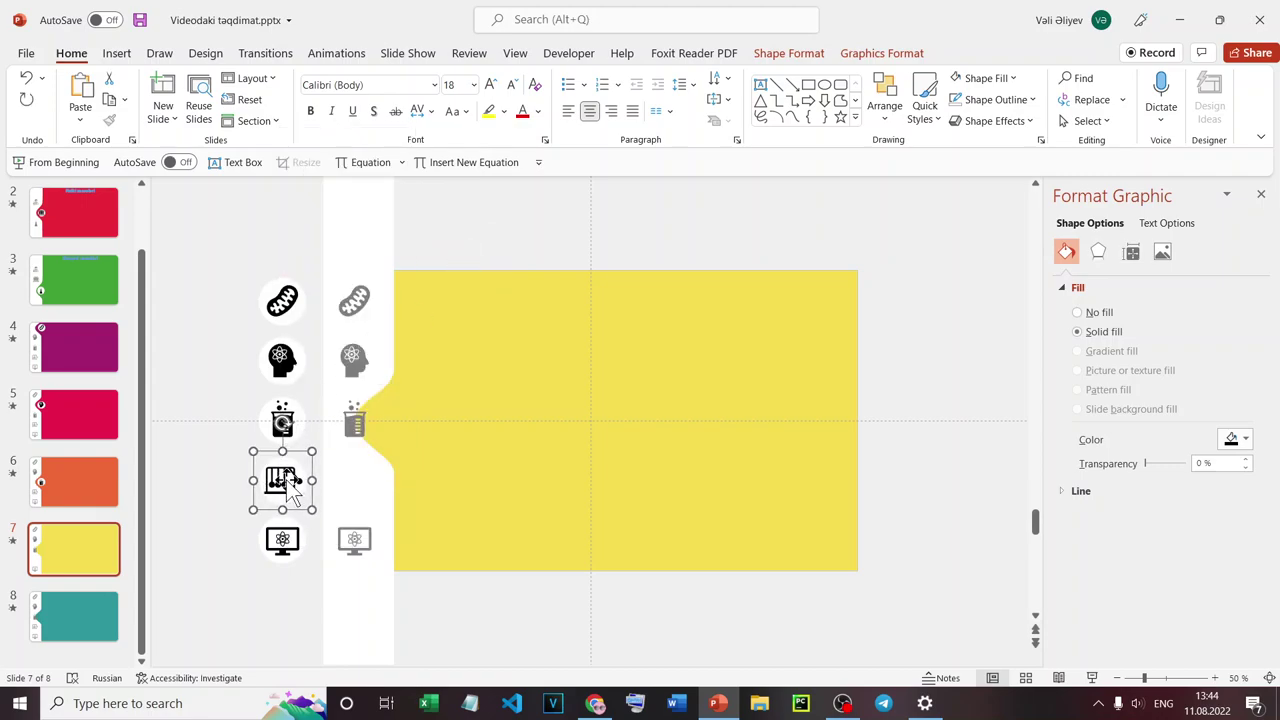
key(Right)
key(Right)
key(Right)
key(Right)
key(Right)
key(Right)
key(Right)
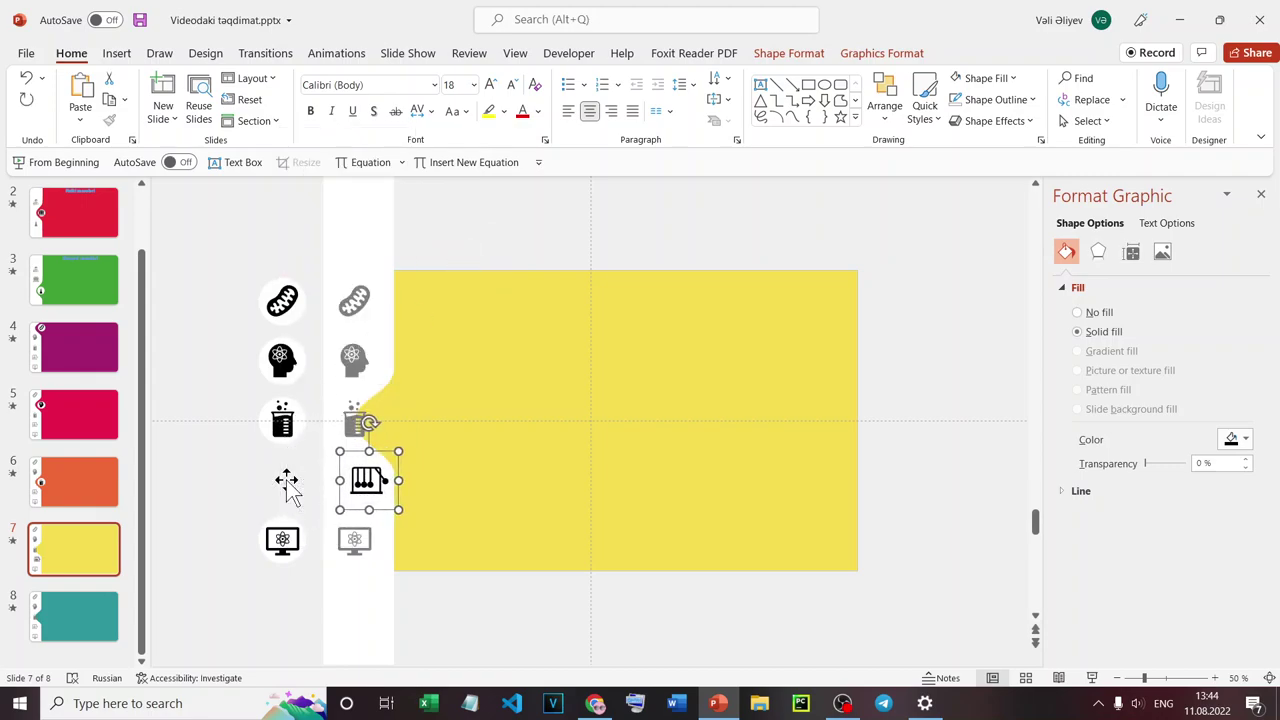
key(Right)
key(Right)
key(Right)
key(ctrl+Right)
key(ctrl+Right)
key(ctrl+Right)
key(ctrl+Right)
key(ctrl+Right)
key(ctrl+Right)
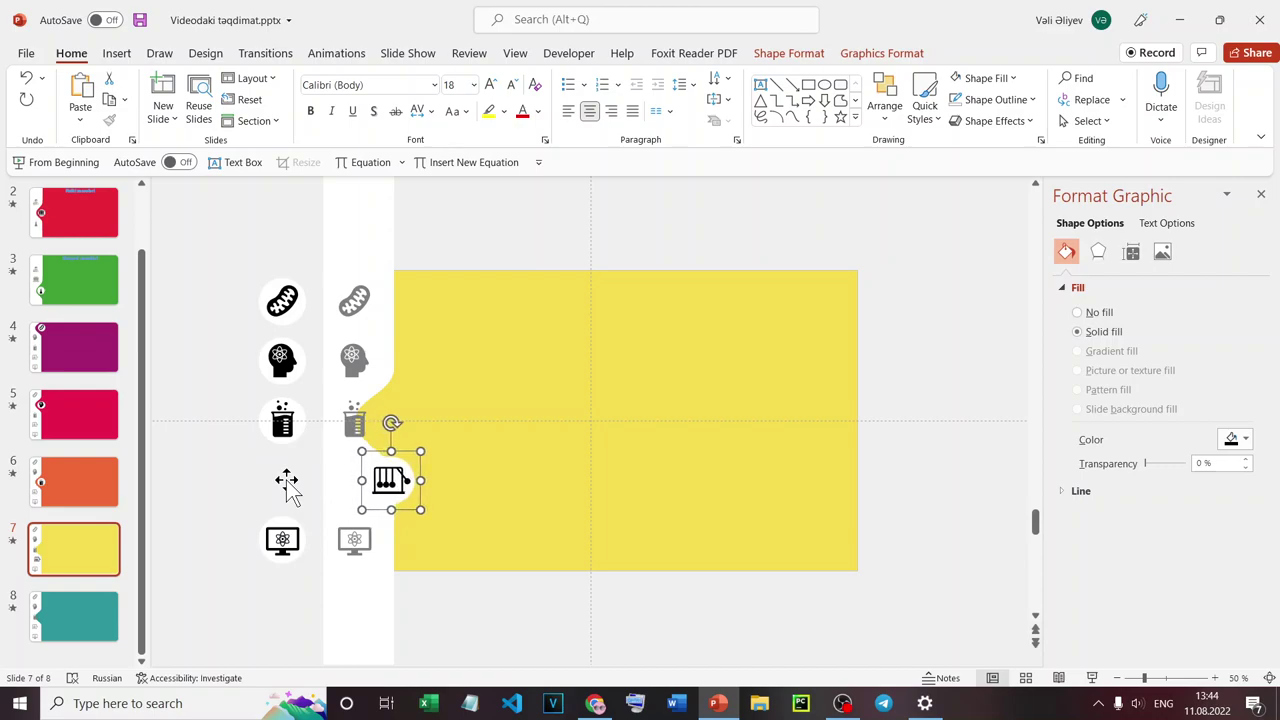
key(ctrl+Right)
key(ctrl+Right)
key(ctrl+Right)
key(ctrl+Right)
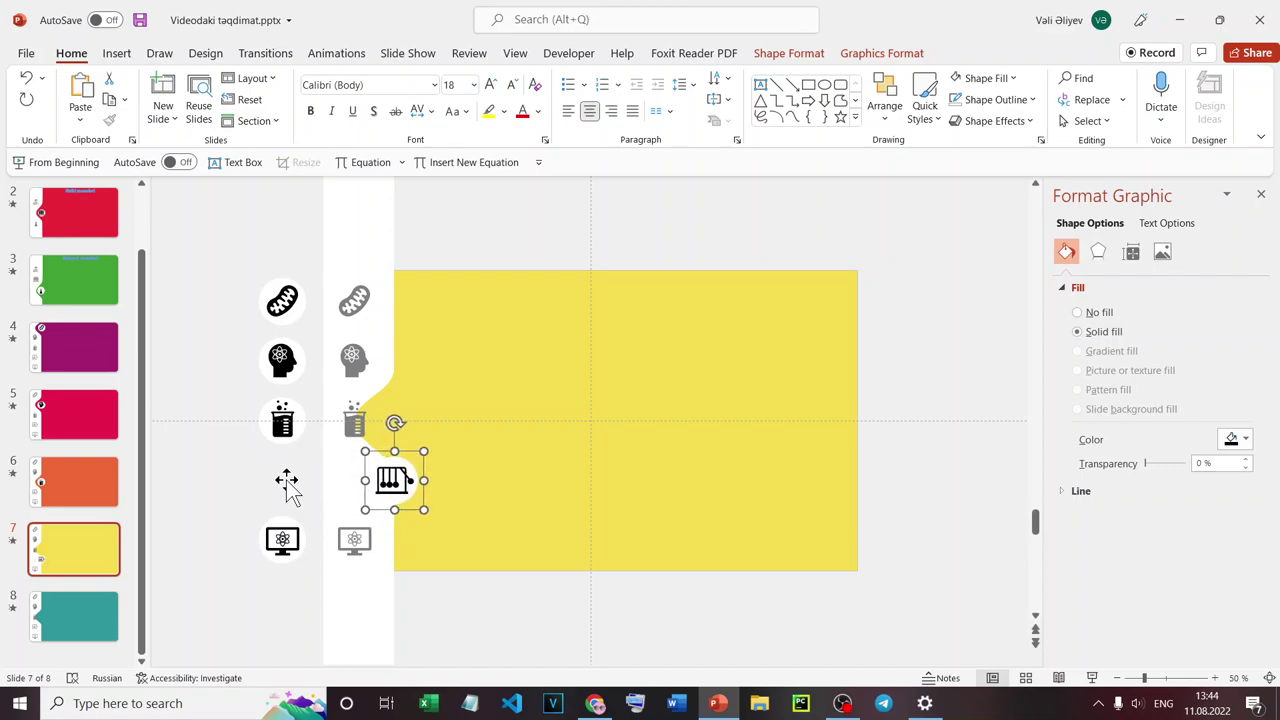
Lower the white band's curved notch to the cradle icon's row.
click(348, 626)
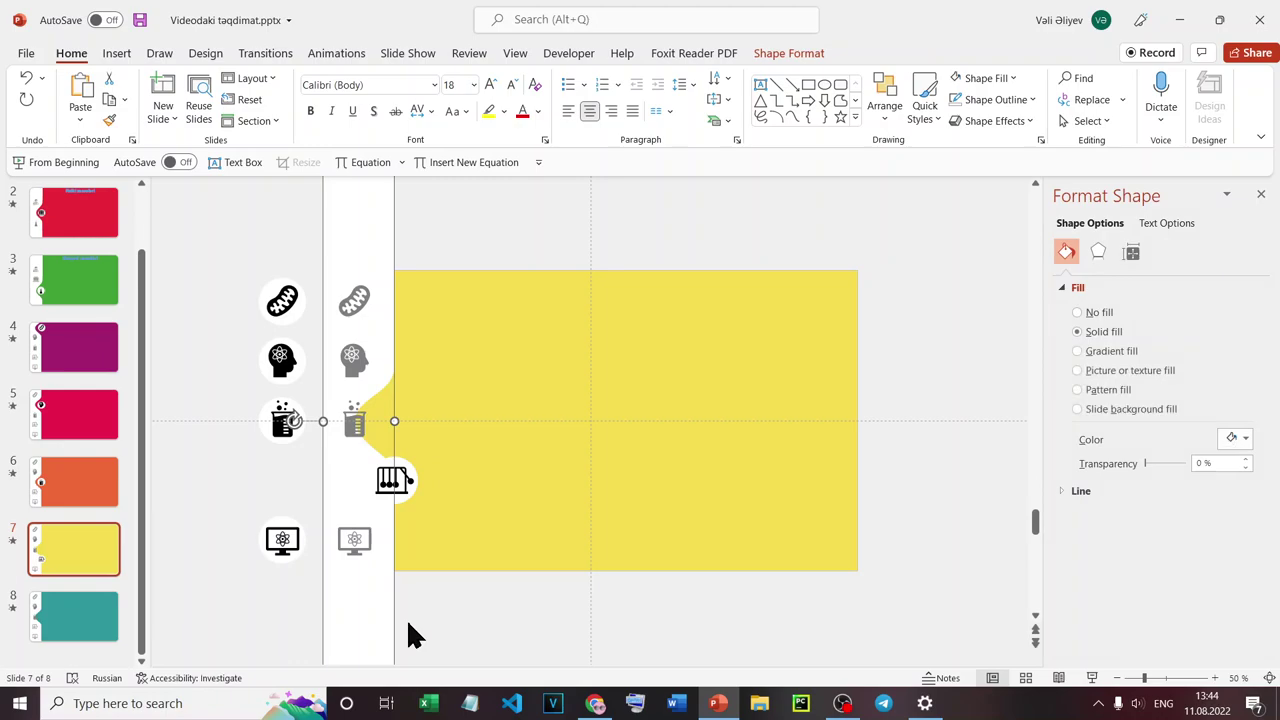
key(Down)
key(Down)
key(Down)
key(Down)
key(Down)
key(Down)
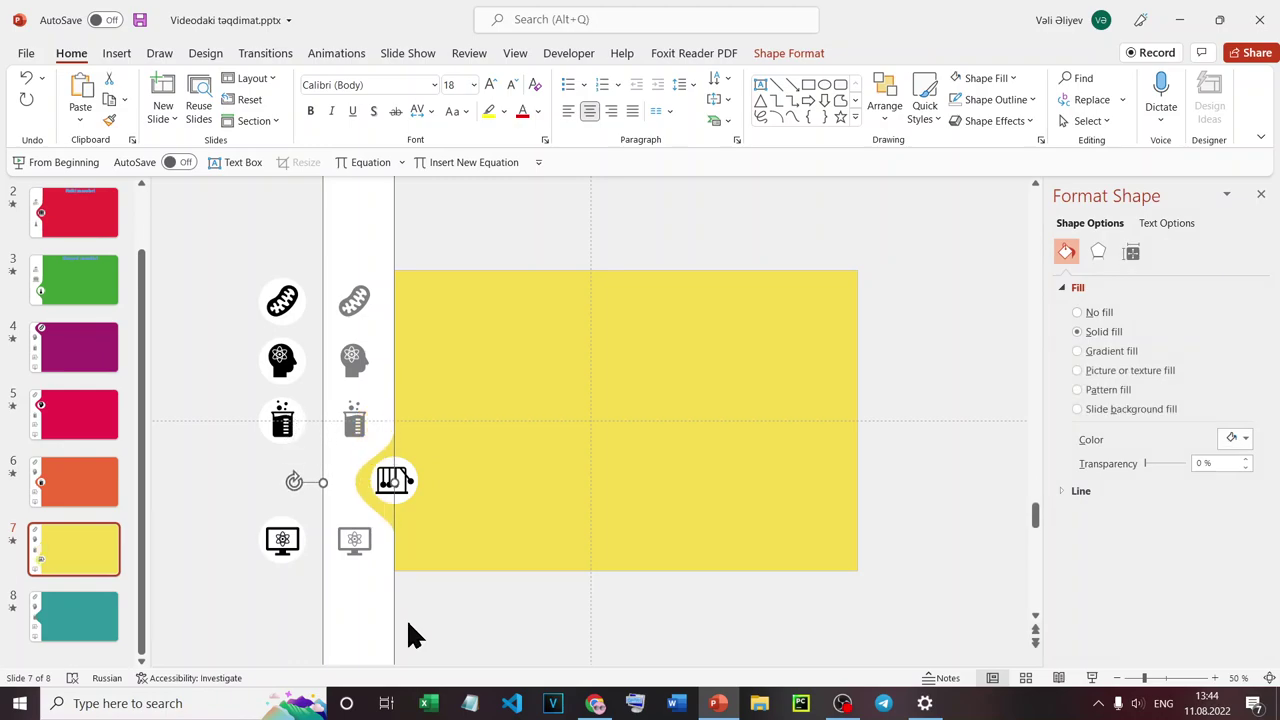
key(ctrl+Up)
key(ctrl+Up)
key(ctrl+Up)
key(ctrl+Up)
key(ctrl+Up)
key(ctrl+Up)
key(ctrl+Up)
key(ctrl+Up)
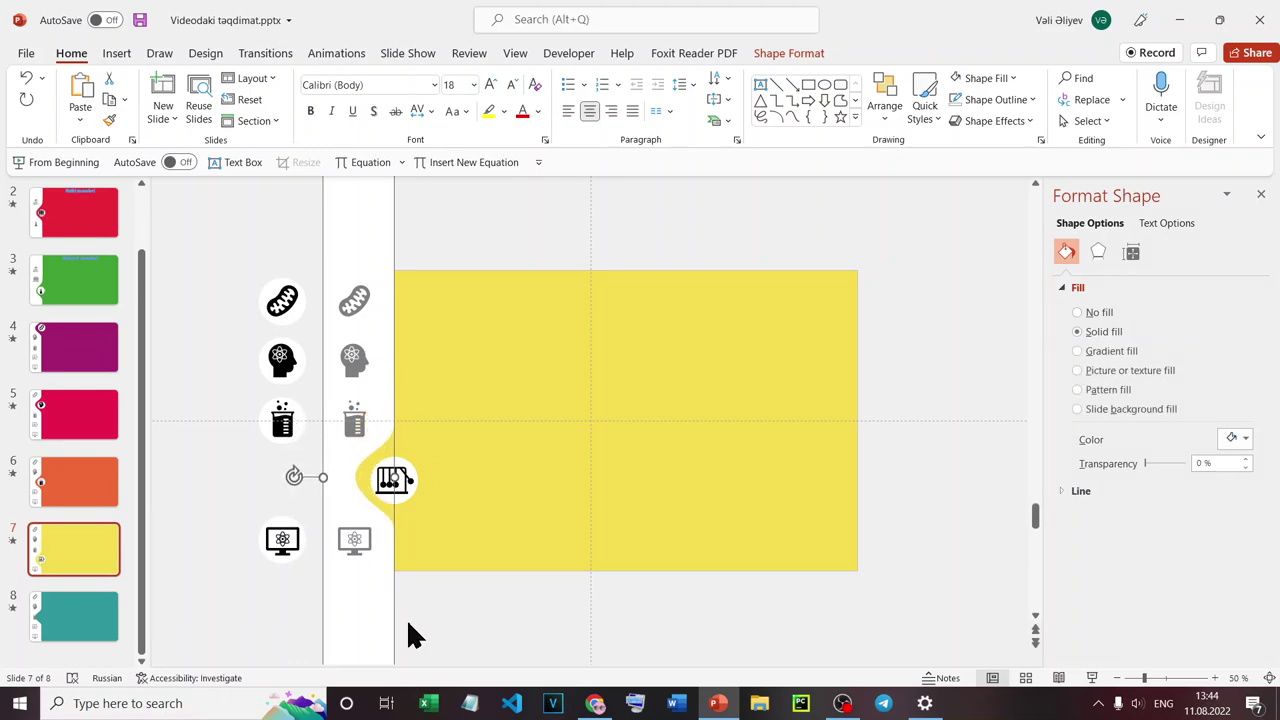
key(ctrl+Down)
key(ctrl+Down)
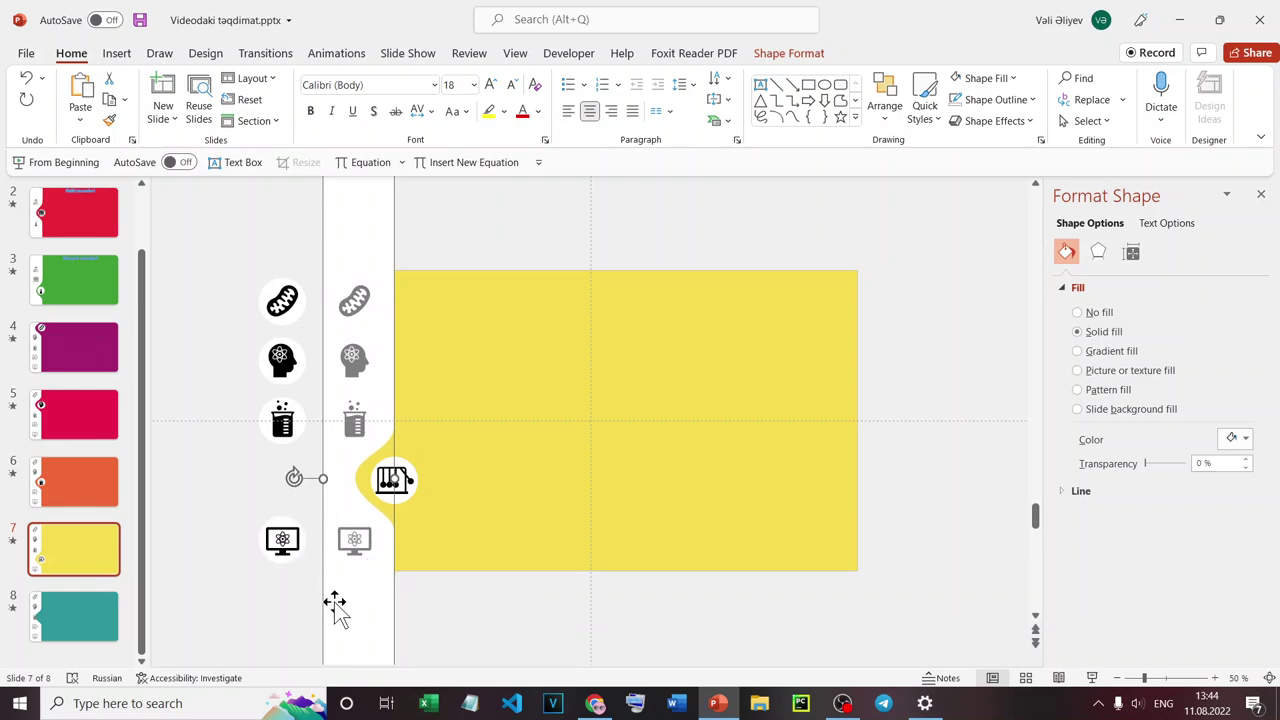
click(241, 600)
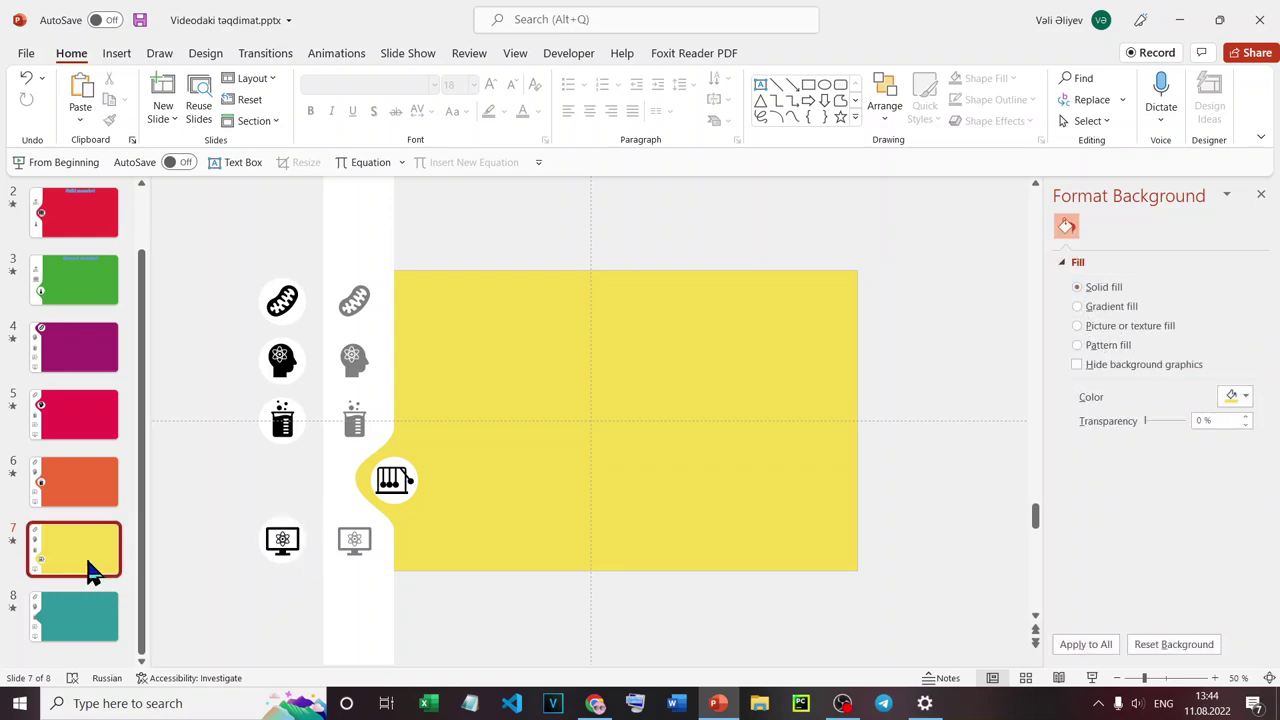
On slide 8, remove the grey monitor icon and nudge the circled black monitor right to the band edge.
click(77, 620)
click(352, 545)
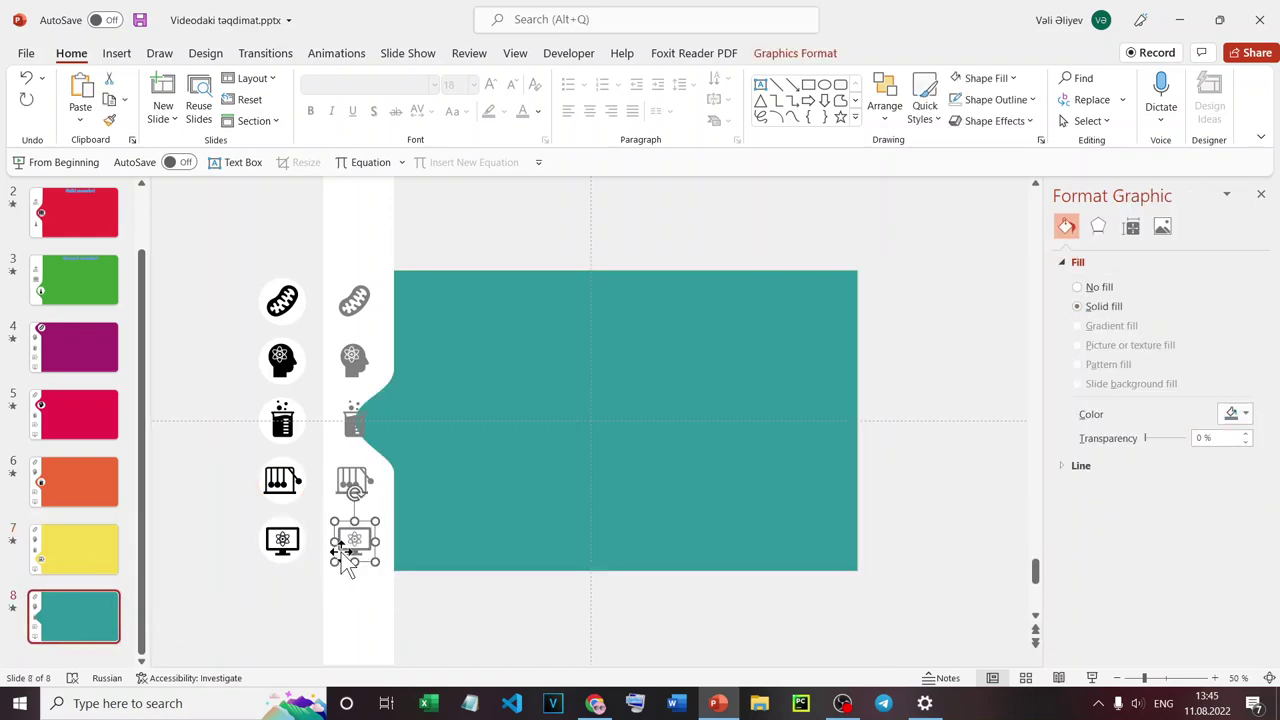
drag(345, 560, 272, 560)
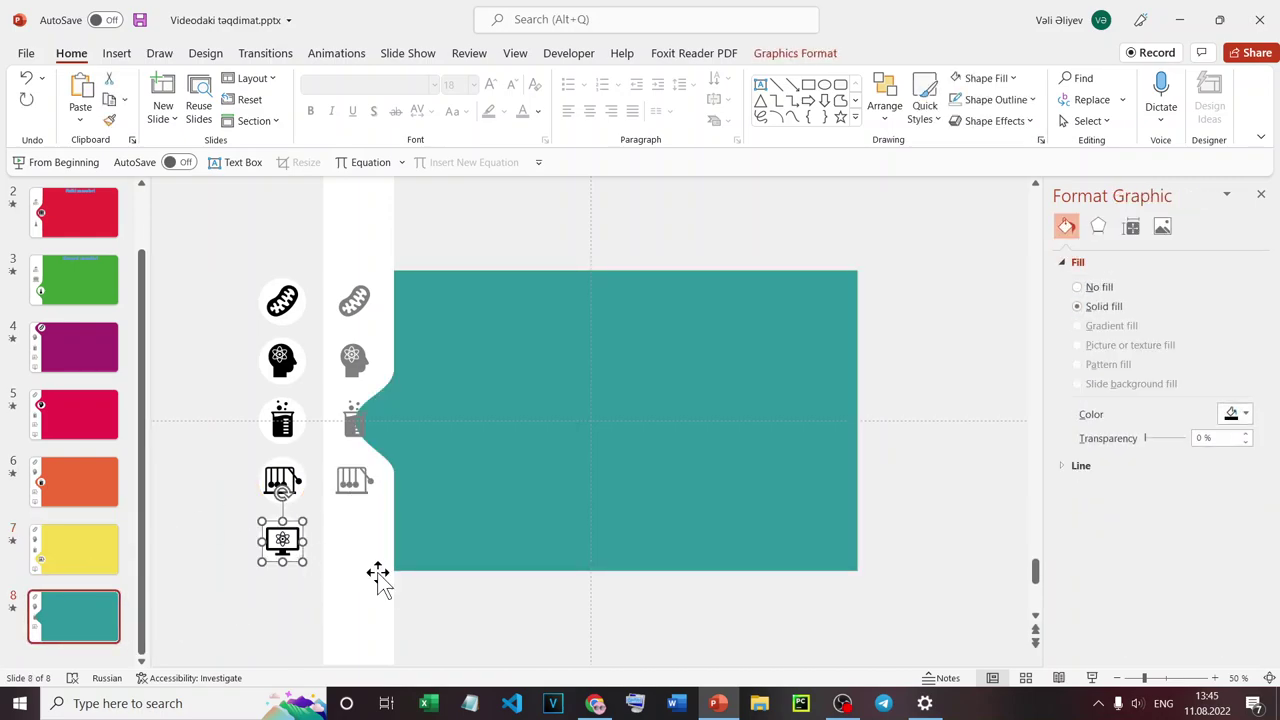
drag(231, 505, 313, 580)
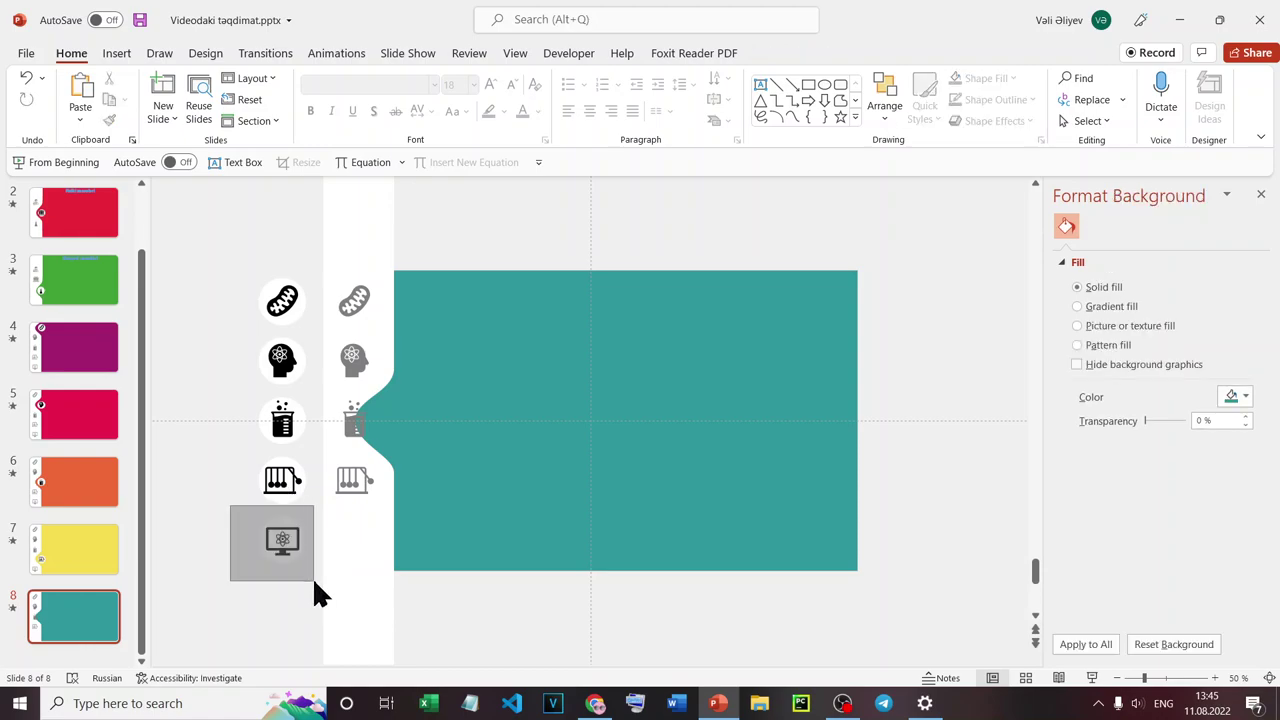
right_click(281, 543)
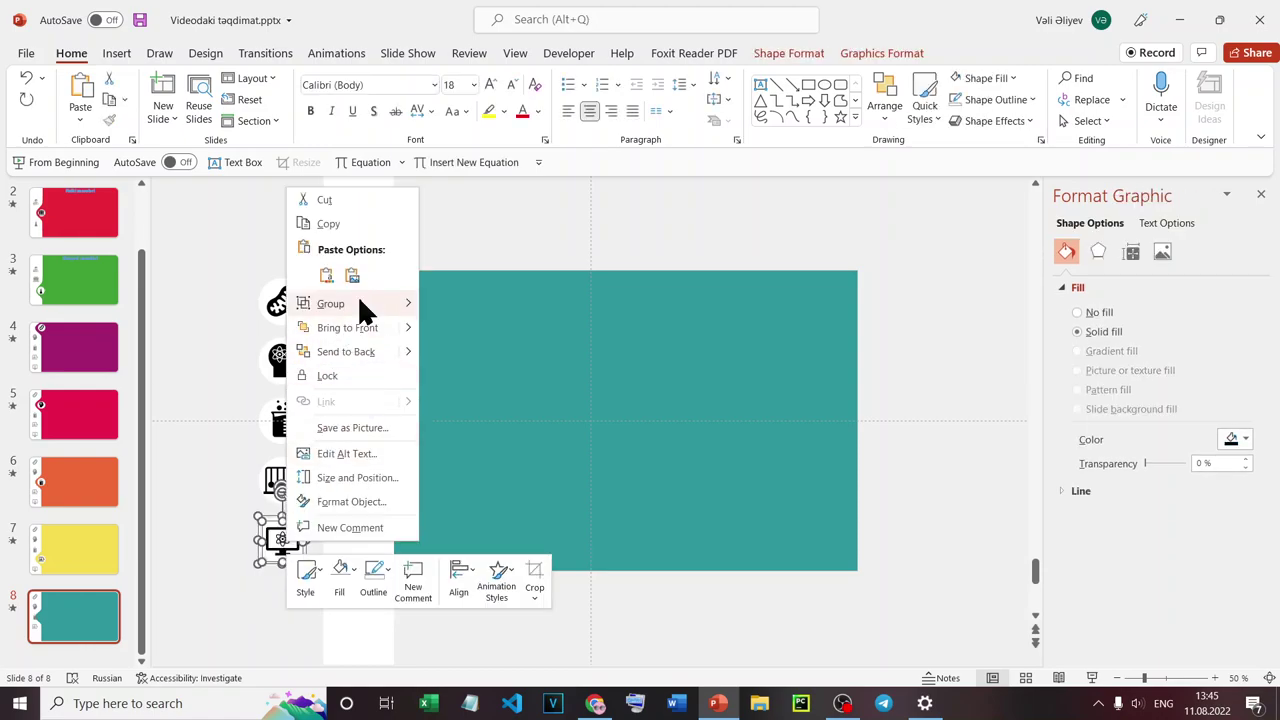
mouse_move(358, 303)
click(443, 329)
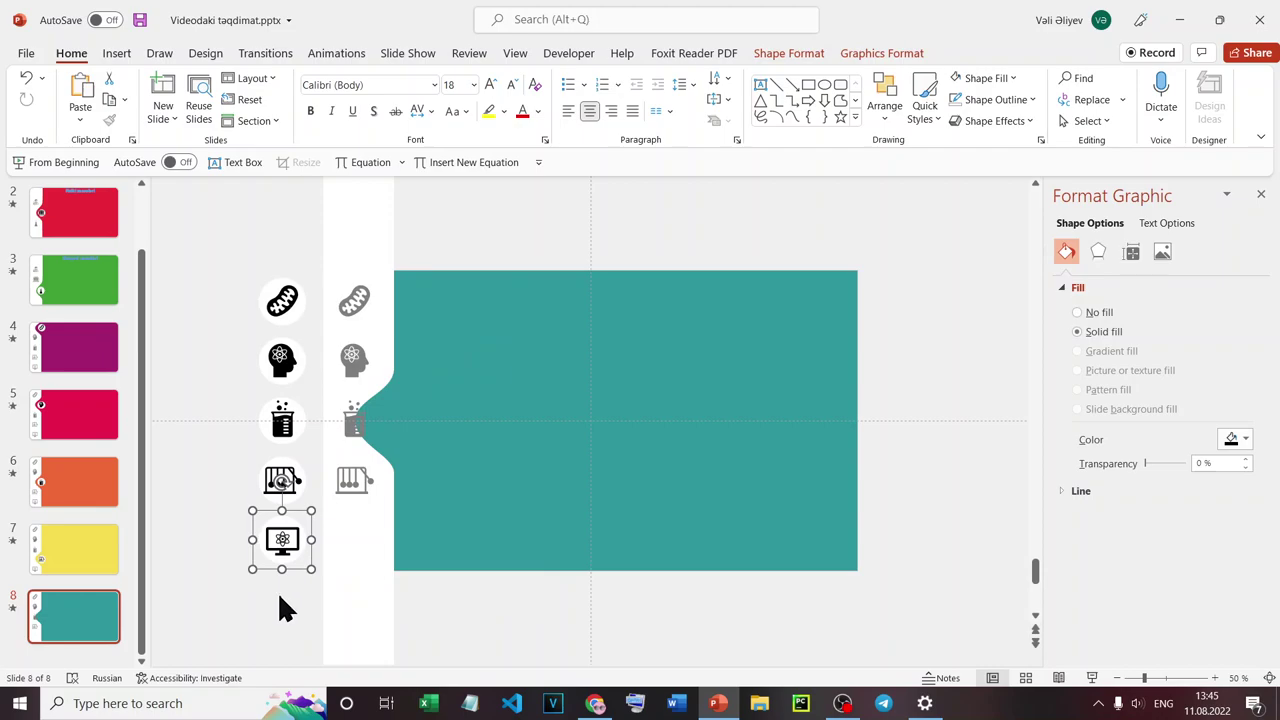
key(Right)
key(Right)
key(Right)
key(Right)
key(Right)
key(Right)
key(Right)
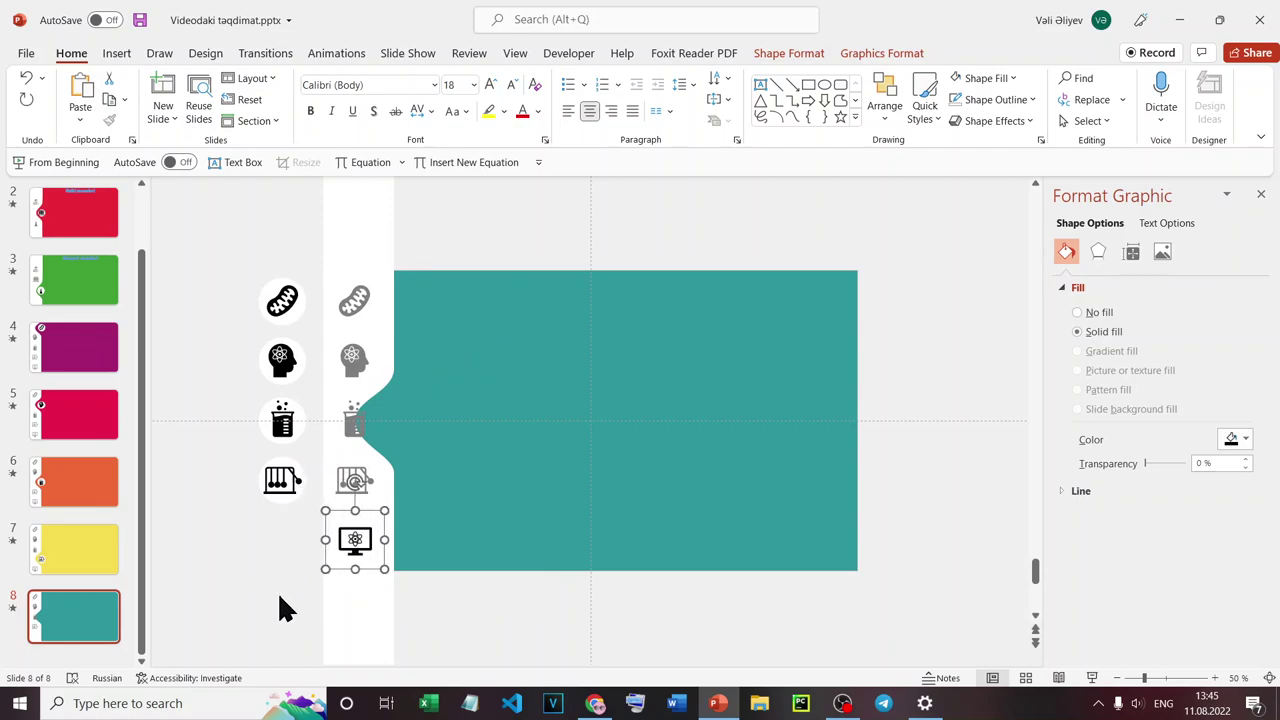
key(Right)
key(Right)
key(Right)
key(Right)
key(Right)
key(Right)
key(Right)
key(Right)
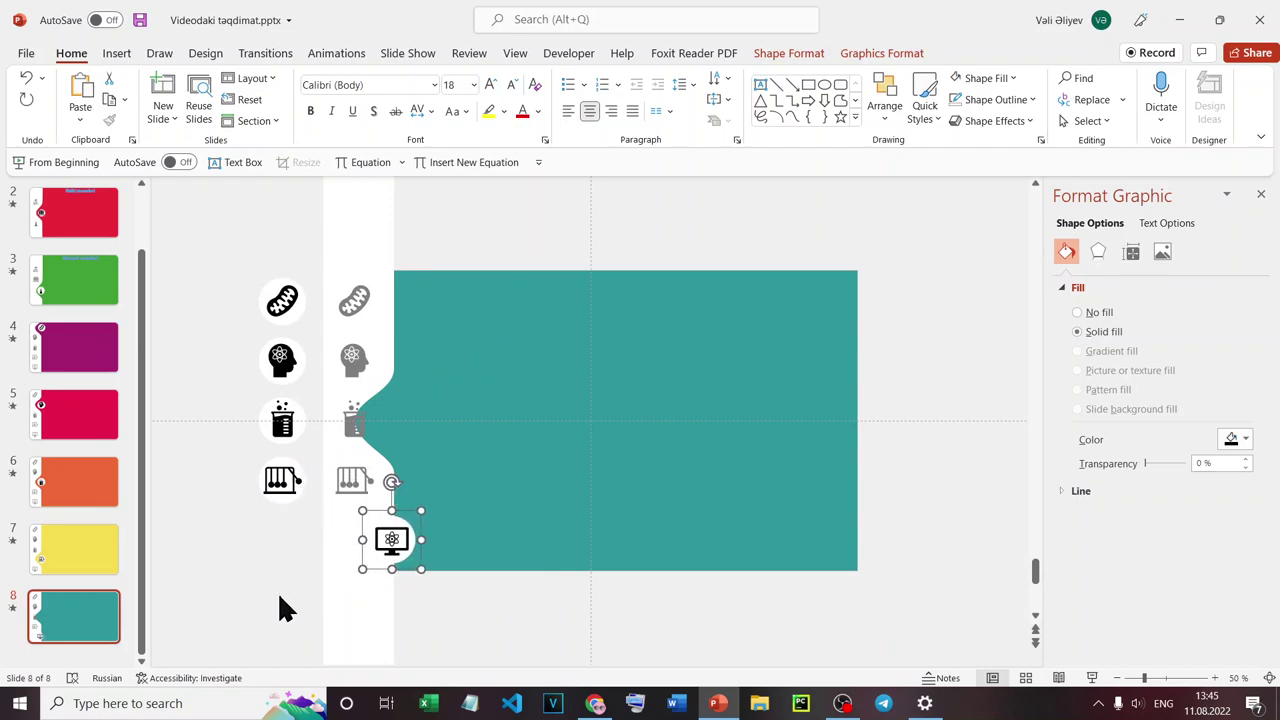
key(Right)
key(Right)
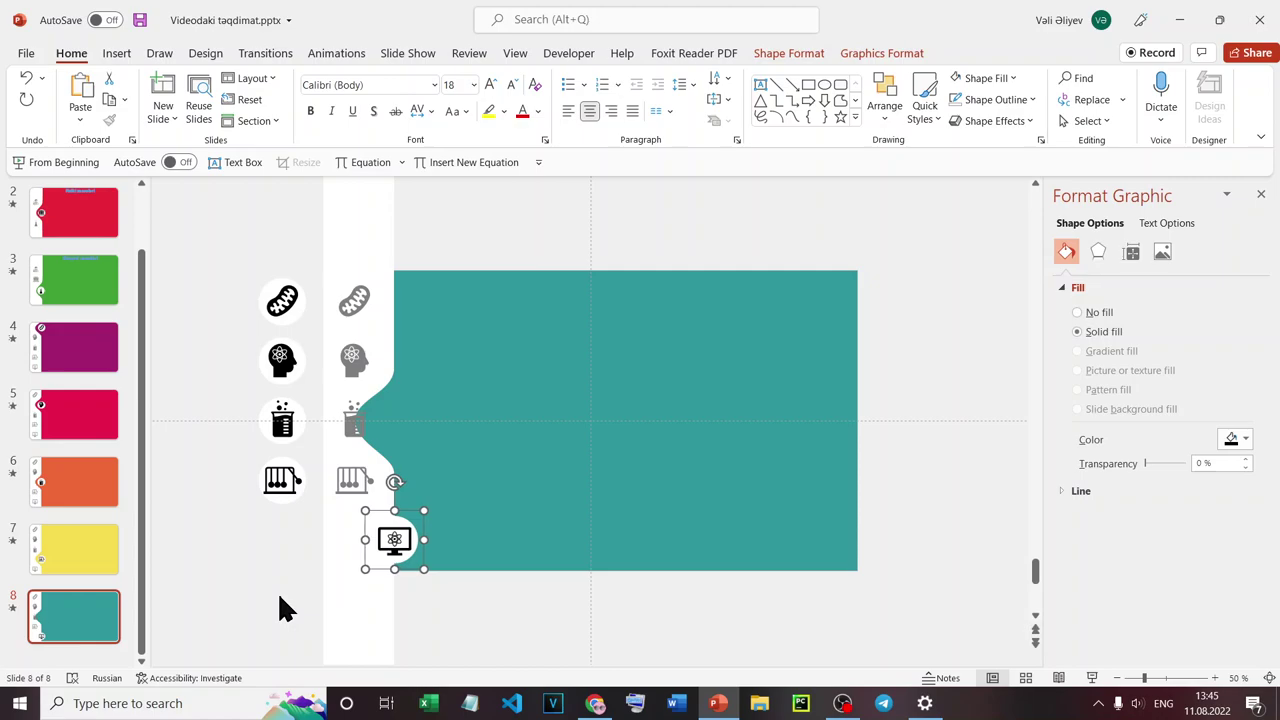
Lower the white band's notch to the bottom row around the monitor icon.
click(380, 623)
key(Down)
key(Down)
key(Down)
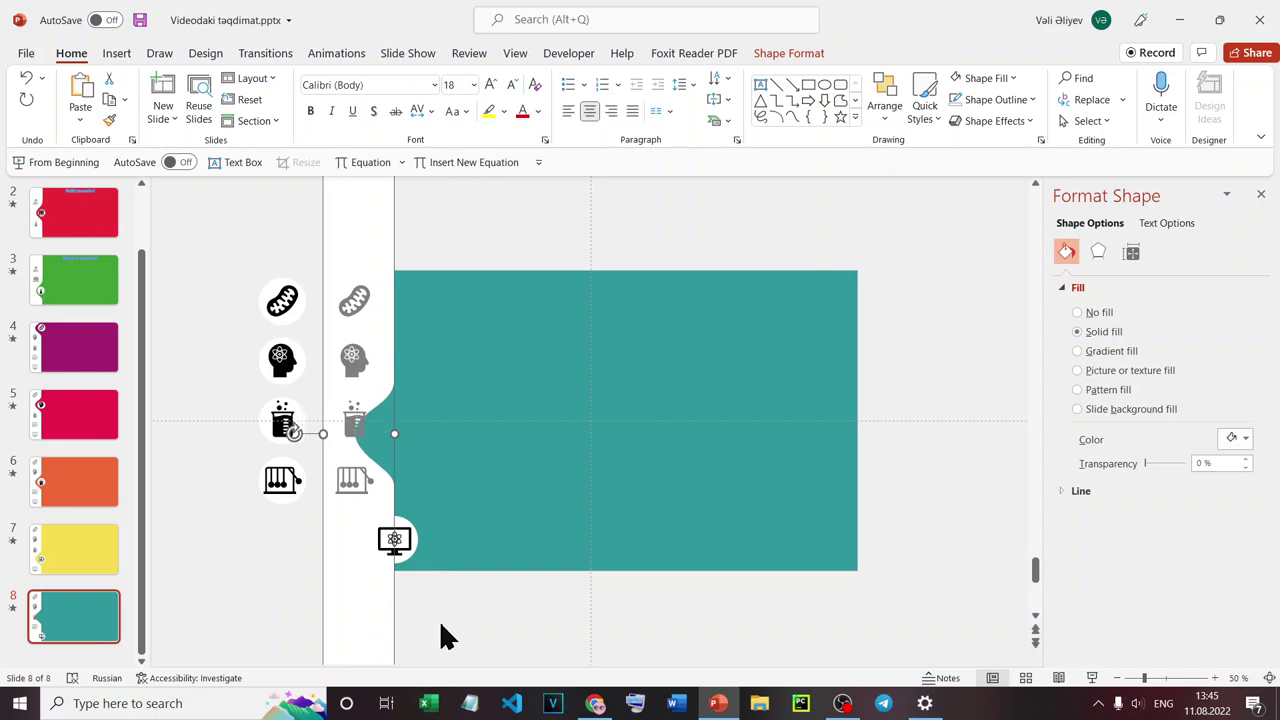
key(Down)
key(Down)
key(Down)
key(Down)
key(Down)
key(Down)
key(Down)
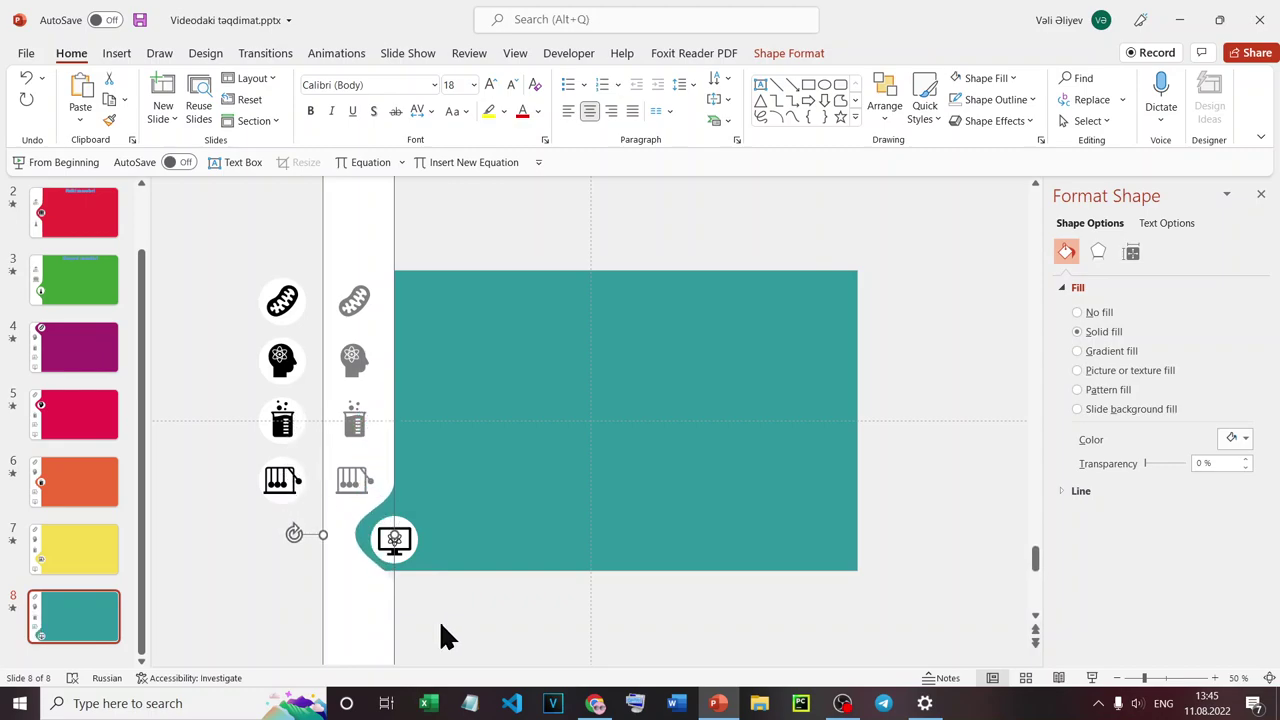
key(Down)
key(Down)
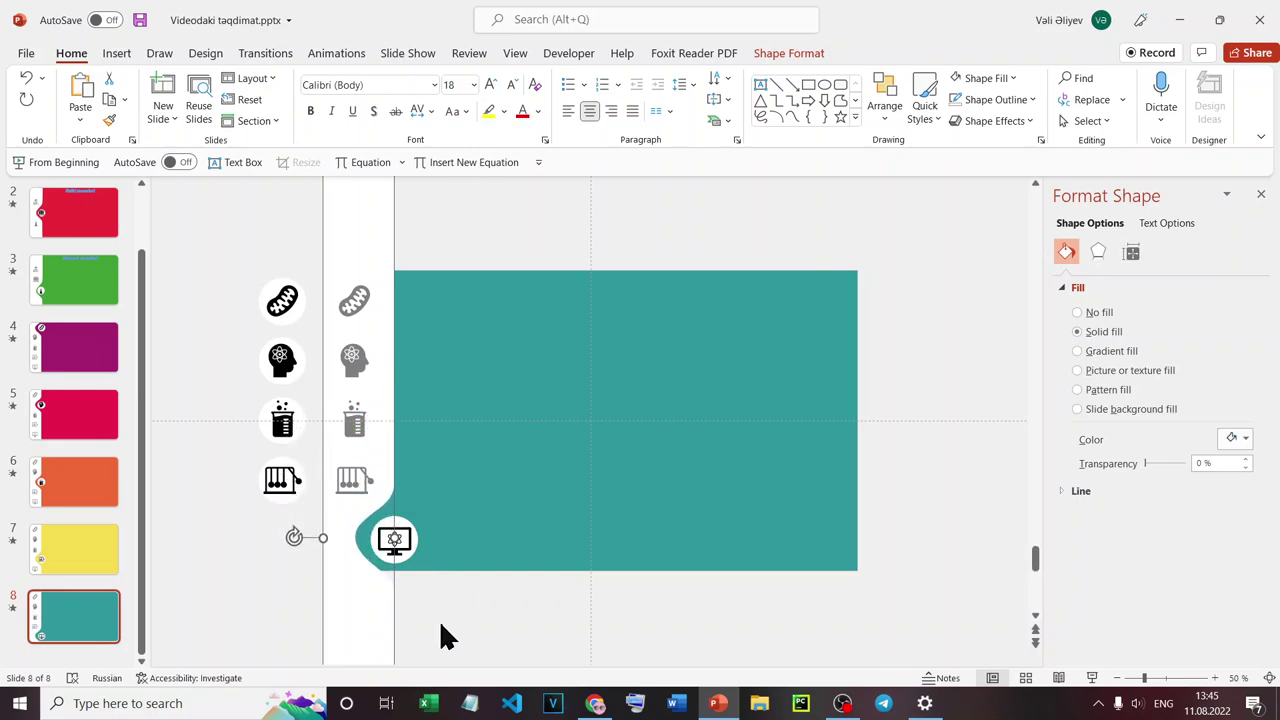
key(Down)
key(Down)
key(Up)
click(177, 376)
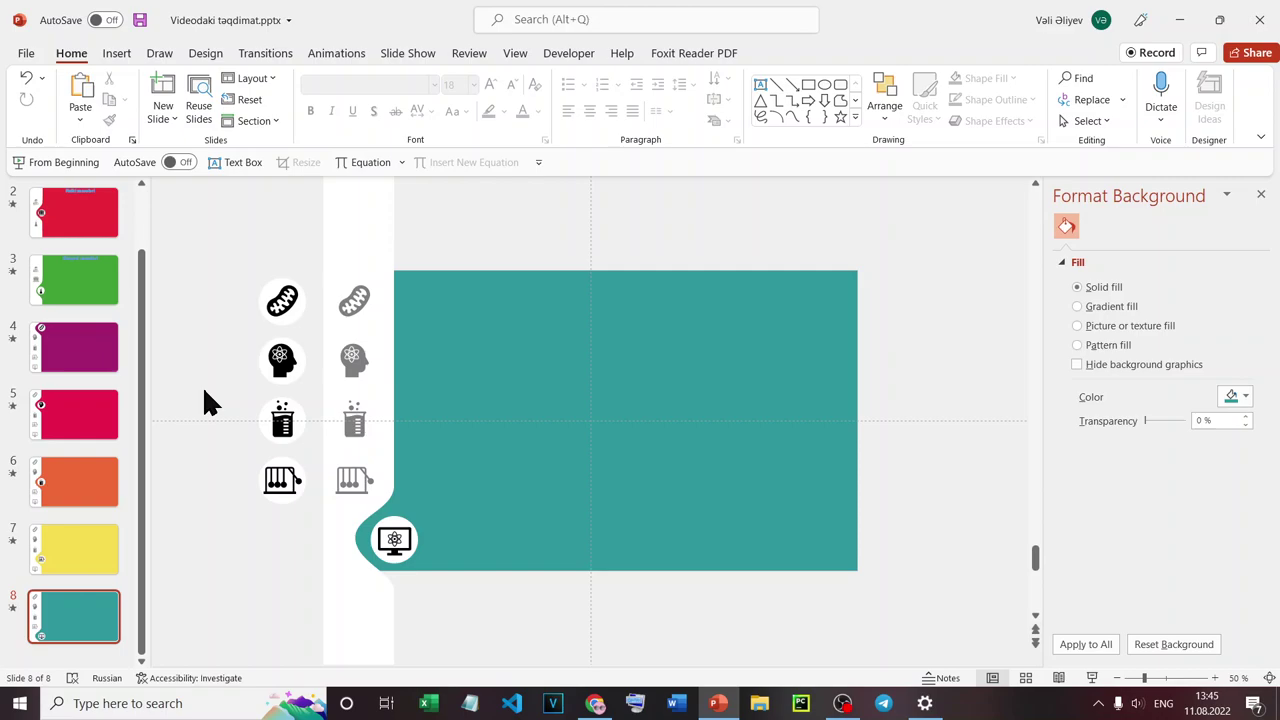
Remove the three old opening slides from the deck and paste them into Presentation1.
scroll(90, 365, up, 2)
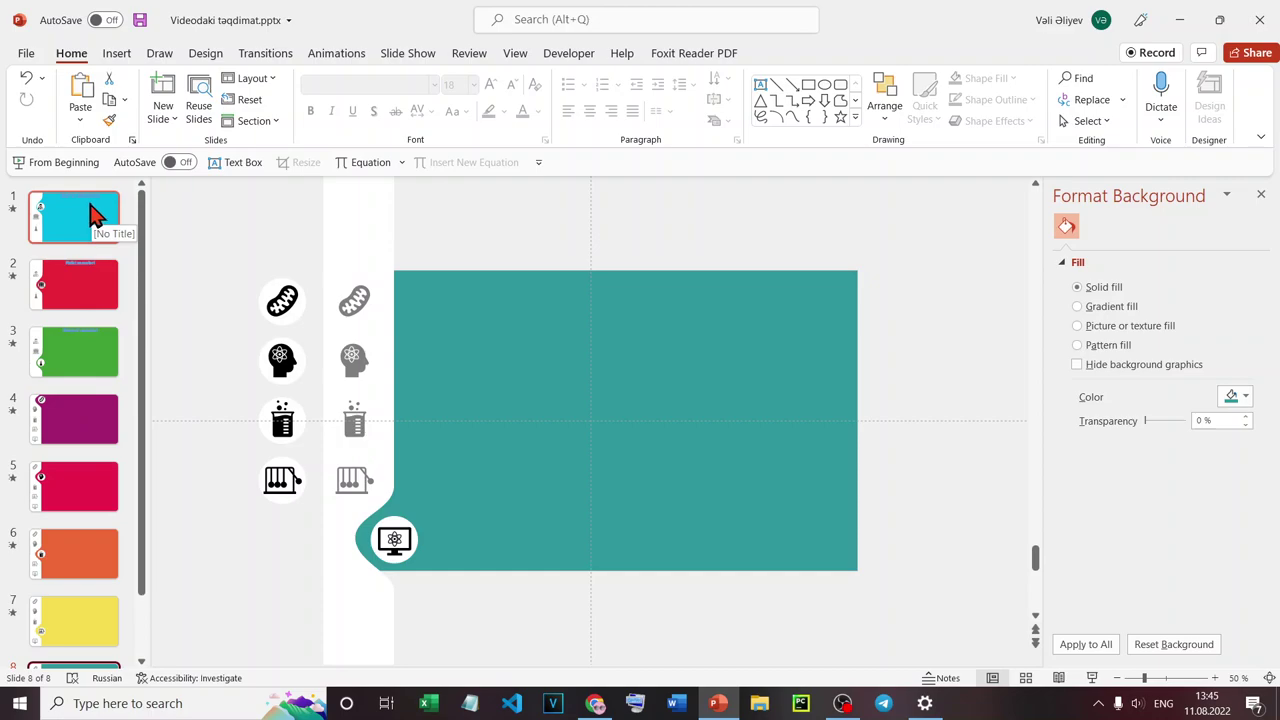
click(95, 215)
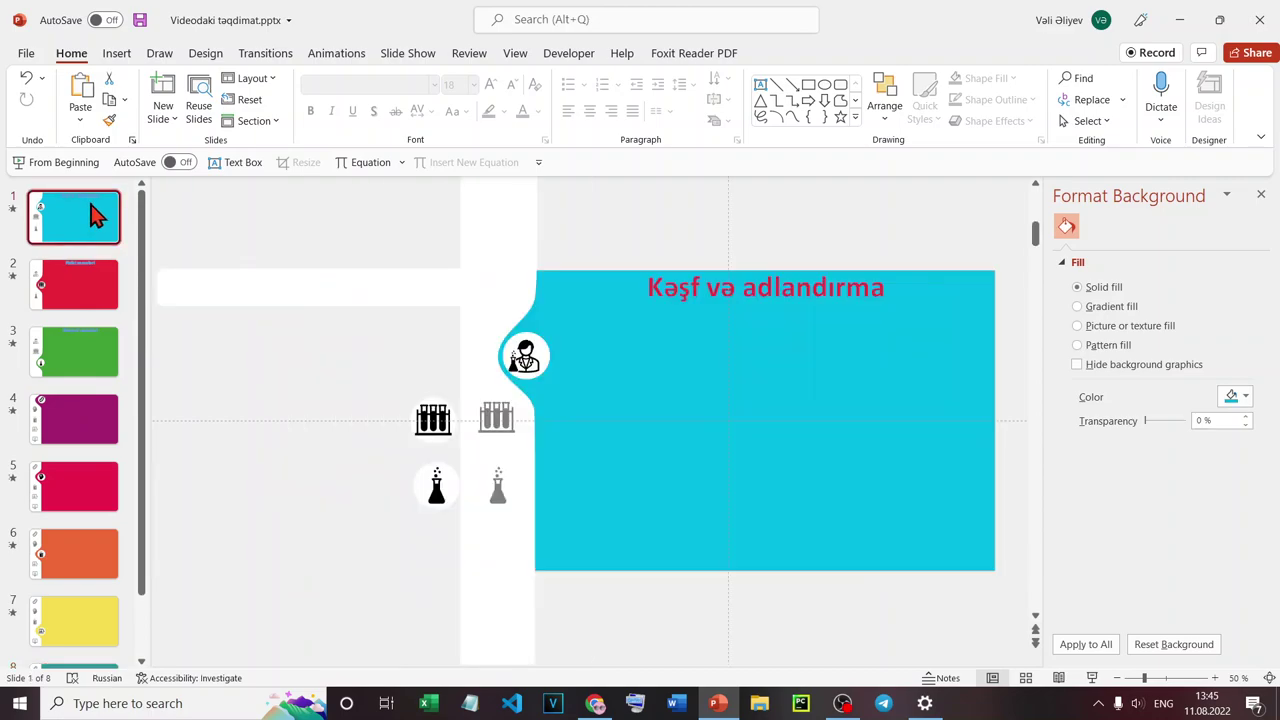
click(100, 308)
click(100, 365)
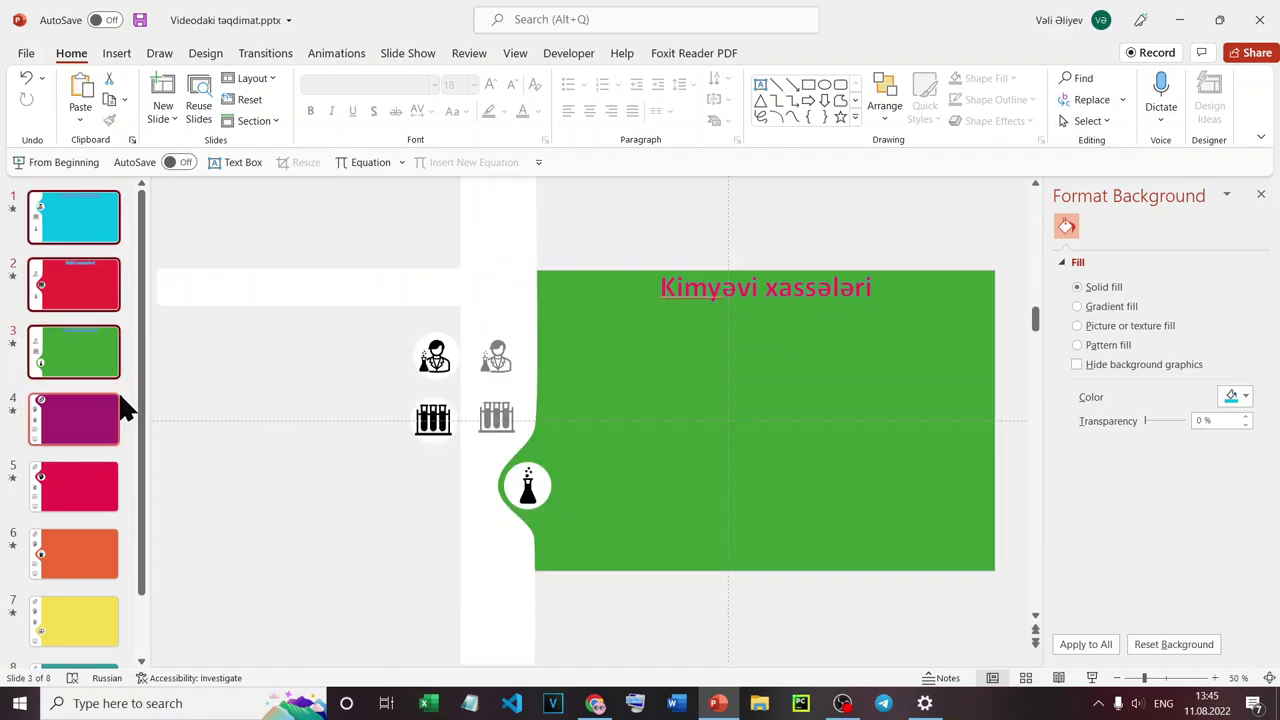
key(Delete)
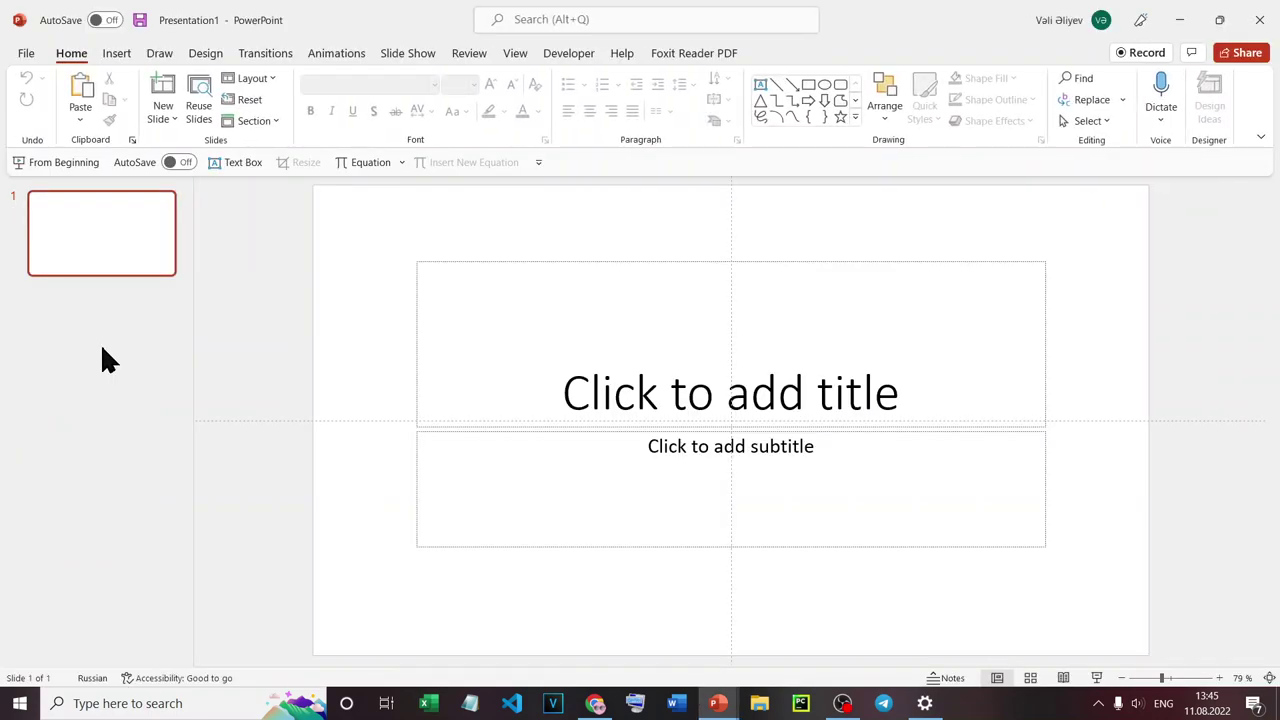
key(ctrl+v)
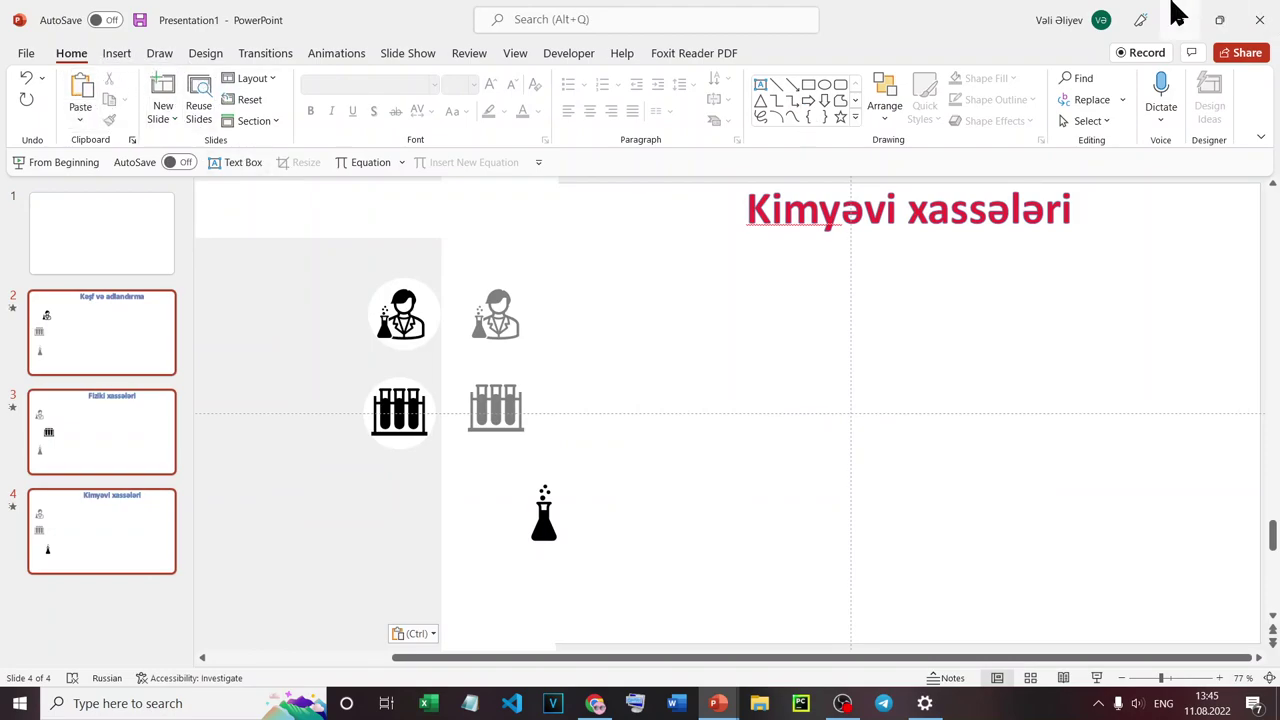
click(1178, 22)
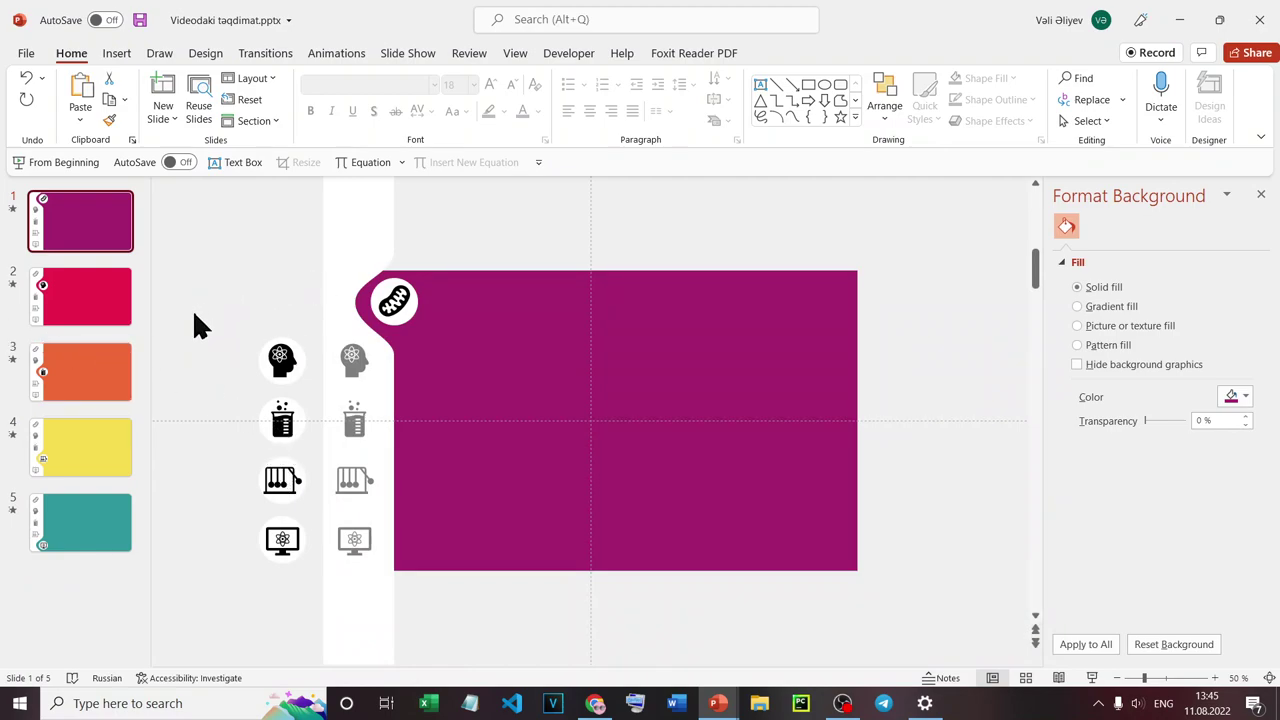
Apply the Morph transition (0,50 s) to all five slides.
click(289, 53)
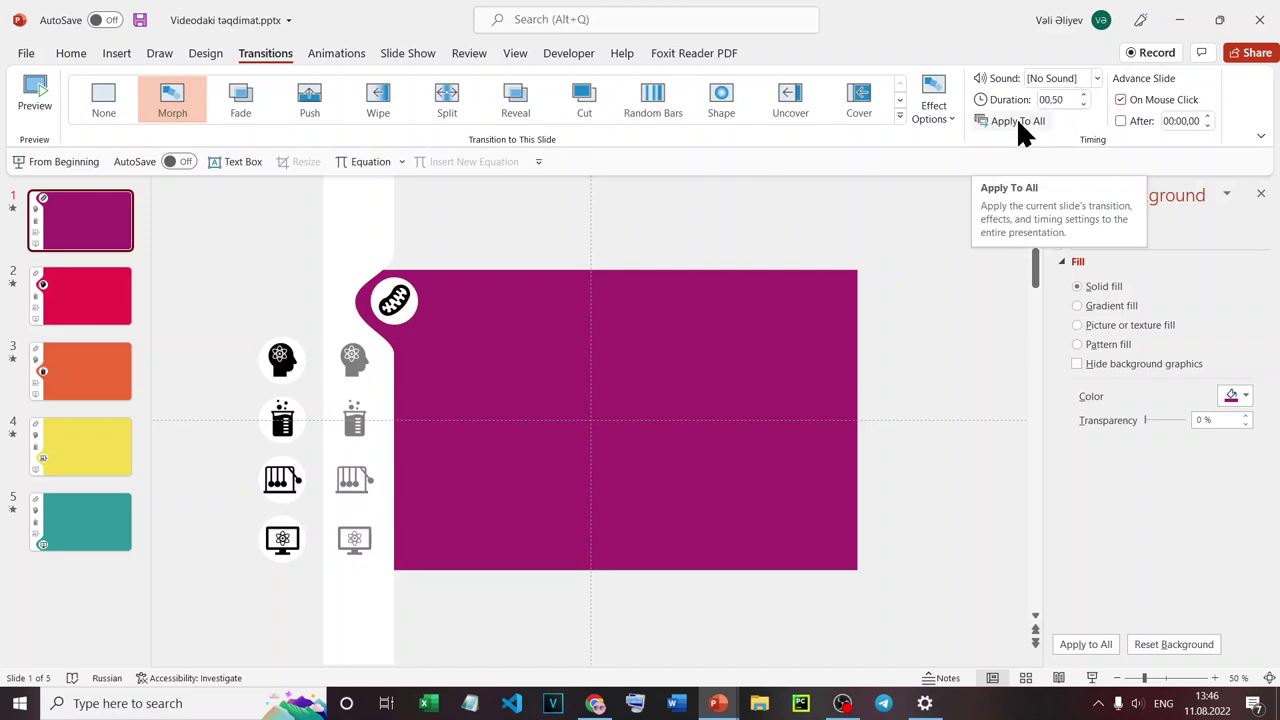
click(1017, 120)
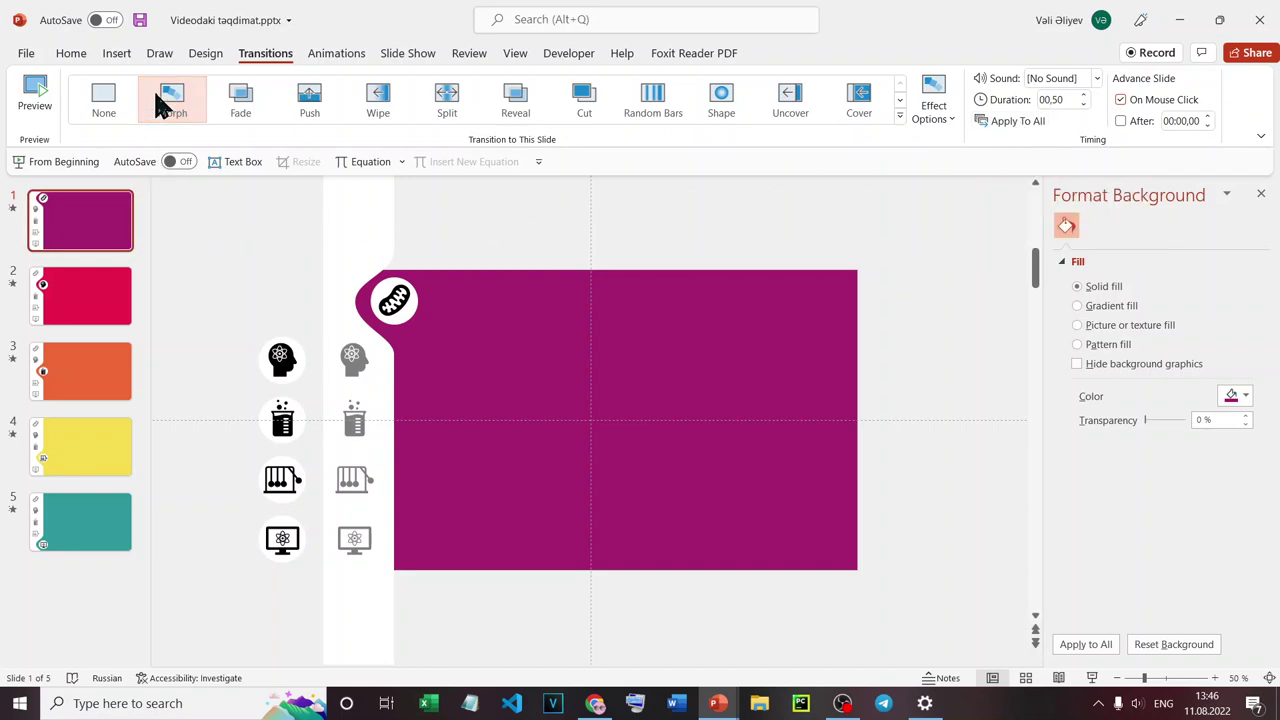
click(408, 55)
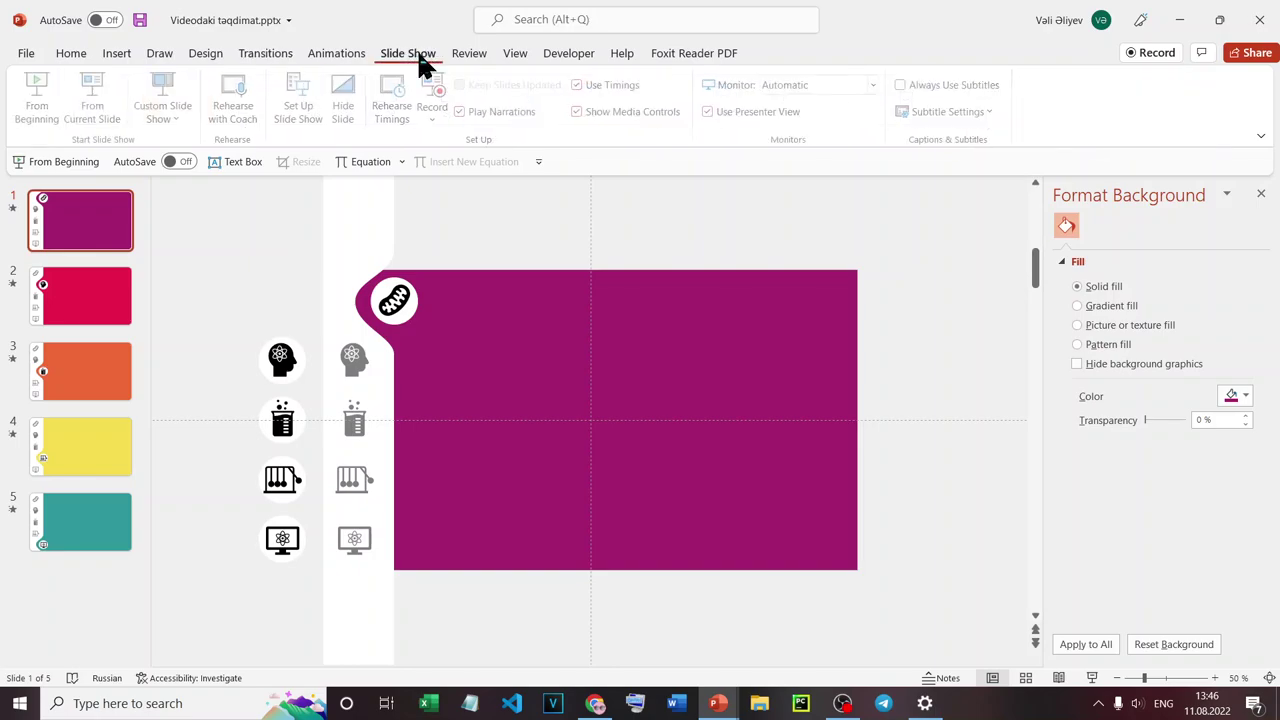
Start the slideshow from the beginning and jump through the red, orange, yellow, teal and orange slides via their icons.
click(57, 105)
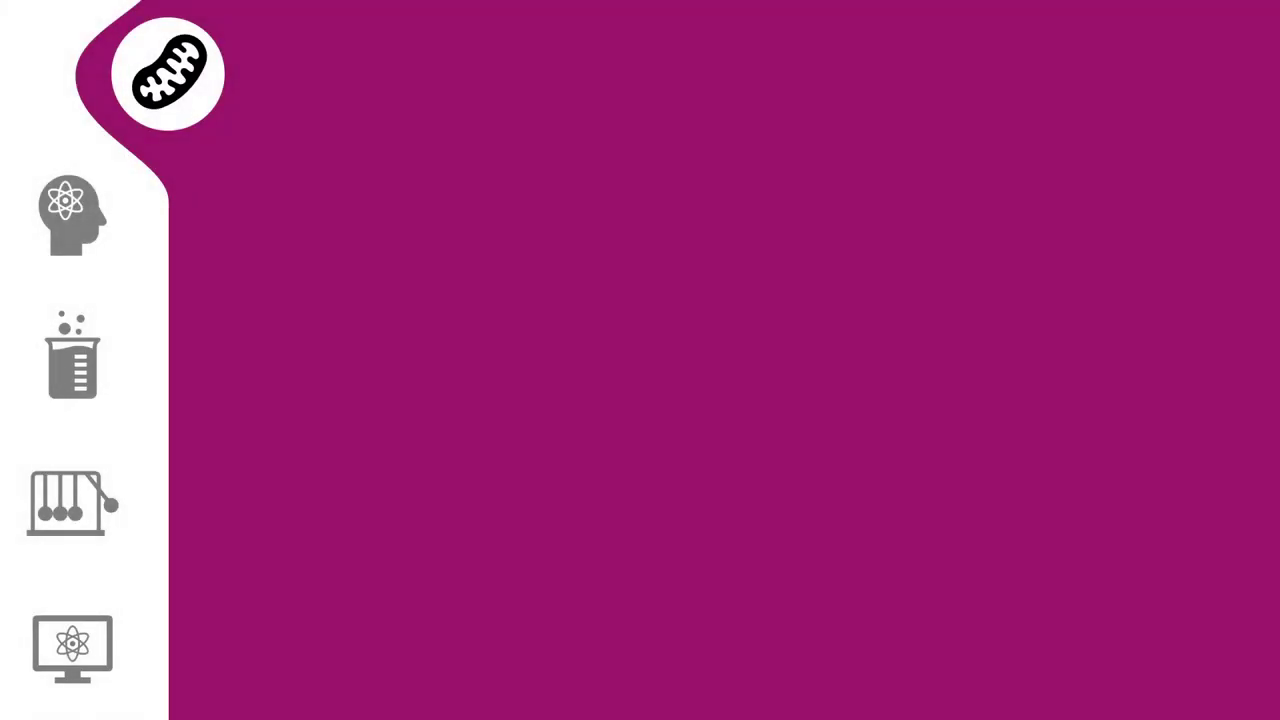
click(83, 224)
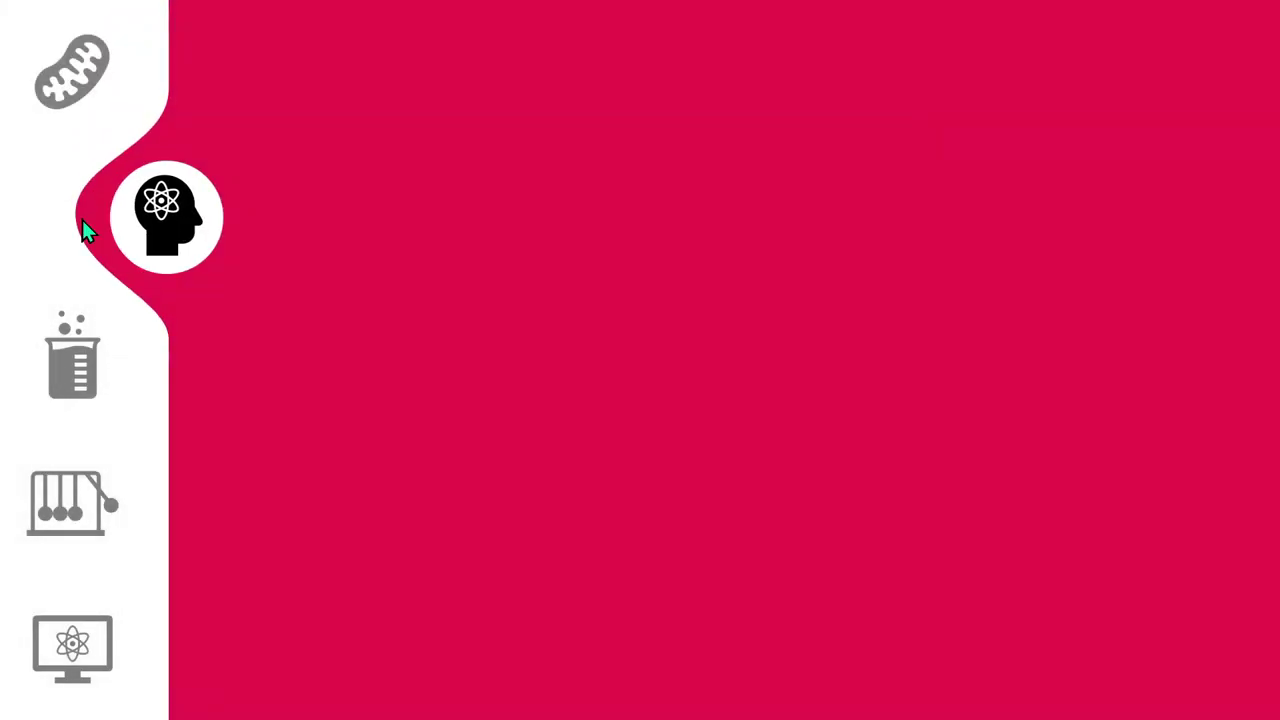
click(87, 360)
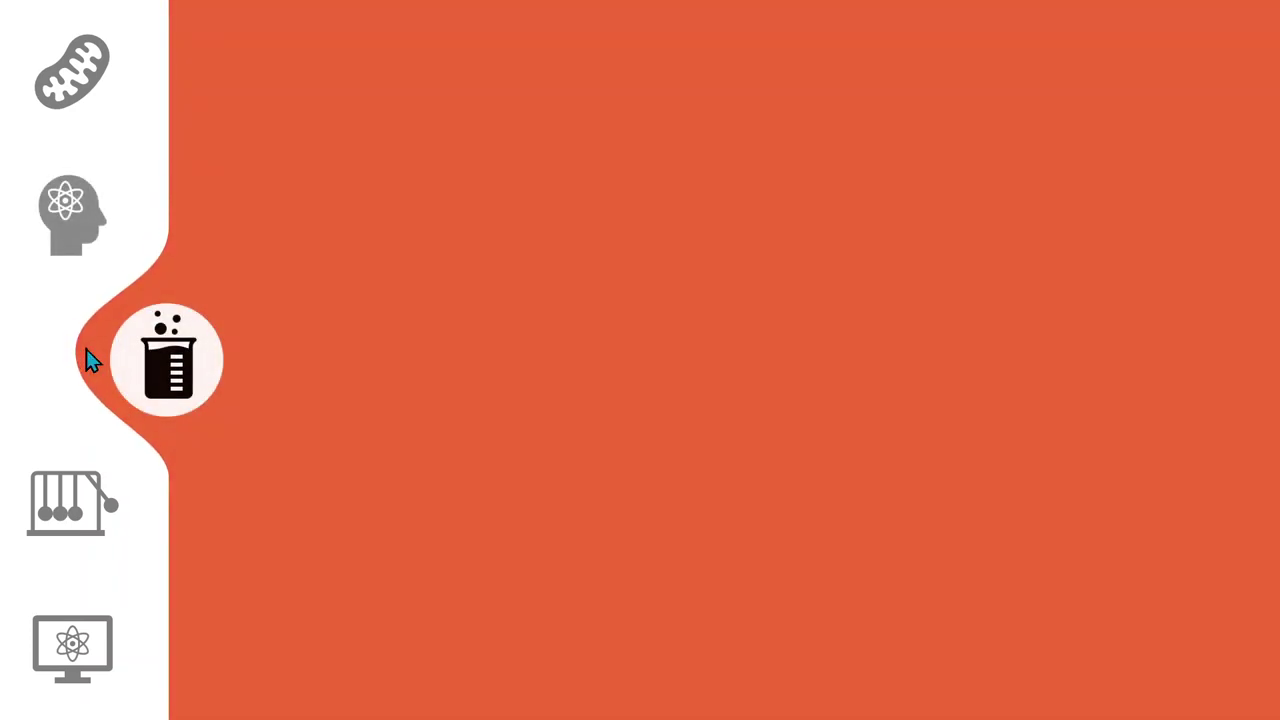
click(48, 514)
click(80, 668)
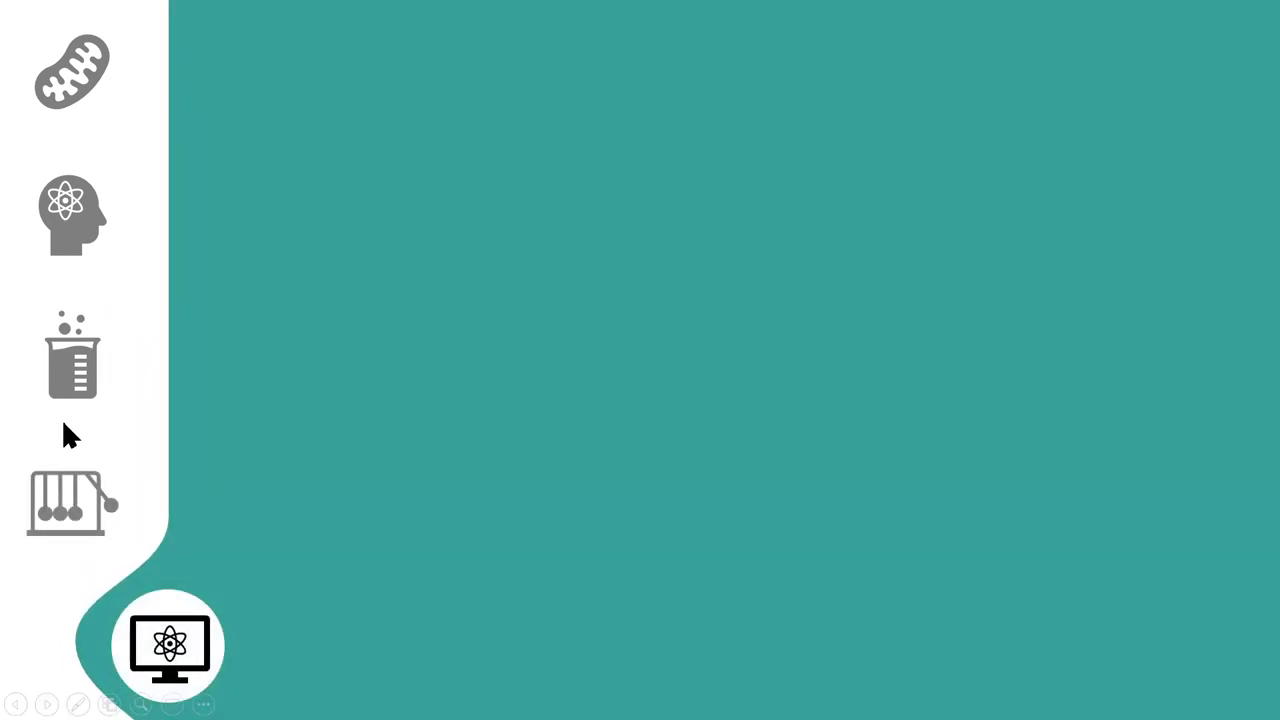
click(70, 384)
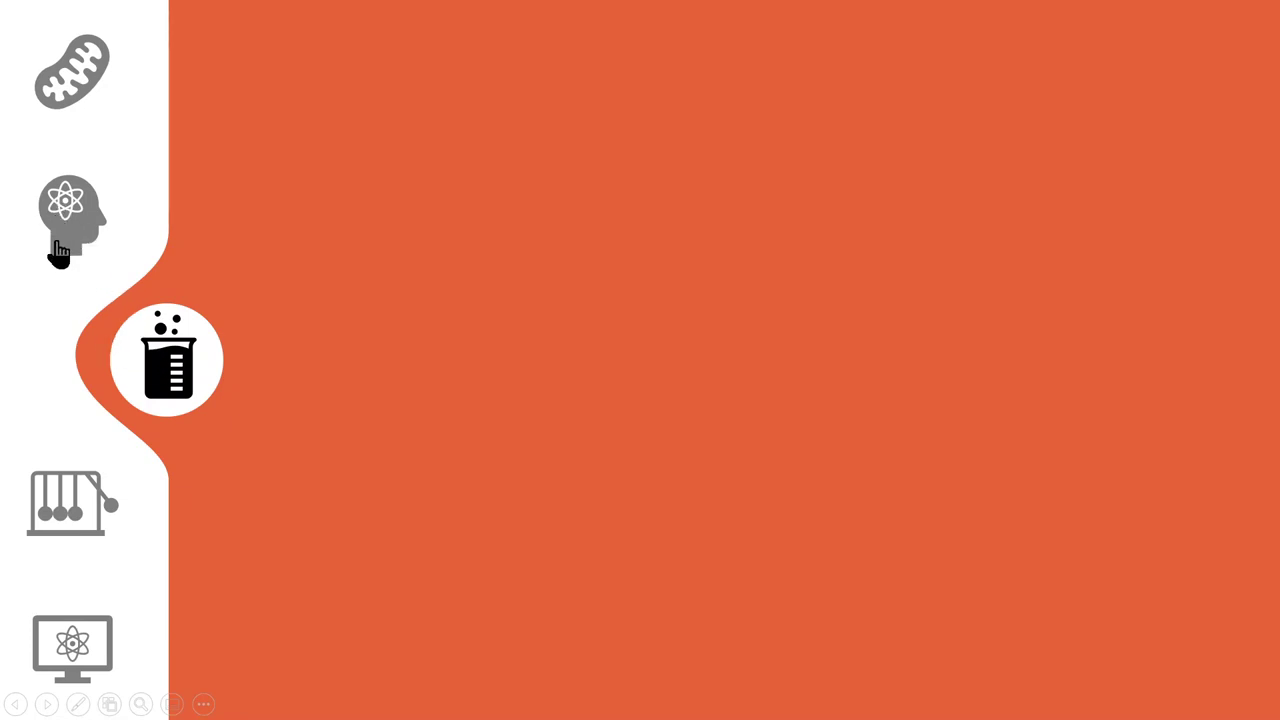
Click through the band icons again, morphing among all slides and ending on the red head-icon slide.
click(84, 88)
click(70, 640)
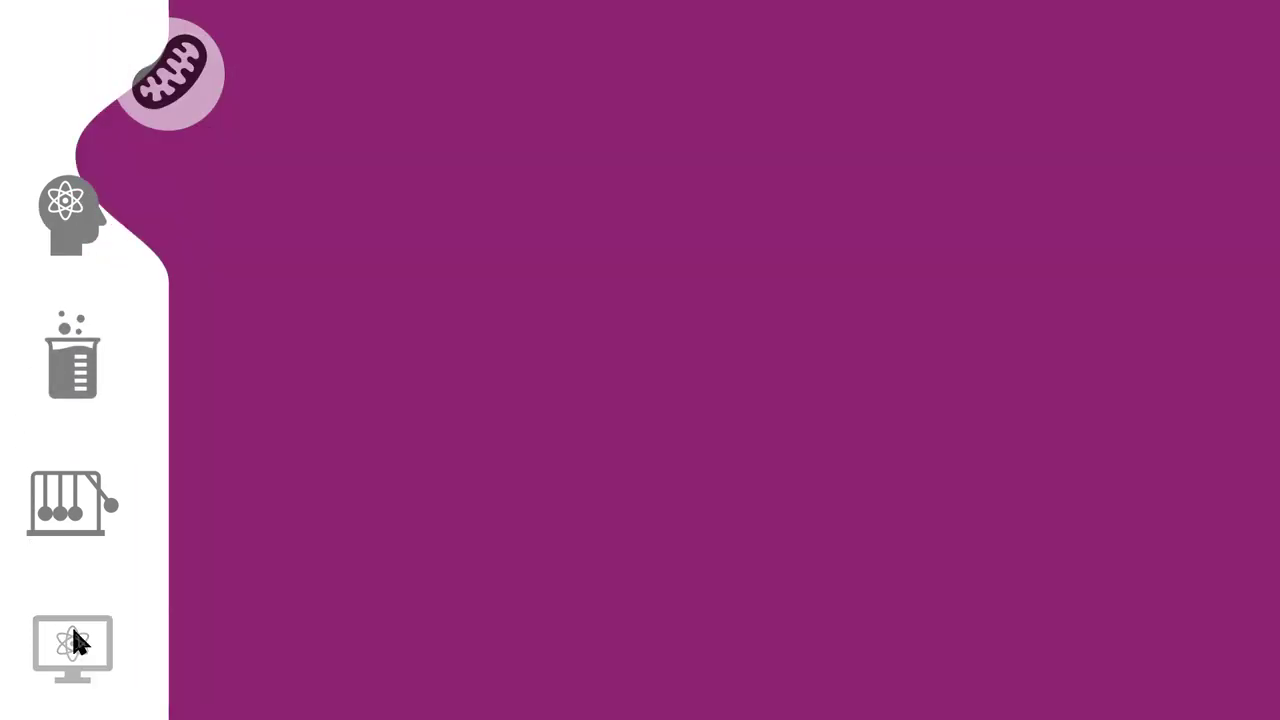
click(83, 368)
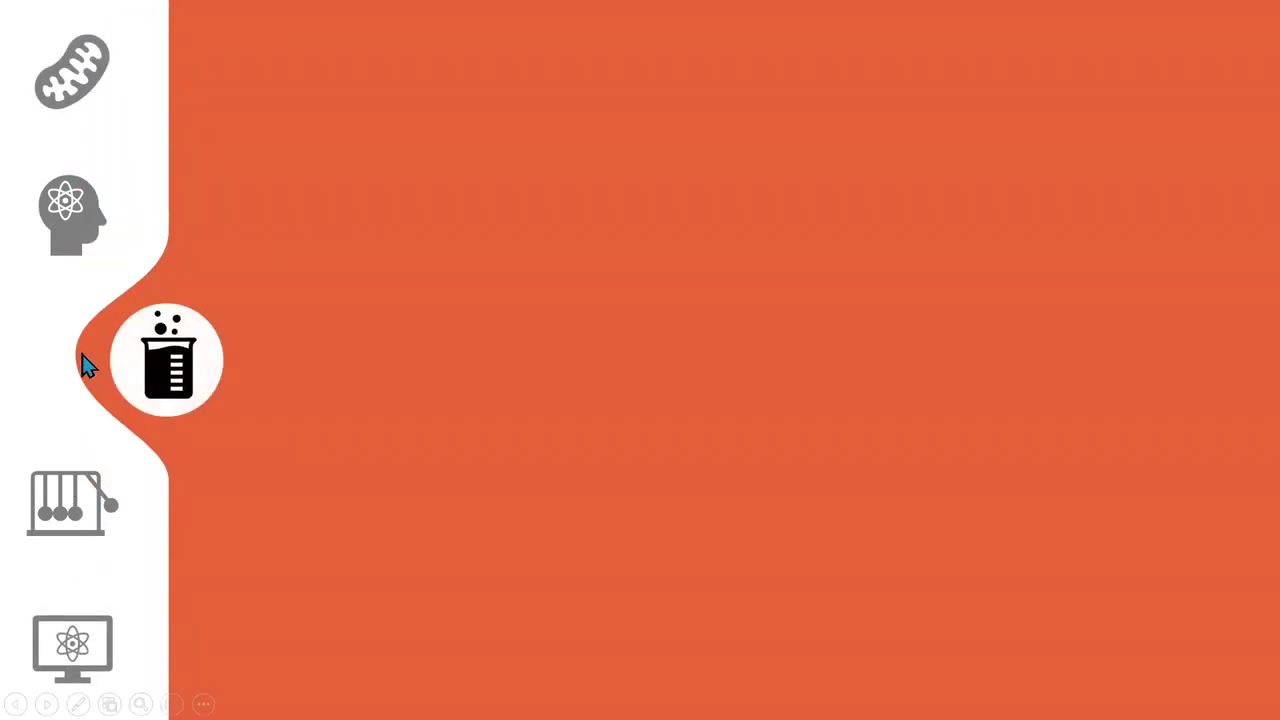
click(80, 193)
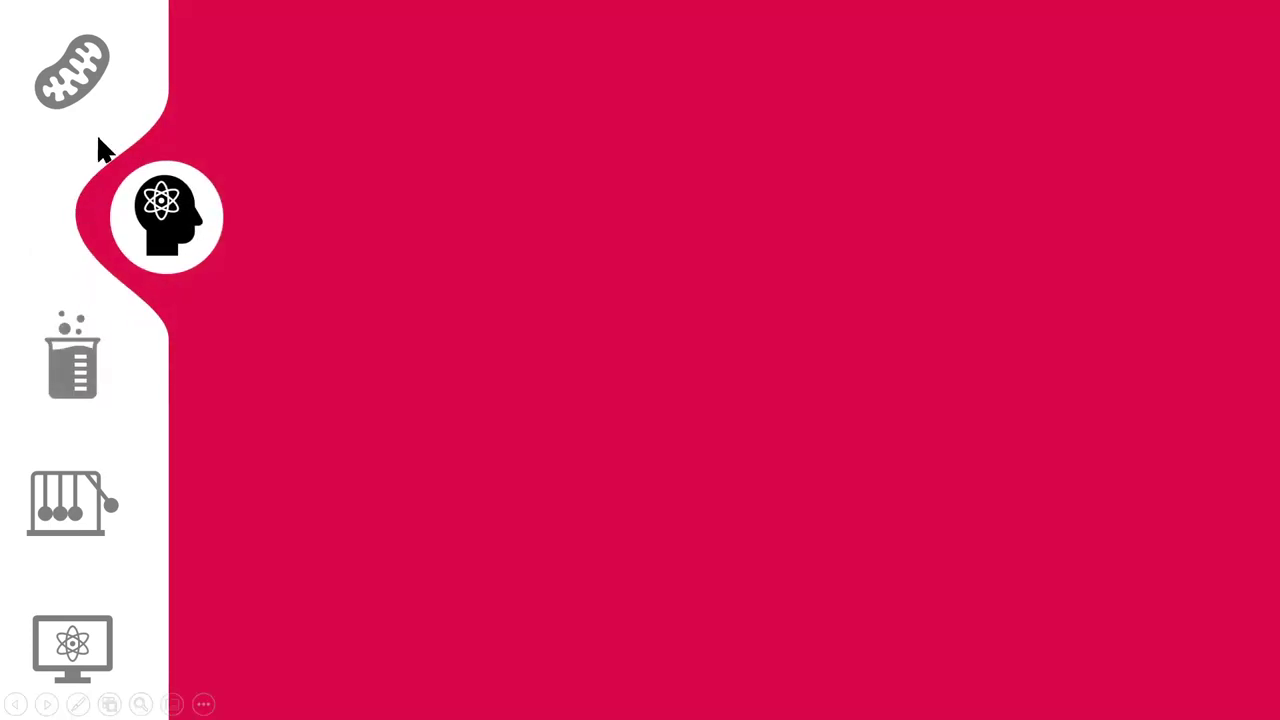
click(87, 108)
click(86, 215)
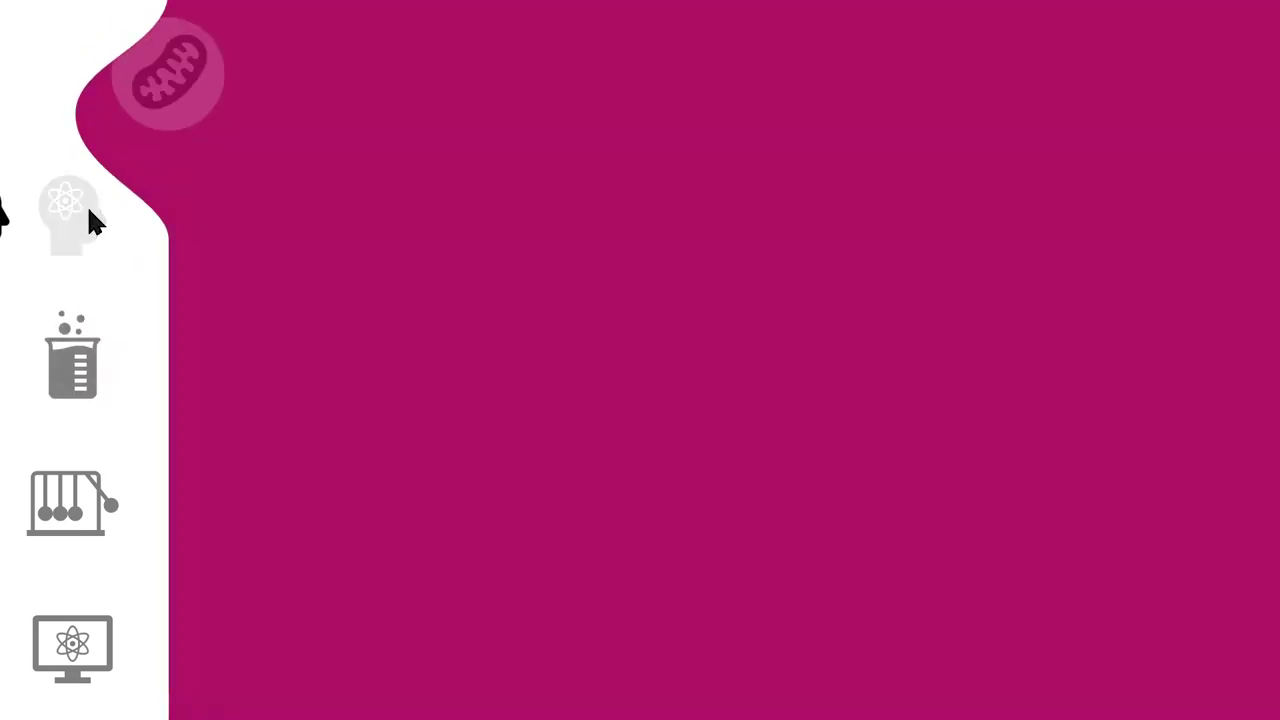
click(86, 355)
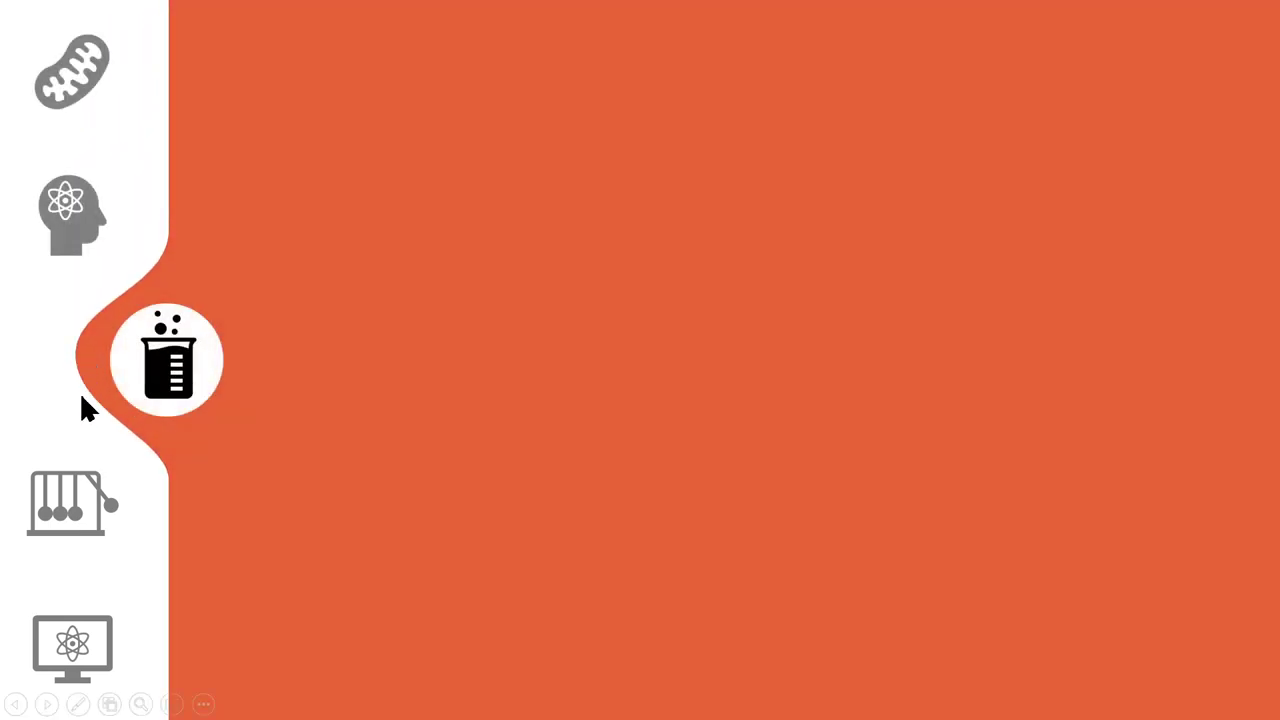
click(76, 506)
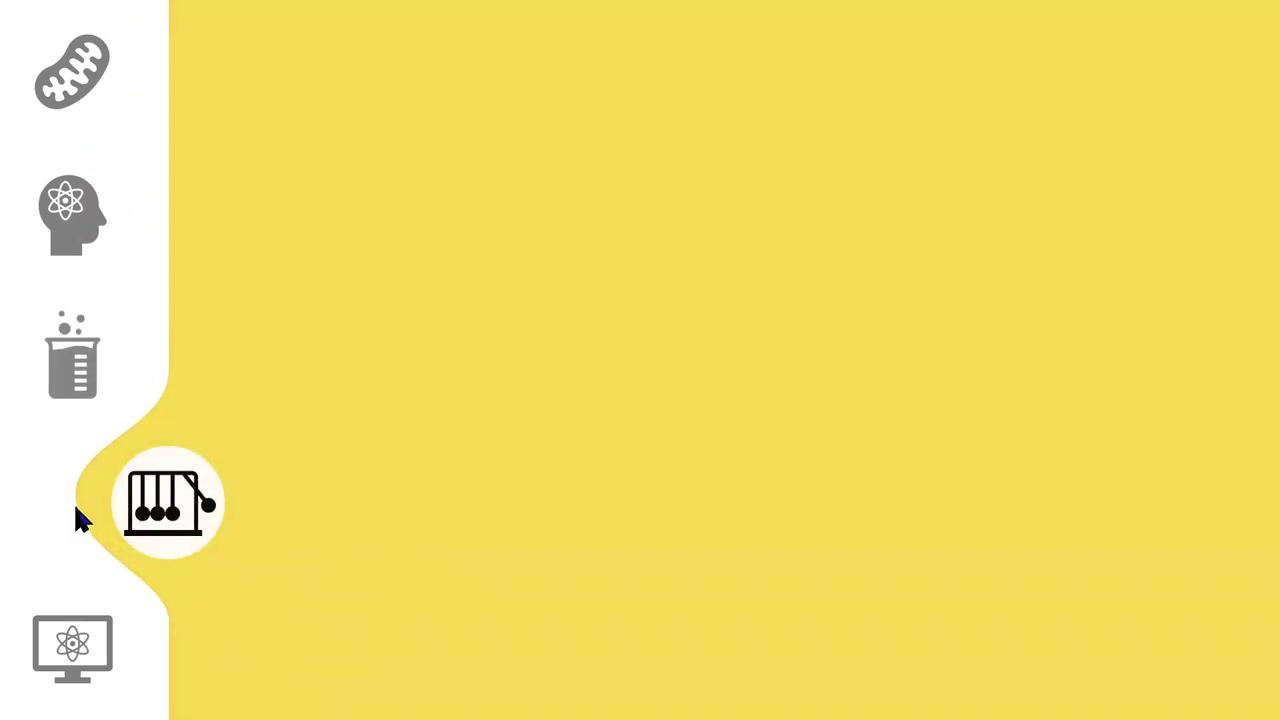
click(74, 645)
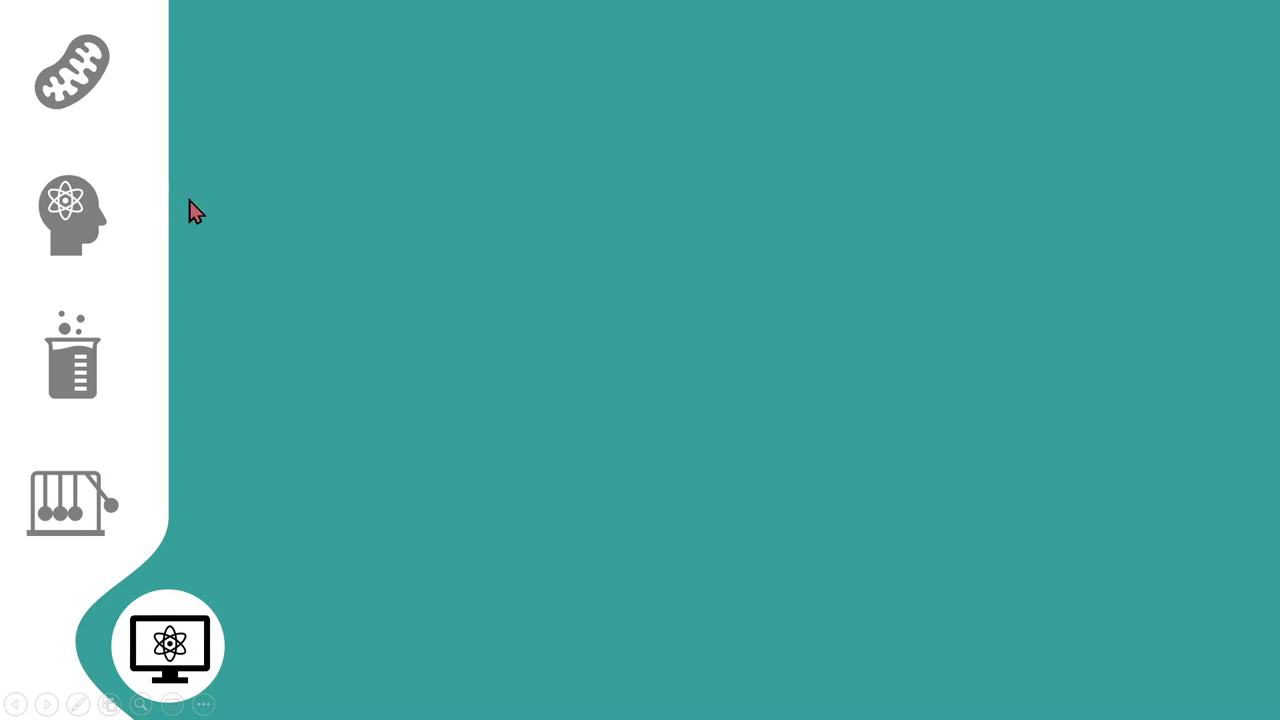
click(79, 236)
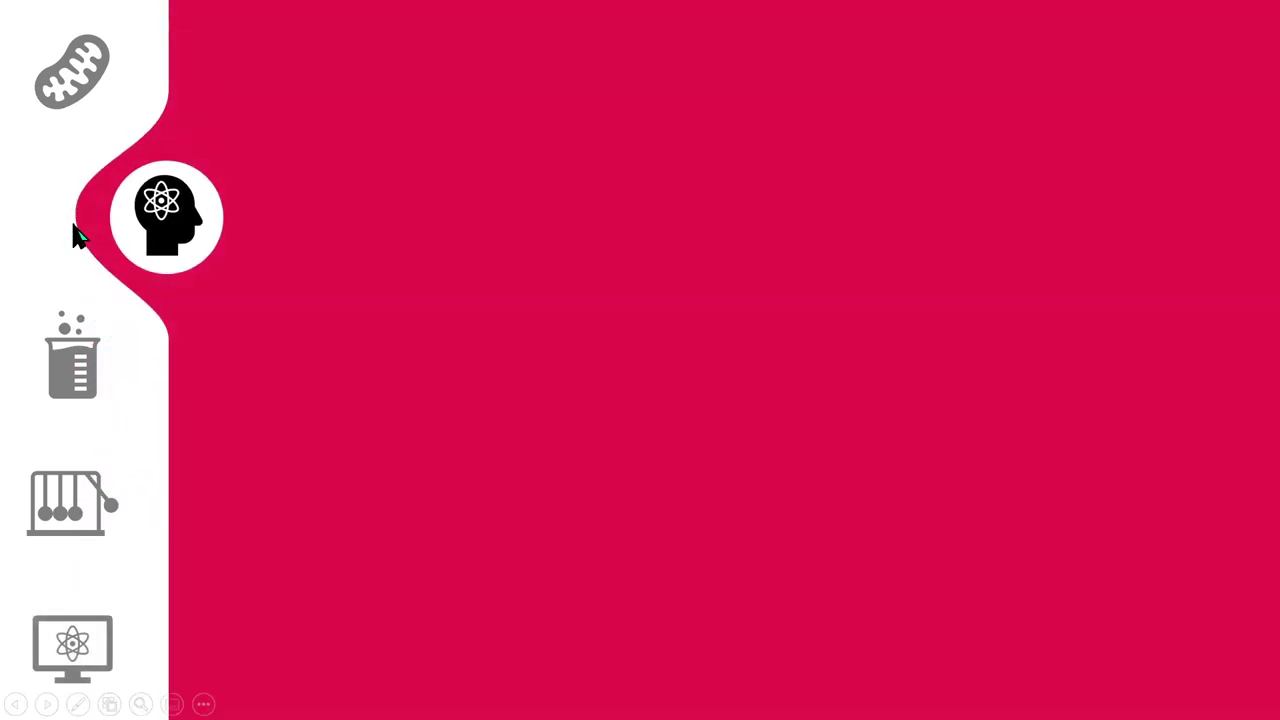